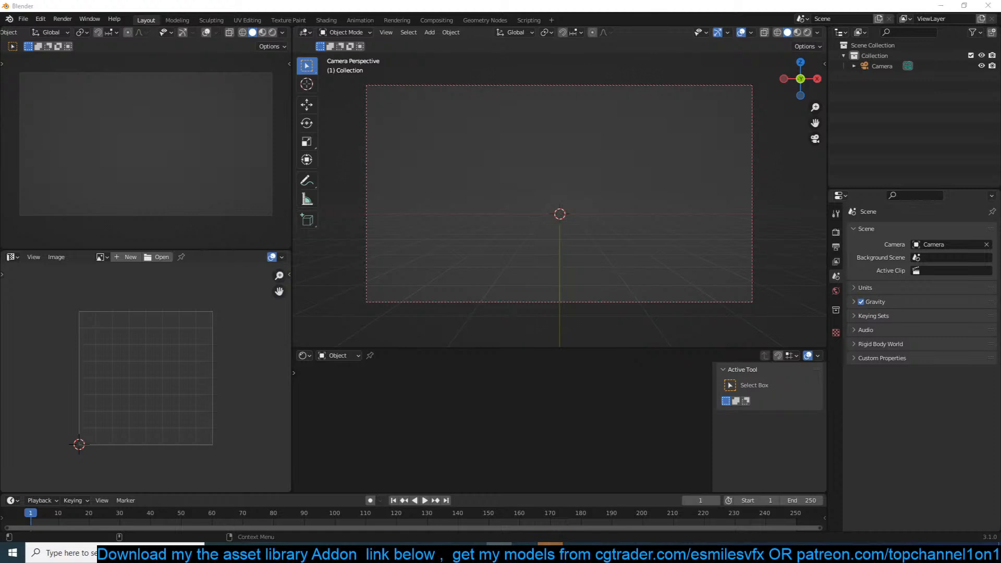
Step: Set the system headphone volume to 47 and check the running recording in Streamlabs OBS
{"action": "key", "text": "alt+Tab"}
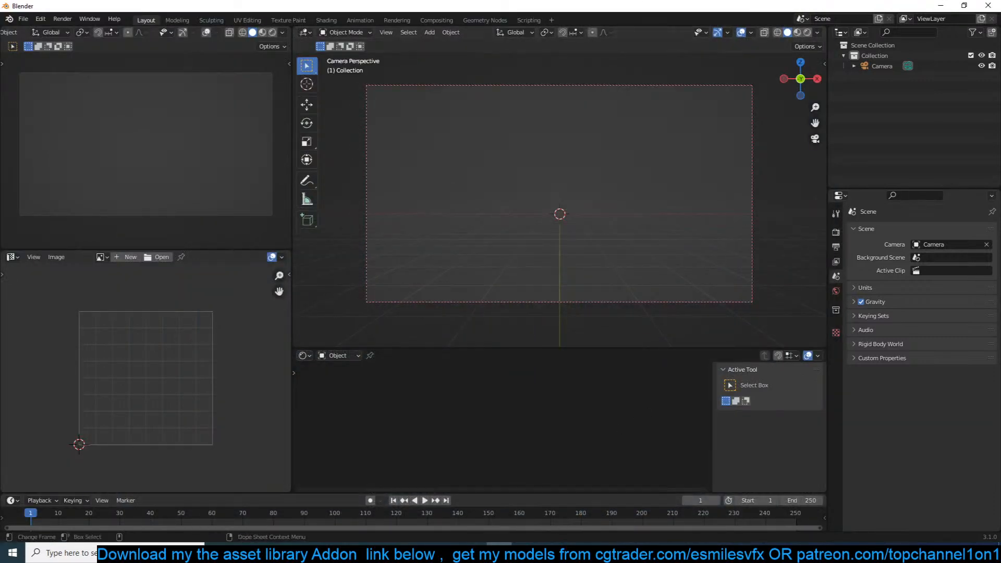
{"action": "left_click", "coordinate": [941, 552]}
{"action": "left_click_drag", "start_coordinate": [941, 528], "coordinate": [905, 527]}
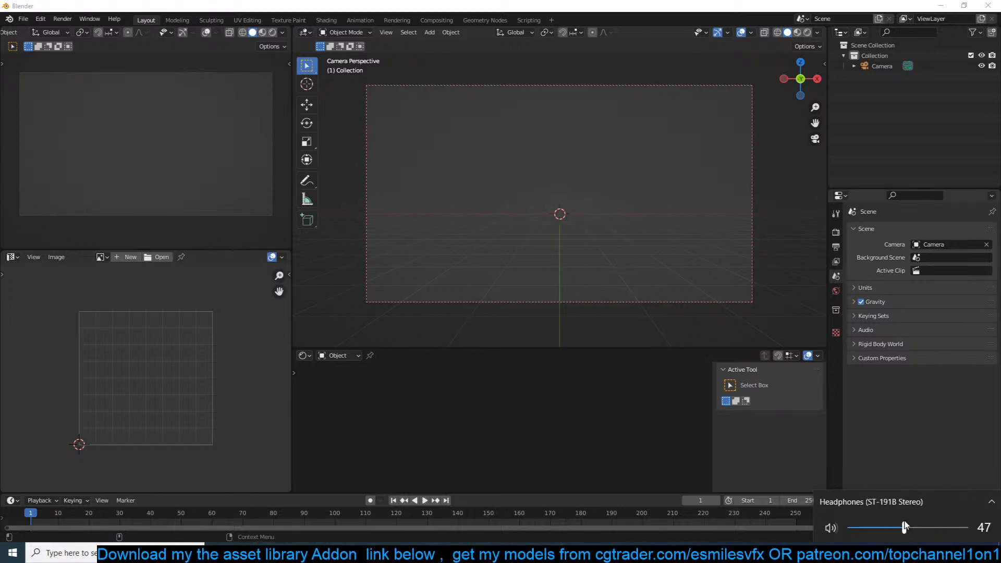
{"action": "left_click", "coordinate": [549, 277]}
{"action": "left_click", "coordinate": [551, 553]}
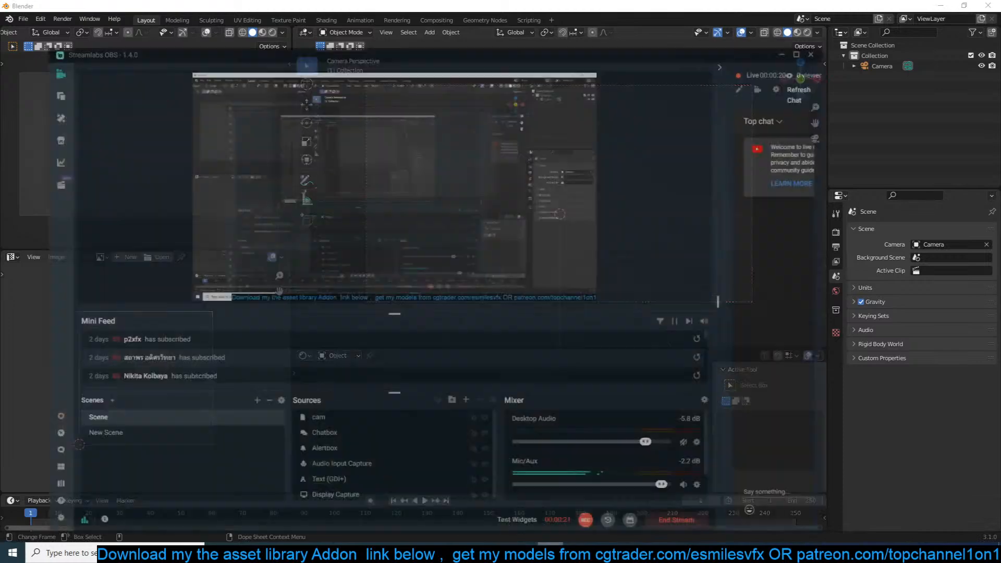
{"action": "left_click", "coordinate": [551, 553]}
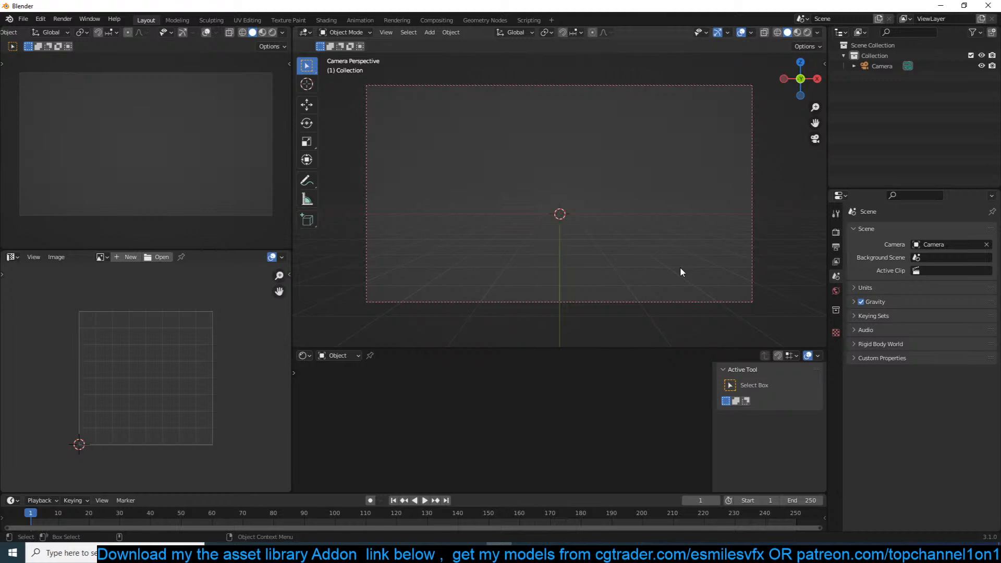
Step: Open the asset library add-on in the 3D viewport's sidebar and search all objects for "wires"
{"action": "scroll", "coordinate": [680, 272], "scroll_direction": "down", "scroll_amount": 1}
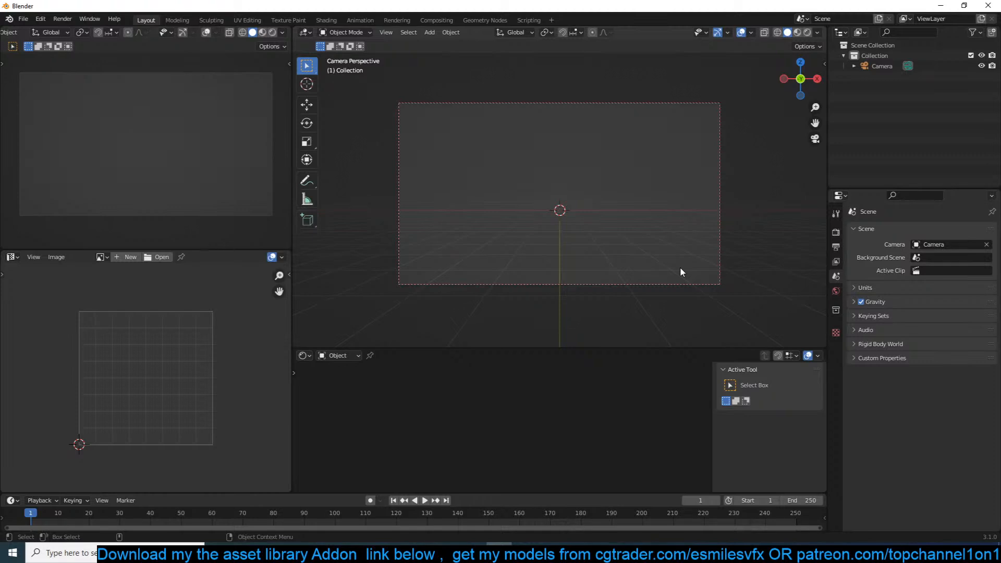
{"action": "key", "text": "n"}
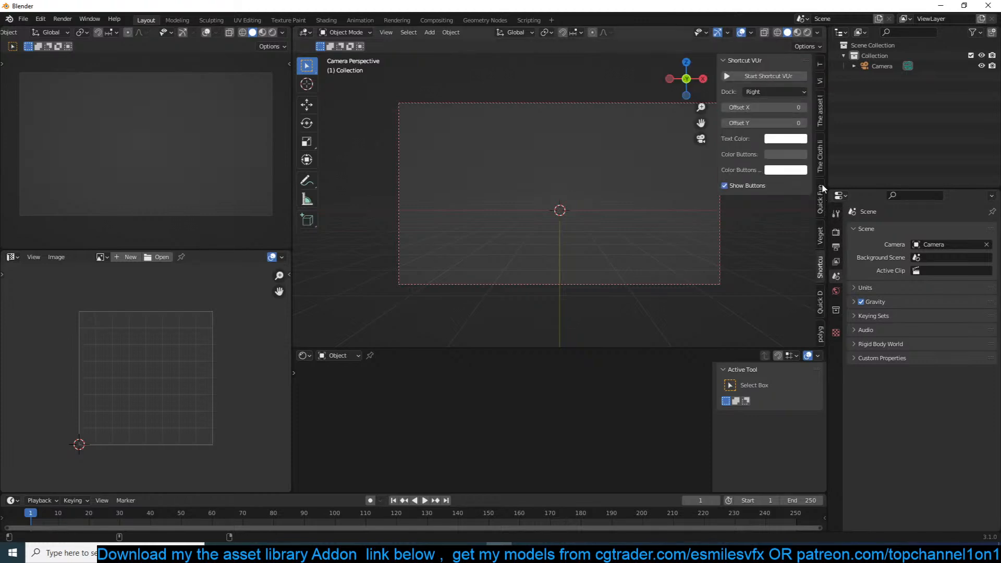
{"action": "left_click", "coordinate": [821, 111]}
{"action": "middle_click_drag", "start_coordinate": [699, 141], "coordinate": [625, 199]}
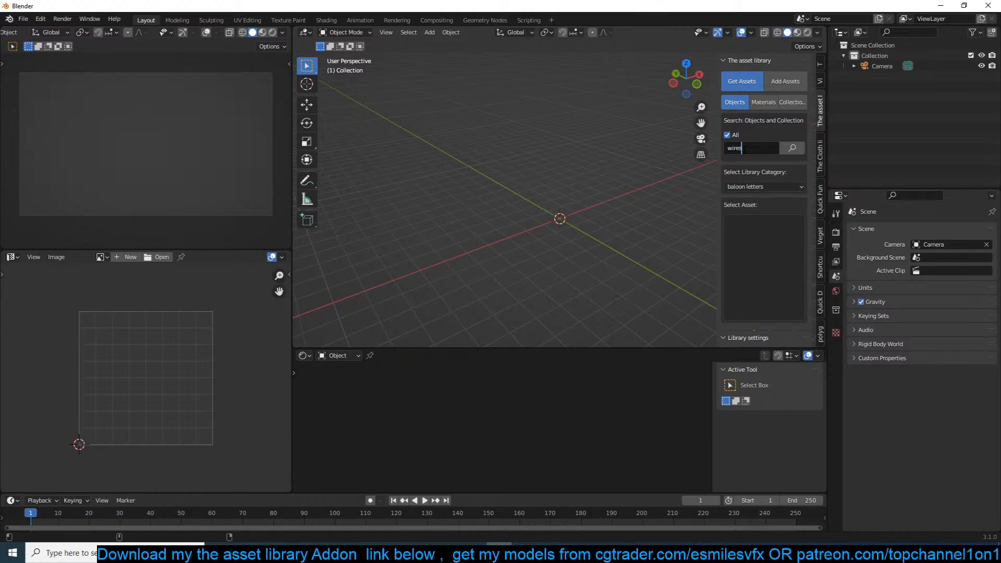
{"action": "key", "text": "Return"}
Step: Add the hanging wires asset from the search results to the scene and inspect it up close
{"action": "left_click", "coordinate": [757, 234]}
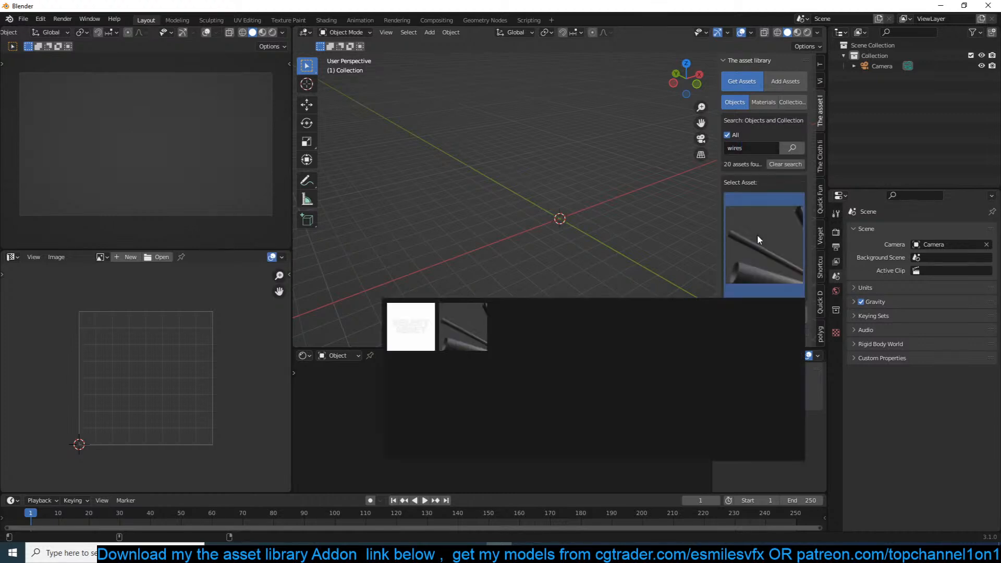
{"action": "left_click", "coordinate": [528, 327]}
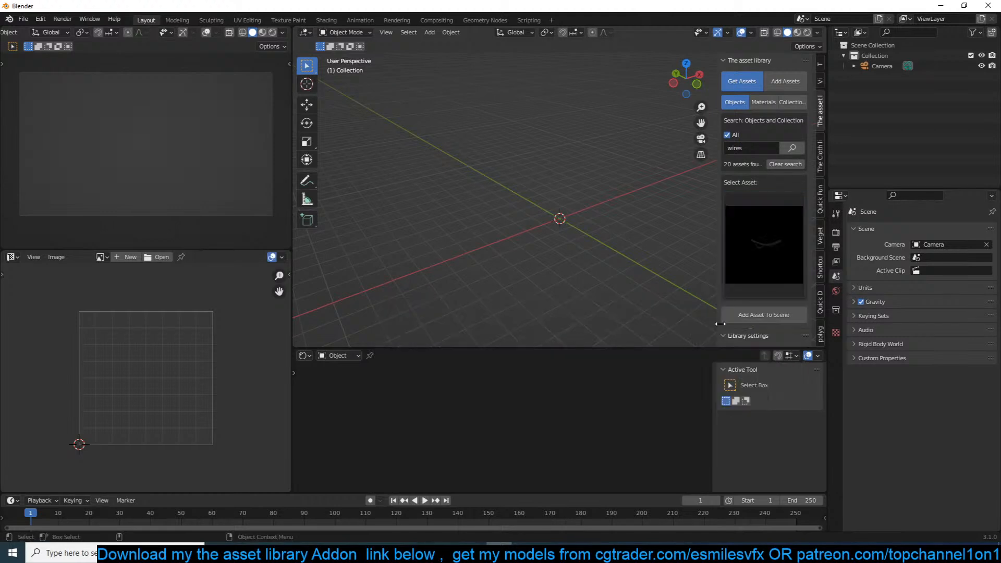
{"action": "scroll", "coordinate": [562, 221], "scroll_direction": "down", "scroll_amount": 4}
{"action": "middle_click_drag", "start_coordinate": [562, 221], "coordinate": [547, 193]}
{"action": "scroll", "coordinate": [548, 193], "scroll_direction": "up", "scroll_amount": 5}
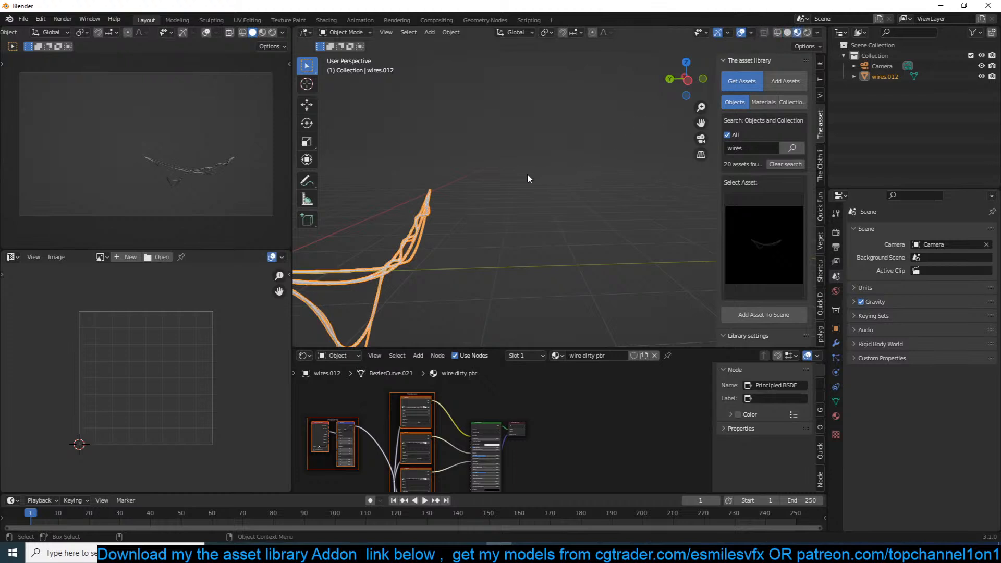
{"action": "middle_click_drag", "start_coordinate": [503, 184], "coordinate": [657, 114]}
{"action": "left_click", "coordinate": [606, 187]}
{"action": "key", "text": "KP_Decimal"}
{"action": "left_click", "coordinate": [615, 176]}
{"action": "scroll", "coordinate": [615, 177], "scroll_direction": "up", "scroll_amount": 12}
{"action": "scroll", "coordinate": [611, 201], "scroll_direction": "down", "scroll_amount": 10}
{"action": "left_click", "coordinate": [611, 201]}
Step: Add the looped, coiled wires asset to the scene and inspect its dirty wire material
{"action": "left_click", "coordinate": [777, 243]}
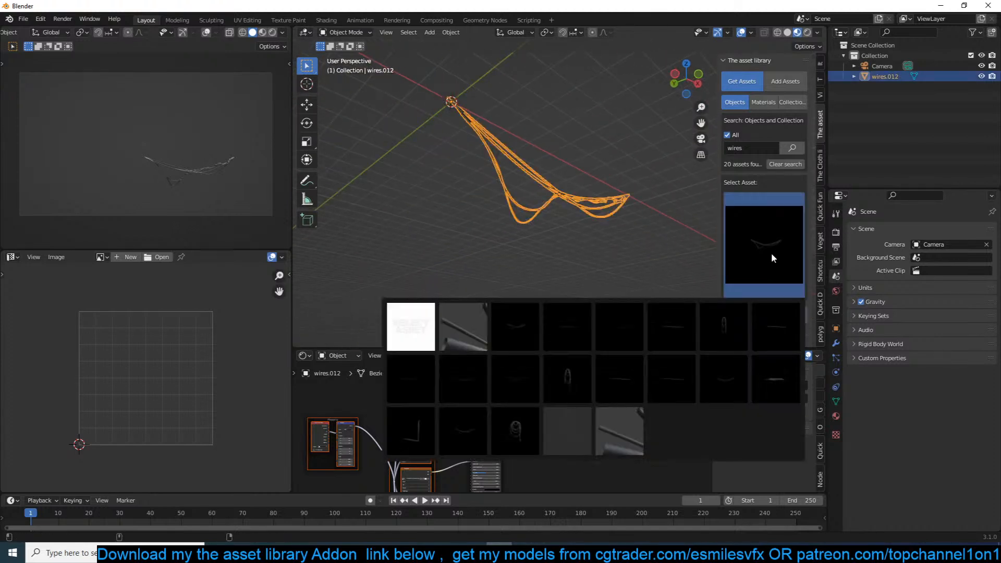
{"action": "left_click", "coordinate": [734, 337]}
{"action": "left_click", "coordinate": [735, 314]}
{"action": "key", "text": "alt+a"}
{"action": "middle_click_drag", "start_coordinate": [582, 234], "coordinate": [610, 205]}
{"action": "scroll", "coordinate": [588, 249], "scroll_direction": "up", "scroll_amount": 10}
{"action": "scroll", "coordinate": [609, 204], "scroll_direction": "down", "scroll_amount": 5}
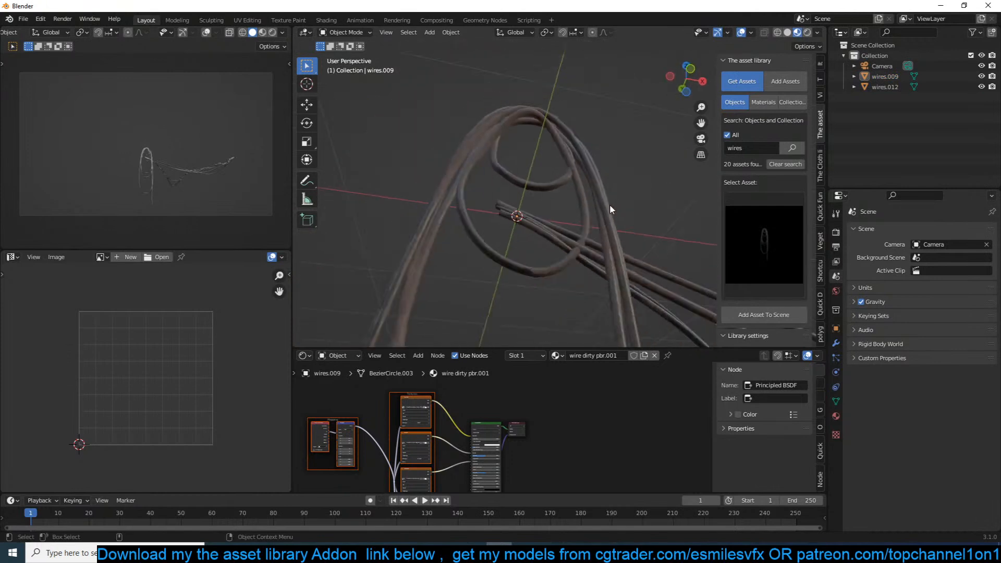
Step: Delete both wire models from the scene
{"action": "key", "text": "a"}
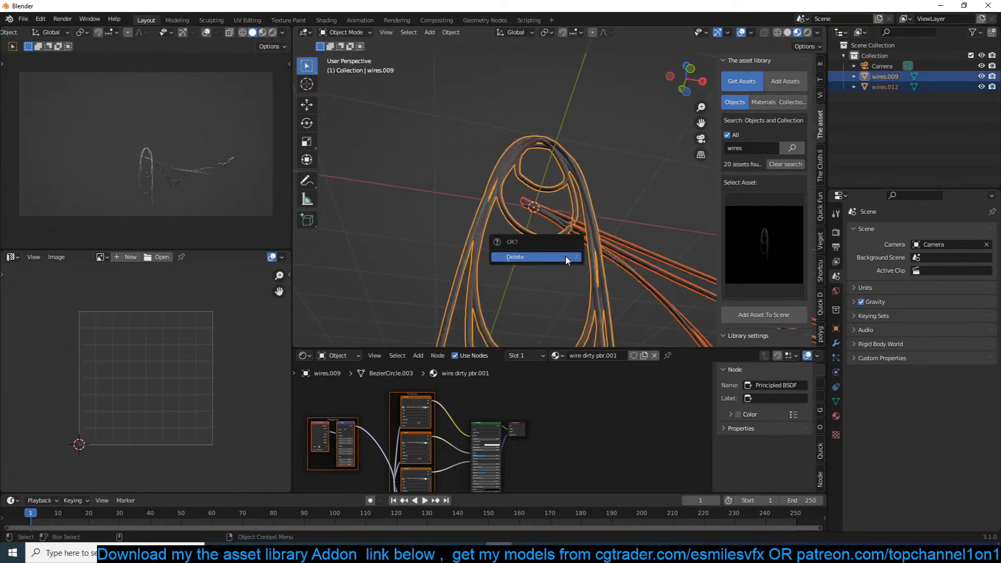
{"action": "key", "text": "Delete"}
{"action": "left_click", "coordinate": [734, 263]}
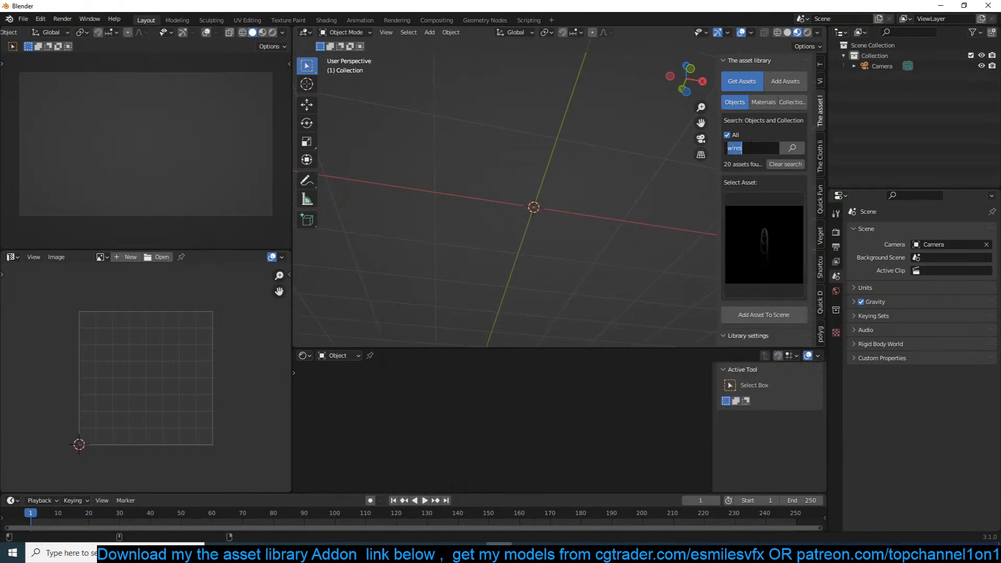
Step: Search the asset library for "shop" and browse the thumbnails of the matching assets
{"action": "type", "text": "hop"}
{"action": "key", "text": "Return"}
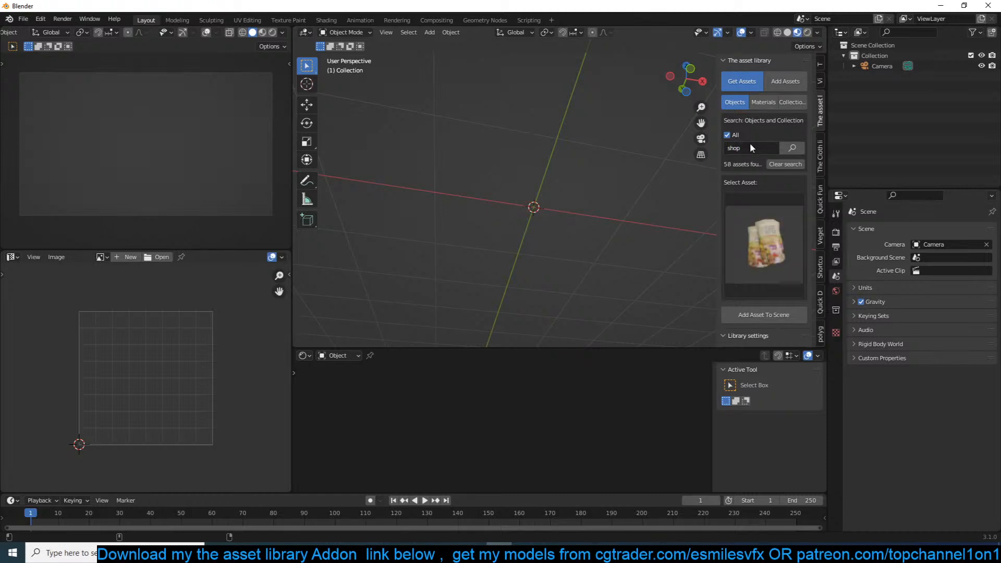
{"action": "left_click", "coordinate": [764, 246]}
{"action": "mouse_move", "coordinate": [607, 531]}
{"action": "scroll", "coordinate": [768, 267], "scroll_direction": "down", "scroll_amount": 5}
{"action": "scroll", "coordinate": [785, 235], "scroll_direction": "up", "scroll_amount": 5}
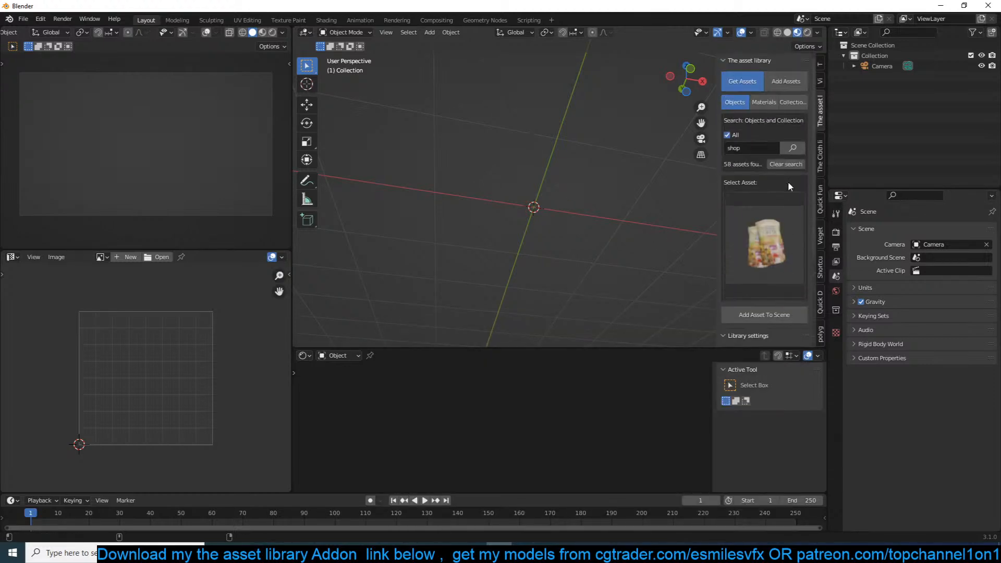
{"action": "scroll", "coordinate": [767, 235], "scroll_direction": "down", "scroll_amount": 2}
{"action": "scroll", "coordinate": [760, 318], "scroll_direction": "down", "scroll_amount": 3}
{"action": "left_click", "coordinate": [779, 286]}
{"action": "scroll", "coordinate": [788, 214], "scroll_direction": "up", "scroll_amount": 4}
{"action": "scroll", "coordinate": [788, 215], "scroll_direction": "up", "scroll_amount": 1}
Step: Clear the asset search and set the library category to shop
{"action": "left_click", "coordinate": [786, 165]}
{"action": "left_click", "coordinate": [784, 186]}
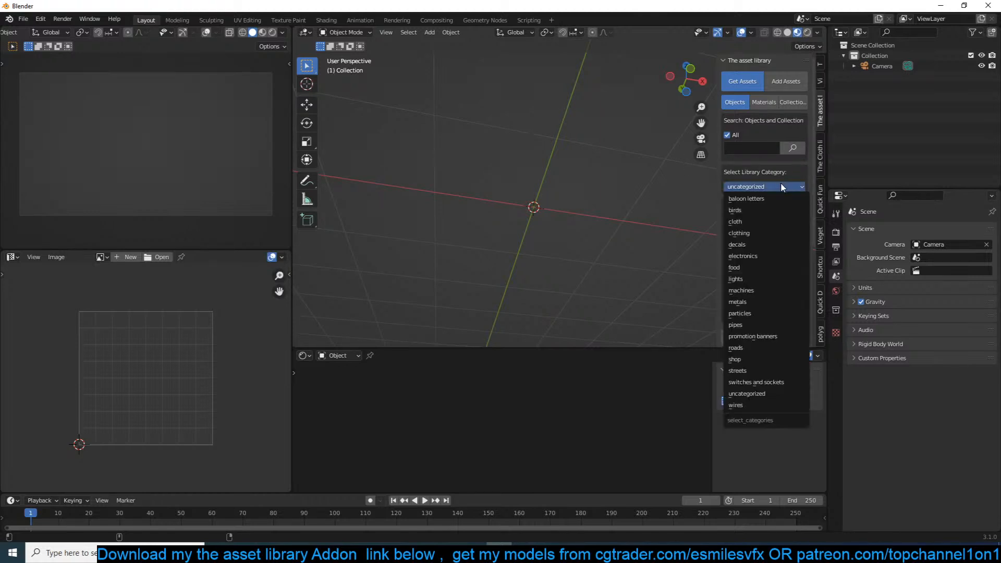
{"action": "left_click", "coordinate": [735, 360]}
Step: Add the city street shops storefront asset with metal gates to the scene and inspect it from several angles
{"action": "left_click", "coordinate": [762, 296]}
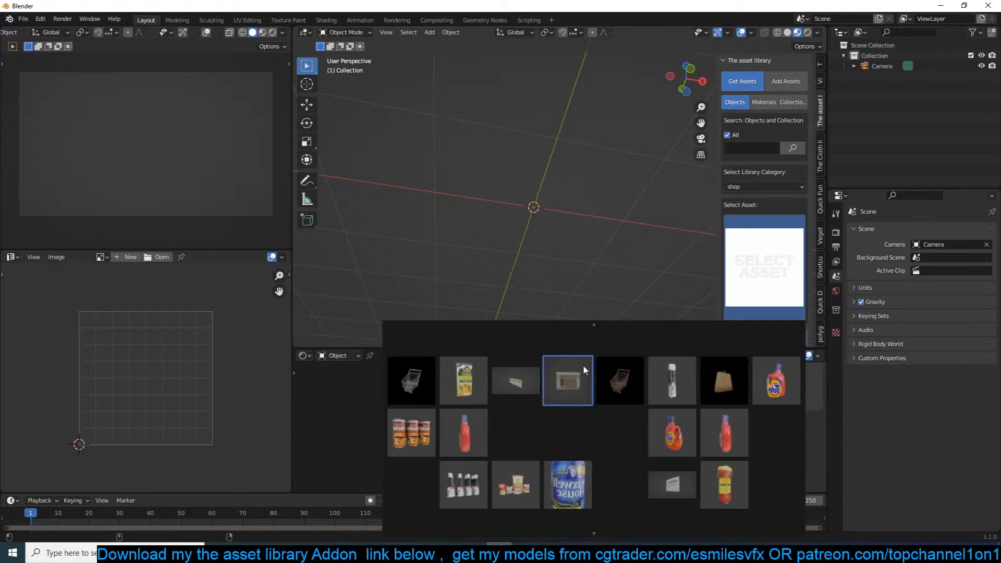
{"action": "left_click", "coordinate": [583, 364]}
{"action": "left_click", "coordinate": [764, 336]}
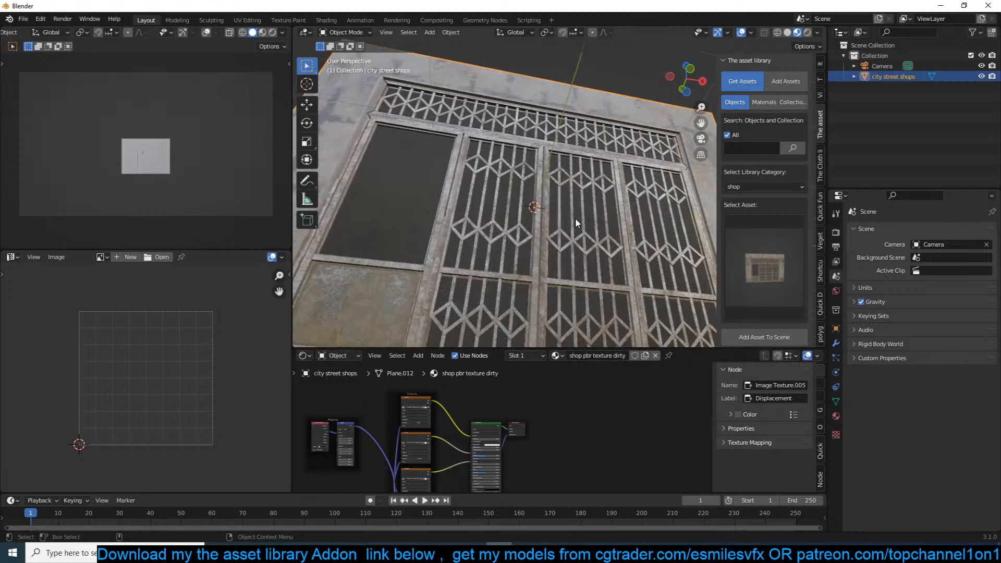
{"action": "scroll", "coordinate": [575, 219], "scroll_direction": "down", "scroll_amount": 5}
{"action": "mouse_move", "coordinate": [570, 227]}
{"action": "middle_mouse_down"}
{"action": "mouse_move", "coordinate": [499, 261]}
{"action": "mouse_move", "coordinate": [572, 224]}
{"action": "mouse_move", "coordinate": [639, 221]}
{"action": "mouse_move", "coordinate": [582, 242]}
{"action": "mouse_move", "coordinate": [572, 161]}
{"action": "mouse_move", "coordinate": [547, 278]}
{"action": "middle_mouse_up"}
{"action": "scroll", "coordinate": [498, 261], "scroll_direction": "down", "scroll_amount": 3}
{"action": "scroll", "coordinate": [499, 261], "scroll_direction": "up", "scroll_amount": 4}
Step: Switch the viewport to solid shading and delete the city street shops model from the scene
{"action": "key", "text": "z"}
{"action": "left_click", "coordinate": [668, 226]}
{"action": "key", "text": "x"}
{"action": "left_click", "coordinate": [646, 260]}
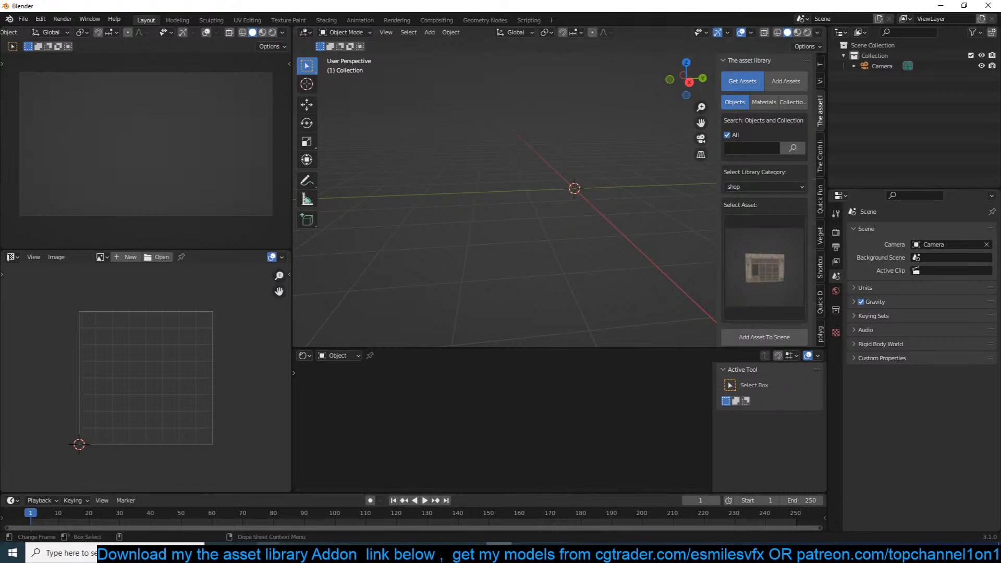
Step: Switch to the Chrome browser and review the introduction of the Car - Traffiq Library page on Blender Market
{"action": "mouse_move", "coordinate": [272, 553]}
{"action": "left_click", "coordinate": [315, 511]}
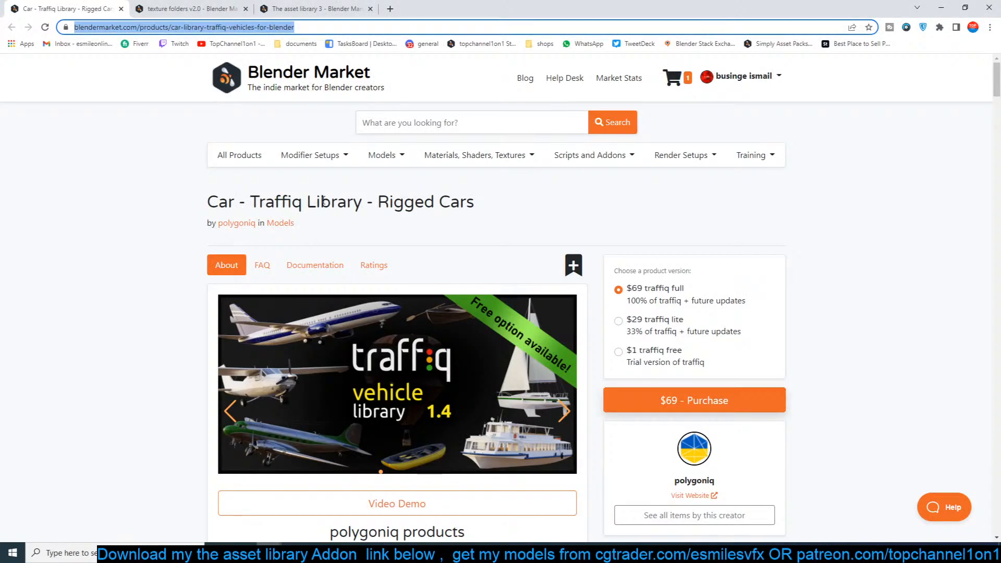
{"action": "scroll", "coordinate": [226, 327], "scroll_direction": "down", "scroll_amount": 4}
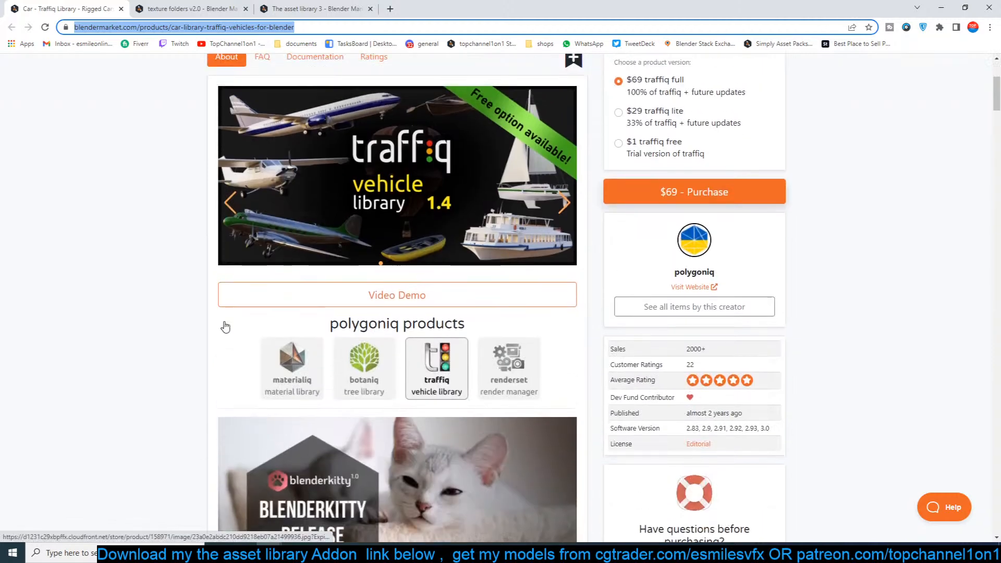
{"action": "scroll", "coordinate": [225, 327], "scroll_direction": "down", "scroll_amount": 3}
{"action": "scroll", "coordinate": [225, 327], "scroll_direction": "down", "scroll_amount": 12}
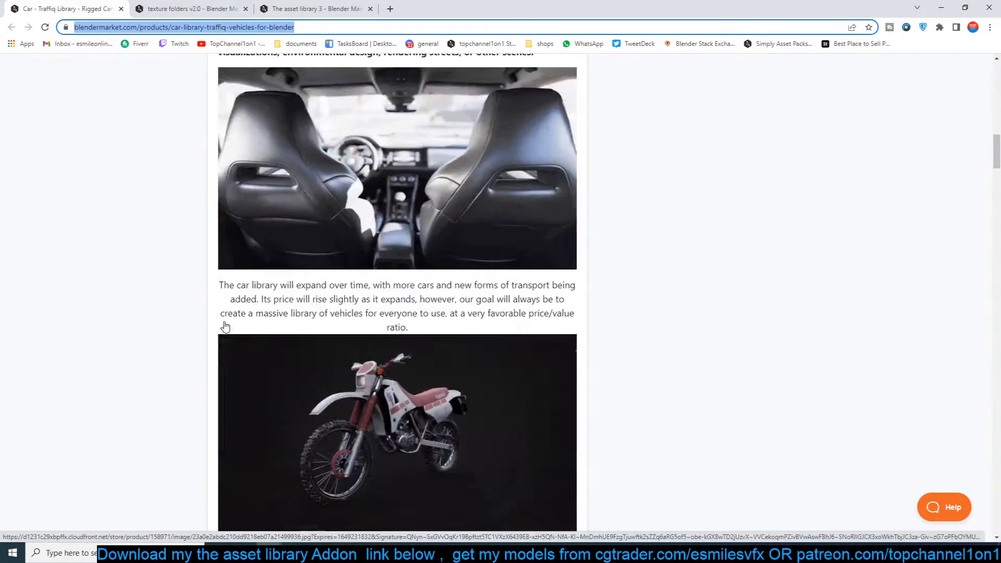
{"action": "scroll", "coordinate": [225, 327], "scroll_direction": "down", "scroll_amount": 1}
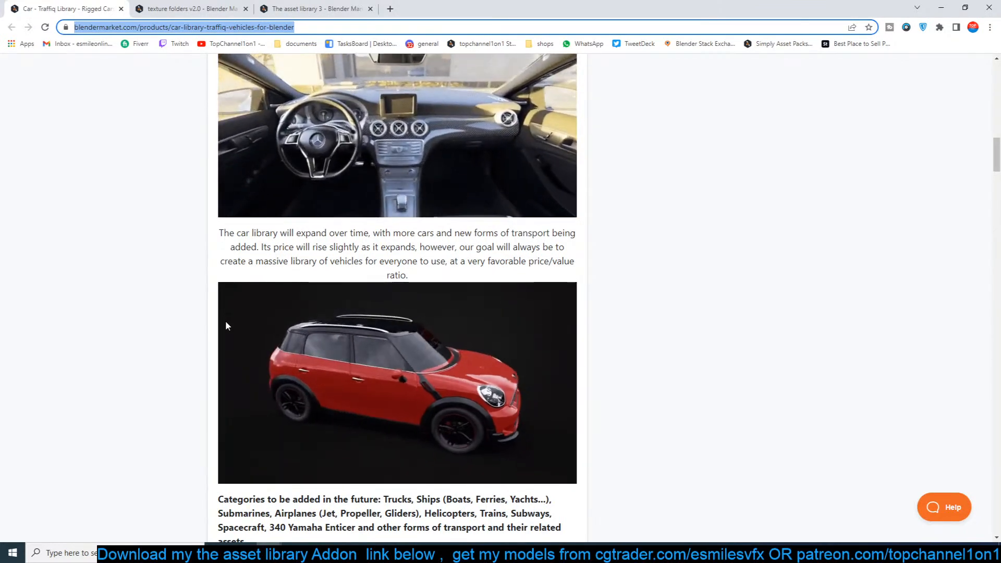
{"action": "scroll", "coordinate": [226, 321], "scroll_direction": "up", "scroll_amount": 3}
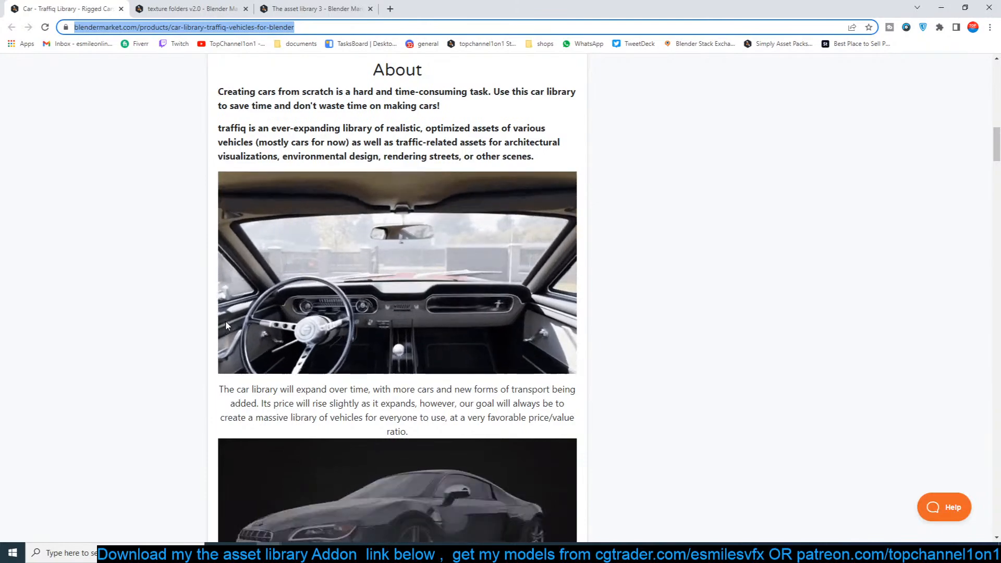
Step: Examine the Wear&Tear slider, Car rigs, 360 Kodiaq Interior and Toggleable Lights sections of the Traffiq page
{"action": "scroll", "coordinate": [227, 325], "scroll_direction": "down", "scroll_amount": 9}
{"action": "scroll", "coordinate": [228, 326], "scroll_direction": "down", "scroll_amount": 5}
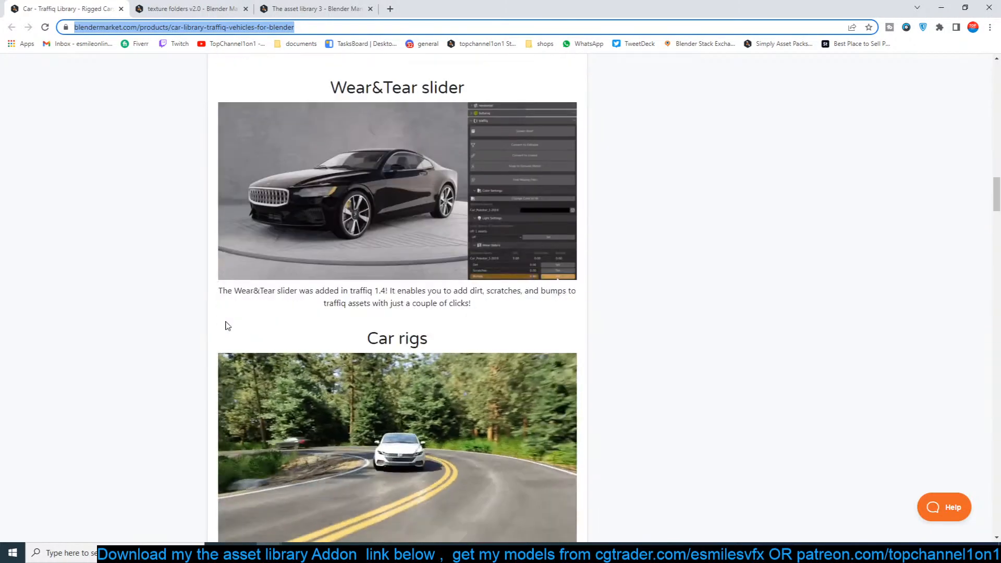
{"action": "scroll", "coordinate": [228, 325], "scroll_direction": "down", "scroll_amount": 1}
{"action": "scroll", "coordinate": [226, 326], "scroll_direction": "down", "scroll_amount": 2}
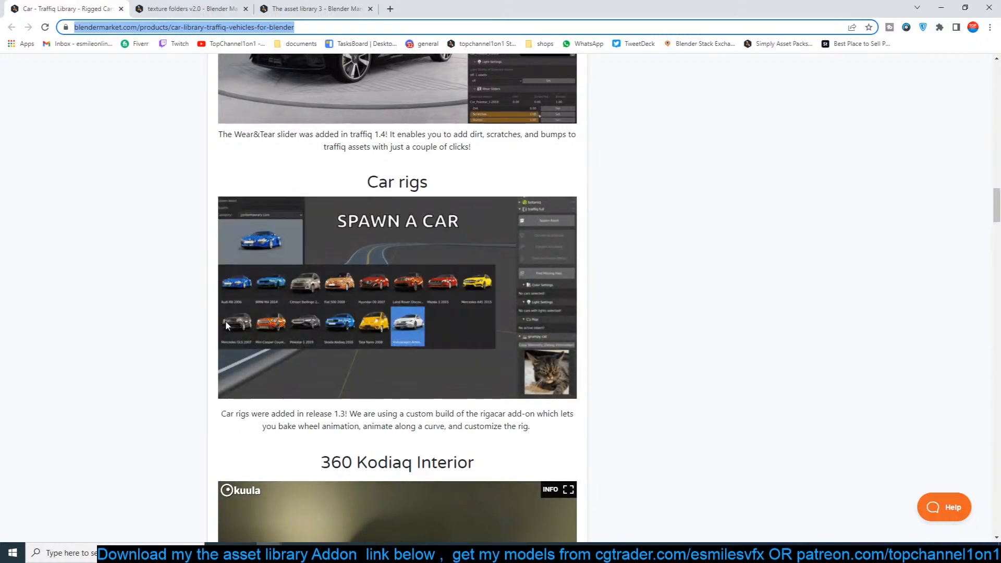
{"action": "scroll", "coordinate": [226, 326], "scroll_direction": "down", "scroll_amount": 1}
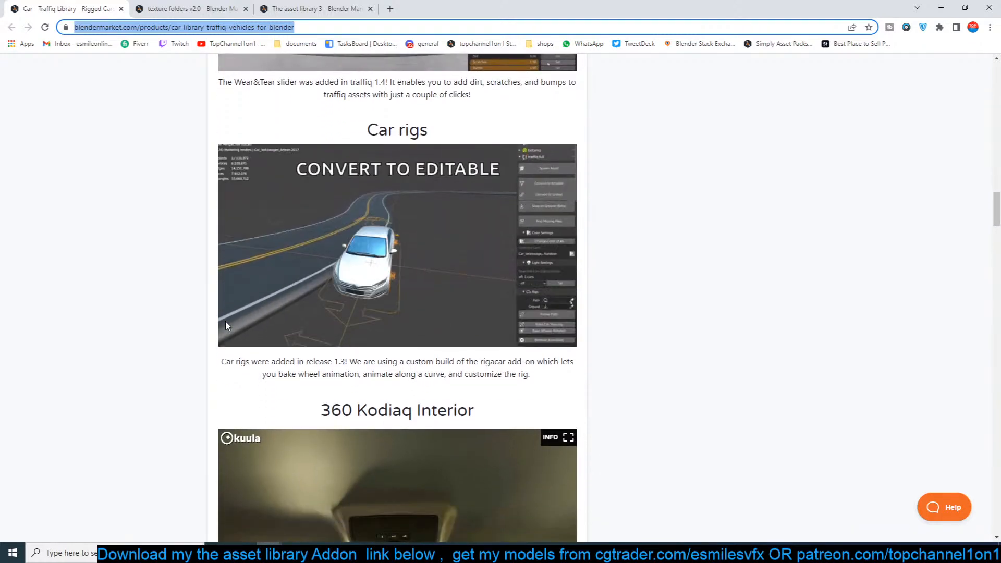
{"action": "scroll", "coordinate": [226, 325], "scroll_direction": "down", "scroll_amount": 2}
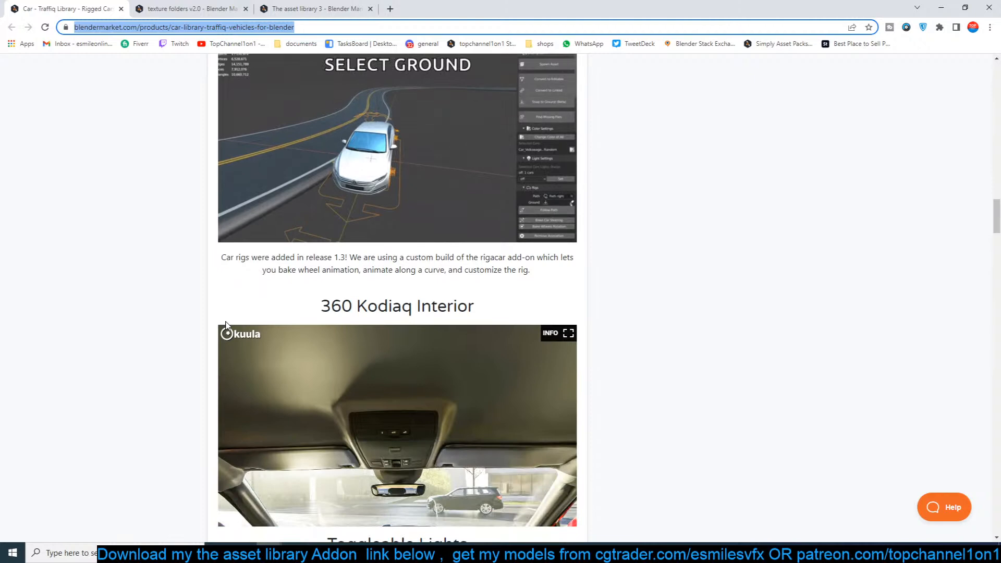
{"action": "scroll", "coordinate": [226, 326], "scroll_direction": "down", "scroll_amount": 5}
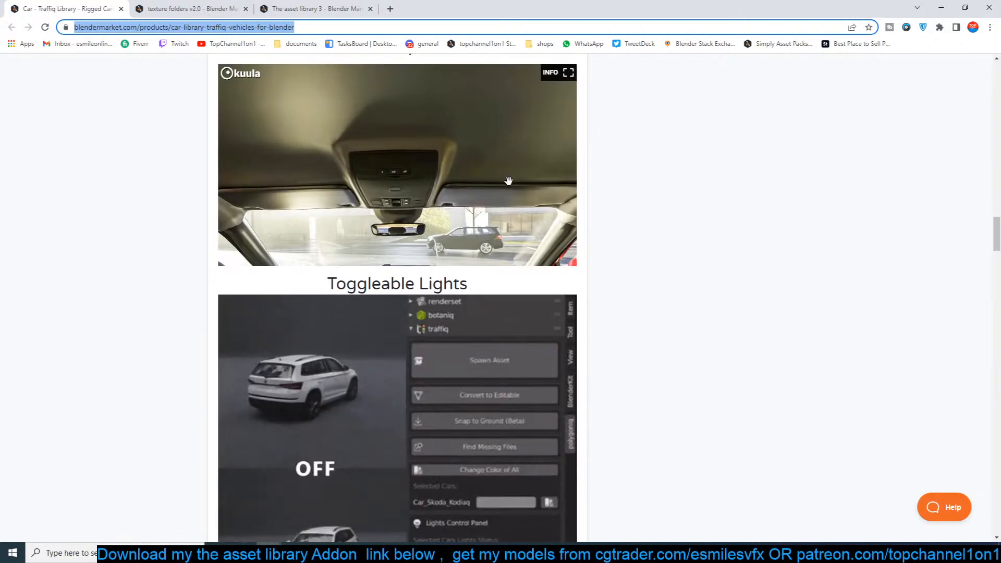
{"action": "scroll", "coordinate": [275, 439], "scroll_direction": "down", "scroll_amount": 3}
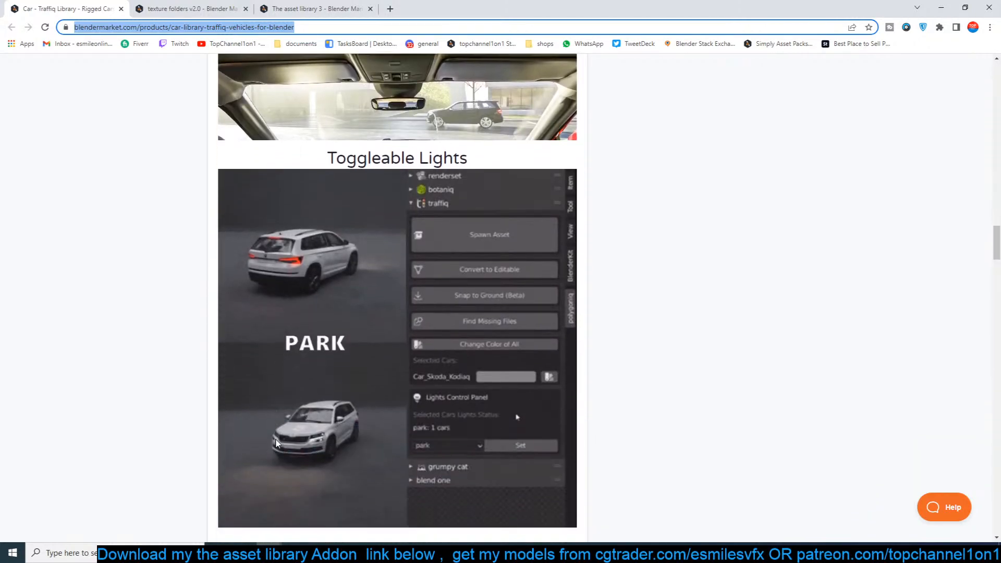
{"action": "scroll", "coordinate": [276, 442], "scroll_direction": "up", "scroll_amount": 4}
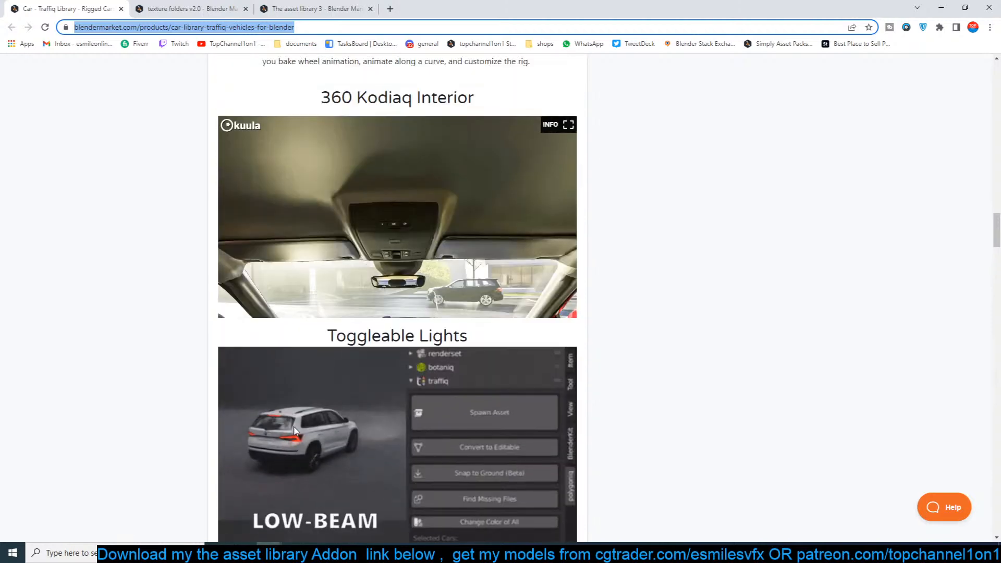
Step: Examine the Spawn Assets section and the overview images of the included vehicles and street assets
{"action": "scroll", "coordinate": [296, 431], "scroll_direction": "down", "scroll_amount": 15}
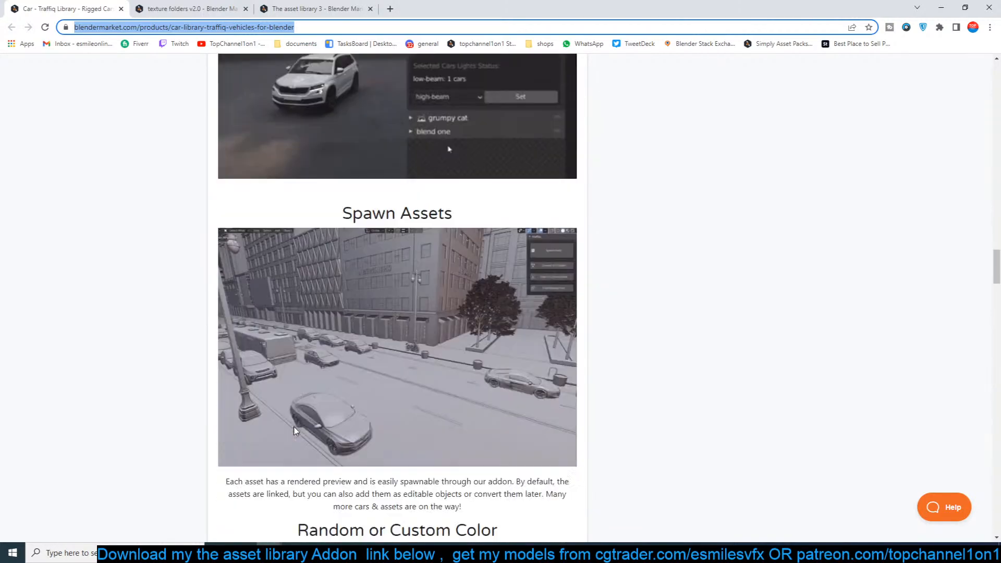
{"action": "scroll", "coordinate": [295, 431], "scroll_direction": "down", "scroll_amount": 20}
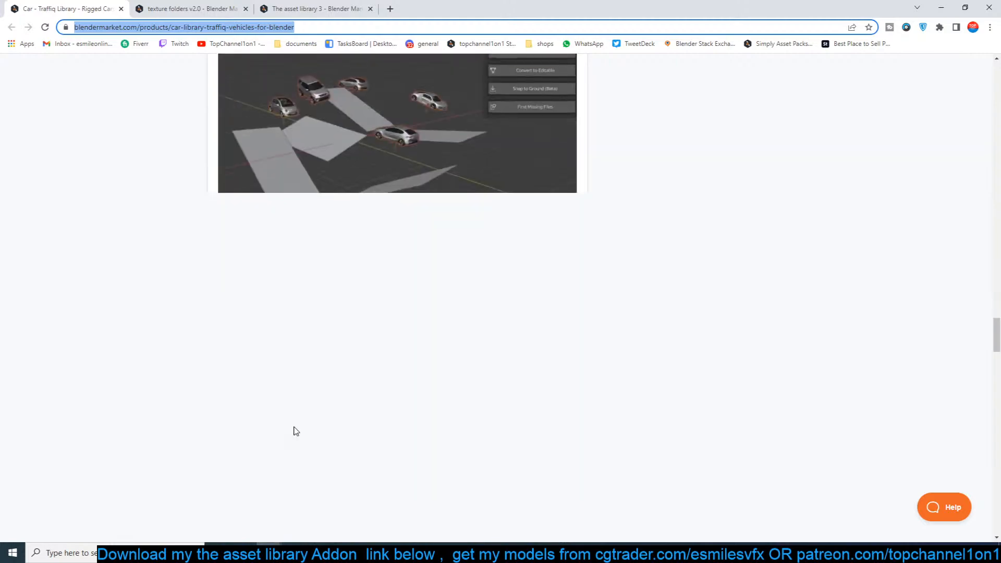
{"action": "scroll", "coordinate": [295, 428], "scroll_direction": "down", "scroll_amount": 14}
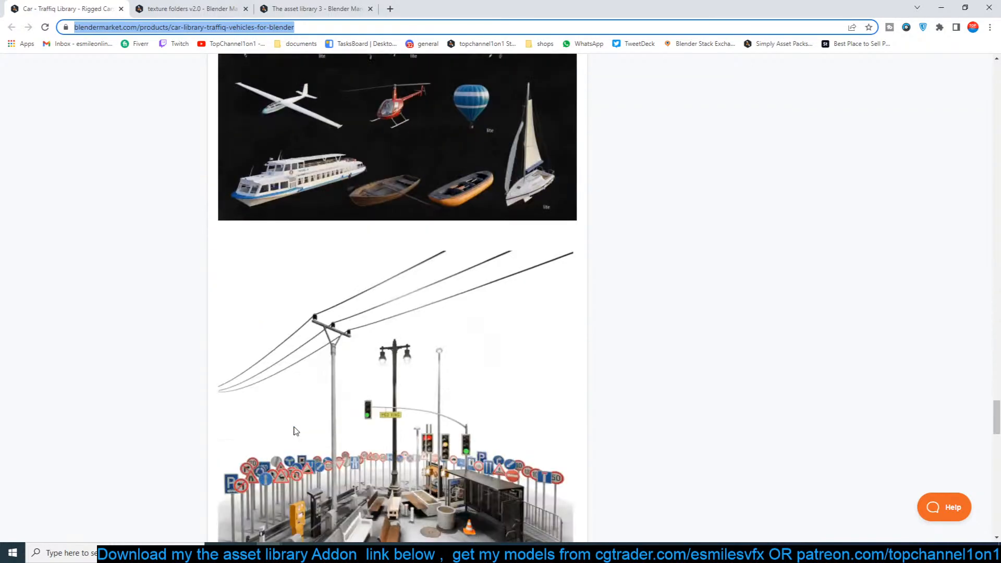
Step: Finish browsing the Traffiq asset overview and review the Texture Folders V2.0 product page
{"action": "scroll", "coordinate": [295, 430], "scroll_direction": "down", "scroll_amount": 20}
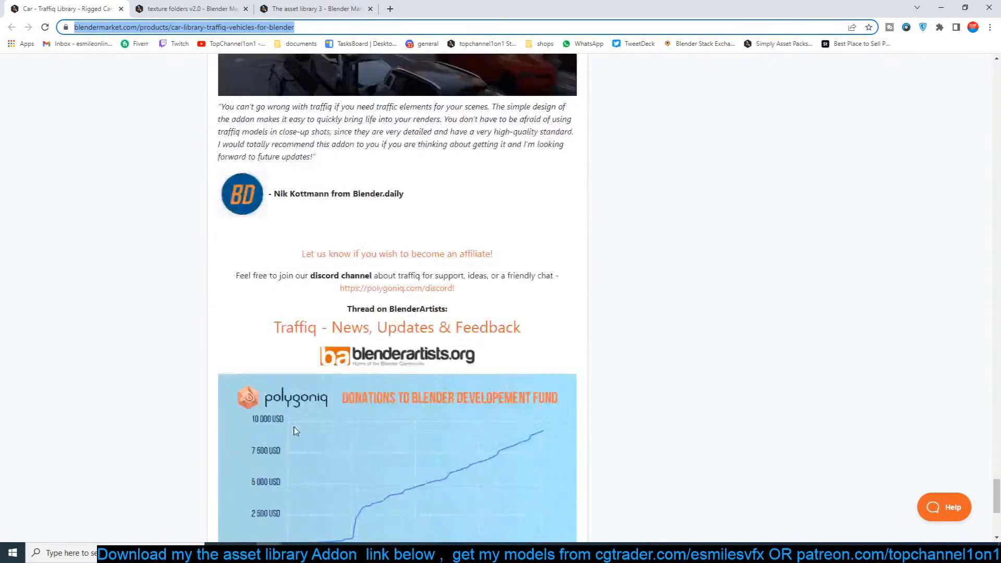
{"action": "scroll", "coordinate": [295, 431], "scroll_direction": "up", "scroll_amount": 20}
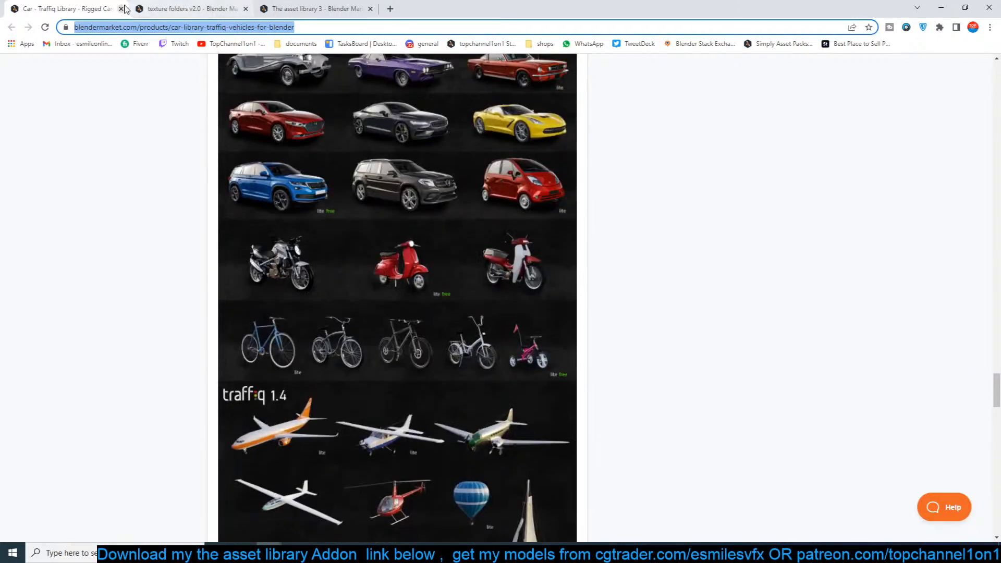
{"action": "left_click", "coordinate": [170, 6]}
{"action": "scroll", "coordinate": [163, 268], "scroll_direction": "down", "scroll_amount": 5}
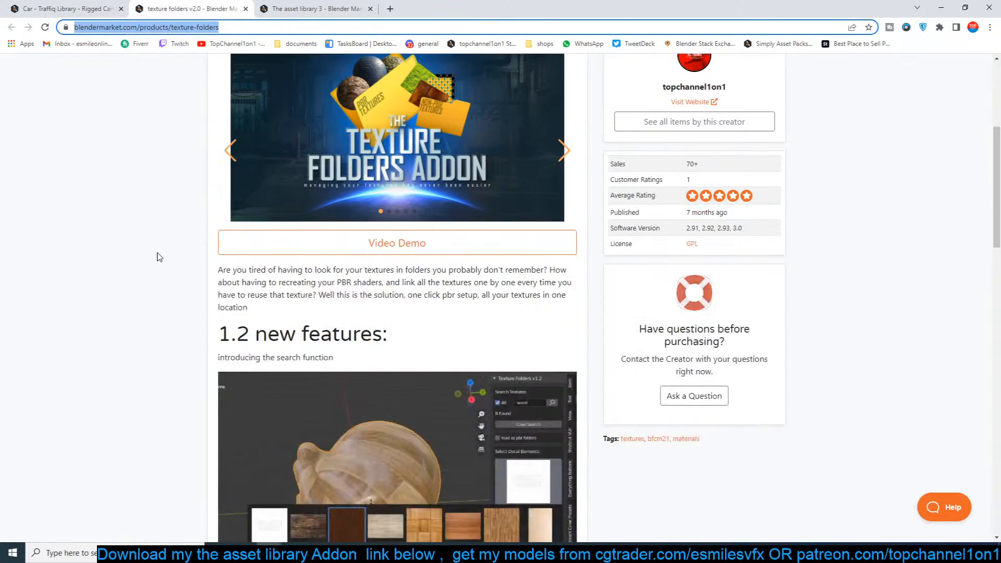
{"action": "scroll", "coordinate": [164, 267], "scroll_direction": "up", "scroll_amount": 4}
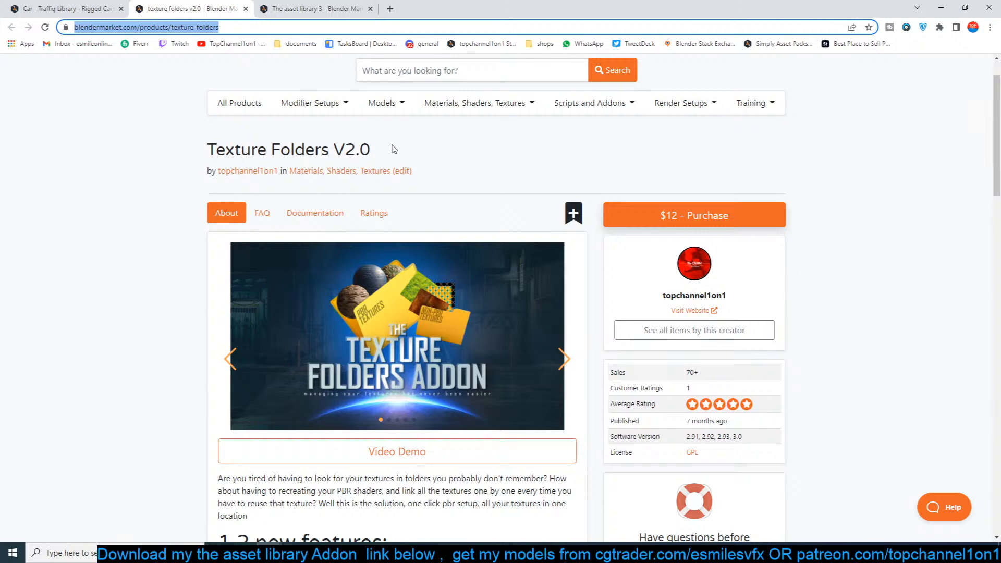
{"action": "scroll", "coordinate": [471, 392], "scroll_direction": "down", "scroll_amount": 6}
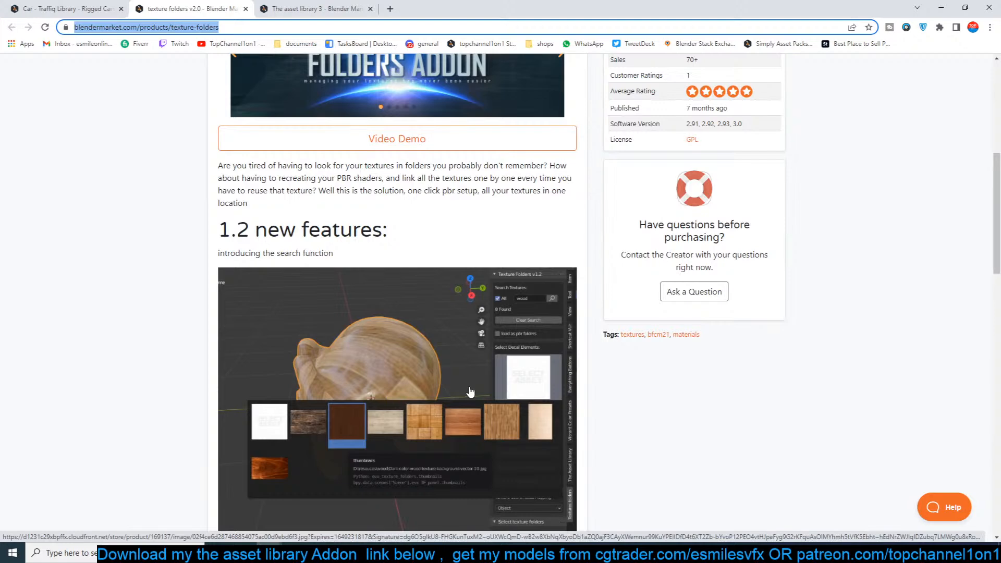
{"action": "scroll", "coordinate": [471, 392], "scroll_direction": "down", "scroll_amount": 20}
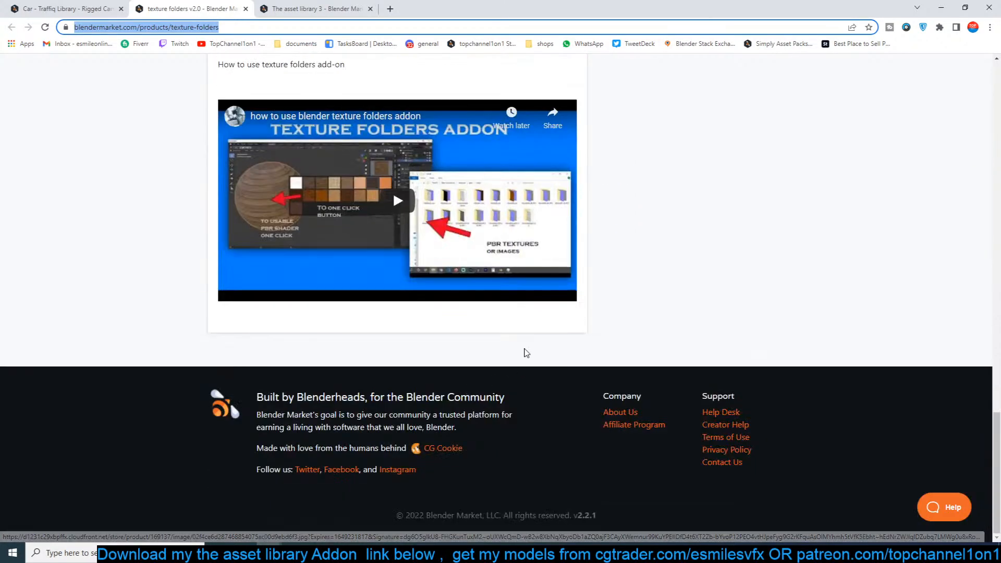
Step: Examine the improvements, version 2 new features and library modes on The Asset Library 3 product page
{"action": "left_click", "coordinate": [280, 6]}
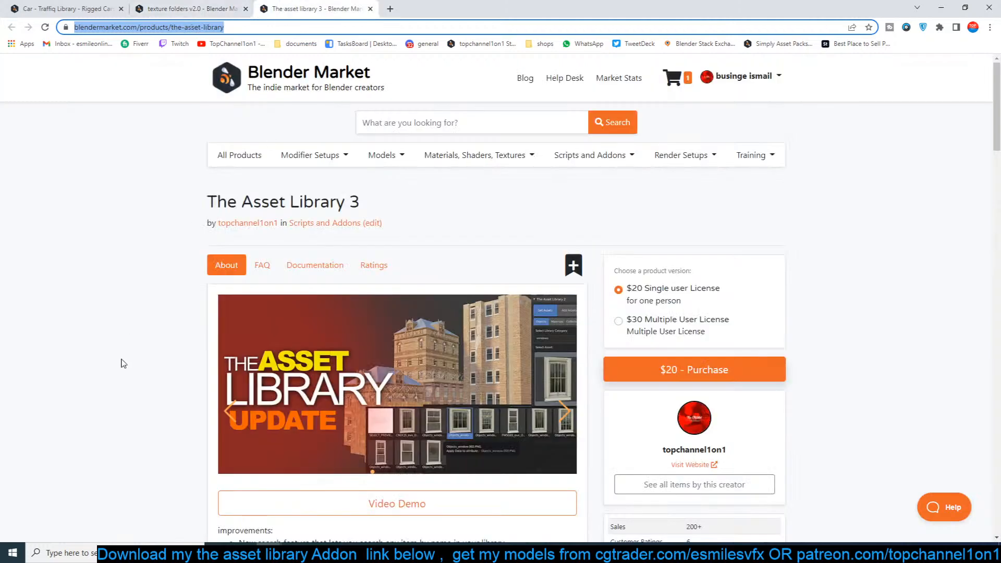
{"action": "scroll", "coordinate": [124, 363], "scroll_direction": "down", "scroll_amount": 3}
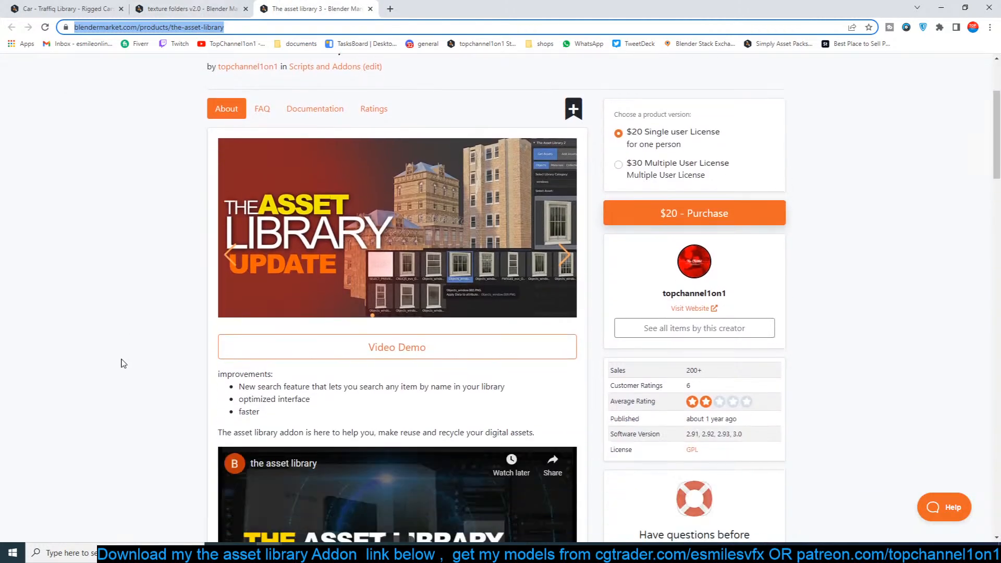
{"action": "scroll", "coordinate": [123, 363], "scroll_direction": "down", "scroll_amount": 6}
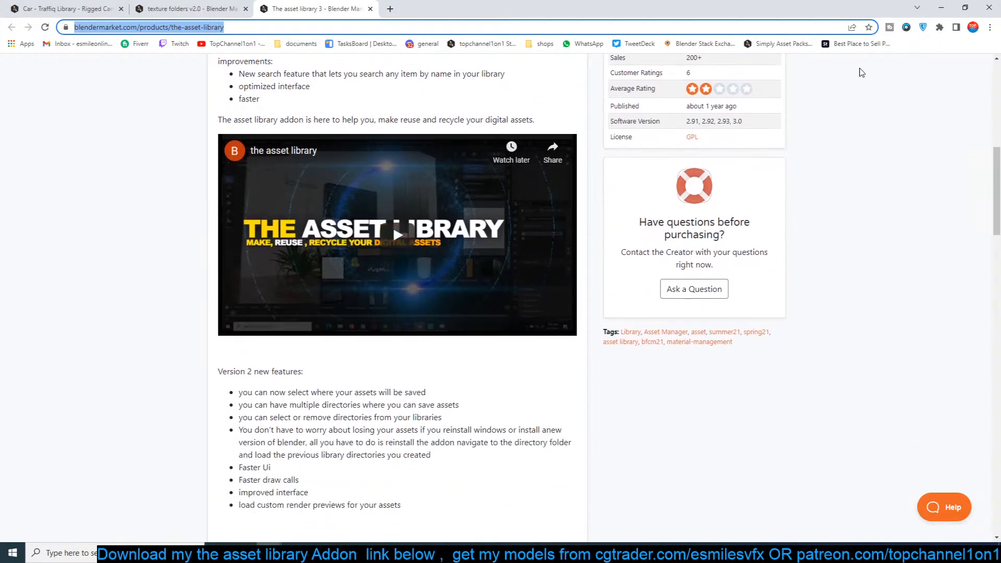
{"action": "scroll", "coordinate": [835, 172], "scroll_direction": "down", "scroll_amount": 7}
{"action": "scroll", "coordinate": [821, 172], "scroll_direction": "down", "scroll_amount": 5}
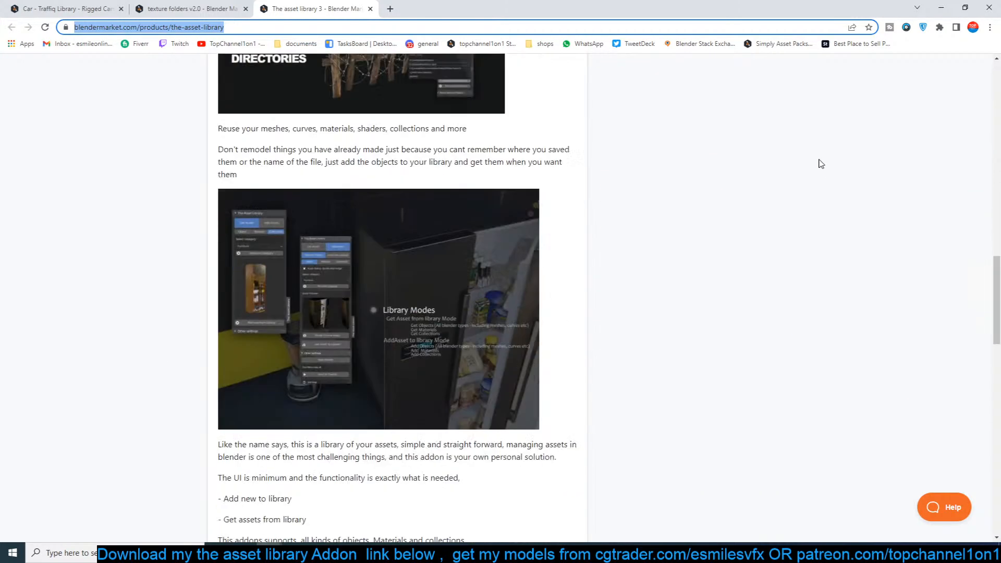
Step: Close the browser to return to Blender and hide the 3D viewport's sidebar
{"action": "left_click", "coordinate": [989, 9]}
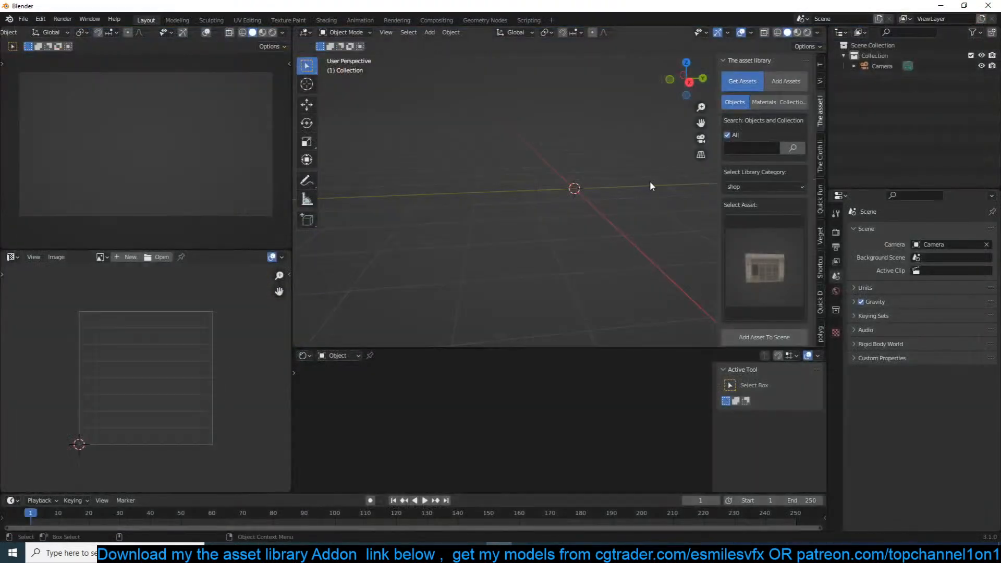
{"action": "key", "text": "n"}
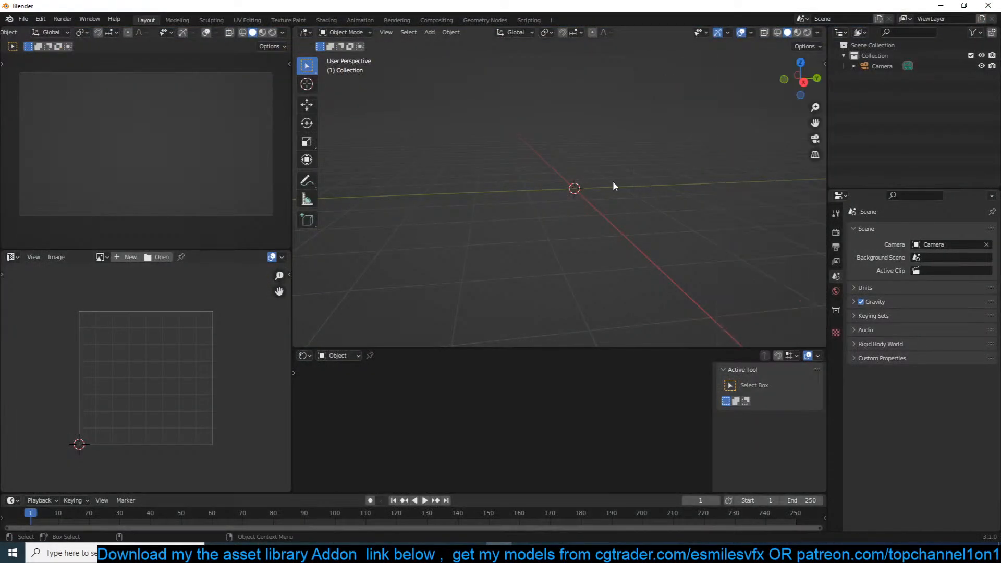
Step: Add a plane at the scene origin and scale it up
{"action": "middle_click_drag", "start_coordinate": [590, 189], "coordinate": [544, 209]}
{"action": "key", "text": "shift+a"}
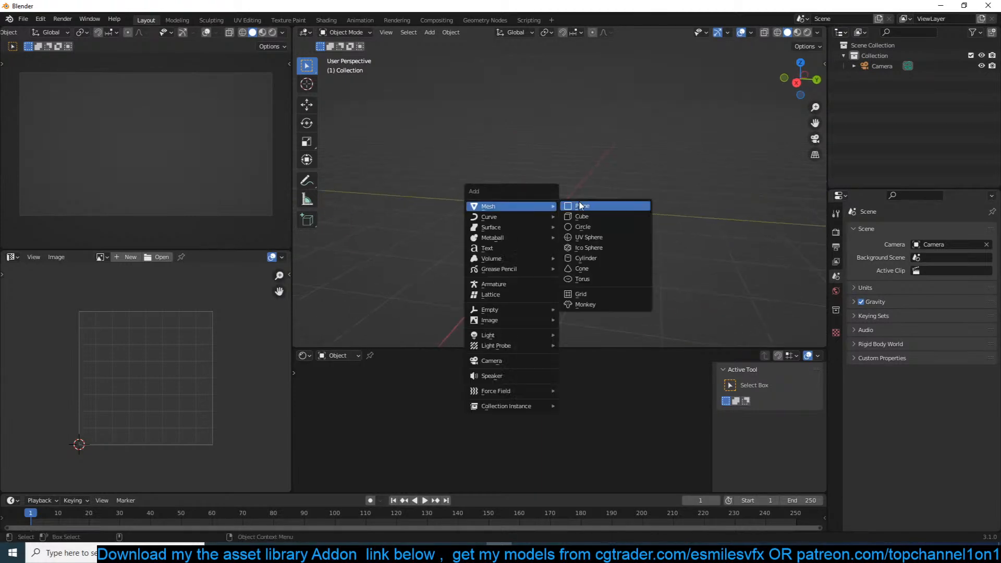
{"action": "left_click", "coordinate": [601, 204]}
{"action": "key", "text": "g"}
{"action": "key", "text": "s"}
{"action": "left_click", "coordinate": [727, 199]}
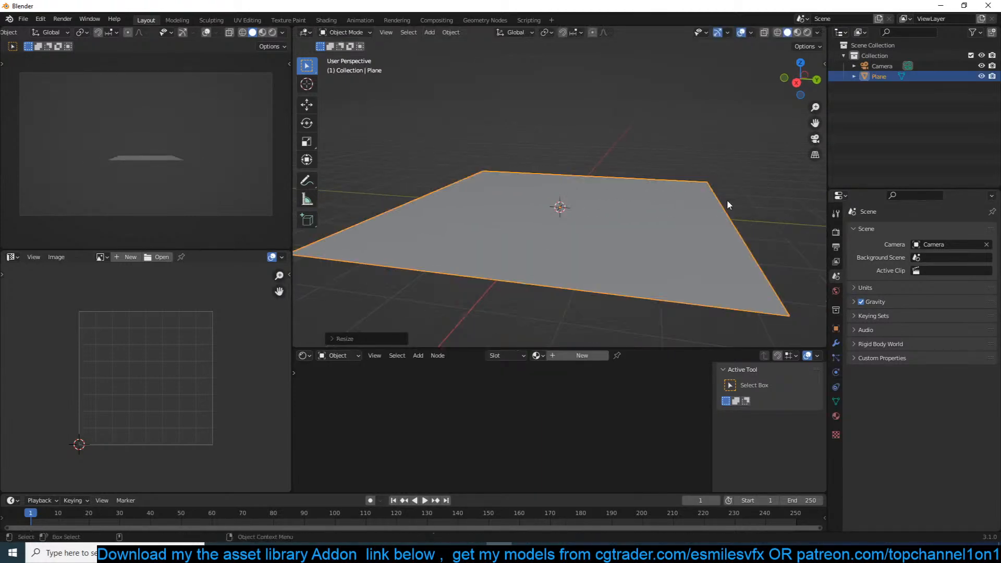
Step: Narrow the plane to about 0.55 of its size along the Y axis
{"action": "key", "text": "s"}
{"action": "key", "text": "x"}
{"action": "key", "text": "y"}
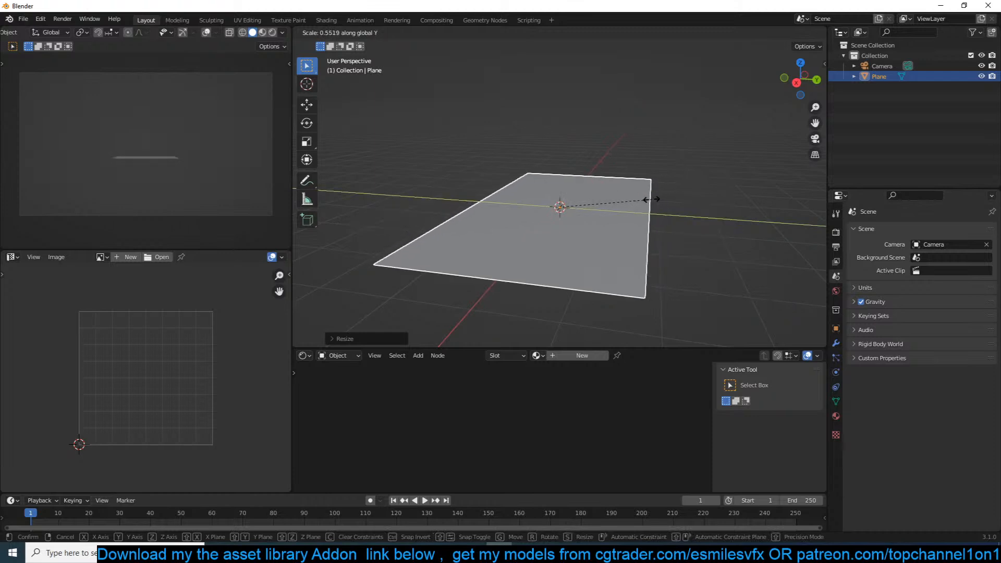
{"action": "left_click", "coordinate": [652, 200]}
Step: Narrow the plane along the X axis from the top view and apply its object transform
{"action": "scroll", "coordinate": [652, 200], "scroll_direction": "down", "scroll_amount": 1}
{"action": "scroll", "coordinate": [651, 198], "scroll_direction": "down", "scroll_amount": 2}
{"action": "key", "text": "s"}
{"action": "key", "text": "x"}
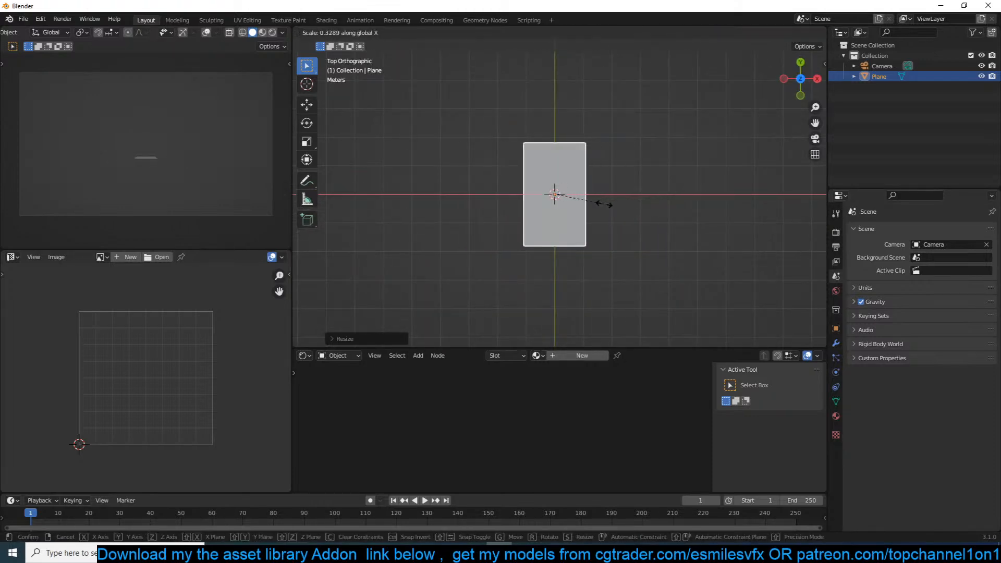
{"action": "left_click", "coordinate": [653, 194]}
{"action": "key", "text": "ctrl+a"}
{"action": "left_click", "coordinate": [644, 216]}
Step: Stretch the plane along the Y axis to about three times its length and apply the object transform
{"action": "scroll", "coordinate": [643, 217], "scroll_direction": "down", "scroll_amount": 4}
{"action": "key", "text": "s"}
{"action": "key", "text": "y"}
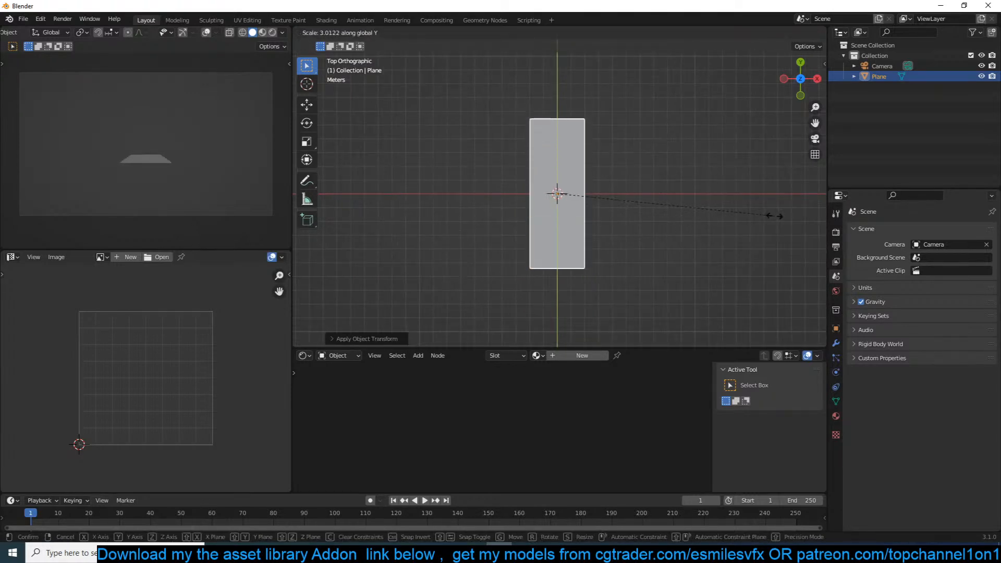
{"action": "left_click", "coordinate": [783, 216]}
{"action": "key", "text": "ctrl+a"}
{"action": "left_click", "coordinate": [782, 218]}
Step: Add an Array modifier to the plane
{"action": "middle_click_drag", "start_coordinate": [781, 218], "coordinate": [570, 149]}
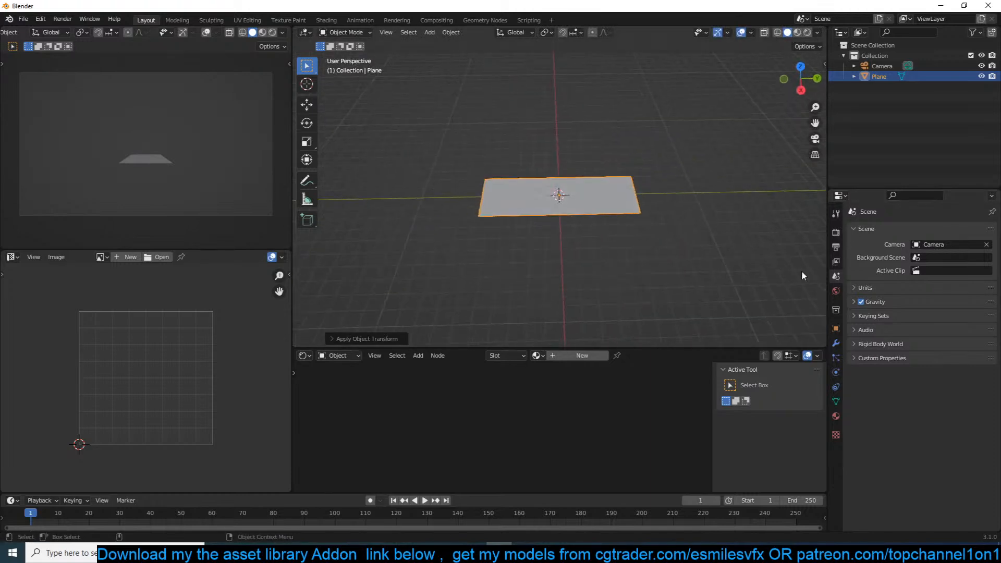
{"action": "key", "text": "z"}
{"action": "left_click", "coordinate": [523, 188]}
{"action": "left_click", "coordinate": [836, 330]}
{"action": "left_click", "coordinate": [837, 344]}
{"action": "key", "text": "q"}
{"action": "left_click", "coordinate": [604, 337]}
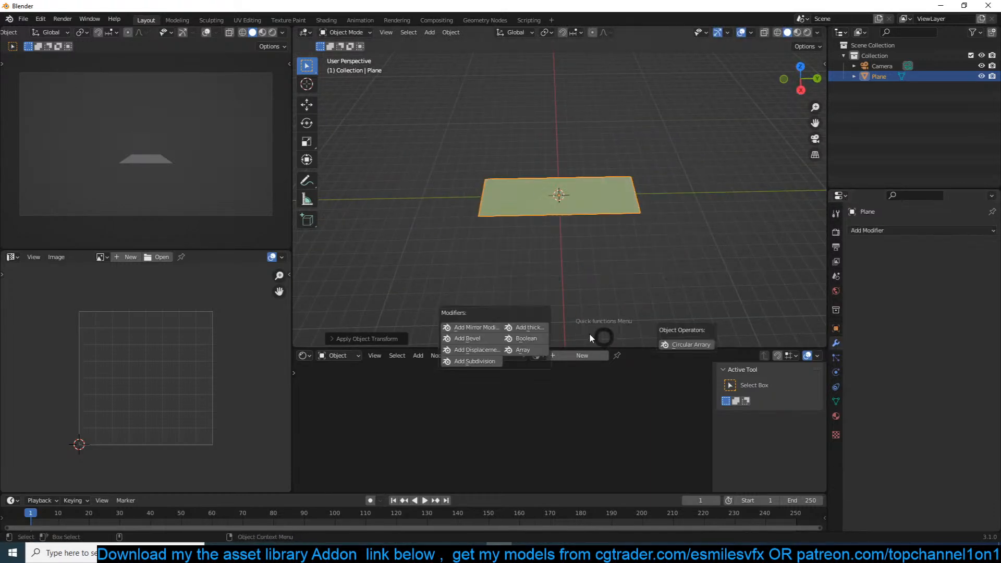
{"action": "left_click", "coordinate": [523, 350]}
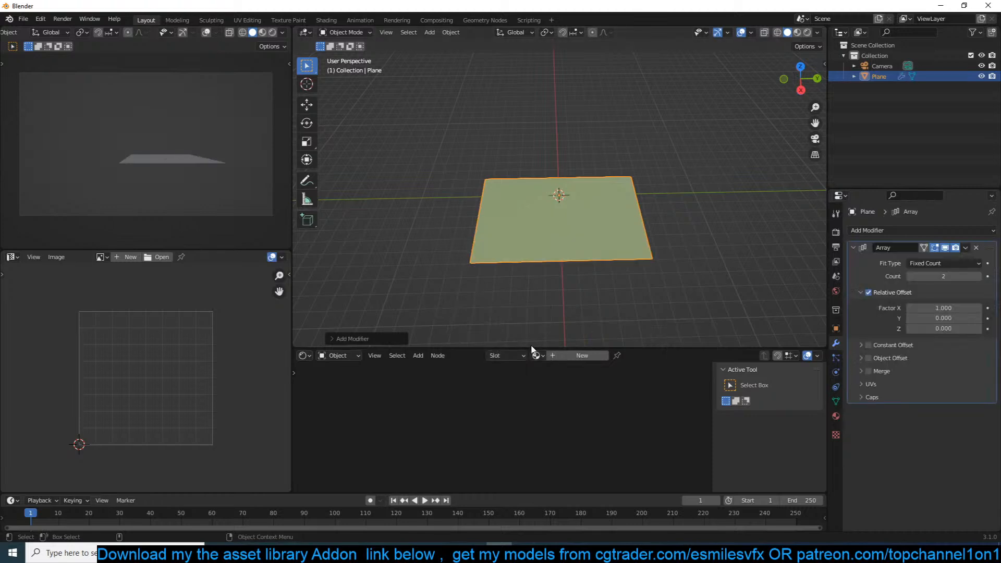
Step: Apply the plane's transform and set its array to a count of 5 with relative offset X 0 and Y 1
{"action": "key", "text": "ctrl+a"}
{"action": "left_click", "coordinate": [652, 241]}
{"action": "left_click", "coordinate": [918, 318]}
{"action": "type", "text": "0"}
{"action": "key", "text": "Return"}
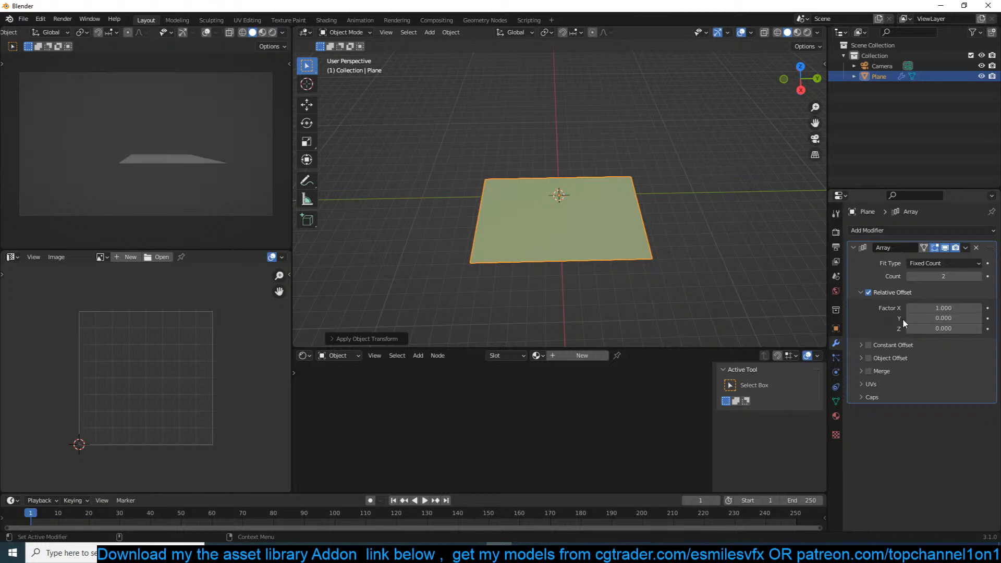
{"action": "left_click", "coordinate": [938, 318]}
{"action": "type", "text": "1"}
{"action": "key", "text": "Return"}
{"action": "left_click", "coordinate": [918, 308]}
{"action": "type", "text": "0"}
{"action": "key", "text": "Return"}
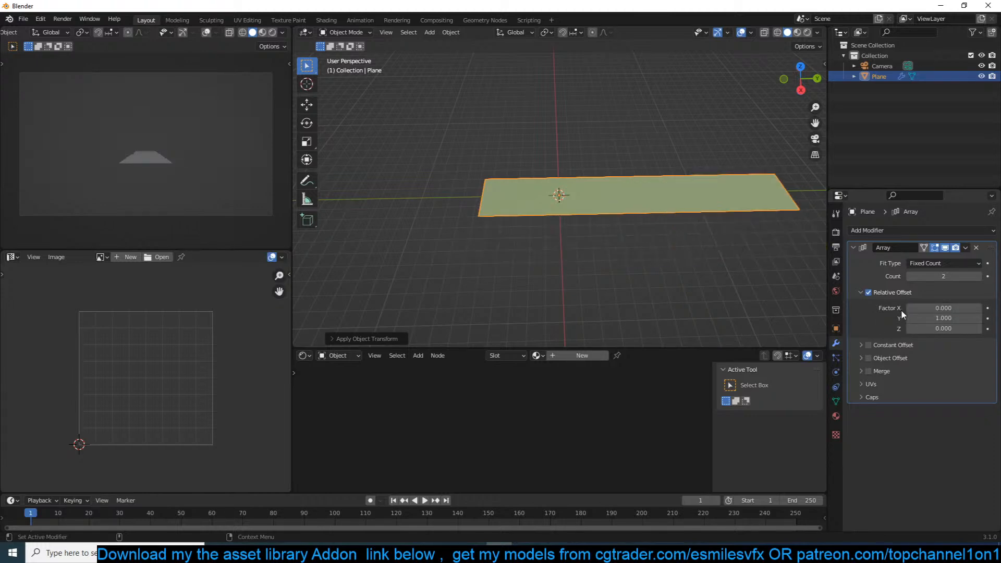
{"action": "left_click_drag", "start_coordinate": [966, 277], "coordinate": [980, 277]}
Step: Move the arrayed plane along the Y axis toward the camera so the strip fills the foreground of its view
{"action": "key", "text": "KP_1"}
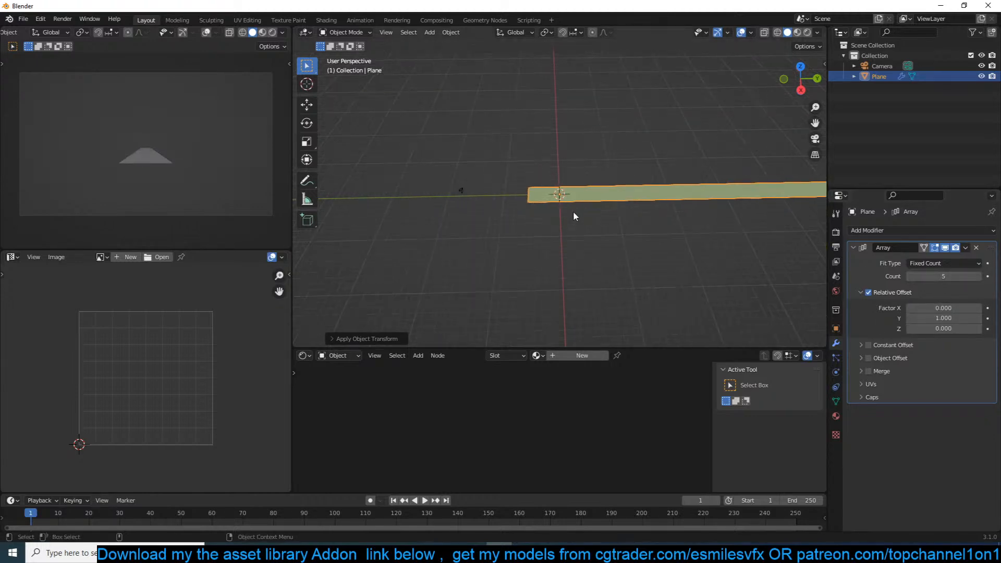
{"action": "key", "text": "KP_7"}
{"action": "key", "text": "g"}
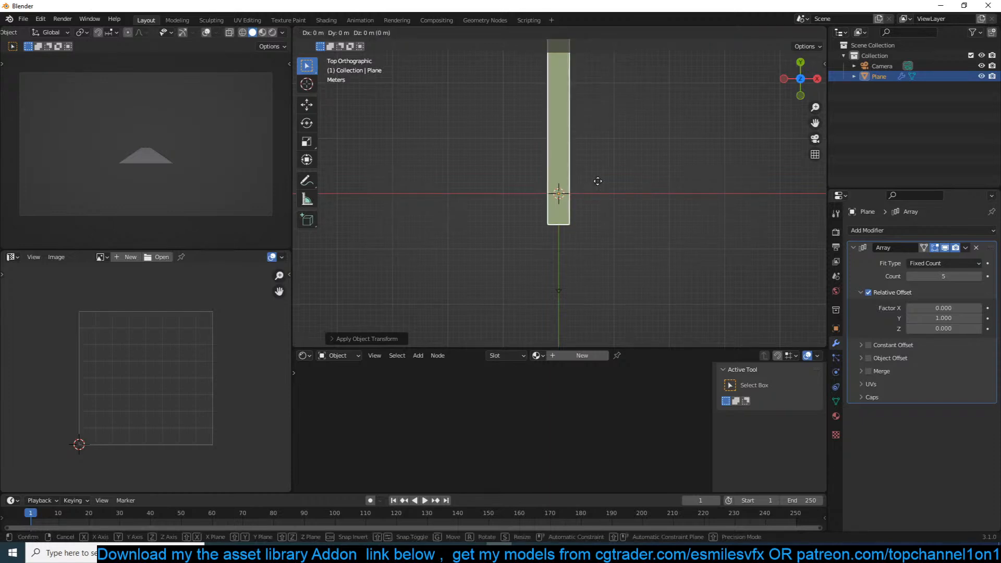
{"action": "key", "text": "y"}
{"action": "left_click", "coordinate": [611, 228]}
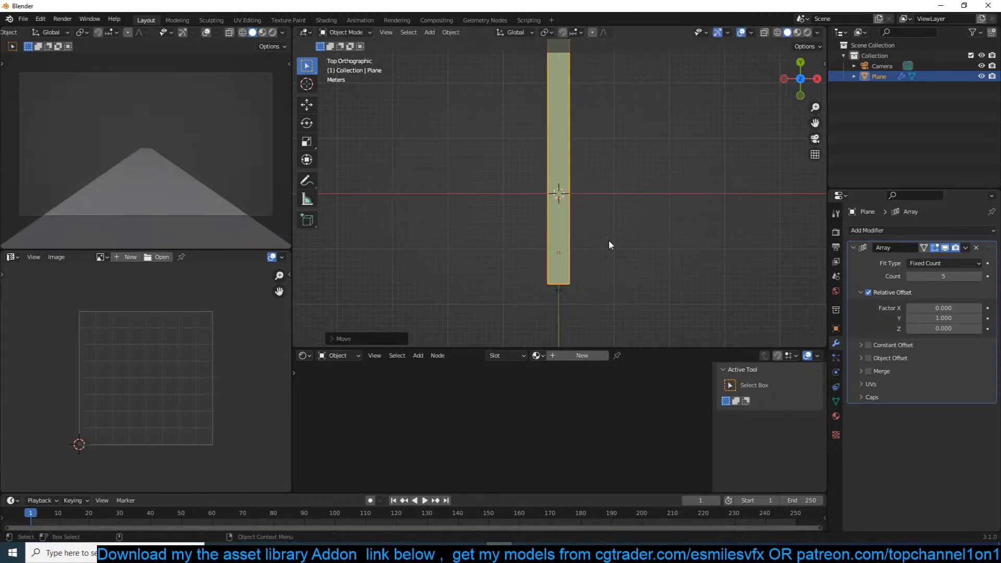
Step: Set the small camera preview to rendered shading and enable Ambient Occlusion, Bloom and Screen Space Reflections for Eevee
{"action": "key", "text": "KP_0"}
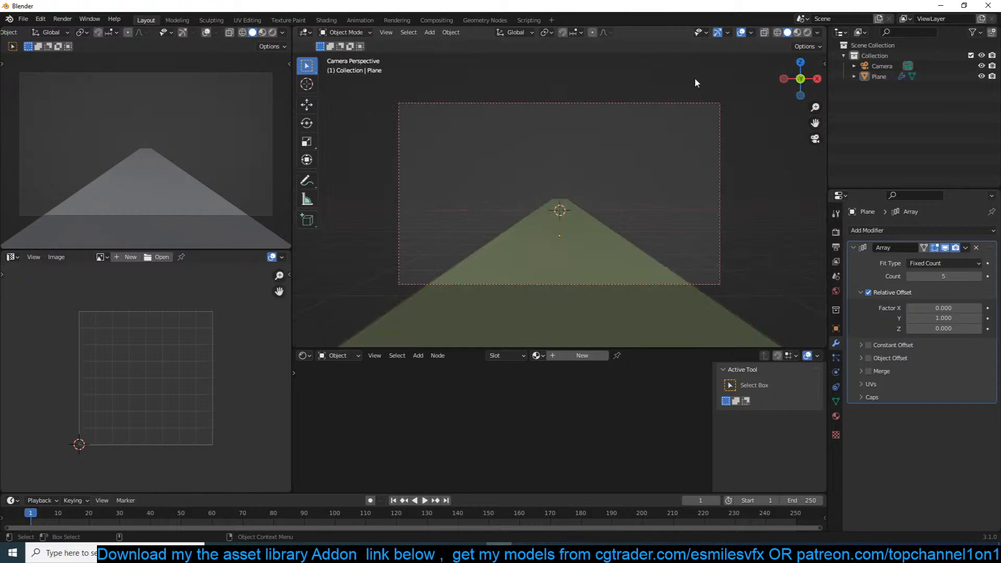
{"action": "left_click", "coordinate": [681, 109]}
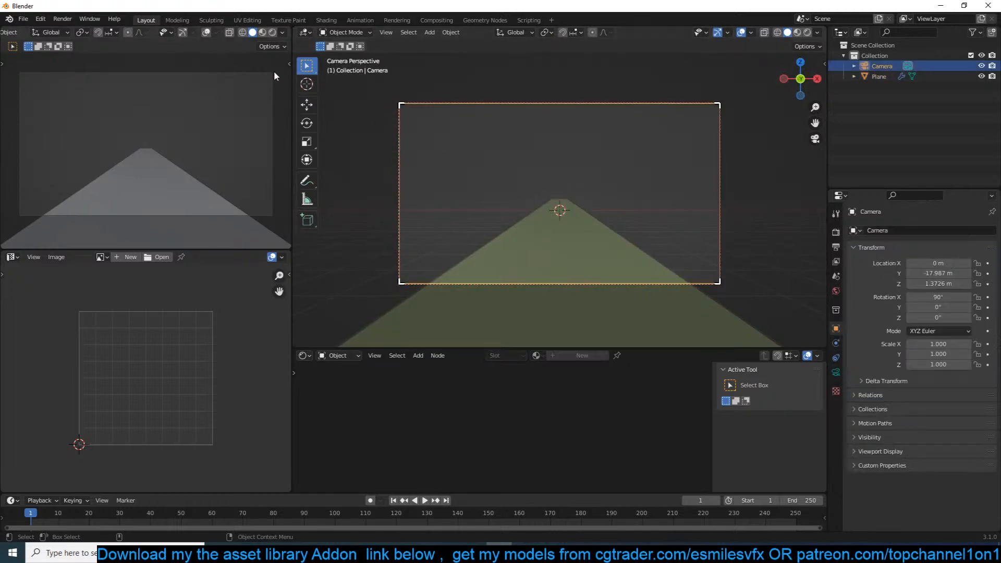
{"action": "left_click", "coordinate": [273, 32]}
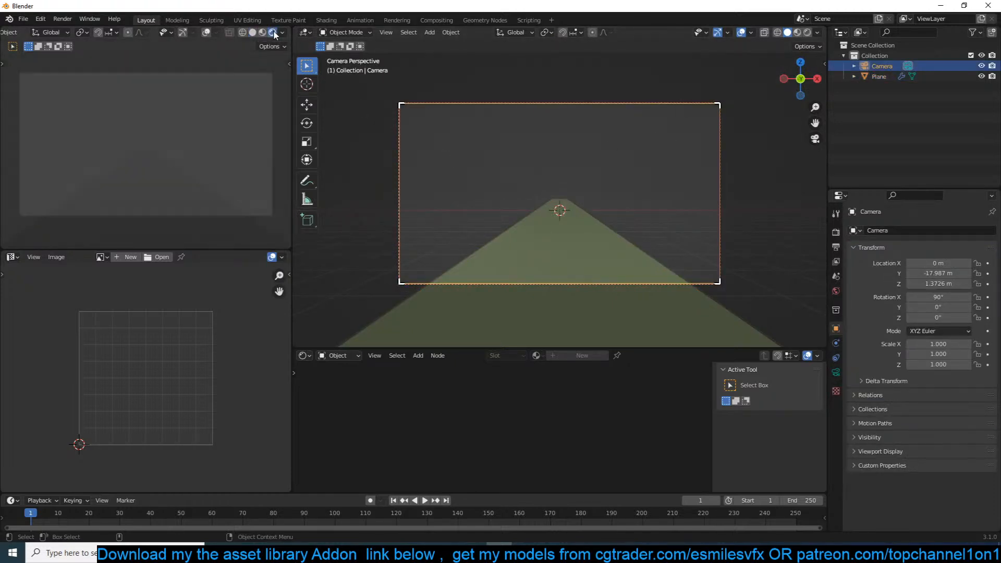
{"action": "left_click", "coordinate": [836, 233]}
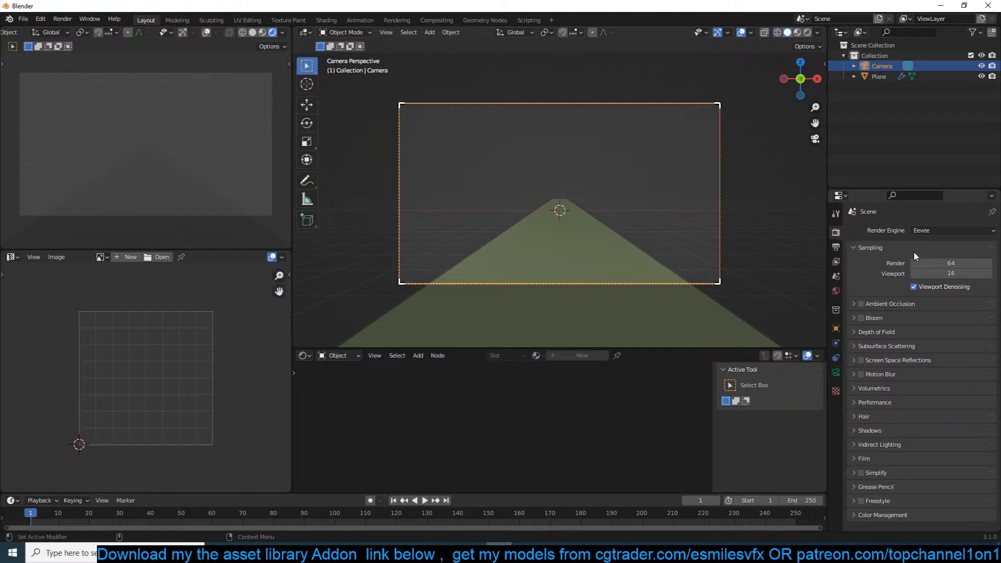
{"action": "left_click", "coordinate": [861, 318]}
{"action": "left_click", "coordinate": [862, 361]}
{"action": "left_click", "coordinate": [888, 360]}
Step: Add a cube and scale it up until it spans roughly the width of the camera frame
{"action": "left_click", "coordinate": [600, 216]}
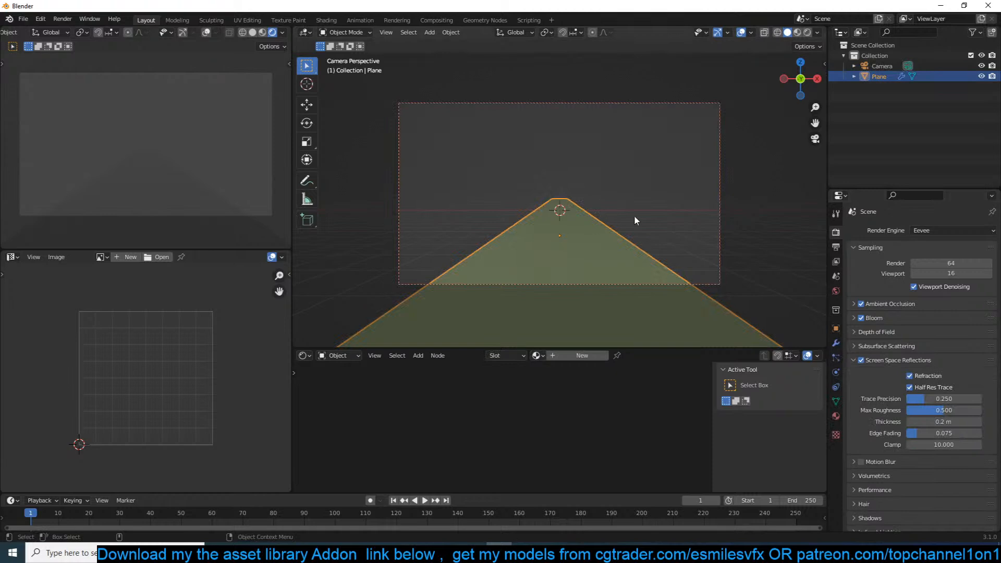
{"action": "scroll", "coordinate": [634, 206], "scroll_direction": "up", "scroll_amount": 3}
{"action": "key", "text": "shift+a"}
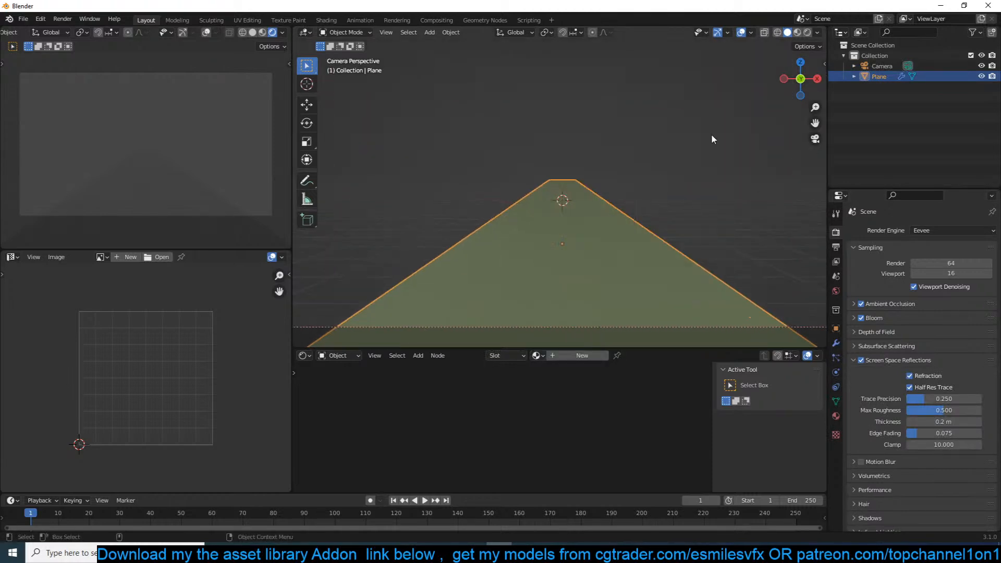
{"action": "scroll", "coordinate": [679, 135], "scroll_direction": "down", "scroll_amount": 3}
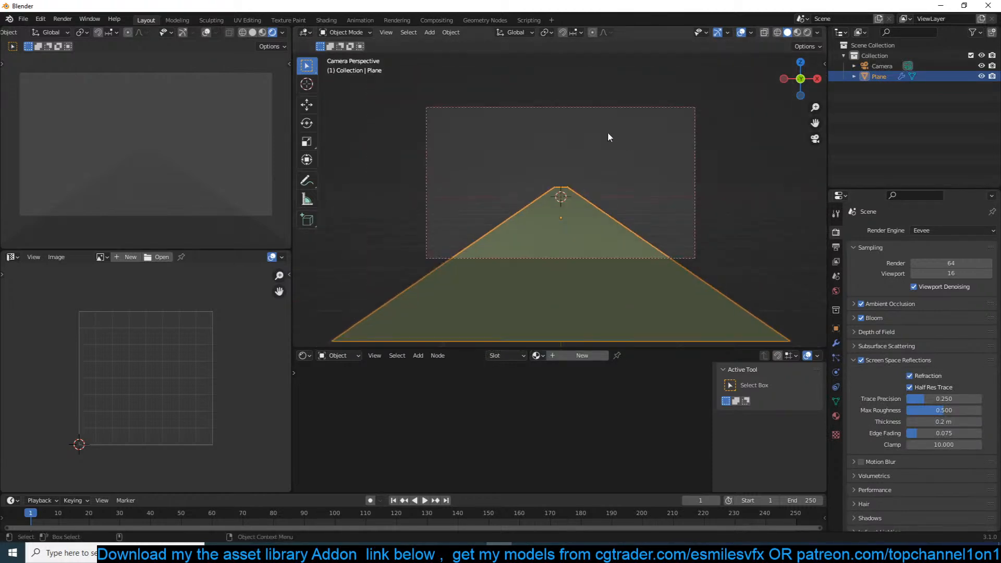
{"action": "key", "text": "shift+a"}
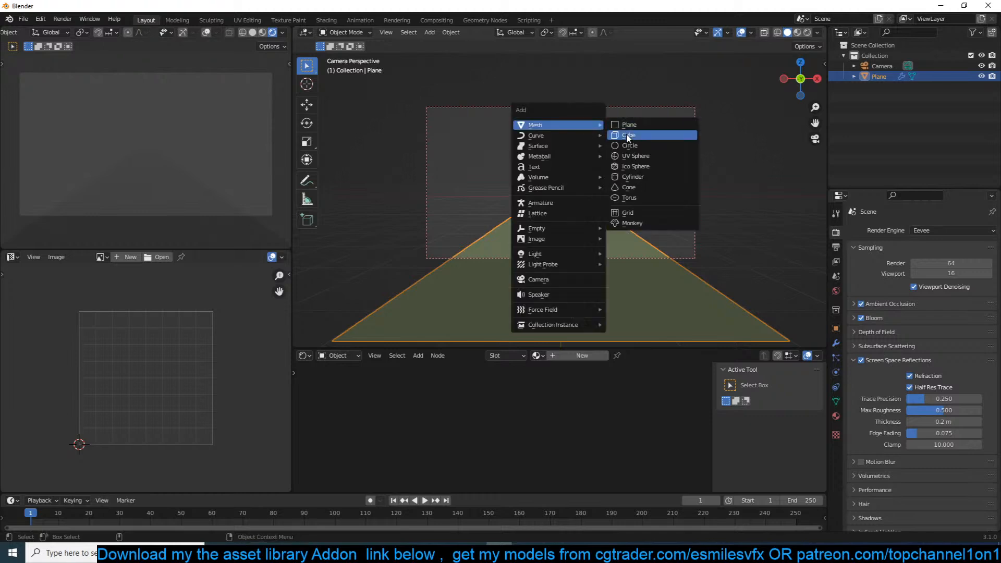
{"action": "left_click", "coordinate": [628, 135]}
{"action": "key", "text": "s"}
{"action": "left_click", "coordinate": [624, 214]}
Step: Raise the cube along the Z axis and rescale its height
{"action": "key", "text": "g"}
{"action": "key", "text": "z"}
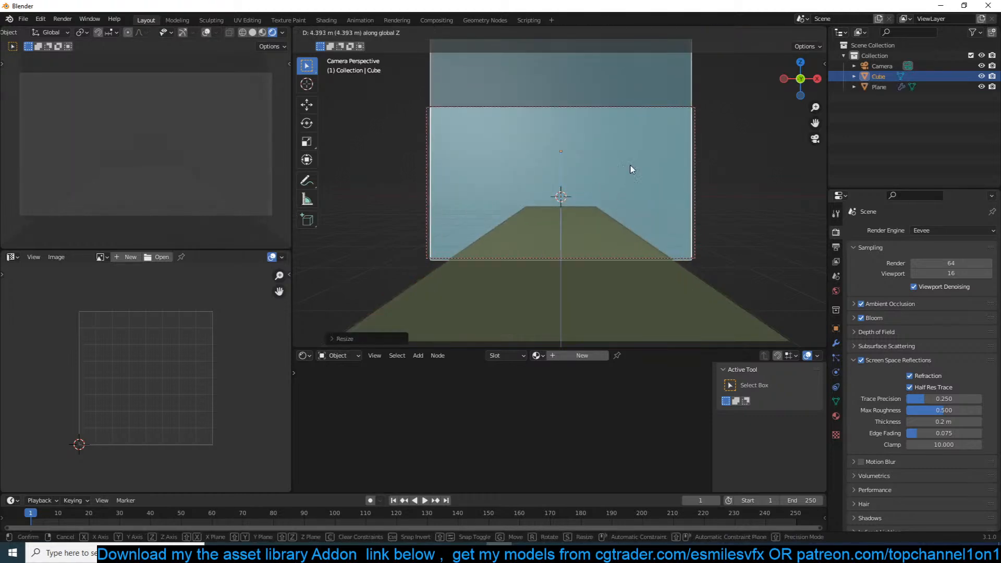
{"action": "left_click", "coordinate": [630, 163]}
{"action": "key", "text": "s"}
{"action": "key", "text": "z"}
{"action": "left_click", "coordinate": [627, 159]}
Step: Stretch the cube along the Y axis and move it toward the far end of the ground strip
{"action": "key", "text": "KP_7"}
{"action": "scroll", "coordinate": [624, 156], "scroll_direction": "down", "scroll_amount": 6}
{"action": "key", "text": "s"}
{"action": "key", "text": "y"}
{"action": "left_click", "coordinate": [751, 103]}
{"action": "key", "text": "g"}
{"action": "left_click", "coordinate": [608, 114]}
Step: Scale the cube along the X axis so it extends well beyond both sides of the ground strip
{"action": "key", "text": "s"}
{"action": "key", "text": "x"}
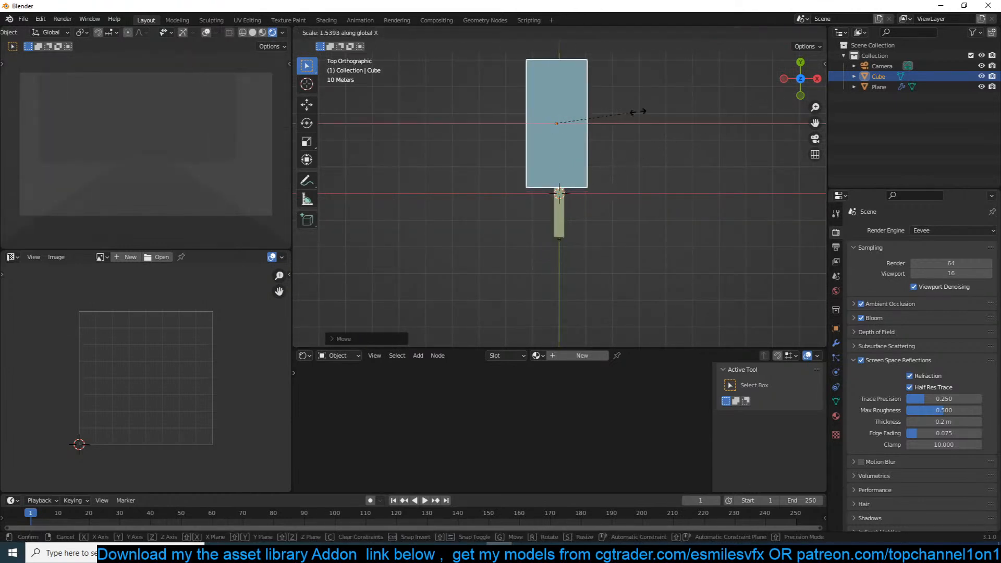
{"action": "left_click", "coordinate": [640, 115]}
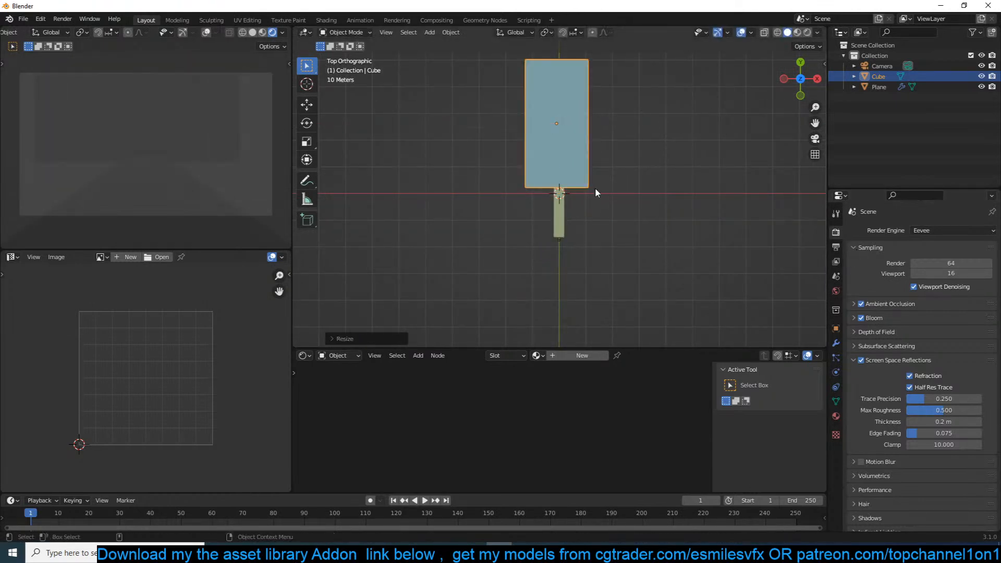
{"action": "key", "text": "n"}
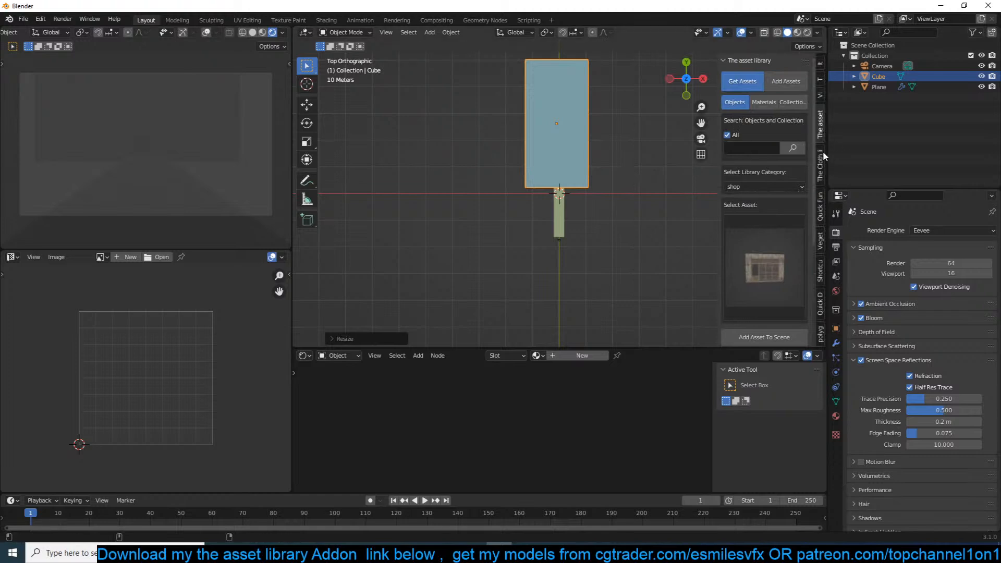
{"action": "left_click", "coordinate": [821, 210]}
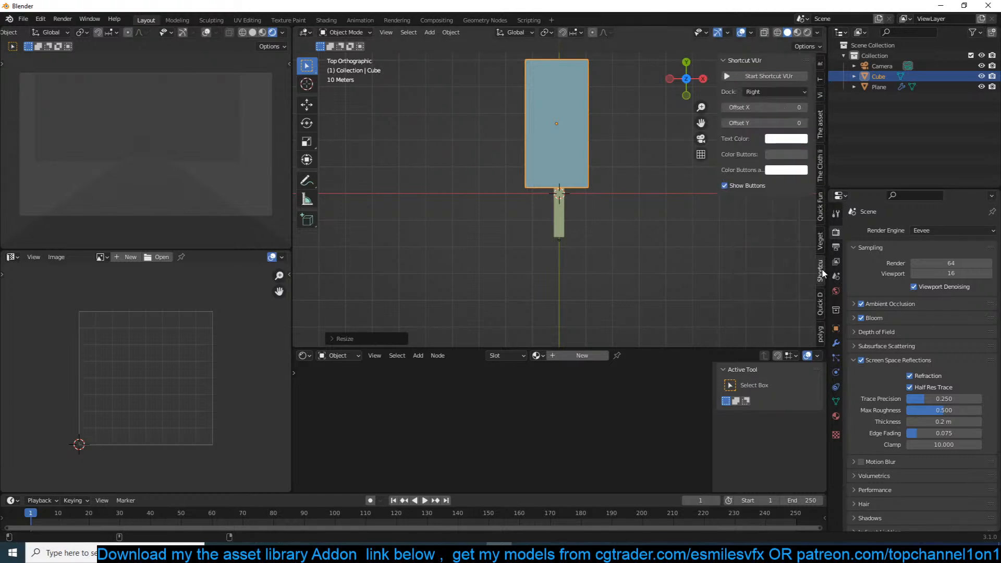
{"action": "key", "text": "n"}
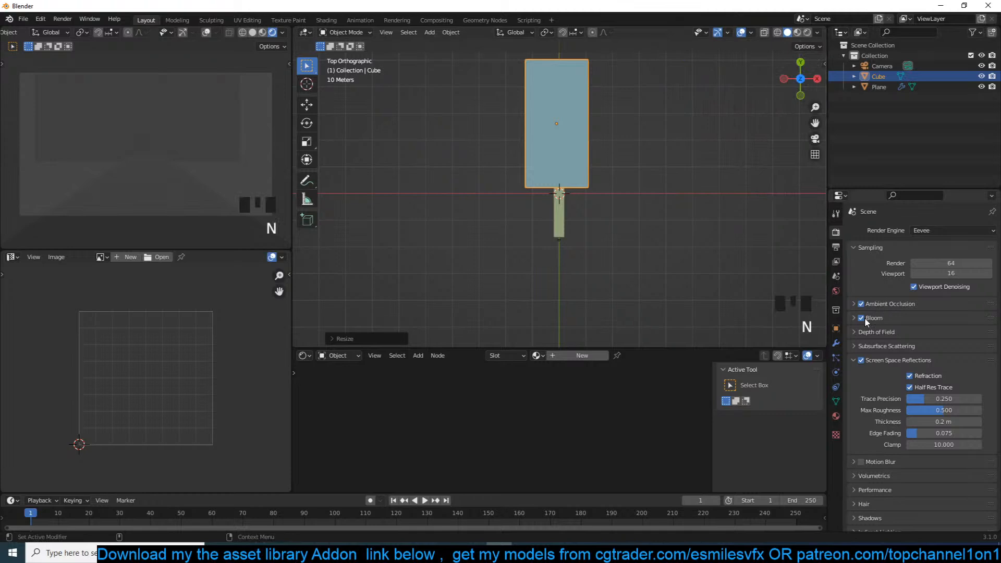
Step: Set the cube's viewport display to Wire so the ground strip can be seen through it
{"action": "left_click", "coordinate": [836, 328]}
{"action": "scroll", "coordinate": [889, 433], "scroll_direction": "down", "scroll_amount": 7}
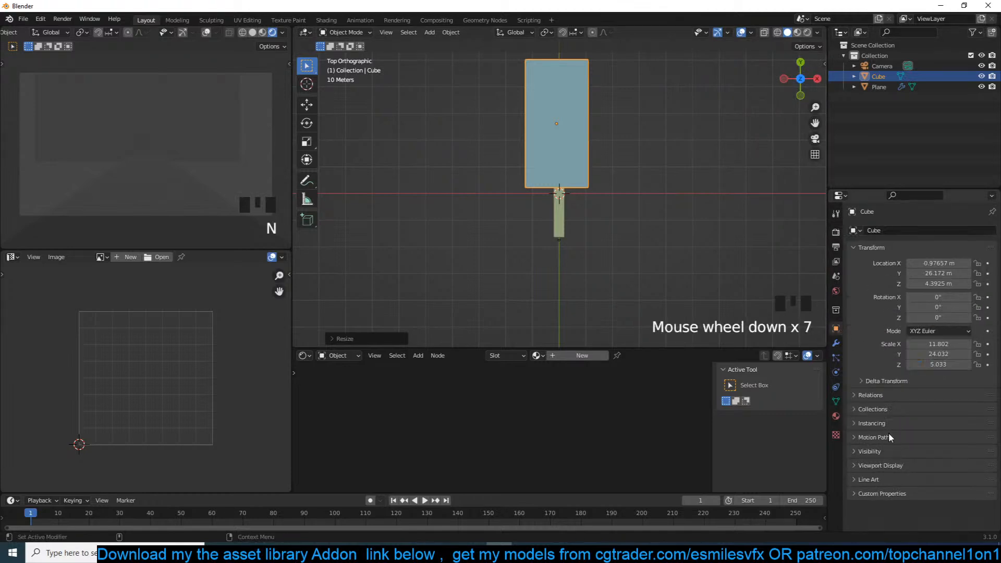
{"action": "left_click", "coordinate": [886, 466]}
{"action": "scroll", "coordinate": [887, 466], "scroll_direction": "down", "scroll_amount": 2}
{"action": "left_click", "coordinate": [941, 479]}
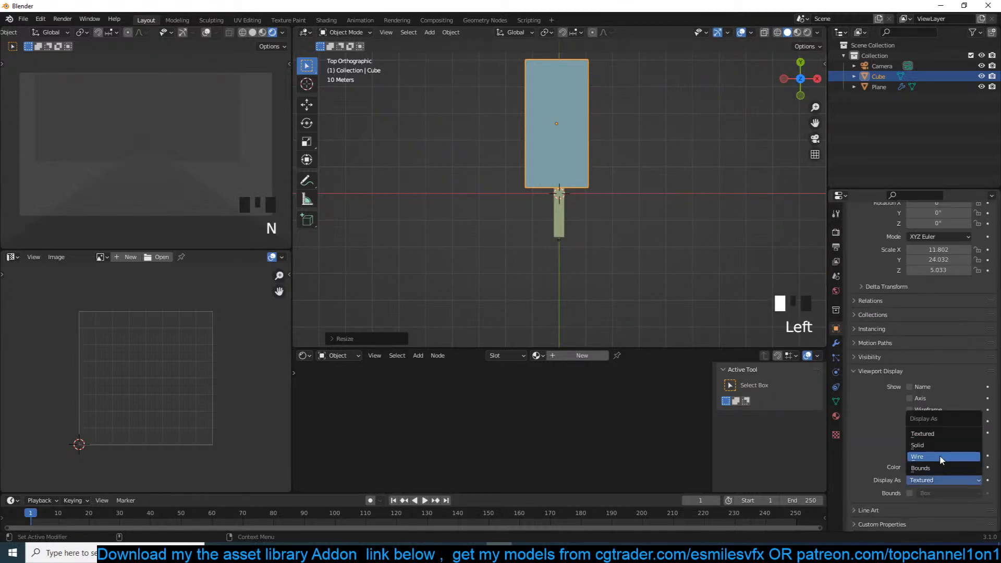
{"action": "left_click", "coordinate": [940, 456]}
Step: Create a new material for the cube and connect a Principled Volume shader to the Material Output's Volume input
{"action": "left_click", "coordinate": [580, 355]}
{"action": "key", "text": "shift+a"}
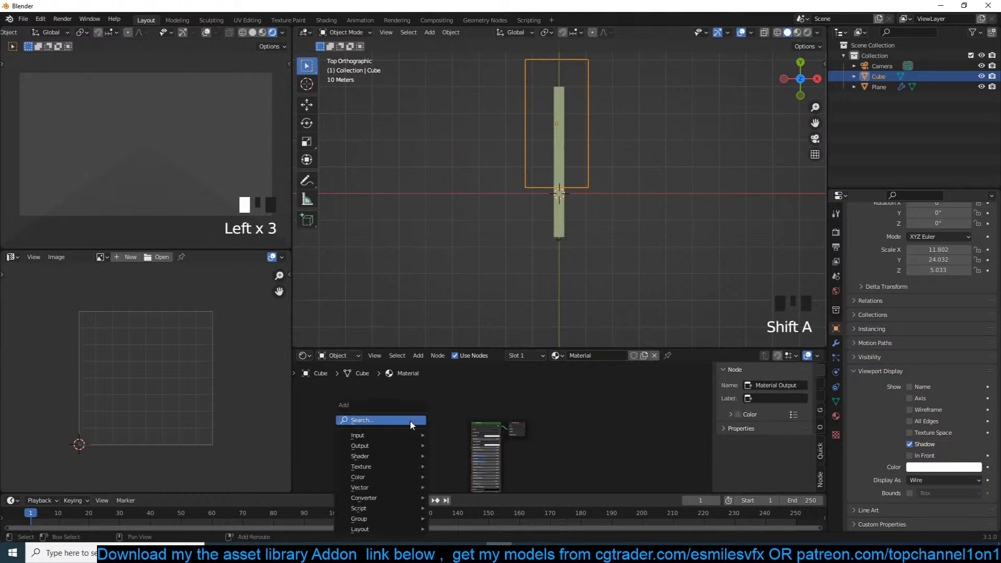
{"action": "mouse_move", "coordinate": [380, 456]}
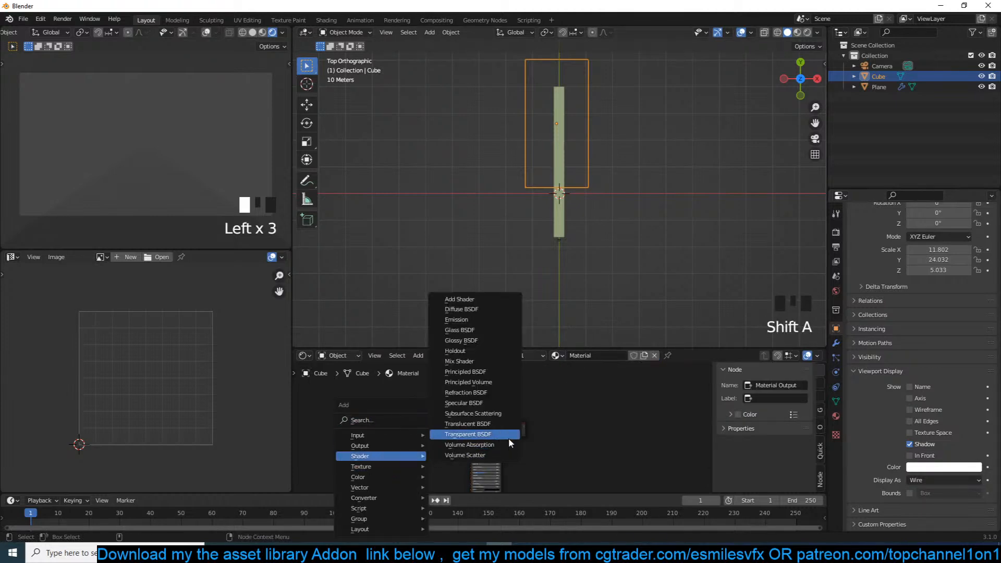
{"action": "left_click", "coordinate": [468, 382]}
{"action": "left_click", "coordinate": [416, 415], "text": "ctrl+shift"}
Step: Delete the Principled BSDF node and move the Principled Volume node closer to the Material Output
{"action": "left_click", "coordinate": [478, 424]}
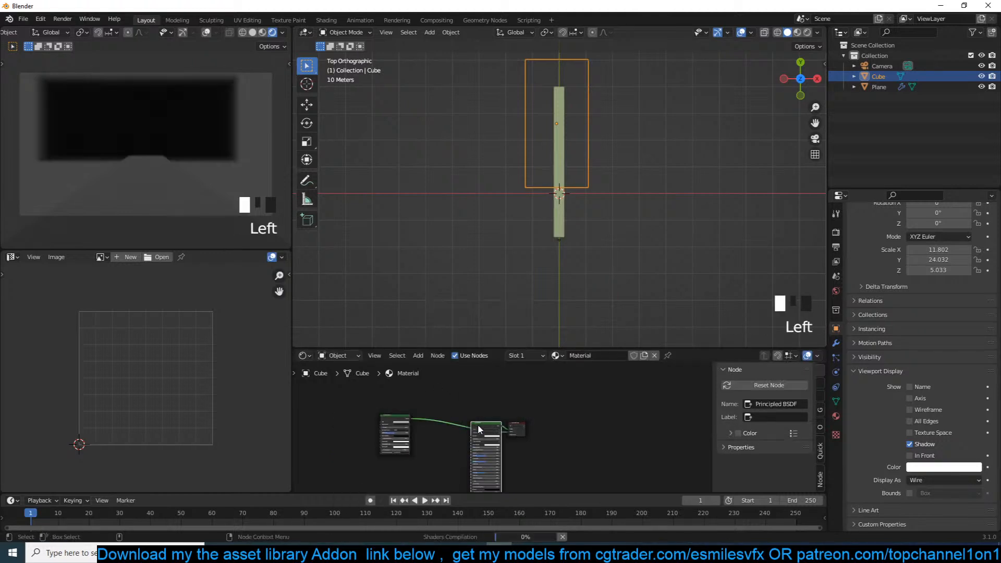
{"action": "key", "text": "Delete"}
{"action": "left_click_drag", "start_coordinate": [400, 417], "coordinate": [452, 419]}
{"action": "scroll", "coordinate": [452, 418], "scroll_direction": "up", "scroll_amount": 9}
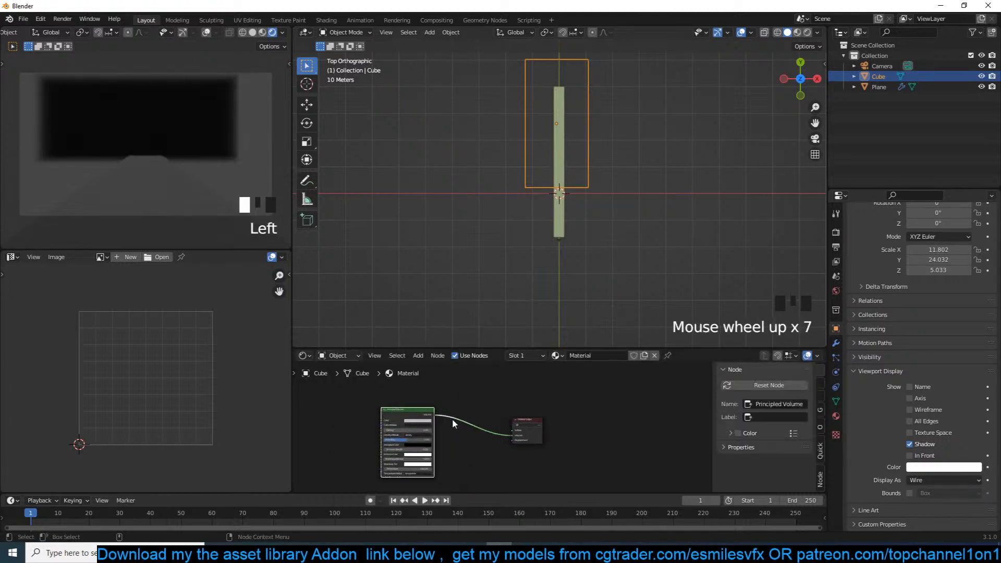
Step: Set the world background strength to 0 so no ambient light reaches the scene
{"action": "left_click", "coordinate": [836, 290]}
{"action": "left_click_drag", "start_coordinate": [953, 312], "coordinate": [881, 313]}
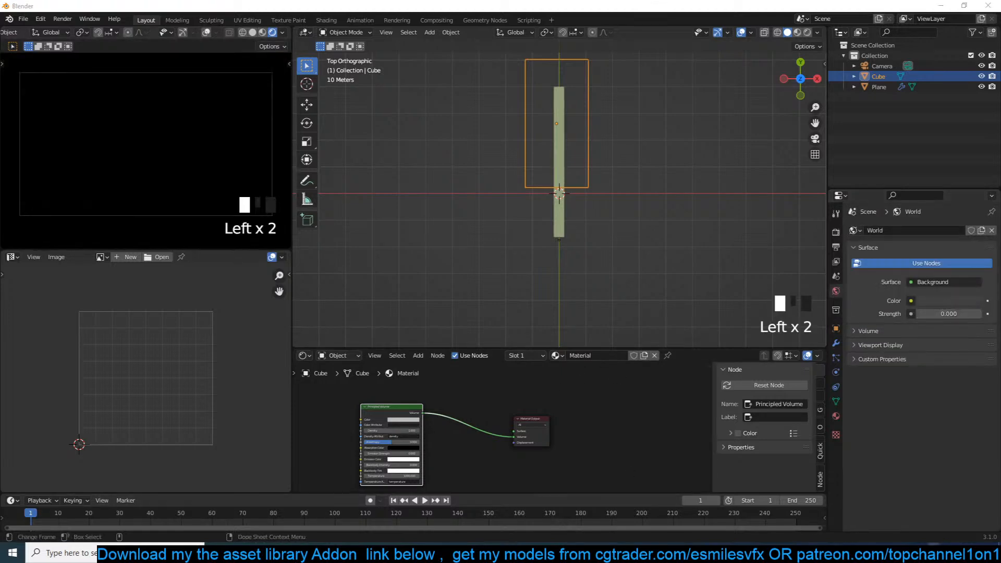
{"action": "left_click", "coordinate": [551, 553]}
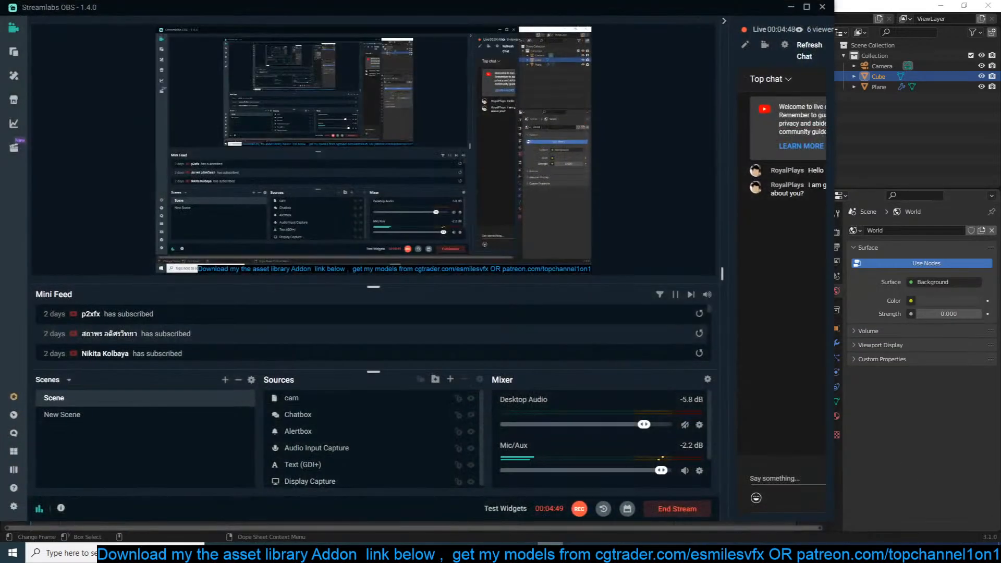
{"action": "left_click", "coordinate": [551, 553]}
Step: Move the volume cube toward the near end of the ground strip so it overlaps most of the strip
{"action": "scroll", "coordinate": [577, 396], "scroll_direction": "up", "scroll_amount": 4}
{"action": "middle_click_drag", "start_coordinate": [568, 396], "coordinate": [608, 400]}
{"action": "scroll", "coordinate": [628, 142], "scroll_direction": "up", "scroll_amount": 1}
{"action": "middle_click_drag", "start_coordinate": [626, 139], "coordinate": [638, 223], "text": "shift"}
{"action": "key", "text": "g"}
{"action": "left_click", "coordinate": [624, 220]}
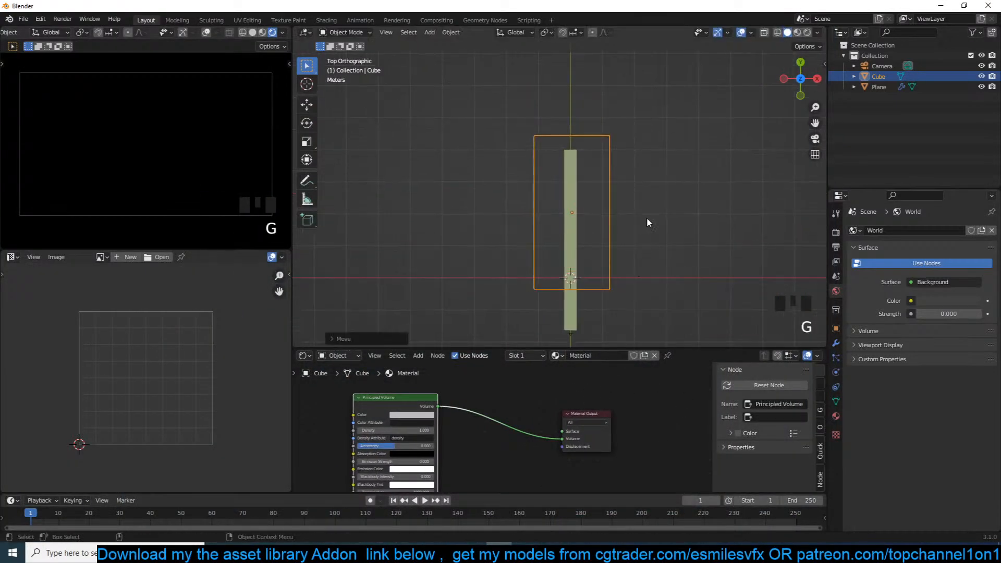
Step: Measure the ground strip's length in top view and delete the ruler
{"action": "left_click", "coordinate": [307, 199]}
{"action": "scroll", "coordinate": [571, 287], "scroll_direction": "up", "scroll_amount": 4}
{"action": "scroll", "coordinate": [574, 305], "scroll_direction": "down", "scroll_amount": 3}
{"action": "mouse_move", "coordinate": [582, 328]}
{"action": "left_mouse_down"}
{"action": "mouse_move", "coordinate": [585, 104]}
{"action": "mouse_move", "coordinate": [583, 122]}
{"action": "left_mouse_up"}
{"action": "key", "text": "Delete"}
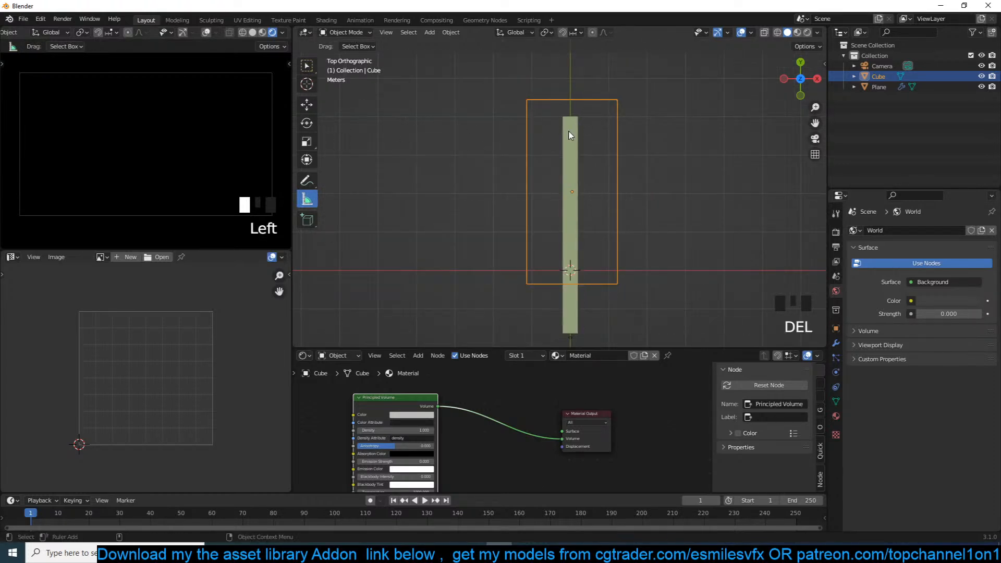
Step: Narrow the cube along the X axis to about 0.83 of its width and deselect everything
{"action": "left_click", "coordinate": [305, 105]}
{"action": "key", "text": "s"}
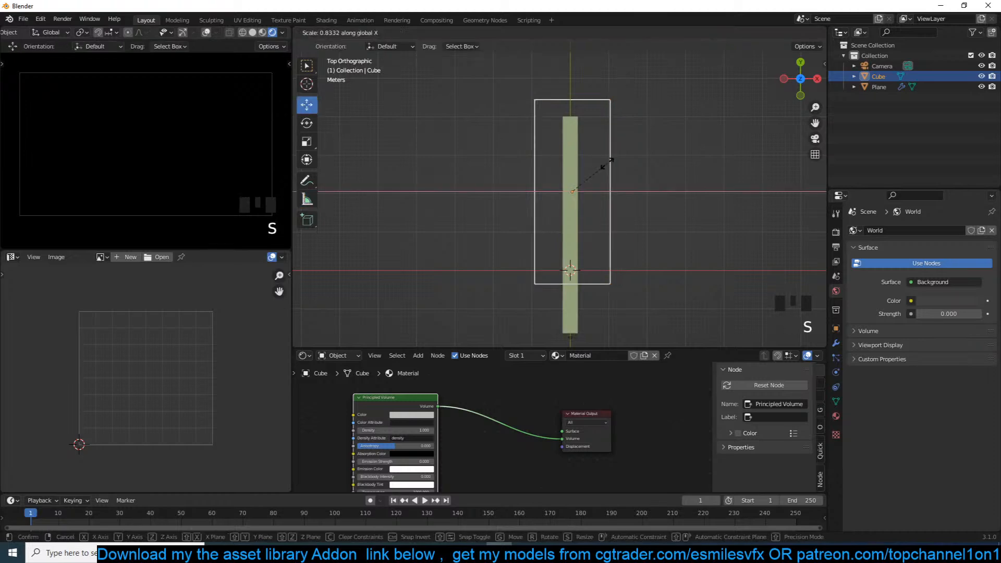
{"action": "left_click", "coordinate": [609, 164]}
{"action": "key", "text": "alt+a"}
Step: Start saving the scene, create a folder named "allay" one level above the shop 3 folder and open it
{"action": "key", "text": "ctrl+s"}
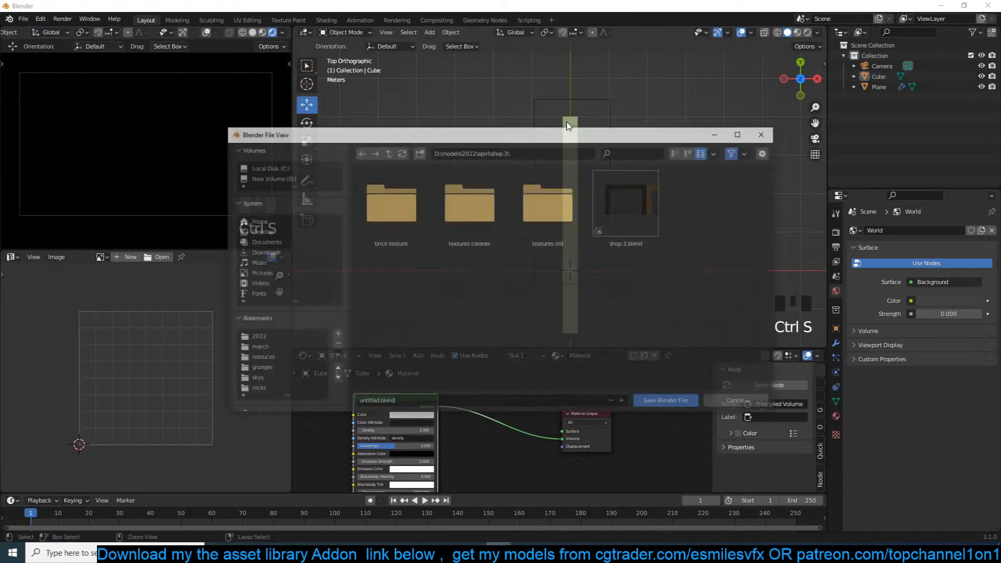
{"action": "left_click", "coordinate": [388, 152]}
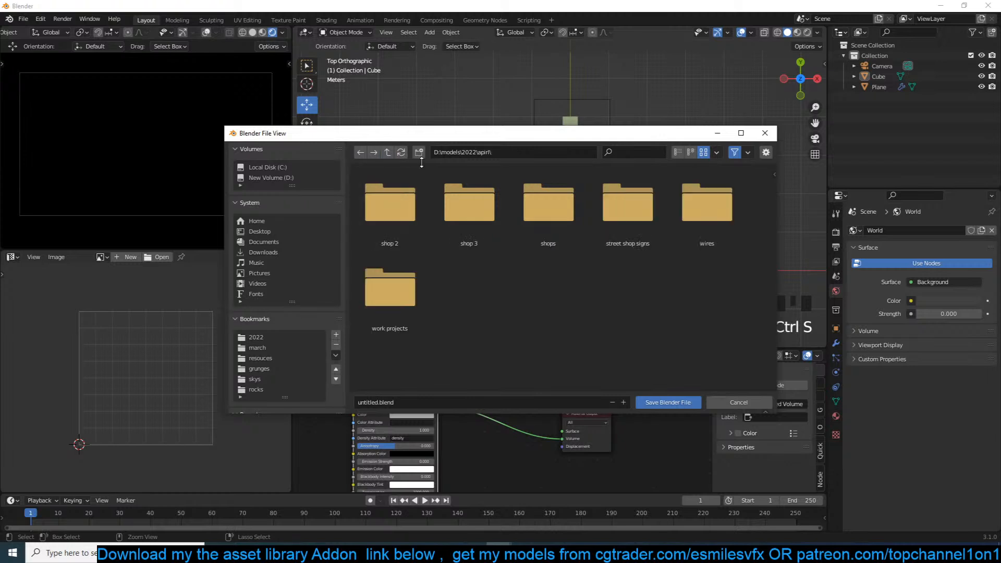
{"action": "left_click", "coordinate": [419, 152]}
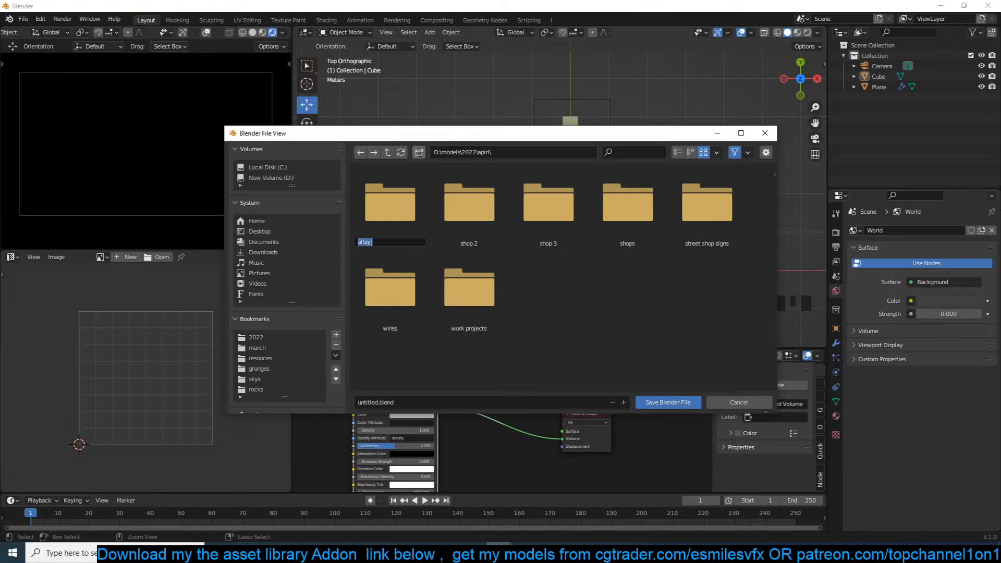
{"action": "key", "text": "Return"}
{"action": "double_click", "coordinate": [412, 230]}
Step: Name the Blender file "allay" and save it in the new folder
{"action": "left_click", "coordinate": [441, 402]}
{"action": "type", "text": "allay"}
{"action": "key", "text": "Return"}
{"action": "left_click", "coordinate": [651, 403]}
Step: Select the cube and lower the Density of its Principled Volume shader
{"action": "scroll", "coordinate": [610, 188], "scroll_direction": "down", "scroll_amount": 4}
{"action": "left_click", "coordinate": [608, 165]}
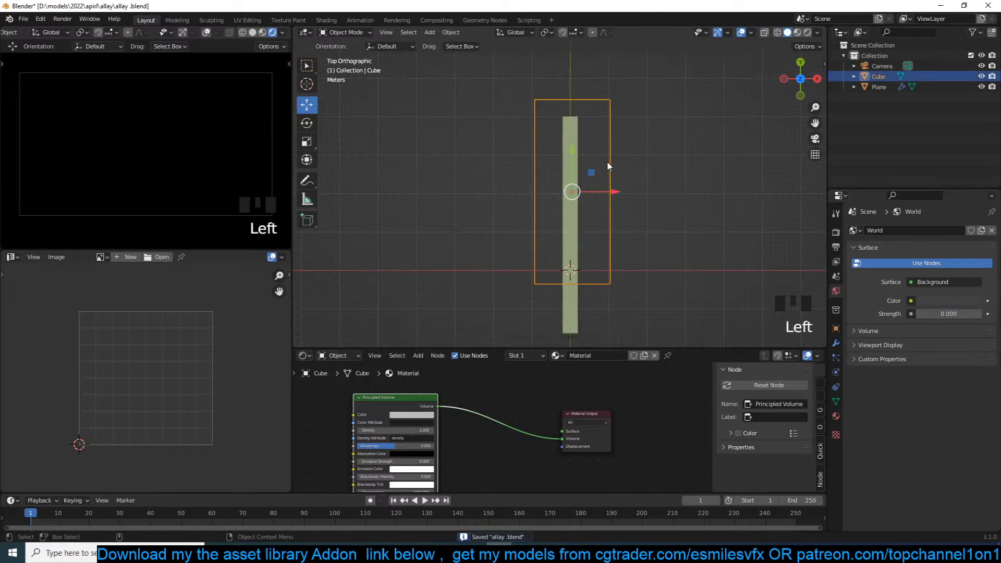
{"action": "double_click", "coordinate": [422, 430]}
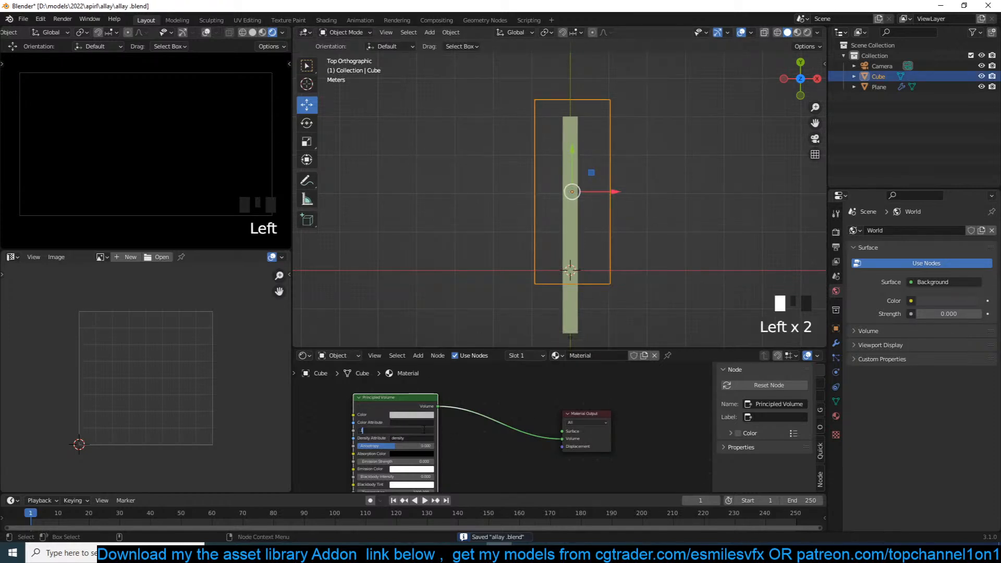
Step: Add an area light near the far end of the ground strip and rotate it 90 degrees in the side view
{"action": "left_click", "coordinate": [574, 123]}
{"action": "key", "text": "shift+a"}
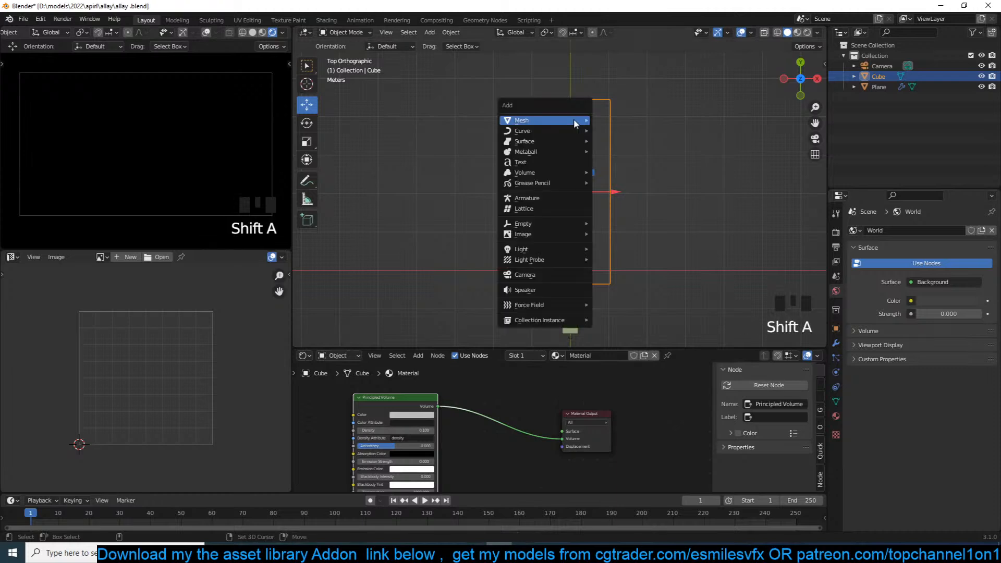
{"action": "mouse_move", "coordinate": [544, 306]}
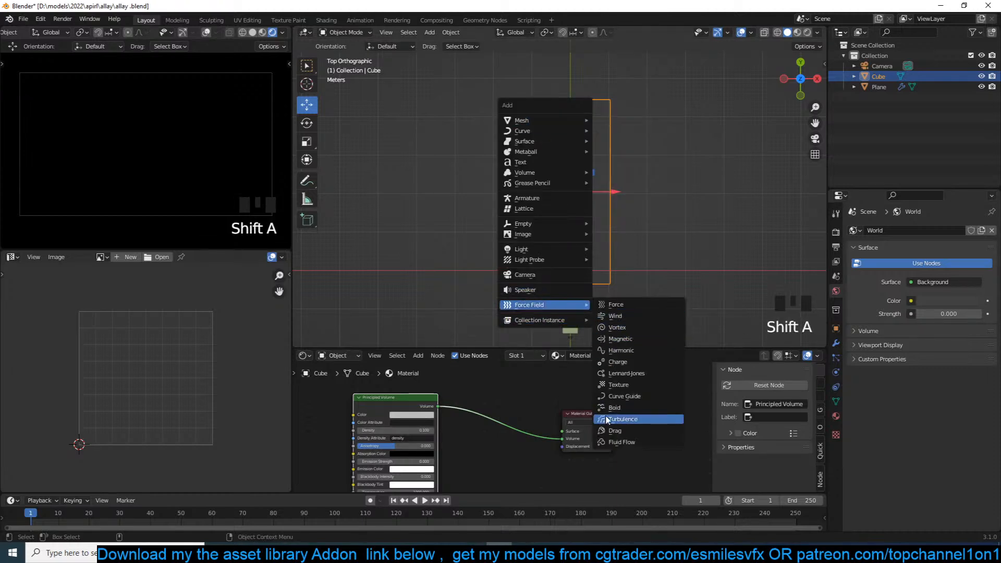
{"action": "mouse_move", "coordinate": [541, 251]}
{"action": "left_click", "coordinate": [639, 284]}
{"action": "key", "text": "KP_3"}
{"action": "key", "text": "KP_Decimal"}
{"action": "type", "text": "r90"}
{"action": "key", "text": "Return"}
Step: Move the area light above the ground and close to the volume cube's far end
{"action": "scroll", "coordinate": [621, 229], "scroll_direction": "down", "scroll_amount": 5}
{"action": "key", "text": "g"}
{"action": "left_click", "coordinate": [695, 197]}
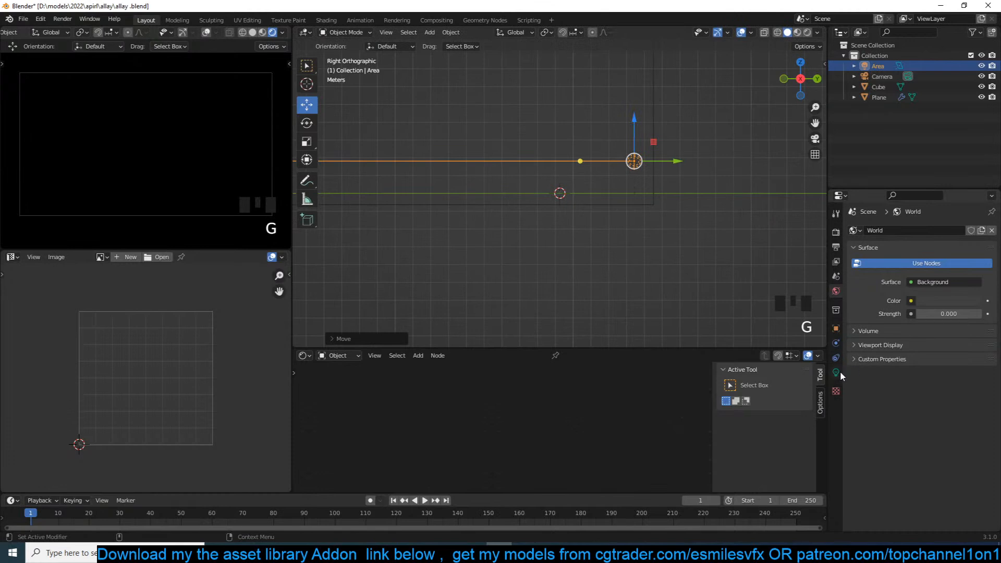
Step: Set the area light's power to 1000 W and its color to light blue
{"action": "left_click", "coordinate": [836, 373]}
{"action": "double_click", "coordinate": [945, 302]}
{"action": "type", "text": "000"}
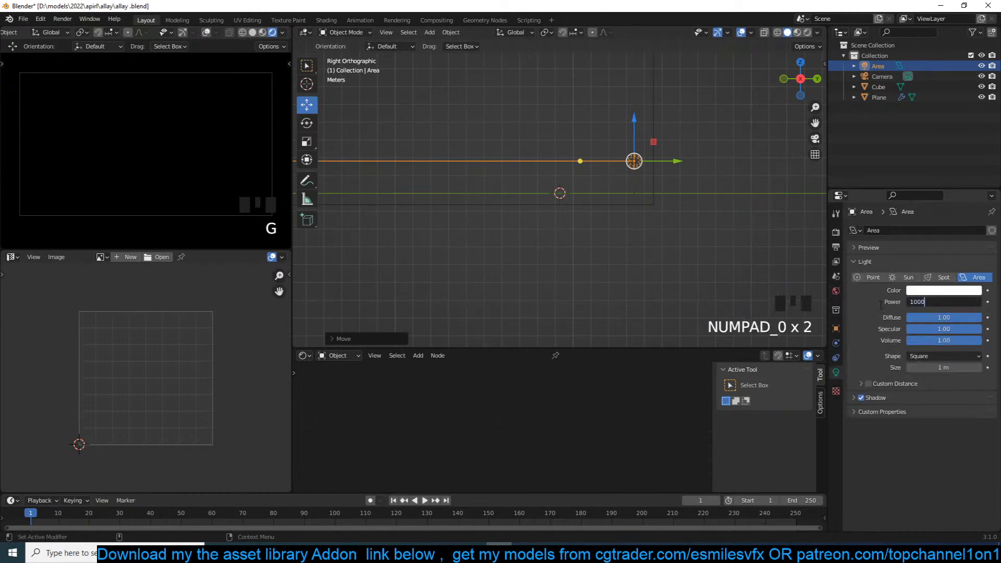
{"action": "key", "text": "Return"}
{"action": "left_click", "coordinate": [945, 290]}
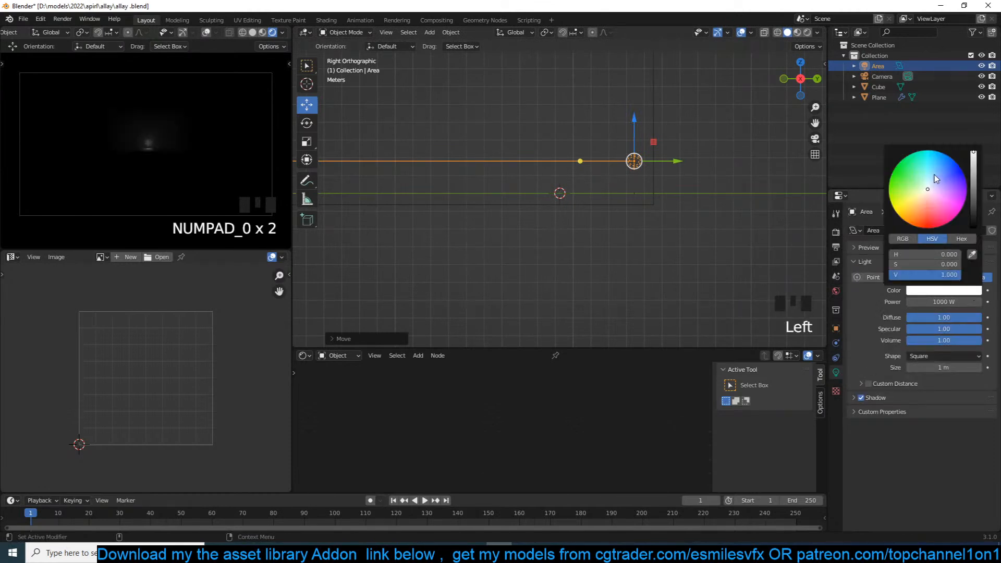
{"action": "left_click", "coordinate": [936, 219]}
Step: Set the area light's Volume factor to 2
{"action": "left_click", "coordinate": [943, 341]}
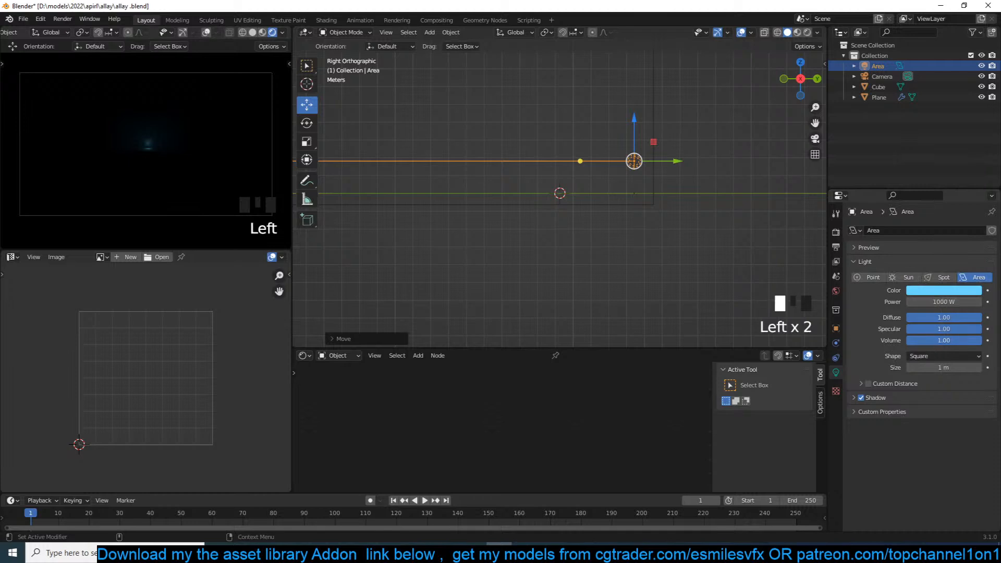
{"action": "type", "text": "2"}
{"action": "key", "text": "Return"}
Step: Try the area light's power at 10000 W and 1000 W, and set it to 2000 W
{"action": "left_click", "coordinate": [944, 302]}
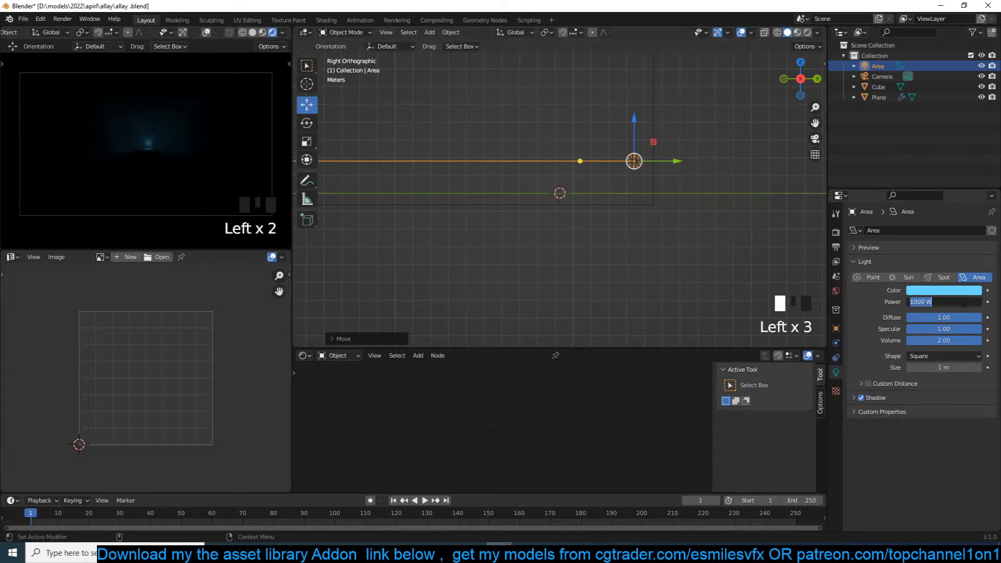
{"action": "key", "text": "Return"}
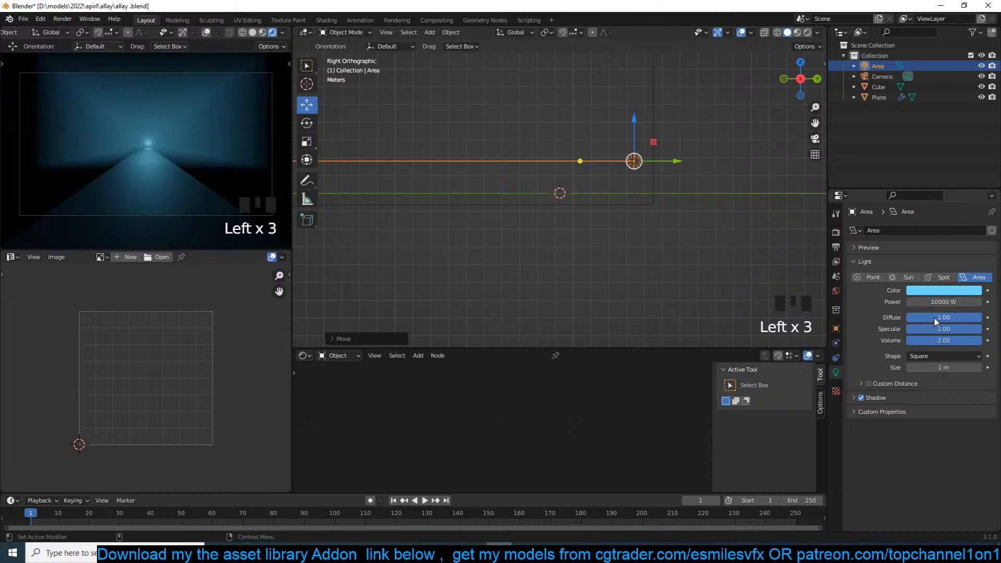
{"action": "left_click", "coordinate": [945, 302]}
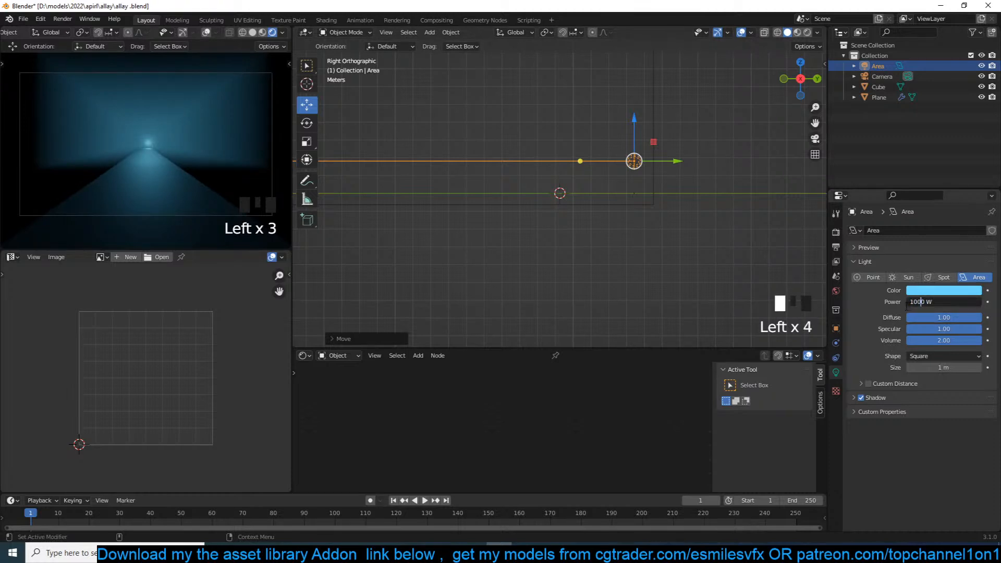
{"action": "key", "text": "Return"}
{"action": "left_click", "coordinate": [930, 301]}
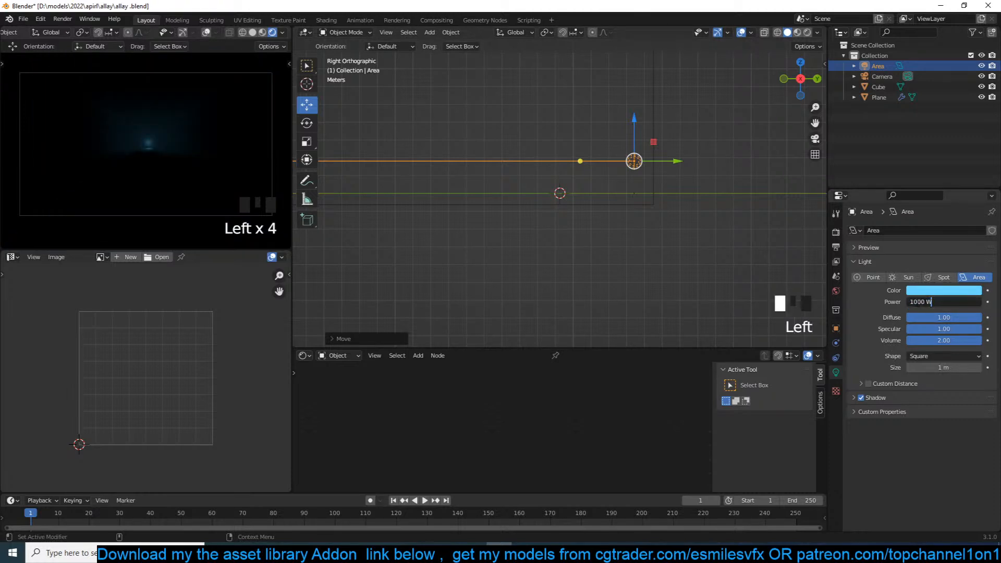
{"action": "left_click", "coordinate": [881, 314]}
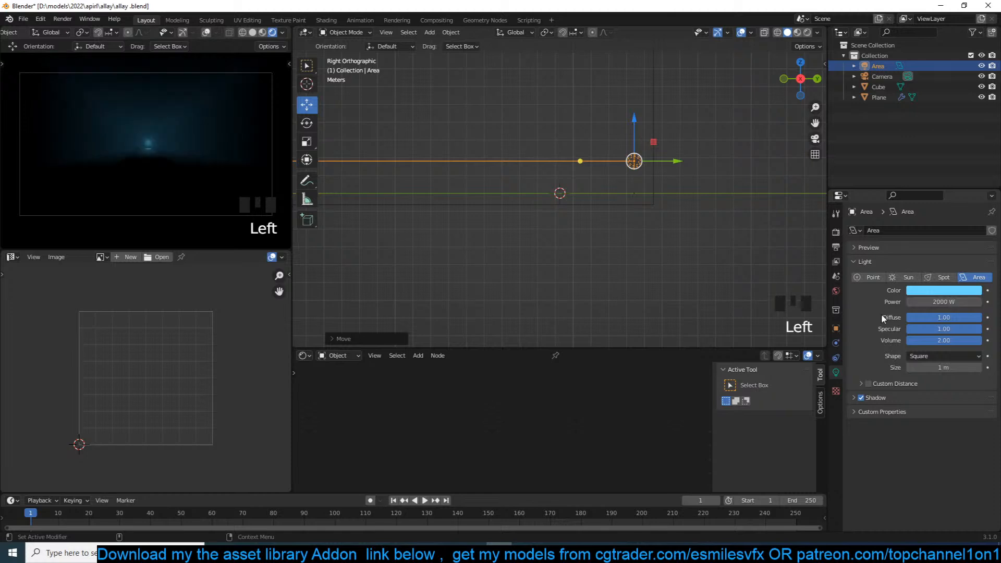
Step: Set the End distance of Eevee's Volumetrics to 60 m in the render settings
{"action": "left_click", "coordinate": [836, 233]}
{"action": "left_click", "coordinate": [867, 474]}
{"action": "scroll", "coordinate": [891, 462], "scroll_direction": "down", "scroll_amount": 5}
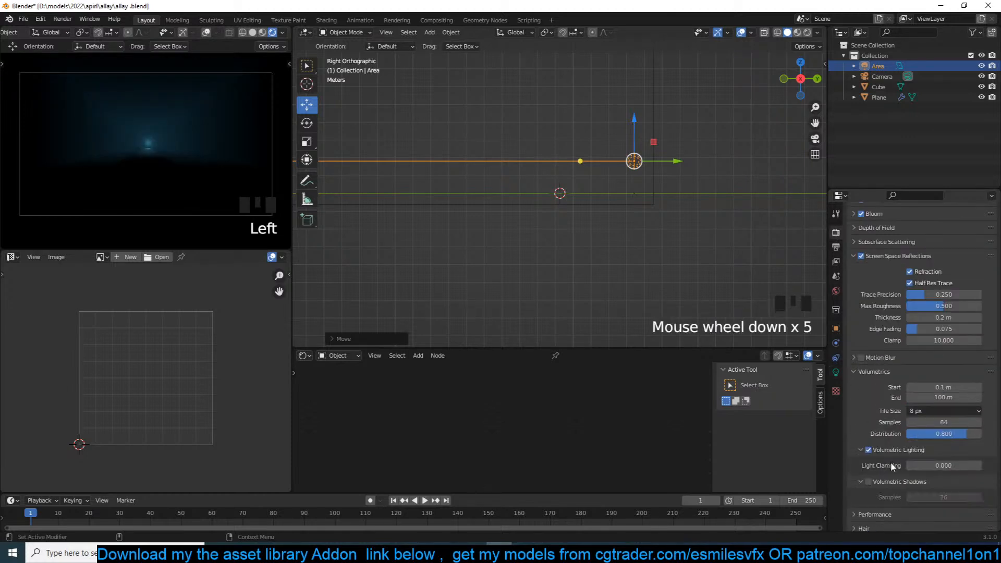
{"action": "left_click", "coordinate": [951, 396]}
{"action": "type", "text": "60"}
{"action": "key", "text": "Return"}
Step: Scale the area light up uniformly to about 4.7 times its size
{"action": "left_click", "coordinate": [599, 209]}
{"action": "scroll", "coordinate": [613, 198], "scroll_direction": "down", "scroll_amount": 4}
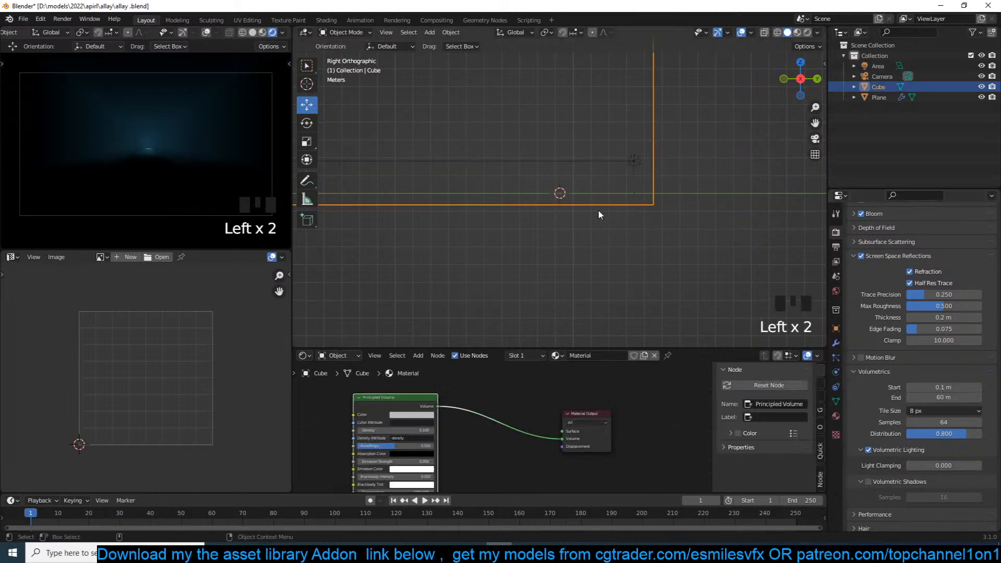
{"action": "left_click", "coordinate": [620, 184]}
{"action": "left_click", "coordinate": [590, 182]}
{"action": "key", "text": "s"}
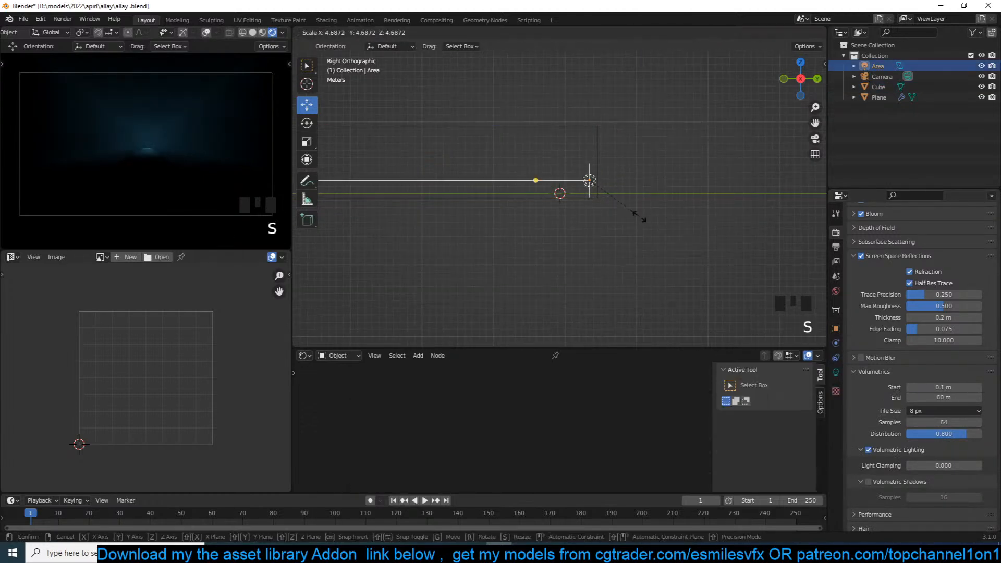
{"action": "left_click", "coordinate": [640, 216]}
Step: Resize the area light along X and Z into a wide rectangle and raise it above the ground
{"action": "key", "text": "KP_1"}
{"action": "scroll", "coordinate": [639, 216], "scroll_direction": "up", "scroll_amount": 5}
{"action": "key", "text": "s"}
{"action": "key", "text": "x"}
{"action": "left_click", "coordinate": [661, 188]}
{"action": "key", "text": "s"}
{"action": "key", "text": "z"}
{"action": "left_click", "coordinate": [652, 264]}
{"action": "key", "text": "g"}
{"action": "left_click", "coordinate": [654, 225]}
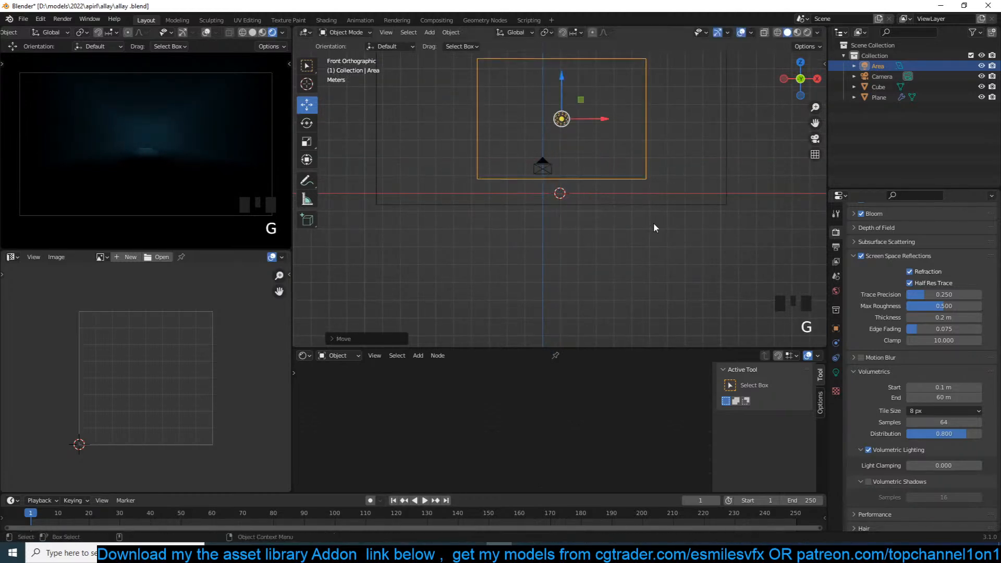
Step: Tilt the area light down toward the ground strip in the side view and reposition it inside the fog cube's far end
{"action": "scroll", "coordinate": [656, 223], "scroll_direction": "down", "scroll_amount": 4}
{"action": "key", "text": "grave"}
{"action": "key", "text": "Left"}
{"action": "key", "text": "KP_3"}
{"action": "key", "text": "r"}
{"action": "left_click", "coordinate": [728, 140]}
{"action": "key", "text": "g"}
{"action": "left_click", "coordinate": [699, 96]}
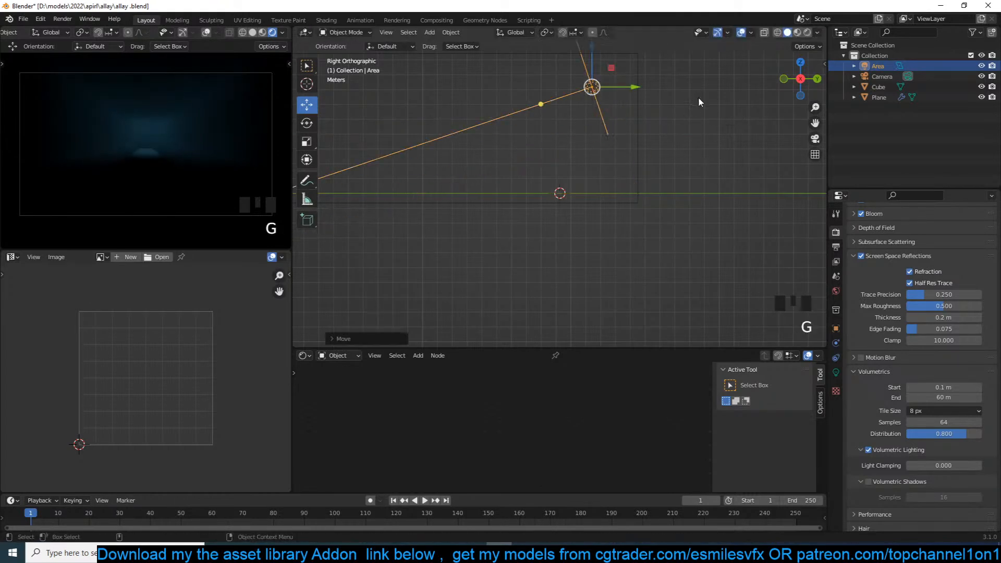
Step: Refine the area light's position and tilt at the far end of the alley
{"action": "scroll", "coordinate": [681, 170], "scroll_direction": "down", "scroll_amount": 2}
{"action": "key", "text": "g"}
{"action": "left_click", "coordinate": [714, 209]}
{"action": "key", "text": "r"}
{"action": "left_click", "coordinate": [715, 246]}
{"action": "key", "text": "grave"}
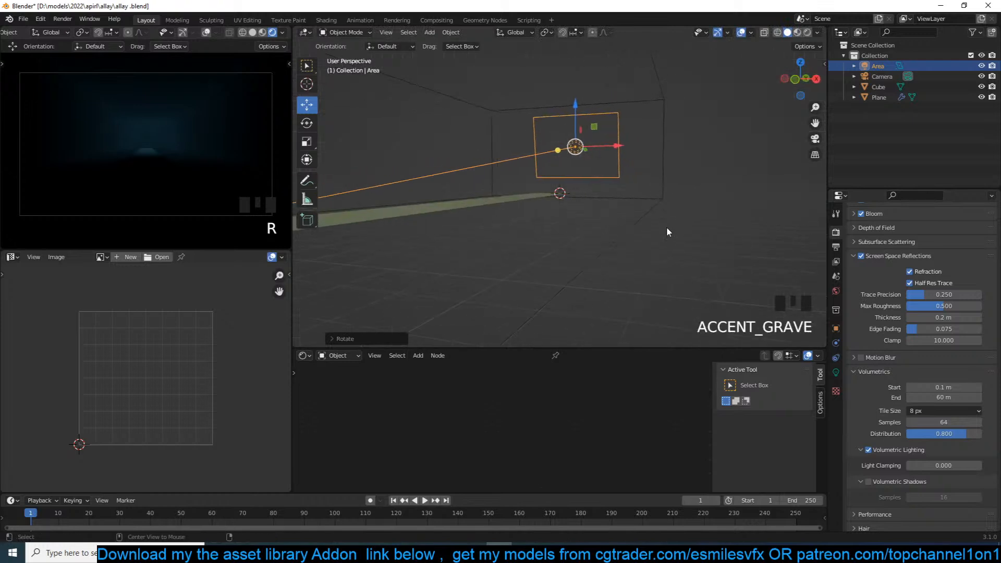
Step: Add the yellow-framed gated shop from the asset library's shop category to the scene
{"action": "key", "text": "KP_7"}
{"action": "scroll", "coordinate": [572, 214], "scroll_direction": "down", "scroll_amount": 4}
{"action": "scroll", "coordinate": [627, 126], "scroll_direction": "up", "scroll_amount": 1}
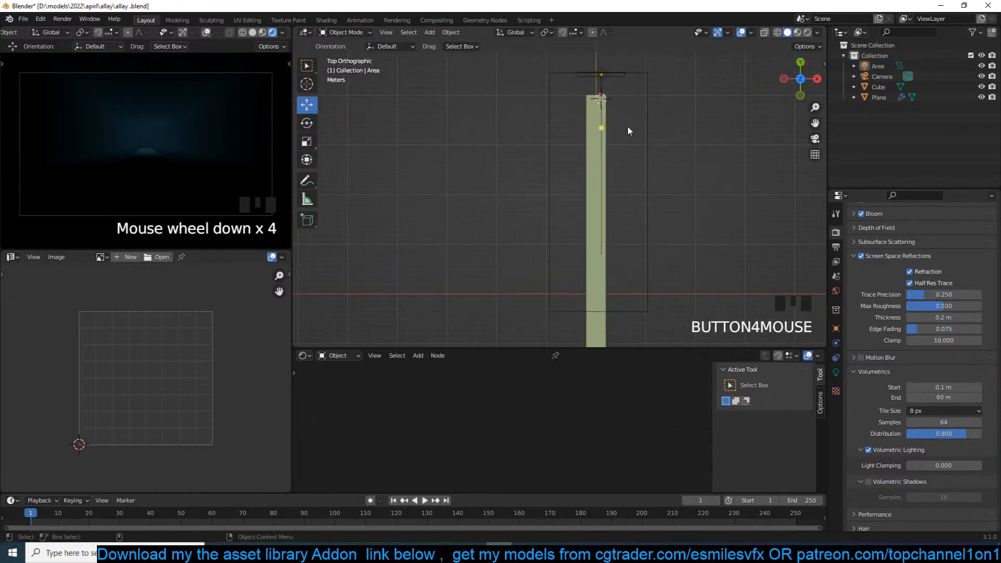
{"action": "key", "text": "n"}
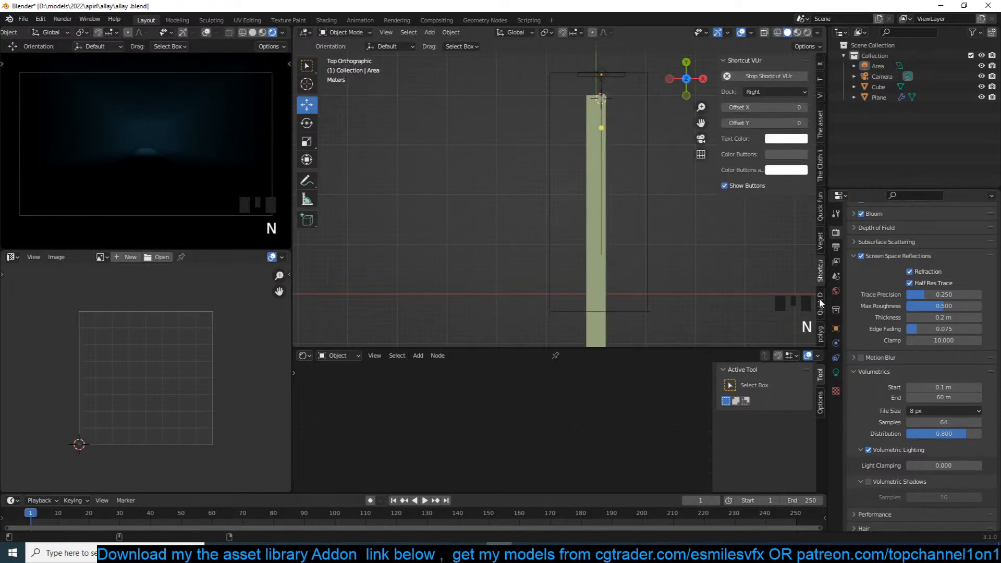
{"action": "left_click", "coordinate": [823, 138]}
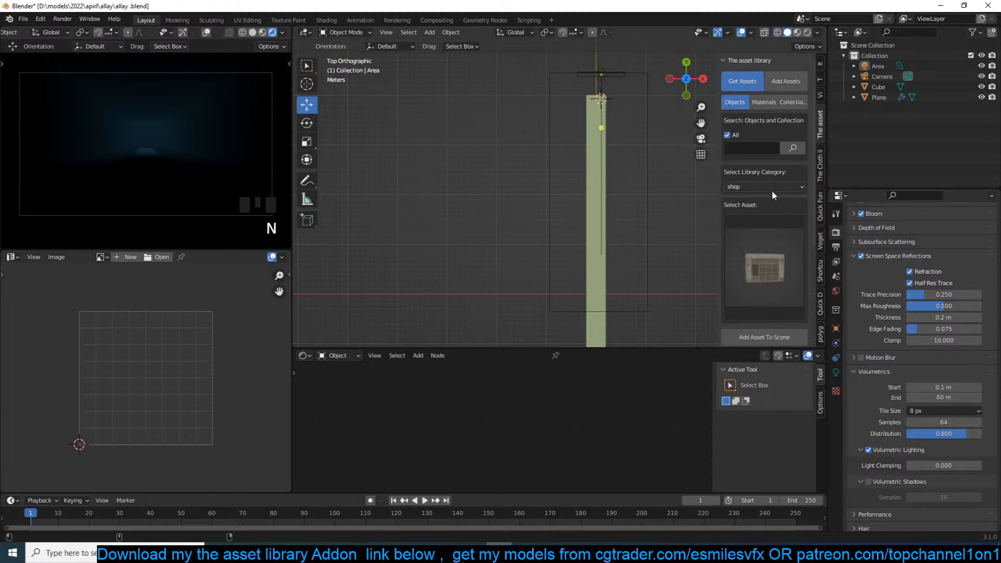
{"action": "left_click", "coordinate": [771, 249]}
{"action": "left_click", "coordinate": [777, 349]}
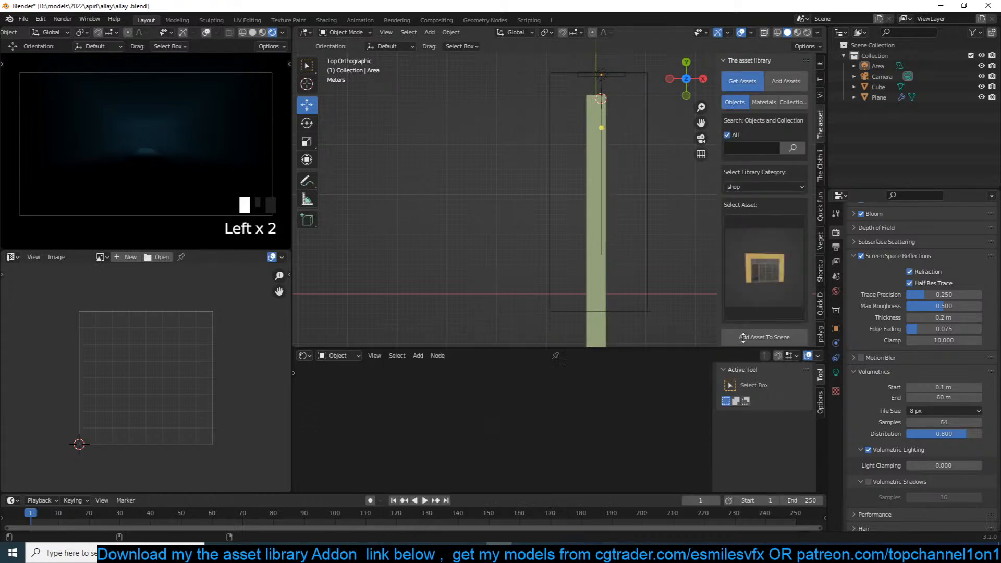
{"action": "left_click", "coordinate": [764, 337]}
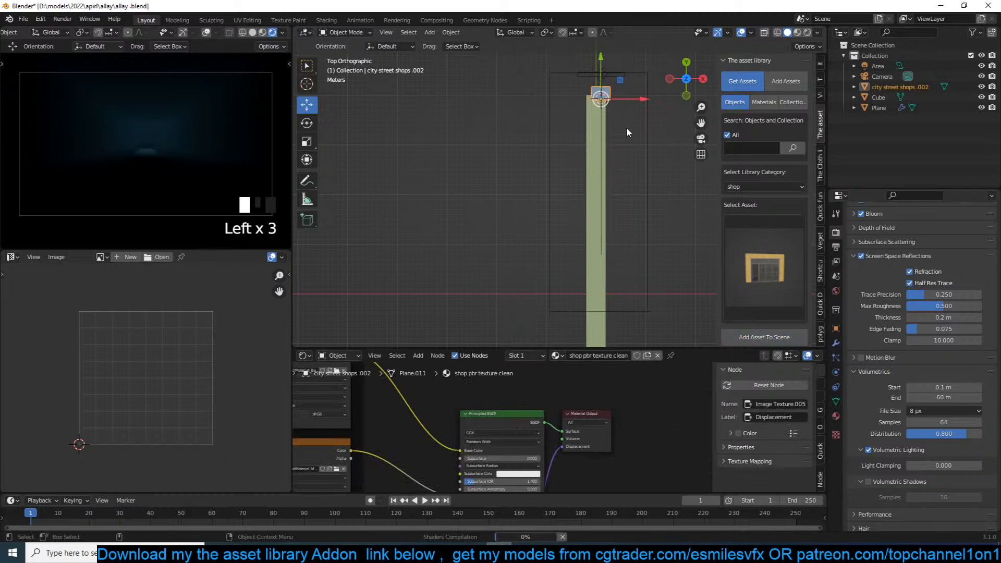
Step: Rotate the shop a quarter turn and place it beside the ground strip, nearer the camera
{"action": "key", "text": "r"}
{"action": "left_click", "coordinate": [627, 127]}
{"action": "key", "text": "g"}
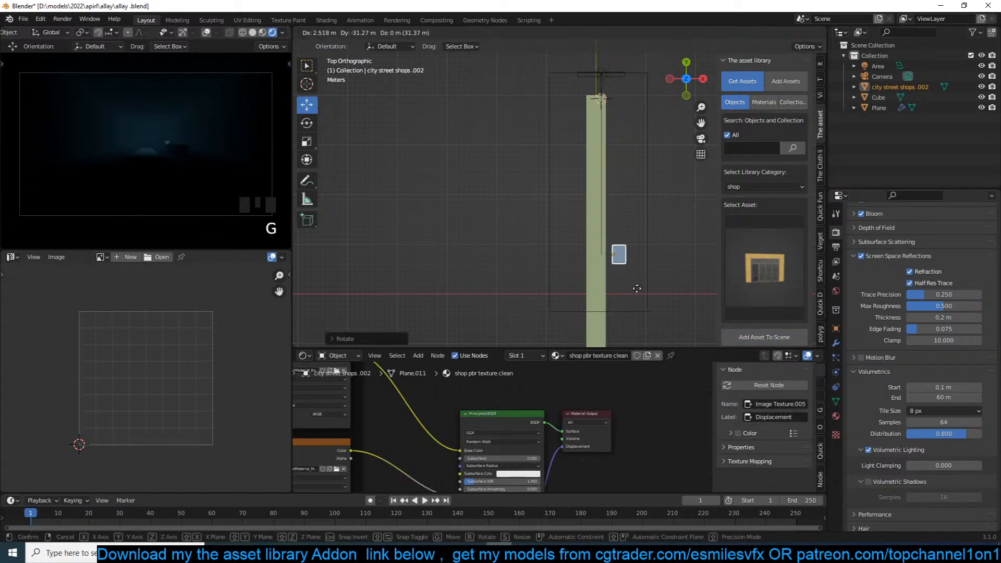
{"action": "left_click", "coordinate": [630, 320]}
Step: Raise the shop about 1.7 m in the front view so its base rests on the ground strip's level
{"action": "key", "text": "KP_1"}
{"action": "scroll", "coordinate": [630, 315], "scroll_direction": "up", "scroll_amount": 8}
{"action": "middle_click_drag", "start_coordinate": [630, 313], "coordinate": [441, 320], "text": "shift"}
{"action": "key", "text": "z"}
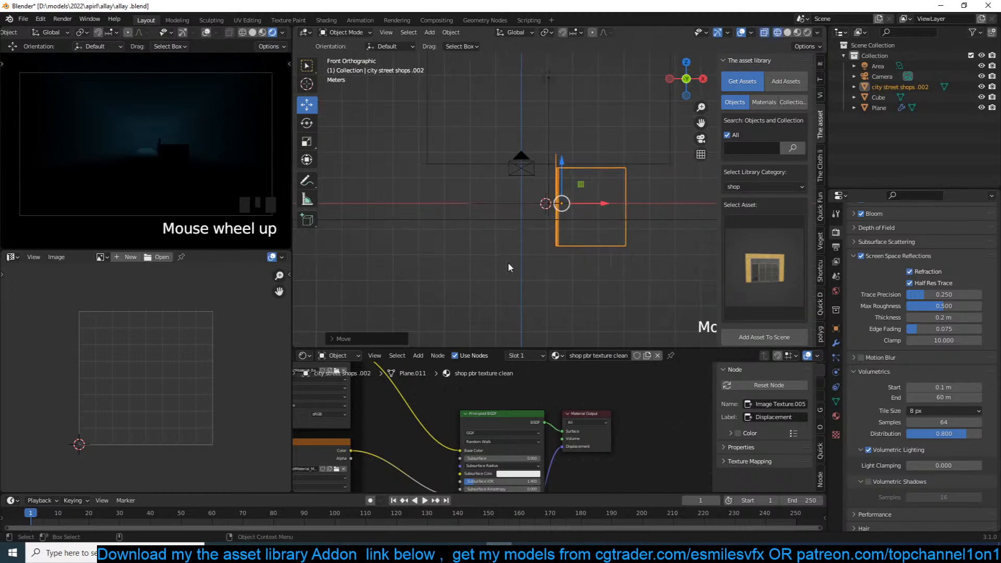
{"action": "scroll", "coordinate": [509, 267], "scroll_direction": "up", "scroll_amount": 2}
{"action": "key", "text": "g"}
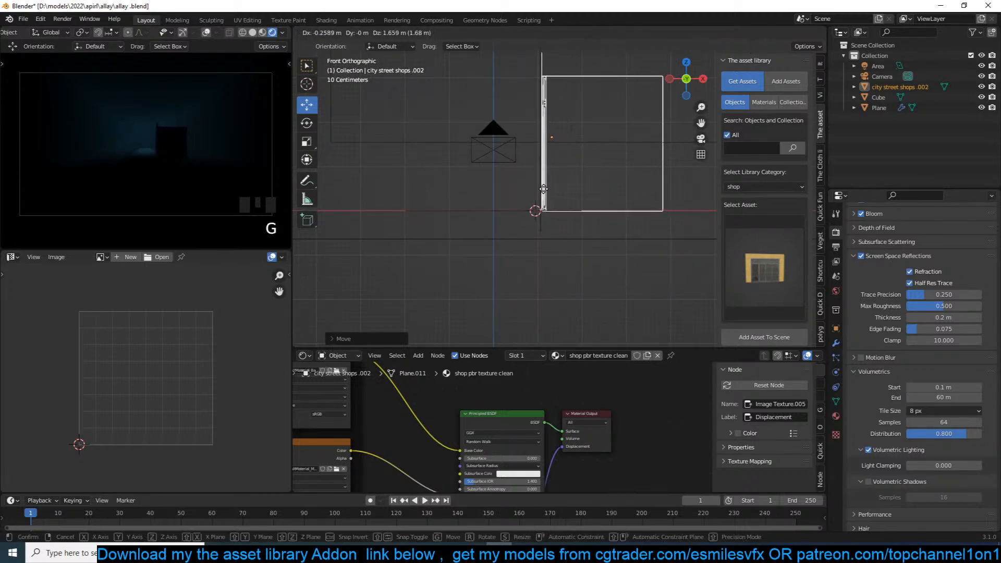
{"action": "left_click", "coordinate": [543, 191]}
{"action": "middle_click_drag", "start_coordinate": [564, 211], "coordinate": [622, 229]}
{"action": "scroll", "coordinate": [622, 229], "scroll_direction": "down", "scroll_amount": 3}
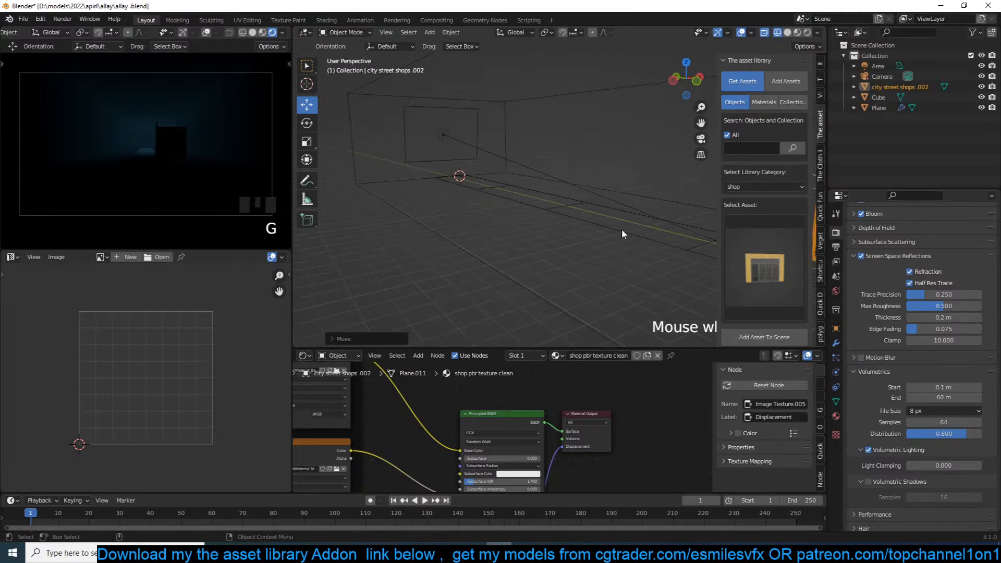
Step: Adjust the shop's height along Z and shift it about 0.6 m sideways, away from the alley's center
{"action": "key", "text": "z"}
{"action": "left_click", "coordinate": [695, 229]}
{"action": "middle_click_drag", "start_coordinate": [695, 229], "coordinate": [534, 229], "text": "shift"}
{"action": "key", "text": "KP_1"}
{"action": "key", "text": "z"}
{"action": "left_click", "coordinate": [402, 218]}
{"action": "scroll", "coordinate": [479, 230], "scroll_direction": "up", "scroll_amount": 2}
{"action": "left_click", "coordinate": [498, 220]}
{"action": "key", "text": "g"}
{"action": "key", "text": "z"}
{"action": "left_click", "coordinate": [499, 213]}
{"action": "left_click", "coordinate": [502, 196]}
{"action": "key", "text": "g"}
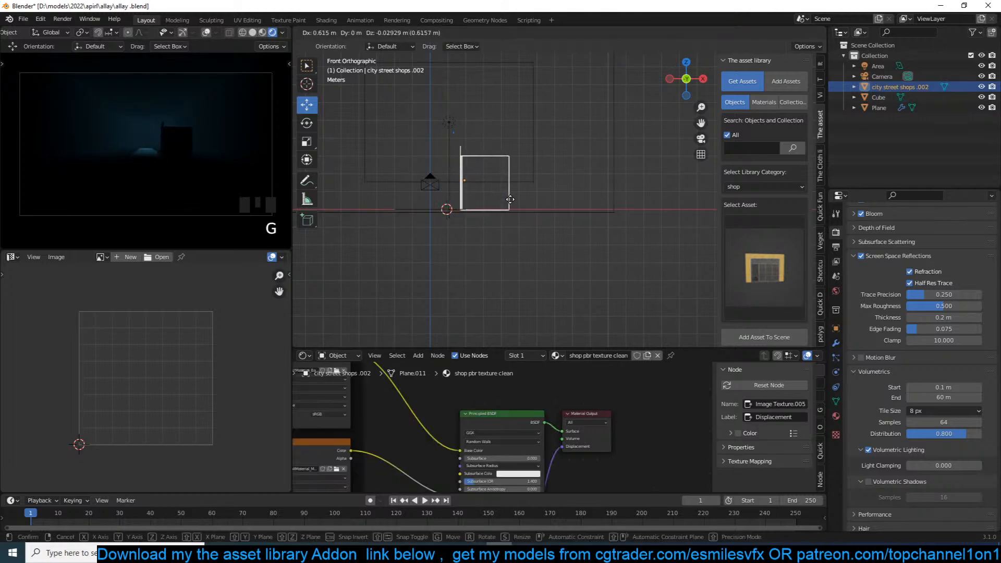
{"action": "left_click", "coordinate": [507, 201]}
Step: Move the shop along Y toward the camera so its gate lines the right side of the camera frame
{"action": "key", "text": "KP_0"}
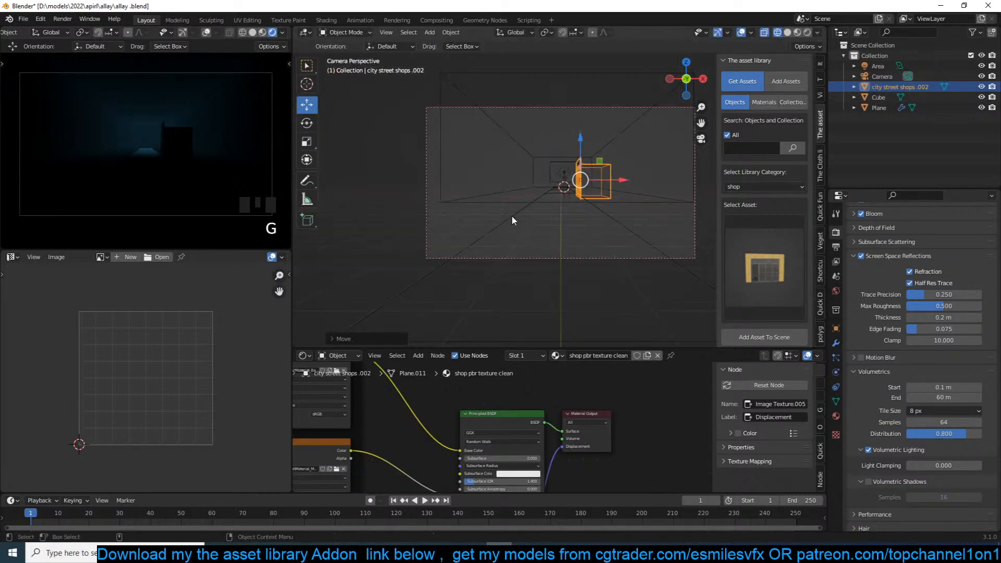
{"action": "scroll", "coordinate": [515, 217], "scroll_direction": "up", "scroll_amount": 2}
{"action": "key", "text": "g"}
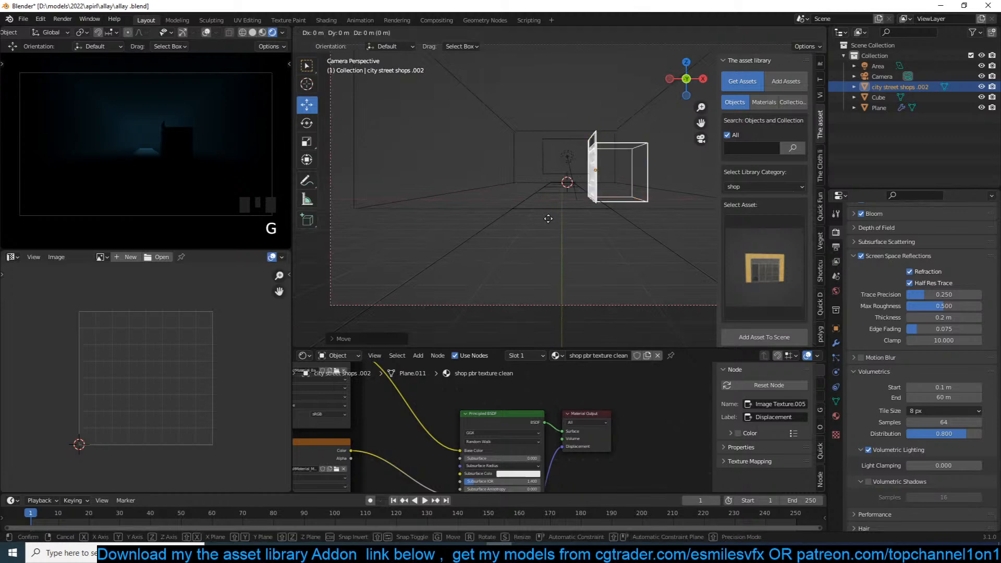
{"action": "key", "text": "y"}
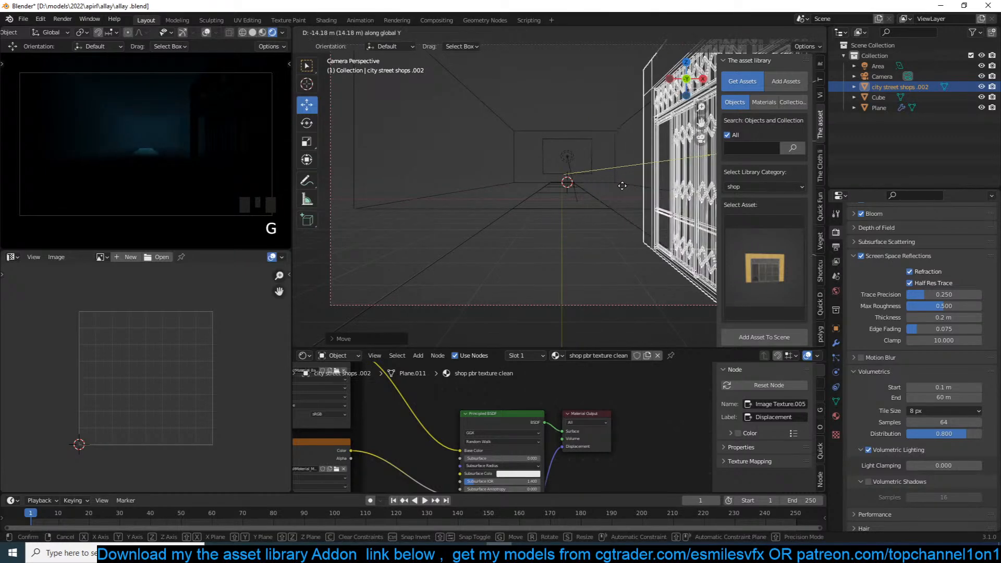
{"action": "left_click", "coordinate": [631, 186]}
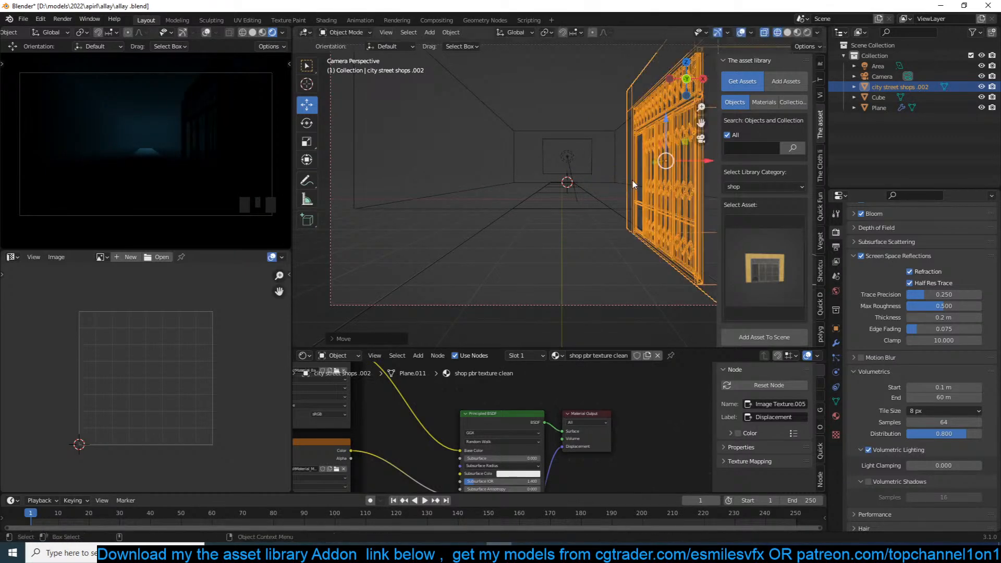
Step: Place the 3D cursor within the shop's outline in the front view
{"action": "key", "text": "alt+a"}
{"action": "key", "text": "KP_0"}
{"action": "key", "text": "KP_1"}
{"action": "scroll", "coordinate": [491, 166], "scroll_direction": "up", "scroll_amount": 4}
{"action": "right_click", "coordinate": [476, 146], "text": "shift"}
Step: Add a point light at the 3D cursor and move it just behind the shop's gate
{"action": "key", "text": "grave"}
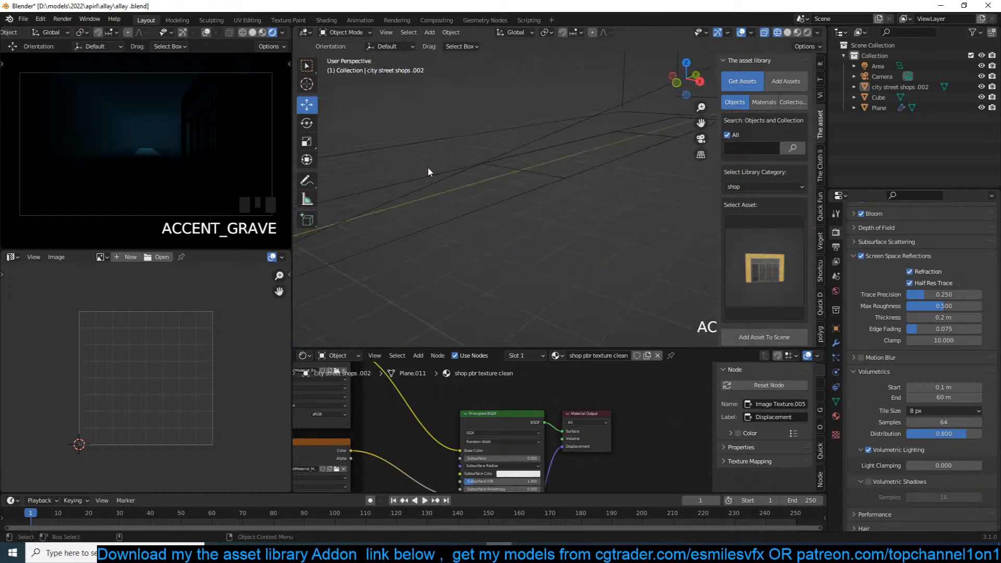
{"action": "key", "text": "a"}
{"action": "key", "text": "alt+a"}
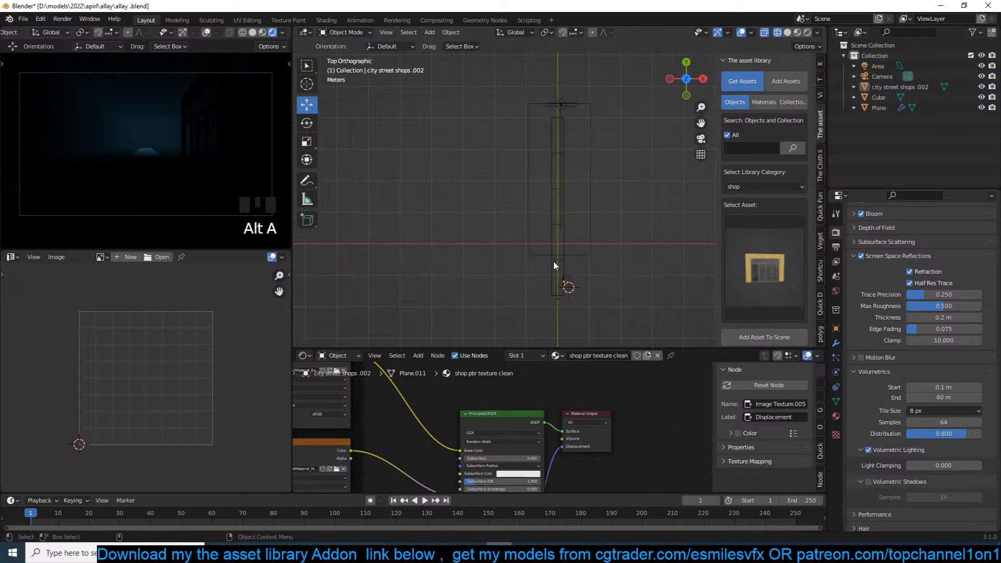
{"action": "left_click", "coordinate": [569, 287]}
{"action": "key", "text": "KP_Decimal"}
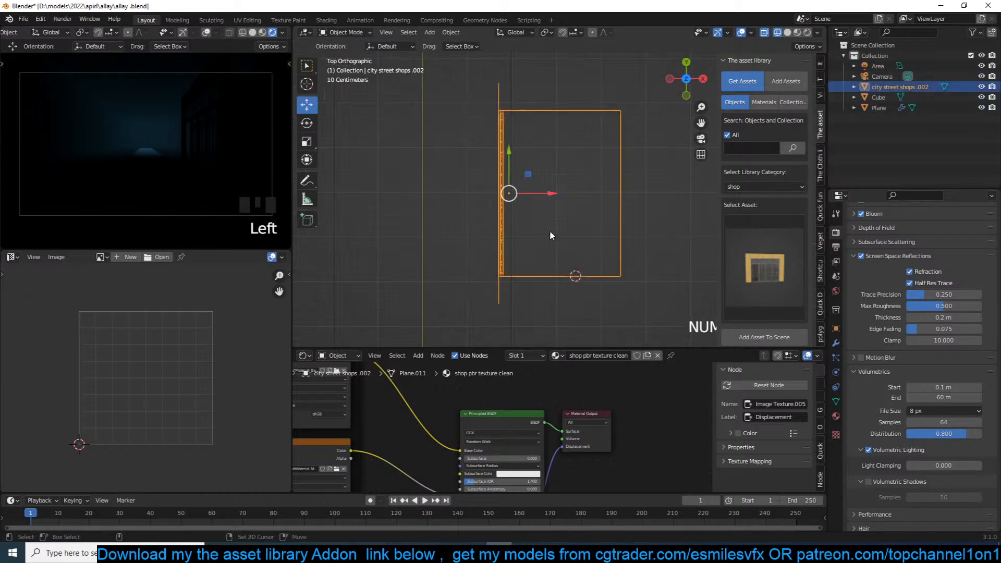
{"action": "key", "text": "shift+a"}
{"action": "mouse_move", "coordinate": [536, 232]}
{"action": "left_click", "coordinate": [587, 230]}
{"action": "key", "text": "g"}
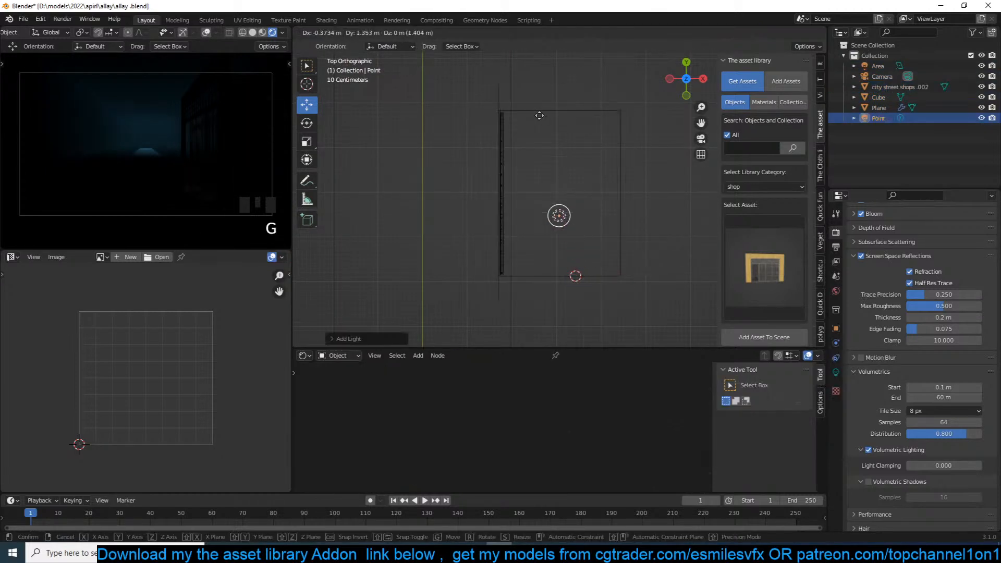
{"action": "left_click", "coordinate": [511, 99]}
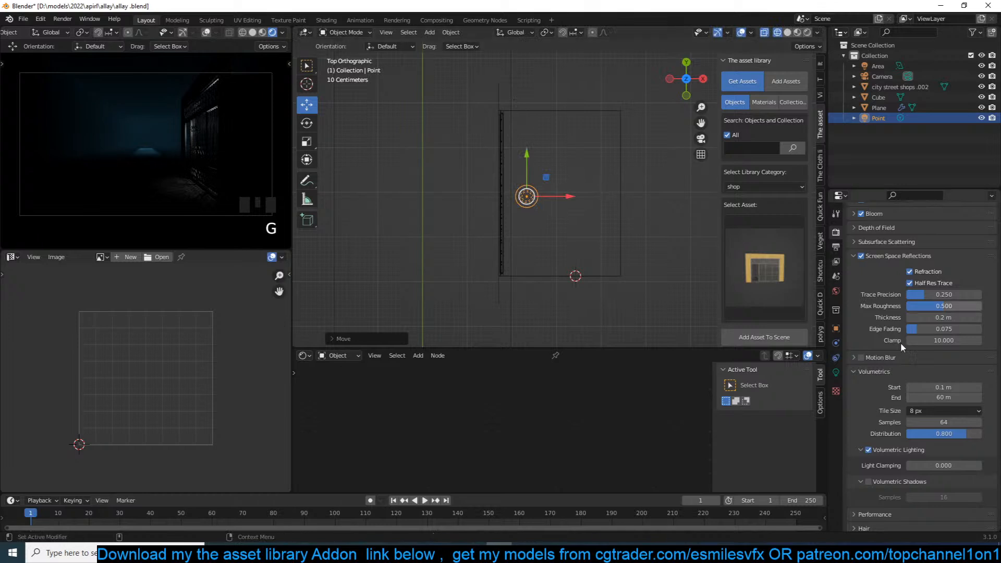
Step: Enable contact shadows for the point light and set its power to 1000 W
{"action": "left_click", "coordinate": [836, 373]}
{"action": "left_click", "coordinate": [867, 386]}
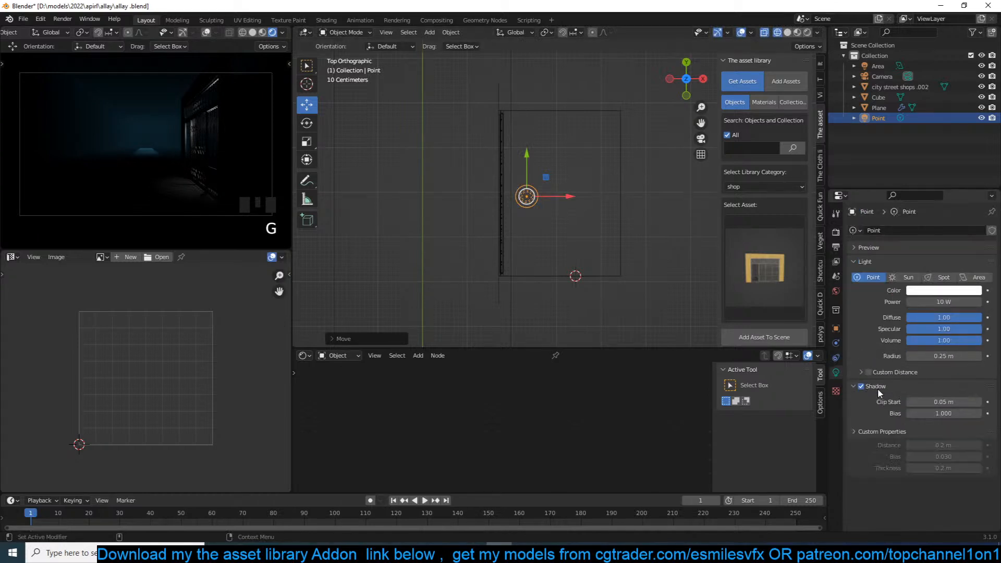
{"action": "left_click", "coordinate": [873, 430]}
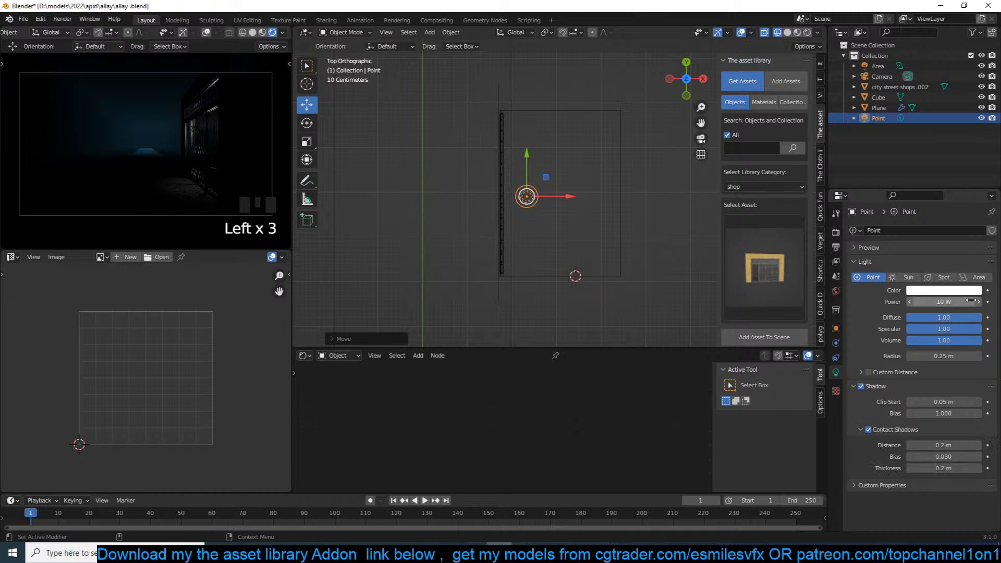
{"action": "type", "text": "0"}
{"action": "key", "text": "Return"}
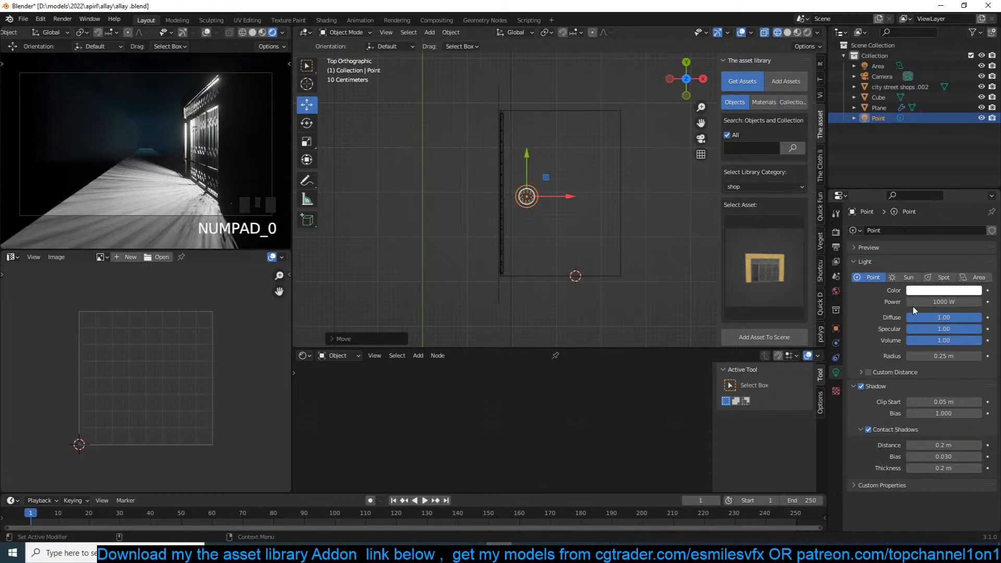
Step: Set the point light's color to a very pale blue
{"action": "left_click", "coordinate": [941, 290]}
{"action": "left_click", "coordinate": [934, 179]}
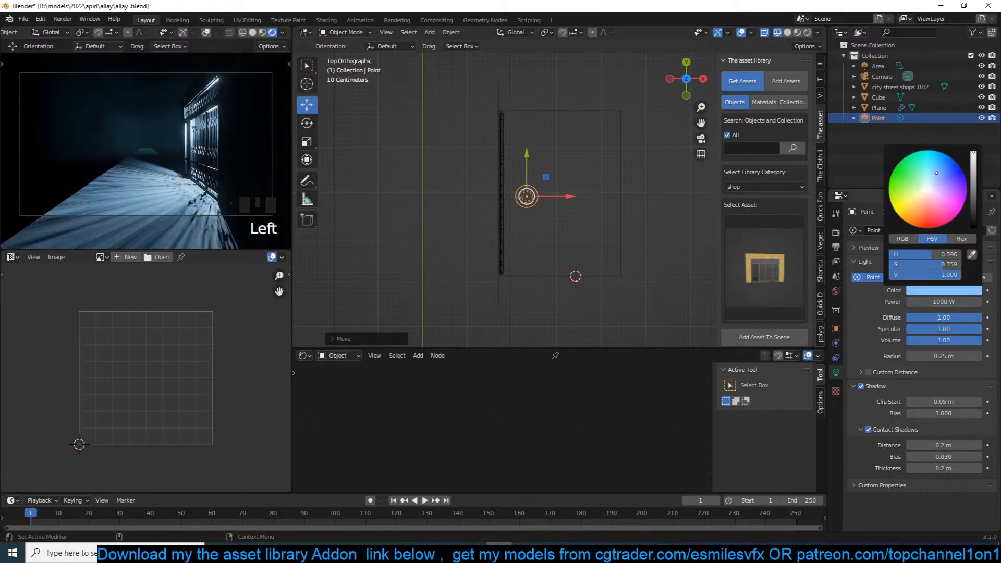
{"action": "left_click", "coordinate": [934, 190]}
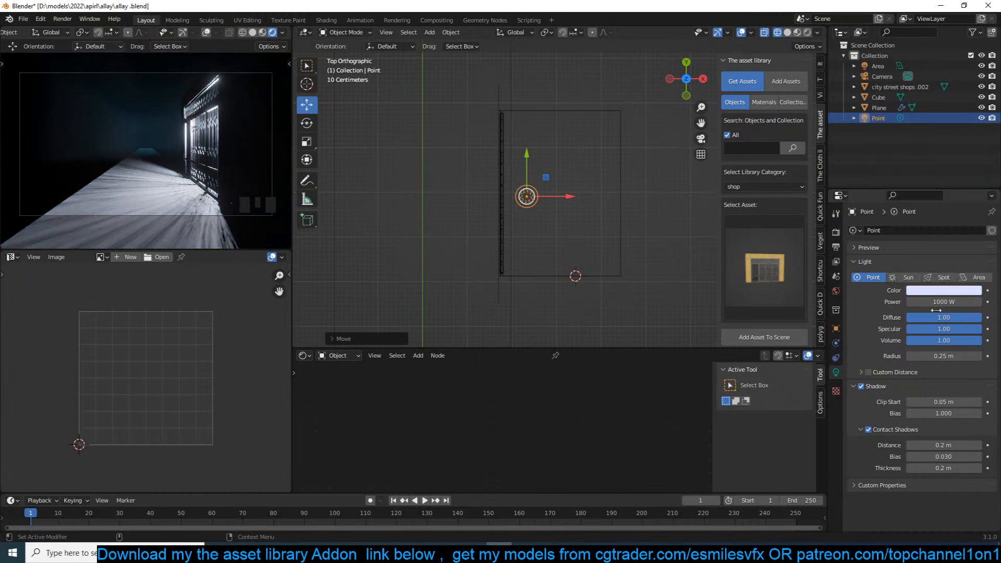
Step: Change the point light to an area light and raise it to the shop's top edge behind the gate
{"action": "left_click", "coordinate": [975, 278]}
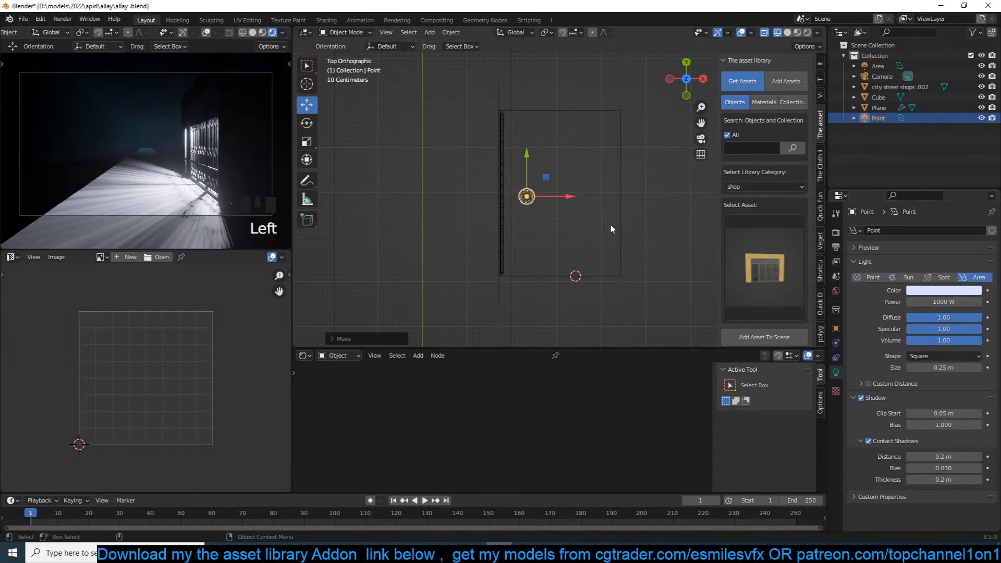
{"action": "key", "text": "KP_1"}
{"action": "key", "text": "g"}
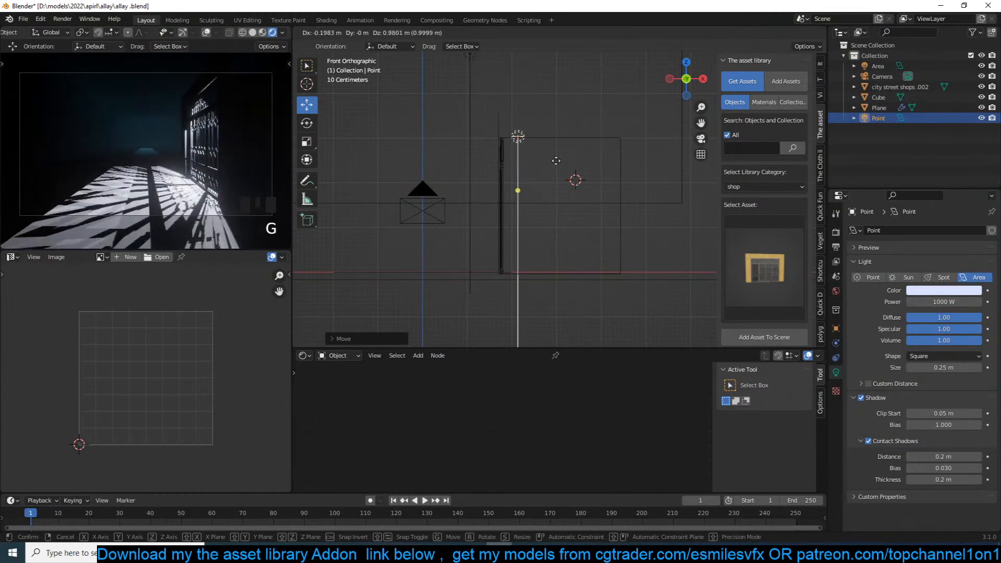
{"action": "key", "text": "g"}
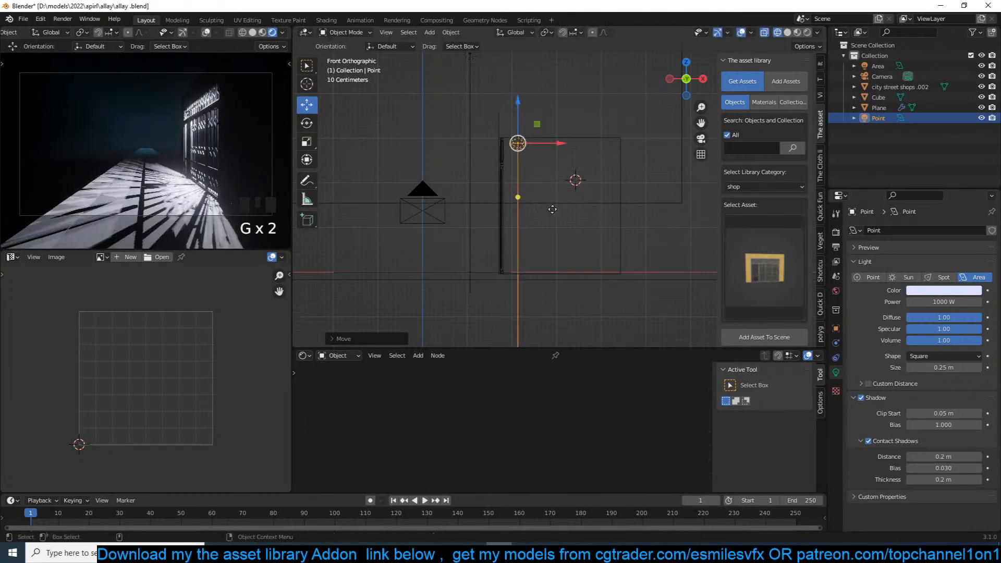
{"action": "left_click", "coordinate": [869, 399]}
Step: Set the shop light's power to 100 W and its color to light blue
{"action": "left_click", "coordinate": [955, 302]}
{"action": "type", "text": "1"}
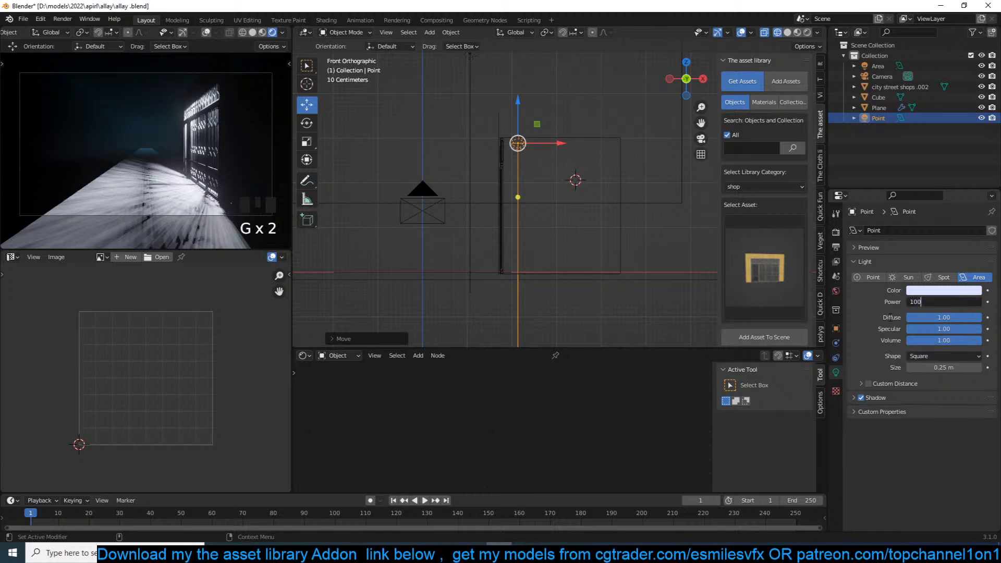
{"action": "type", "text": "00"}
{"action": "key", "text": "Return"}
{"action": "left_click", "coordinate": [950, 292]}
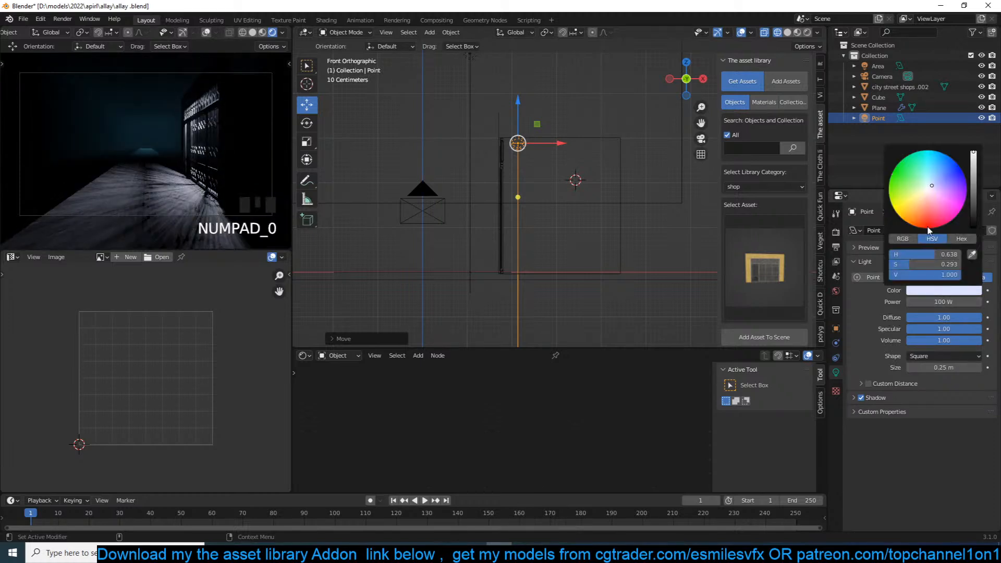
{"action": "left_click", "coordinate": [934, 184]}
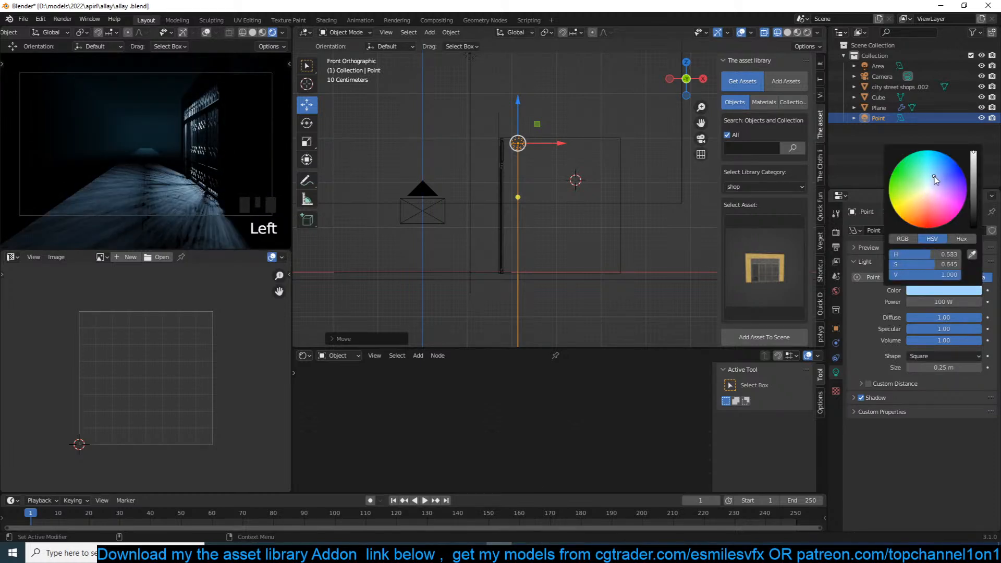
Step: Duplicate the shop's area light and place the copy outside, above the gate
{"action": "scroll", "coordinate": [509, 233], "scroll_direction": "up", "scroll_amount": 3}
{"action": "middle_click_drag", "start_coordinate": [510, 240], "coordinate": [549, 255], "text": "shift"}
{"action": "key", "text": "shift+d"}
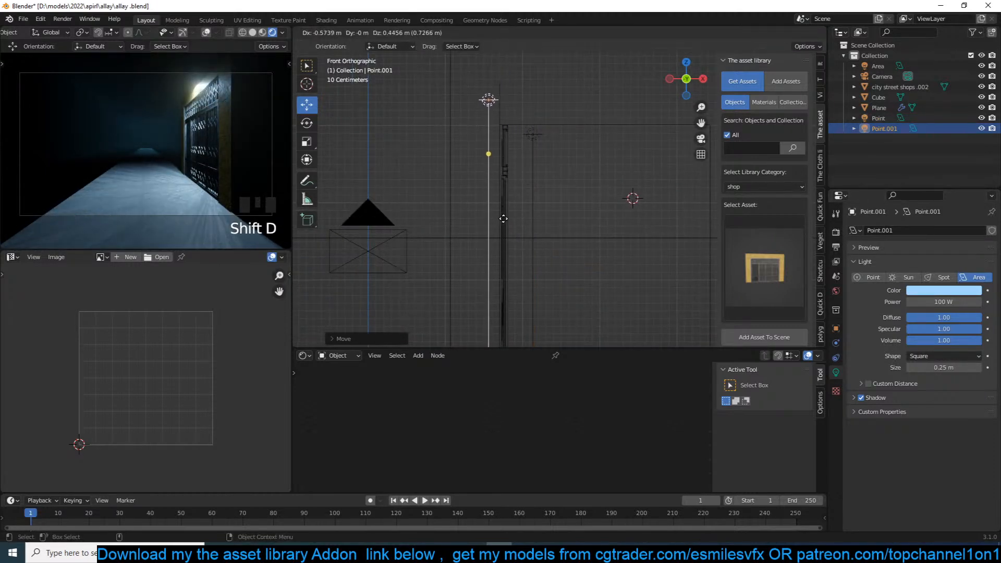
{"action": "left_click", "coordinate": [503, 219]}
Step: Stretch the duplicated light along Y in top view and shift it toward the near end of the gate
{"action": "key", "text": "KP_7"}
{"action": "key", "text": "s"}
{"action": "key", "text": "x"}
{"action": "key", "text": "y"}
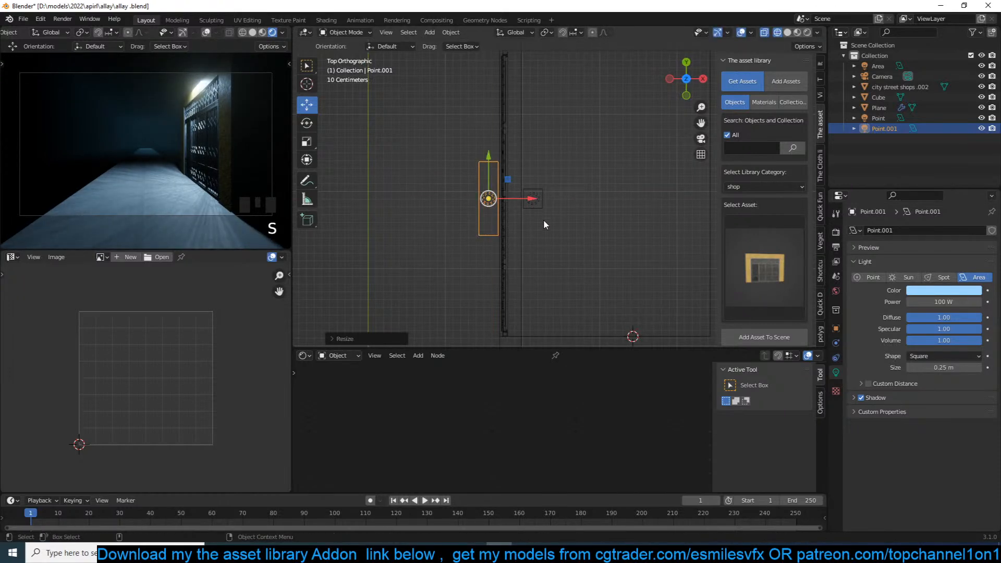
{"action": "left_click", "coordinate": [543, 218]}
{"action": "key", "text": "g"}
{"action": "key", "text": "g"}
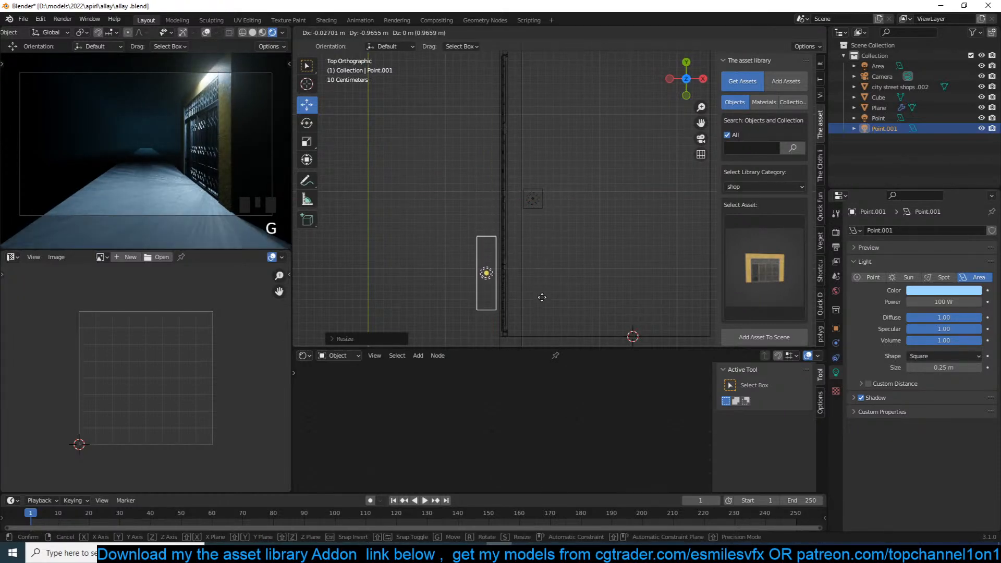
{"action": "left_click", "coordinate": [545, 303]}
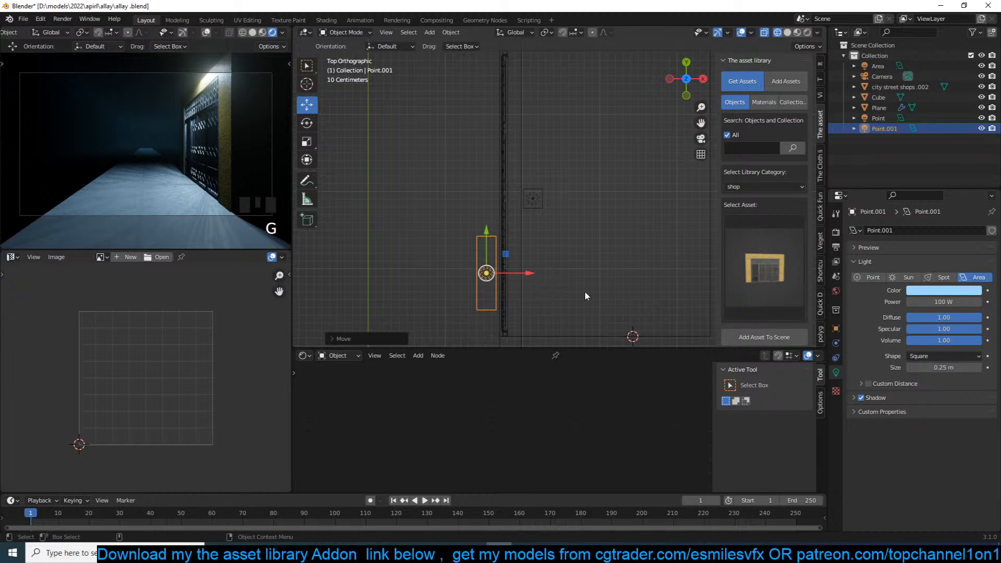
Step: Set the outside light's color to a saturated blue, and resize and nudge it against the shop front
{"action": "left_click", "coordinate": [931, 290]}
{"action": "left_click_drag", "start_coordinate": [948, 178], "coordinate": [948, 168]}
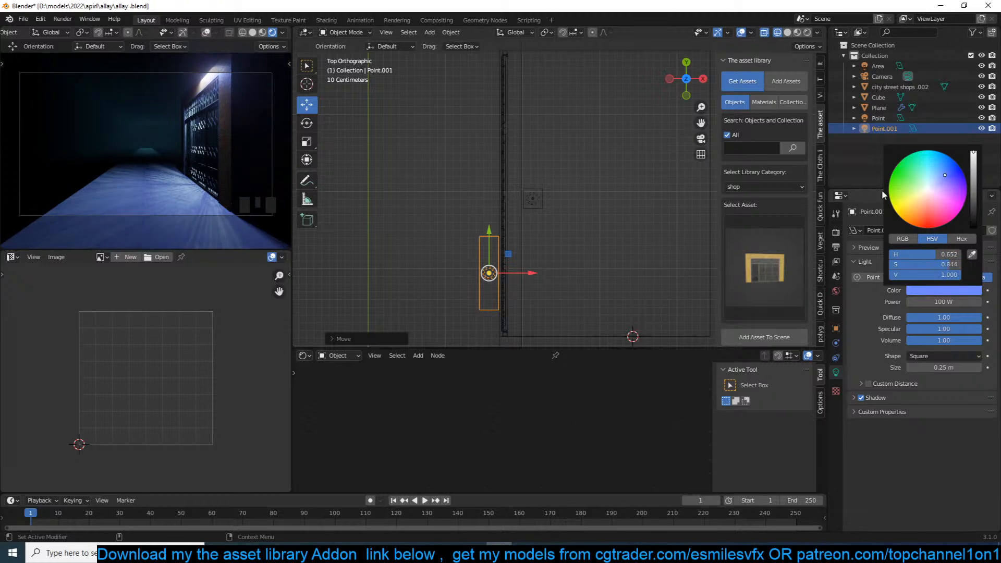
{"action": "scroll", "coordinate": [555, 197], "scroll_direction": "up", "scroll_amount": 2}
{"action": "key", "text": "s"}
{"action": "left_click", "coordinate": [537, 286]}
{"action": "key", "text": "g"}
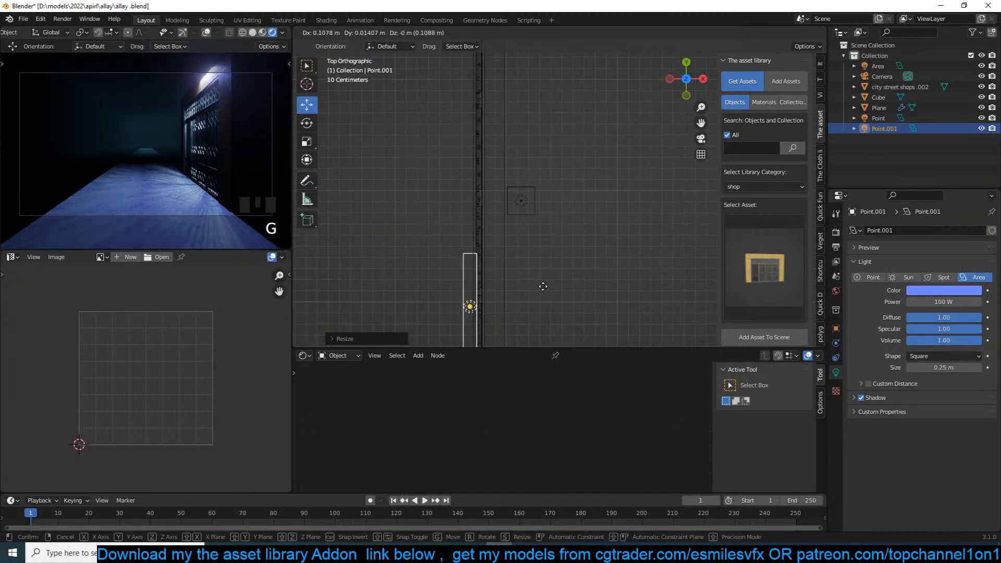
{"action": "left_click", "coordinate": [532, 283]}
{"action": "key", "text": "s"}
{"action": "left_click", "coordinate": [531, 282]}
Step: Duplicate the blue light strip about 2 m along Y, toward the far end of the gate
{"action": "key", "text": "shift+d"}
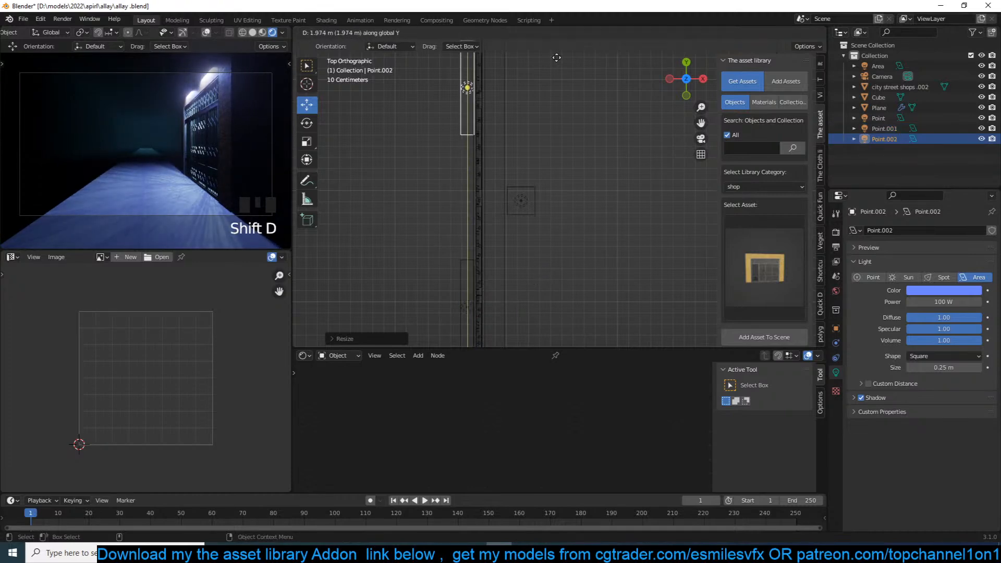
{"action": "left_click", "coordinate": [570, 46]}
{"action": "scroll", "coordinate": [535, 199], "scroll_direction": "down", "scroll_amount": 3}
{"action": "middle_click_drag", "start_coordinate": [533, 201], "coordinate": [556, 121]}
{"action": "key", "text": "grave"}
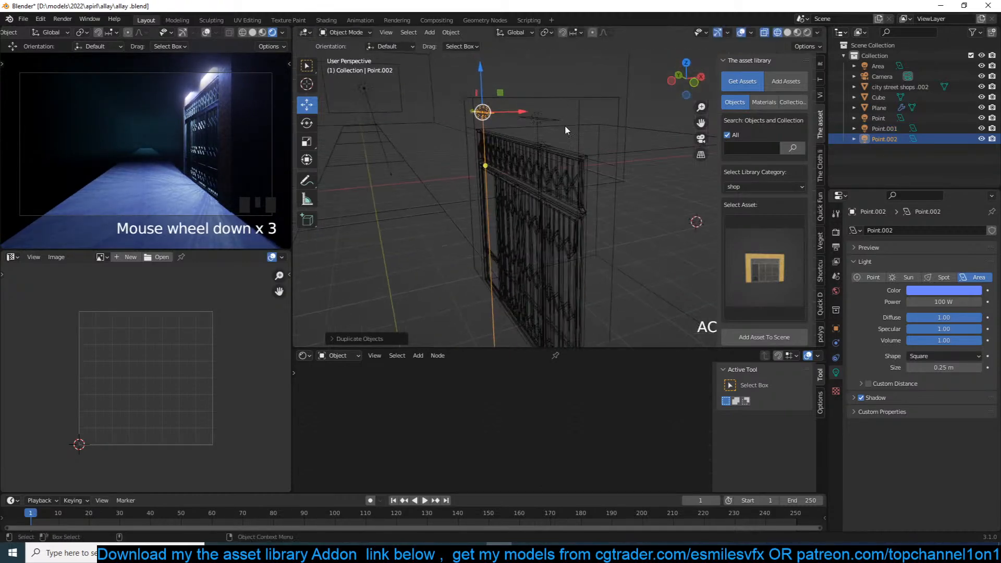
Step: Change the light inside the shop to a point light with a radius of 0.12 m and a power of 10 W
{"action": "left_click", "coordinate": [616, 133]}
{"action": "middle_click_drag", "start_coordinate": [616, 157], "coordinate": [613, 137]}
{"action": "scroll", "coordinate": [611, 134], "scroll_direction": "up", "scroll_amount": 3}
{"action": "key", "text": "grave"}
{"action": "middle_click_drag", "start_coordinate": [476, 140], "coordinate": [444, 145]}
{"action": "left_click", "coordinate": [524, 119]}
{"action": "left_click", "coordinate": [868, 278]}
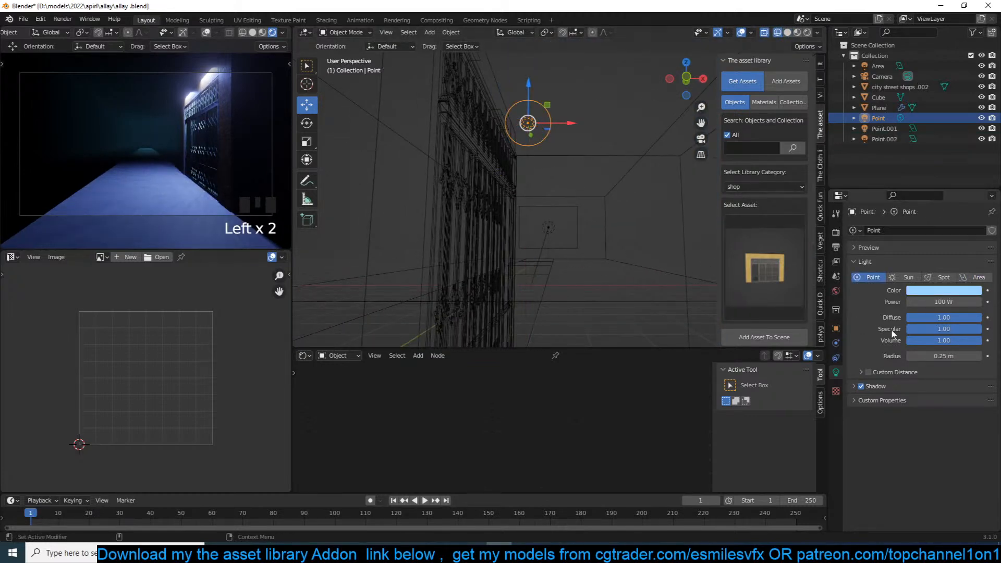
{"action": "mouse_move", "coordinate": [944, 356]}
{"action": "left_mouse_down"}
{"action": "mouse_move", "coordinate": [965, 356]}
{"action": "mouse_move", "coordinate": [933, 356]}
{"action": "left_mouse_up"}
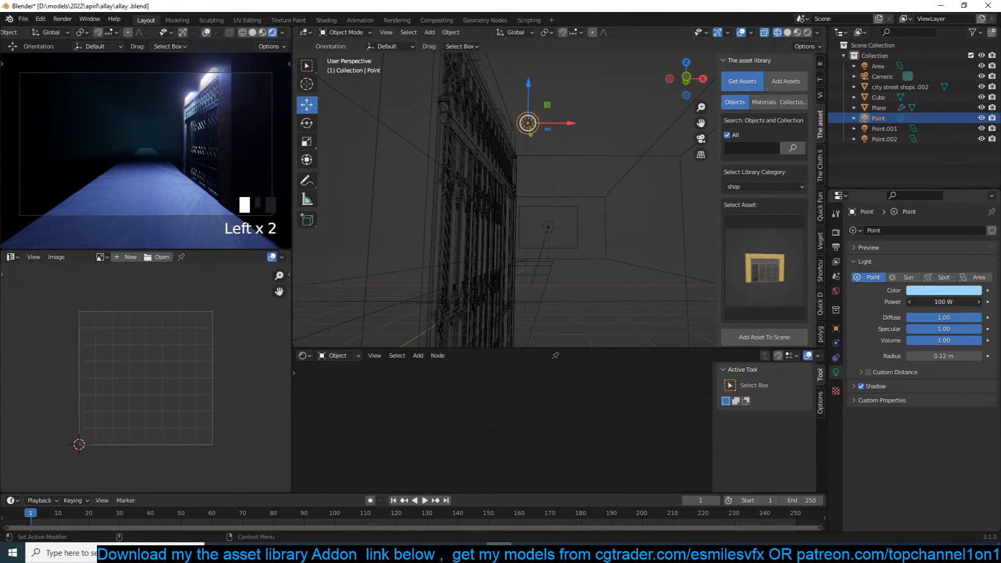
{"action": "left_click", "coordinate": [895, 320]}
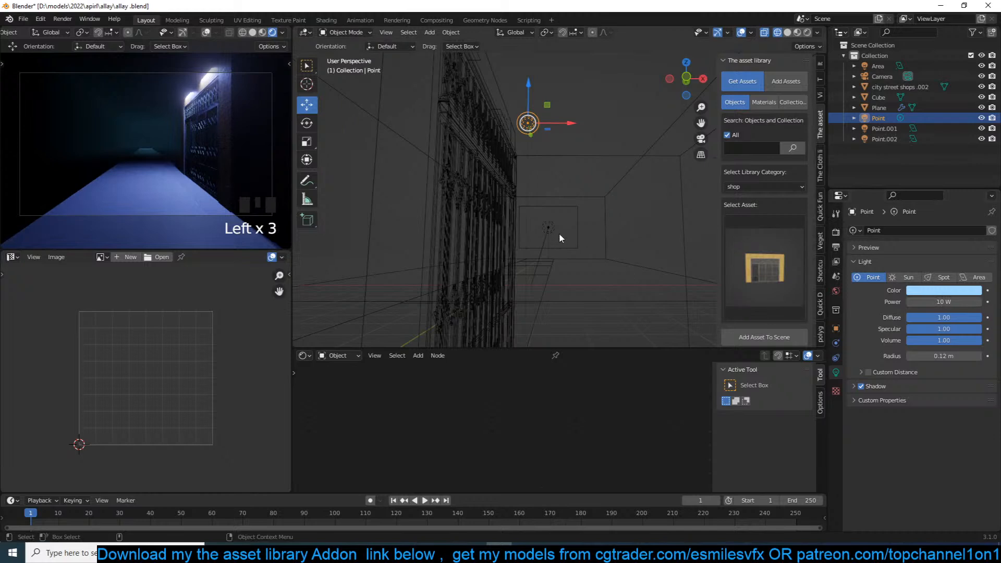
Step: Set the inner point light's color to pink and its power to 100 W
{"action": "left_click", "coordinate": [943, 291]}
{"action": "mouse_move", "coordinate": [947, 204]}
{"action": "left_mouse_down"}
{"action": "mouse_move", "coordinate": [944, 177]}
{"action": "mouse_move", "coordinate": [938, 199]}
{"action": "left_mouse_up"}
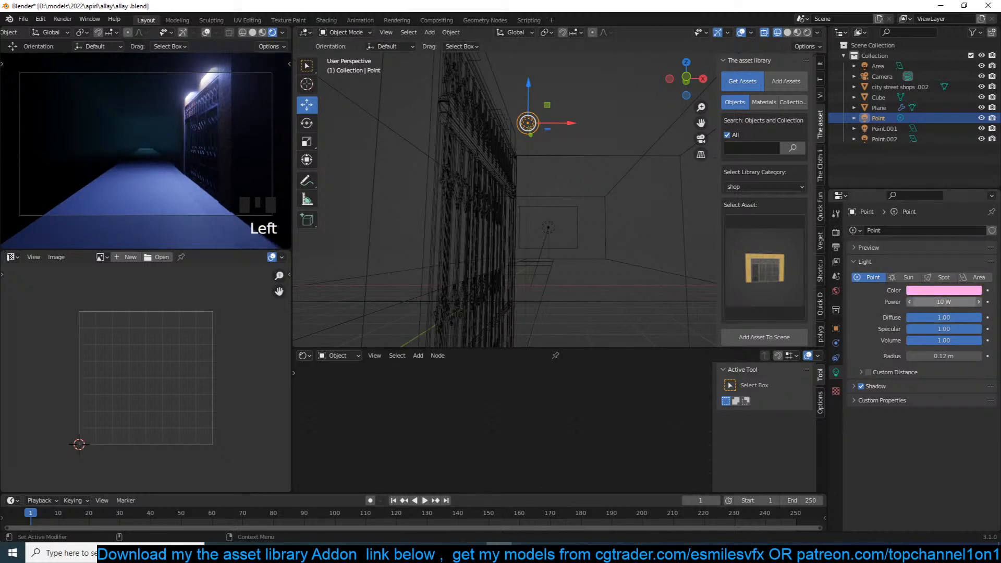
{"action": "key", "text": "Return"}
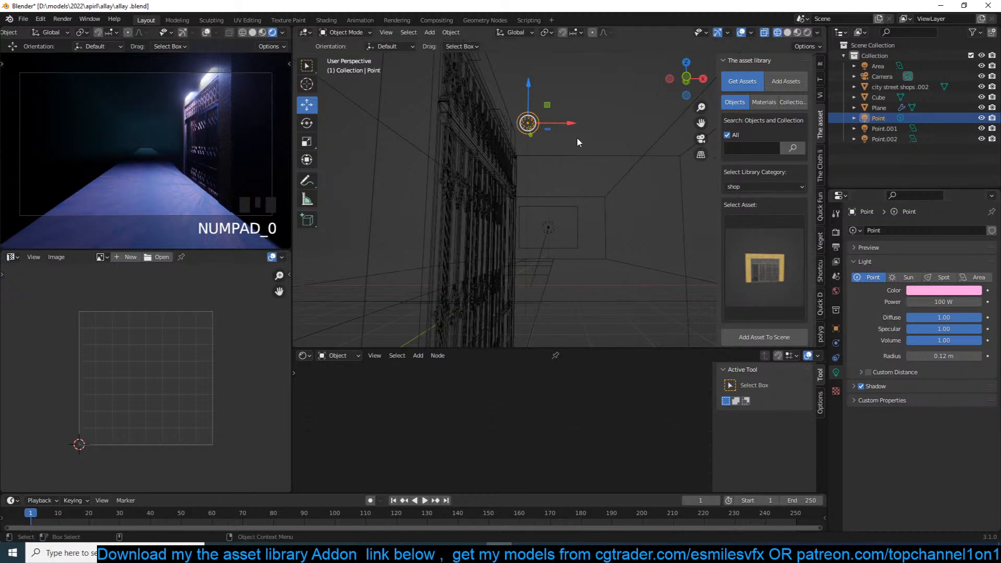
Step: Move the pink point light deeper into the shop along X and set its power to 1000 W
{"action": "left_click_drag", "start_coordinate": [586, 124], "coordinate": [655, 136]}
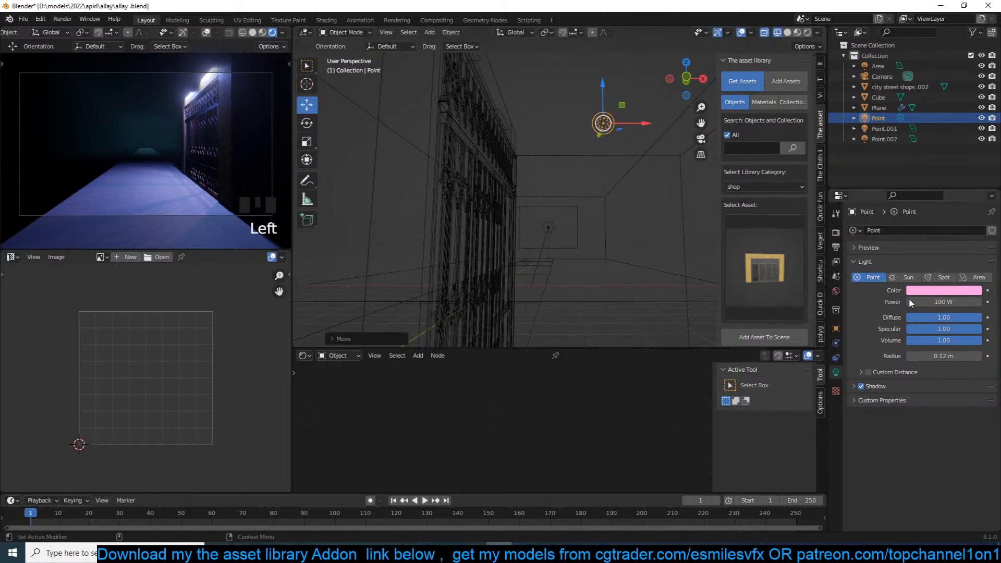
{"action": "key", "text": "Return"}
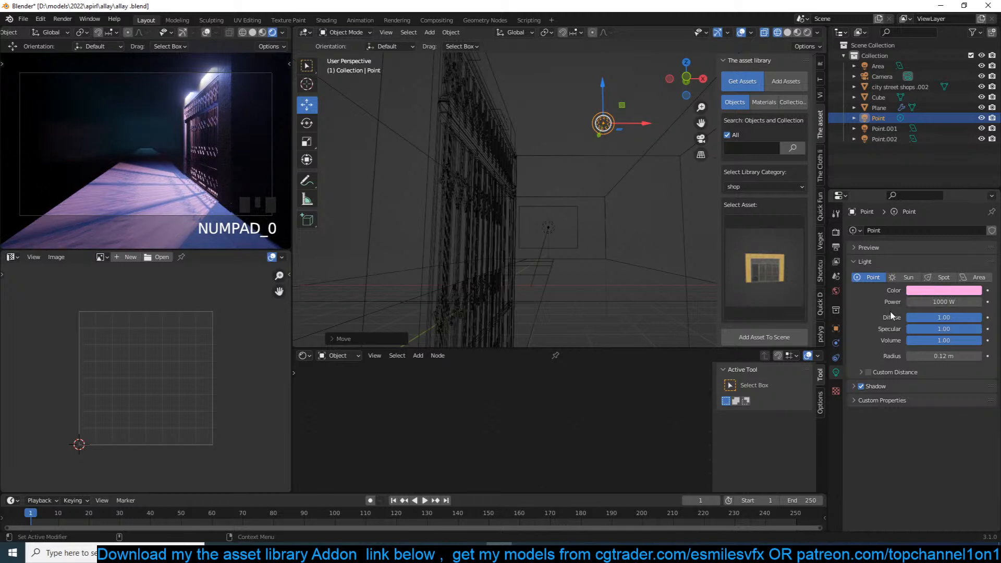
{"action": "left_click", "coordinate": [952, 302]}
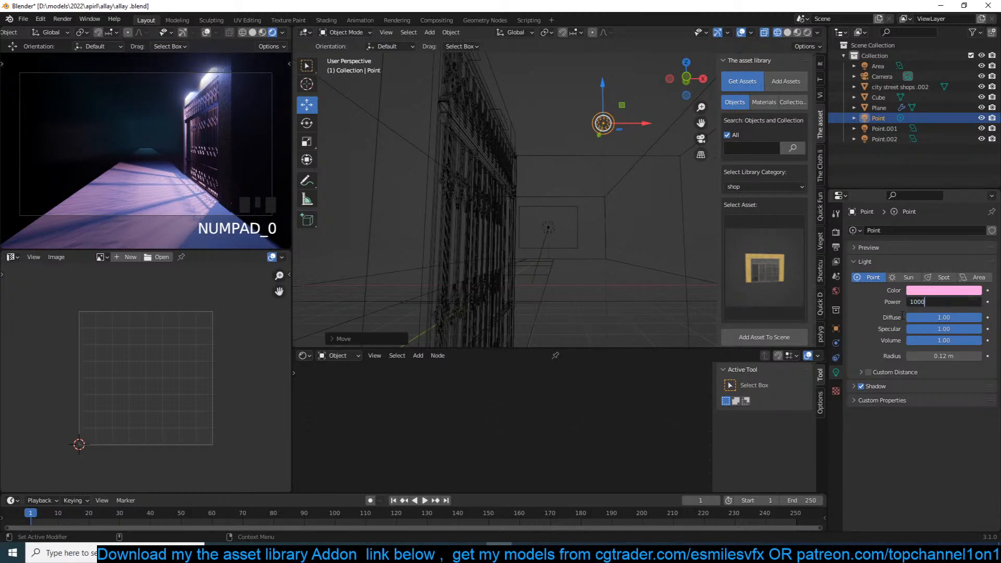
{"action": "type", "text": "1000"}
{"action": "key", "text": "Return"}
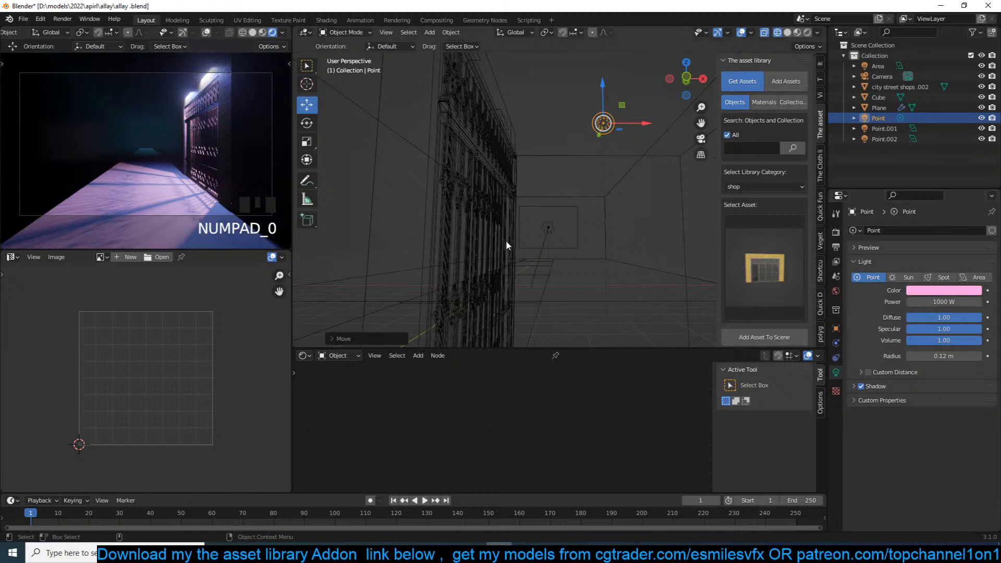
Step: Choose the teal jewelry shop model from the asset library's shop category
{"action": "left_click", "coordinate": [580, 186]}
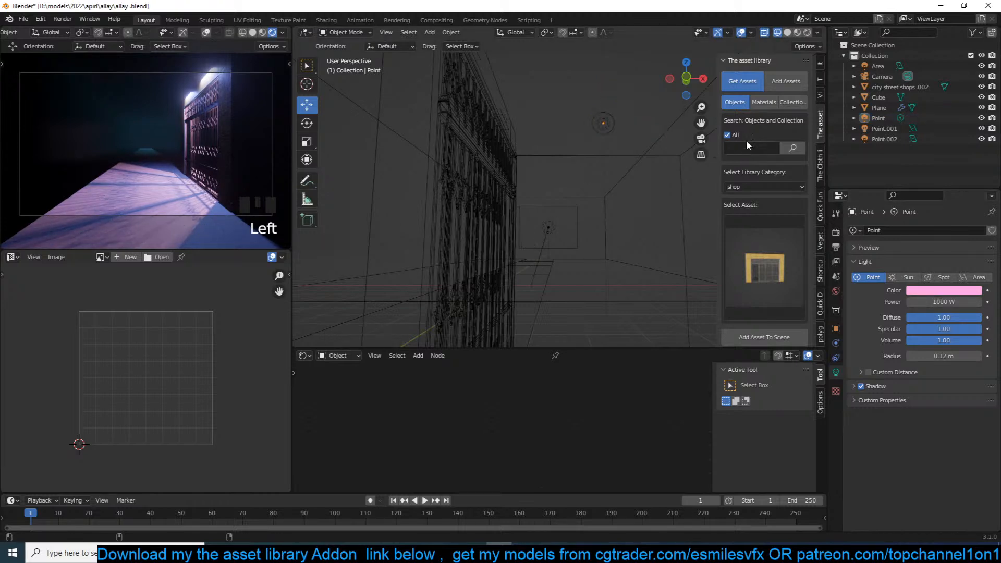
{"action": "left_click", "coordinate": [776, 263]}
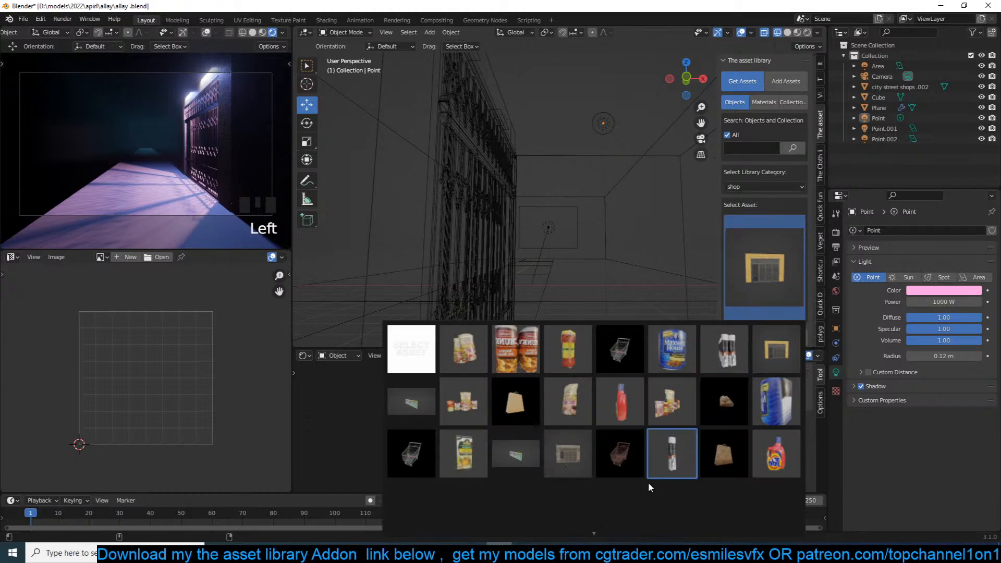
{"action": "scroll", "coordinate": [601, 524], "scroll_direction": "down", "scroll_amount": 5}
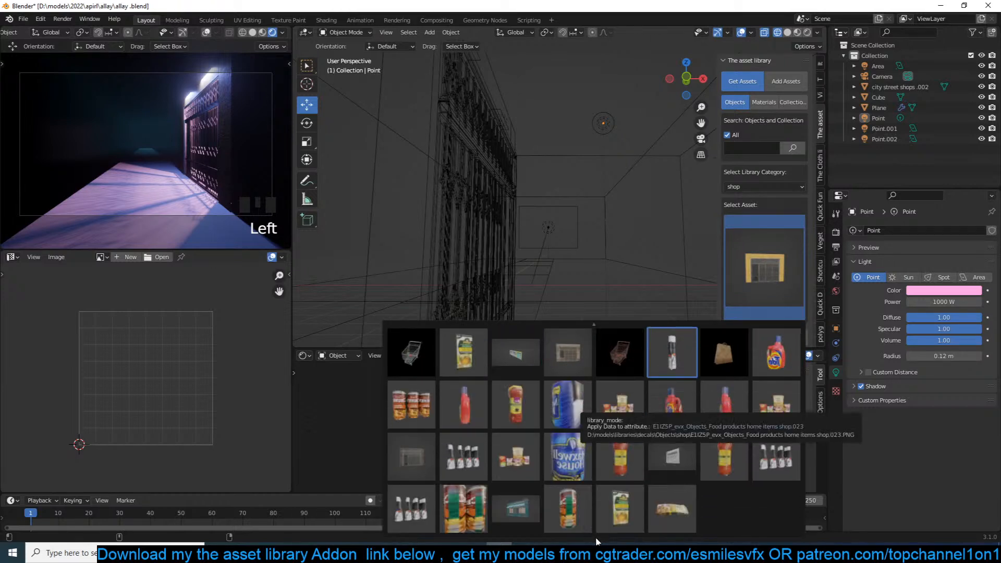
{"action": "left_click", "coordinate": [515, 508]}
Step: Place the 3D cursor on the ground strip beside the gated shop in a solid top view and save the file
{"action": "scroll", "coordinate": [492, 207], "scroll_direction": "down", "scroll_amount": 5}
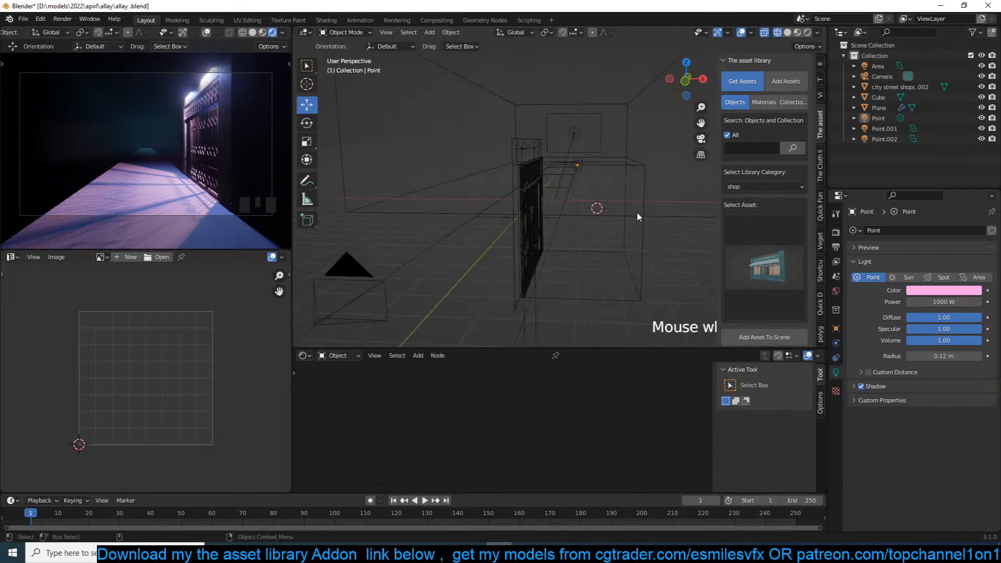
{"action": "key", "text": "alt+z"}
{"action": "key", "text": "grave"}
{"action": "left_click", "coordinate": [589, 218]}
{"action": "middle_click_drag", "start_coordinate": [592, 221], "coordinate": [625, 226]}
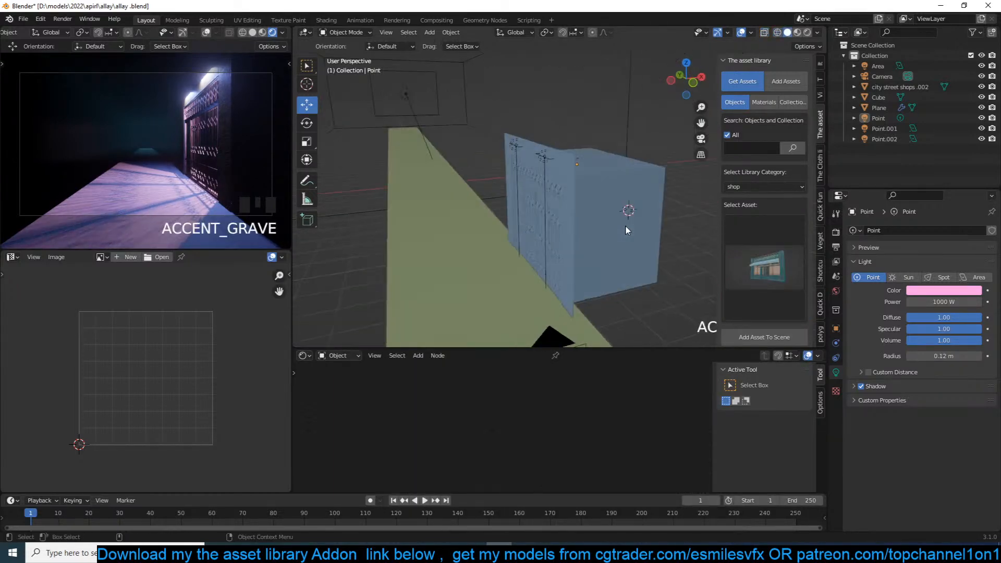
{"action": "key", "text": "KP_7"}
{"action": "key", "text": "ctrl+s"}
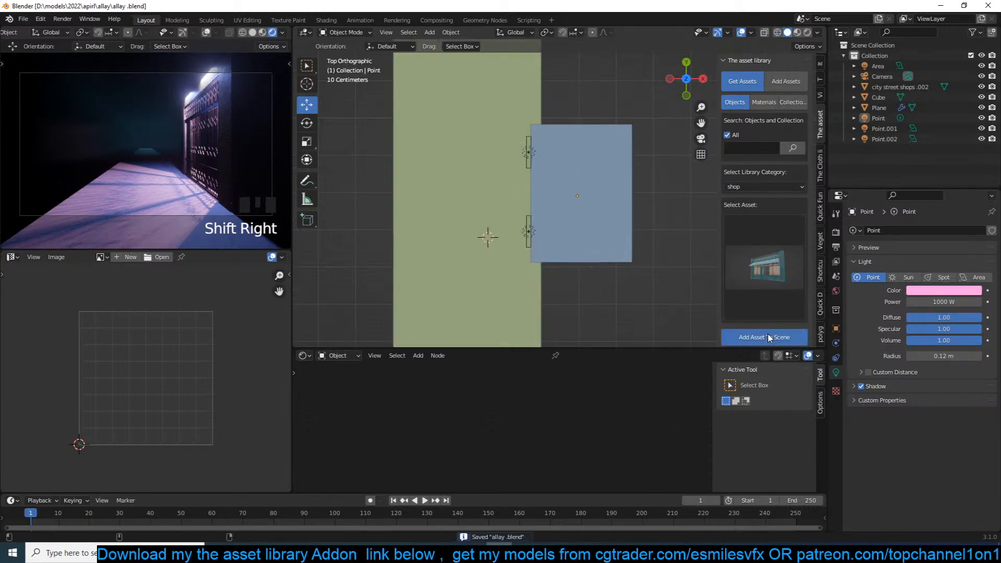
Step: Add the jewelry shop to the scene rotated 90° and place it beyond the gated shop along the strip's edge
{"action": "left_click", "coordinate": [769, 338]}
{"action": "type", "text": "r90"}
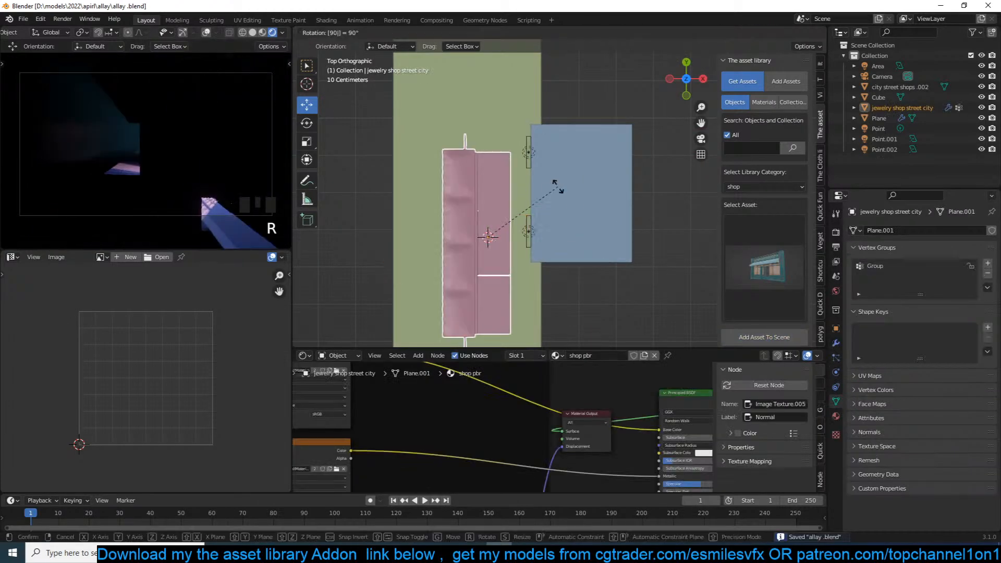
{"action": "key", "text": "Return"}
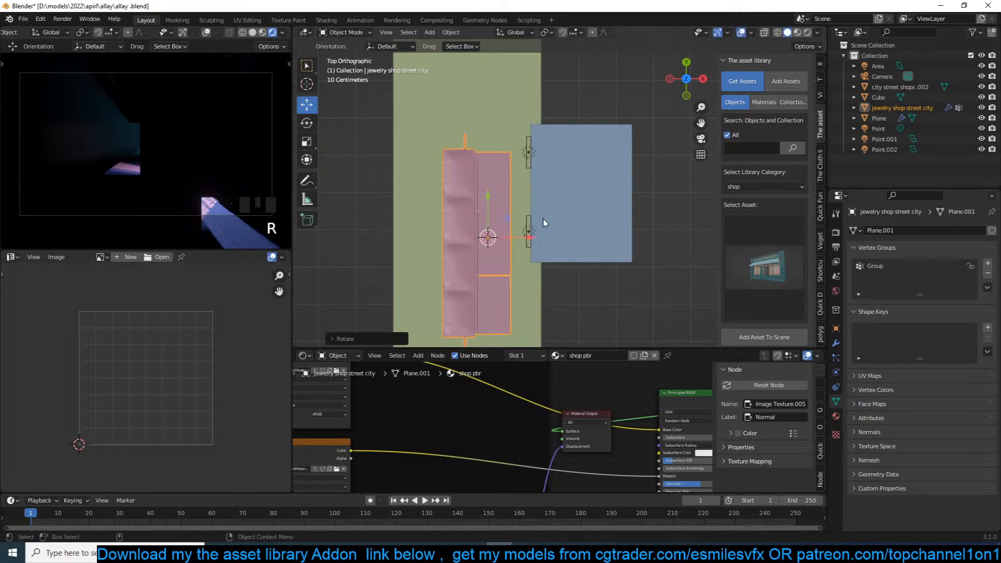
{"action": "key", "text": "g"}
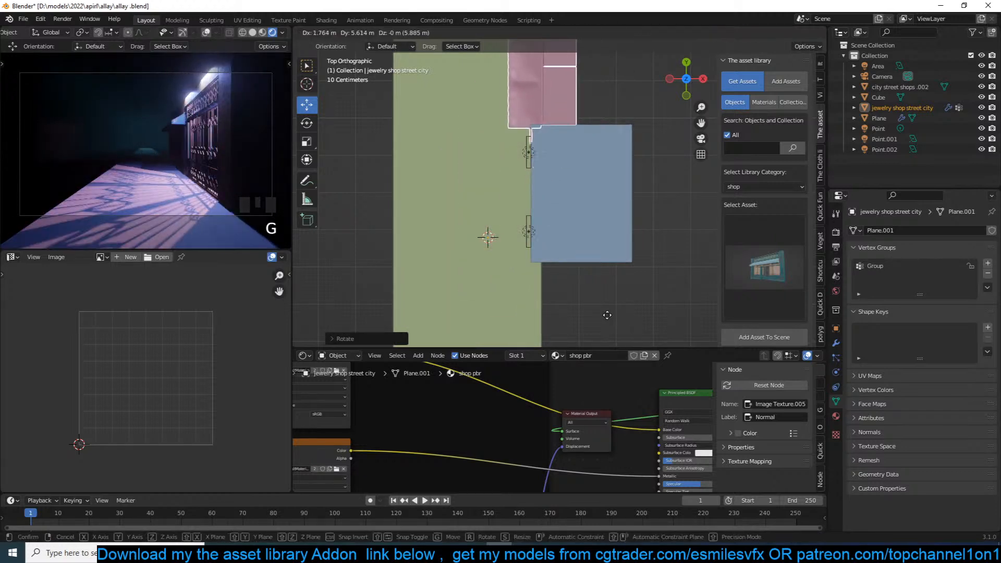
{"action": "left_click", "coordinate": [604, 311]}
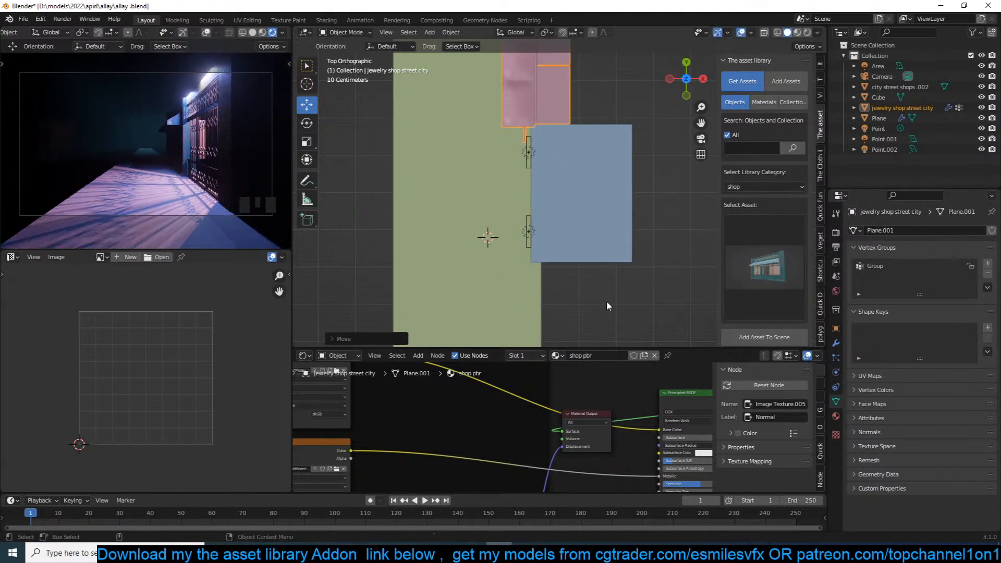
Step: Move the jewelry shop farther back along the strip, leaving a gap behind the gated shop
{"action": "key", "text": "grave"}
{"action": "scroll", "coordinate": [621, 200], "scroll_direction": "up", "scroll_amount": 5}
{"action": "key", "text": "grave"}
{"action": "middle_click_drag", "start_coordinate": [455, 243], "coordinate": [494, 263], "text": "shift"}
{"action": "scroll", "coordinate": [571, 245], "scroll_direction": "down", "scroll_amount": 4}
{"action": "left_click_drag", "start_coordinate": [439, 273], "coordinate": [395, 270]}
{"action": "key", "text": "alt+a"}
Step: Inspect the placement of the two shops along the ground strip from several angles
{"action": "key", "text": "grave"}
{"action": "mouse_move", "coordinate": [534, 232]}
{"action": "middle_mouse_down"}
{"action": "mouse_move", "coordinate": [473, 219]}
{"action": "mouse_move", "coordinate": [545, 241]}
{"action": "middle_mouse_up"}
{"action": "scroll", "coordinate": [544, 241], "scroll_direction": "up", "scroll_amount": 3}
{"action": "scroll", "coordinate": [542, 249], "scroll_direction": "down", "scroll_amount": 5}
{"action": "middle_click_drag", "start_coordinate": [596, 210], "coordinate": [530, 227]}
{"action": "scroll", "coordinate": [573, 223], "scroll_direction": "up", "scroll_amount": 2}
{"action": "key", "text": "grave"}
{"action": "scroll", "coordinate": [624, 239], "scroll_direction": "down", "scroll_amount": 3}
{"action": "key", "text": "grave"}
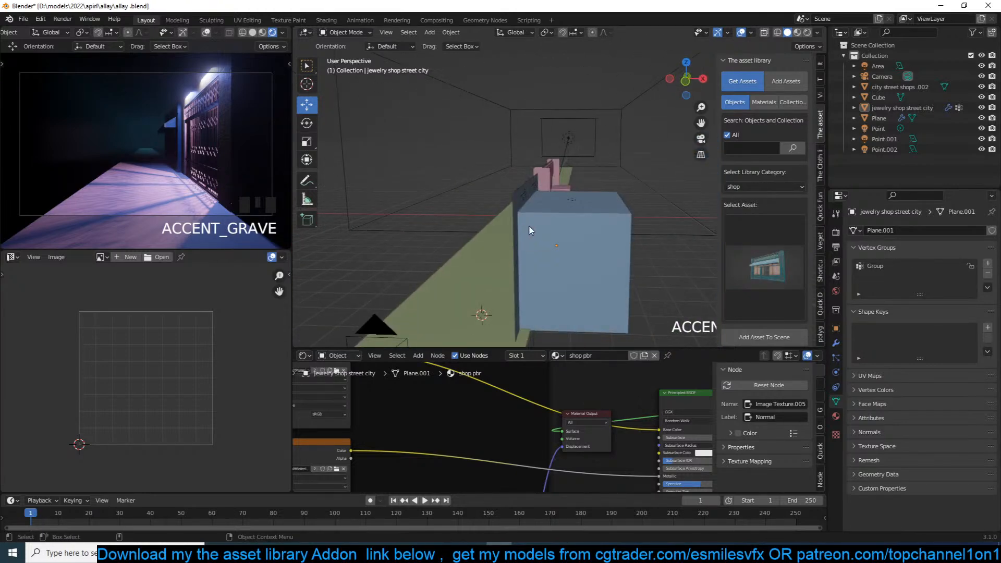
Step: Move the gated shop and the jewelry shop together along X, away from the ground strip's center
{"action": "left_click", "coordinate": [542, 244]}
{"action": "scroll", "coordinate": [565, 226], "scroll_direction": "down", "scroll_amount": 3}
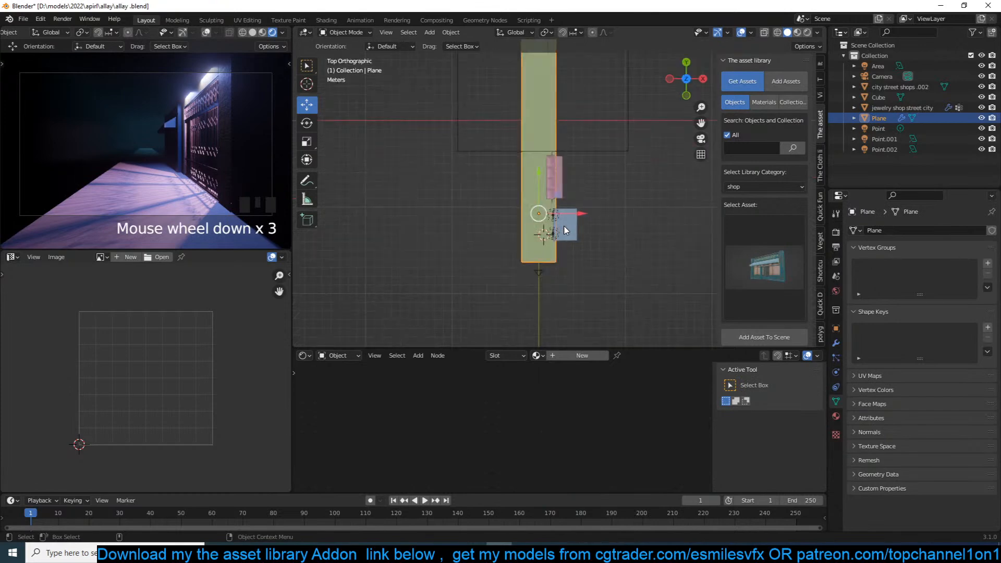
{"action": "scroll", "coordinate": [564, 226], "scroll_direction": "up", "scroll_amount": 3}
{"action": "left_click", "coordinate": [565, 226]}
{"action": "key", "text": "alt+z"}
{"action": "left_click", "coordinate": [560, 184], "text": "shift"}
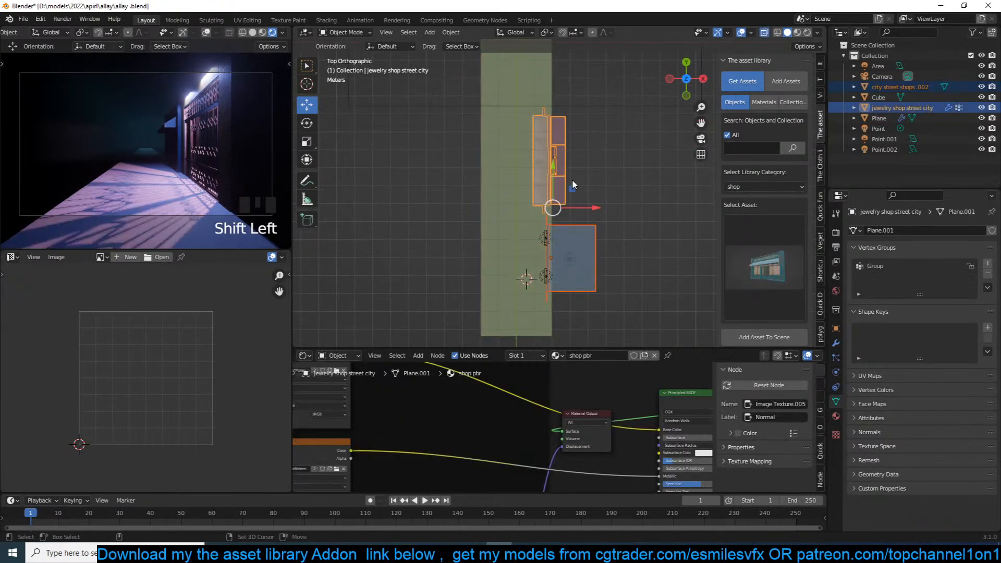
{"action": "left_click_drag", "start_coordinate": [594, 206], "coordinate": [624, 204]}
Step: Widen the ground plane along X until it reaches under both shop fronts
{"action": "left_click", "coordinate": [547, 212]}
{"action": "key", "text": "s"}
{"action": "key", "text": "x"}
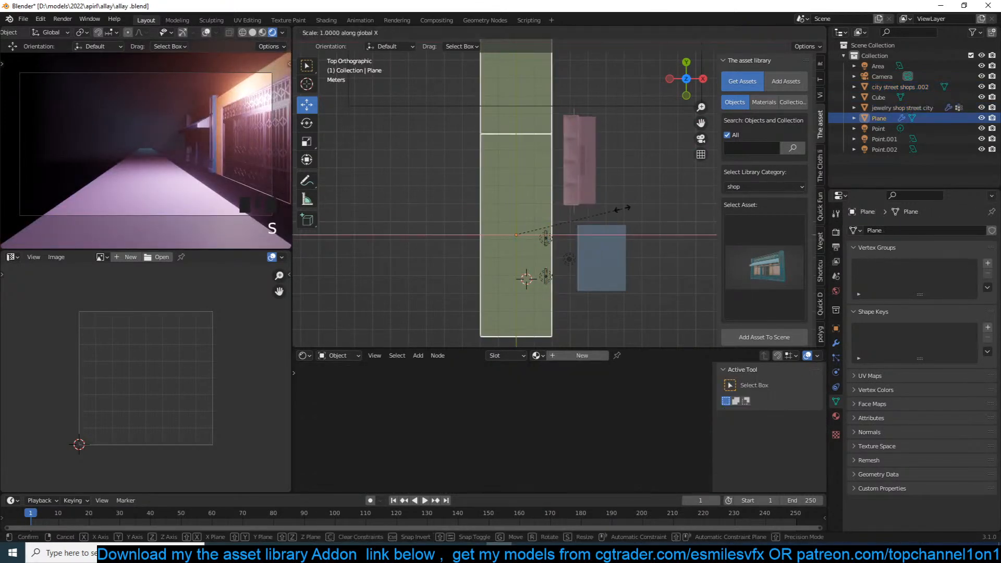
{"action": "left_click", "coordinate": [722, 199]}
{"action": "scroll", "coordinate": [627, 259], "scroll_direction": "up", "scroll_amount": 3}
{"action": "key", "text": "alt+a"}
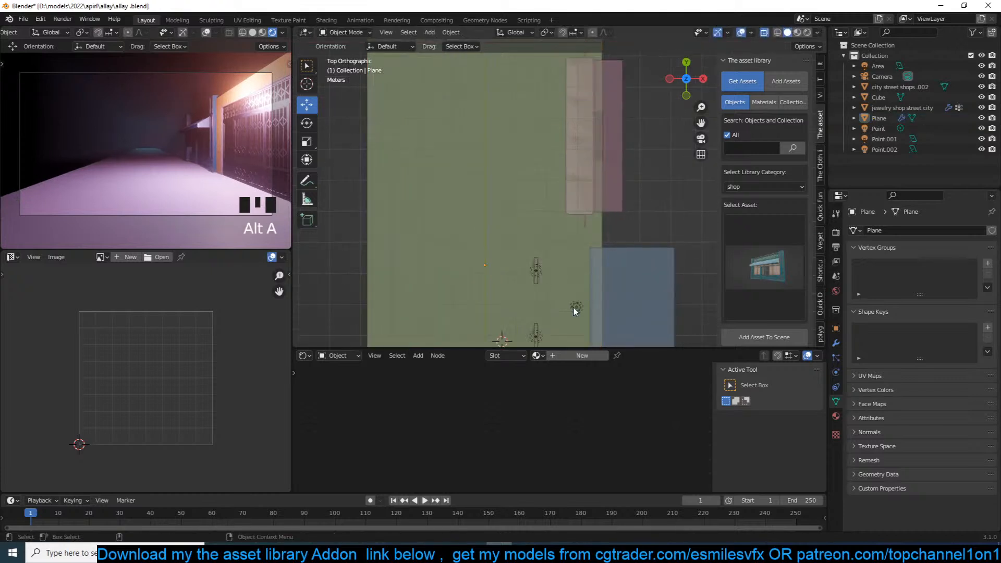
{"action": "left_click", "coordinate": [576, 308]}
{"action": "left_click", "coordinate": [536, 271], "text": "shift"}
{"action": "left_click", "coordinate": [572, 322], "text": "shift"}
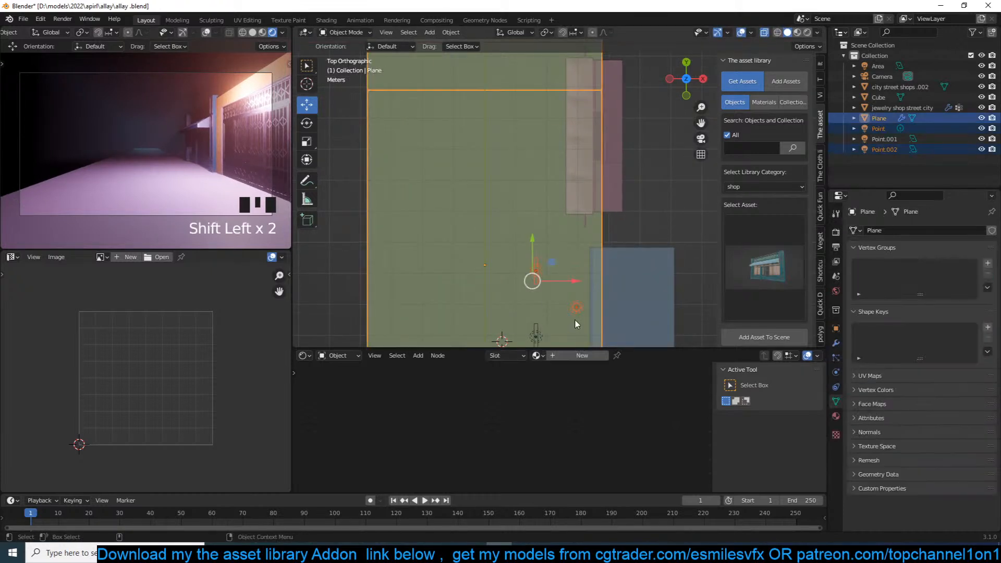
Step: Select the three shop lights in wireframe view and move them along X to line up with the gated shop
{"action": "middle_click_drag", "start_coordinate": [576, 321], "coordinate": [594, 258], "text": "shift"}
{"action": "key", "text": "alt+z"}
{"action": "left_click", "coordinate": [560, 271]}
{"action": "key", "text": "z"}
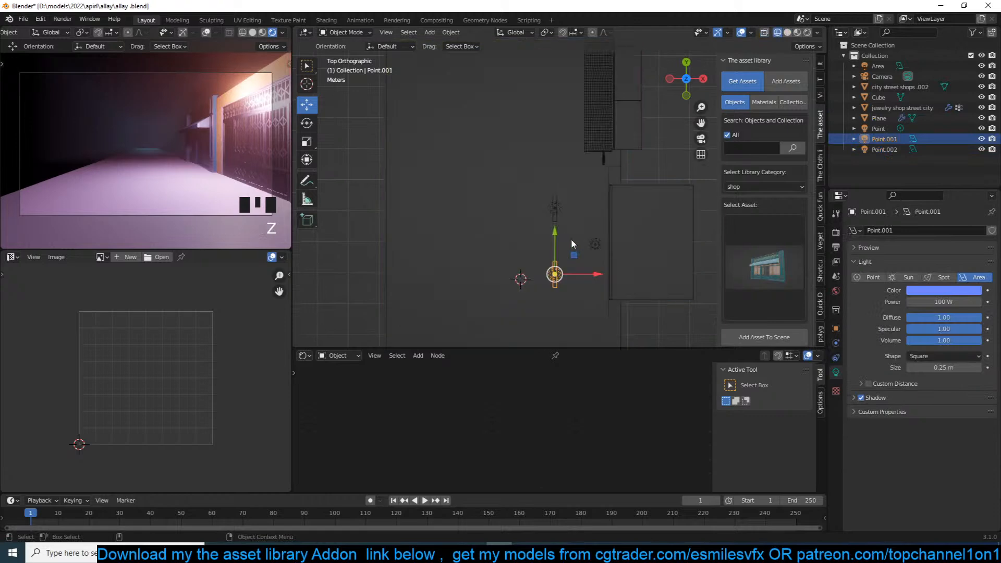
{"action": "left_click", "coordinate": [595, 244], "text": "shift"}
{"action": "left_click", "coordinate": [555, 209], "text": "shift"}
{"action": "left_click_drag", "start_coordinate": [611, 241], "coordinate": [572, 214]}
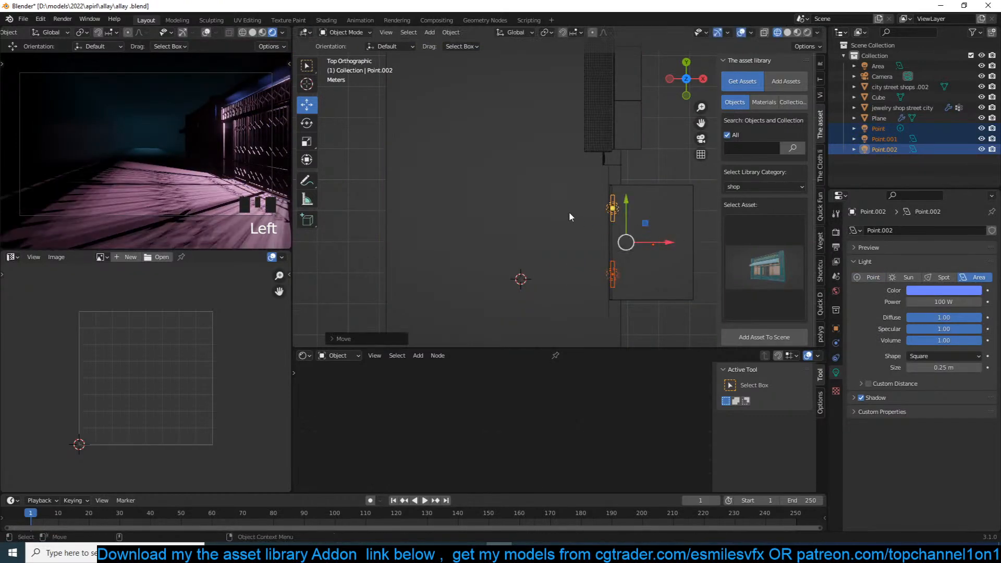
Step: Deselect the shop lights and save the file
{"action": "key", "text": "alt+a"}
{"action": "scroll", "coordinate": [568, 211], "scroll_direction": "down", "scroll_amount": 2}
{"action": "key", "text": "ctrl+s"}
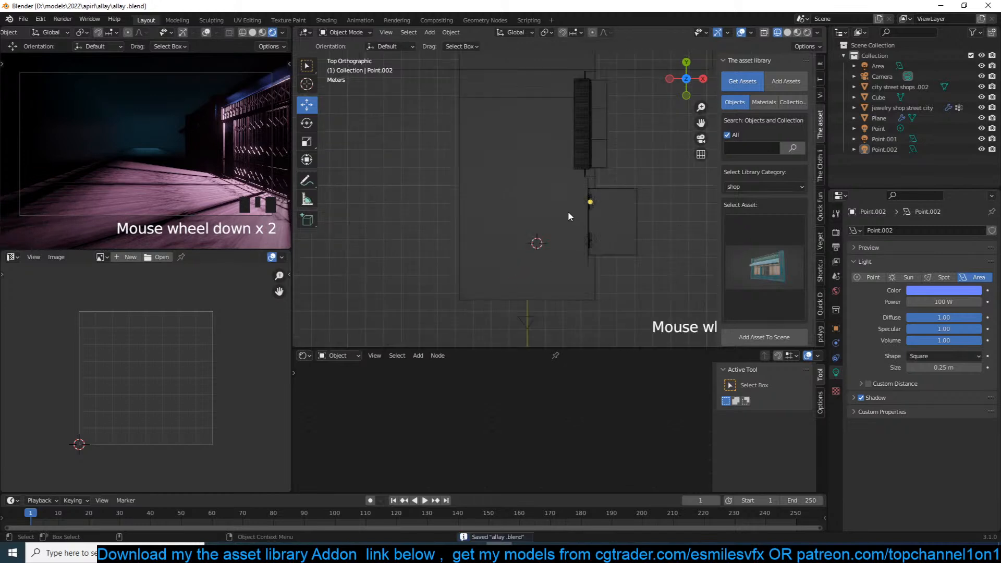
Step: Duplicate the light-blue area light at the far end of the alley and place the copy using the right side view
{"action": "middle_click_drag", "start_coordinate": [610, 192], "coordinate": [564, 144]}
{"action": "key", "text": "grave"}
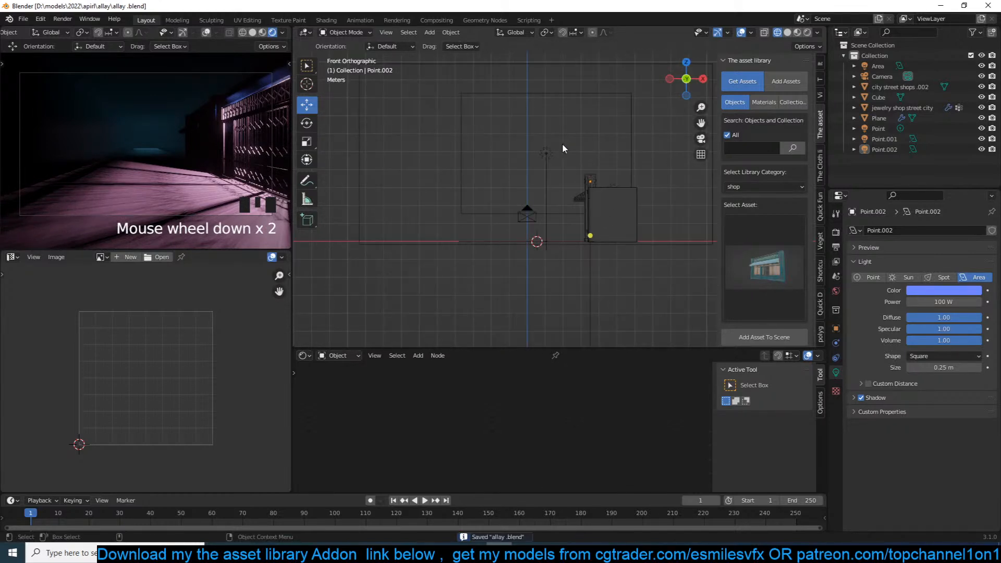
{"action": "left_click", "coordinate": [546, 154]}
{"action": "key", "text": "KP_3"}
{"action": "scroll", "coordinate": [594, 155], "scroll_direction": "down", "scroll_amount": 2}
{"action": "scroll", "coordinate": [594, 155], "scroll_direction": "down", "scroll_amount": 2}
{"action": "scroll", "coordinate": [572, 173], "scroll_direction": "up", "scroll_amount": 3}
{"action": "scroll", "coordinate": [590, 208], "scroll_direction": "down", "scroll_amount": 3}
{"action": "key", "text": "shift+d"}
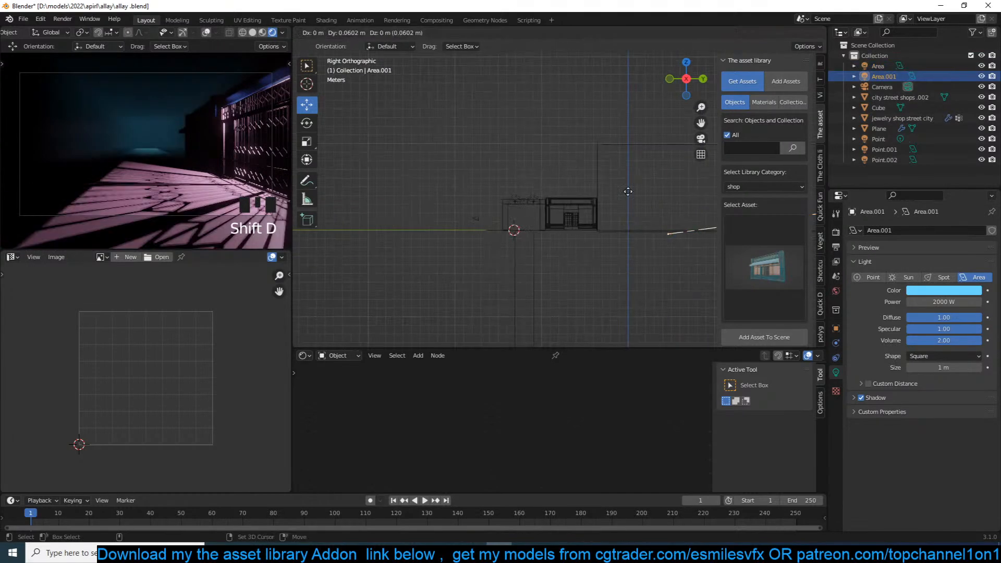
{"action": "left_click", "coordinate": [389, 140]}
Step: Clear the copied area light's rotation and move it back along the alley to above the shops
{"action": "key", "text": "r"}
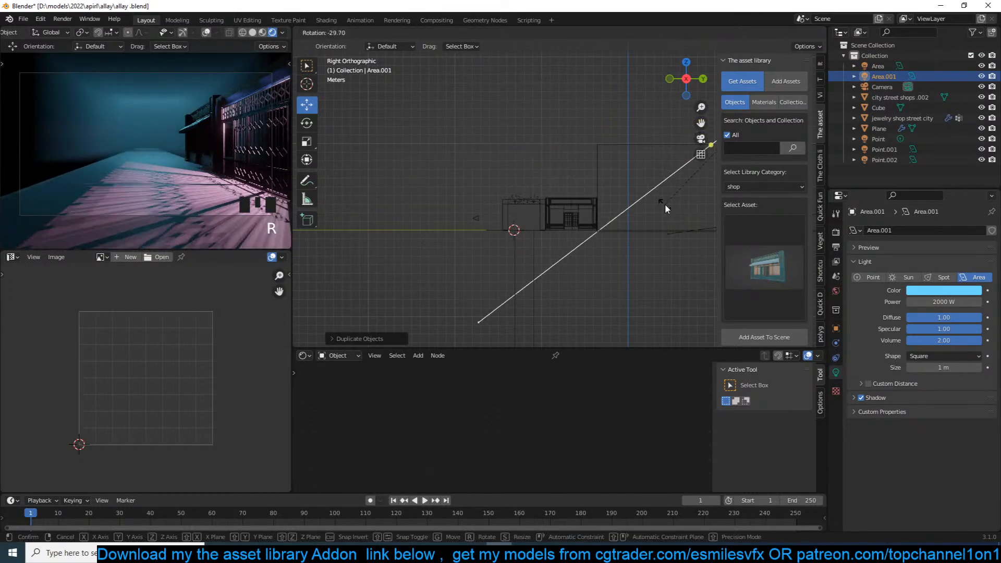
{"action": "right_click", "coordinate": [673, 254]}
{"action": "key", "text": "alt+r"}
{"action": "scroll", "coordinate": [673, 235], "scroll_direction": "down", "scroll_amount": 3}
{"action": "key", "text": "g"}
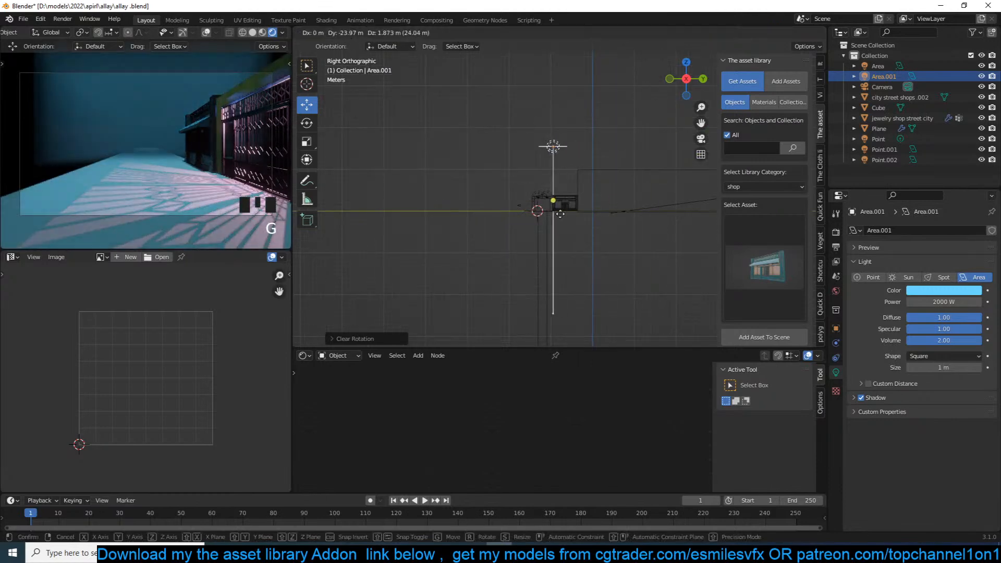
{"action": "left_click", "coordinate": [532, 214]}
Step: Tilt the copied area light toward the shops and reposition it high above the camera end of the alley
{"action": "scroll", "coordinate": [531, 214], "scroll_direction": "up", "scroll_amount": 4}
{"action": "key", "text": "r"}
{"action": "left_click", "coordinate": [611, 205]}
{"action": "key", "text": "g"}
{"action": "left_click", "coordinate": [646, 204]}
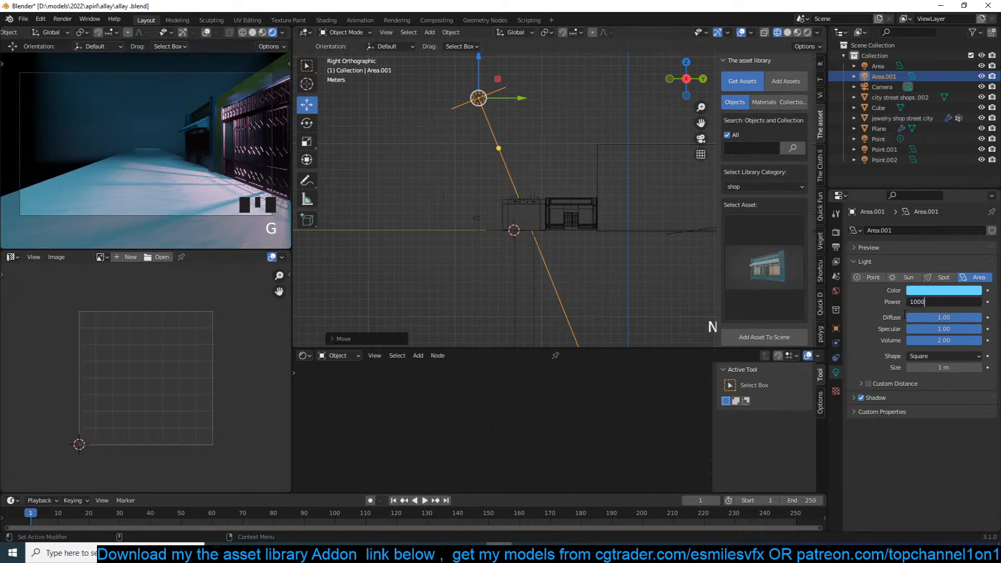
Step: Set the copied area light's power to 1000 W and its volume factor to 0, and save the file
{"action": "key", "text": "Return"}
{"action": "left_click_drag", "start_coordinate": [944, 341], "coordinate": [870, 341]}
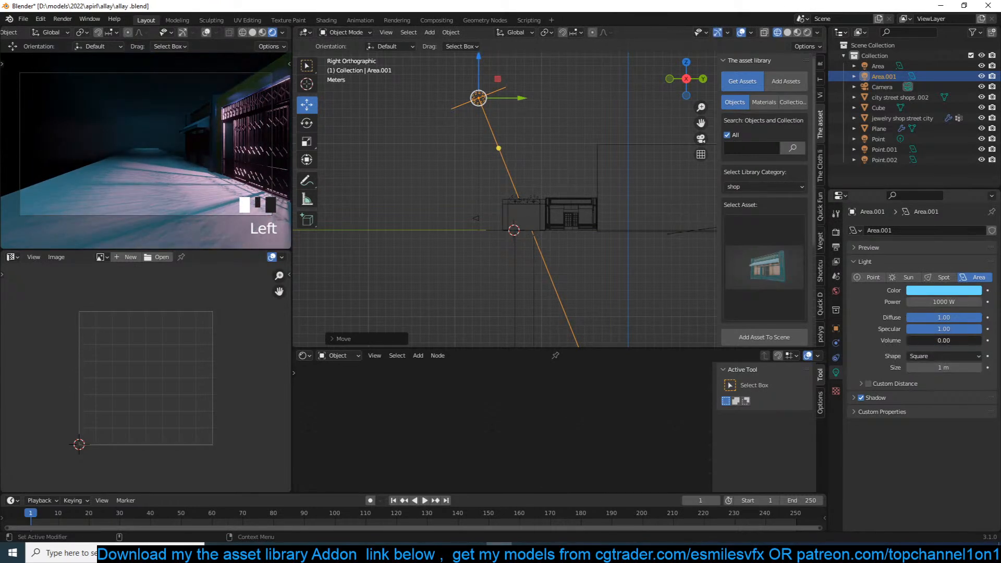
{"action": "left_click", "coordinate": [548, 215]}
{"action": "scroll", "coordinate": [560, 183], "scroll_direction": "up", "scroll_amount": 3}
{"action": "key", "text": "ctrl+s"}
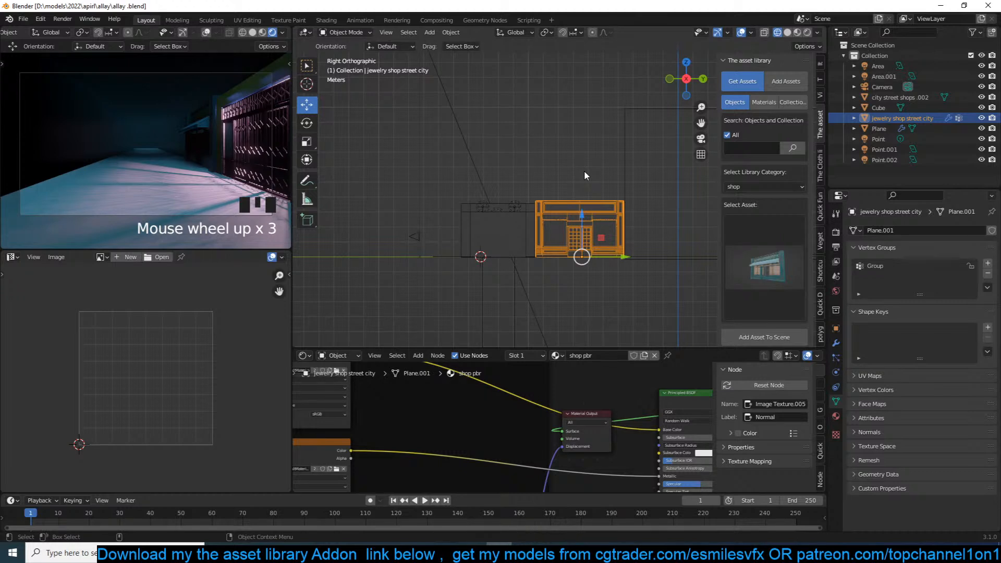
Step: Return to solid view, delete the Bevel modifier from the jewelry shop and check the gated shop for modifiers
{"action": "scroll", "coordinate": [585, 177], "scroll_direction": "up", "scroll_amount": 3}
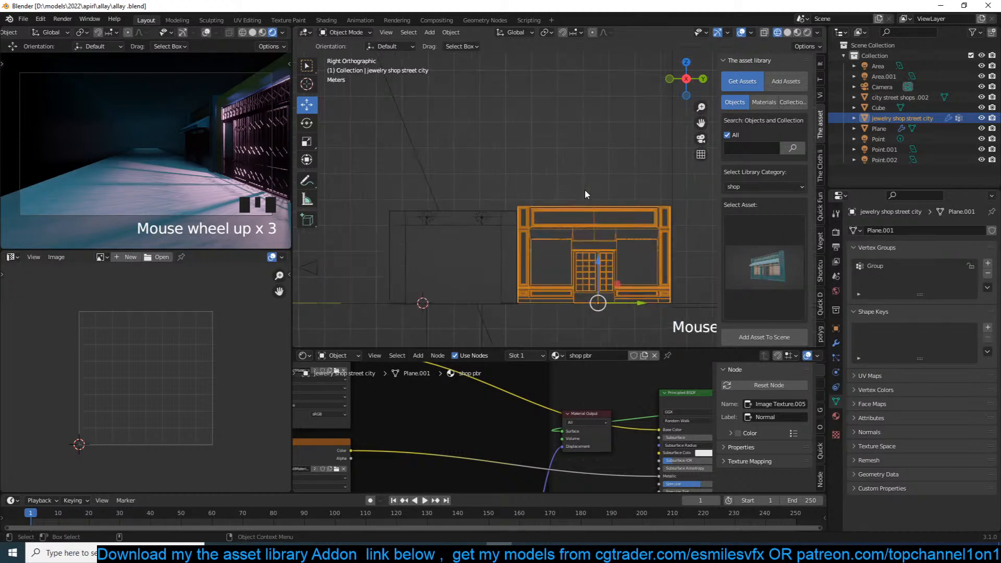
{"action": "left_click", "coordinate": [540, 158]}
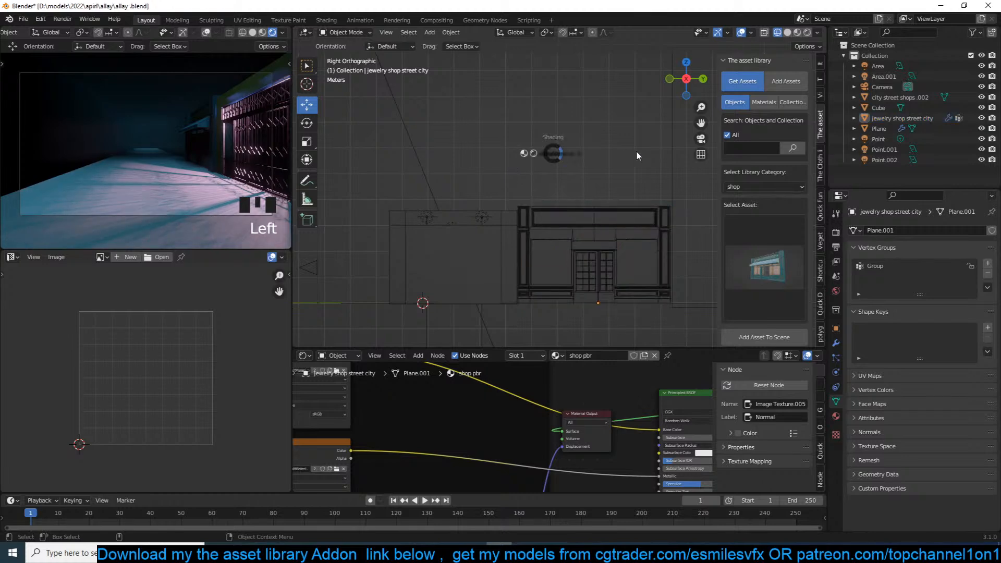
{"action": "key", "text": "z"}
{"action": "key", "text": "grave"}
{"action": "key", "text": "ctrl+s"}
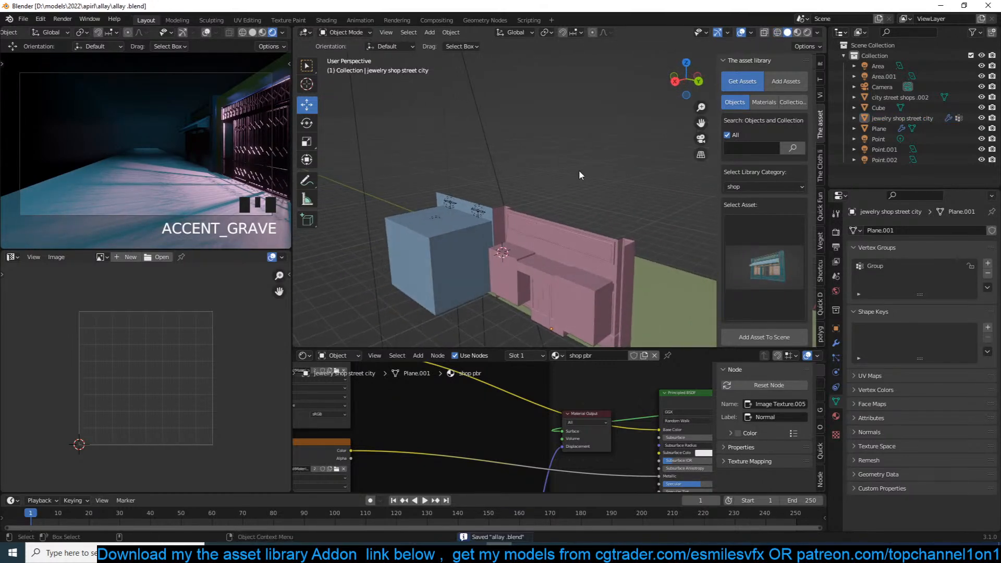
{"action": "left_click", "coordinate": [563, 255]}
{"action": "left_click", "coordinate": [837, 343]}
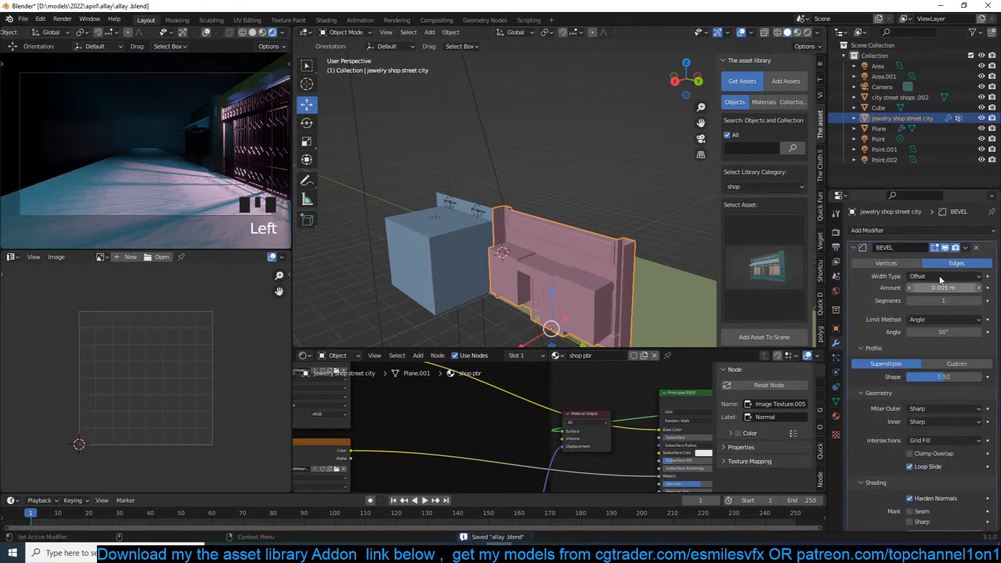
{"action": "left_click", "coordinate": [977, 248]}
{"action": "left_click", "coordinate": [449, 266]}
{"action": "left_click", "coordinate": [448, 266]}
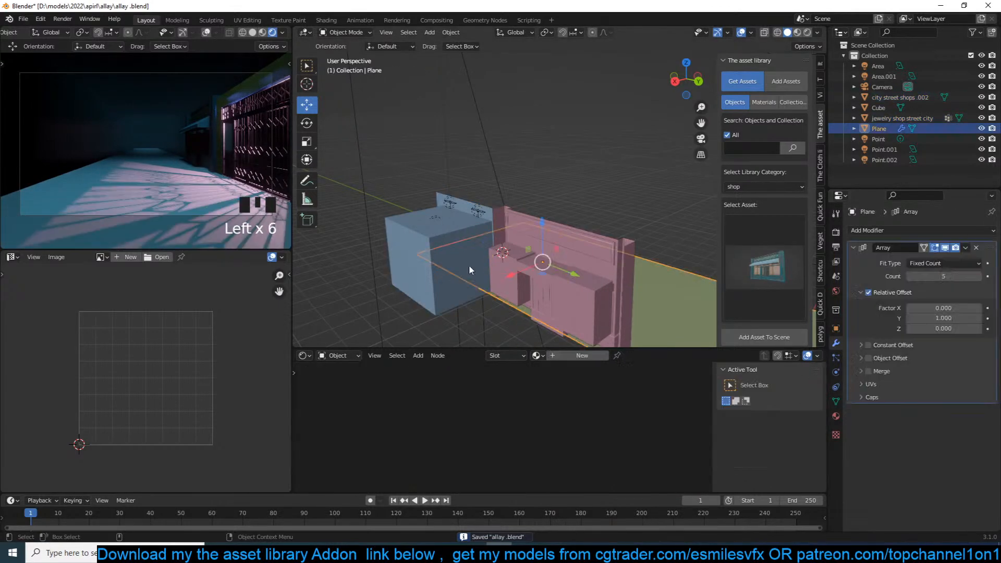
{"action": "left_click", "coordinate": [476, 254]}
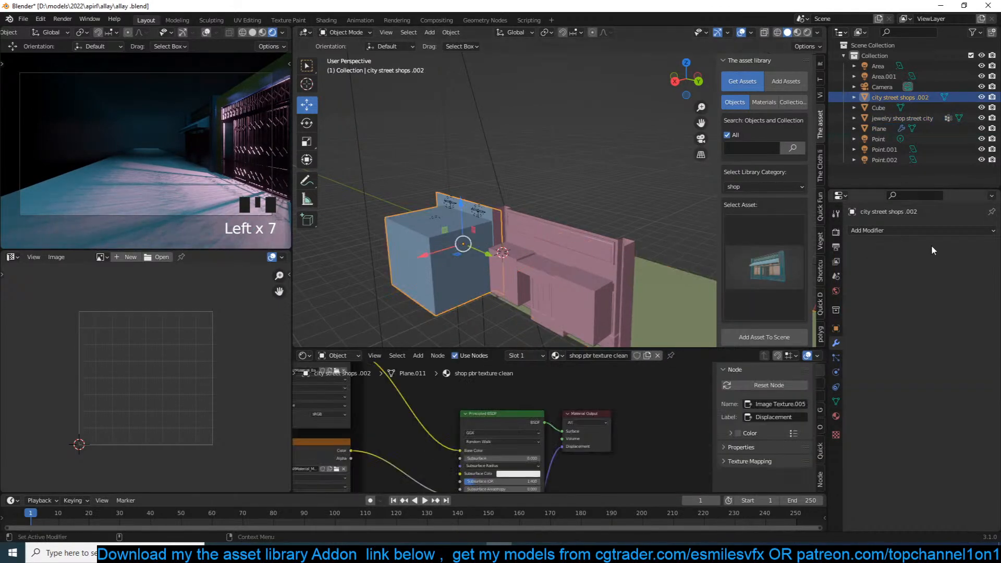
Step: Select the two area lights above the gated shop and shift them in front of its facade
{"action": "left_click", "coordinate": [470, 211]}
{"action": "left_click", "coordinate": [449, 202], "text": "shift"}
{"action": "left_click_drag", "start_coordinate": [434, 218], "coordinate": [433, 214]}
{"action": "key", "text": "KP_Decimal"}
{"action": "middle_click_drag", "start_coordinate": [483, 192], "coordinate": [350, 175]}
{"action": "scroll", "coordinate": [449, 185], "scroll_direction": "up", "scroll_amount": 7}
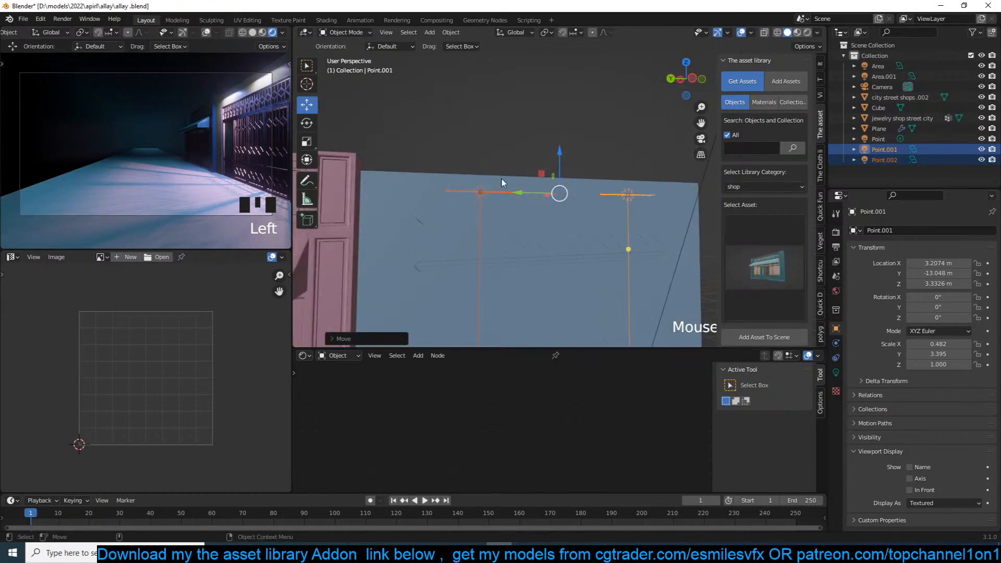
Step: Lower the two area lights about 0.37 m along Z to the top of the gate frame and save the file
{"action": "middle_click_drag", "start_coordinate": [496, 185], "coordinate": [556, 149]}
{"action": "key", "text": "g"}
{"action": "key", "text": "z"}
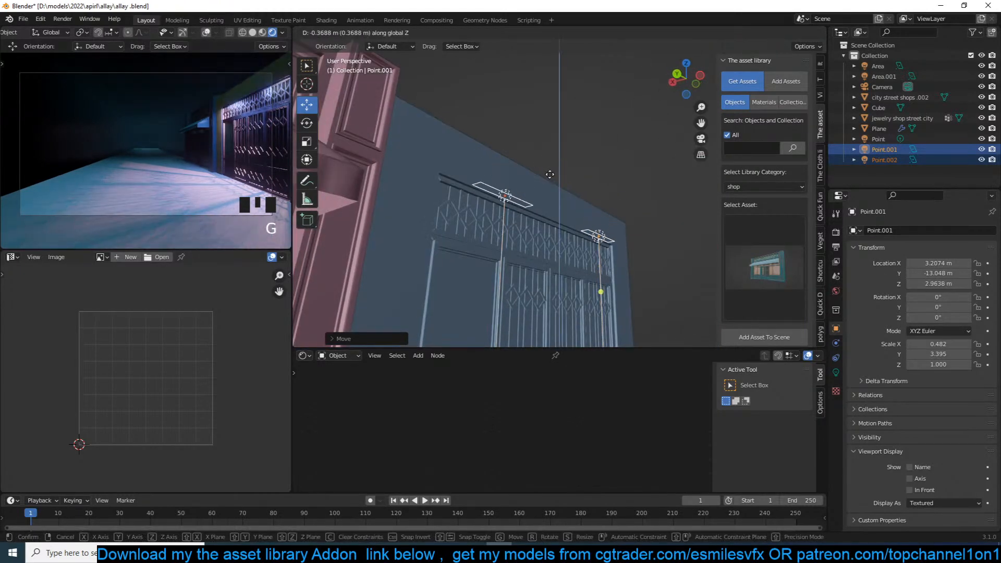
{"action": "left_click", "coordinate": [550, 174]}
{"action": "left_click", "coordinate": [592, 164]}
{"action": "scroll", "coordinate": [592, 164], "scroll_direction": "down", "scroll_amount": 2}
{"action": "middle_click_drag", "start_coordinate": [593, 164], "coordinate": [568, 67]}
{"action": "key", "text": "ctrl+s"}
Step: Separate the panes behind the gated shop's grilles, the display window and the upper strip into their own object
{"action": "middle_click_drag", "start_coordinate": [569, 136], "coordinate": [604, 150]}
{"action": "left_click", "coordinate": [558, 209]}
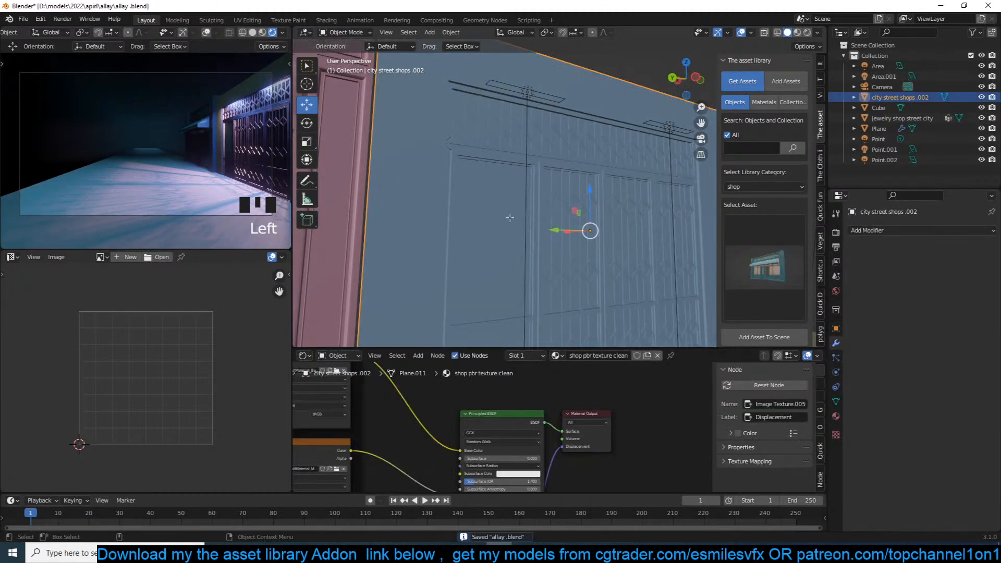
{"action": "key", "text": "Tab"}
{"action": "key", "text": "grave"}
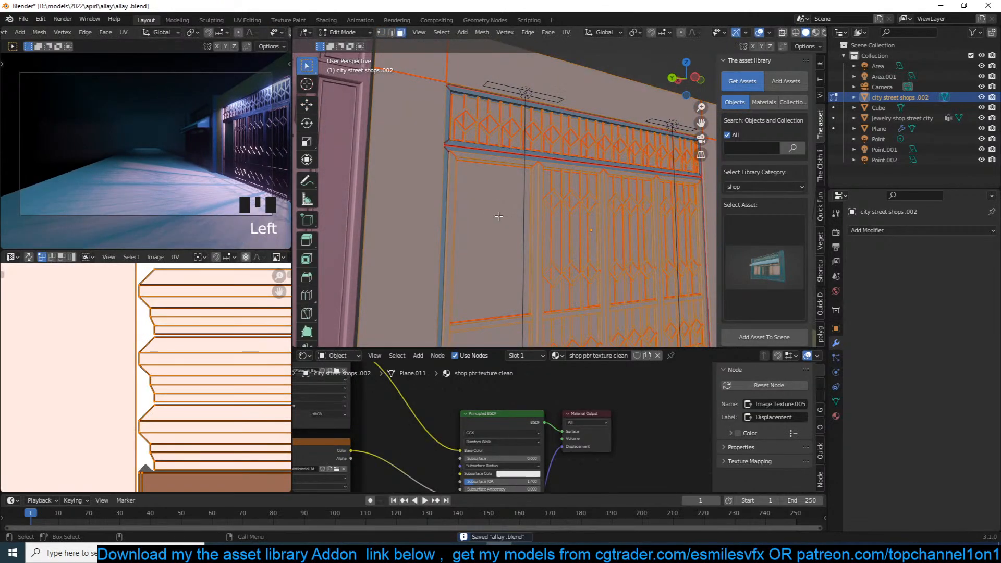
{"action": "left_click", "coordinate": [500, 218]}
{"action": "middle_click_drag", "start_coordinate": [608, 269], "coordinate": [578, 224]}
{"action": "left_click", "coordinate": [554, 255], "text": "shift"}
{"action": "left_click", "coordinate": [663, 230], "text": "shift"}
{"action": "left_click", "coordinate": [604, 223], "text": "shift"}
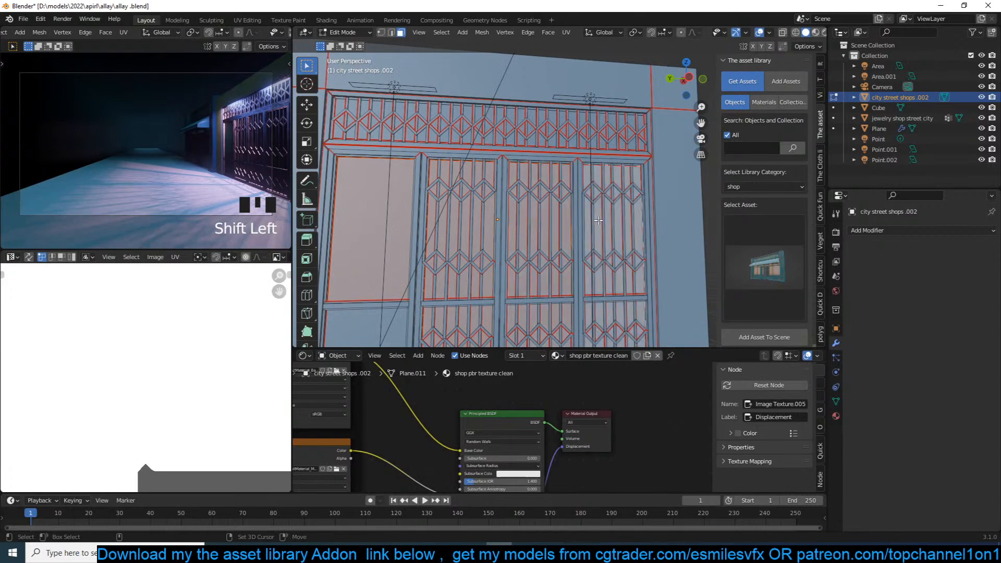
{"action": "middle_click_drag", "start_coordinate": [557, 241], "coordinate": [586, 215], "text": "shift"}
{"action": "key", "text": "1"}
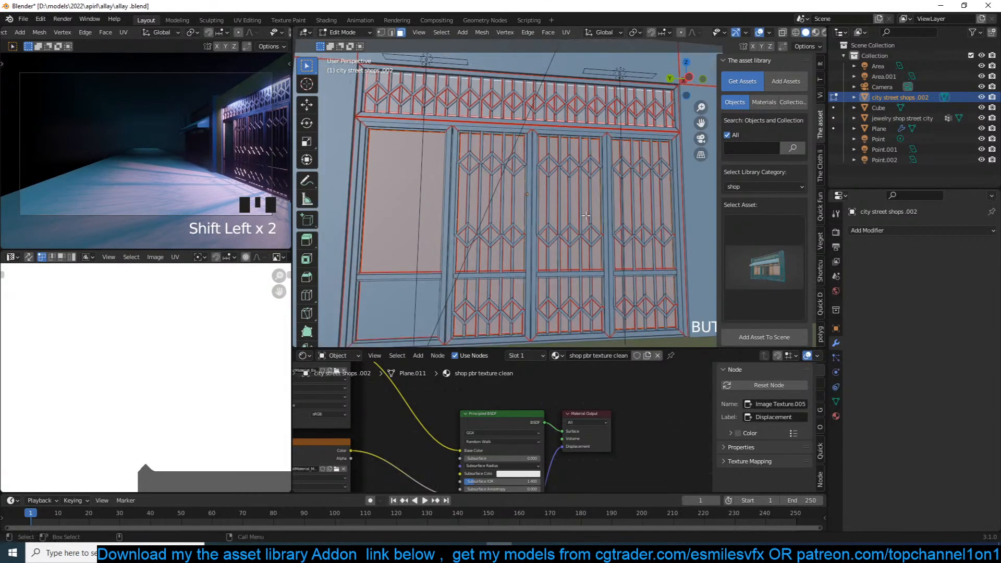
{"action": "key", "text": "ctrl+l"}
{"action": "key", "text": "p"}
{"action": "left_click", "coordinate": [587, 214]}
{"action": "key", "text": "Tab"}
Step: Set the blend mode of the gated shop's material to Opaque
{"action": "left_click", "coordinate": [410, 202]}
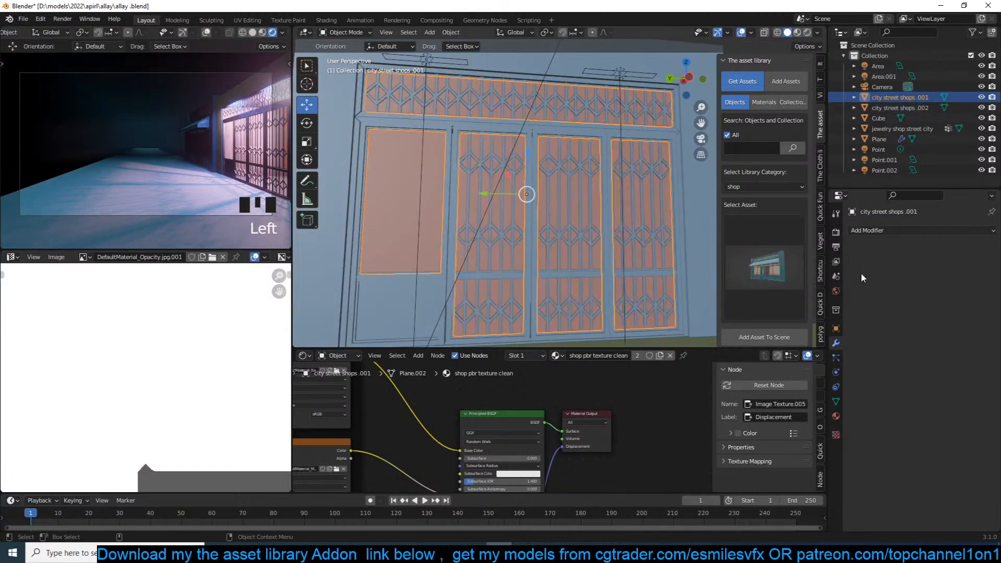
{"action": "left_click", "coordinate": [689, 193]}
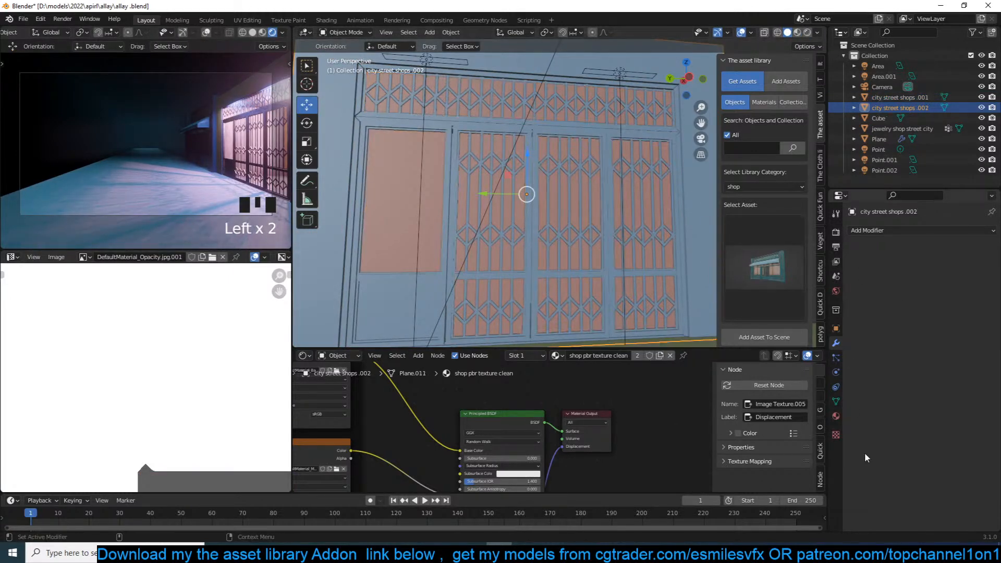
{"action": "left_click", "coordinate": [836, 415]}
{"action": "scroll", "coordinate": [918, 458], "scroll_direction": "down", "scroll_amount": 15}
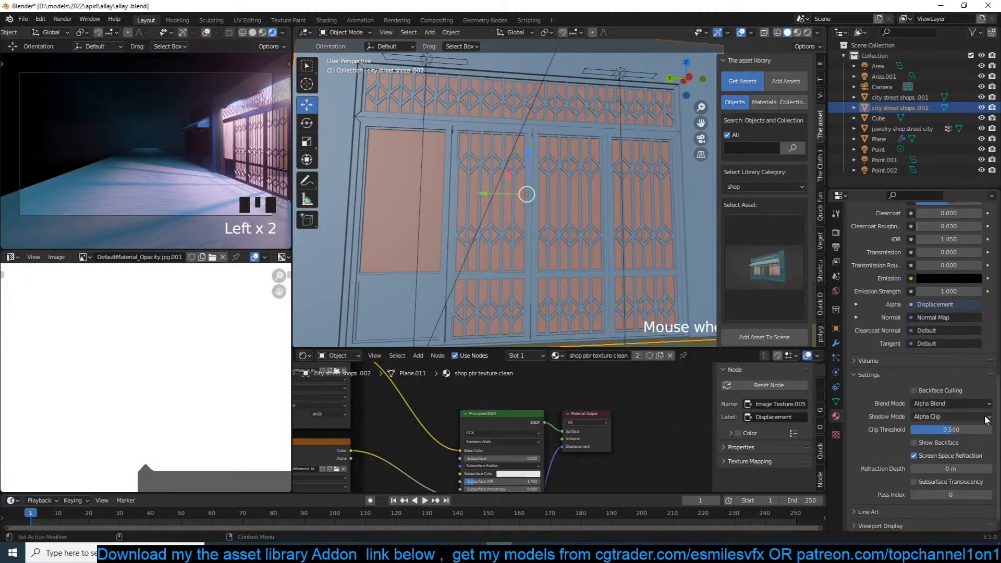
{"action": "left_click", "coordinate": [970, 404]}
{"action": "left_click", "coordinate": [925, 416]}
Step: Set the pane material's shadow mode to None and its blend mode to Alpha Blend, and save the file
{"action": "left_click", "coordinate": [584, 240]}
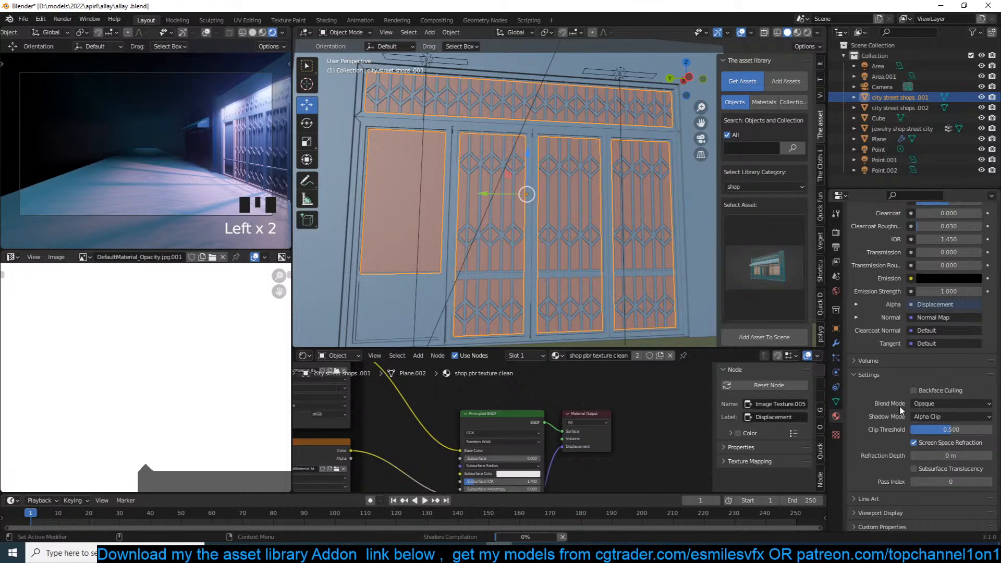
{"action": "scroll", "coordinate": [599, 295], "scroll_direction": "down", "scroll_amount": 2}
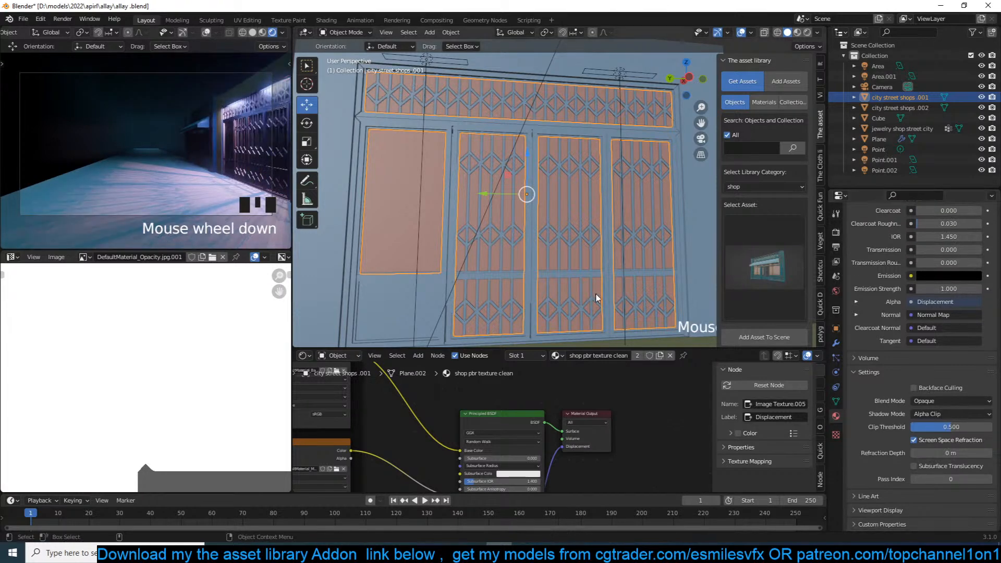
{"action": "left_click", "coordinate": [956, 412]}
{"action": "left_click", "coordinate": [944, 427]}
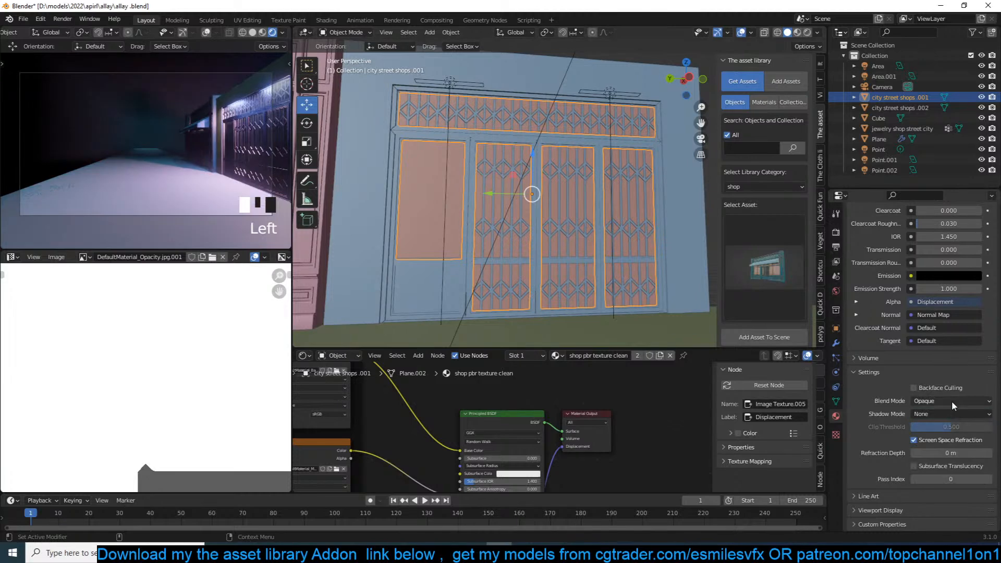
{"action": "left_click", "coordinate": [953, 400]}
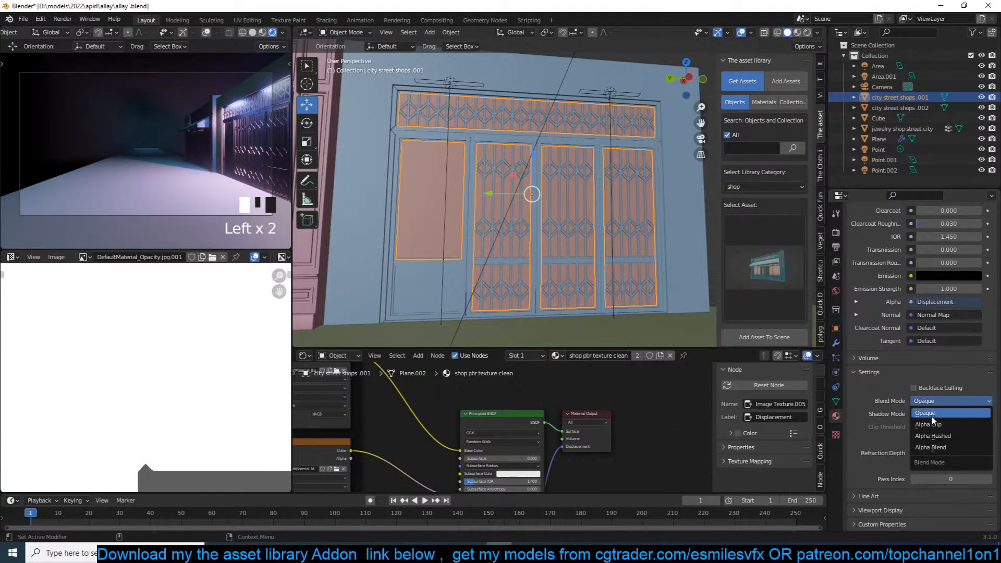
{"action": "left_click", "coordinate": [933, 448]}
{"action": "scroll", "coordinate": [571, 227], "scroll_direction": "down", "scroll_amount": 3}
{"action": "mouse_move", "coordinate": [572, 228]}
{"action": "middle_mouse_down"}
{"action": "mouse_move", "coordinate": [515, 239]}
{"action": "mouse_move", "coordinate": [503, 217]}
{"action": "mouse_move", "coordinate": [541, 182]}
{"action": "mouse_move", "coordinate": [486, 211]}
{"action": "middle_mouse_up"}
{"action": "scroll", "coordinate": [515, 238], "scroll_direction": "up", "scroll_amount": 2}
{"action": "key", "text": "ctrl+s"}
Step: Select the pink point light inside the gated shop in front wireframe view and lower it slightly along Z
{"action": "key", "text": "KP_1"}
{"action": "key", "text": "z"}
{"action": "left_click", "coordinate": [404, 210]}
{"action": "scroll", "coordinate": [526, 205], "scroll_direction": "up", "scroll_amount": 3}
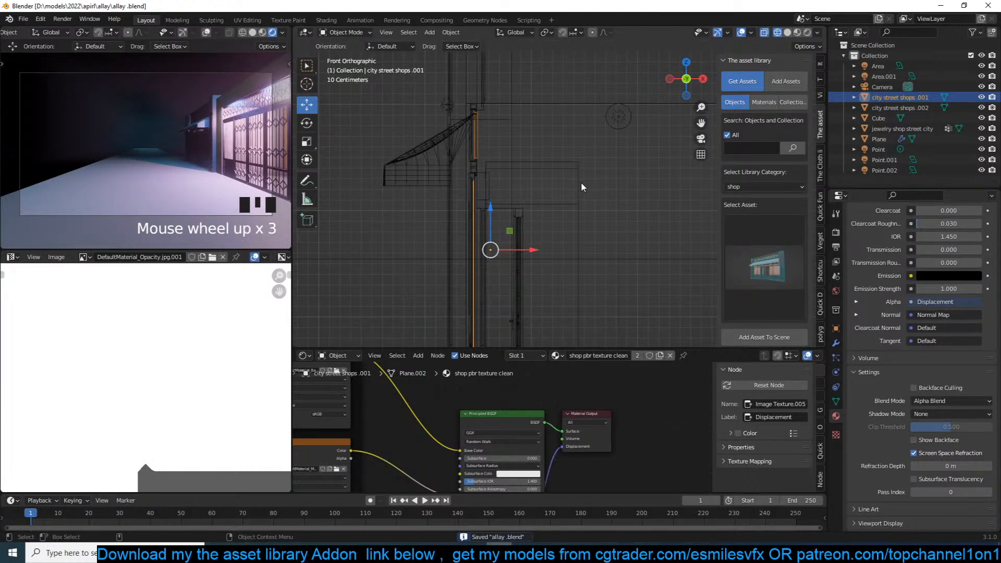
{"action": "left_click", "coordinate": [617, 117]}
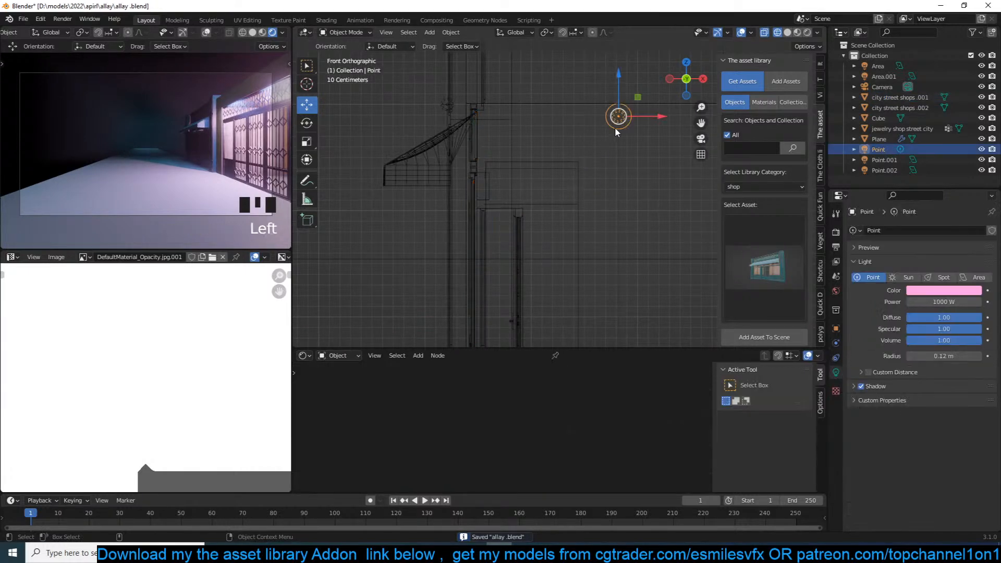
{"action": "key", "text": "g"}
{"action": "key", "text": "z"}
{"action": "left_click", "coordinate": [616, 146]}
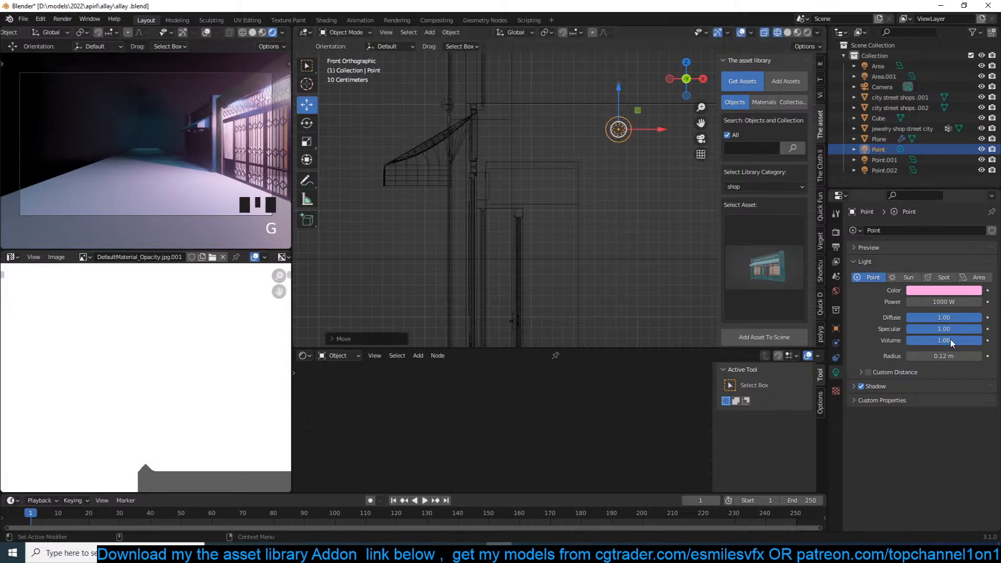
Step: Set the point light's power to 200 W and try light blue before giving it a warm orange color
{"action": "left_click", "coordinate": [942, 302]}
{"action": "type", "text": "200"}
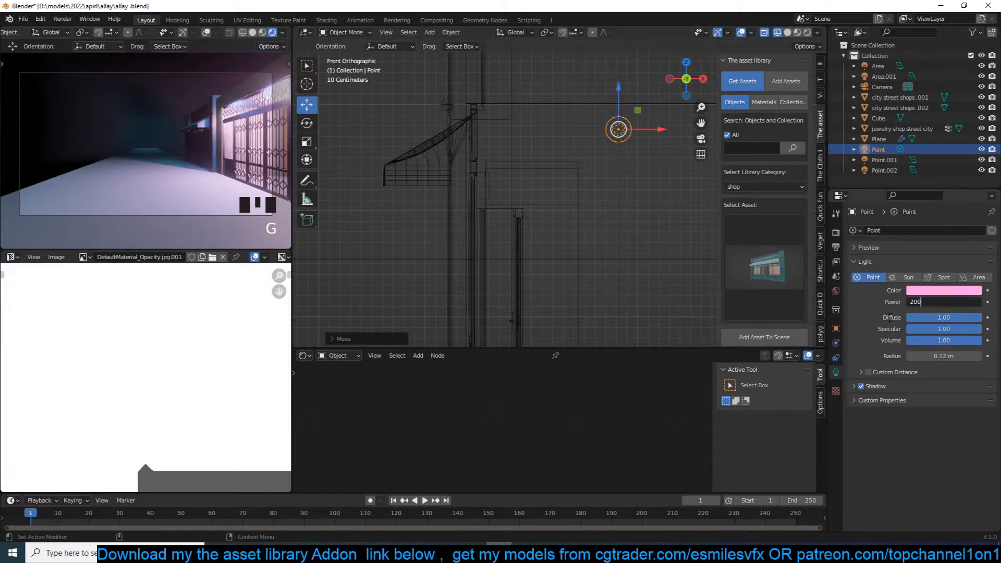
{"action": "left_click", "coordinate": [891, 317]}
{"action": "left_click", "coordinate": [941, 291]}
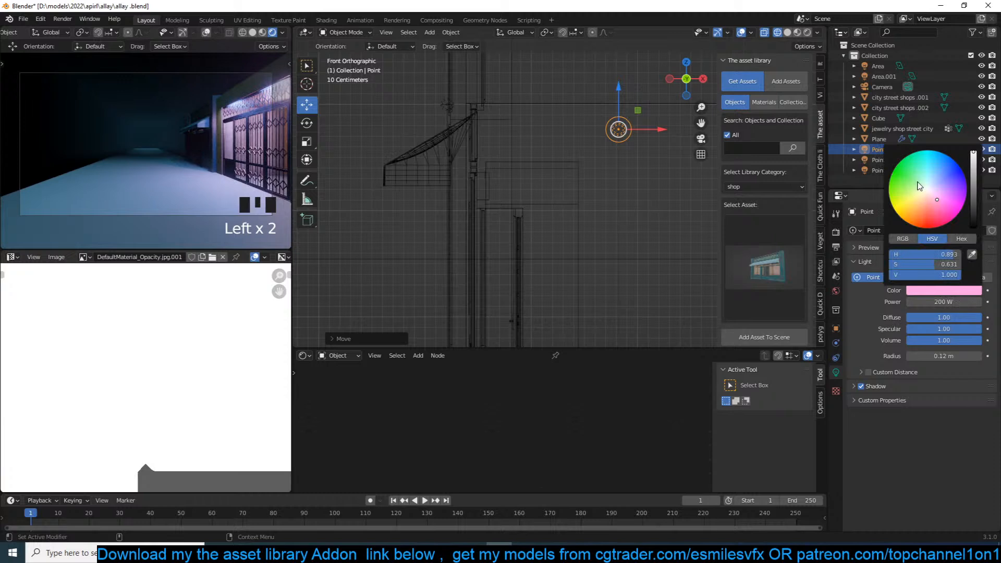
{"action": "mouse_move", "coordinate": [937, 200]}
{"action": "left_mouse_down"}
{"action": "mouse_move", "coordinate": [928, 183]}
{"action": "mouse_move", "coordinate": [938, 172]}
{"action": "left_mouse_up"}
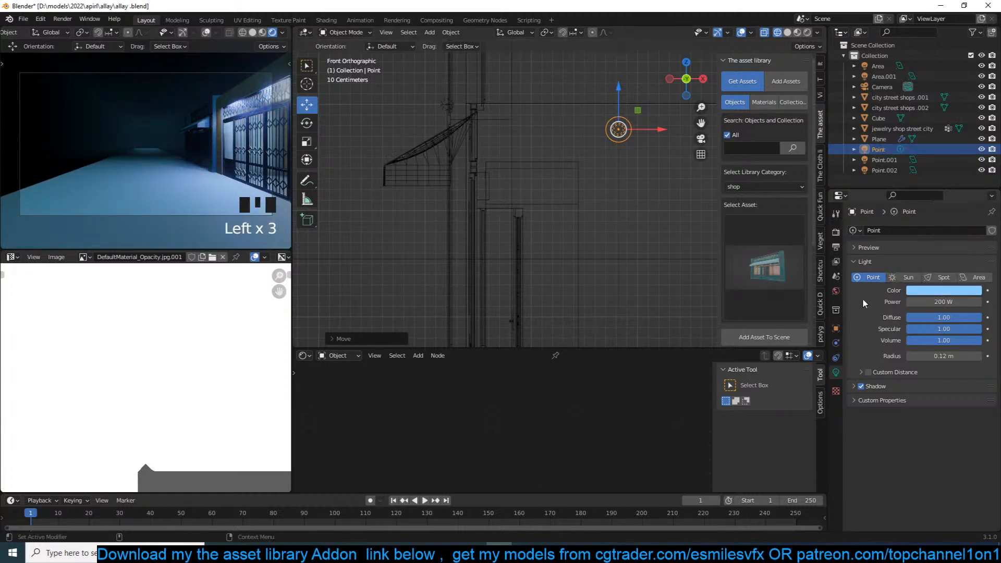
{"action": "left_click", "coordinate": [934, 293]}
{"action": "left_click", "coordinate": [919, 213]}
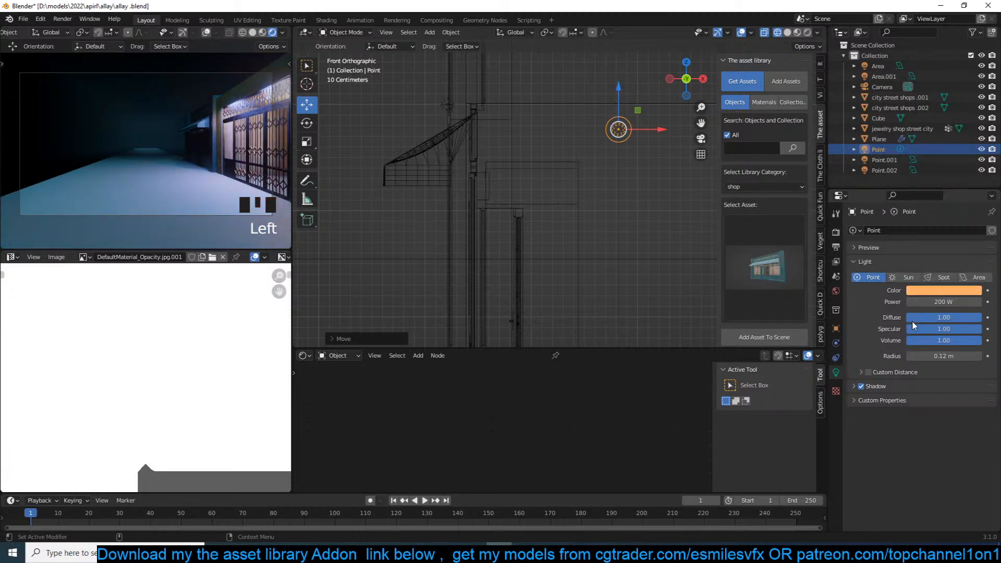
Step: Set the power of the warm orange point light to 50 W
{"action": "left_click", "coordinate": [948, 302]}
{"action": "type", "text": "10"}
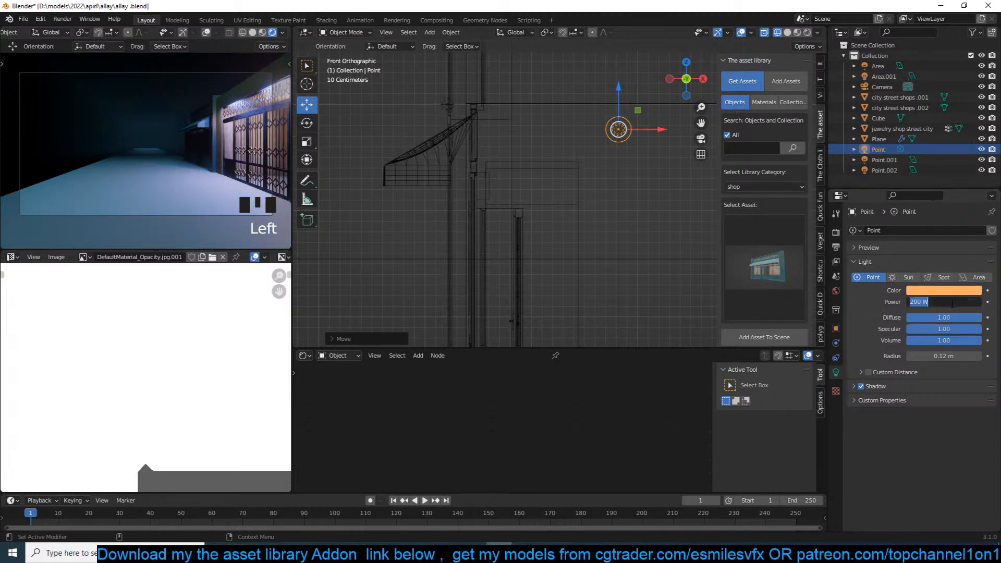
{"action": "key", "text": "Return"}
{"action": "left_click", "coordinate": [937, 303]}
{"action": "left_click", "coordinate": [908, 315]}
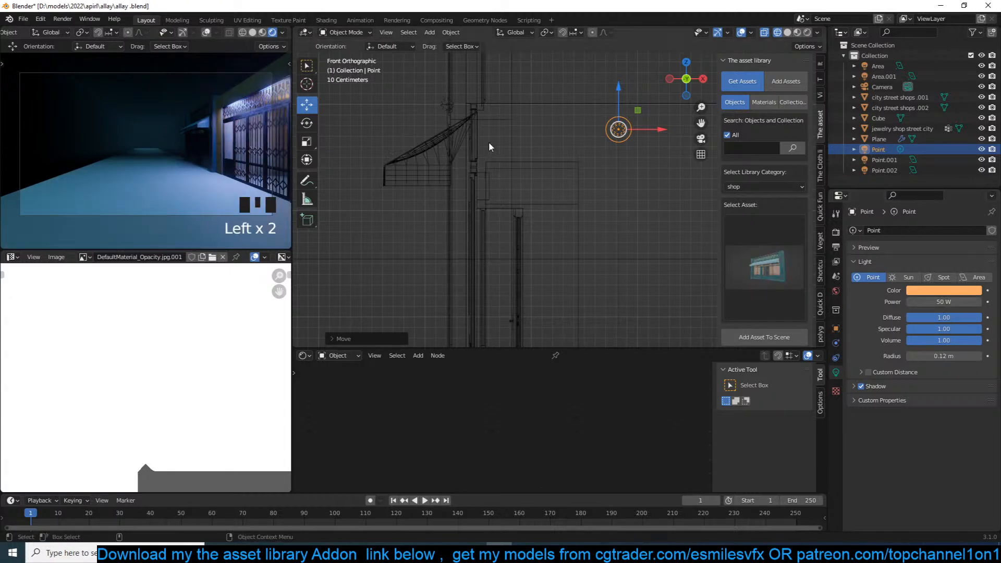
Step: Set the power of the blue area light above the gated shop's shutters to 20 W and save the file
{"action": "scroll", "coordinate": [487, 141], "scroll_direction": "down", "scroll_amount": 1}
{"action": "middle_click_drag", "start_coordinate": [496, 165], "coordinate": [586, 181]}
{"action": "key", "text": "z"}
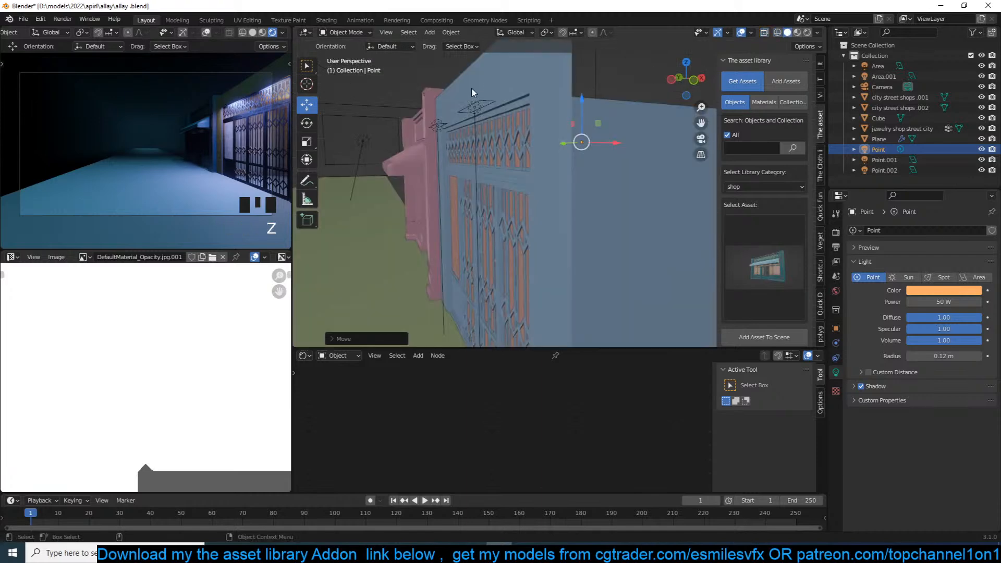
{"action": "left_click", "coordinate": [473, 103]}
{"action": "left_click", "coordinate": [936, 303]}
{"action": "type", "text": "10"}
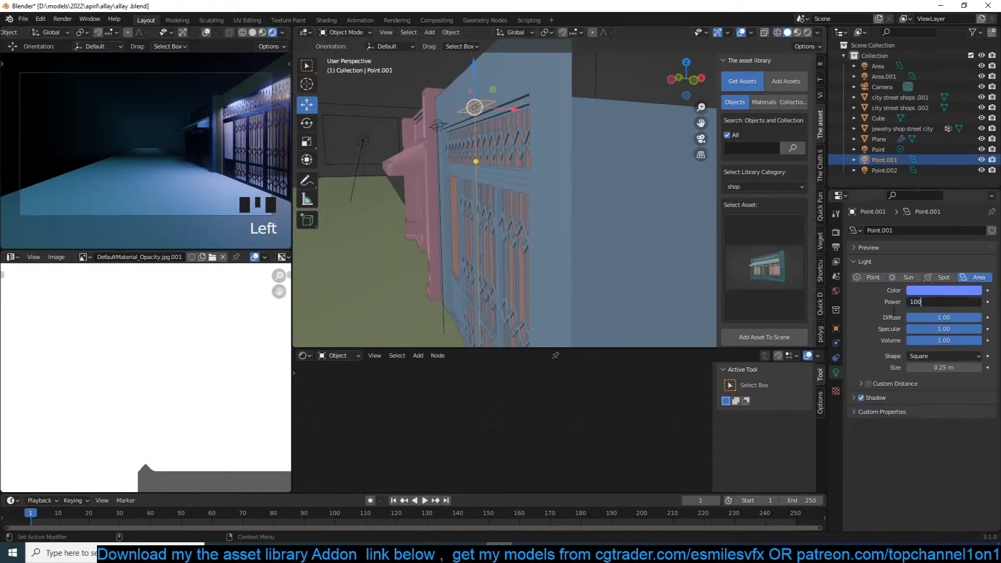
{"action": "left_click", "coordinate": [896, 312]}
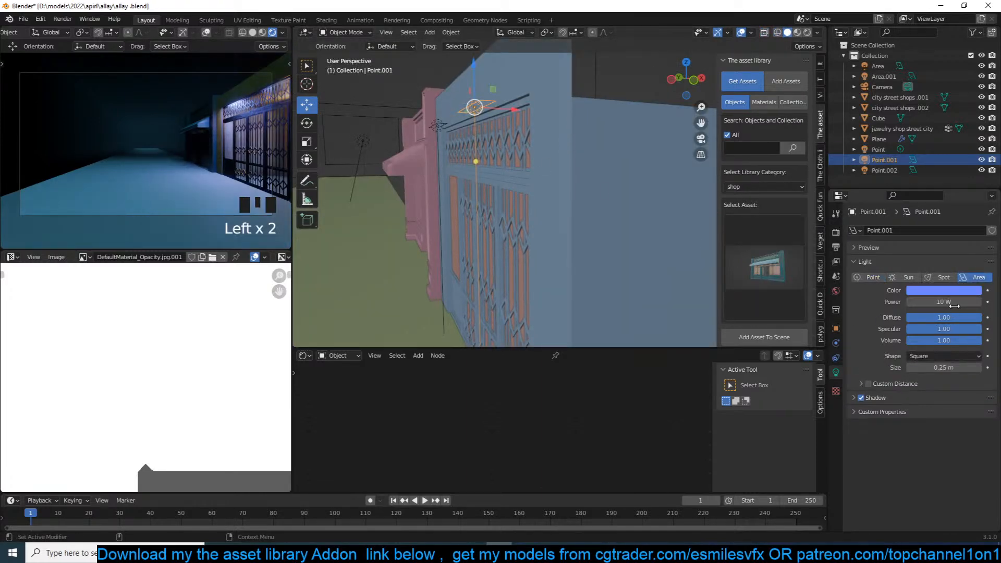
{"action": "left_click", "coordinate": [954, 303]}
{"action": "type", "text": "20"}
{"action": "left_click", "coordinate": [885, 317]}
{"action": "scroll", "coordinate": [555, 189], "scroll_direction": "down", "scroll_amount": 3}
{"action": "key", "text": "ctrl+s"}
Step: Try contact shadows on the blue area light above the gated shop, viewing it in right wireframe view
{"action": "key", "text": "alt+a"}
{"action": "scroll", "coordinate": [450, 245], "scroll_direction": "down", "scroll_amount": 2}
{"action": "left_click", "coordinate": [473, 245]}
{"action": "key", "text": "grave"}
{"action": "left_click", "coordinate": [592, 131]}
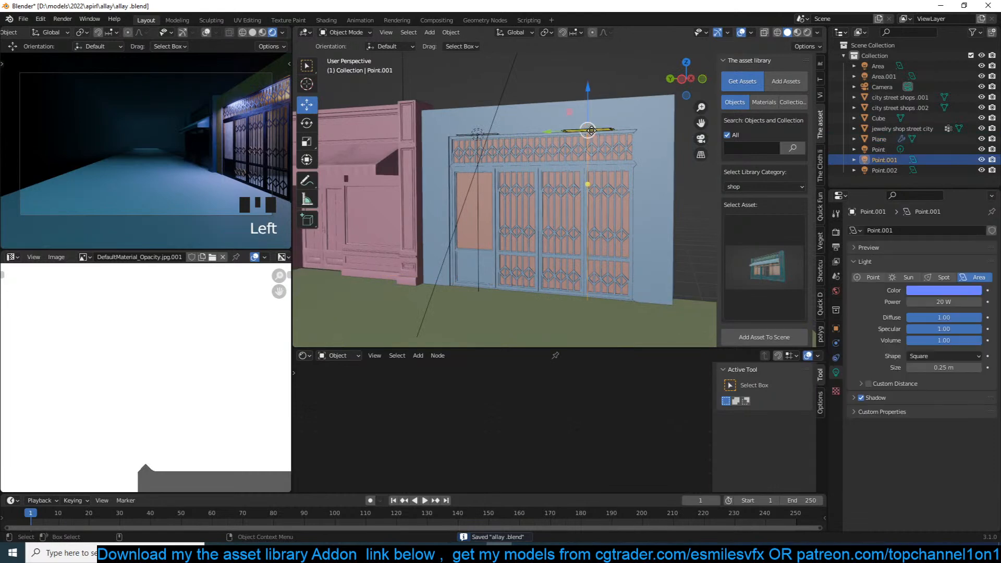
{"action": "key", "text": "KP_3"}
{"action": "scroll", "coordinate": [593, 134], "scroll_direction": "up", "scroll_amount": 3}
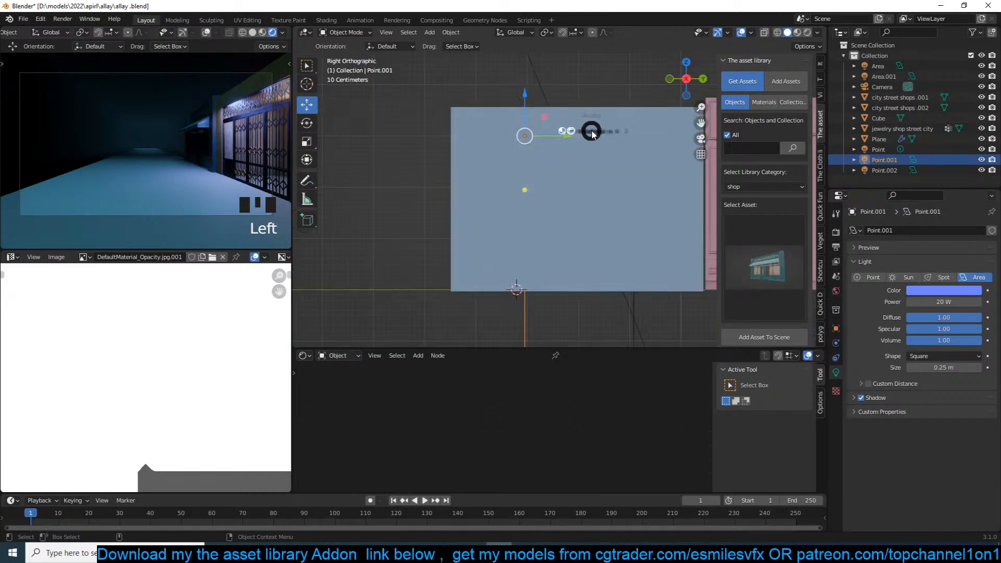
{"action": "key", "text": "z"}
{"action": "left_click", "coordinate": [854, 397]}
{"action": "left_click", "coordinate": [869, 441]}
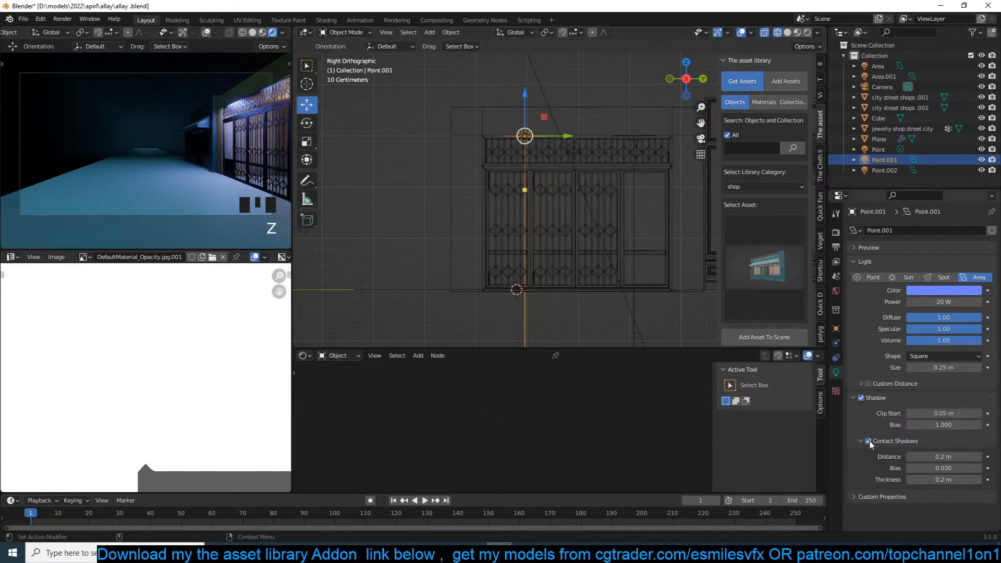
{"action": "left_click", "coordinate": [869, 442]}
Step: Make a linked duplicate of the blue area light and position it under the neighbouring shop's awning, using right and front views
{"action": "middle_click_drag", "start_coordinate": [595, 247], "coordinate": [500, 261], "text": "shift"}
{"action": "middle_click_drag", "start_coordinate": [468, 206], "coordinate": [365, 234], "text": "shift"}
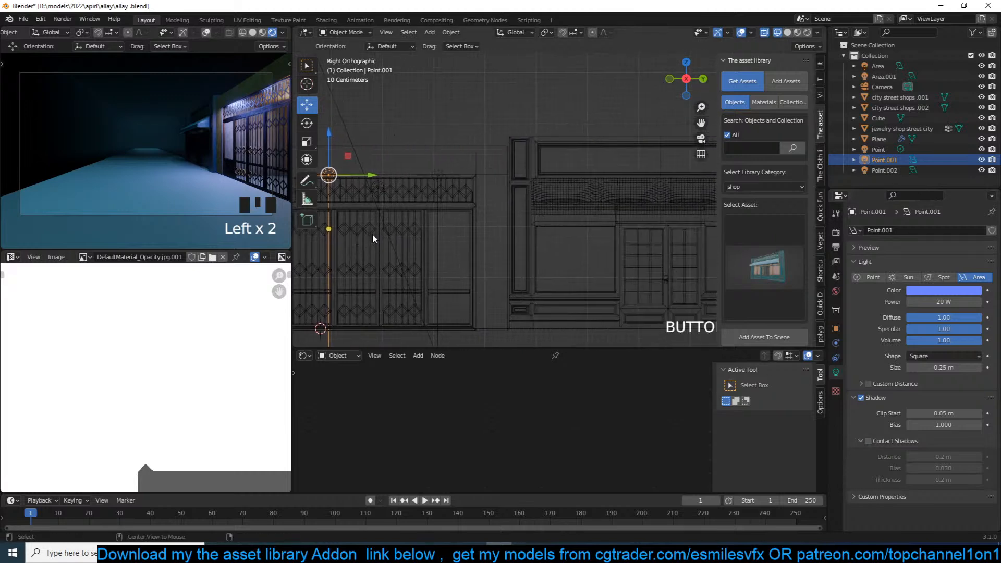
{"action": "key", "text": "alt+d"}
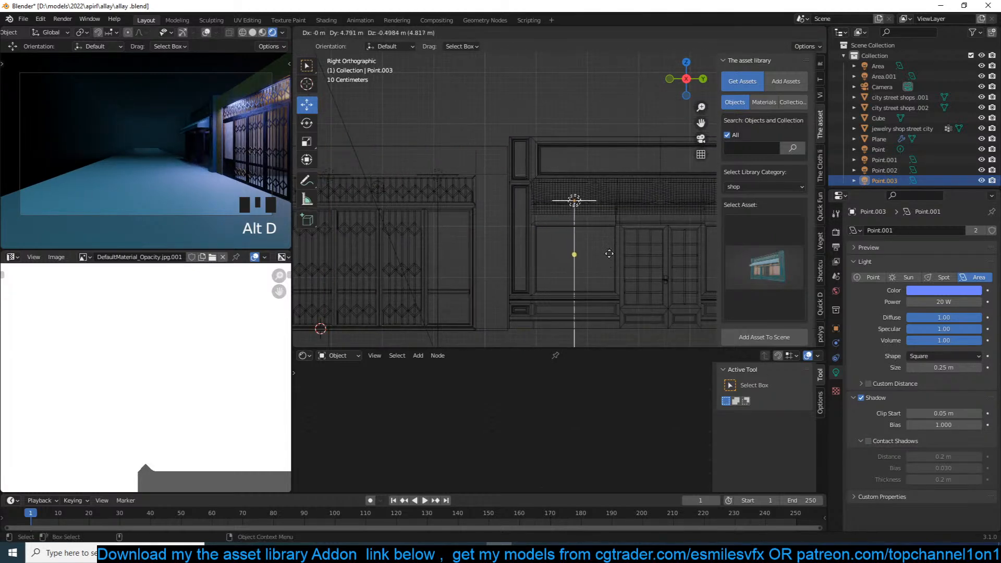
{"action": "left_click", "coordinate": [606, 246]}
{"action": "key", "text": "KP_1"}
{"action": "scroll", "coordinate": [606, 245], "scroll_direction": "up", "scroll_amount": 4}
{"action": "key", "text": "g"}
{"action": "left_click", "coordinate": [560, 246]}
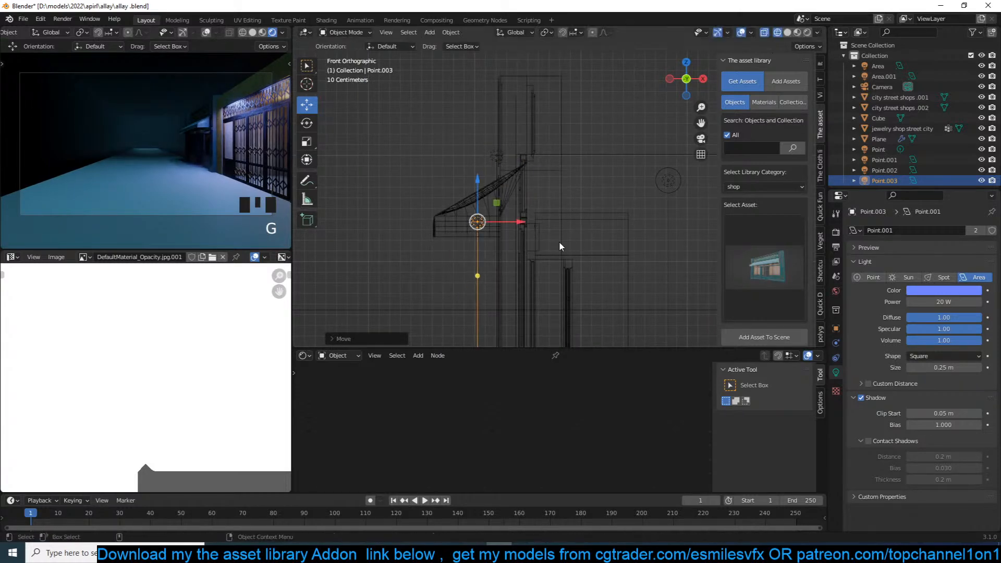
Step: Set the linked area lights' shared power to 100 W and delete the duplicate under the awning
{"action": "key", "text": "KP_3"}
{"action": "left_click", "coordinate": [944, 302]}
{"action": "type", "text": "100"}
{"action": "key", "text": "Return"}
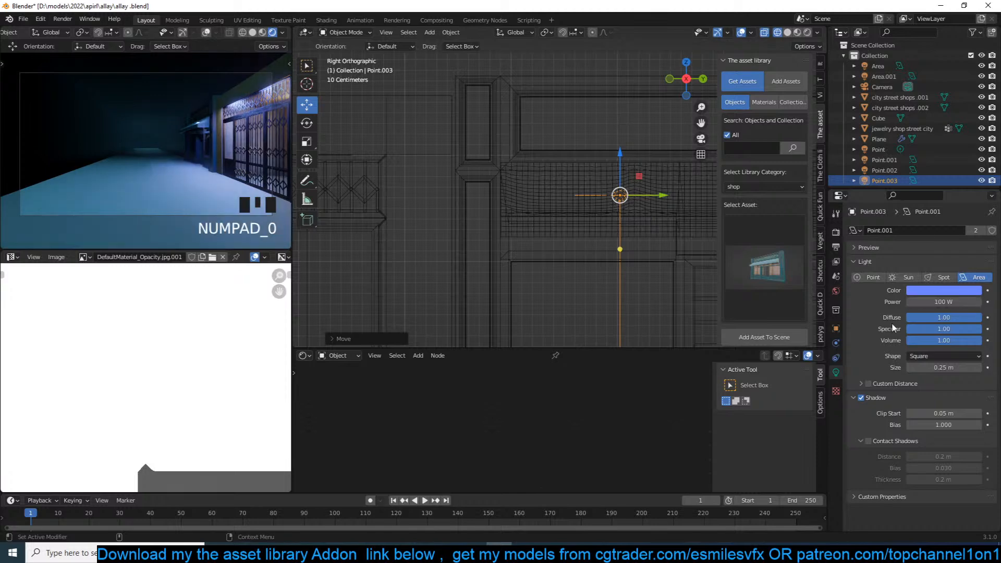
{"action": "key", "text": "x"}
{"action": "left_click", "coordinate": [583, 218]}
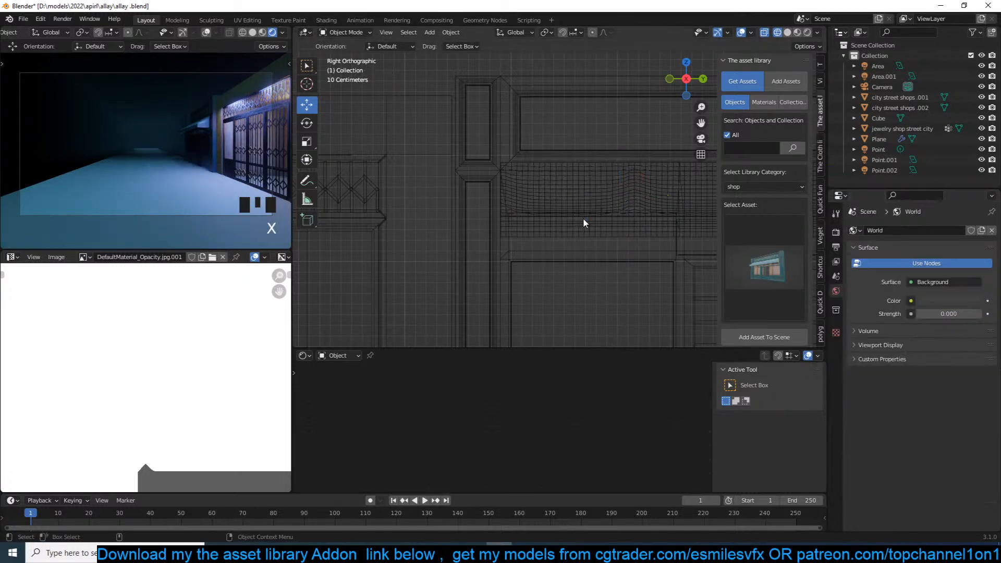
Step: Add a point light at the 3D cursor placed under the neighbouring shop's awning and move it slightly away from the wall
{"action": "middle_click_drag", "start_coordinate": [561, 204], "coordinate": [536, 202]}
{"action": "key", "text": "grave"}
{"action": "middle_click_drag", "start_coordinate": [688, 189], "coordinate": [472, 235]}
{"action": "right_click", "coordinate": [504, 237], "text": "shift"}
{"action": "right_click", "coordinate": [498, 225], "text": "shift"}
{"action": "right_click", "coordinate": [487, 243], "text": "shift"}
{"action": "key", "text": "shift+a"}
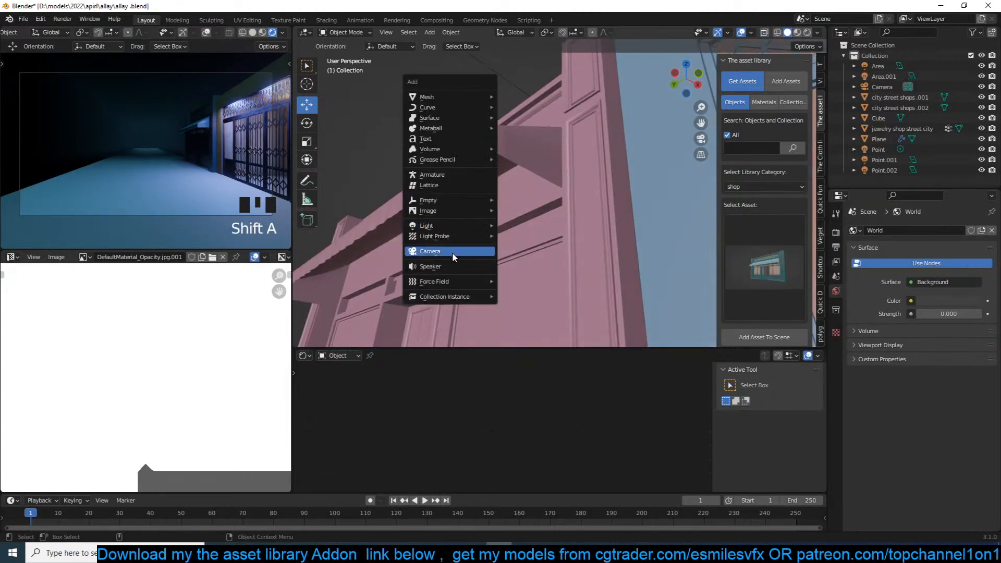
{"action": "mouse_move", "coordinate": [462, 224]}
{"action": "left_click", "coordinate": [518, 226]}
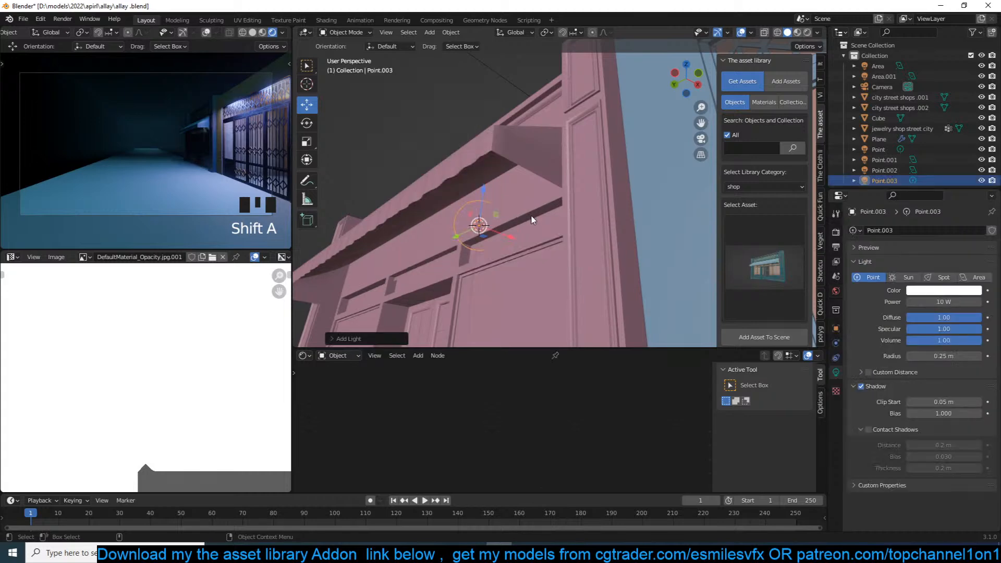
{"action": "key", "text": "grave"}
{"action": "left_click_drag", "start_coordinate": [497, 233], "coordinate": [487, 233]}
{"action": "left_click", "coordinate": [487, 233]}
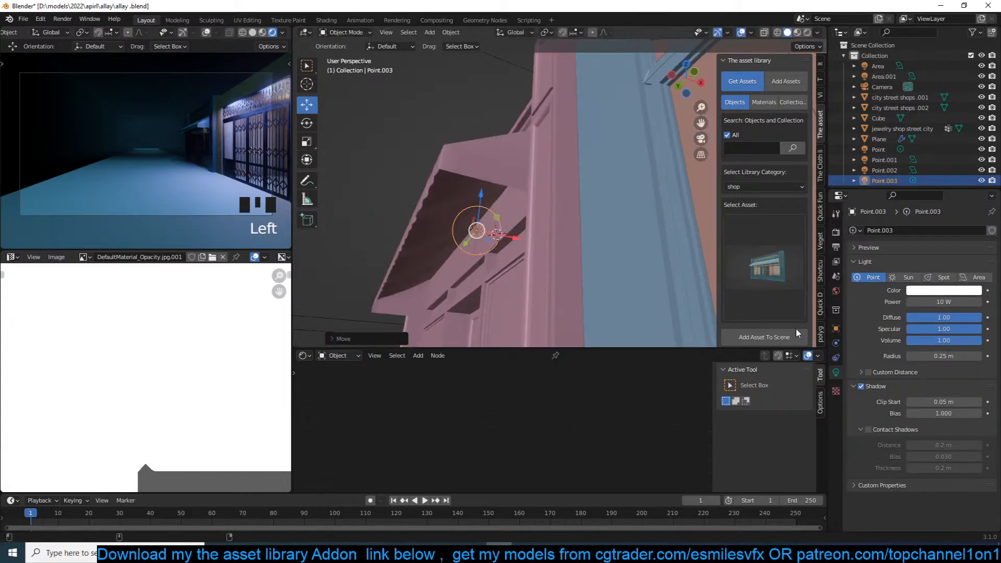
Step: Set the awning point light's power to 100 W and give it a warm orange color
{"action": "double_click", "coordinate": [934, 302]}
{"action": "type", "text": "1"}
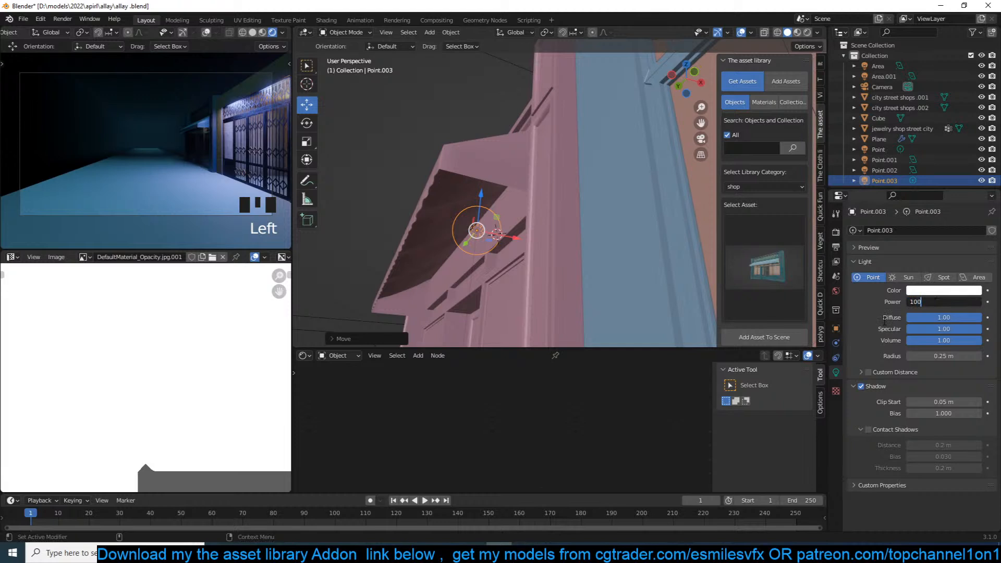
{"action": "left_click", "coordinate": [934, 291]}
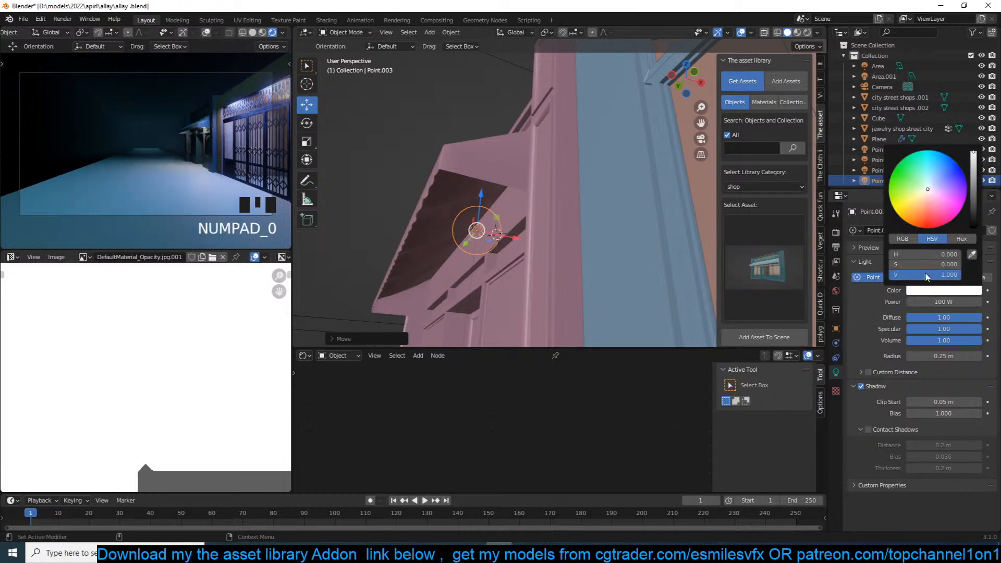
{"action": "left_click", "coordinate": [925, 208]}
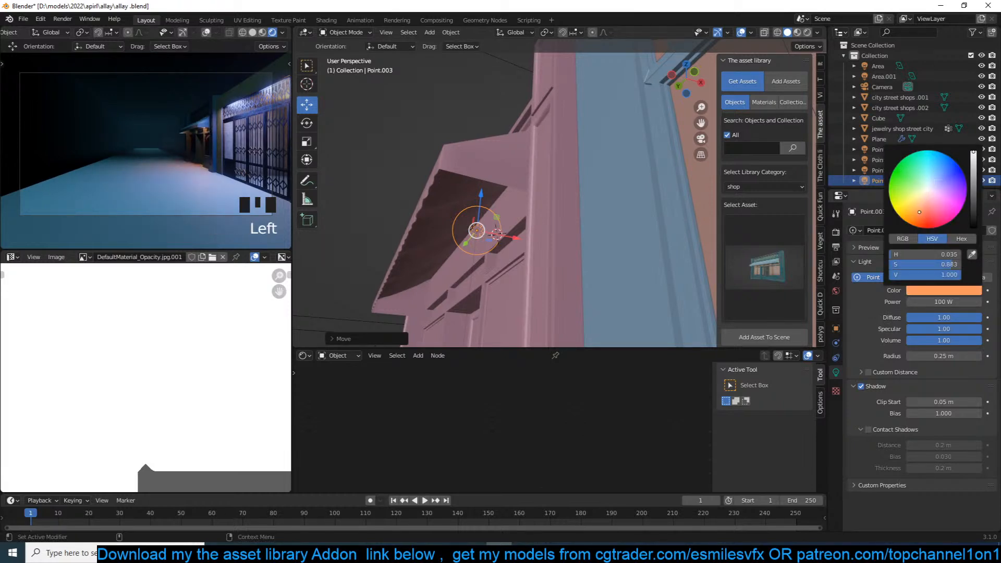
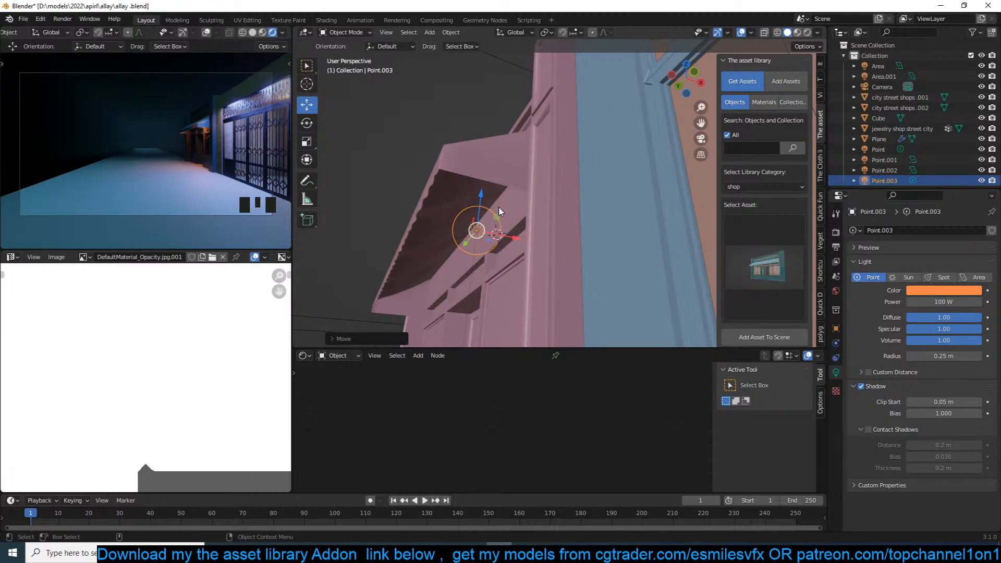
Step: Shift the orange point light slightly under the awning and save the file
{"action": "middle_click_drag", "start_coordinate": [498, 207], "coordinate": [599, 199]}
{"action": "left_click_drag", "start_coordinate": [551, 177], "coordinate": [590, 175]}
{"action": "key", "text": "ctrl+s"}
Step: Place a linked duplicate of the orange light over 3 m along Y at the awning's far end and save the file
{"action": "scroll", "coordinate": [569, 216], "scroll_direction": "down", "scroll_amount": 3}
{"action": "middle_click_drag", "start_coordinate": [566, 216], "coordinate": [611, 200]}
{"action": "scroll", "coordinate": [547, 217], "scroll_direction": "up", "scroll_amount": 3}
{"action": "scroll", "coordinate": [600, 194], "scroll_direction": "down", "scroll_amount": 4}
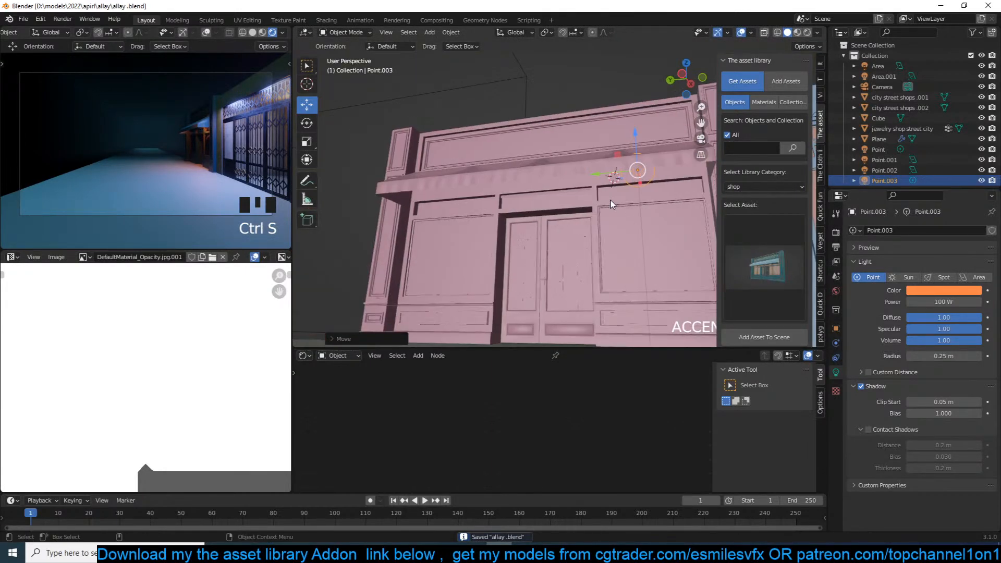
{"action": "key", "text": "alt+d"}
{"action": "key", "text": "x"}
{"action": "key", "text": "y"}
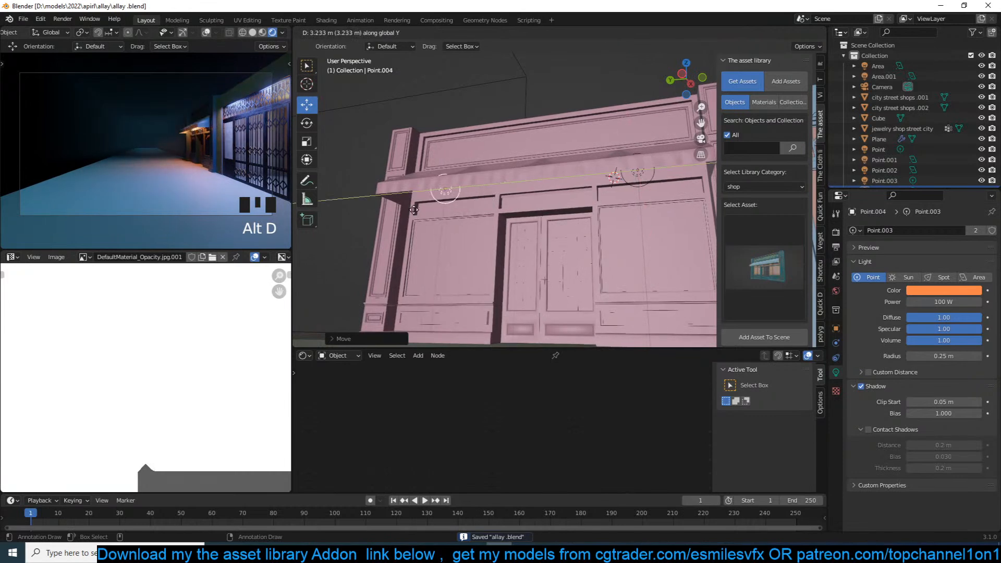
{"action": "left_click", "coordinate": [398, 214]}
{"action": "key", "text": "grave"}
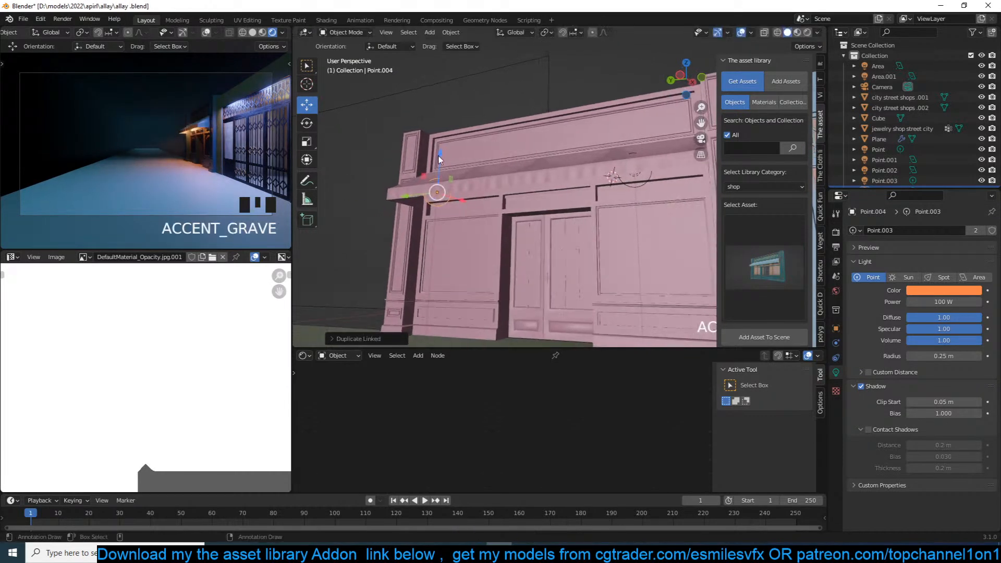
{"action": "left_click", "coordinate": [443, 154]}
{"action": "key", "text": "ctrl+s"}
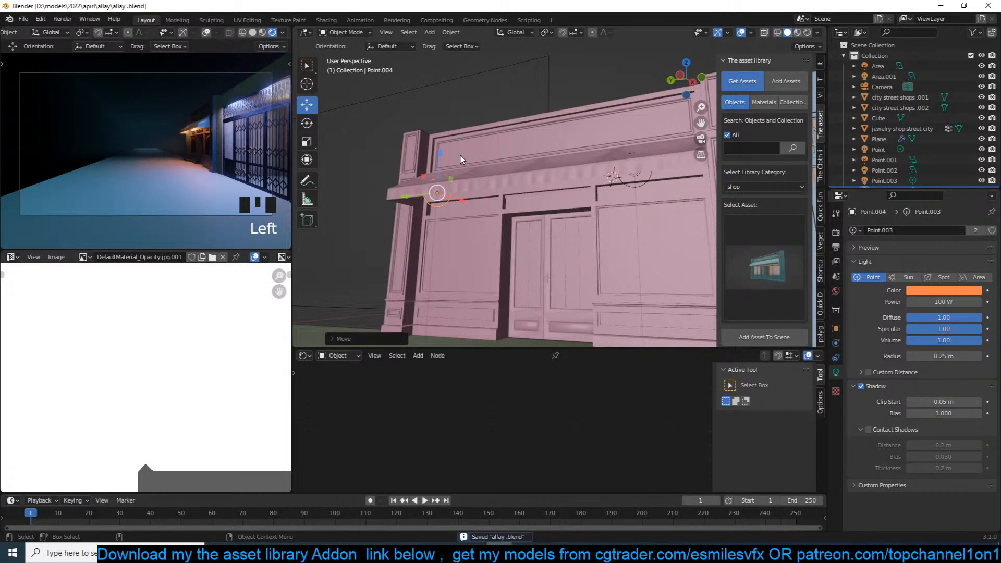
Step: Deselect everything and add the rolling shutter shop asset from the shop library category to the scene
{"action": "scroll", "coordinate": [495, 196], "scroll_direction": "down", "scroll_amount": 1}
{"action": "mouse_move", "coordinate": [483, 206]}
{"action": "middle_mouse_down"}
{"action": "mouse_move", "coordinate": [488, 213]}
{"action": "mouse_move", "coordinate": [477, 205]}
{"action": "middle_mouse_up"}
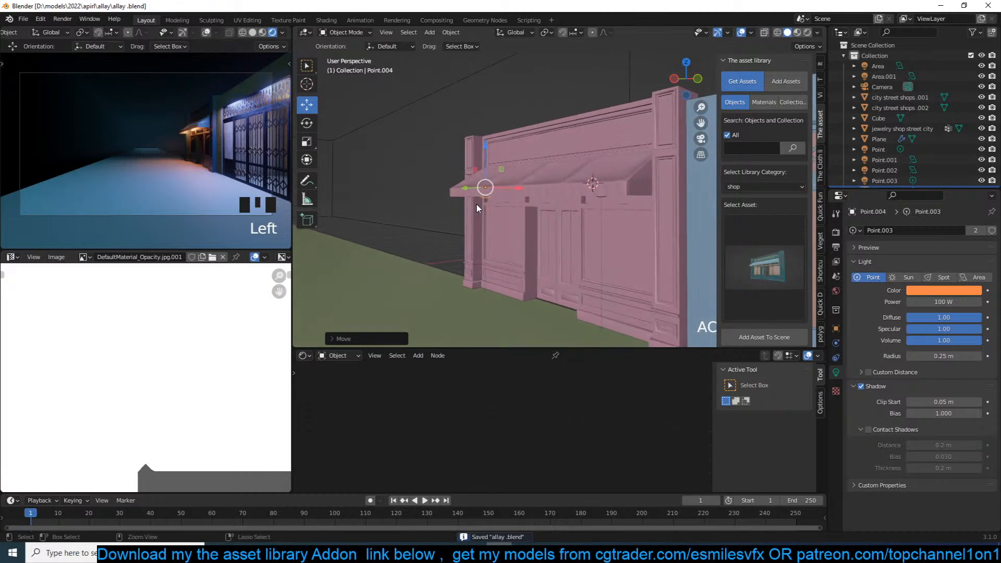
{"action": "key", "text": "alt+a"}
{"action": "scroll", "coordinate": [512, 213], "scroll_direction": "down", "scroll_amount": 2}
{"action": "left_click", "coordinate": [752, 228]}
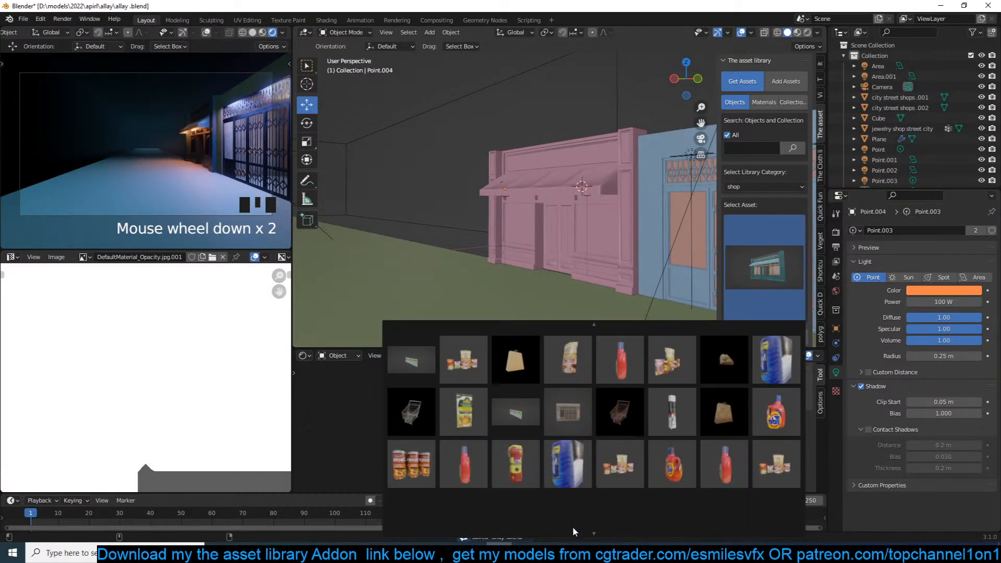
{"action": "left_click", "coordinate": [515, 406]}
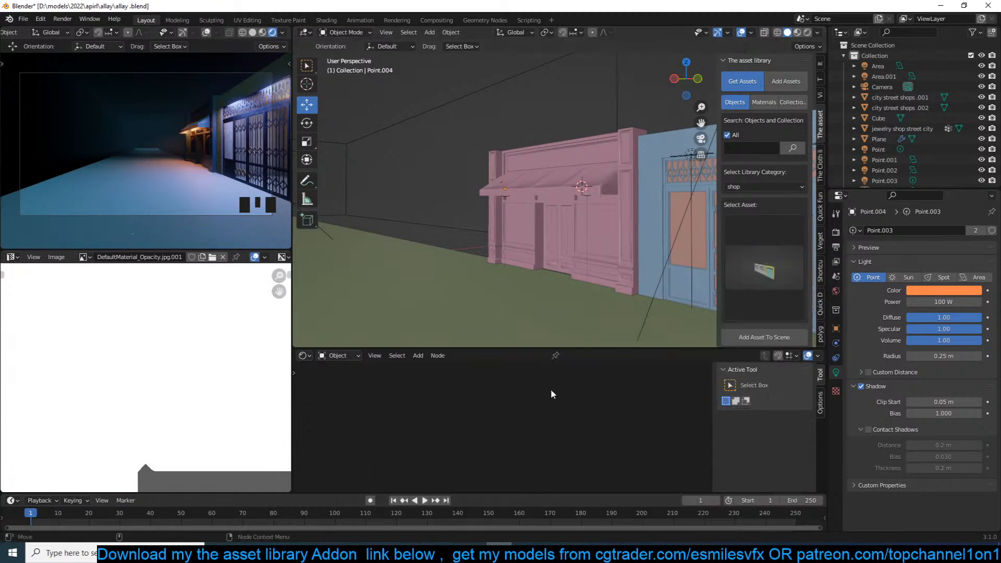
{"action": "left_click", "coordinate": [766, 292]}
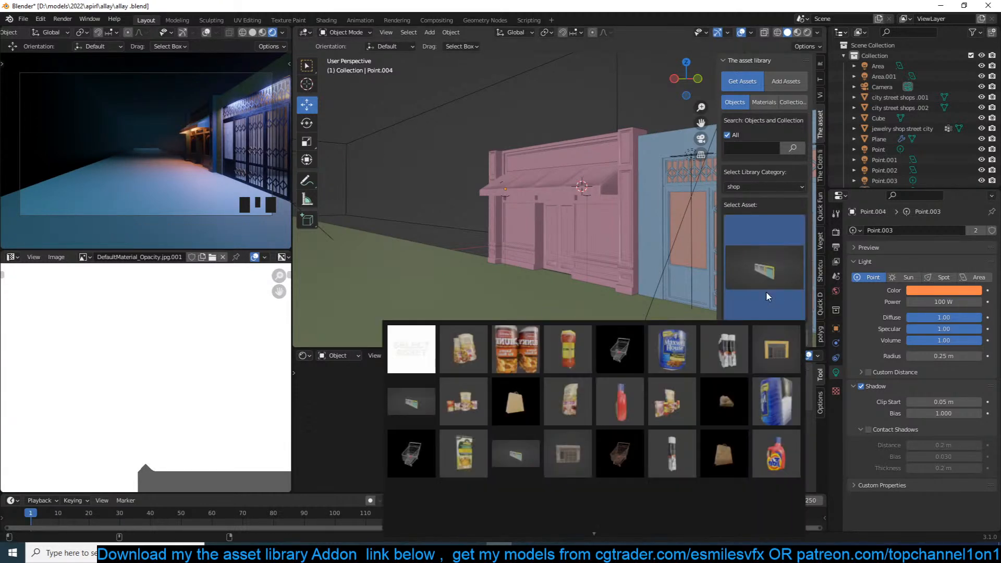
{"action": "left_click", "coordinate": [767, 292]}
{"action": "left_click", "coordinate": [756, 340]}
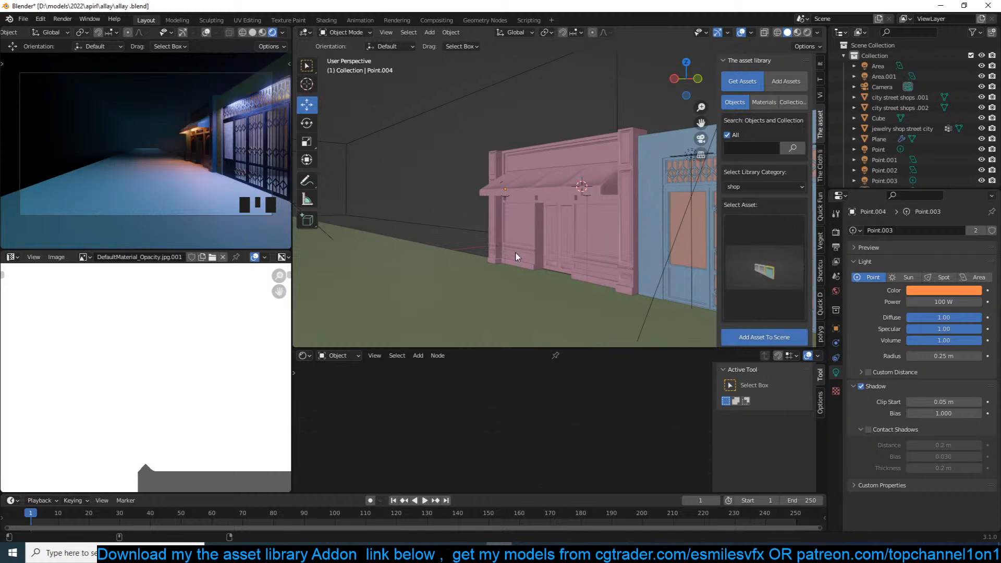
Step: Rotate the rolling shutter shop -90° about Z and move it past the awning shop's far end in top view
{"action": "middle_click_drag", "start_coordinate": [515, 257], "coordinate": [548, 280]}
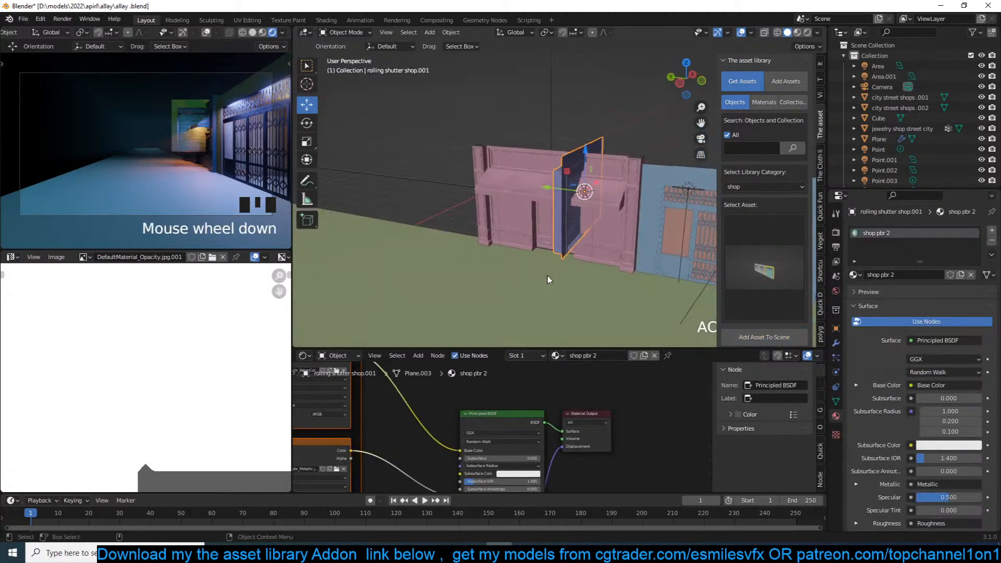
{"action": "type", "text": "rz90"}
{"action": "key", "text": "minus"}
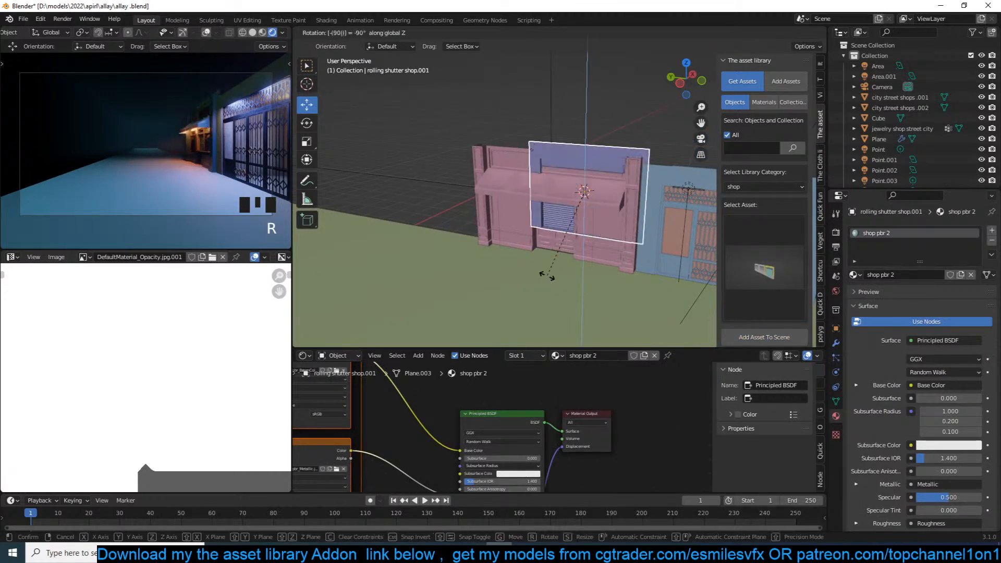
{"action": "key", "text": "Return"}
{"action": "key", "text": "KP_7"}
{"action": "key", "text": "g"}
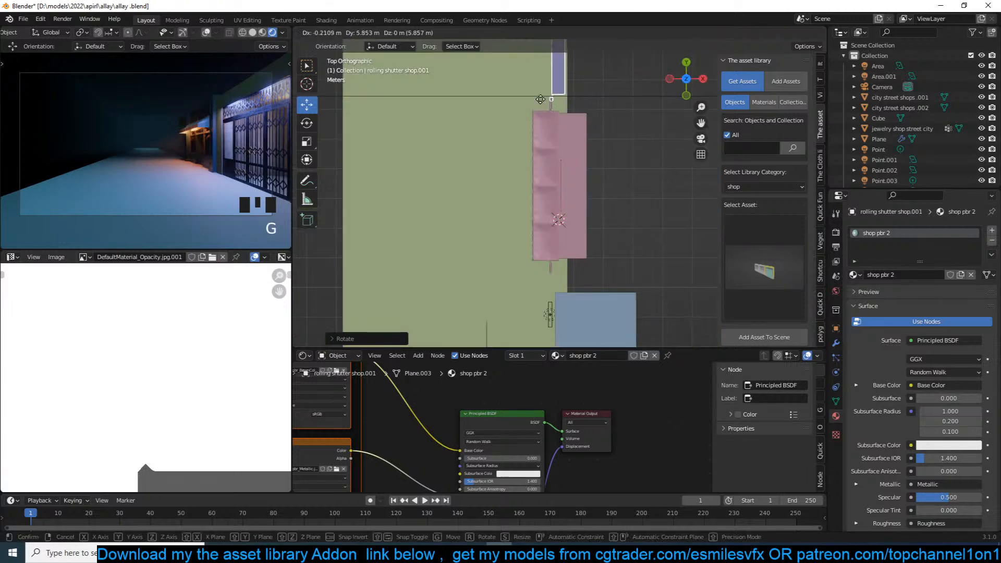
{"action": "left_click", "coordinate": [540, 107]}
Step: Lower the rolling shutter shop along Z, scale it up slightly and adjust its height to rest on the ground
{"action": "key", "text": "grave"}
{"action": "middle_click_drag", "start_coordinate": [535, 157], "coordinate": [641, 68]}
{"action": "scroll", "coordinate": [517, 176], "scroll_direction": "up", "scroll_amount": 3}
{"action": "middle_click_drag", "start_coordinate": [541, 176], "coordinate": [712, 127], "text": "shift"}
{"action": "key", "text": "g"}
{"action": "key", "text": "z"}
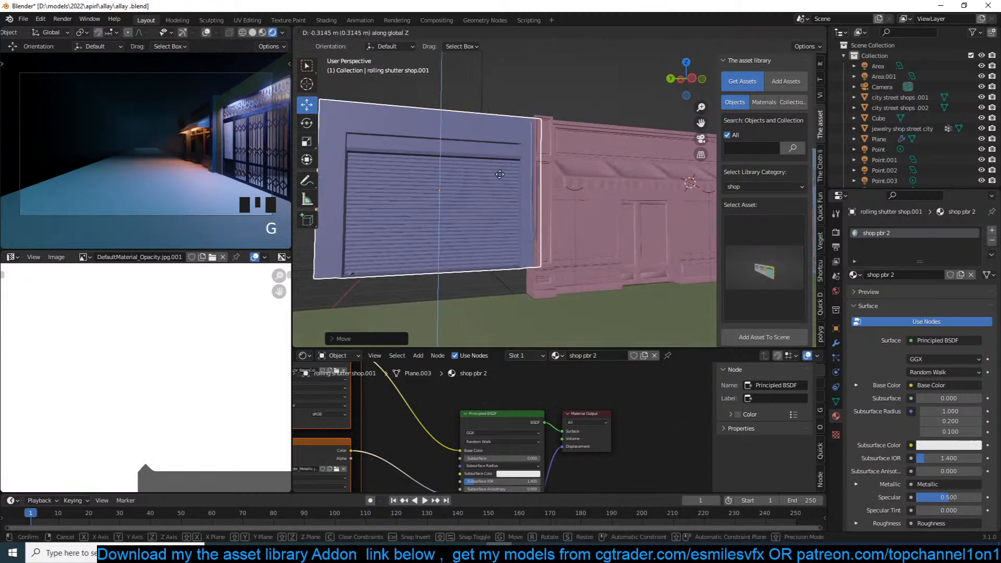
{"action": "left_click", "coordinate": [495, 196]}
{"action": "key", "text": "s"}
{"action": "left_click", "coordinate": [586, 190]}
{"action": "key", "text": "grave"}
{"action": "left_click", "coordinate": [451, 184]}
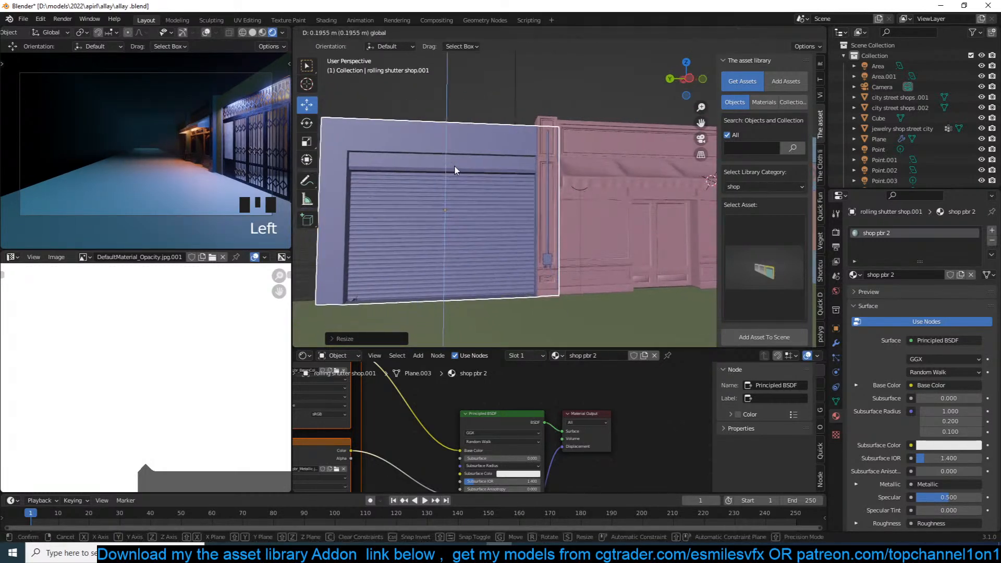
Step: Switch the viewport to Material Preview, fine-tune the green rolling shutter shop's position and size beside the jewelry shop, and deselect it
{"action": "left_click", "coordinate": [798, 32]}
{"action": "scroll", "coordinate": [602, 161], "scroll_direction": "down", "scroll_amount": 3}
{"action": "middle_click_drag", "start_coordinate": [548, 180], "coordinate": [493, 185]}
{"action": "key", "text": "alt+a"}
{"action": "left_click", "coordinate": [437, 199]}
{"action": "left_click_drag", "start_coordinate": [437, 196], "coordinate": [429, 197]}
{"action": "left_click", "coordinate": [431, 161]}
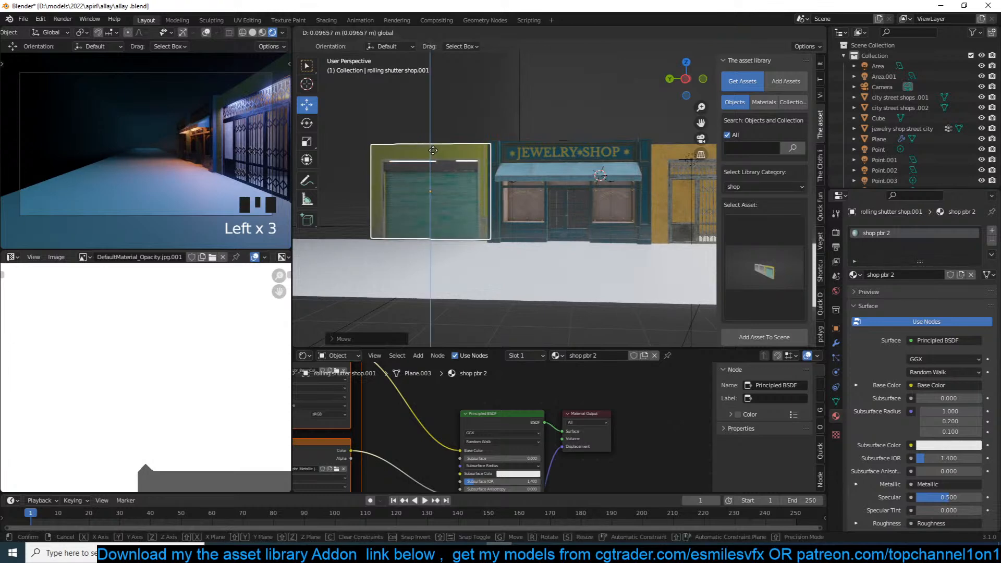
{"action": "key", "text": "s"}
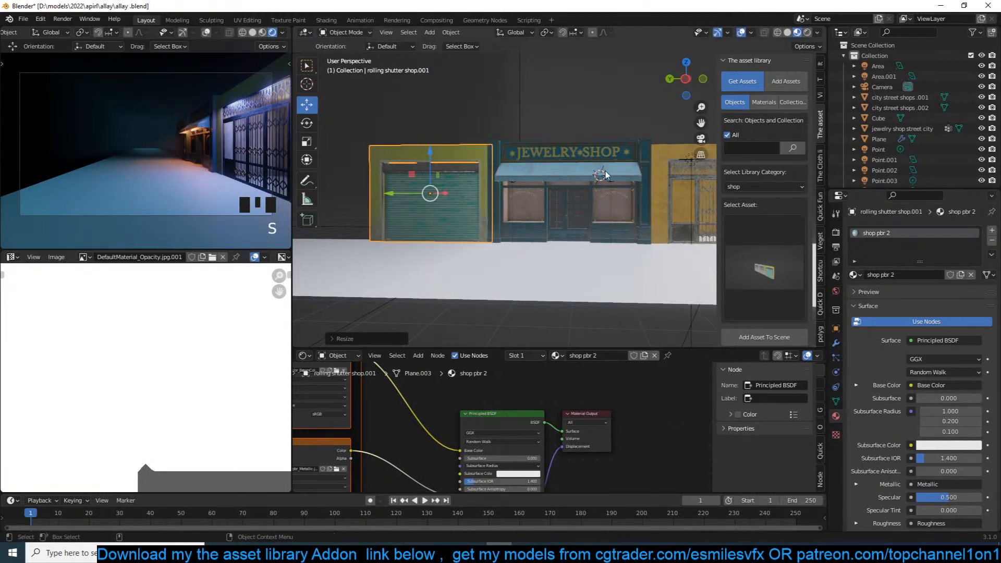
{"action": "key", "text": "Escape"}
{"action": "key", "text": "alt+a"}
Step: Add the grey rolling shutter shop asset from the shop category at the 3D cursor, placed past the green shutter shop's free end
{"action": "left_click", "coordinate": [772, 236]}
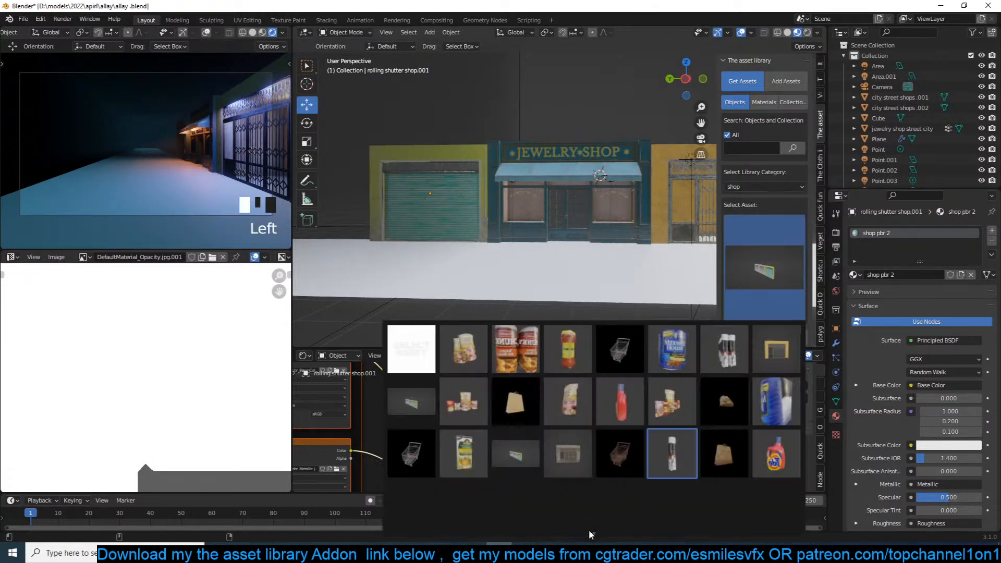
{"action": "scroll", "coordinate": [590, 532], "scroll_direction": "down", "scroll_amount": 4}
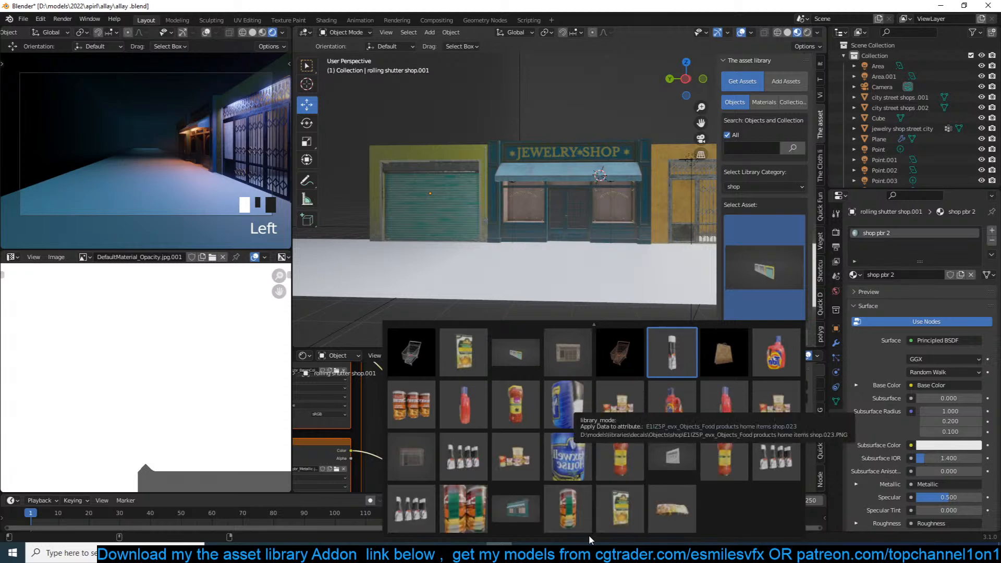
{"action": "left_click", "coordinate": [673, 457]}
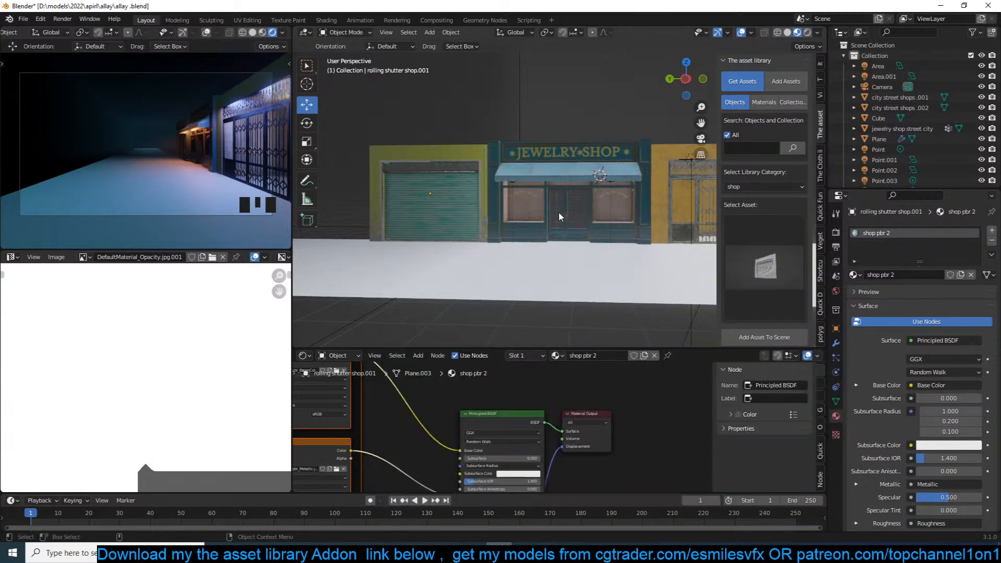
{"action": "middle_click_drag", "start_coordinate": [559, 211], "coordinate": [621, 205], "text": "shift"}
{"action": "right_click", "coordinate": [423, 208], "text": "shift"}
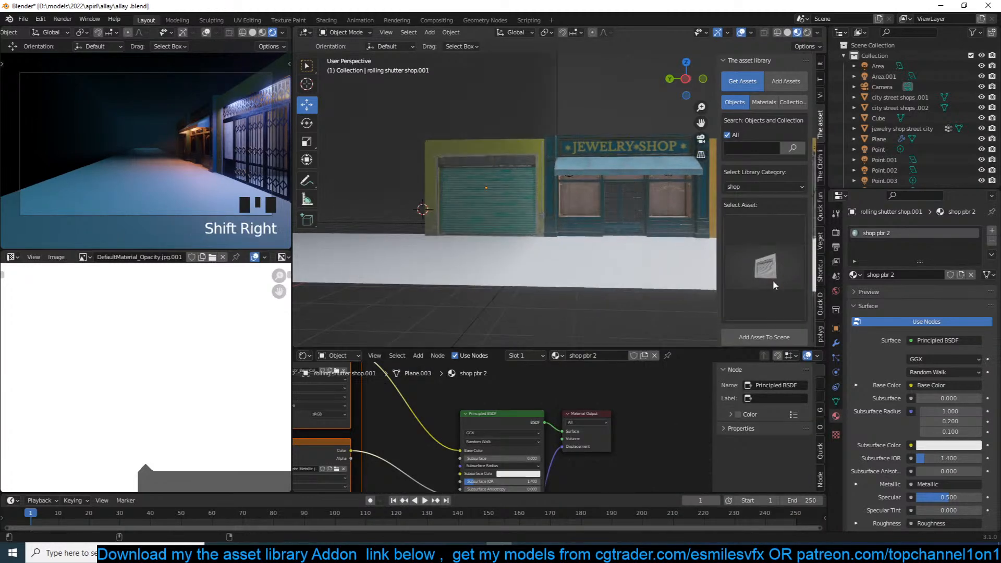
{"action": "left_click", "coordinate": [773, 336]}
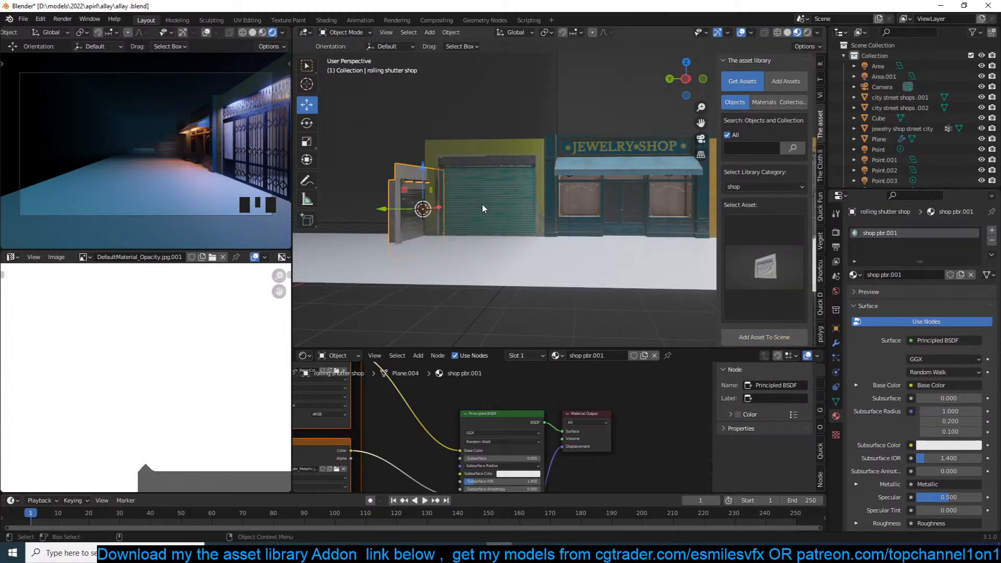
Step: Clear the grey shutter shop's rotation, stand it upright with a 90° rotation, and rotate it 90° plus 180° about Z
{"action": "middle_click_drag", "start_coordinate": [483, 205], "coordinate": [489, 227]}
{"action": "key", "text": "alt+r"}
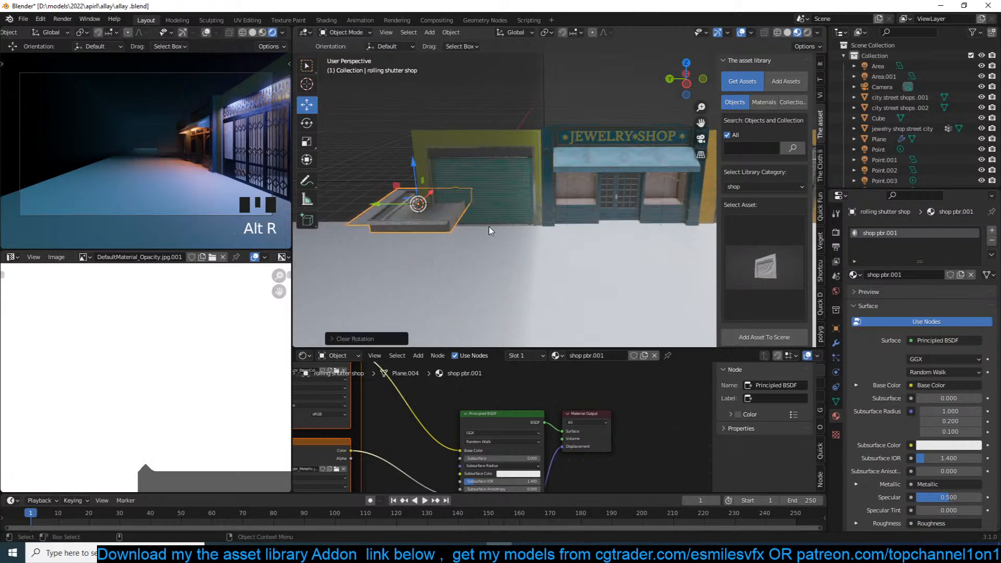
{"action": "type", "text": "r90"}
{"action": "key", "text": "Return"}
{"action": "type", "text": "r9z"}
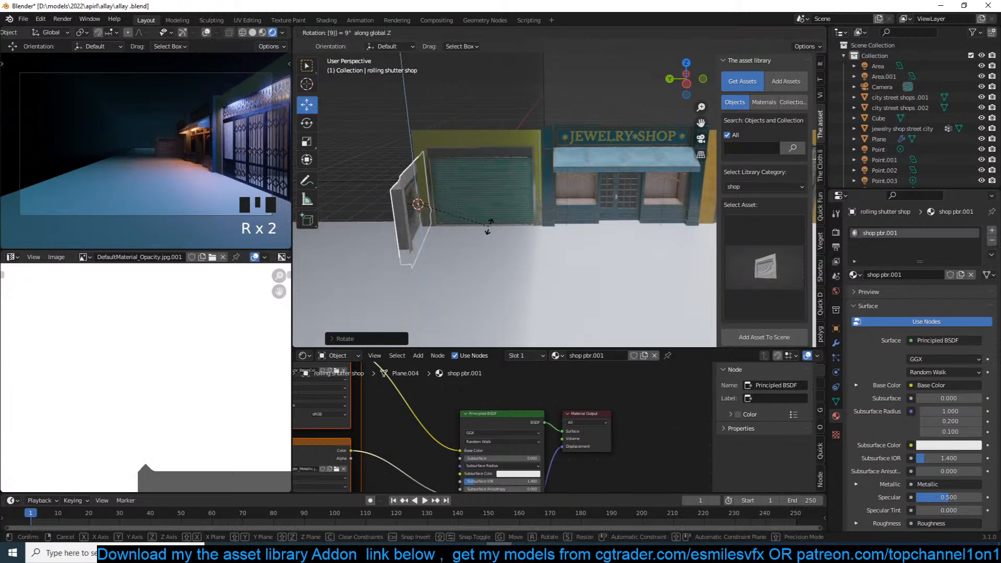
{"action": "type", "text": "0"}
{"action": "key", "text": "Return"}
{"action": "type", "text": "rz"}
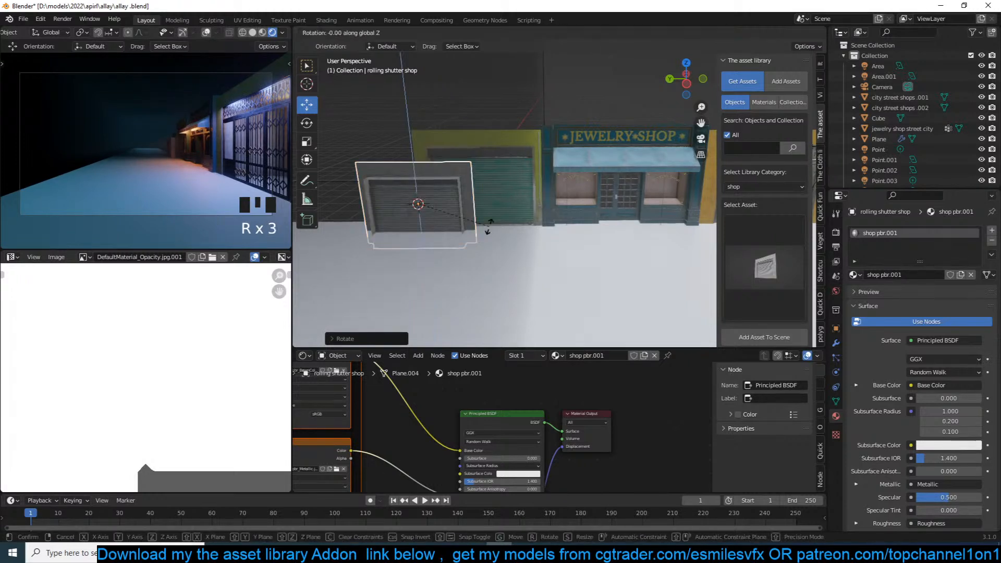
{"action": "type", "text": "90-"}
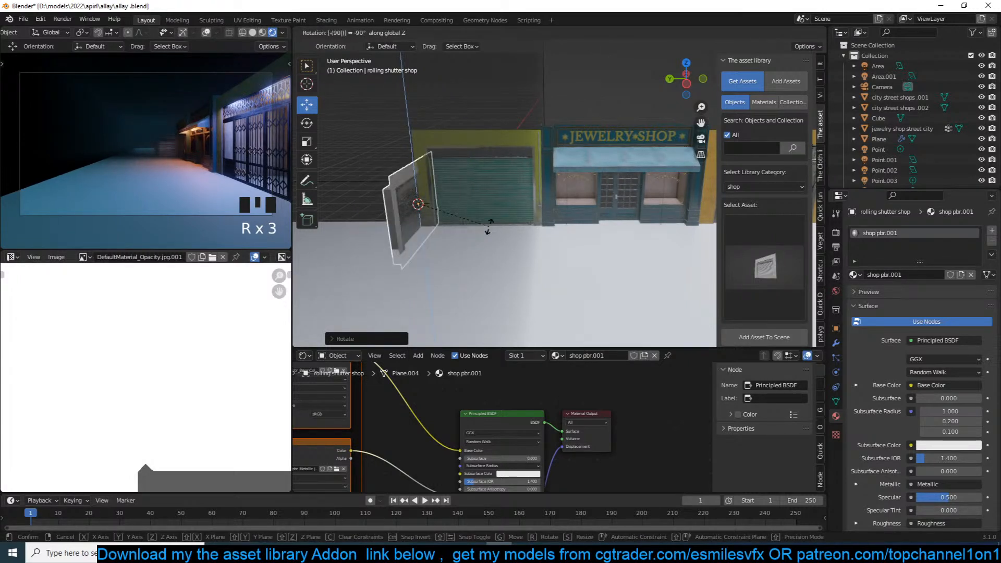
{"action": "right_click", "coordinate": [489, 227]}
{"action": "type", "text": "rz180"}
{"action": "key", "text": "Return"}
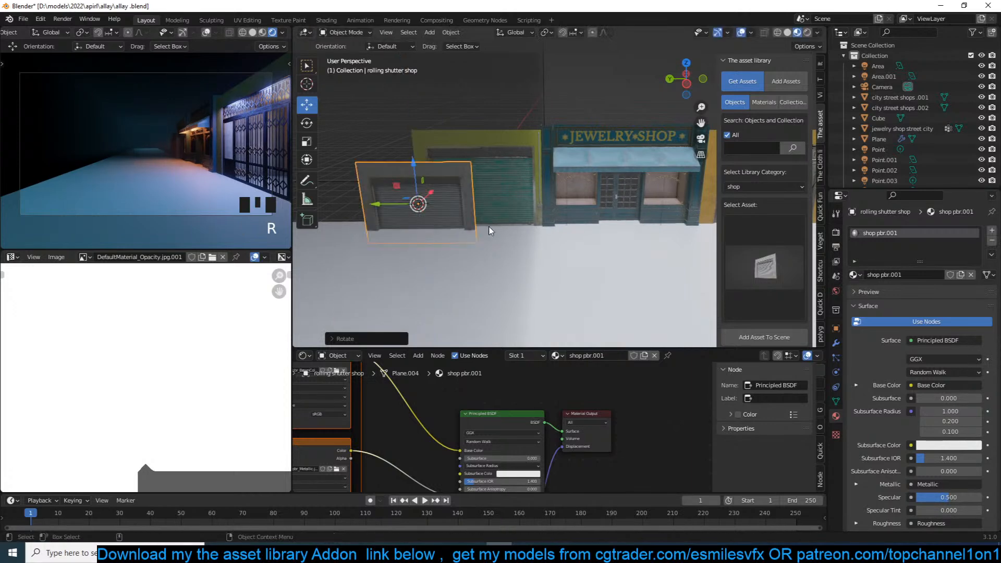
Step: Show the scene as a wireframe in right view and set Eevee to Bloom on, Ambient Occlusion and Screen Space Reflections off
{"action": "key", "text": "KP_1"}
{"action": "key", "text": "KP_3"}
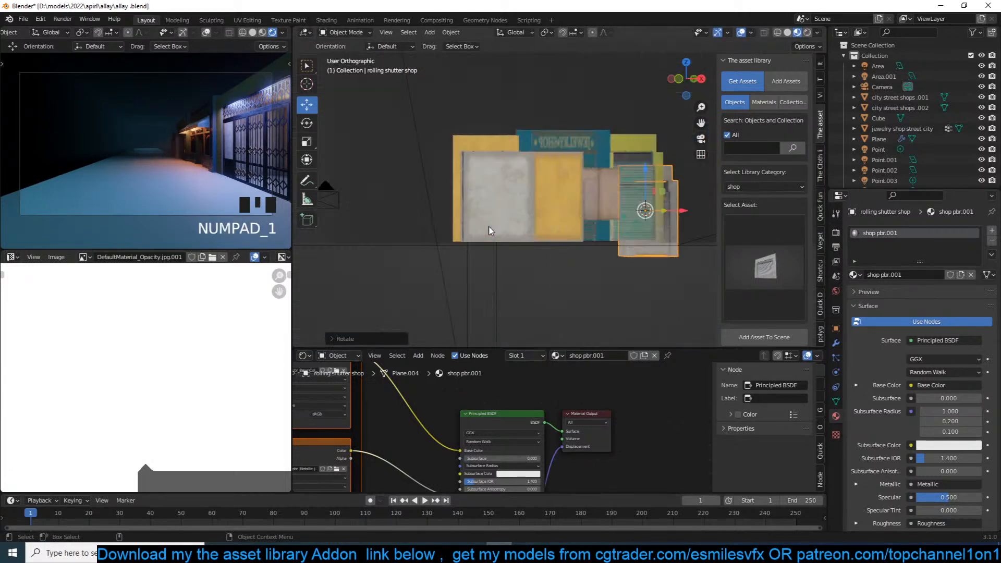
{"action": "key", "text": "z"}
{"action": "scroll", "coordinate": [536, 227], "scroll_direction": "down", "scroll_amount": 4}
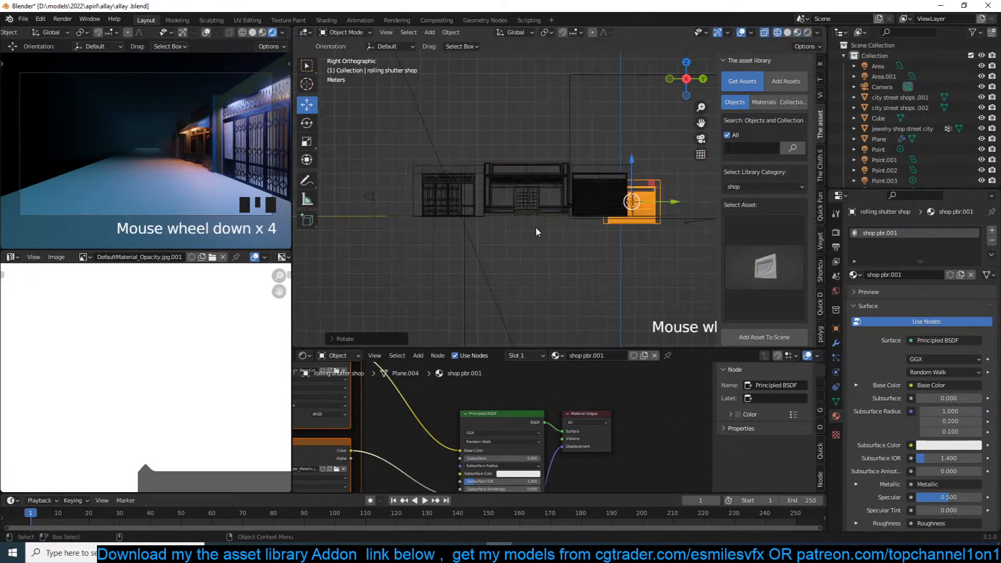
{"action": "left_click", "coordinate": [836, 232]}
{"action": "left_click", "coordinate": [863, 306]}
{"action": "left_click", "coordinate": [864, 318]}
{"action": "left_click", "coordinate": [863, 318]}
{"action": "left_click", "coordinate": [863, 318]}
{"action": "left_click", "coordinate": [862, 318]}
{"action": "left_click", "coordinate": [861, 360]}
Step: Move the grey shutter shop beyond the green one, scale it up to match, and align its base with the ground in right view
{"action": "middle_click_drag", "start_coordinate": [618, 223], "coordinate": [542, 240], "text": "shift"}
{"action": "left_click_drag", "start_coordinate": [542, 240], "coordinate": [574, 237]}
{"action": "scroll", "coordinate": [574, 236], "scroll_direction": "up", "scroll_amount": 3}
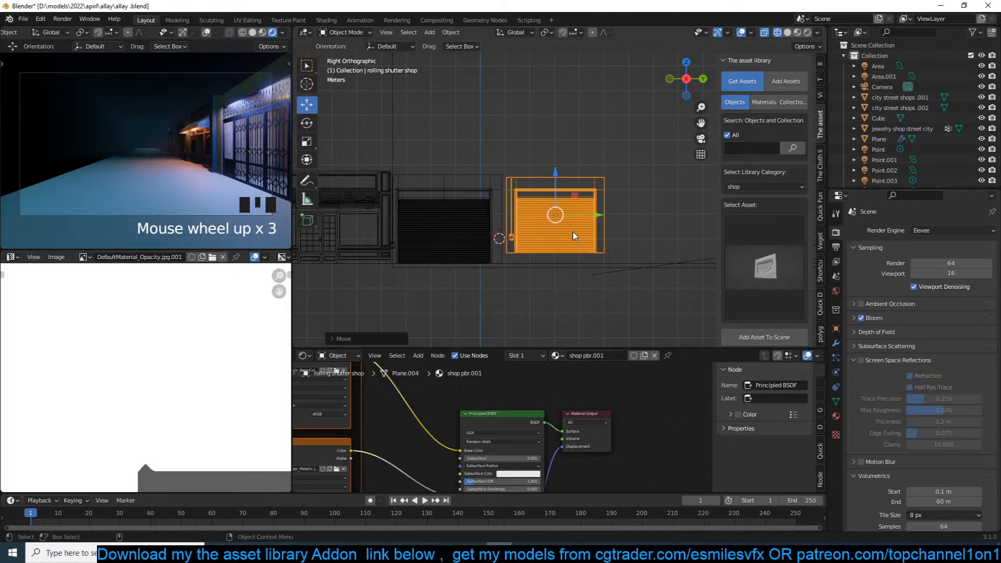
{"action": "key", "text": "s"}
{"action": "left_click", "coordinate": [607, 232]}
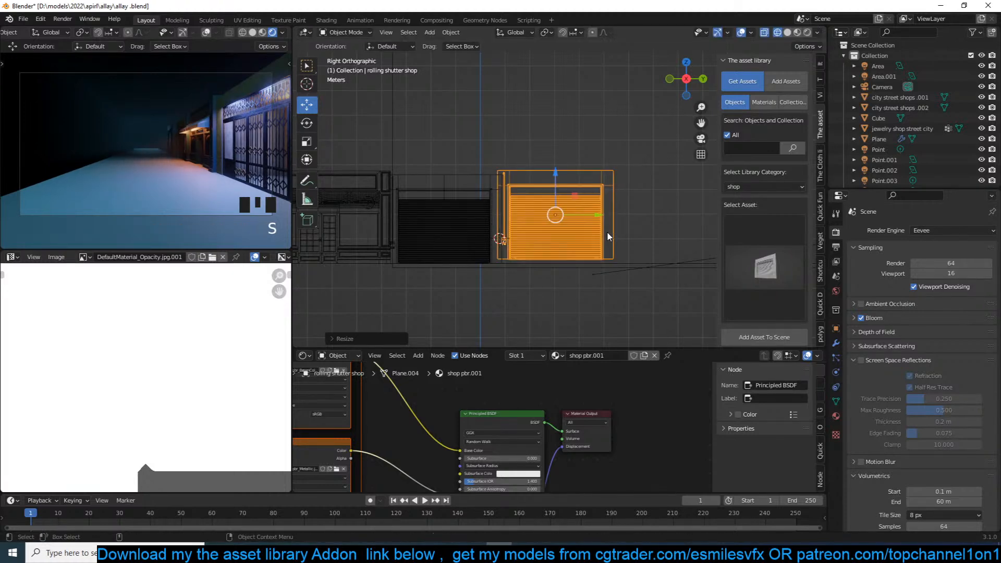
{"action": "key", "text": "KP_Decimal"}
{"action": "key", "text": "g"}
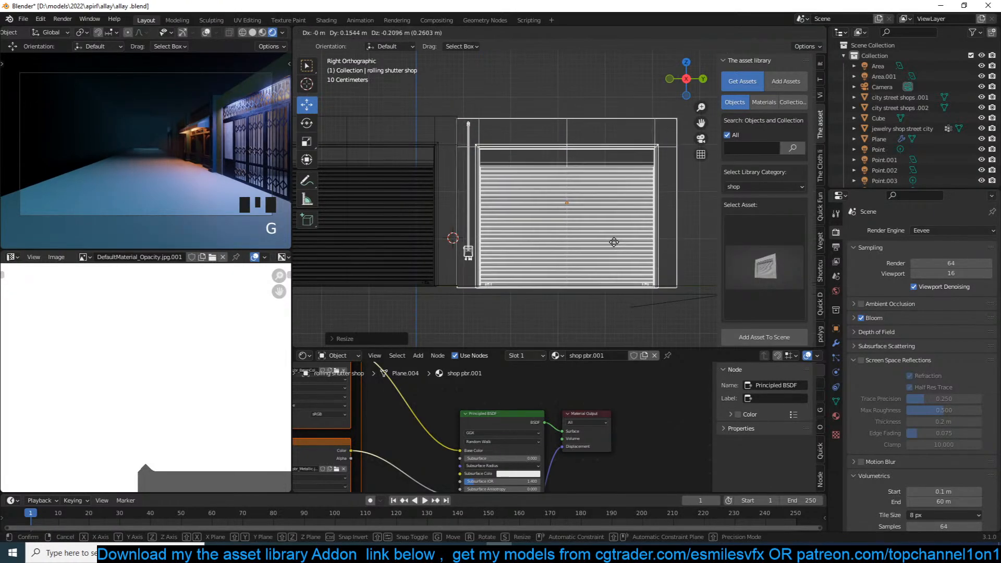
{"action": "left_click", "coordinate": [616, 241]}
{"action": "key", "text": "s"}
{"action": "key", "text": "g"}
{"action": "key", "text": "g"}
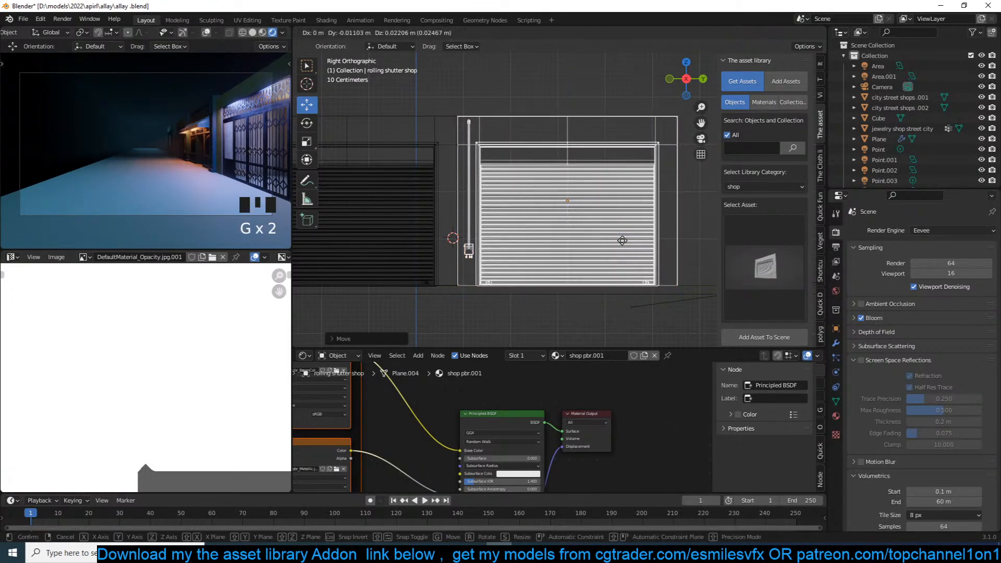
{"action": "left_click", "coordinate": [622, 241]}
Step: Shift the grey shutter shop into line with the other storefronts and save the file
{"action": "scroll", "coordinate": [620, 240], "scroll_direction": "down", "scroll_amount": 4}
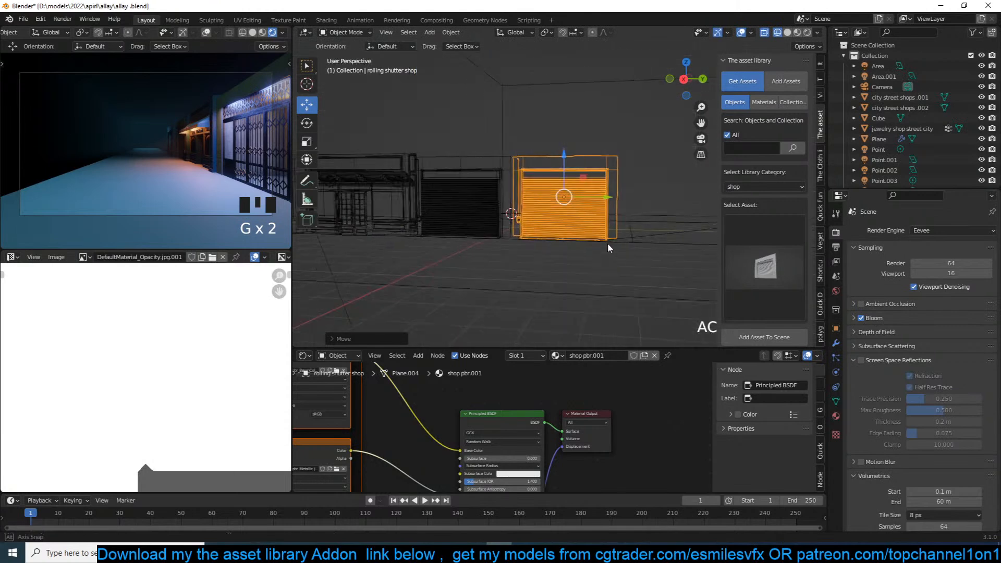
{"action": "key", "text": "KP_1"}
{"action": "scroll", "coordinate": [608, 244], "scroll_direction": "up", "scroll_amount": 3}
{"action": "key", "text": "grave"}
{"action": "left_click", "coordinate": [649, 214]}
{"action": "middle_click_drag", "start_coordinate": [600, 198], "coordinate": [618, 205]}
{"action": "left_click_drag", "start_coordinate": [590, 197], "coordinate": [609, 189]}
{"action": "scroll", "coordinate": [609, 190], "scroll_direction": "down", "scroll_amount": 3}
{"action": "middle_click_drag", "start_coordinate": [630, 192], "coordinate": [499, 182], "text": "shift"}
{"action": "key", "text": "ctrl+s"}
Step: Make linked duplicates of the four shops, mirror them along X, and move them to the opposite side of the alley
{"action": "left_click", "coordinate": [560, 197]}
{"action": "left_click", "coordinate": [512, 177], "text": "shift"}
{"action": "left_click", "coordinate": [460, 170], "text": "shift"}
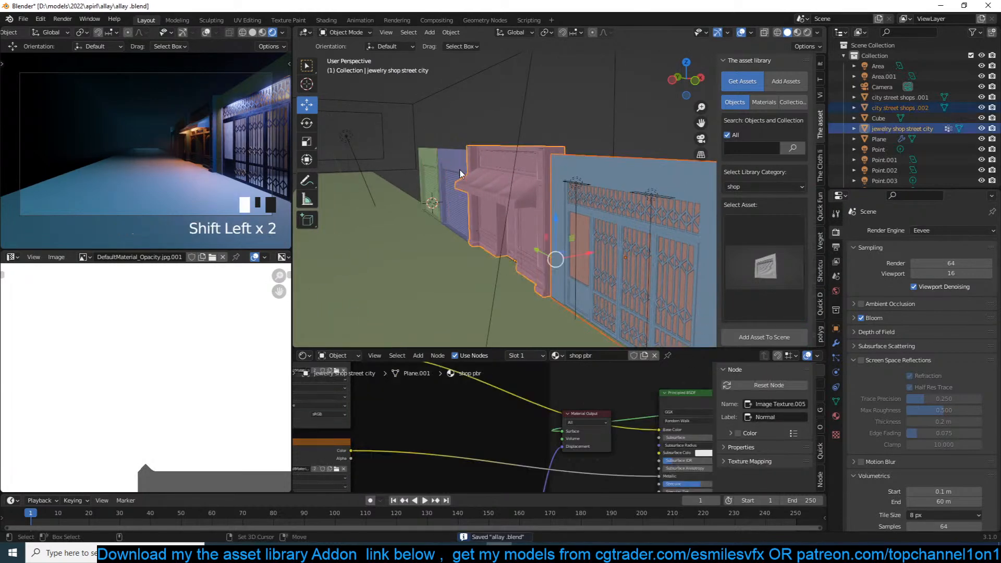
{"action": "left_click", "coordinate": [436, 171], "text": "shift"}
{"action": "key", "text": "KP_7"}
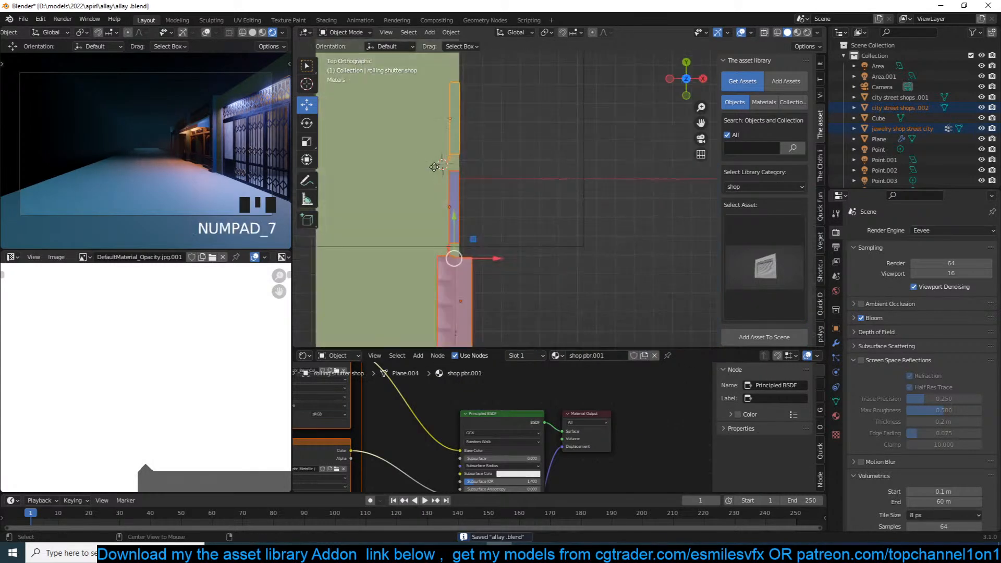
{"action": "key", "text": "alt+d"}
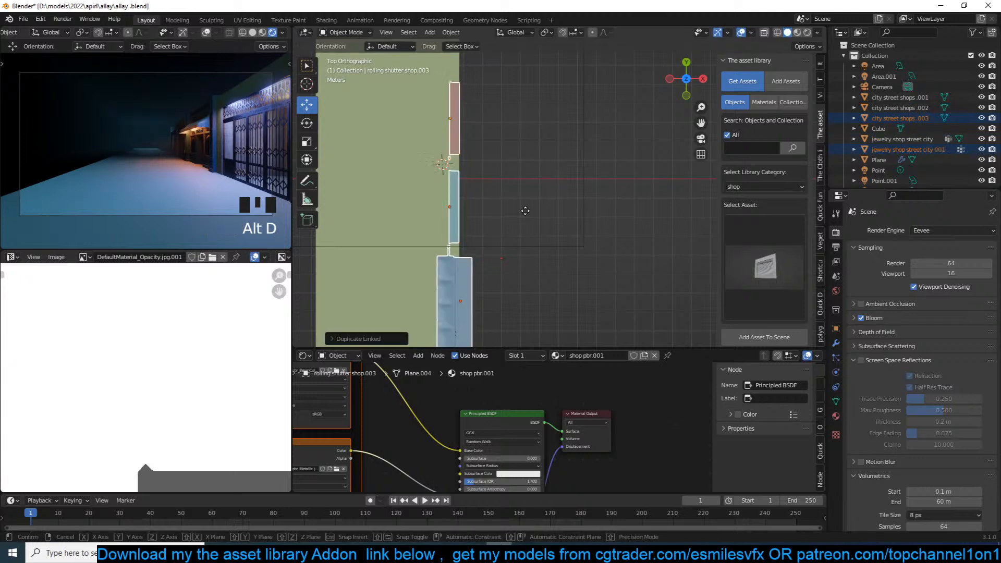
{"action": "key", "text": "ctrl+m"}
{"action": "key", "text": "x"}
{"action": "left_click", "coordinate": [525, 211]}
{"action": "middle_click_drag", "start_coordinate": [520, 224], "coordinate": [621, 163], "text": "shift"}
{"action": "left_click_drag", "start_coordinate": [590, 197], "coordinate": [449, 210]}
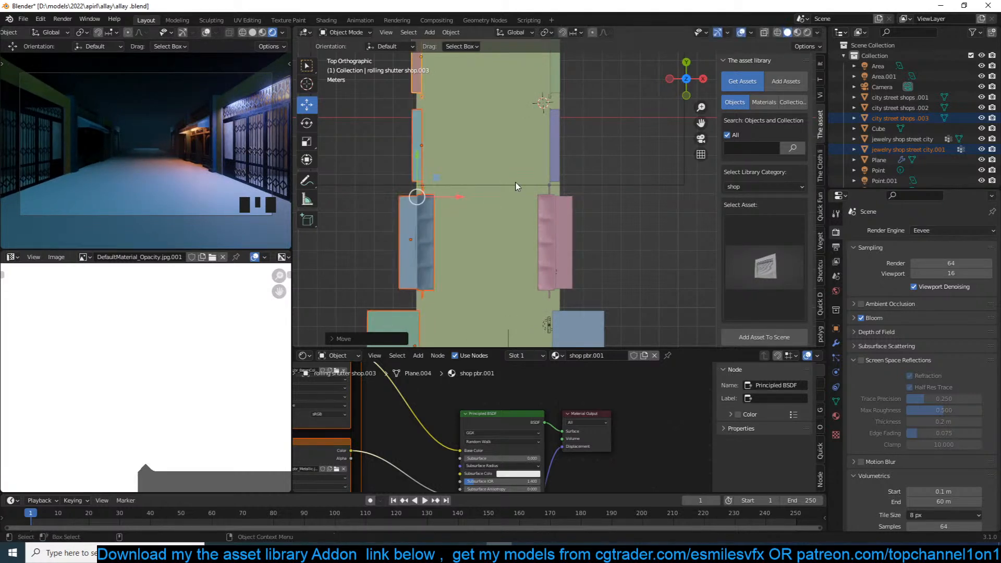
Step: Place a linked duplicate of the mirrored jewelry shop about 14.7 m along Y, flush against the far end of the last shutter shop
{"action": "scroll", "coordinate": [491, 194], "scroll_direction": "down", "scroll_amount": 3}
{"action": "left_click", "coordinate": [470, 234]}
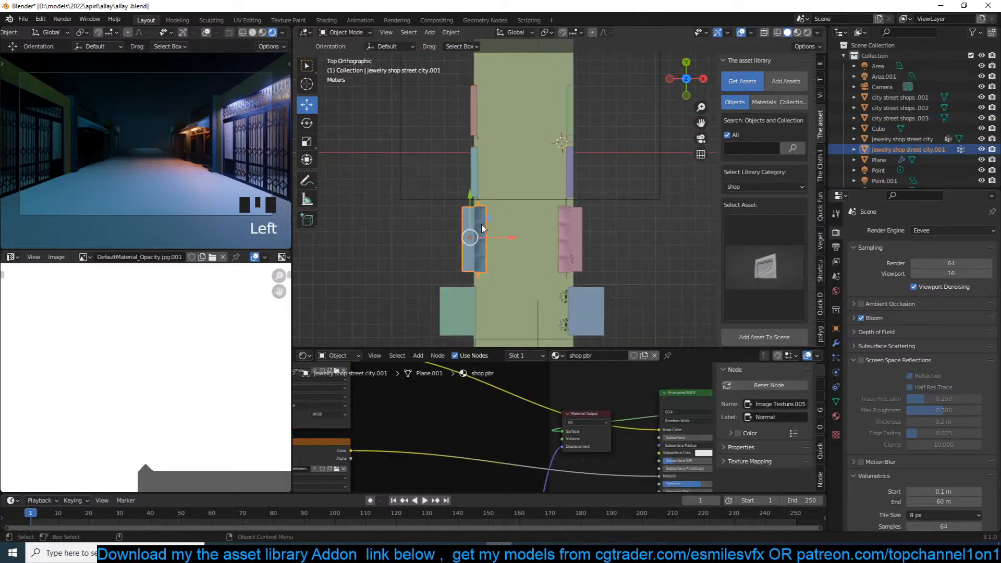
{"action": "key", "text": "alt+d"}
{"action": "key", "text": "y"}
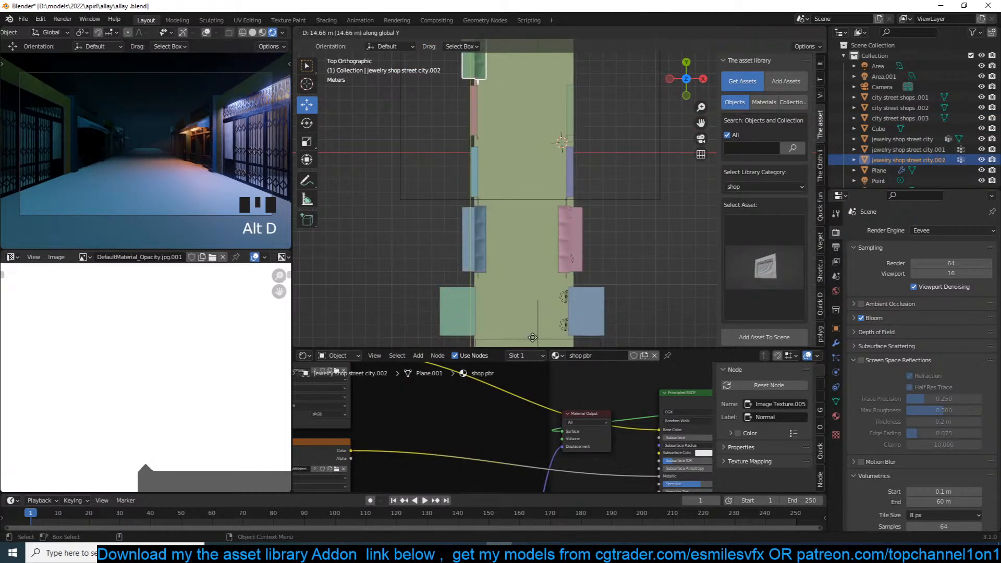
{"action": "left_click", "coordinate": [532, 338]}
{"action": "key", "text": "KP_Decimal"}
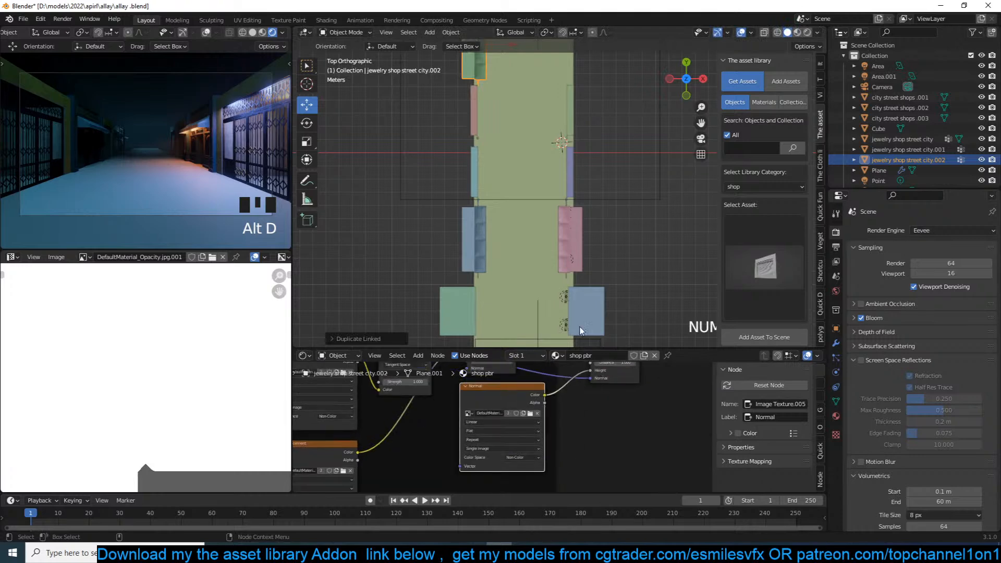
{"action": "key", "text": "KP_Decimal"}
{"action": "middle_click_drag", "start_coordinate": [590, 286], "coordinate": [572, 185]}
{"action": "left_click_drag", "start_coordinate": [612, 256], "coordinate": [629, 256]}
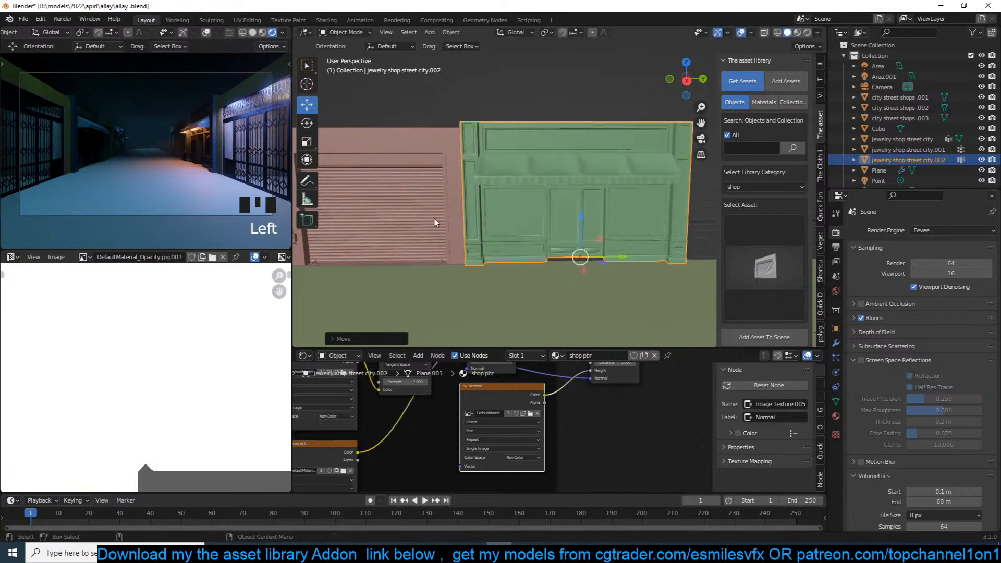
Step: Duplicate the mirrored grey shutter shop to the far side of the new jewelry shop and remove the copy's Bevel modifier
{"action": "left_click", "coordinate": [447, 224]}
{"action": "scroll", "coordinate": [518, 217], "scroll_direction": "down", "scroll_amount": 4}
{"action": "key", "text": "shift+d"}
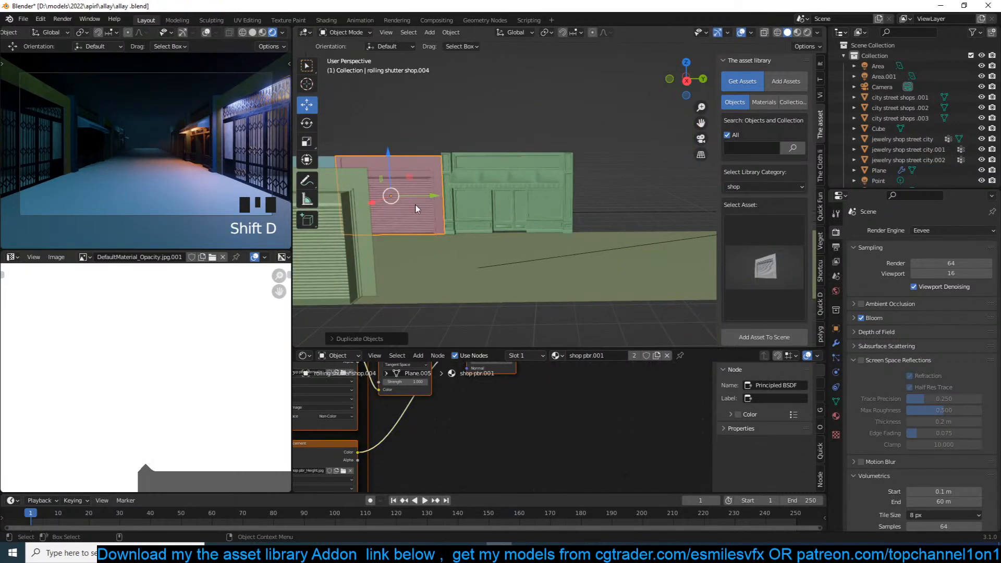
{"action": "left_click_drag", "start_coordinate": [422, 200], "coordinate": [657, 193]}
{"action": "left_click", "coordinate": [836, 343]}
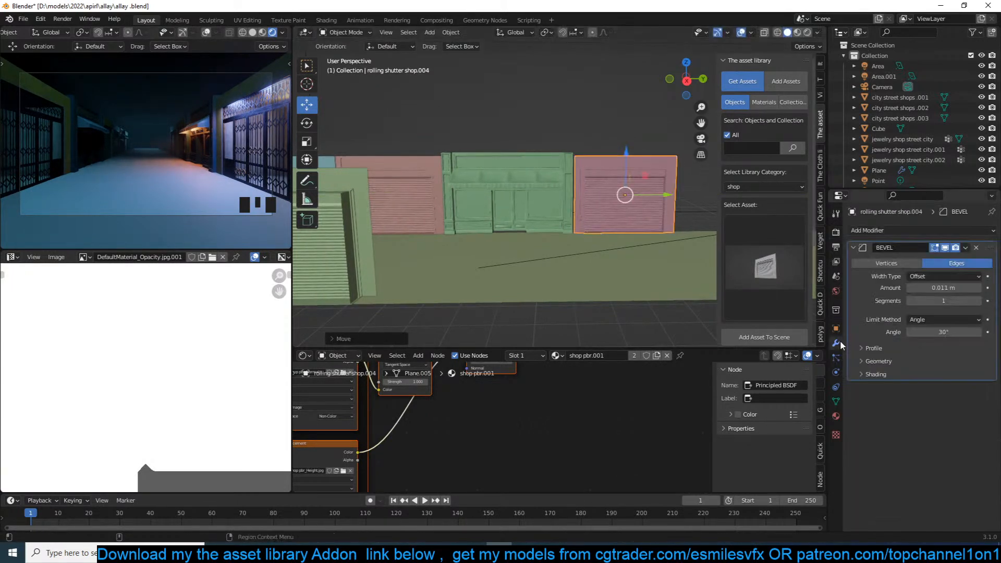
{"action": "left_click", "coordinate": [977, 248]}
{"action": "scroll", "coordinate": [612, 202], "scroll_direction": "up", "scroll_amount": 1}
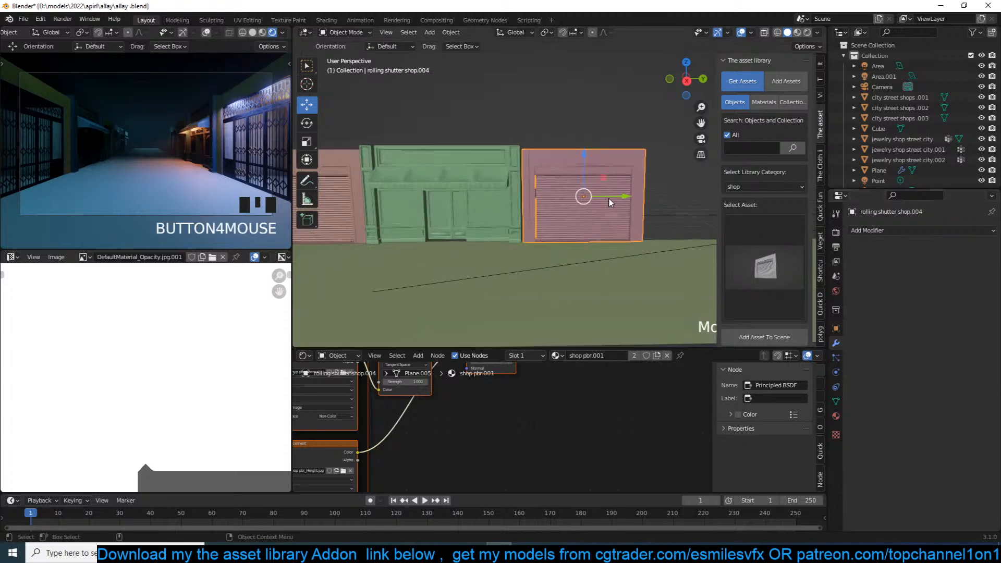
Step: Narrow the duplicated shutter shop's mesh by shifting its far-side and shutter vertices inward along Y in Edit Mode
{"action": "key", "text": "Tab"}
{"action": "key", "text": "alt+z"}
{"action": "left_click_drag", "start_coordinate": [606, 109], "coordinate": [670, 263]}
{"action": "left_click", "coordinate": [306, 106]}
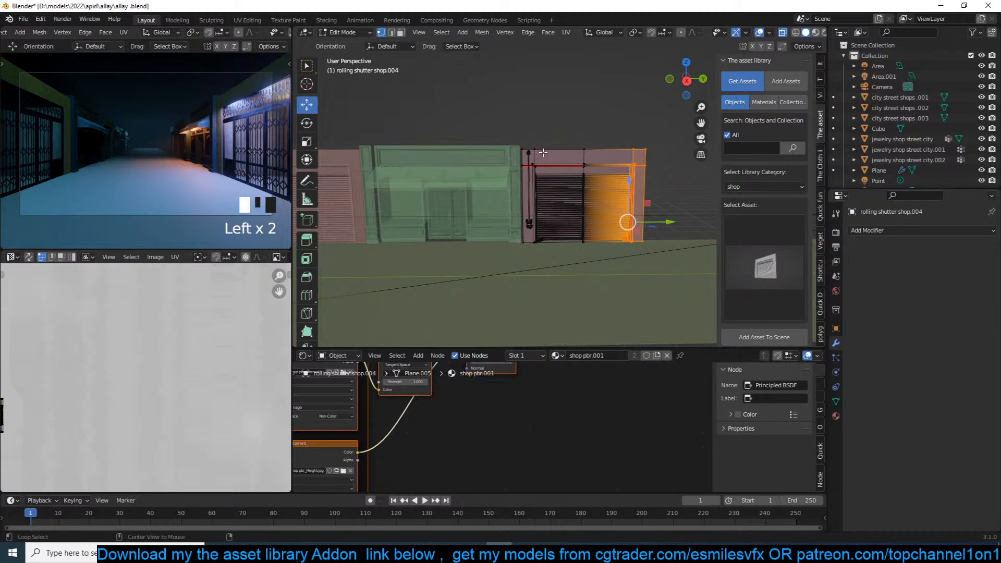
{"action": "left_click_drag", "start_coordinate": [664, 222], "coordinate": [633, 223]}
{"action": "left_click_drag", "start_coordinate": [563, 124], "coordinate": [637, 267]}
{"action": "left_click_drag", "start_coordinate": [633, 219], "coordinate": [609, 217]}
{"action": "key", "text": "Tab"}
Step: Scale the narrowed shutter shop up to about 1.04
{"action": "key", "text": "alt+a"}
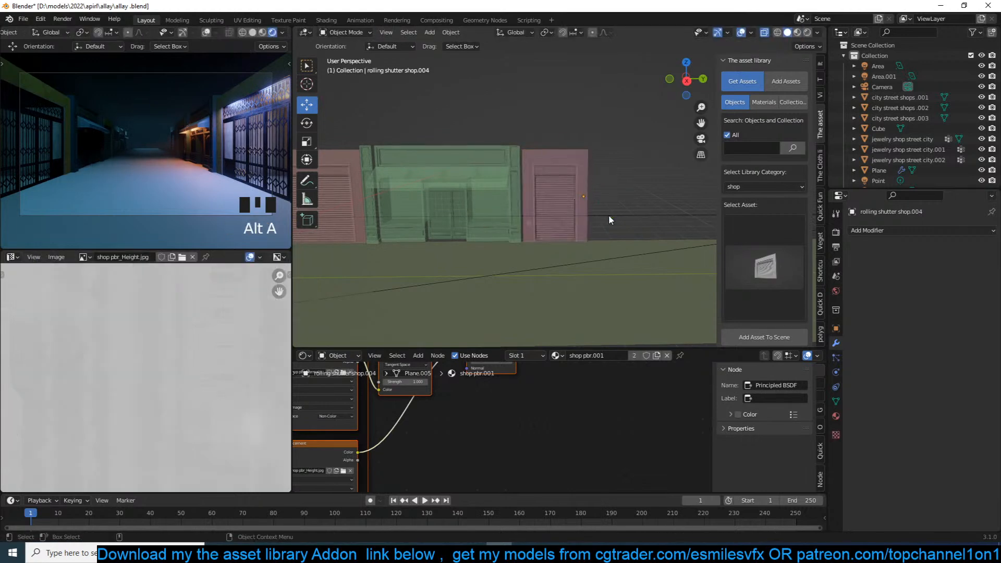
{"action": "left_click", "coordinate": [568, 191]}
{"action": "key", "text": "s"}
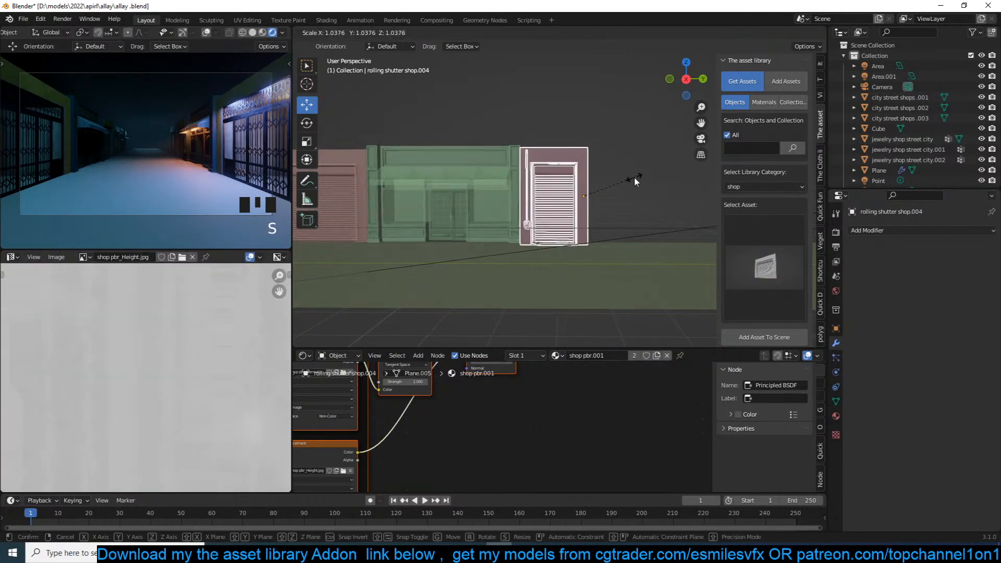
{"action": "left_click", "coordinate": [634, 178]}
Step: Place a linked duplicate of the narrow shutter shop about 23 m back along Y, filling the gap between the gated shop and jewelry shop
{"action": "key", "text": "KP_7"}
{"action": "scroll", "coordinate": [638, 194], "scroll_direction": "down", "scroll_amount": 2}
{"action": "scroll", "coordinate": [641, 201], "scroll_direction": "down", "scroll_amount": 3}
{"action": "middle_click_drag", "start_coordinate": [643, 206], "coordinate": [603, 114], "text": "shift"}
{"action": "scroll", "coordinate": [587, 164], "scroll_direction": "down", "scroll_amount": 2}
{"action": "middle_click_drag", "start_coordinate": [582, 171], "coordinate": [600, 134], "text": "shift"}
{"action": "key", "text": "alt+d"}
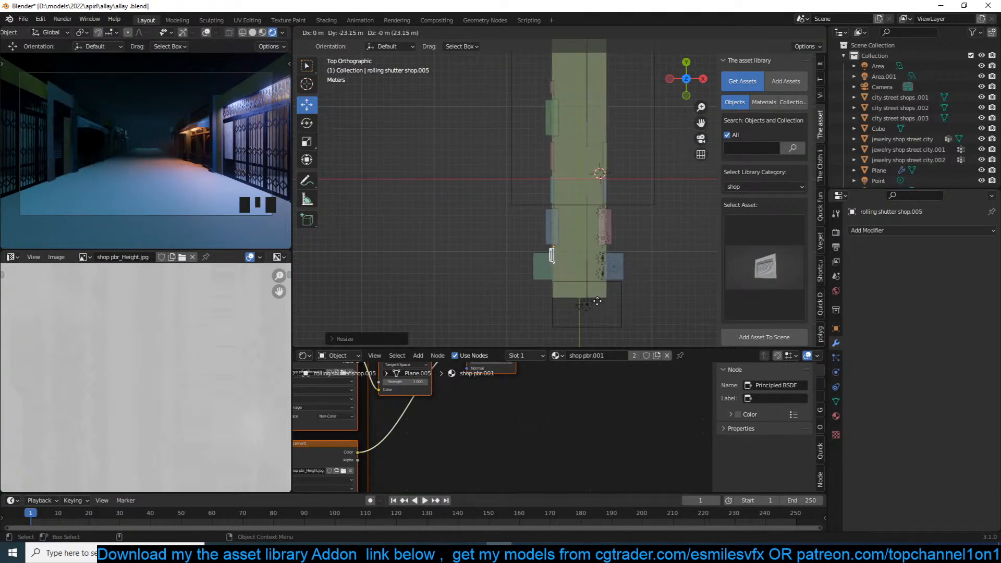
{"action": "left_click", "coordinate": [598, 301]}
{"action": "key", "text": "KP_Decimal"}
{"action": "middle_click_drag", "start_coordinate": [648, 274], "coordinate": [631, 193]}
{"action": "key", "text": "grave"}
{"action": "left_click_drag", "start_coordinate": [671, 200], "coordinate": [643, 202]}
{"action": "middle_click_drag", "start_coordinate": [603, 205], "coordinate": [658, 212], "text": "shift"}
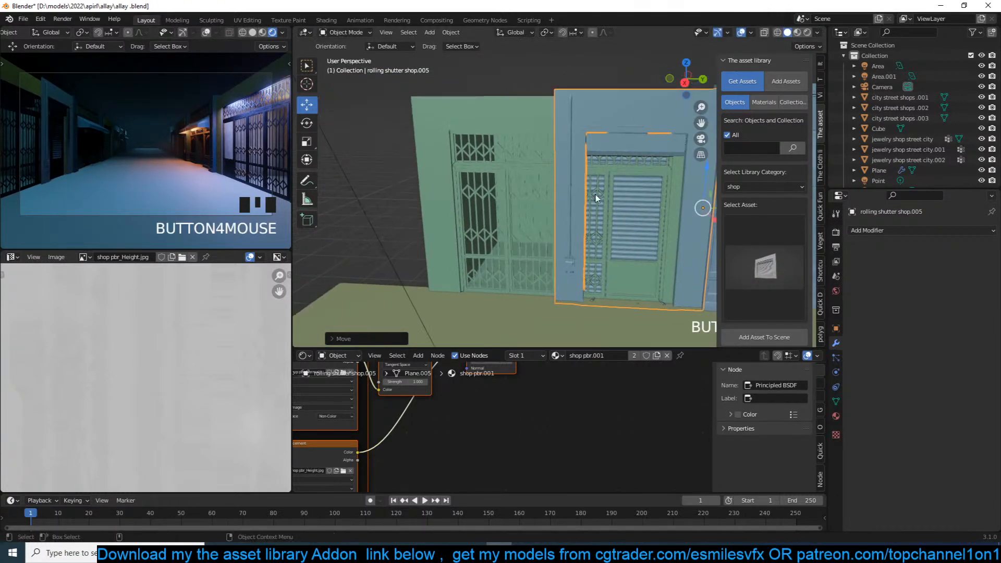
Step: Display the main viewport in Material Preview shading and save the file
{"action": "left_click", "coordinate": [509, 158]}
{"action": "scroll", "coordinate": [597, 203], "scroll_direction": "down", "scroll_amount": 2}
{"action": "left_click_drag", "start_coordinate": [597, 203], "coordinate": [470, 197]}
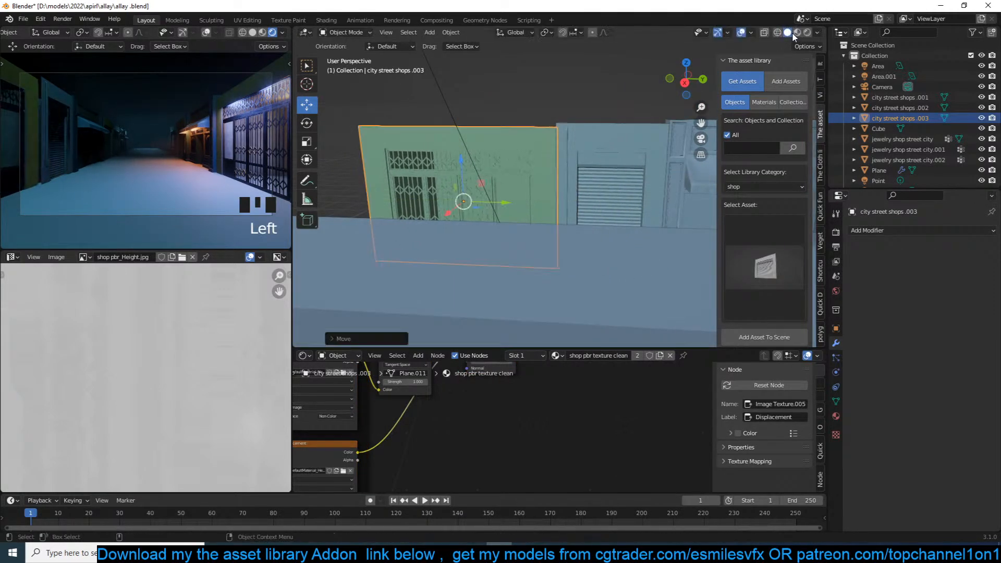
{"action": "left_click", "coordinate": [797, 33]}
{"action": "key", "text": "shift+grave"}
{"action": "middle_click_drag", "start_coordinate": [654, 135], "coordinate": [520, 128], "text": "shift"}
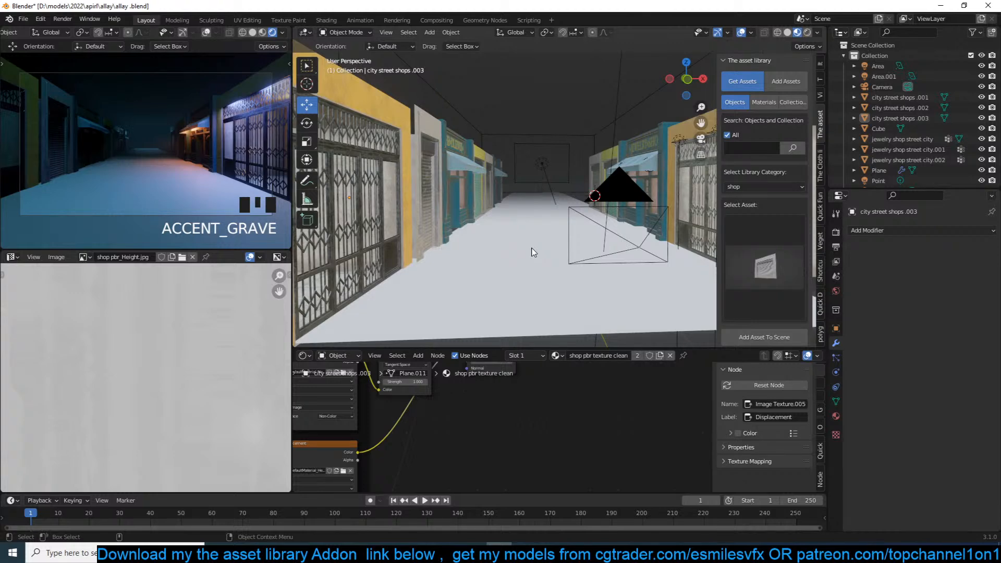
{"action": "left_click", "coordinate": [522, 254]}
{"action": "scroll", "coordinate": [541, 240], "scroll_direction": "down", "scroll_amount": 4}
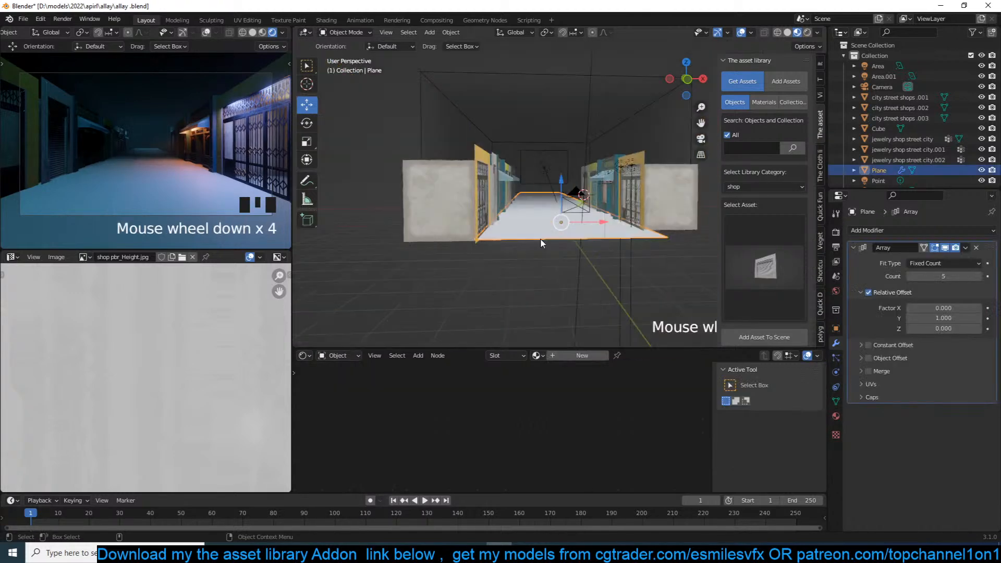
{"action": "key", "text": "ctrl+s"}
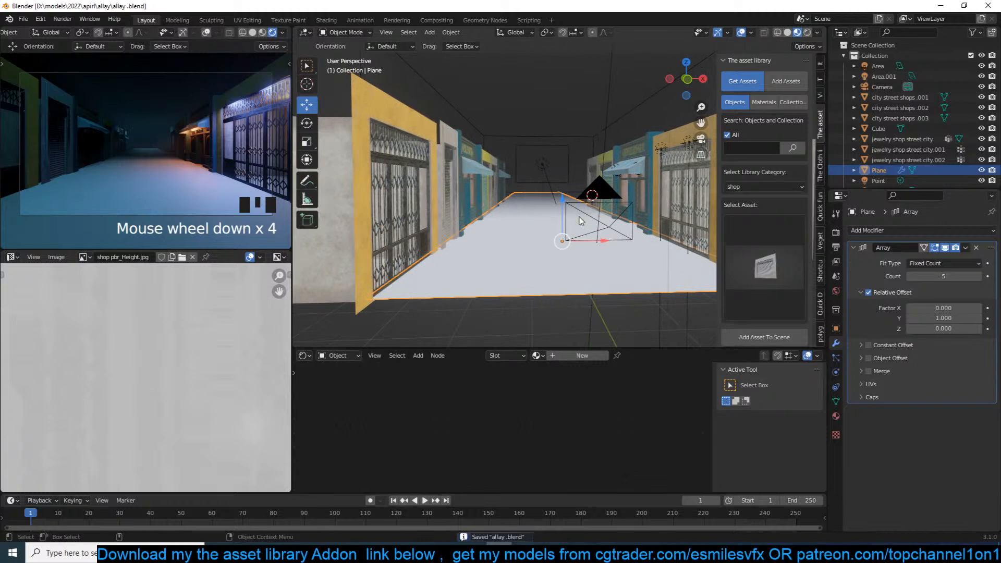
Step: Search the asset library for "road" and add the flat grey road asset at the near end of the alley floor
{"action": "middle_click_drag", "start_coordinate": [610, 221], "coordinate": [585, 209], "text": "shift"}
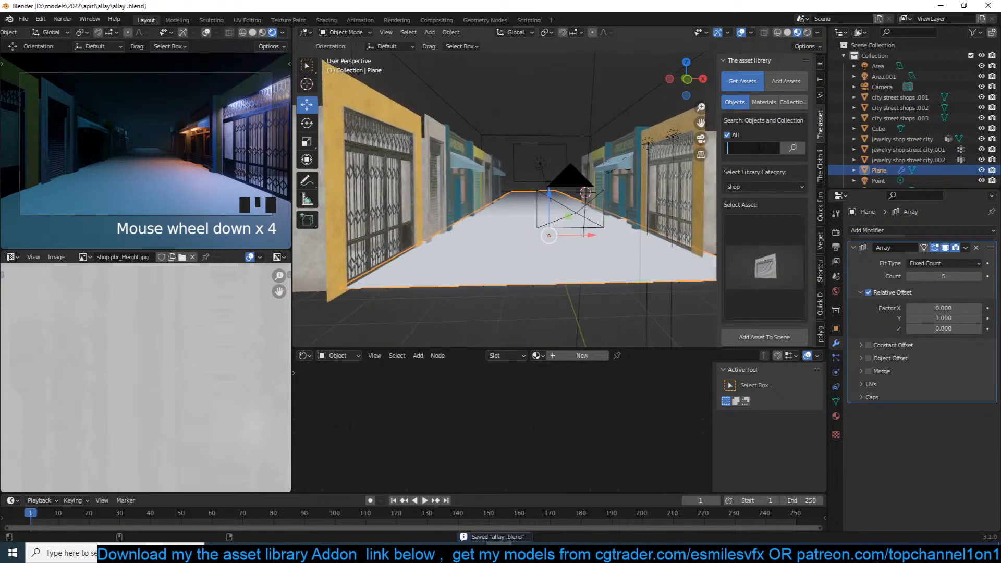
{"action": "left_click", "coordinate": [747, 179]}
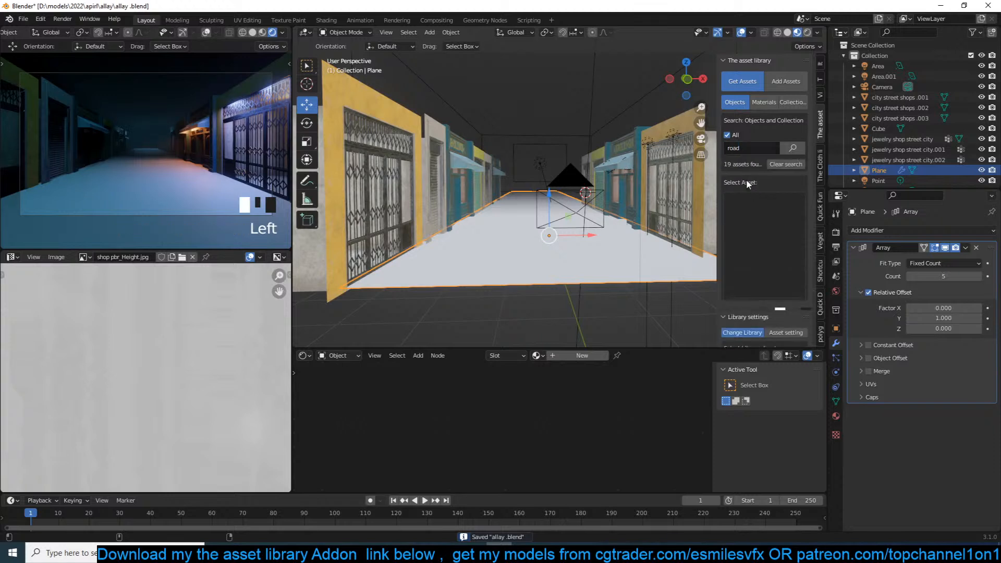
{"action": "left_click", "coordinate": [752, 274]}
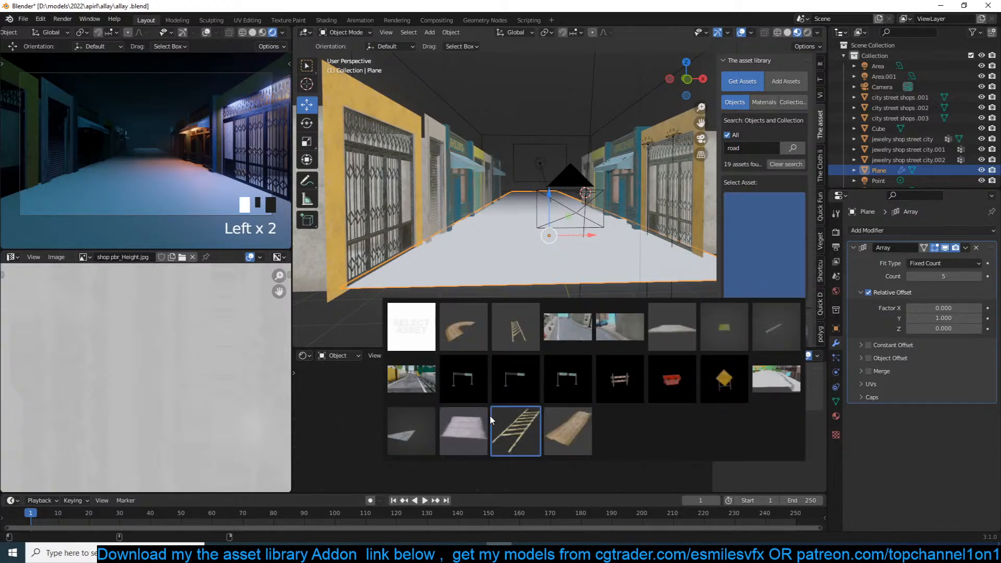
{"action": "left_click", "coordinate": [402, 429]}
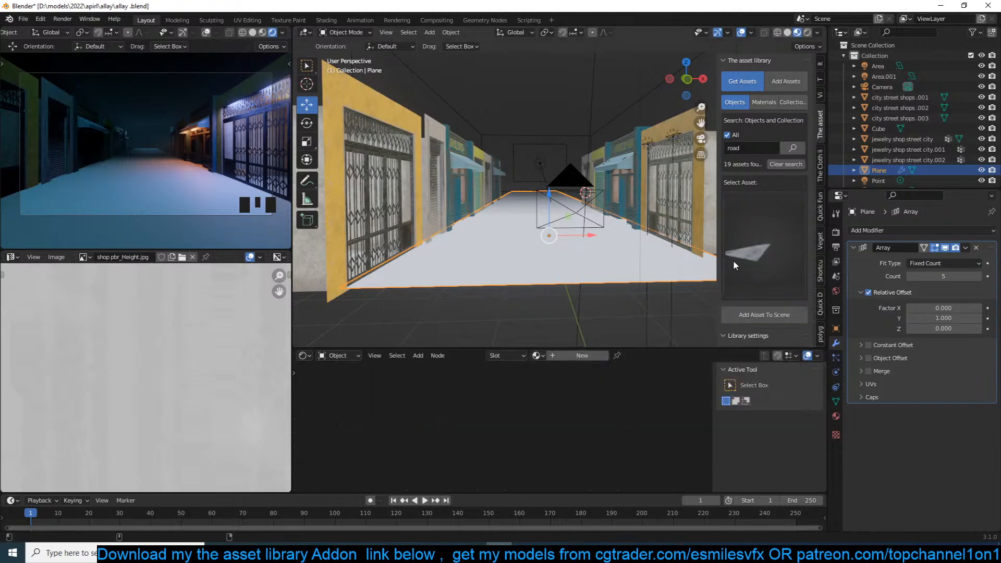
{"action": "right_click", "coordinate": [538, 249], "text": "shift"}
{"action": "left_click", "coordinate": [576, 269]}
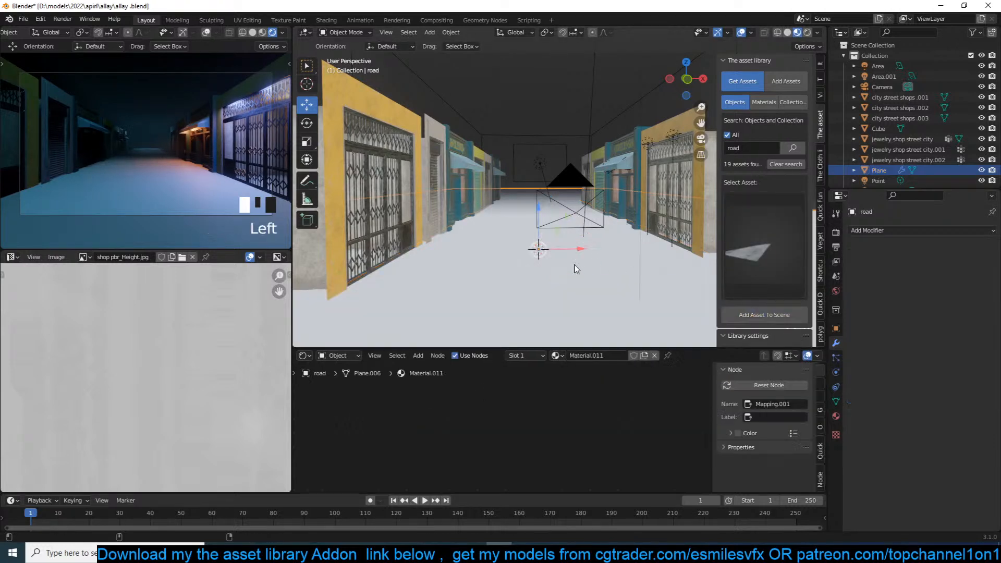
{"action": "scroll", "coordinate": [576, 269], "scroll_direction": "down", "scroll_amount": 2}
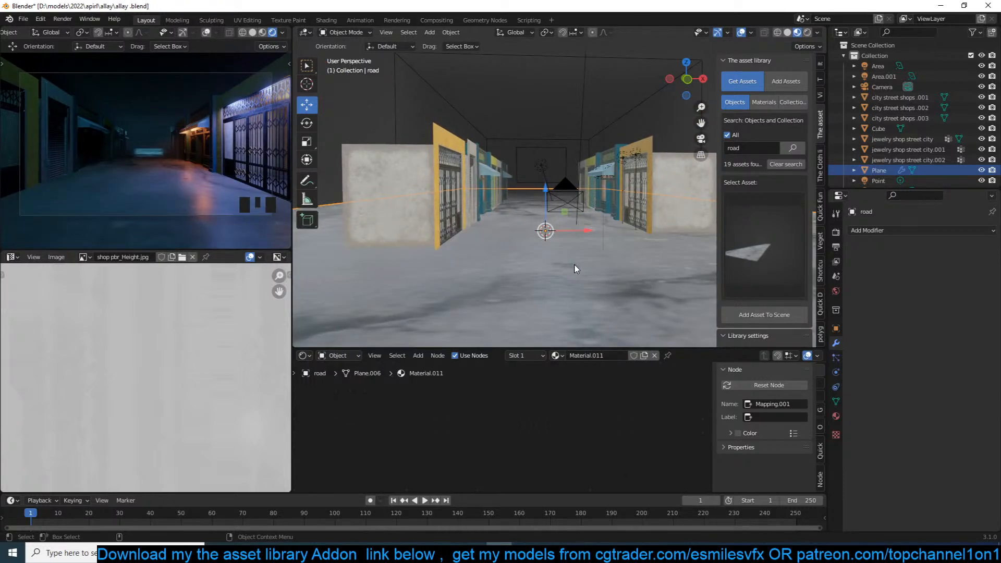
Step: Scale the road down to a narrow strip inside the alley and delete the old white floor plane
{"action": "key", "text": "s"}
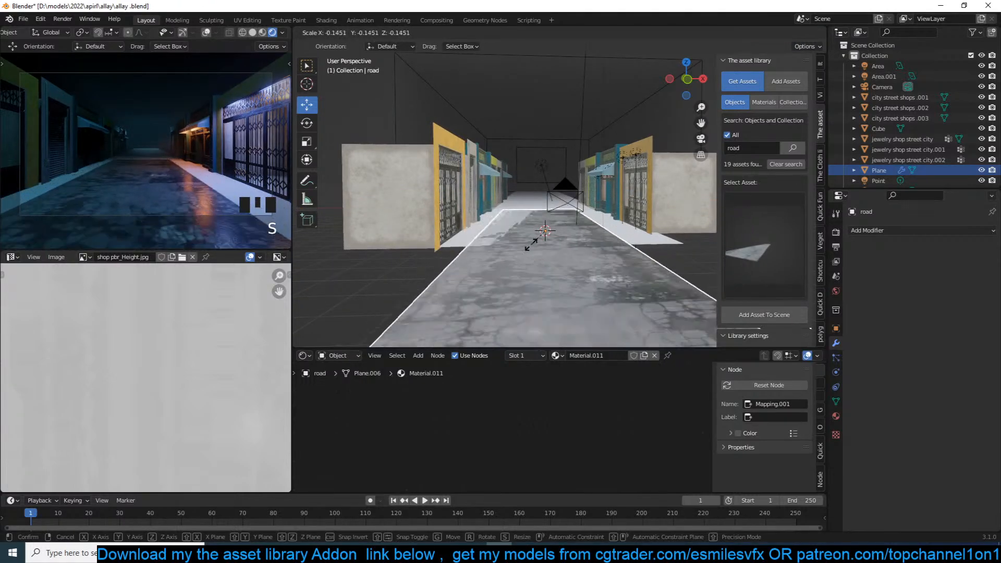
{"action": "left_click", "coordinate": [612, 247]}
{"action": "left_click", "coordinate": [613, 247]}
{"action": "key", "text": "x"}
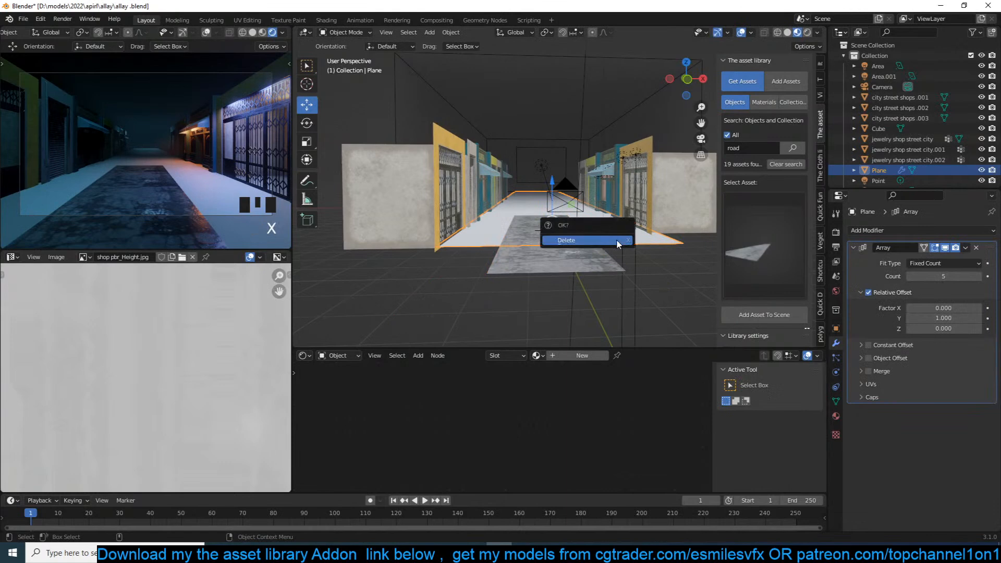
{"action": "left_click", "coordinate": [616, 240]}
Step: Scale the road up to nearly the alley's width and move it about 8.8 m along Y in top view
{"action": "left_click", "coordinate": [600, 250]}
{"action": "key", "text": "s"}
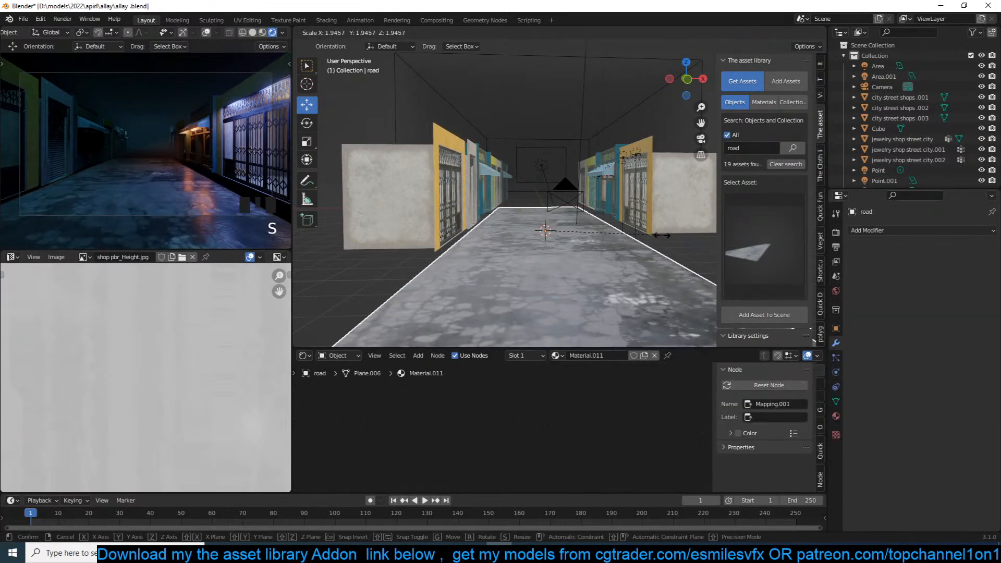
{"action": "left_click", "coordinate": [647, 236]}
{"action": "key", "text": "KP_7"}
{"action": "scroll", "coordinate": [647, 236], "scroll_direction": "down", "scroll_amount": 3}
{"action": "key", "text": "g"}
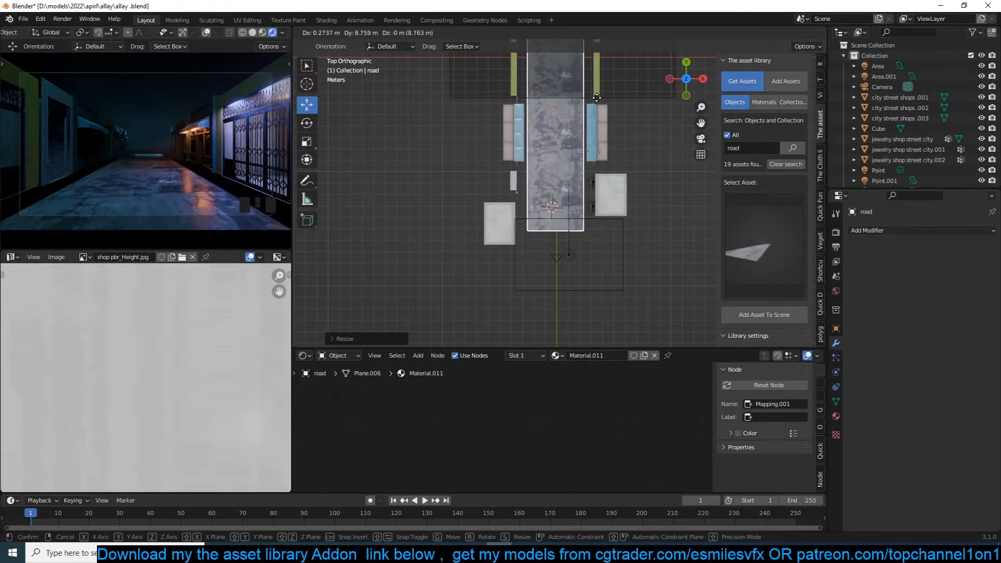
{"action": "left_click", "coordinate": [598, 98]}
Step: Add an Array modifier to the road with relative offset factors X 0 and Y -1
{"action": "scroll", "coordinate": [606, 170], "scroll_direction": "down", "scroll_amount": 3}
{"action": "middle_click_drag", "start_coordinate": [606, 170], "coordinate": [442, 115]}
{"action": "left_click", "coordinate": [893, 231]}
{"action": "left_click", "coordinate": [828, 260]}
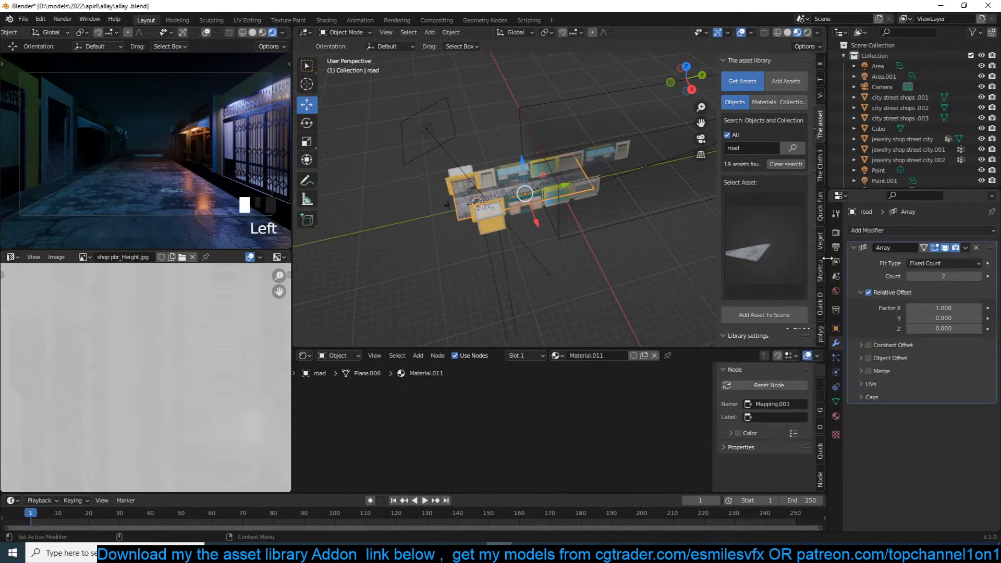
{"action": "left_click", "coordinate": [906, 319]}
{"action": "left_click", "coordinate": [919, 309]}
{"action": "type", "text": "0"}
{"action": "key", "text": "Return"}
{"action": "left_click", "coordinate": [939, 318]}
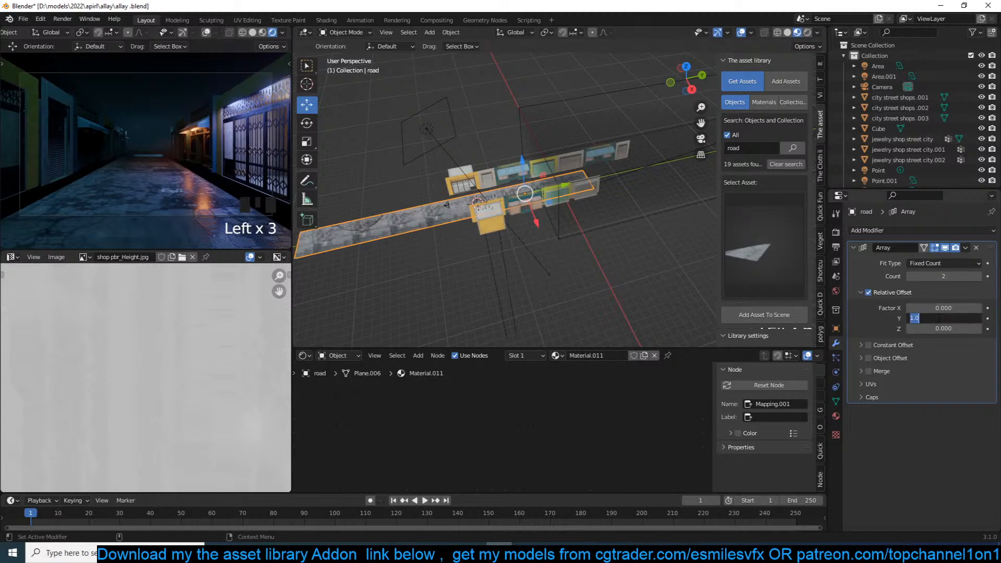
{"action": "left_click", "coordinate": [887, 327]}
Step: Choose the light concrete pavement asset from the road results and add it at the near end of the road
{"action": "middle_click_drag", "start_coordinate": [489, 247], "coordinate": [592, 224]}
{"action": "scroll", "coordinate": [593, 224], "scroll_direction": "up", "scroll_amount": 4}
{"action": "key", "text": "alt+a"}
{"action": "key", "text": "grave"}
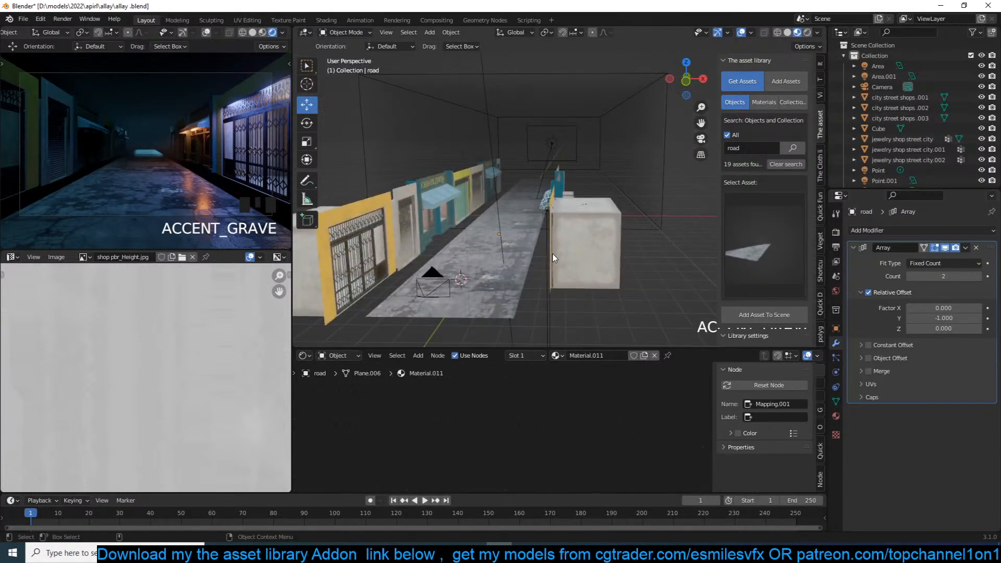
{"action": "left_click", "coordinate": [563, 266]}
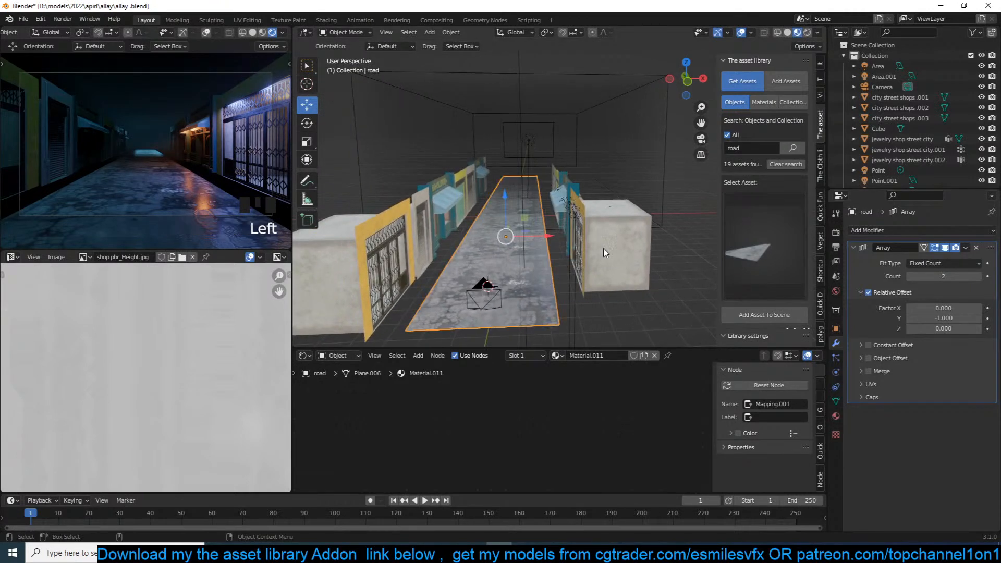
{"action": "left_click", "coordinate": [754, 217]}
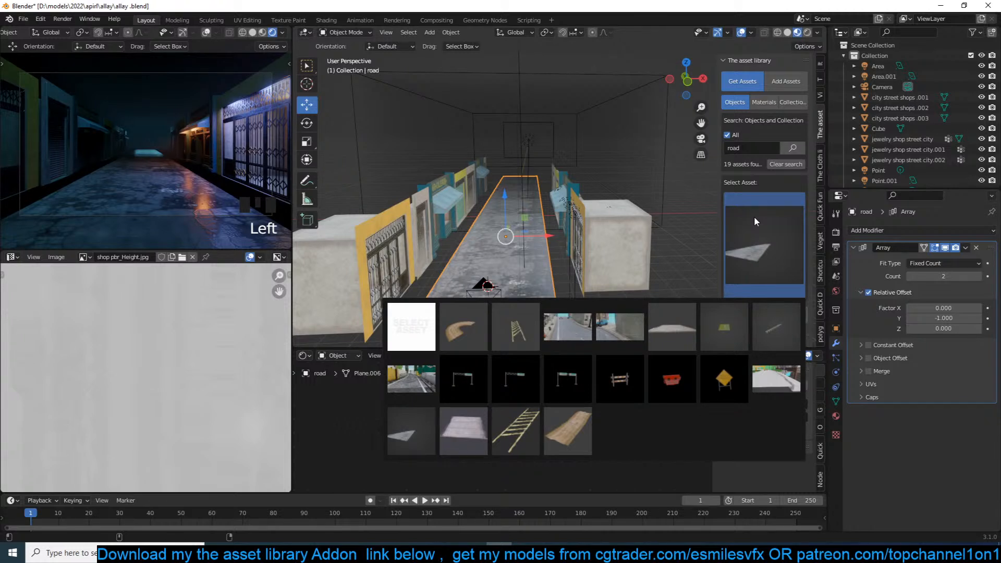
{"action": "left_click", "coordinate": [448, 440]}
{"action": "middle_click_drag", "start_coordinate": [558, 303], "coordinate": [555, 290], "text": "shift"}
{"action": "right_click", "coordinate": [554, 290]}
{"action": "right_click", "coordinate": [431, 301]}
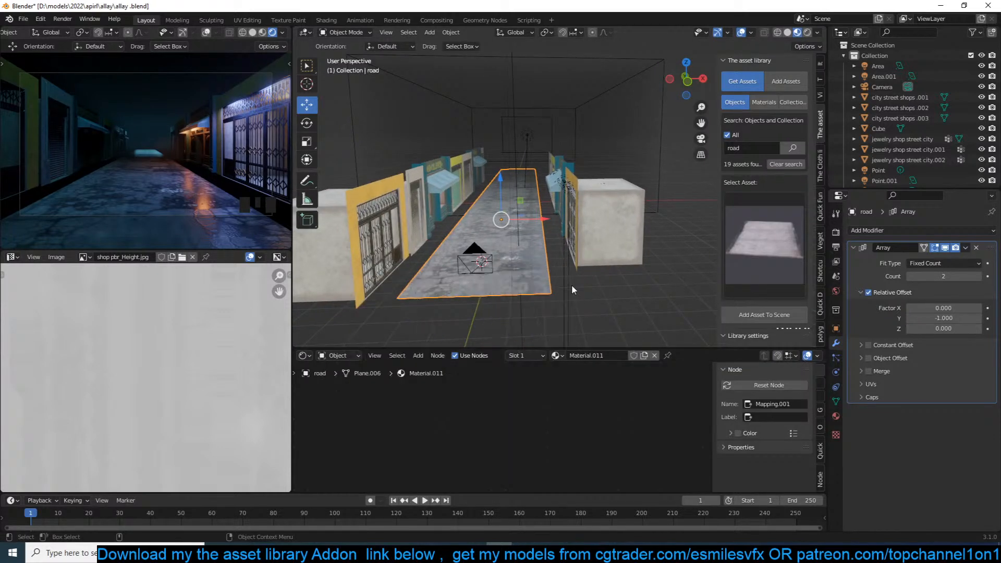
{"action": "right_click", "coordinate": [464, 291], "text": "shift"}
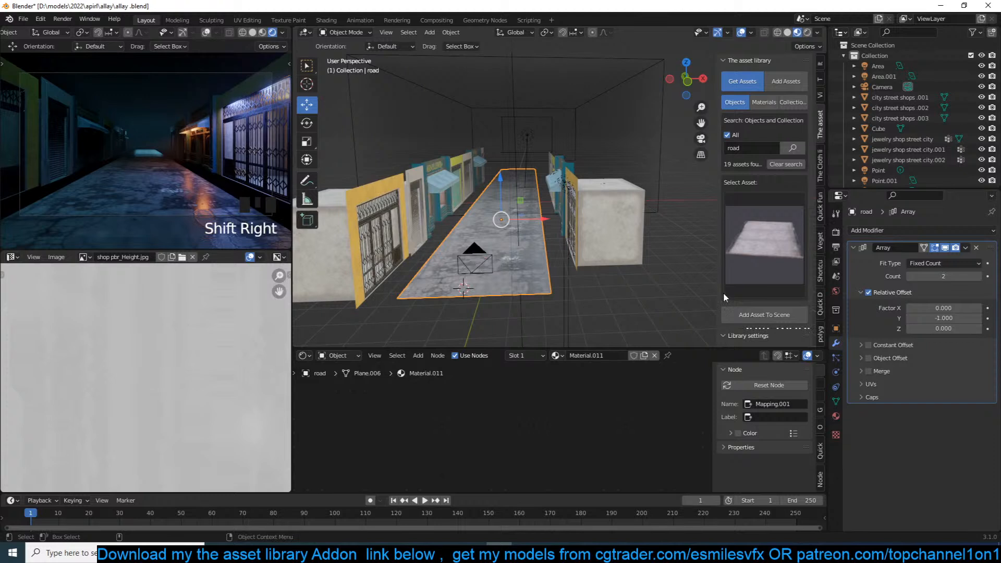
{"action": "left_click", "coordinate": [765, 316]}
Step: Resize the pavement piece and move it alongside the road, in front of the yellow gated shop
{"action": "key", "text": "s"}
{"action": "left_click", "coordinate": [487, 303]}
{"action": "key", "text": "g"}
{"action": "left_click", "coordinate": [580, 285]}
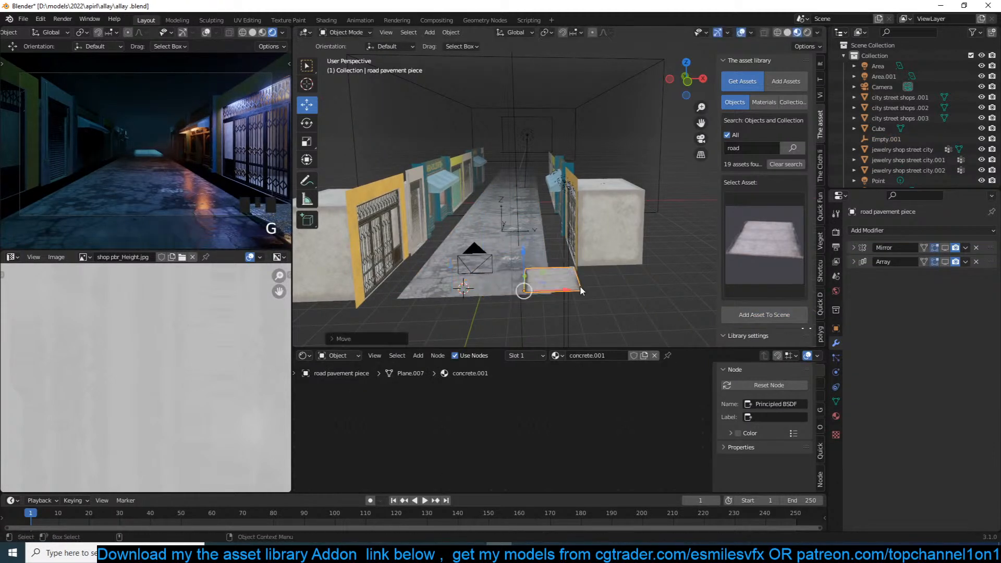
Step: Increase the value of the Add node feeding the roughness grunge input in the pavement's concrete material
{"action": "key", "text": "KP_Decimal"}
{"action": "middle_click_drag", "start_coordinate": [580, 286], "coordinate": [658, 294]}
{"action": "scroll", "coordinate": [617, 290], "scroll_direction": "up", "scroll_amount": 4}
{"action": "key", "text": "KP_Decimal"}
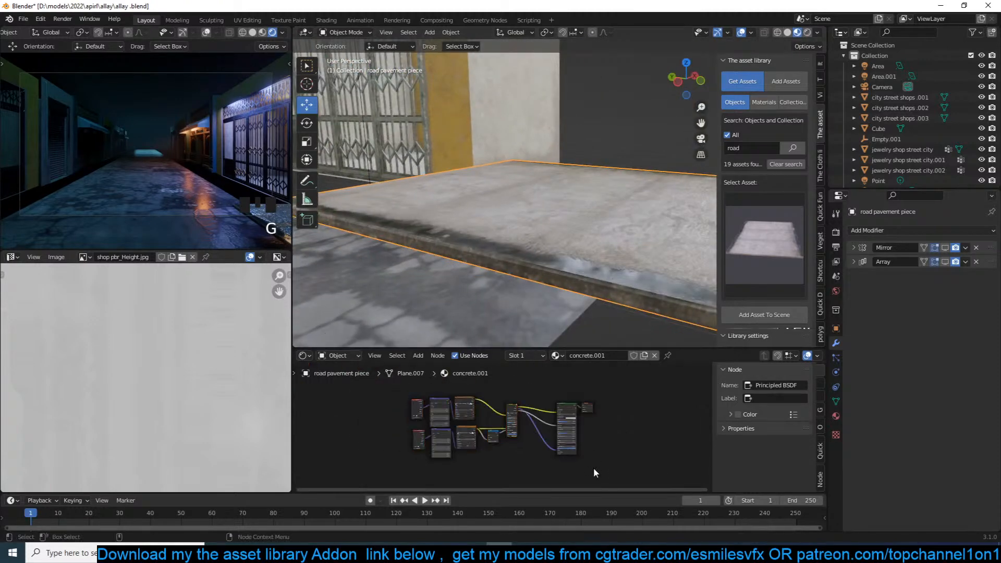
{"action": "scroll", "coordinate": [594, 468], "scroll_direction": "up", "scroll_amount": 5}
{"action": "middle_click_drag", "start_coordinate": [589, 305], "coordinate": [688, 274]}
{"action": "scroll", "coordinate": [582, 417], "scroll_direction": "up", "scroll_amount": 2}
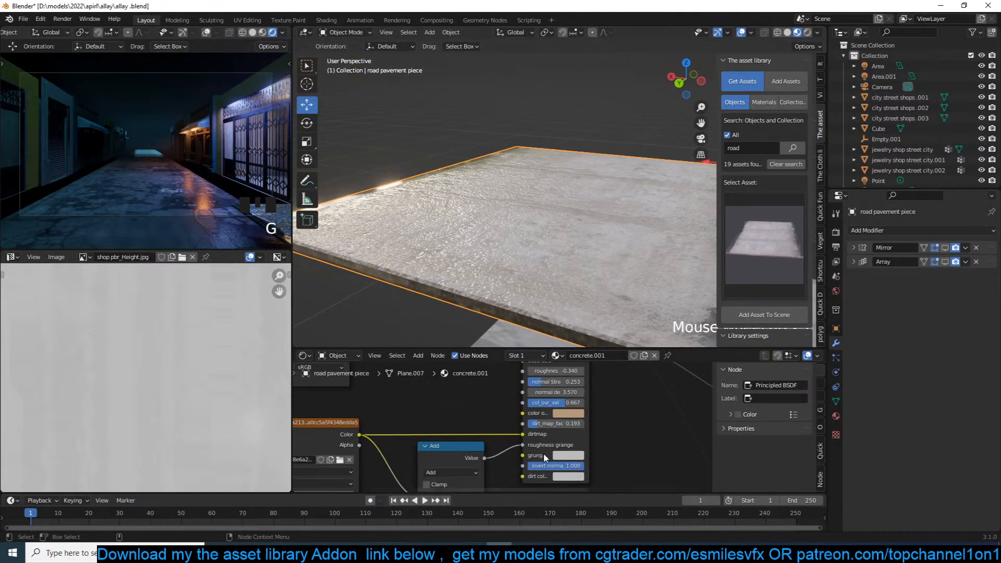
{"action": "middle_click_drag", "start_coordinate": [558, 444], "coordinate": [591, 417]}
{"action": "left_click_drag", "start_coordinate": [479, 477], "coordinate": [521, 477], "text": "shift"}
{"action": "scroll", "coordinate": [522, 426], "scroll_direction": "down", "scroll_amount": 2}
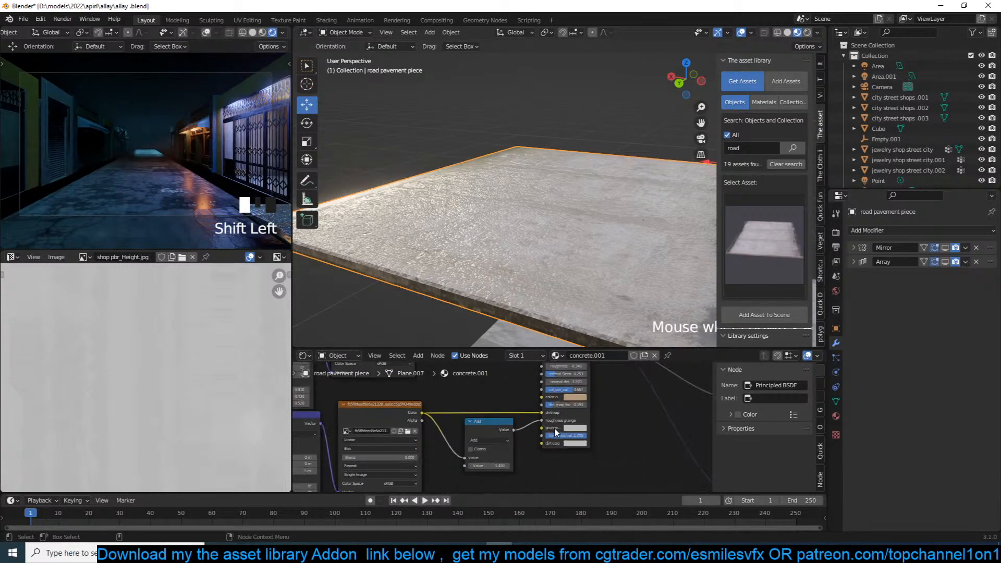
Step: Insert a Math Add node between the concrete group's roughness output and the Principled BSDF's Roughness input
{"action": "middle_click_drag", "start_coordinate": [554, 431], "coordinate": [483, 465]}
{"action": "scroll", "coordinate": [537, 427], "scroll_direction": "down", "scroll_amount": 1}
{"action": "key", "text": "shift+a"}
{"action": "mouse_move", "coordinate": [521, 498]}
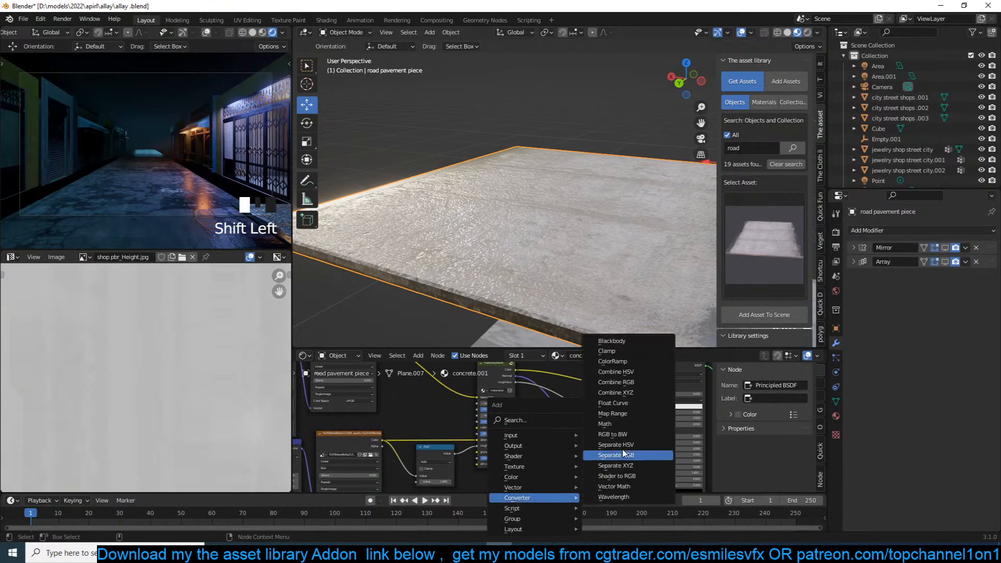
{"action": "left_click", "coordinate": [636, 424]}
{"action": "left_click", "coordinate": [576, 407]}
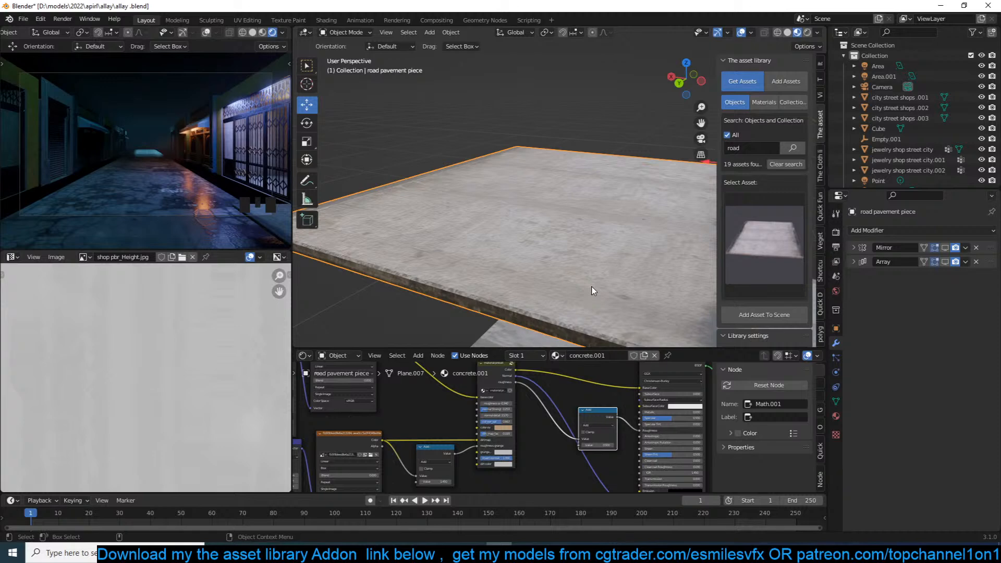
Step: Save the file and lower the value of the Math node feeding the Principled BSDF's roughness
{"action": "key", "text": "ctrl+s"}
{"action": "middle_click_drag", "start_coordinate": [592, 290], "coordinate": [449, 234]}
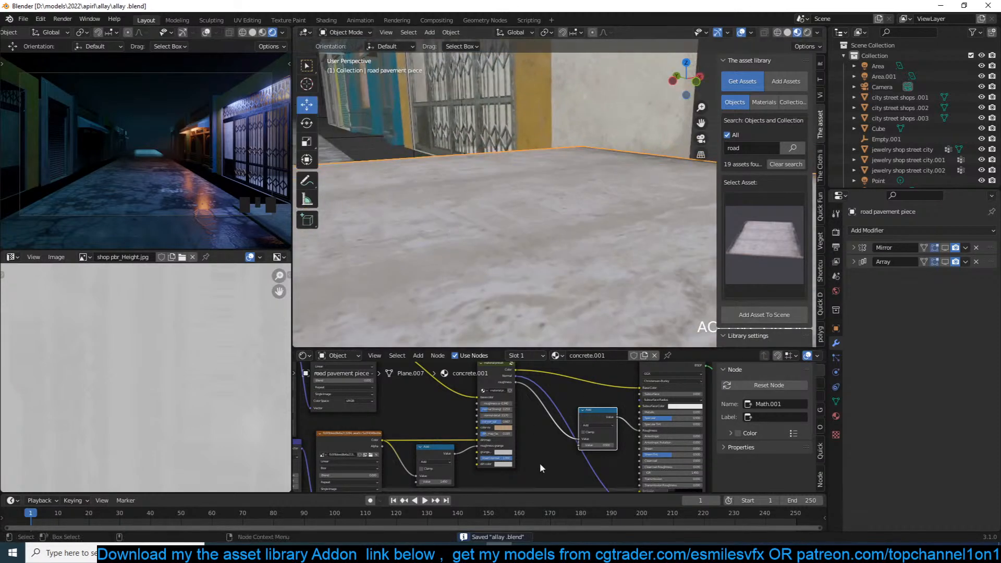
{"action": "left_click_drag", "start_coordinate": [605, 446], "coordinate": [564, 446], "text": "shift"}
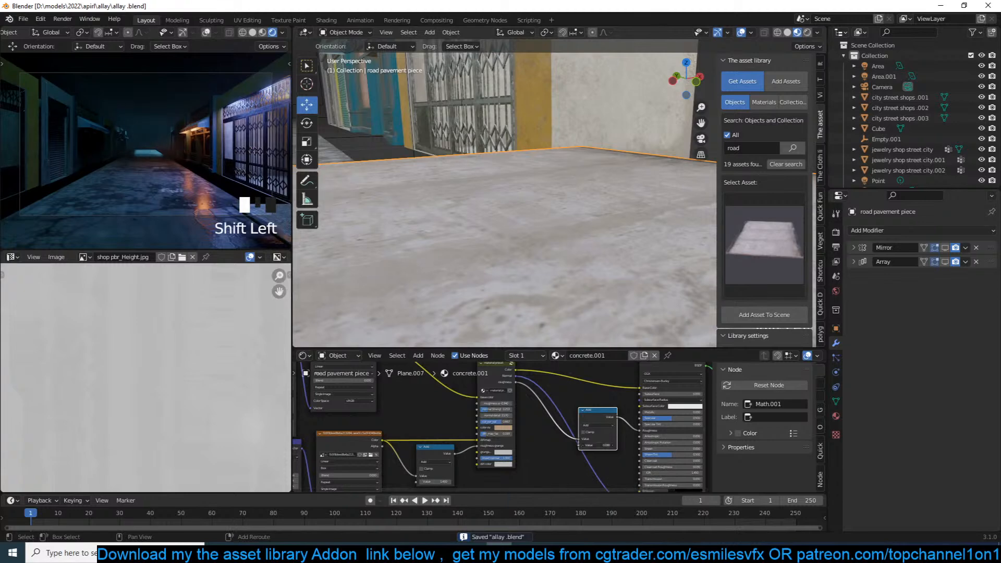
Step: Enable viewport display of the pavement's Mirror and Array modifiers
{"action": "scroll", "coordinate": [575, 257], "scroll_direction": "down", "scroll_amount": 8}
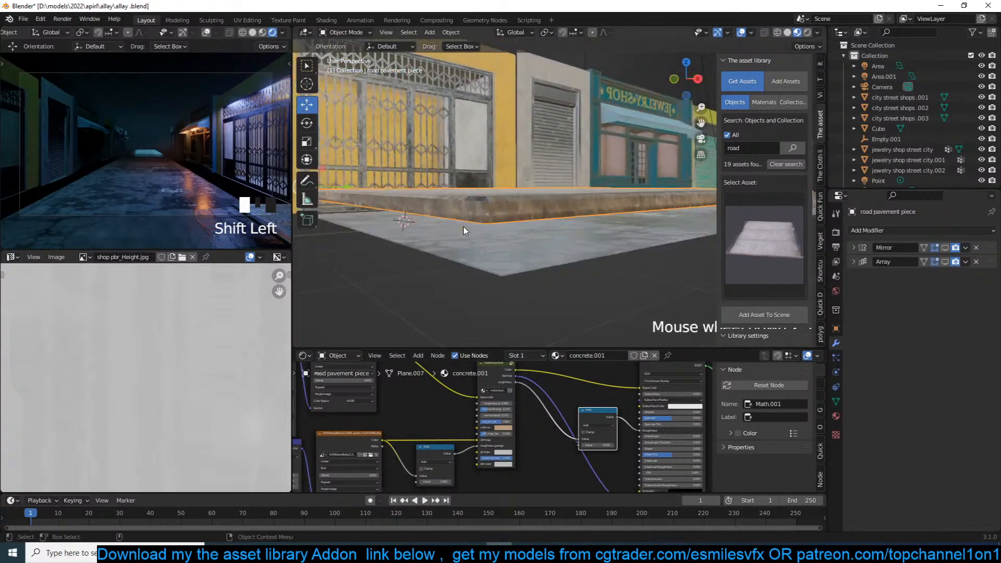
{"action": "middle_click_drag", "start_coordinate": [534, 269], "coordinate": [596, 266]}
{"action": "scroll", "coordinate": [597, 266], "scroll_direction": "up", "scroll_amount": 3}
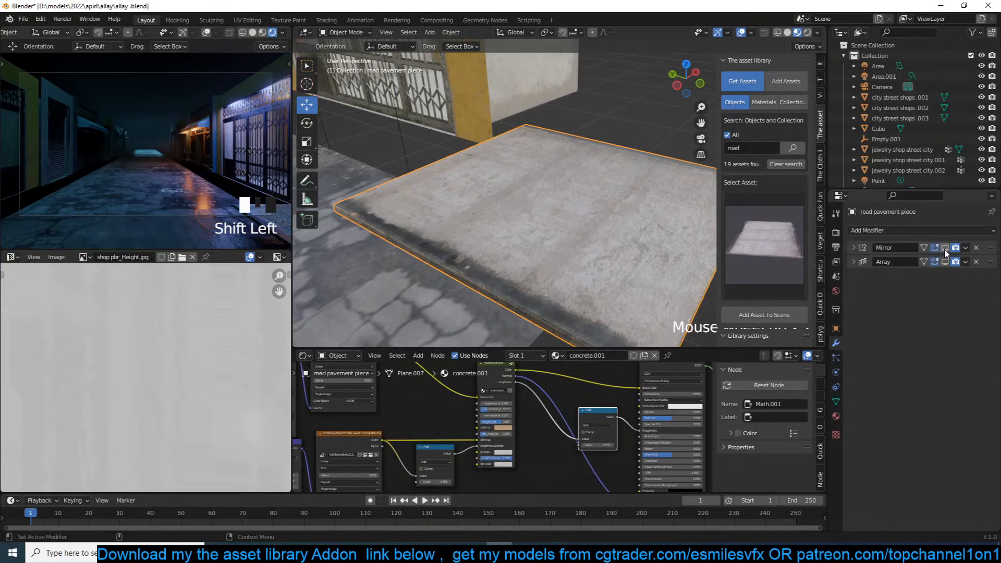
{"action": "left_click", "coordinate": [946, 248]}
{"action": "left_click", "coordinate": [945, 261]}
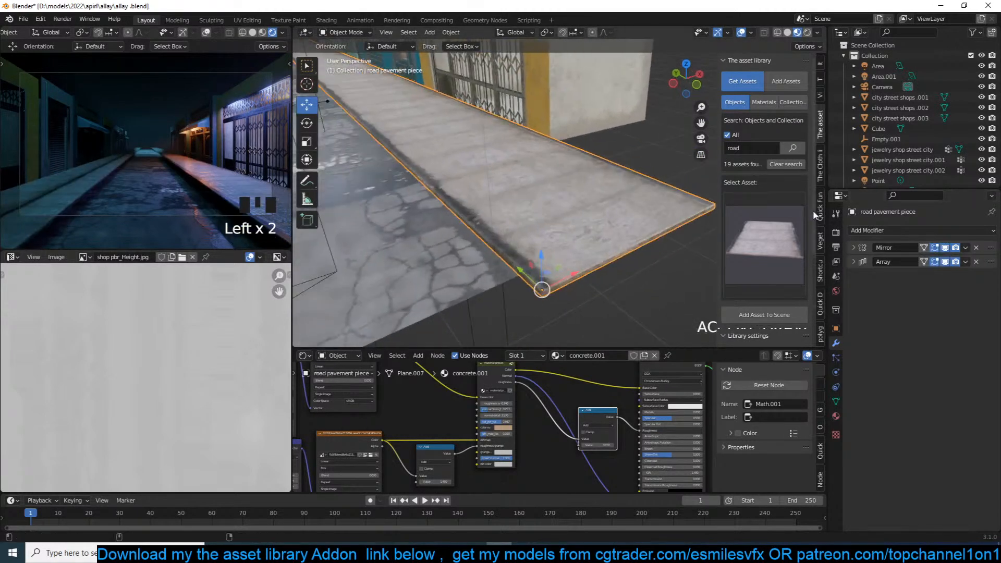
Step: Snap the 3D cursor to the empty in the middle of the road, then reselect the pavement
{"action": "middle_click_drag", "start_coordinate": [588, 192], "coordinate": [565, 170]}
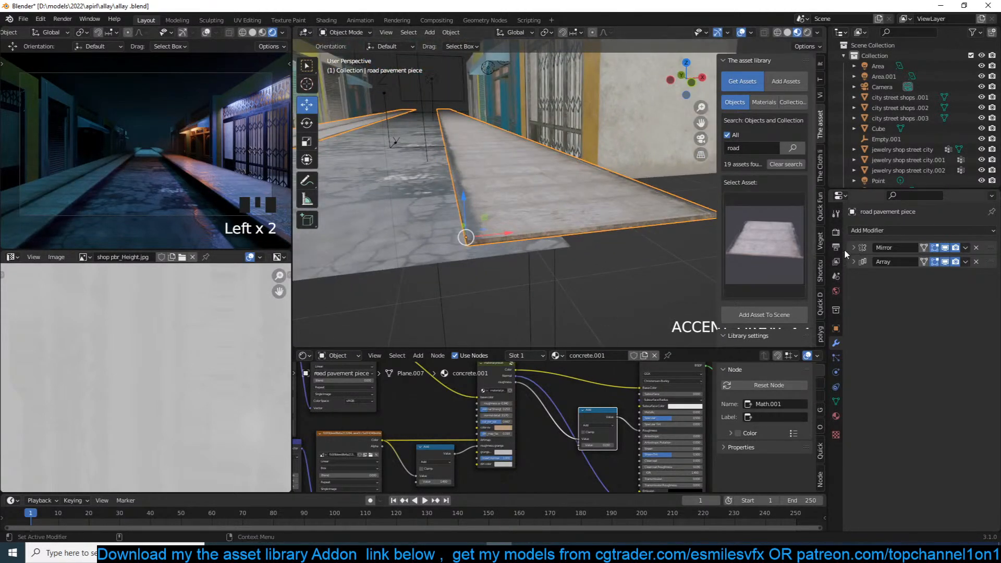
{"action": "left_click", "coordinate": [397, 144]}
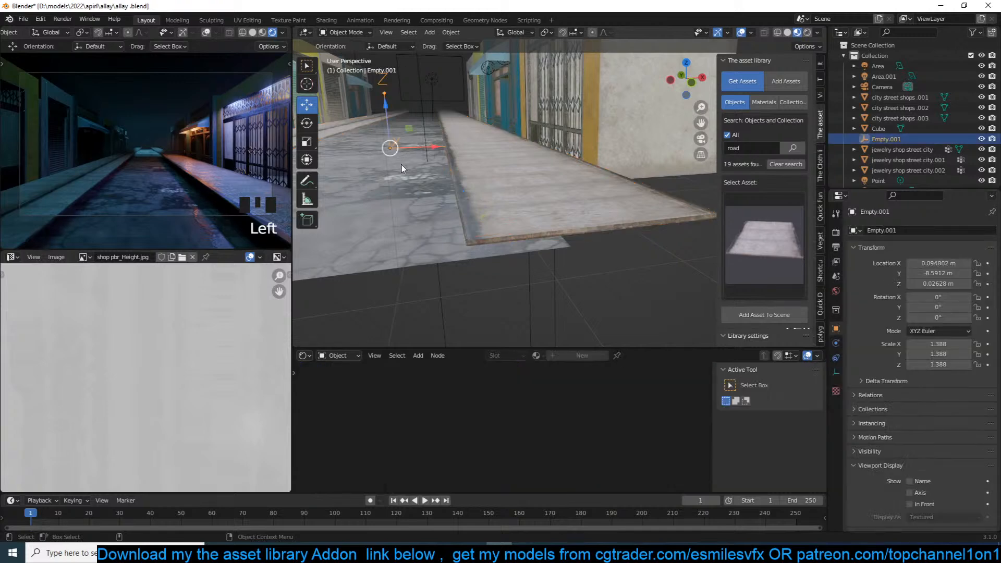
{"action": "left_click", "coordinate": [402, 175]}
{"action": "key", "text": "shift+s"}
{"action": "left_click", "coordinate": [392, 149]}
{"action": "key", "text": "shift+s"}
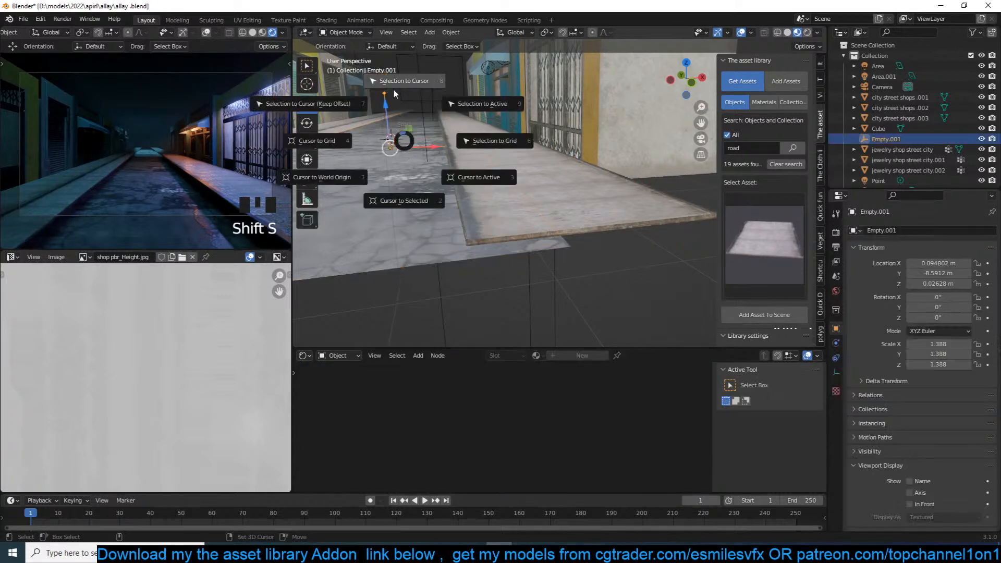
{"action": "left_click", "coordinate": [497, 167]}
Step: In wireframe front view, move the pavement about 0.39 m outward along X and 0.36 m down
{"action": "key", "text": "KP_1"}
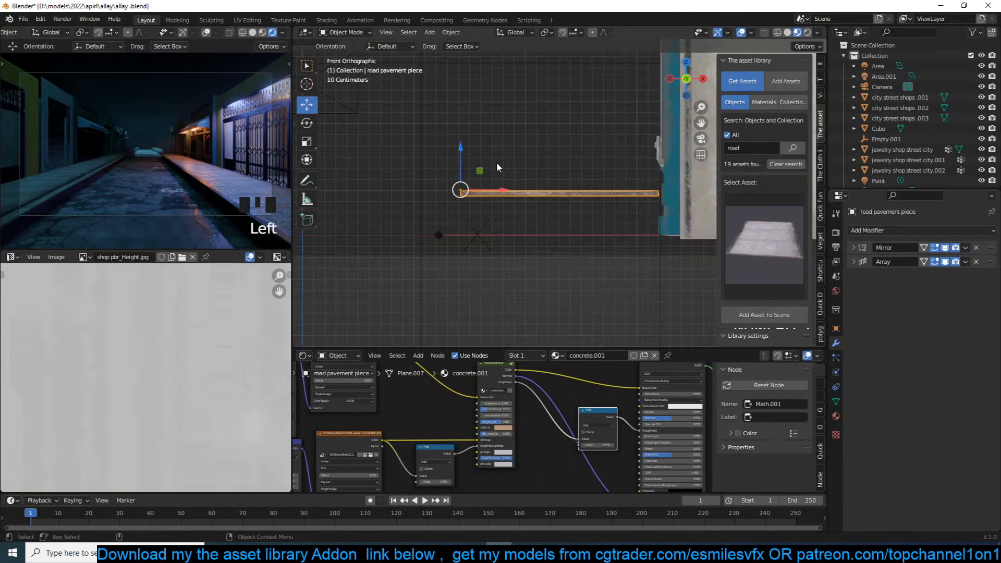
{"action": "key", "text": "z"}
{"action": "left_click", "coordinate": [400, 182]}
{"action": "key", "text": "g"}
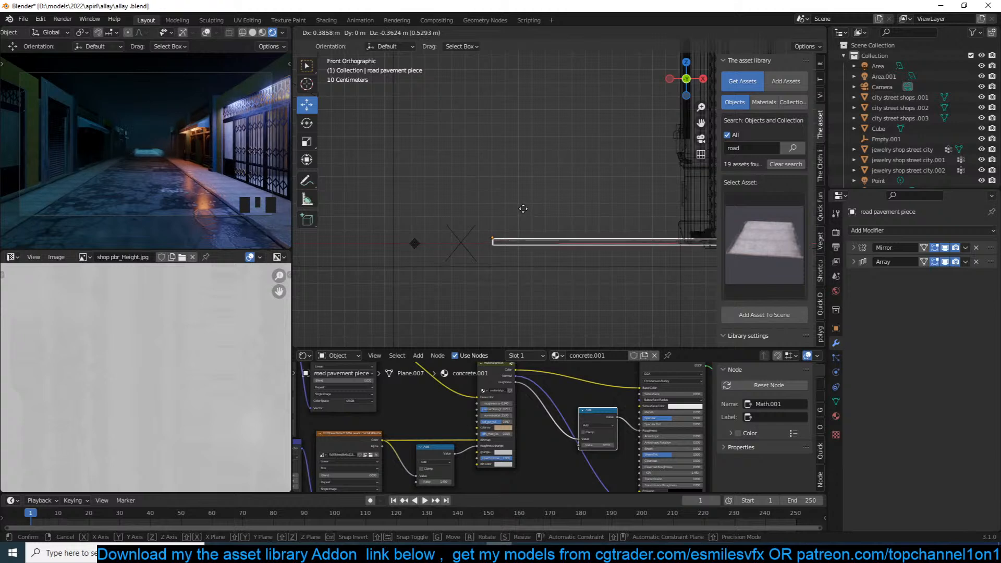
{"action": "left_click", "coordinate": [523, 209]}
Step: Scale the pavement thicker vertically, raise it about 0.06 m and apply its scale
{"action": "key", "text": "s"}
{"action": "left_click", "coordinate": [557, 142]}
{"action": "key", "text": "g"}
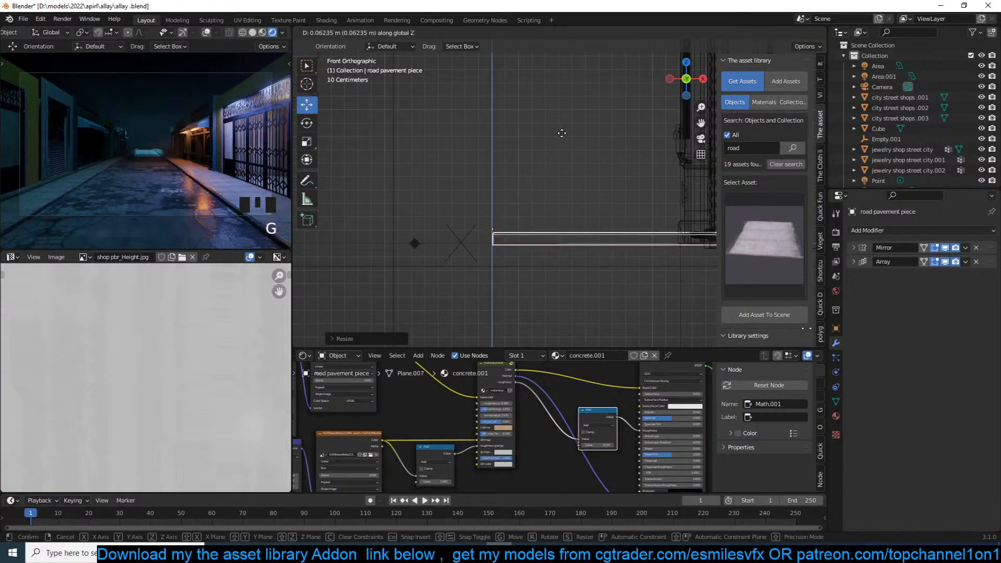
{"action": "left_click", "coordinate": [562, 135]}
{"action": "key", "text": "ctrl+a"}
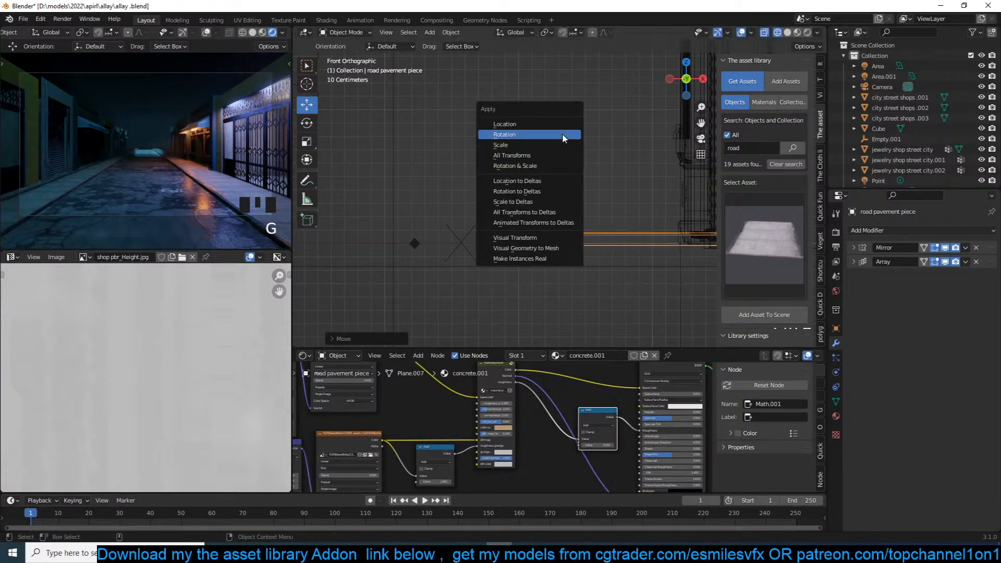
{"action": "left_click", "coordinate": [559, 145]}
Step: Show the scene in solid shading and add a lengthwise loop cut near the pavement's road-side edge
{"action": "mouse_move", "coordinate": [558, 164]}
{"action": "middle_mouse_down"}
{"action": "mouse_move", "coordinate": [569, 206]}
{"action": "mouse_move", "coordinate": [593, 206]}
{"action": "middle_mouse_up"}
{"action": "key", "text": "z"}
{"action": "left_click", "coordinate": [681, 206]}
{"action": "key", "text": "alt+z"}
{"action": "mouse_move", "coordinate": [532, 209]}
{"action": "middle_mouse_down"}
{"action": "mouse_move", "coordinate": [643, 199]}
{"action": "mouse_move", "coordinate": [637, 206]}
{"action": "mouse_move", "coordinate": [545, 209]}
{"action": "mouse_move", "coordinate": [634, 131]}
{"action": "mouse_move", "coordinate": [438, 206]}
{"action": "mouse_move", "coordinate": [506, 226]}
{"action": "mouse_move", "coordinate": [485, 172]}
{"action": "mouse_move", "coordinate": [472, 174]}
{"action": "middle_mouse_up"}
{"action": "key", "text": "alt+z"}
{"action": "scroll", "coordinate": [643, 199], "scroll_direction": "up", "scroll_amount": 3}
{"action": "scroll", "coordinate": [634, 131], "scroll_direction": "up", "scroll_amount": 2}
{"action": "scroll", "coordinate": [485, 172], "scroll_direction": "down", "scroll_amount": 4}
{"action": "key", "text": "grave"}
{"action": "key", "text": "alt+a"}
{"action": "key", "text": "ctrl+r"}
{"action": "left_click", "coordinate": [500, 240]}
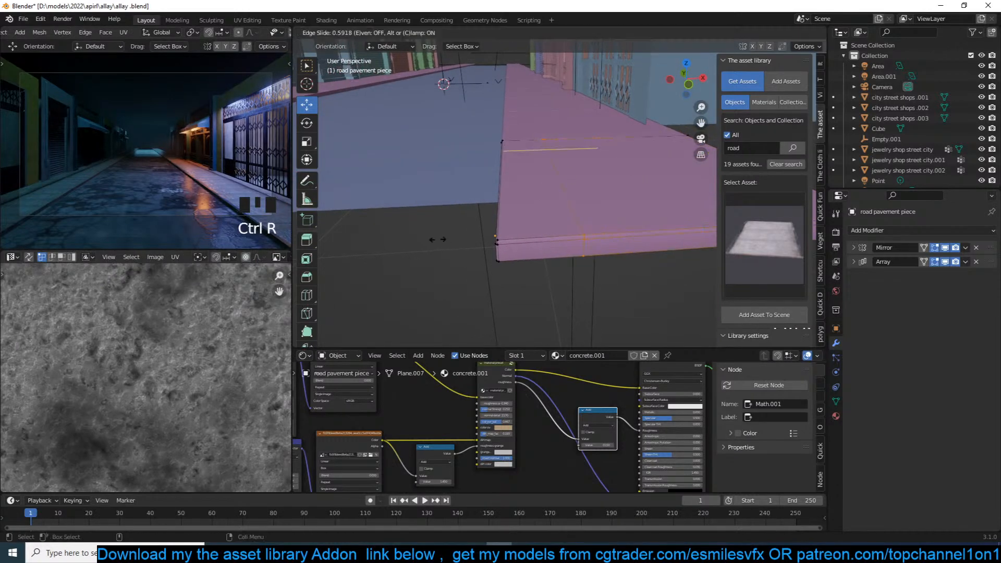
{"action": "left_click", "coordinate": [402, 244]}
Step: Raise the narrow top strip along the pavement's road-side edge slightly above the slab as a curb
{"action": "middle_click_drag", "start_coordinate": [403, 244], "coordinate": [463, 180]}
{"action": "scroll", "coordinate": [552, 241], "scroll_direction": "up", "scroll_amount": 2}
{"action": "key", "text": "3"}
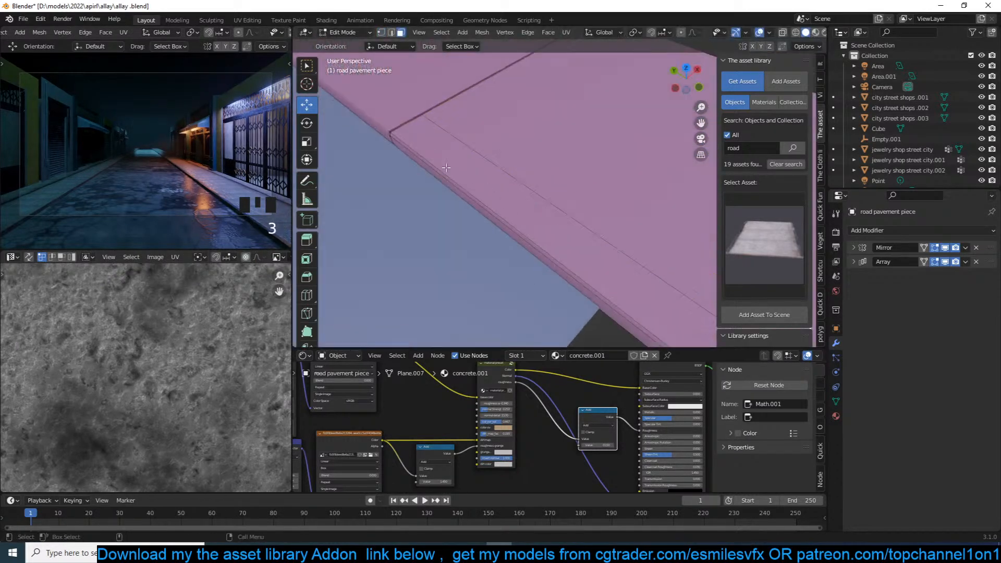
{"action": "left_click", "coordinate": [423, 137]}
{"action": "scroll", "coordinate": [600, 243], "scroll_direction": "down", "scroll_amount": 3}
{"action": "middle_click_drag", "start_coordinate": [608, 248], "coordinate": [568, 210]}
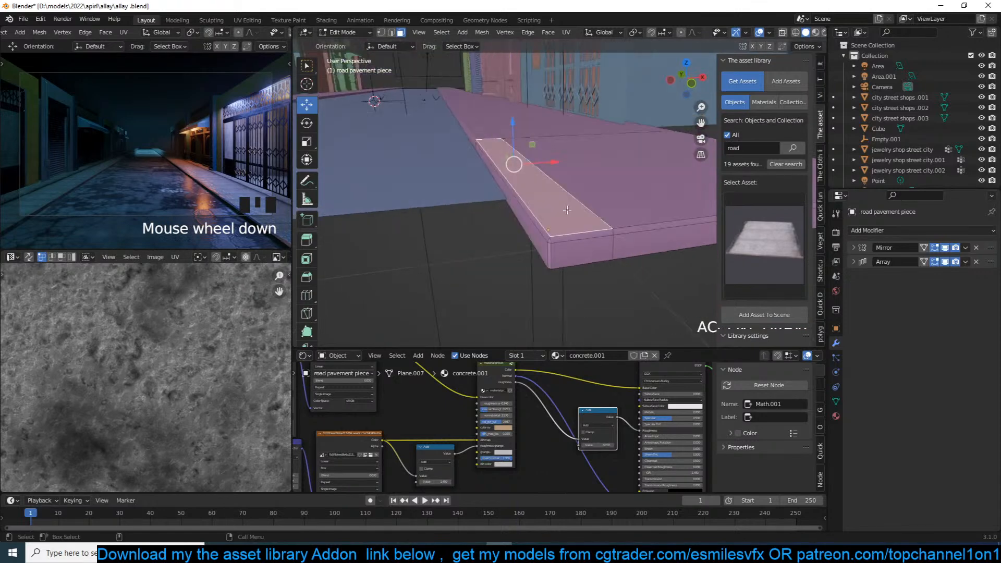
{"action": "key", "text": "2"}
{"action": "left_click", "coordinate": [547, 185]}
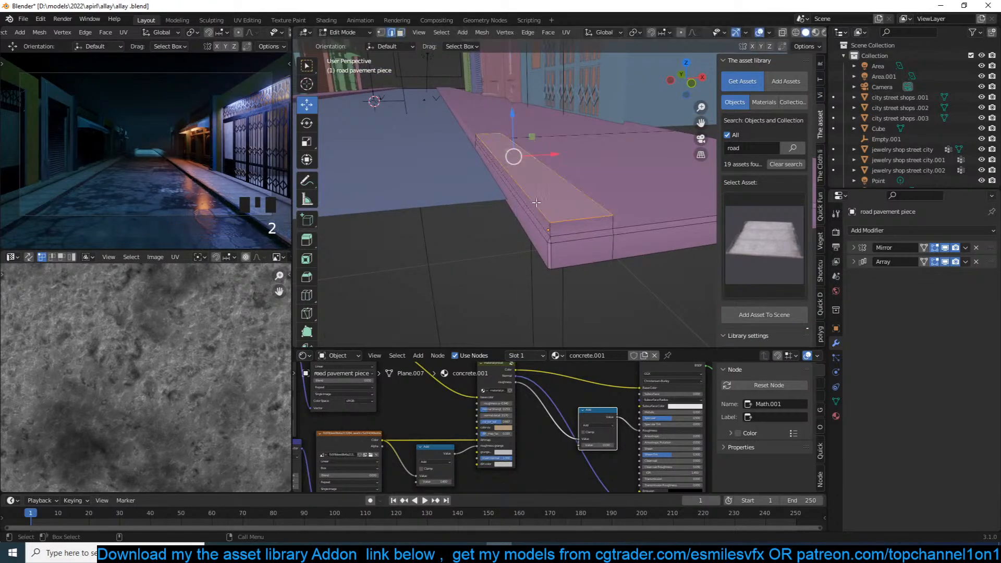
{"action": "left_click_drag", "start_coordinate": [550, 157], "coordinate": [560, 150]}
Step: Add two evenly spaced lengthwise loop cuts across the wide part of the pavement slab
{"action": "key", "text": "Tab"}
{"action": "key", "text": "Tab"}
{"action": "middle_click_drag", "start_coordinate": [564, 157], "coordinate": [566, 217]}
{"action": "key", "text": "alt+a"}
{"action": "key", "text": "ctrl+r"}
{"action": "scroll", "coordinate": [608, 231], "scroll_direction": "up", "scroll_amount": 1}
{"action": "scroll", "coordinate": [609, 230], "scroll_direction": "up", "scroll_amount": 1}
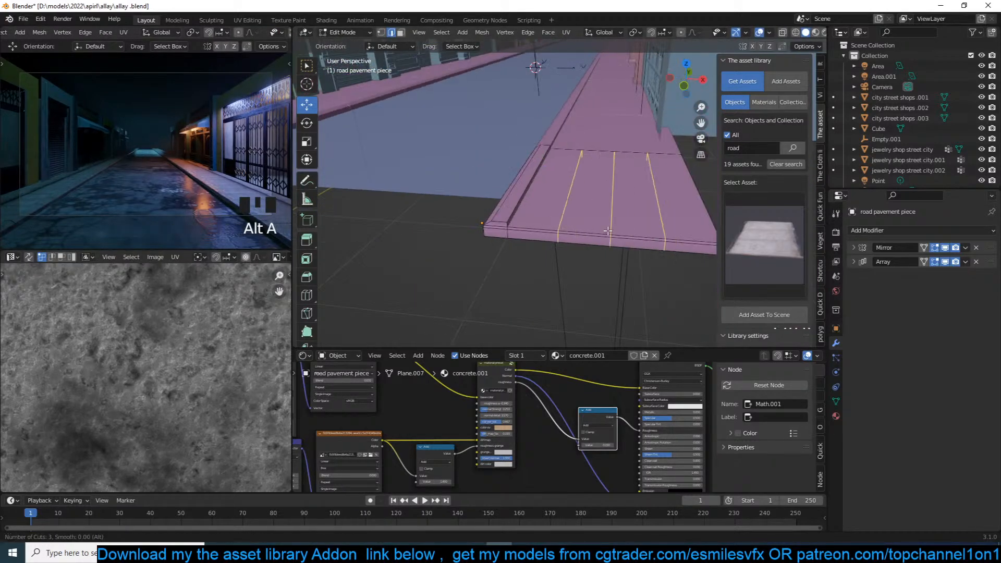
{"action": "scroll", "coordinate": [609, 231], "scroll_direction": "down", "scroll_amount": 1}
{"action": "left_click", "coordinate": [609, 231]}
{"action": "right_click", "coordinate": [608, 230]}
Step: Add one centred crosswise loop cut to the pavement slab
{"action": "middle_click_drag", "start_coordinate": [633, 203], "coordinate": [597, 211]}
{"action": "key", "text": "ctrl+r"}
{"action": "left_click", "coordinate": [618, 199]}
{"action": "right_click", "coordinate": [617, 199]}
Step: Select the slab's new edge loops and bevel them about 0.007 m wide with two segments
{"action": "left_click", "coordinate": [600, 211], "text": "alt"}
{"action": "left_click", "coordinate": [585, 207], "text": "alt+shift"}
{"action": "left_click", "coordinate": [569, 204], "text": "alt+shift"}
{"action": "left_click", "coordinate": [553, 200], "text": "alt+shift"}
{"action": "left_click", "coordinate": [553, 201], "text": "alt+shift"}
{"action": "middle_click_drag", "start_coordinate": [553, 201], "coordinate": [676, 267]}
{"action": "key", "text": "ctrl+b"}
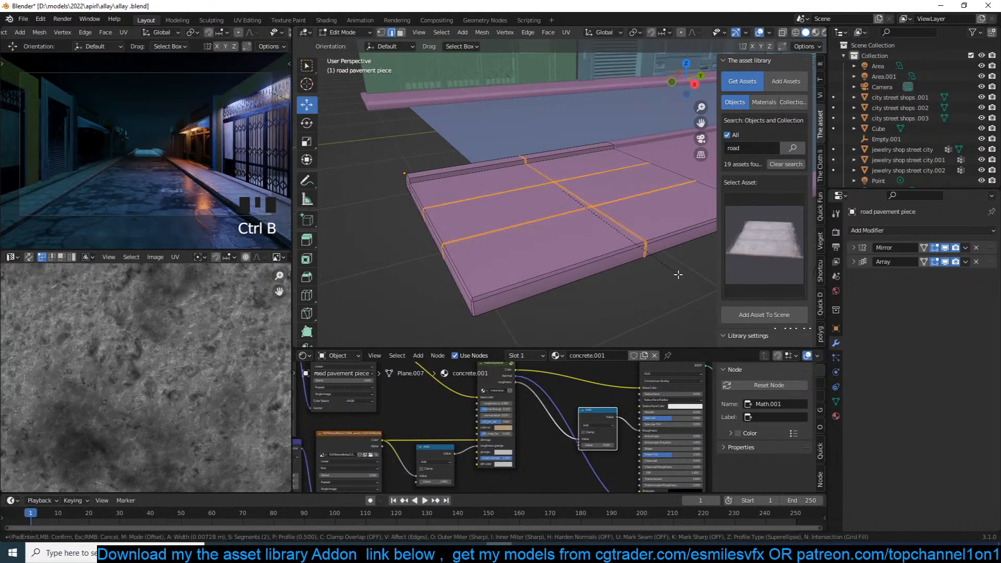
{"action": "left_click", "coordinate": [675, 272]}
Step: Reduce the selection to the bevels' centre loops, sink them inward to form tile grooves and save the file
{"action": "key", "text": "ctrl+KP_Subtract"}
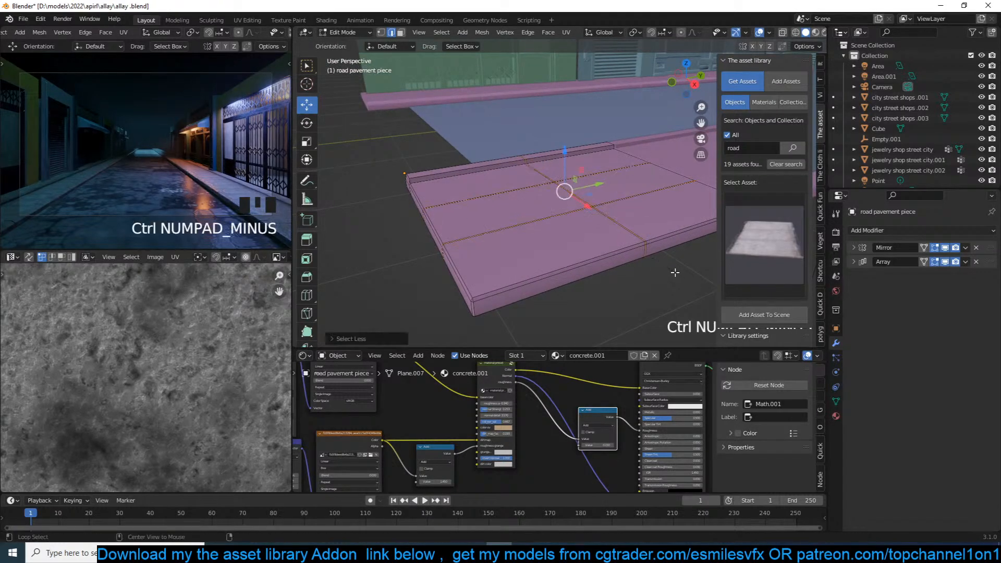
{"action": "key", "text": "alt+s"}
{"action": "left_click", "coordinate": [673, 274]}
{"action": "key", "text": "Tab"}
{"action": "middle_click_drag", "start_coordinate": [553, 287], "coordinate": [640, 255]}
{"action": "key", "text": "ctrl+s"}
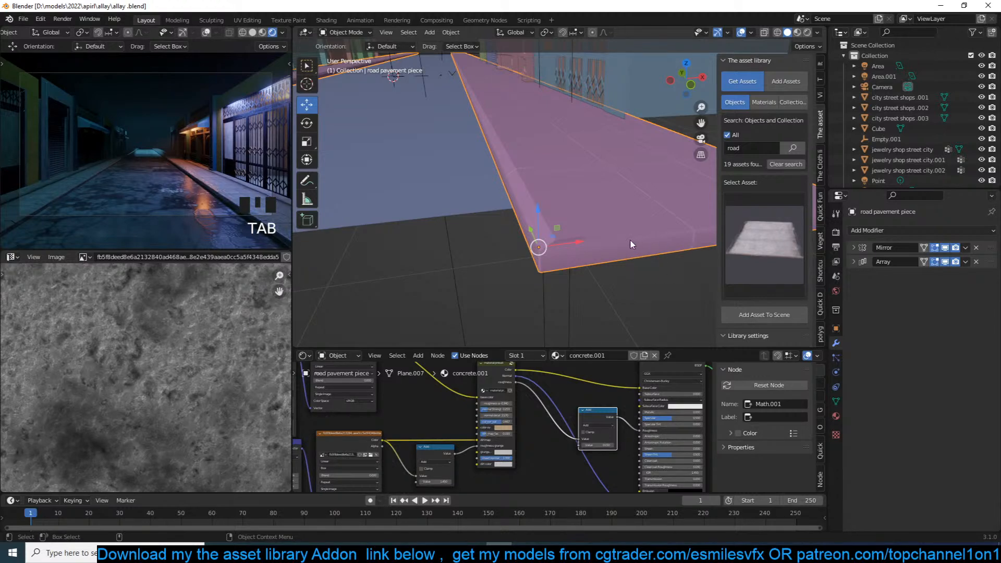
Step: In top view, move the pavement about 0.64 m along Y to line its end up with the road's end
{"action": "scroll", "coordinate": [599, 220], "scroll_direction": "down", "scroll_amount": 1}
{"action": "scroll", "coordinate": [599, 225], "scroll_direction": "down", "scroll_amount": 1}
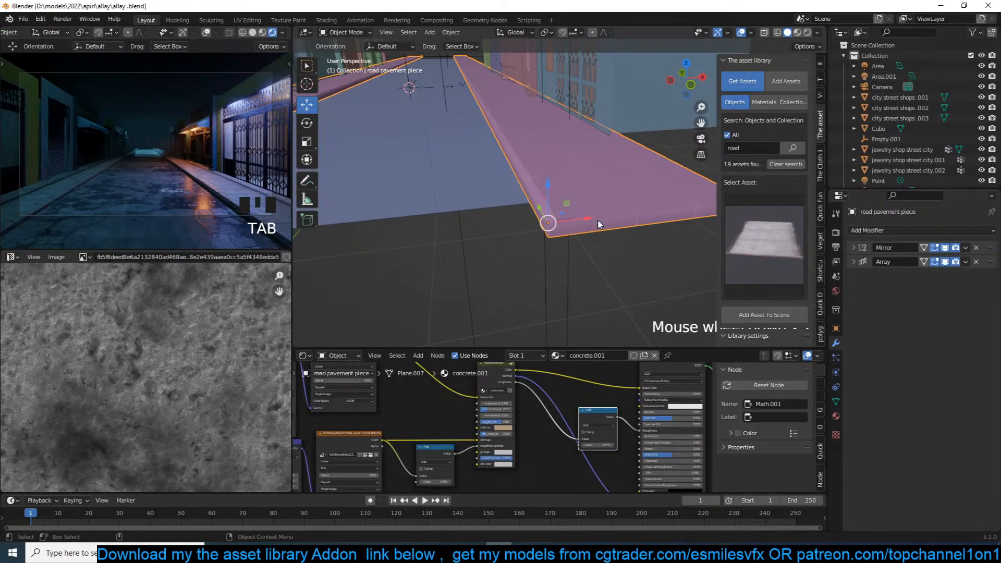
{"action": "key", "text": "KP_7"}
{"action": "scroll", "coordinate": [599, 224], "scroll_direction": "down", "scroll_amount": 3}
{"action": "key", "text": "g"}
{"action": "key", "text": "y"}
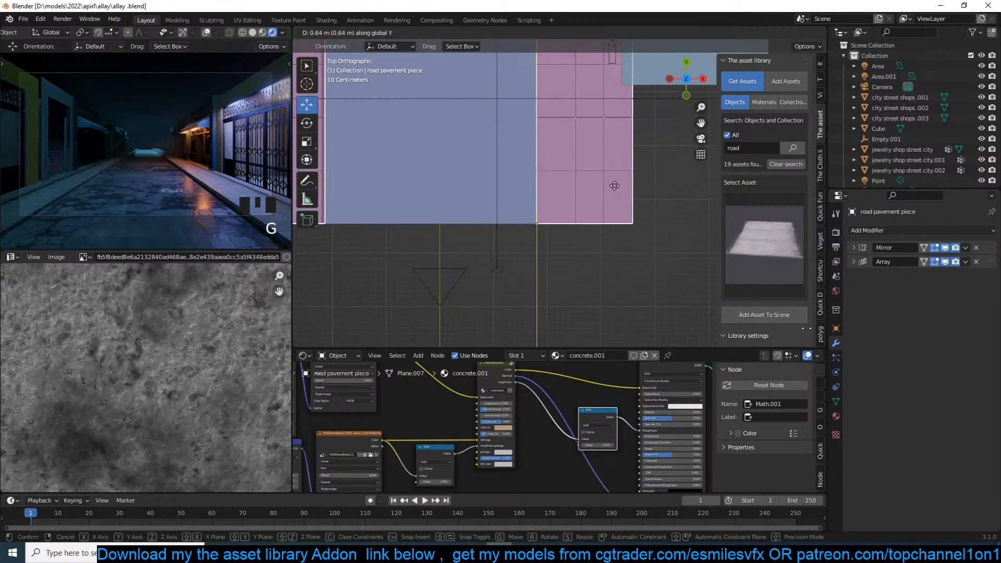
{"action": "left_click", "coordinate": [616, 190]}
Step: Examine the pavement's front end and its grooved mesh up close
{"action": "key", "text": "alt+a"}
{"action": "key", "text": "grave"}
{"action": "scroll", "coordinate": [601, 212], "scroll_direction": "up", "scroll_amount": 3}
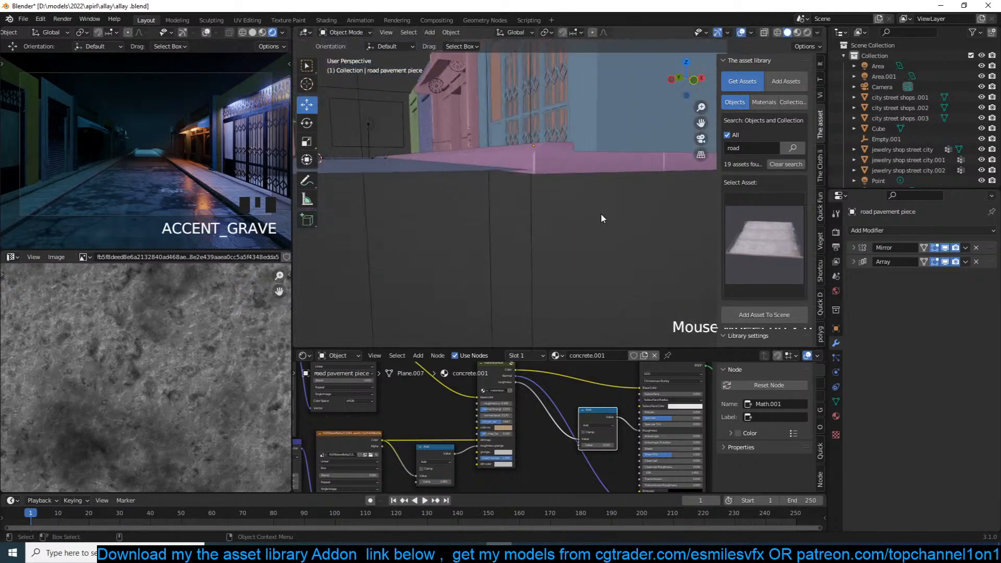
{"action": "left_click", "coordinate": [595, 150]}
{"action": "middle_click_drag", "start_coordinate": [591, 152], "coordinate": [563, 179], "text": "shift"}
{"action": "key", "text": "Tab"}
{"action": "key", "text": "alt+a"}
{"action": "key", "text": "Tab"}
Step: Search the asset library for "tile" and browse the found assets
{"action": "left_click", "coordinate": [744, 148]}
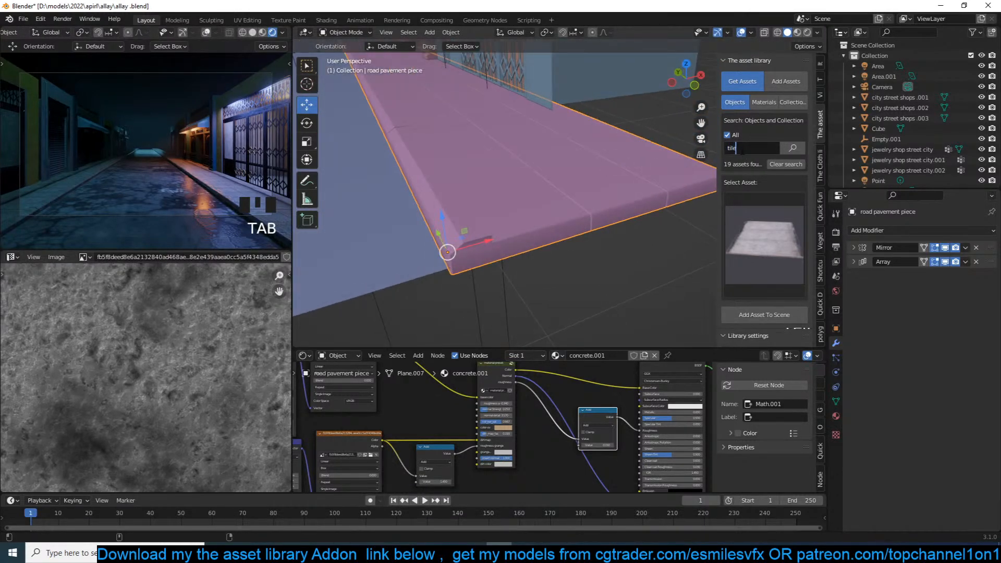
{"action": "type", "text": "tile"}
{"action": "left_click", "coordinate": [742, 150]}
{"action": "left_click", "coordinate": [761, 231]}
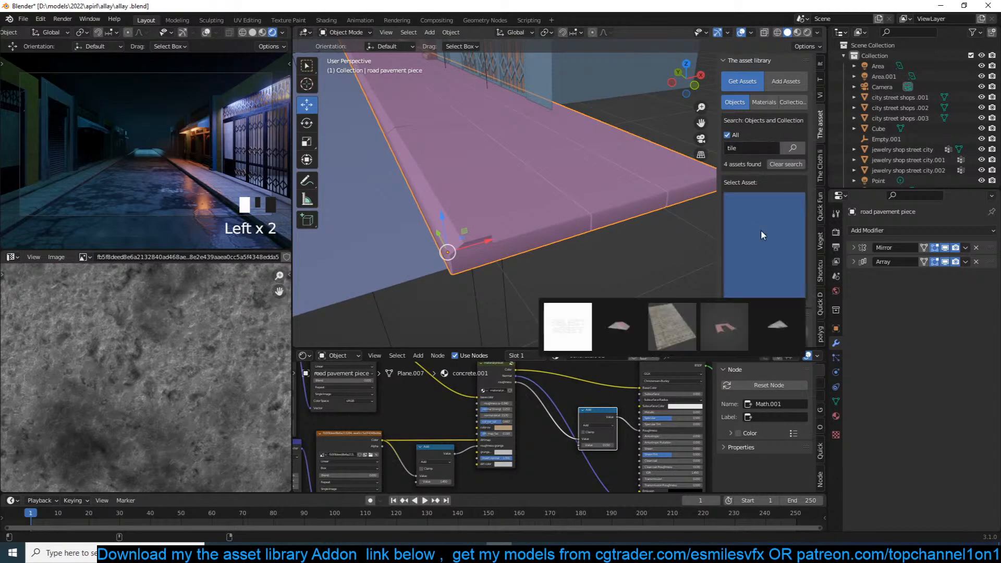
{"action": "left_click", "coordinate": [761, 231]}
{"action": "left_click", "coordinate": [616, 253]}
Step: Save the file and look over the shop fronts and the whole alley
{"action": "scroll", "coordinate": [599, 227], "scroll_direction": "down", "scroll_amount": 2}
{"action": "scroll", "coordinate": [599, 229], "scroll_direction": "down", "scroll_amount": 1}
{"action": "key", "text": "ctrl+s"}
{"action": "scroll", "coordinate": [548, 212], "scroll_direction": "down", "scroll_amount": 4}
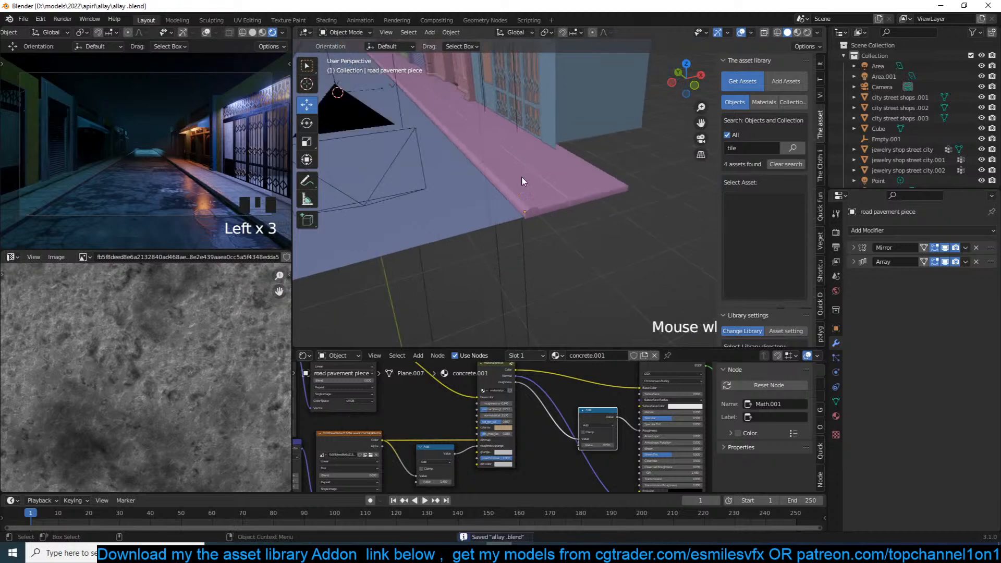
{"action": "middle_click_drag", "start_coordinate": [533, 187], "coordinate": [597, 214], "text": "shift"}
{"action": "middle_click_drag", "start_coordinate": [502, 217], "coordinate": [662, 247], "text": "shift"}
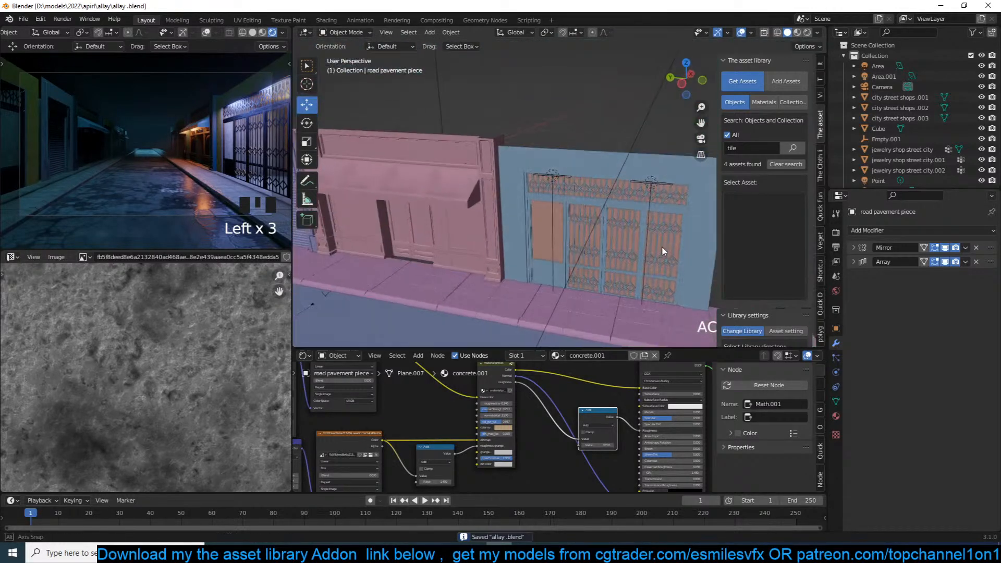
{"action": "middle_click_drag", "start_coordinate": [472, 191], "coordinate": [490, 157]}
{"action": "left_click", "coordinate": [488, 201]}
{"action": "key", "text": "alt+a"}
{"action": "scroll", "coordinate": [490, 164], "scroll_direction": "down", "scroll_amount": 5}
Step: Search the asset library for "street" and choose the small street barricade
{"action": "left_click", "coordinate": [740, 147]}
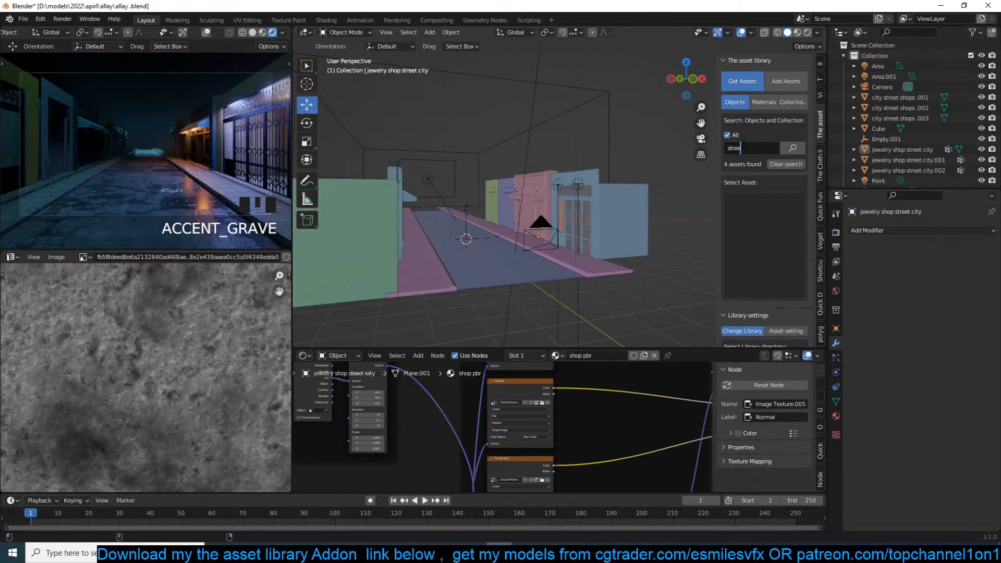
{"action": "type", "text": "street"}
{"action": "key", "text": "Return"}
{"action": "left_click", "coordinate": [762, 262]}
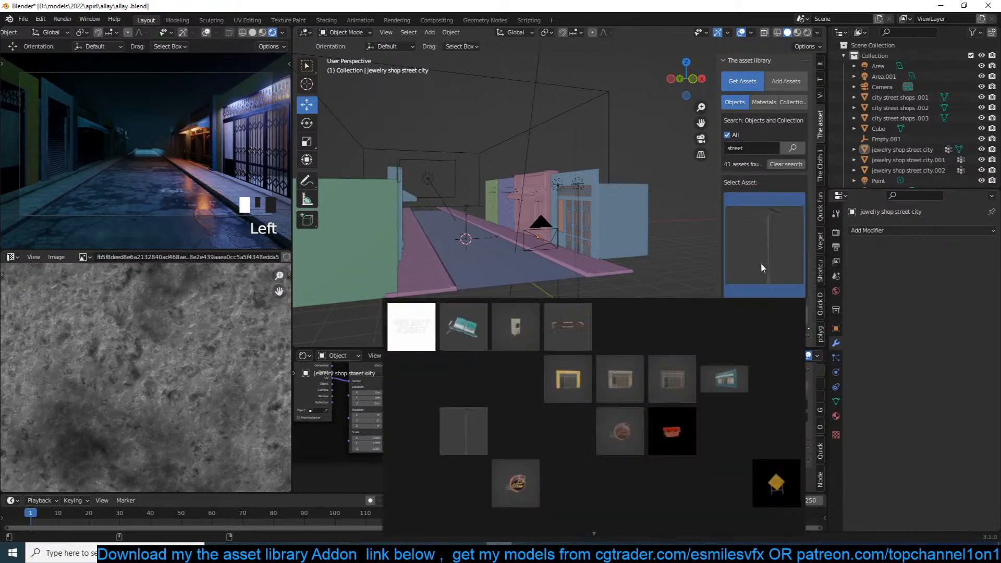
{"action": "left_click", "coordinate": [568, 326]}
Step: Place the 3D cursor on the pavement's curb in front of the barred shop and add the barricade there
{"action": "key", "text": "grave"}
{"action": "scroll", "coordinate": [576, 271], "scroll_direction": "up", "scroll_amount": 3}
{"action": "middle_click_drag", "start_coordinate": [558, 298], "coordinate": [596, 255]}
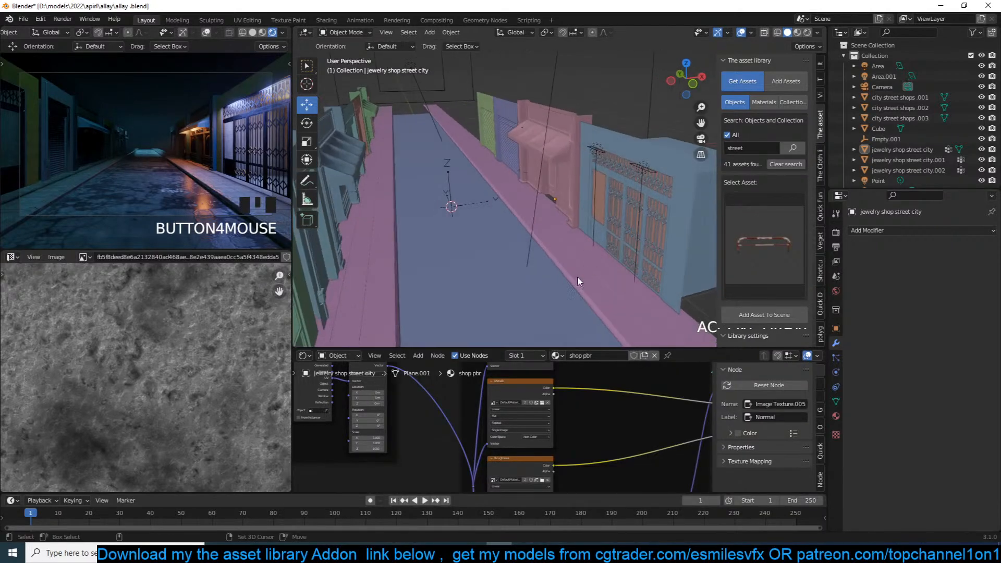
{"action": "right_click", "coordinate": [576, 279], "text": "shift"}
{"action": "left_click", "coordinate": [772, 316]}
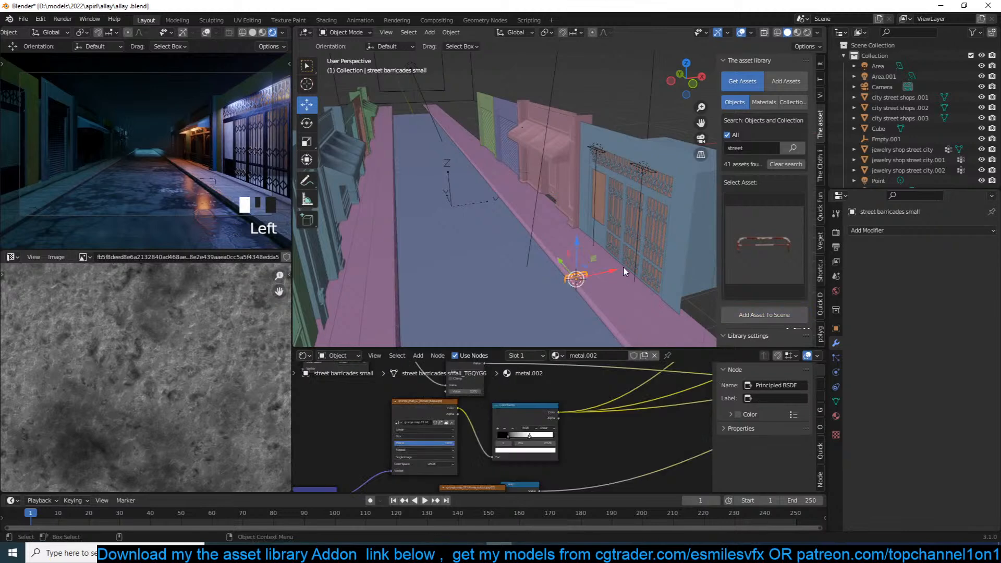
Step: Rotate the barricade 90° about Z and scale it up to more than double its size
{"action": "type", "text": "rz90"}
{"action": "left_click", "coordinate": [624, 267]}
{"action": "key", "text": "s"}
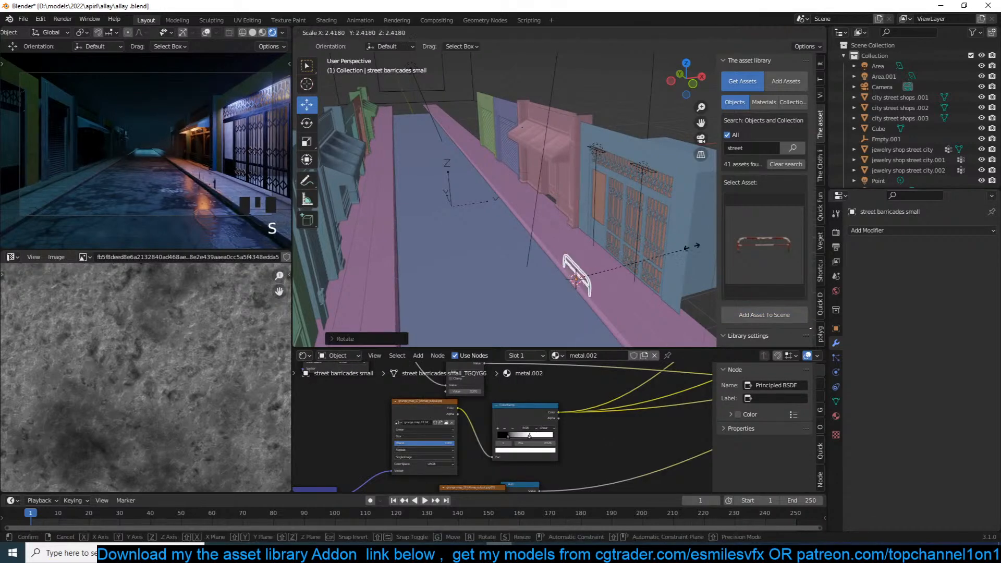
{"action": "left_click", "coordinate": [712, 237]}
Step: Make a linked duplicate of the barricade farther along the curb on the Y axis
{"action": "key", "text": "alt+d"}
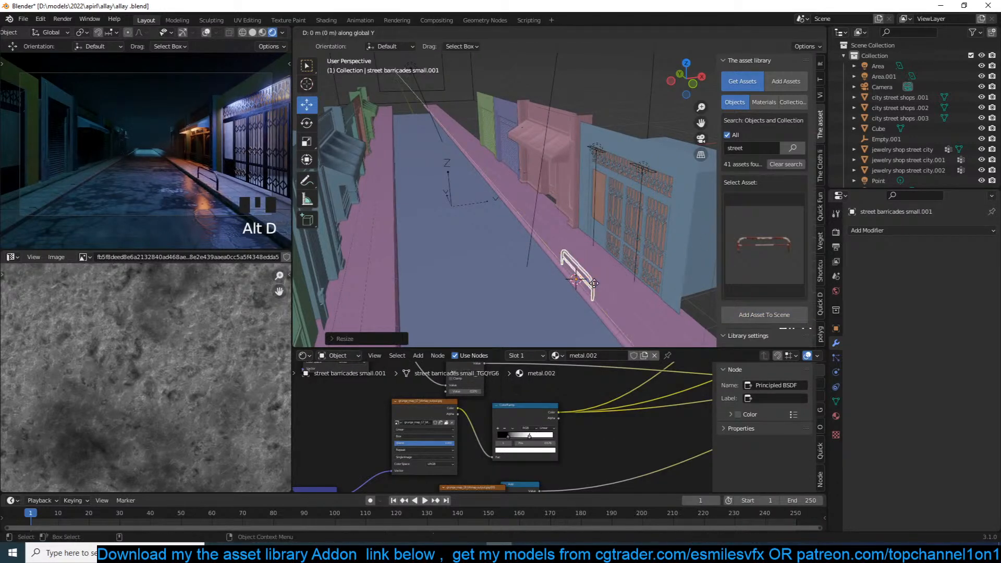
{"action": "left_click", "coordinate": [563, 255]}
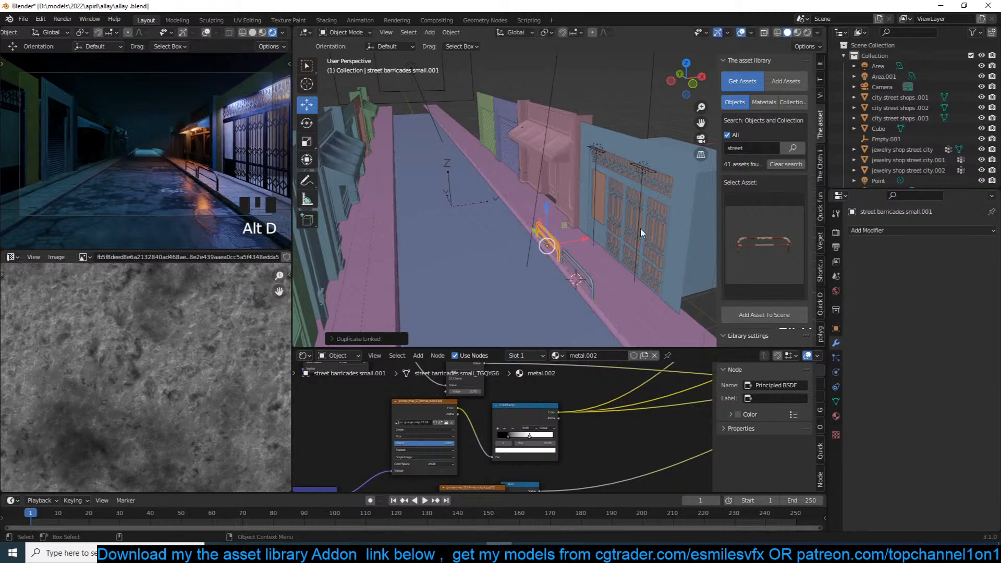
{"action": "key", "text": "alt+a"}
Step: Place the 3D cursor at the opposite pavement's road edge and add the brick city street shop asset there
{"action": "left_click", "coordinate": [755, 227]}
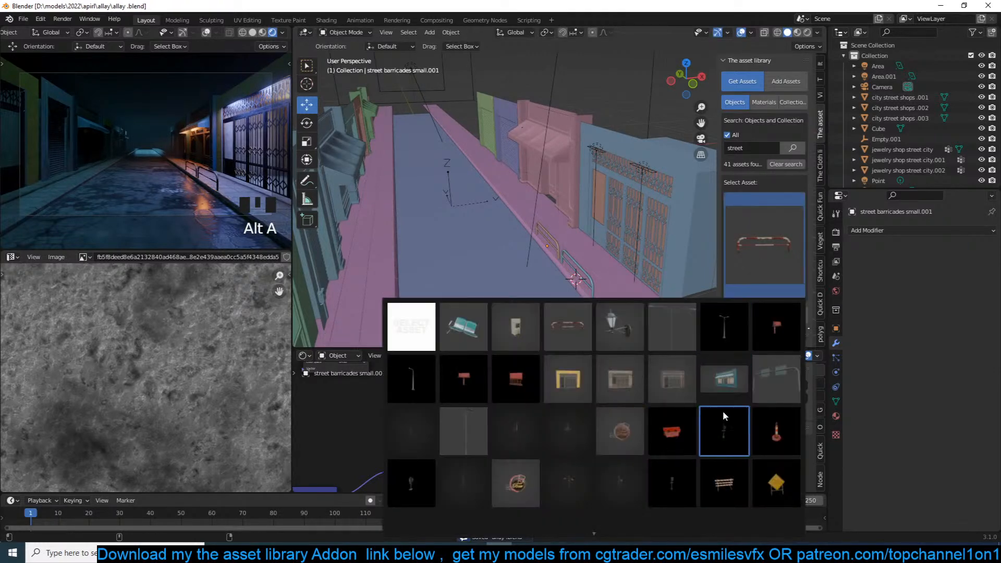
{"action": "left_click", "coordinate": [621, 388]}
{"action": "middle_click_drag", "start_coordinate": [584, 282], "coordinate": [540, 249]}
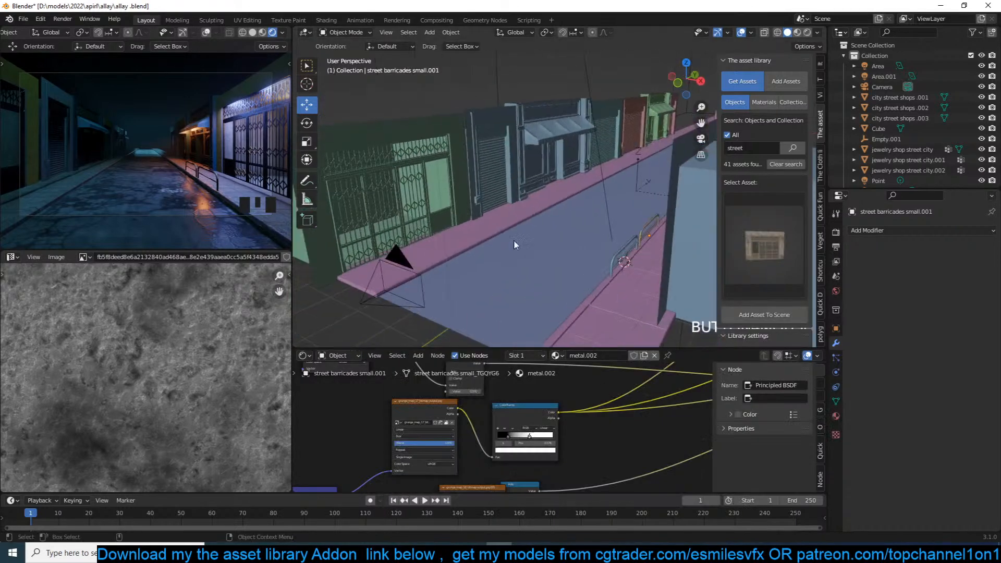
{"action": "right_click", "coordinate": [499, 233], "text": "shift"}
{"action": "left_click", "coordinate": [730, 243]}
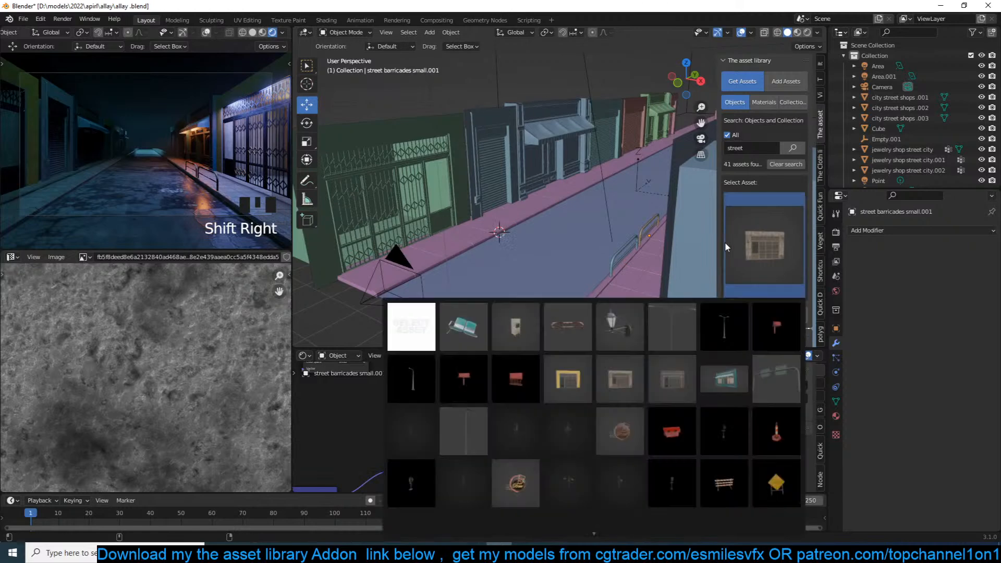
{"action": "left_click", "coordinate": [678, 386]}
{"action": "left_click", "coordinate": [781, 319]}
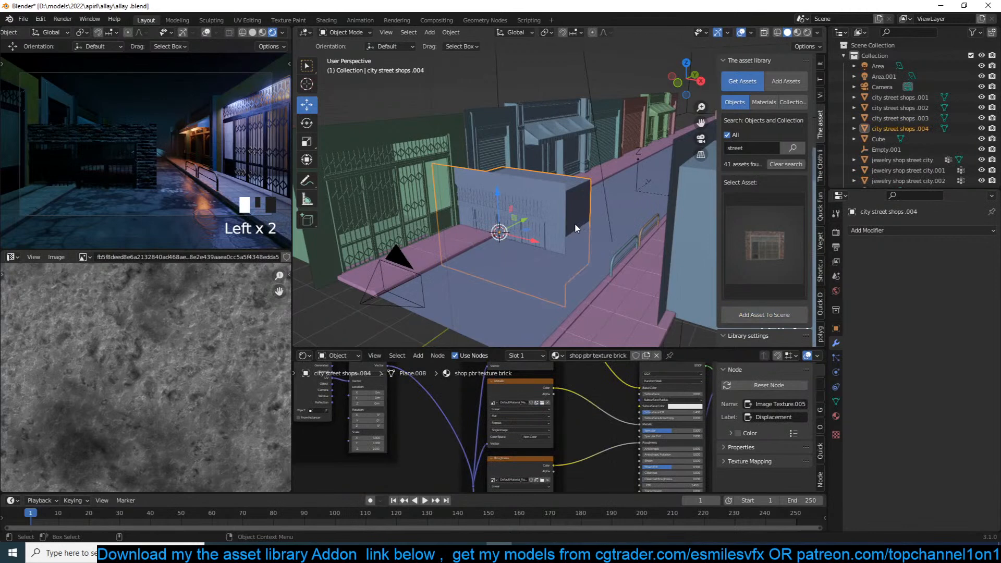
Step: Rotate the brick city street shop 90° about Z and move it onto the barred shop at the row's near end
{"action": "type", "text": "rz"}
{"action": "type", "text": "90"}
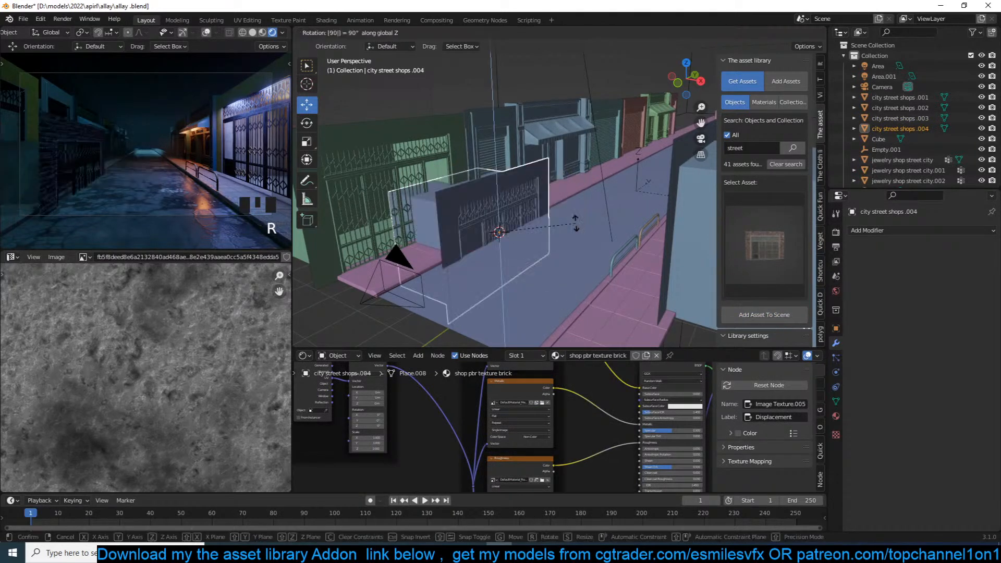
{"action": "key", "text": "Return"}
{"action": "key", "text": "g"}
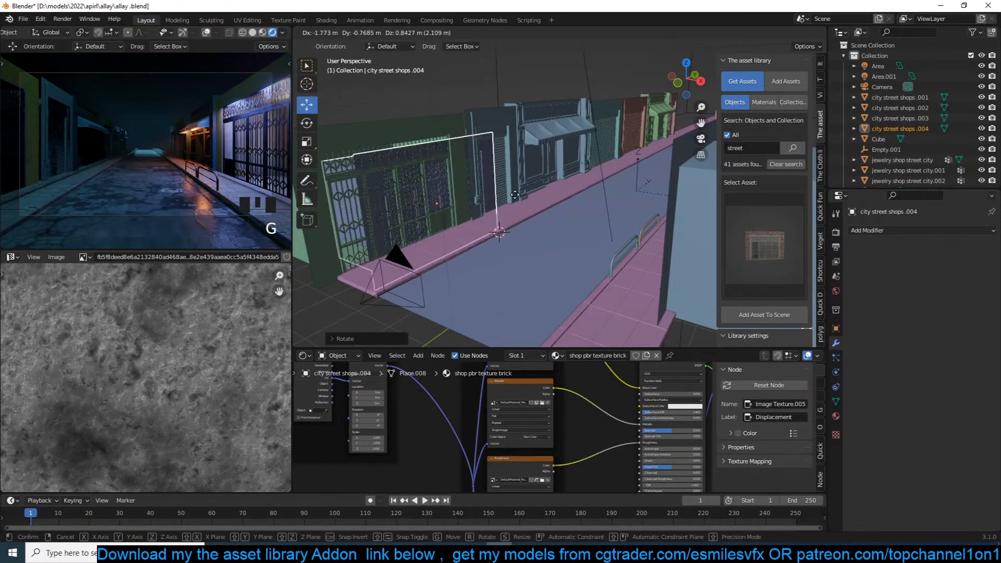
{"action": "left_click", "coordinate": [505, 198]}
Step: Delete the old barred shop that overlaps the brick shop at the near end of the row
{"action": "left_click", "coordinate": [453, 114]}
{"action": "key", "text": "x"}
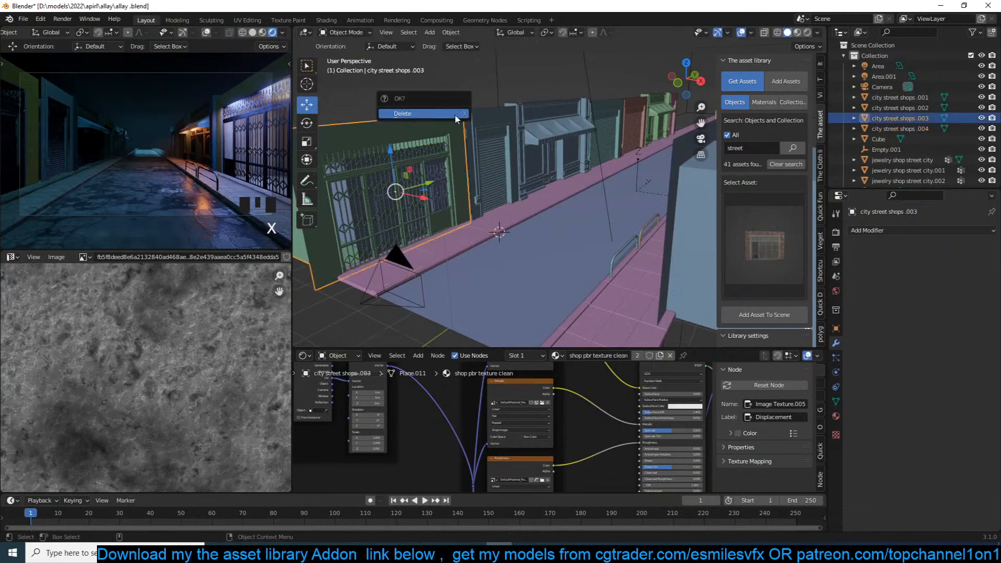
{"action": "left_click", "coordinate": [453, 113]}
Step: Shift the brick shop into line with the row, adjust its height along Z, and save the file
{"action": "left_click", "coordinate": [463, 164]}
{"action": "left_click", "coordinate": [464, 174]}
{"action": "left_click_drag", "start_coordinate": [462, 189], "coordinate": [449, 229]}
{"action": "key", "text": "g"}
{"action": "key", "text": "z"}
{"action": "left_click", "coordinate": [452, 197]}
{"action": "left_click_drag", "start_coordinate": [443, 179], "coordinate": [428, 184]}
{"action": "key", "text": "alt+a"}
{"action": "key", "text": "ctrl+s"}
Step: Select all the lights by type, move them into a new collection named lights, and save the file
{"action": "middle_click_drag", "start_coordinate": [476, 187], "coordinate": [508, 181]}
{"action": "scroll", "coordinate": [501, 182], "scroll_direction": "down", "scroll_amount": 6}
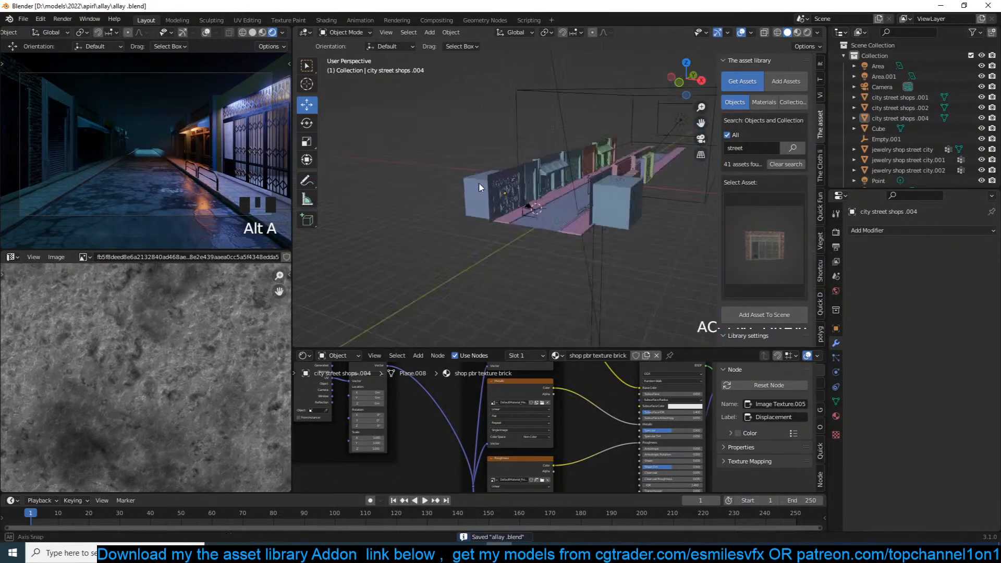
{"action": "double_click", "coordinate": [591, 153]}
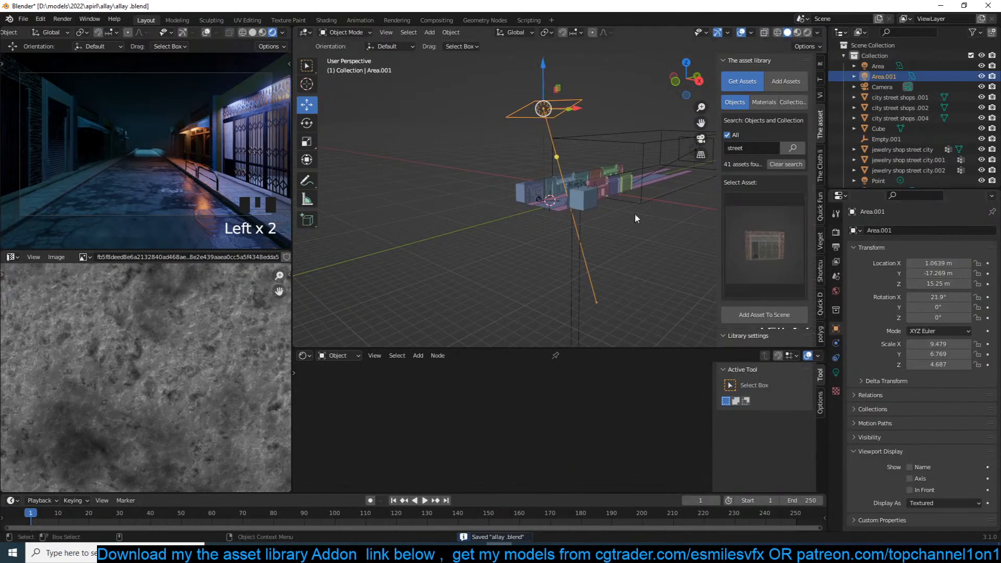
{"action": "key", "text": "shift+g"}
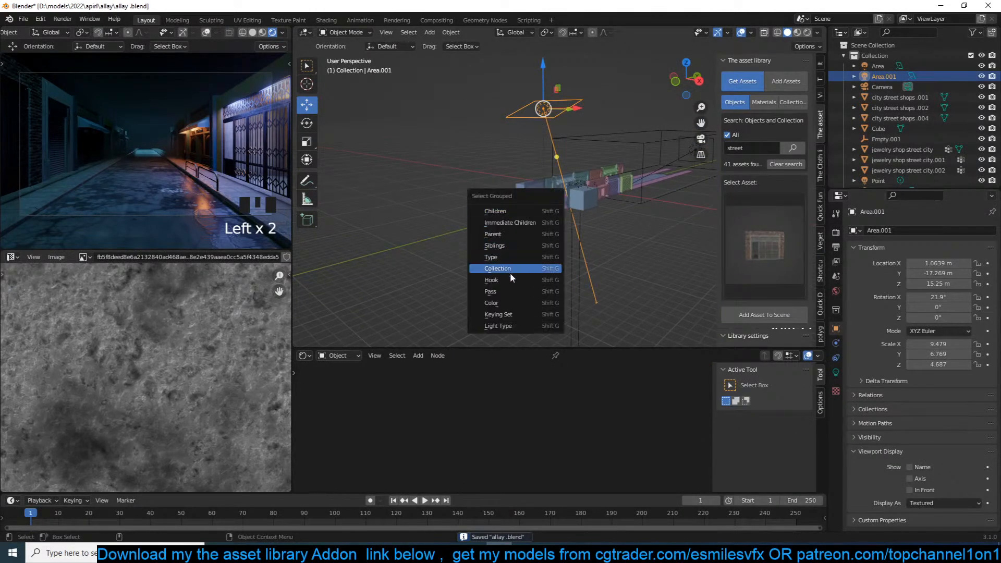
{"action": "left_click", "coordinate": [517, 258]}
{"action": "key", "text": "m"}
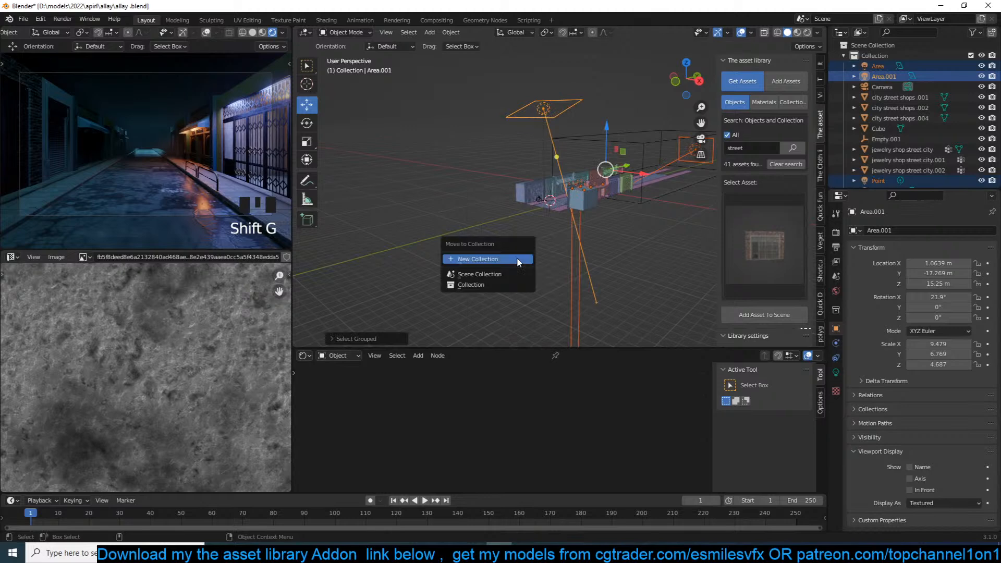
{"action": "left_click", "coordinate": [517, 258]}
{"action": "type", "text": "lights"}
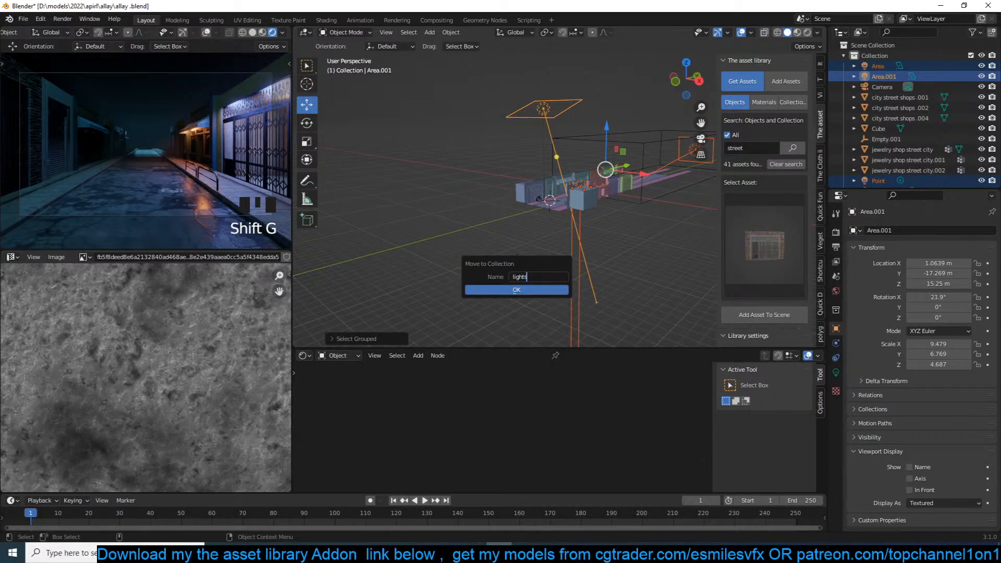
{"action": "key", "text": "Return"}
{"action": "left_click", "coordinate": [500, 286]}
{"action": "key", "text": "ctrl+s"}
{"action": "key", "text": "KP_Decimal"}
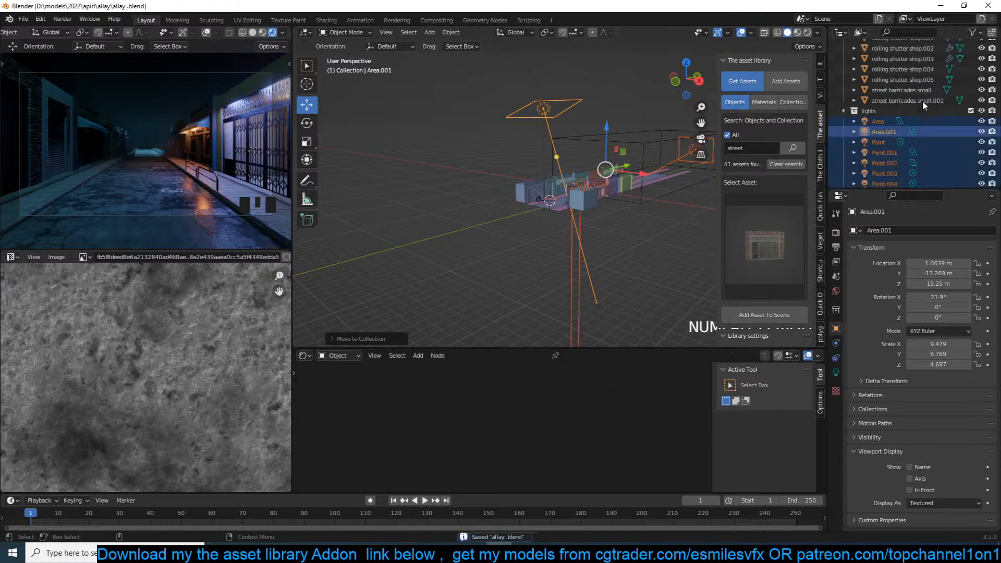
{"action": "left_click", "coordinate": [618, 230]}
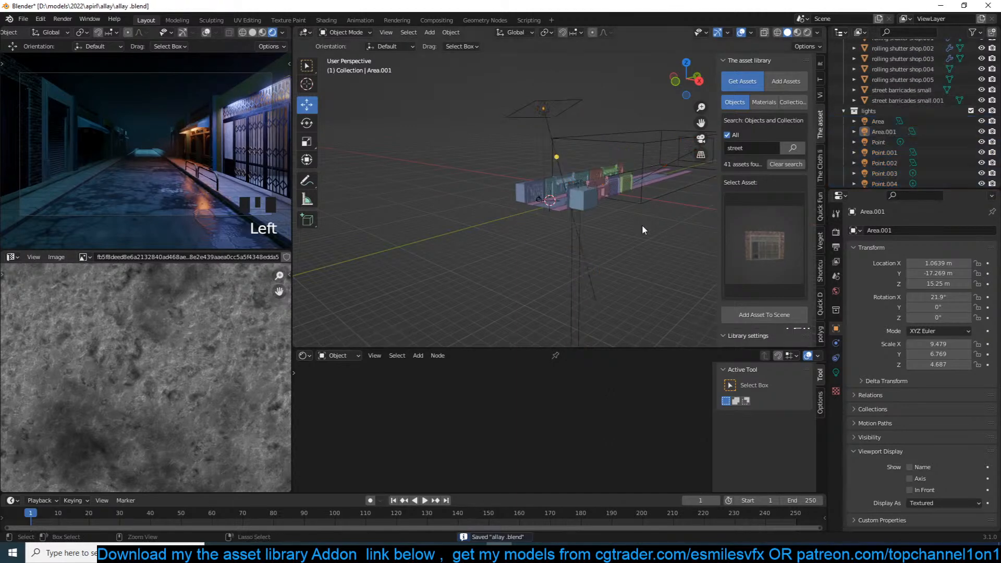
Step: Hide every individual light inside the lights collection in the viewport, keeping the collection itself enabled
{"action": "left_click", "coordinate": [970, 111]}
{"action": "scroll", "coordinate": [973, 178], "scroll_direction": "up", "scroll_amount": 3}
{"action": "left_click", "coordinate": [973, 177]}
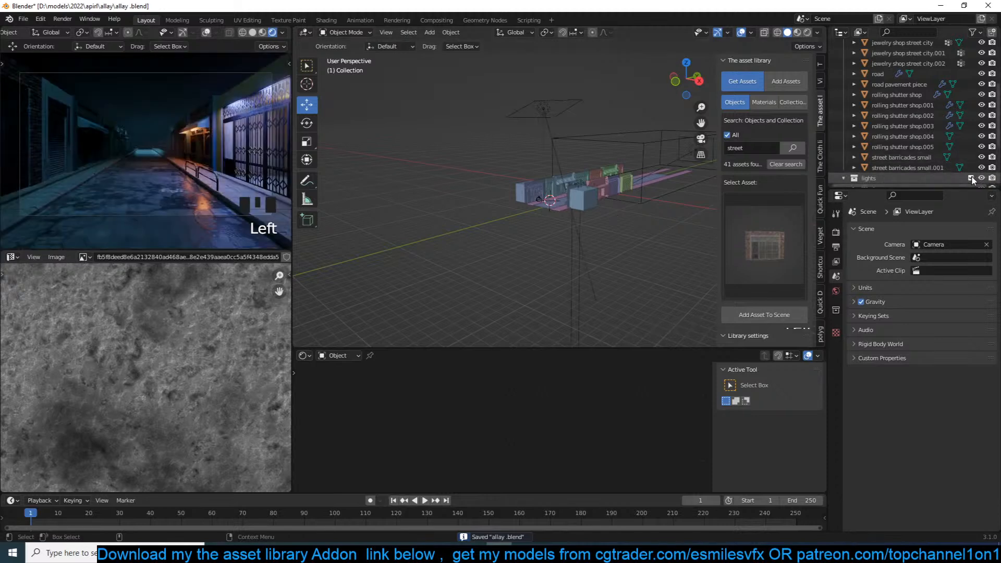
{"action": "scroll", "coordinate": [974, 176], "scroll_direction": "down", "scroll_amount": 4}
{"action": "left_click_drag", "start_coordinate": [982, 117], "coordinate": [983, 178]}
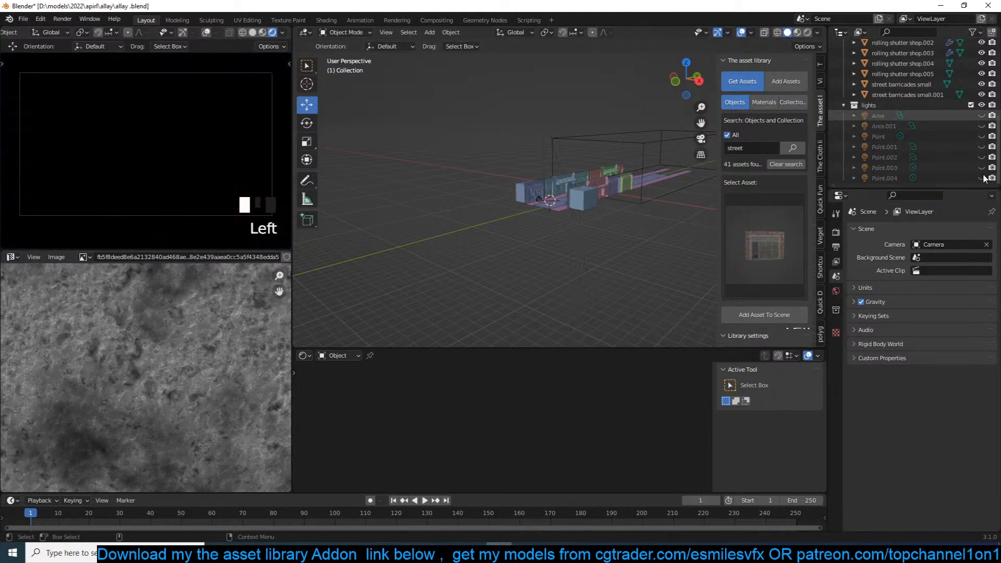
Step: Show the lights again one at a time, leaving only Area.001 and Point.003 hidden, and save the file
{"action": "left_click", "coordinate": [982, 177]}
{"action": "left_click", "coordinate": [982, 178]}
{"action": "left_click", "coordinate": [982, 178]}
{"action": "left_click", "coordinate": [983, 157]}
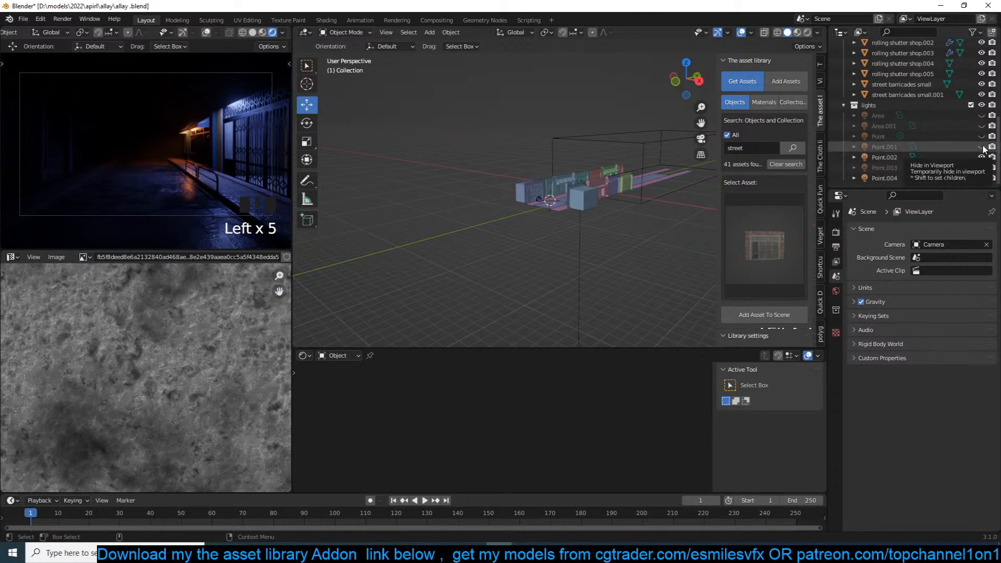
{"action": "left_click", "coordinate": [983, 147]}
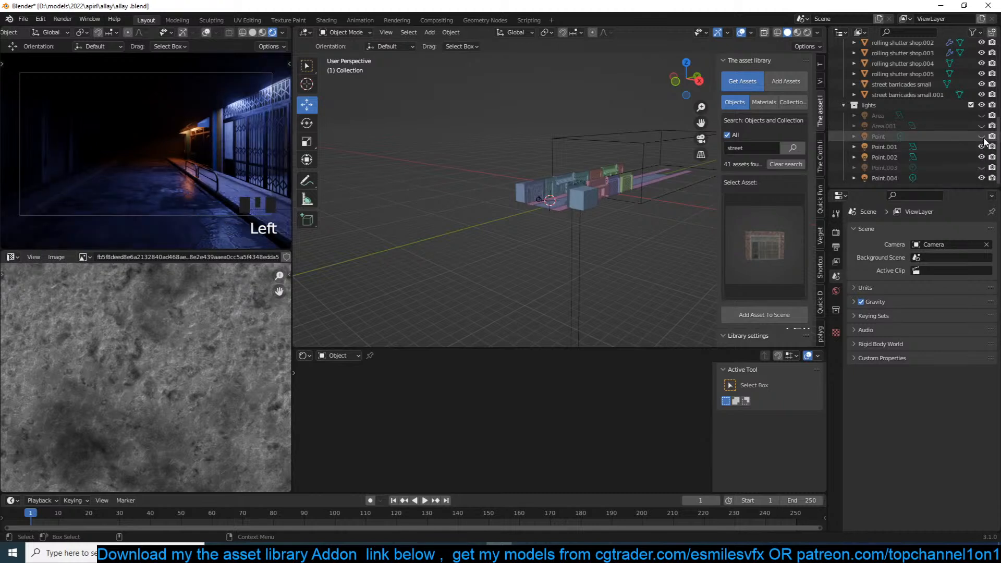
{"action": "left_click", "coordinate": [983, 136]}
{"action": "left_click", "coordinate": [983, 137]}
{"action": "double_click", "coordinate": [983, 136]}
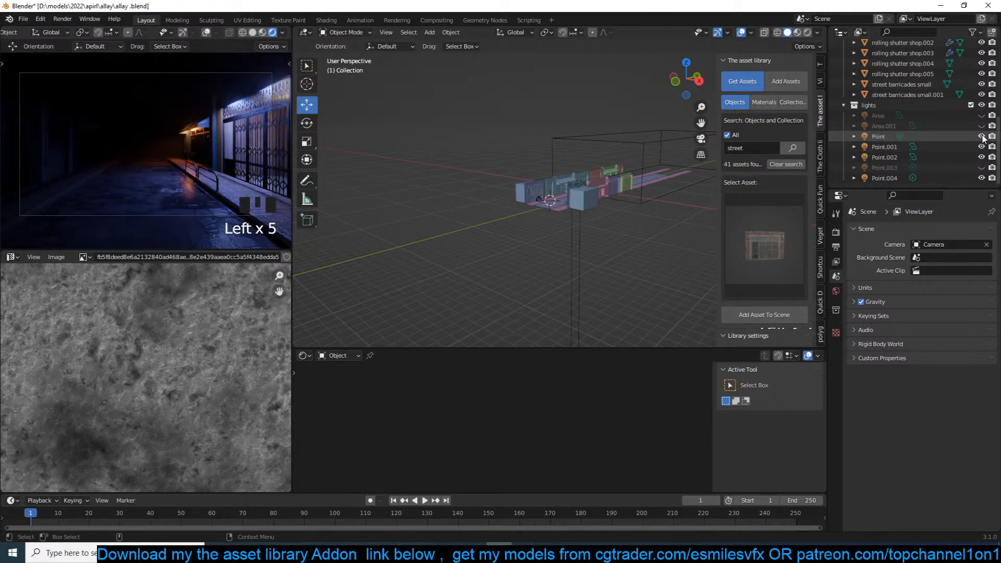
{"action": "left_click", "coordinate": [983, 126]}
{"action": "left_click", "coordinate": [982, 126]}
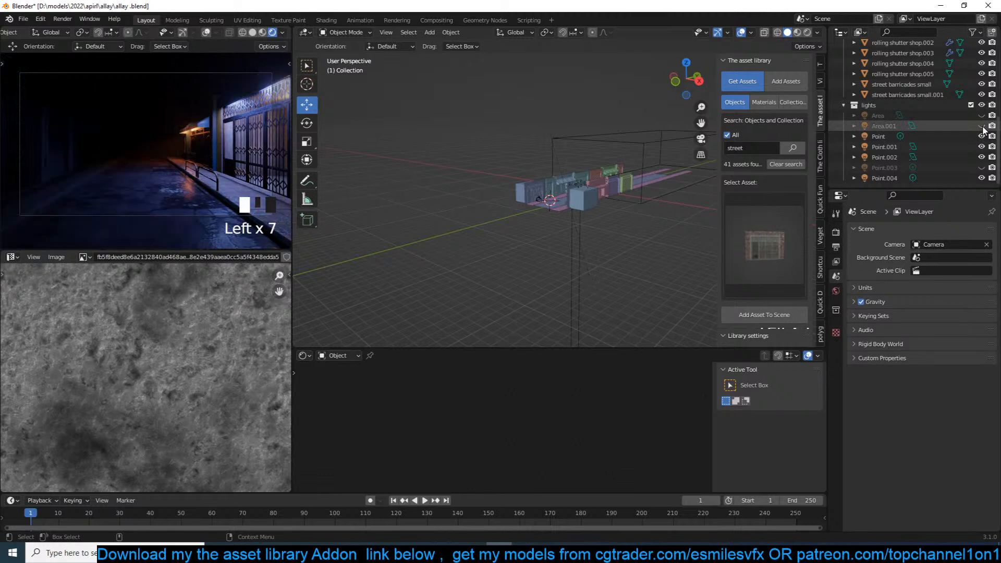
{"action": "left_click", "coordinate": [983, 115]}
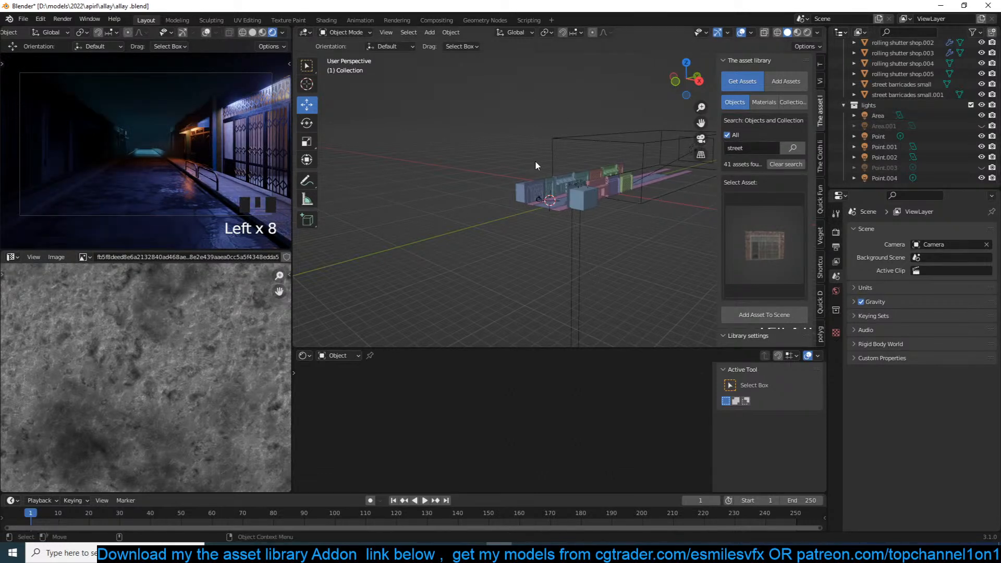
{"action": "middle_click_drag", "start_coordinate": [536, 160], "coordinate": [617, 152]}
{"action": "scroll", "coordinate": [618, 153], "scroll_direction": "up", "scroll_amount": 3}
{"action": "scroll", "coordinate": [554, 131], "scroll_direction": "up", "scroll_amount": 3}
{"action": "key", "text": "ctrl+s"}
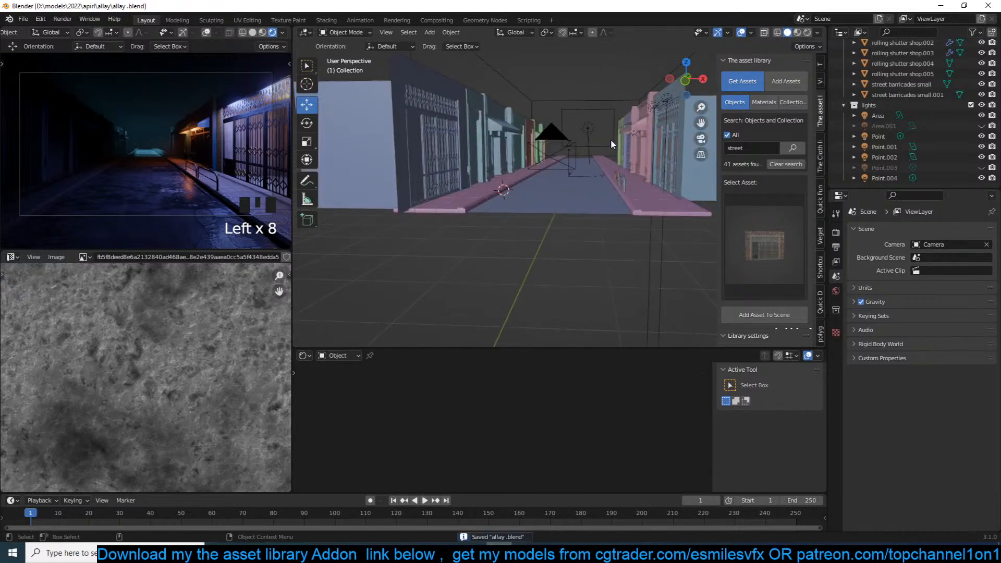
Step: Make a linked duplicate of the brick shop and rotate it 180° about Z
{"action": "scroll", "coordinate": [584, 152], "scroll_direction": "down", "scroll_amount": 2}
{"action": "middle_click_drag", "start_coordinate": [584, 151], "coordinate": [620, 166]}
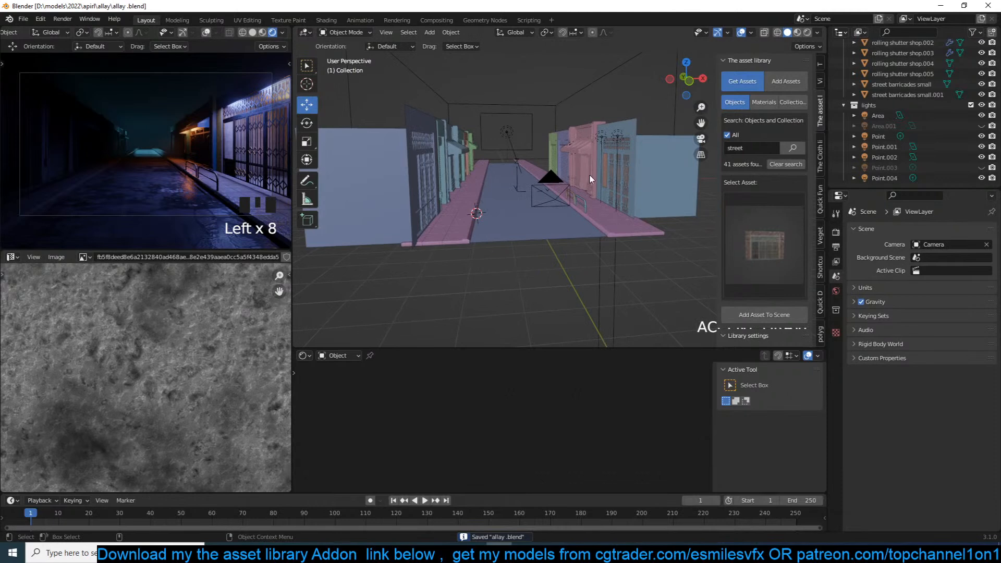
{"action": "left_click", "coordinate": [432, 208]}
{"action": "key", "text": "alt+d"}
{"action": "key", "text": "r"}
{"action": "key", "text": "z"}
{"action": "key", "text": "9"}
{"action": "key", "text": "0"}
{"action": "key", "text": "r"}
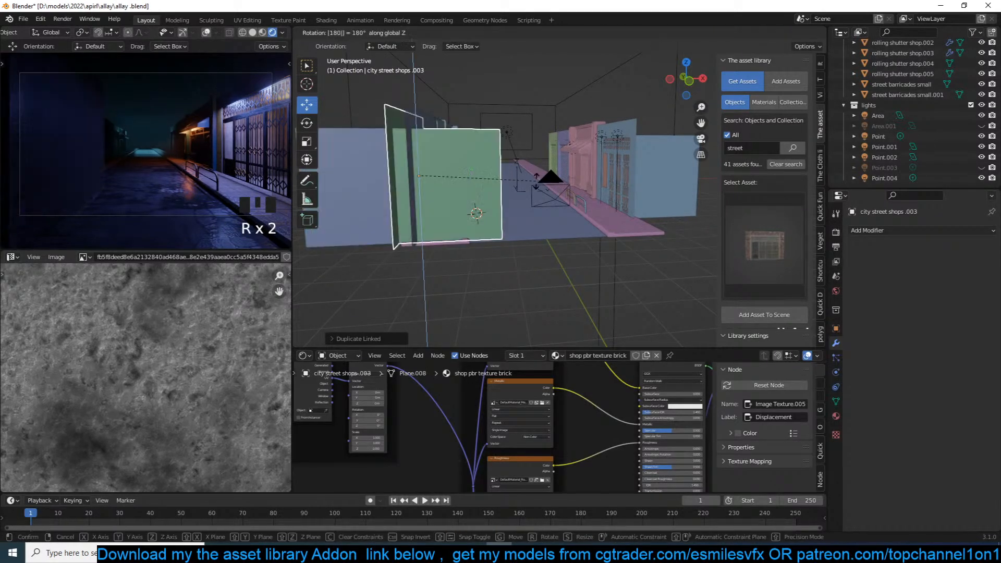
{"action": "left_click", "coordinate": [536, 181]}
Step: Snap the 3D cursor to the barred shop across the road and snap the duplicated brick shop to the cursor
{"action": "key", "text": "KP_1"}
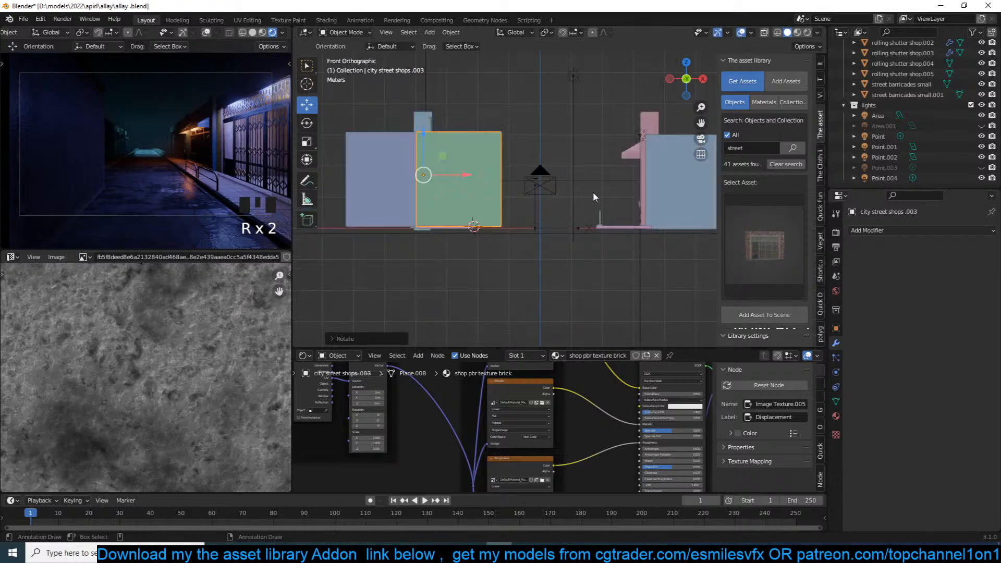
{"action": "middle_click_drag", "start_coordinate": [642, 189], "coordinate": [564, 239], "text": "shift"}
{"action": "left_click", "coordinate": [570, 235]}
{"action": "key", "text": "shift+s"}
{"action": "left_click", "coordinate": [568, 287]}
{"action": "left_click", "coordinate": [412, 263]}
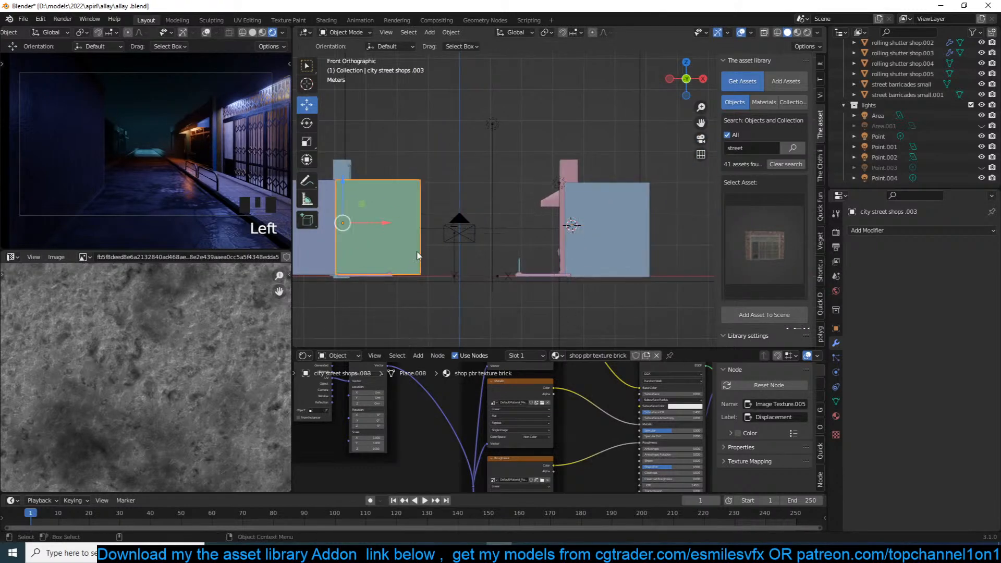
{"action": "key", "text": "shift+s"}
{"action": "left_click", "coordinate": [424, 195]}
Step: Raise the duplicated brick shop along Z so it forms an upper storey on the barred shop
{"action": "key", "text": "g"}
{"action": "key", "text": "z"}
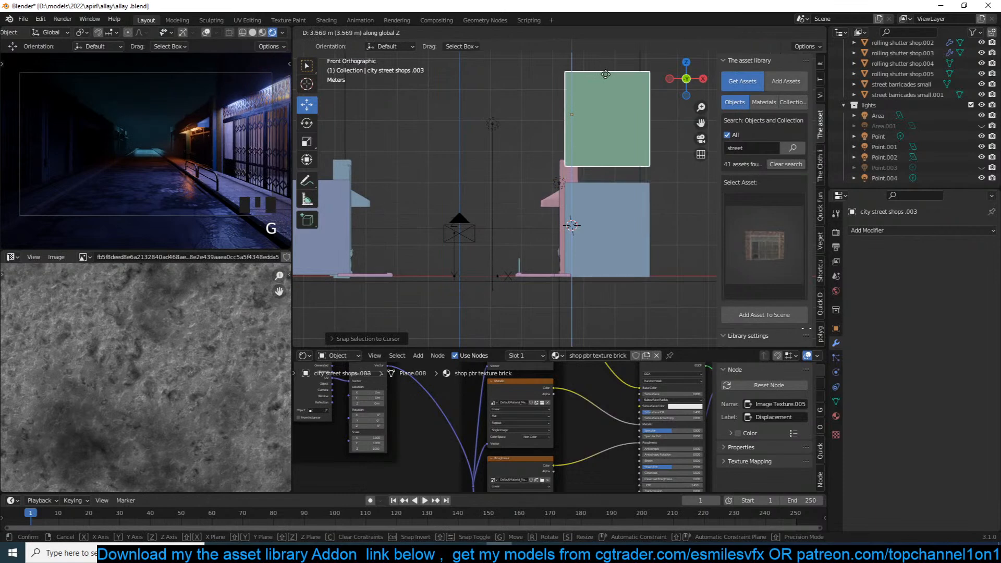
{"action": "left_click", "coordinate": [584, 125]}
Step: Make a linked duplicate of the upper storey and move it about 4.9 m along Y, above the awning shop
{"action": "middle_click_drag", "start_coordinate": [623, 122], "coordinate": [600, 143]}
{"action": "key", "text": "alt+d"}
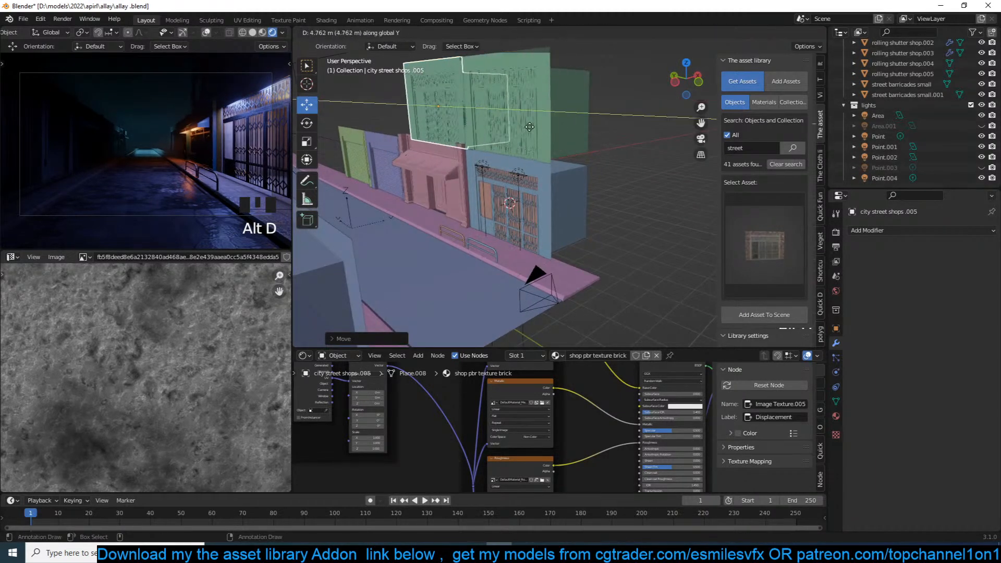
{"action": "key", "text": "y"}
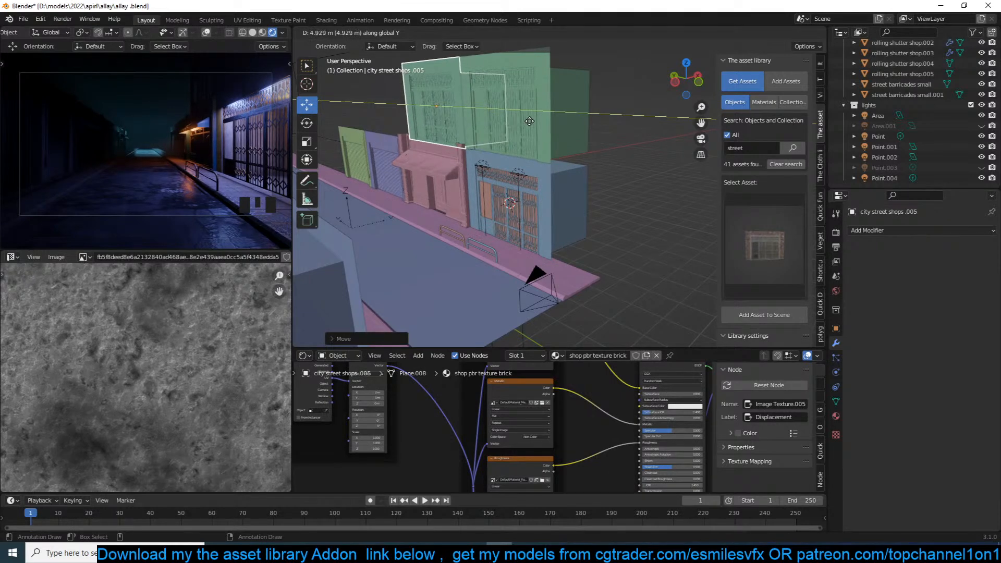
{"action": "left_click", "coordinate": [530, 122]}
Step: Scale the second upper storey by about 1.12 along Y and shift it to line up with the awning shop below
{"action": "key", "text": "grave"}
{"action": "middle_click_drag", "start_coordinate": [530, 128], "coordinate": [593, 143]}
{"action": "scroll", "coordinate": [502, 142], "scroll_direction": "down", "scroll_amount": 3}
{"action": "scroll", "coordinate": [501, 142], "scroll_direction": "up", "scroll_amount": 5}
{"action": "key", "text": "s"}
{"action": "key", "text": "y"}
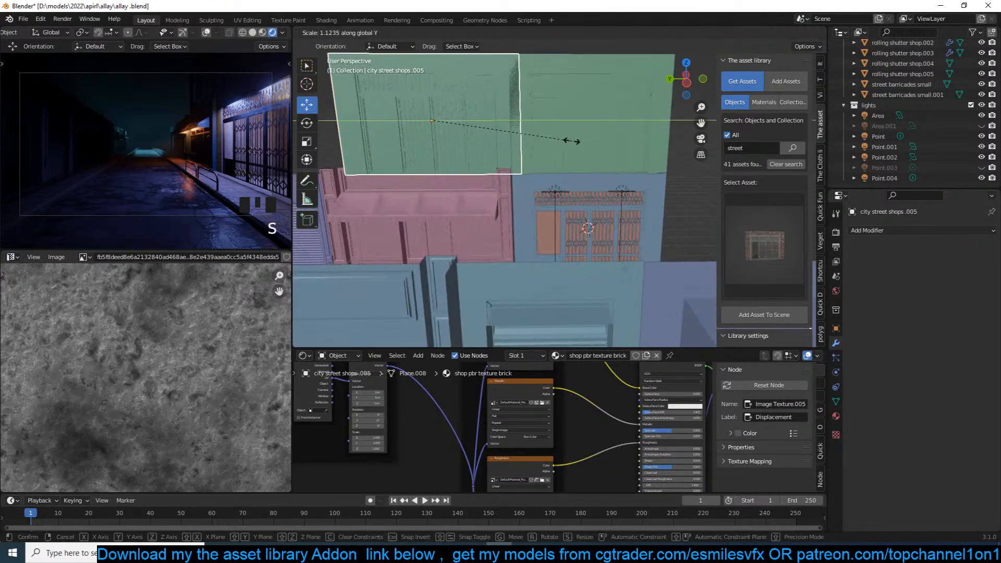
{"action": "left_click", "coordinate": [572, 141]}
{"action": "left_click_drag", "start_coordinate": [391, 122], "coordinate": [373, 121]}
Step: Fine-tune the second upper storey's scale, raise it slightly along Z, and save the file
{"action": "key", "text": "s"}
{"action": "left_click", "coordinate": [477, 125]}
{"action": "key", "text": "g"}
{"action": "key", "text": "z"}
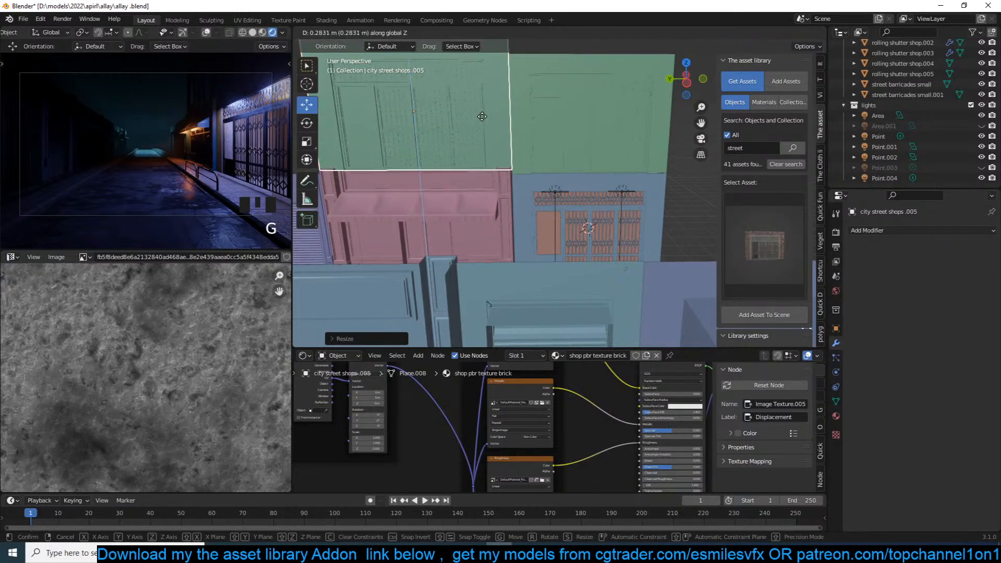
{"action": "left_click", "coordinate": [483, 118]}
{"action": "key", "text": "grave"}
{"action": "middle_click_drag", "start_coordinate": [483, 118], "coordinate": [504, 131]}
{"action": "middle_click_drag", "start_coordinate": [568, 158], "coordinate": [546, 160]}
{"action": "scroll", "coordinate": [549, 161], "scroll_direction": "up", "scroll_amount": 3}
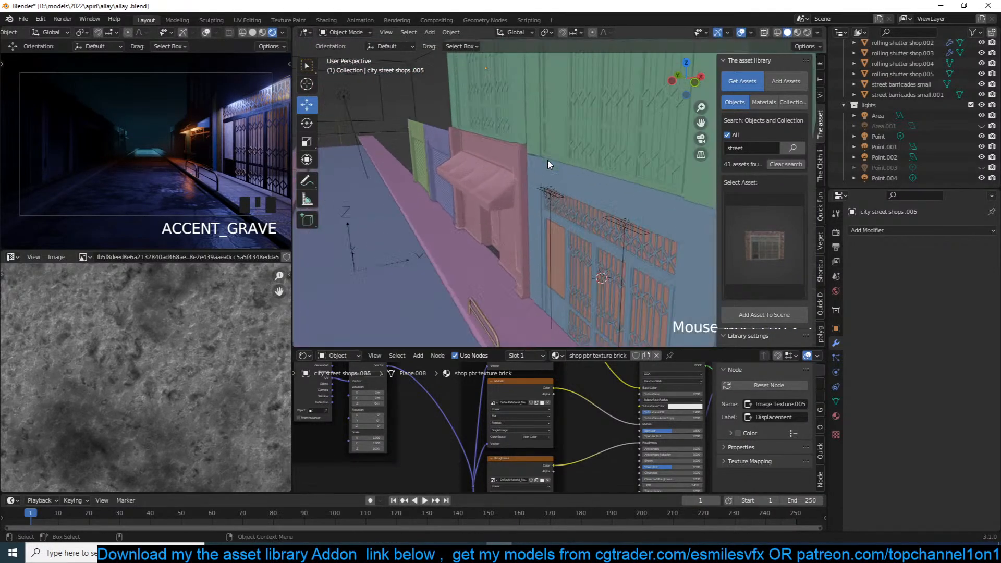
{"action": "key", "text": "ctrl+s"}
Step: Search the asset library for sign and add the round neon beer sign at the wall above the barred shop
{"action": "middle_click_drag", "start_coordinate": [571, 215], "coordinate": [584, 157]}
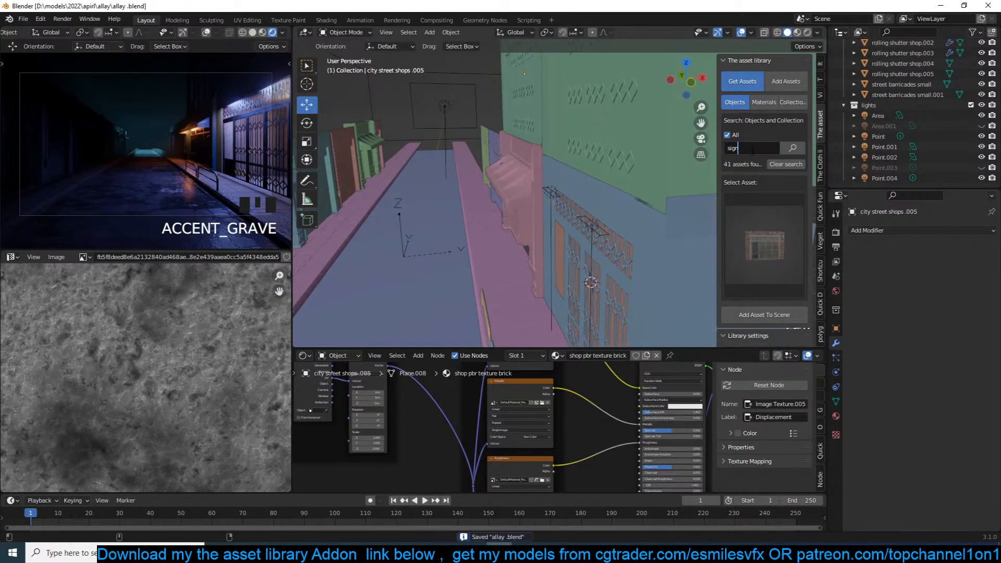
{"action": "left_click", "coordinate": [752, 150]}
{"action": "left_click", "coordinate": [754, 231]}
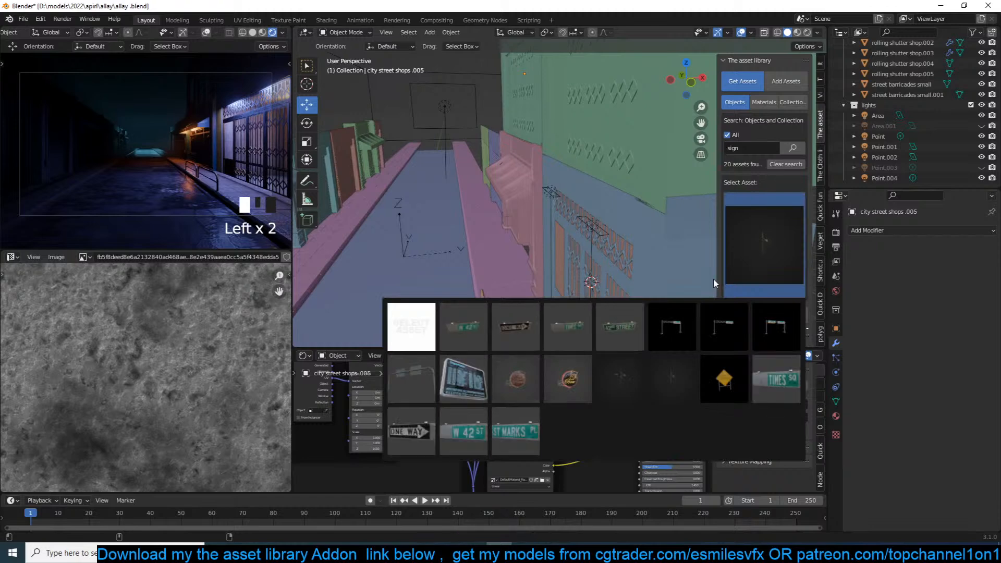
{"action": "left_click", "coordinate": [578, 385]}
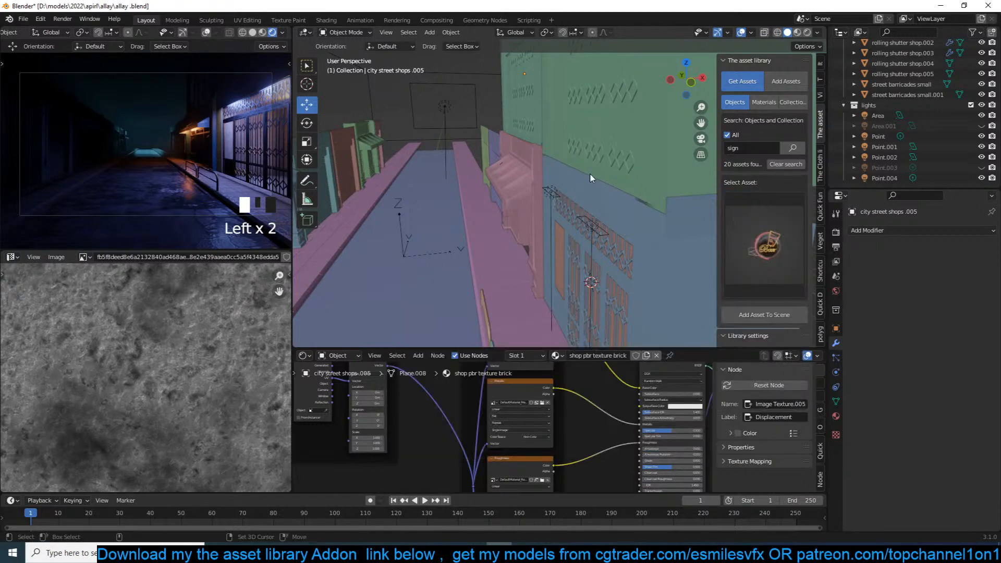
{"action": "right_click", "coordinate": [590, 172], "text": "shift"}
{"action": "left_click", "coordinate": [765, 315]}
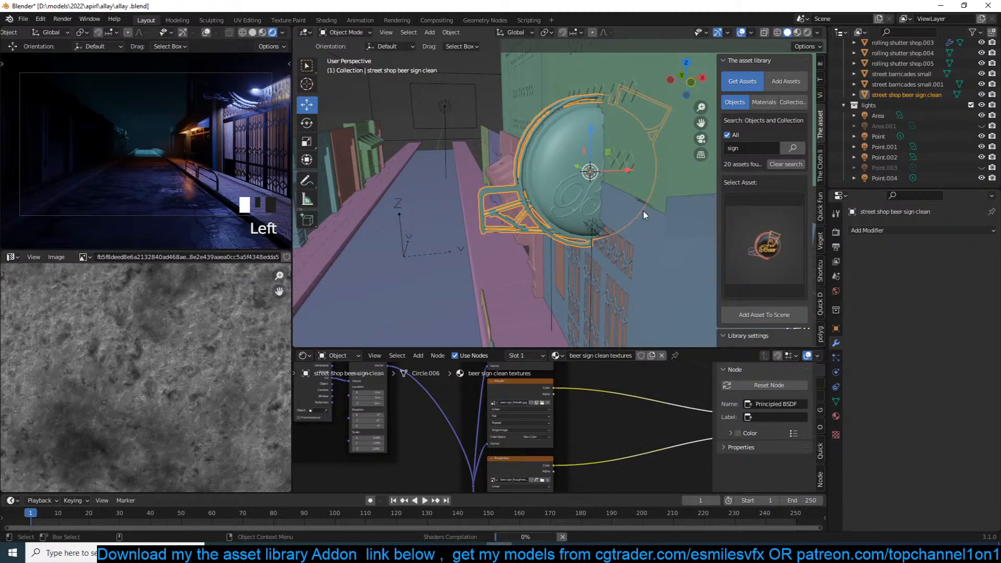
Step: Scale the beer sign down to about half its size and rotate it 180° about Z
{"action": "scroll", "coordinate": [647, 212], "scroll_direction": "down", "scroll_amount": 2}
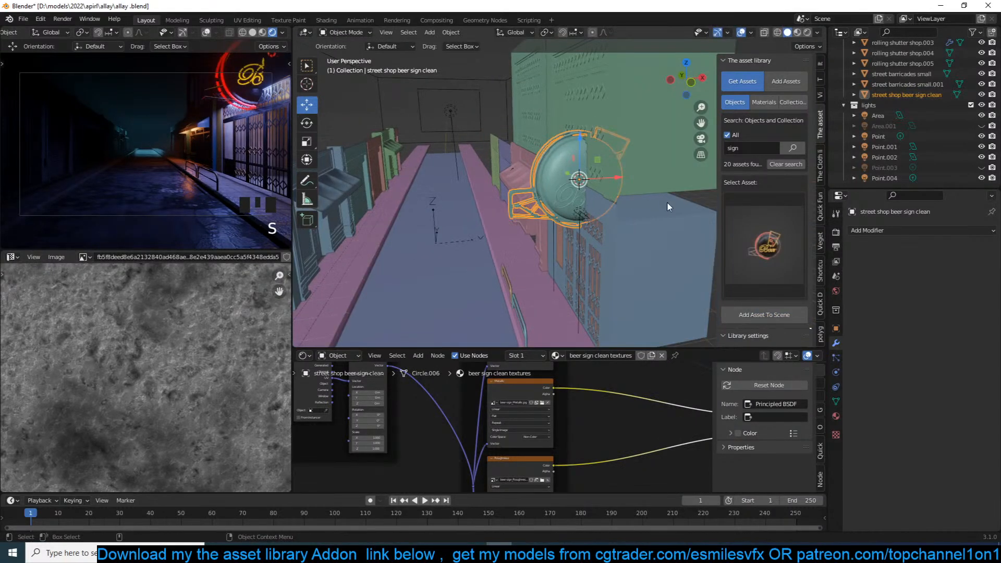
{"action": "key", "text": "s"}
{"action": "left_click", "coordinate": [622, 188]}
{"action": "type", "text": "r"}
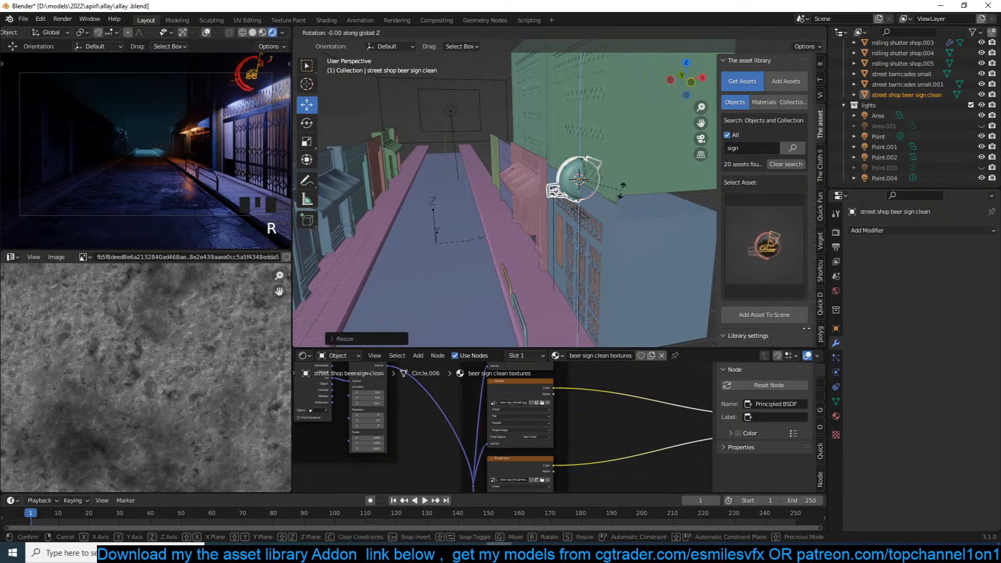
{"action": "type", "text": "180"}
{"action": "key", "text": "Return"}
{"action": "scroll", "coordinate": [622, 193], "scroll_direction": "up", "scroll_amount": 1}
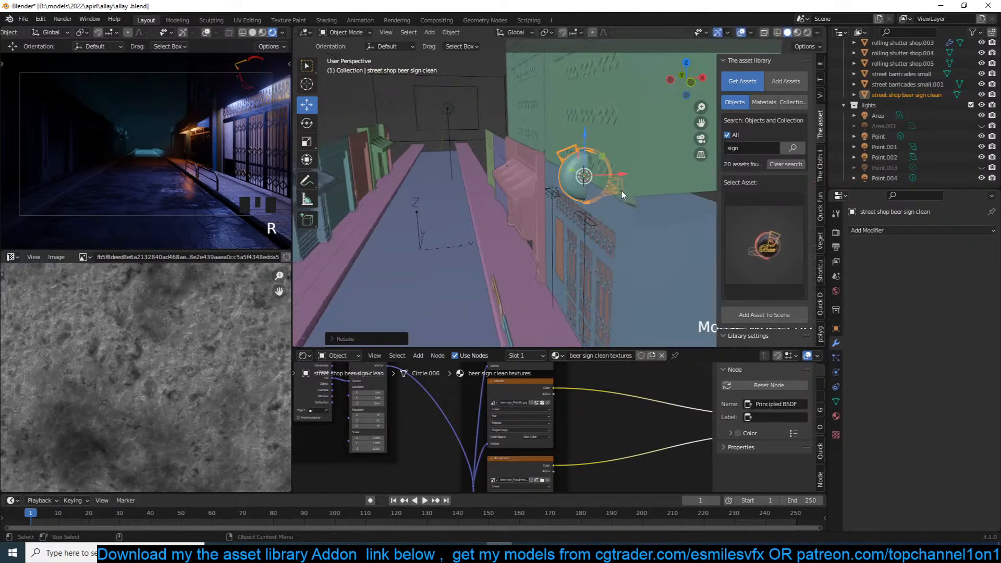
Step: Mirror the beer sign along Y and reposition it in front view beside the shop wall
{"action": "key", "text": "ctrl+m"}
{"action": "key", "text": "y"}
{"action": "left_click", "coordinate": [621, 190]}
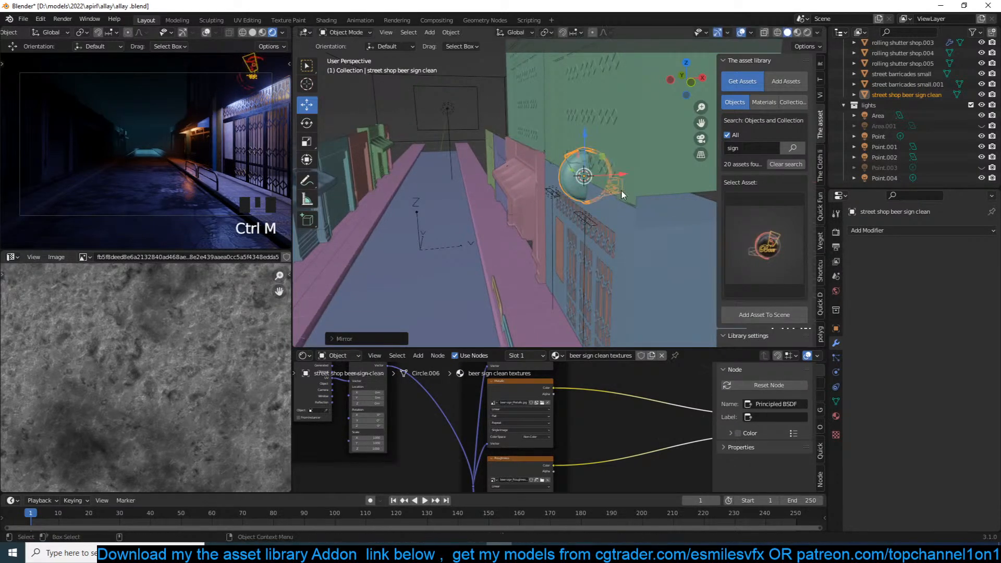
{"action": "key", "text": "KP_1"}
{"action": "key", "text": "g"}
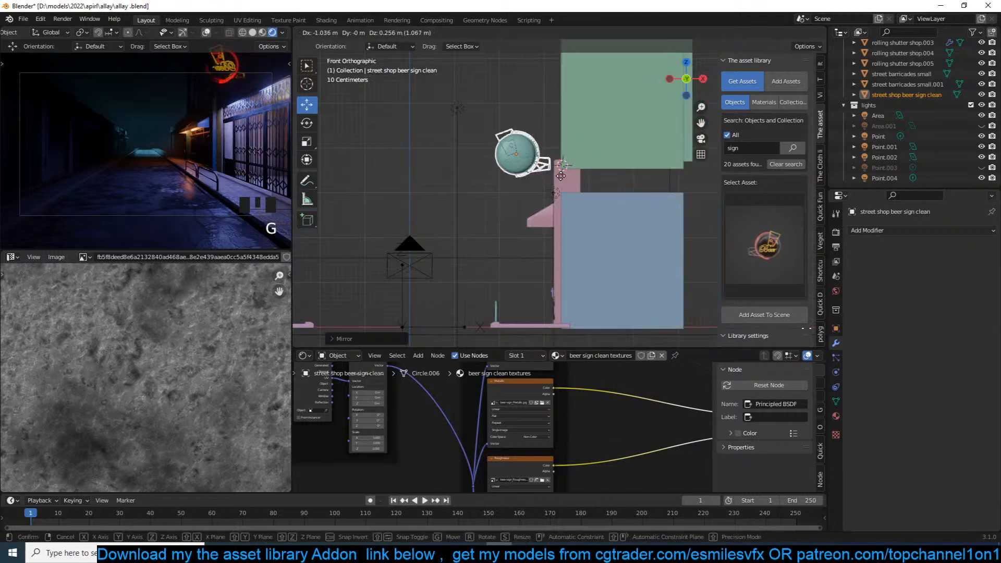
{"action": "left_click", "coordinate": [580, 185]}
{"action": "scroll", "coordinate": [598, 256], "scroll_direction": "up", "scroll_amount": 3}
{"action": "middle_click_drag", "start_coordinate": [597, 256], "coordinate": [658, 278]}
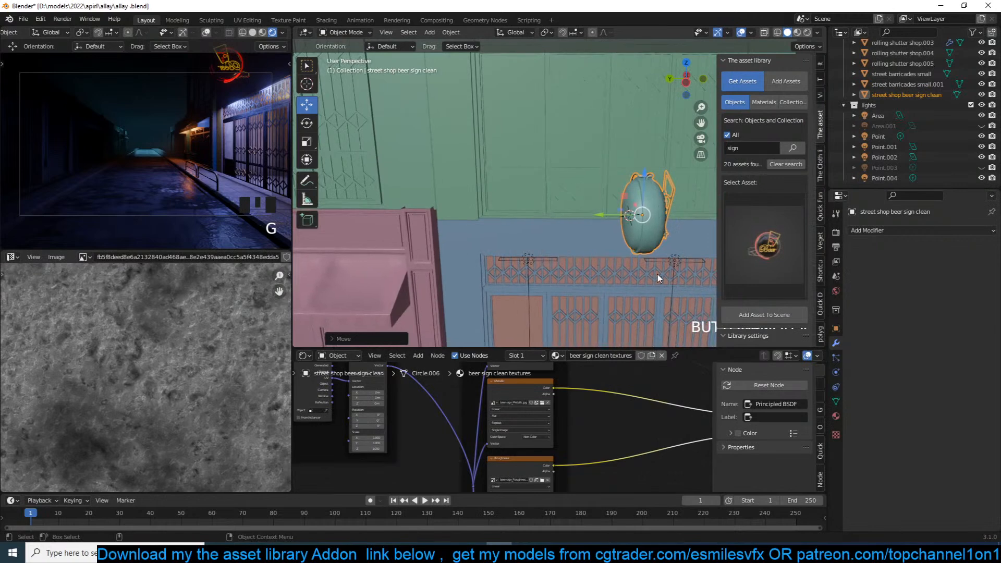
Step: Select the faces of the beer sign mesh's +Y half in see-through top view
{"action": "key", "text": "KP_7"}
{"action": "key", "text": "Tab"}
{"action": "scroll", "coordinate": [658, 277], "scroll_direction": "up", "scroll_amount": 4}
{"action": "key", "text": "alt+z"}
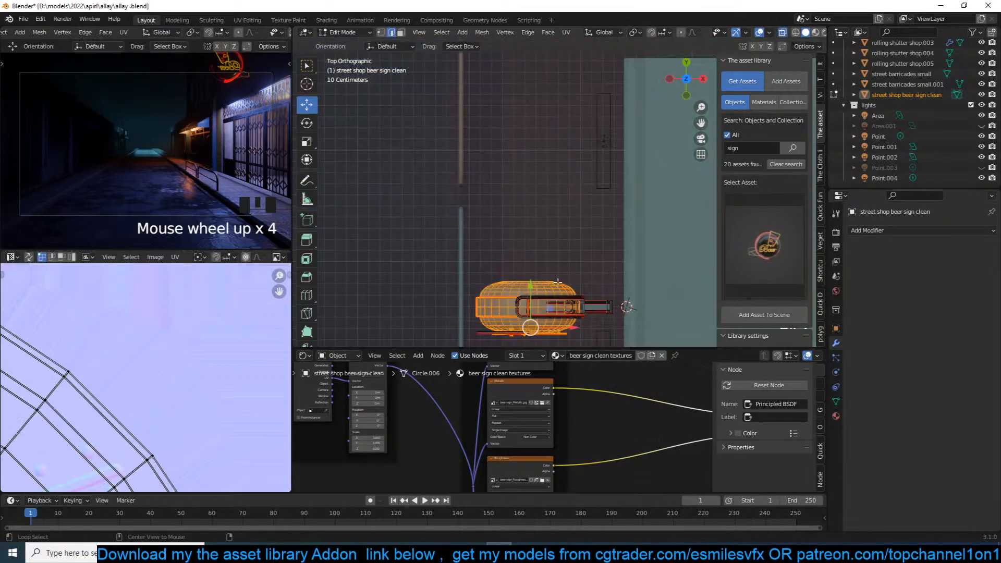
{"action": "key", "text": "3"}
{"action": "left_click_drag", "start_coordinate": [439, 260], "coordinate": [628, 306]}
{"action": "middle_click_drag", "start_coordinate": [603, 310], "coordinate": [646, 259], "text": "shift"}
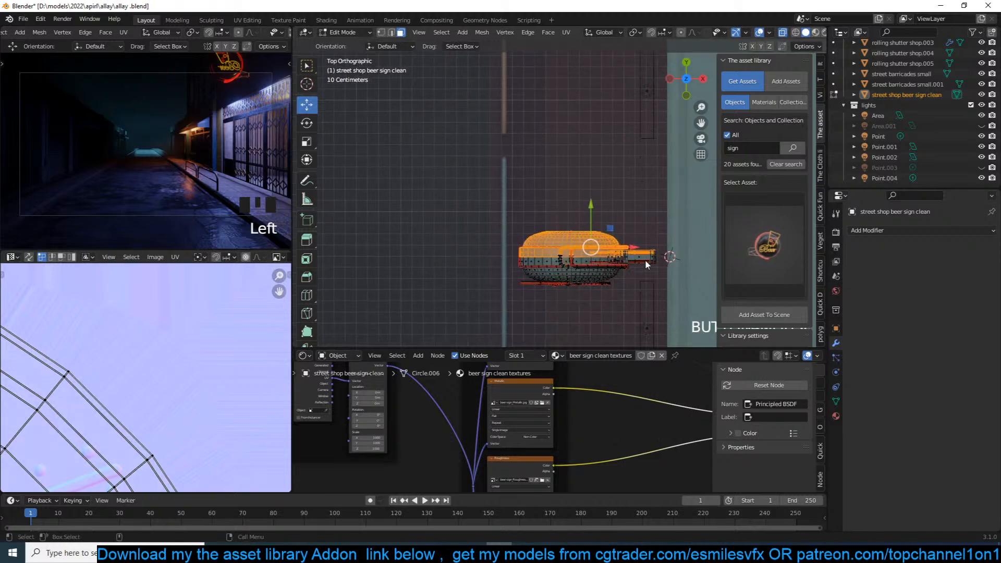
{"action": "key", "text": "Tab"}
{"action": "key", "text": "Tab"}
Step: Box-select the vertices along the beer sign's -Y side, then pick individual vertices on its mesh and leave mesh editing
{"action": "key", "text": "1"}
{"action": "left_click_drag", "start_coordinate": [503, 279], "coordinate": [637, 301]}
{"action": "key", "text": "alt+z"}
{"action": "middle_click_drag", "start_coordinate": [628, 282], "coordinate": [590, 205]}
{"action": "scroll", "coordinate": [630, 222], "scroll_direction": "up", "scroll_amount": 3}
{"action": "left_click", "coordinate": [592, 196]}
{"action": "left_click", "coordinate": [611, 210], "text": "shift"}
{"action": "left_click", "coordinate": [618, 213], "text": "shift"}
{"action": "left_click", "coordinate": [630, 243], "text": "shift"}
{"action": "left_click", "coordinate": [572, 249], "text": "shift"}
{"action": "key", "text": "Tab"}
Step: Save the file and add a Mirror modifier to the beer sign with only the Y axis, Y bisect and Y flip enabled
{"action": "middle_click_drag", "start_coordinate": [613, 202], "coordinate": [709, 241]}
{"action": "key", "text": "ctrl+s"}
{"action": "left_click", "coordinate": [884, 231]}
{"action": "left_click", "coordinate": [790, 352]}
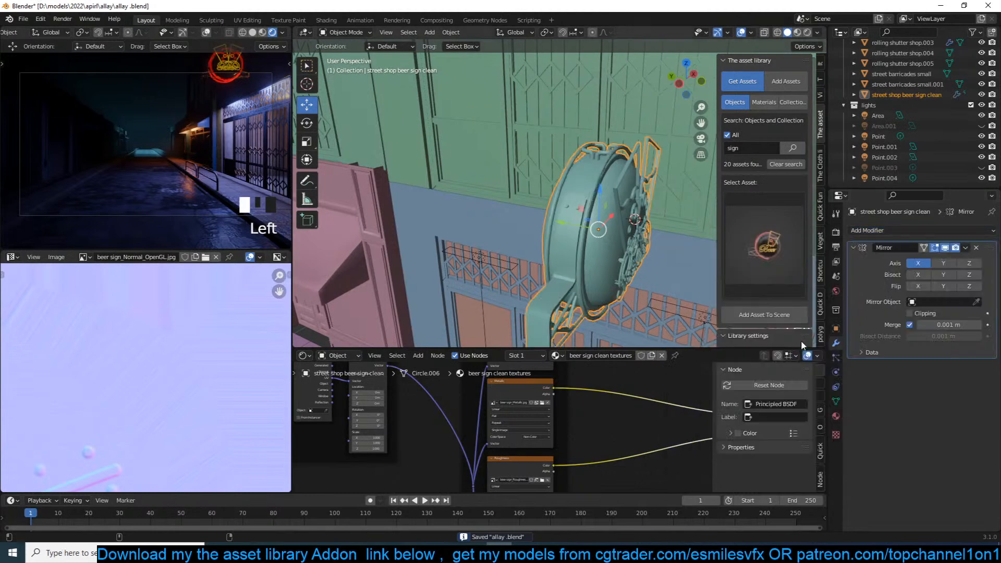
{"action": "left_click", "coordinate": [943, 263]}
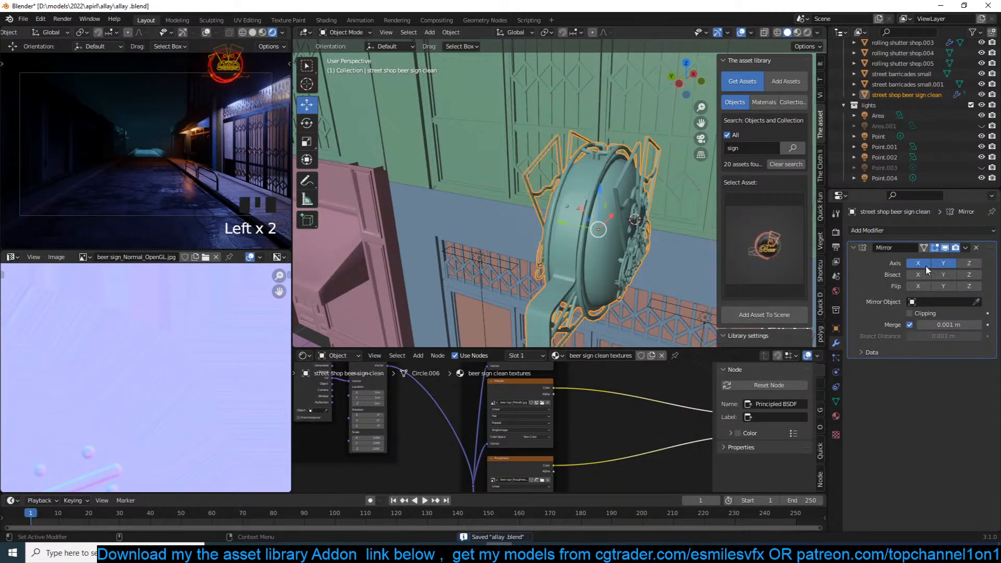
{"action": "left_click", "coordinate": [918, 264]}
{"action": "left_click", "coordinate": [943, 275]}
{"action": "left_click", "coordinate": [944, 285]}
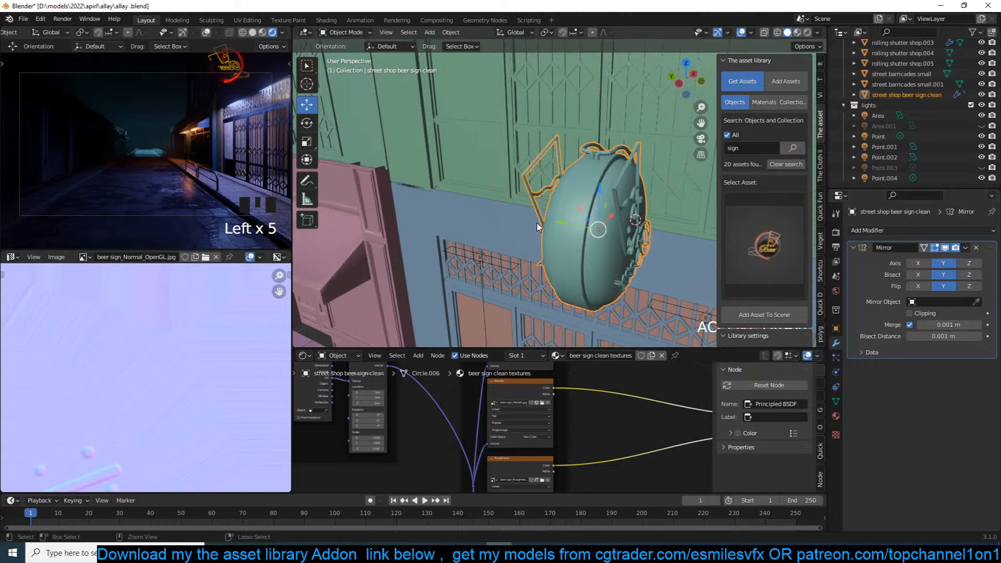
{"action": "key", "text": "ctrl+m"}
{"action": "key", "text": "y"}
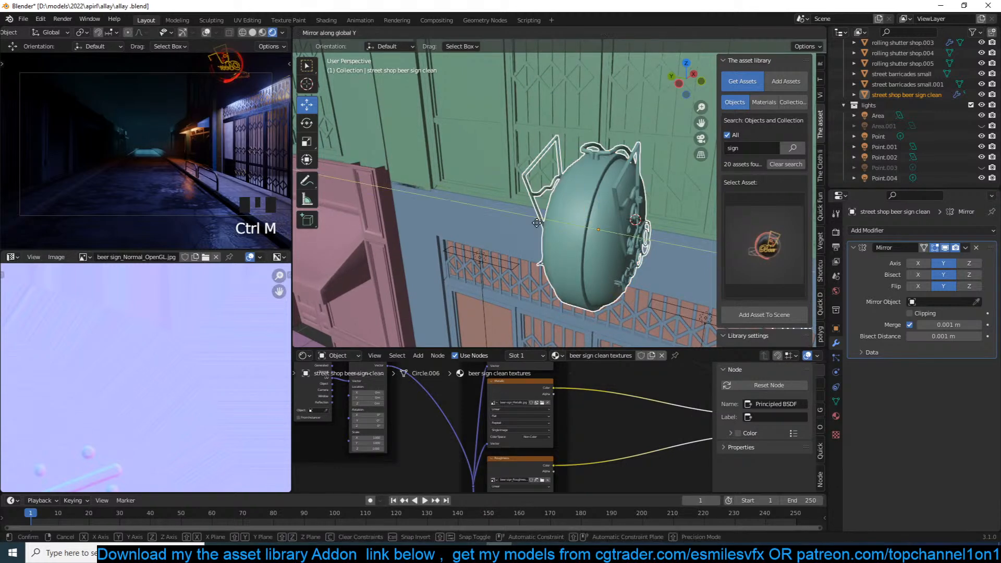
{"action": "key", "text": "x"}
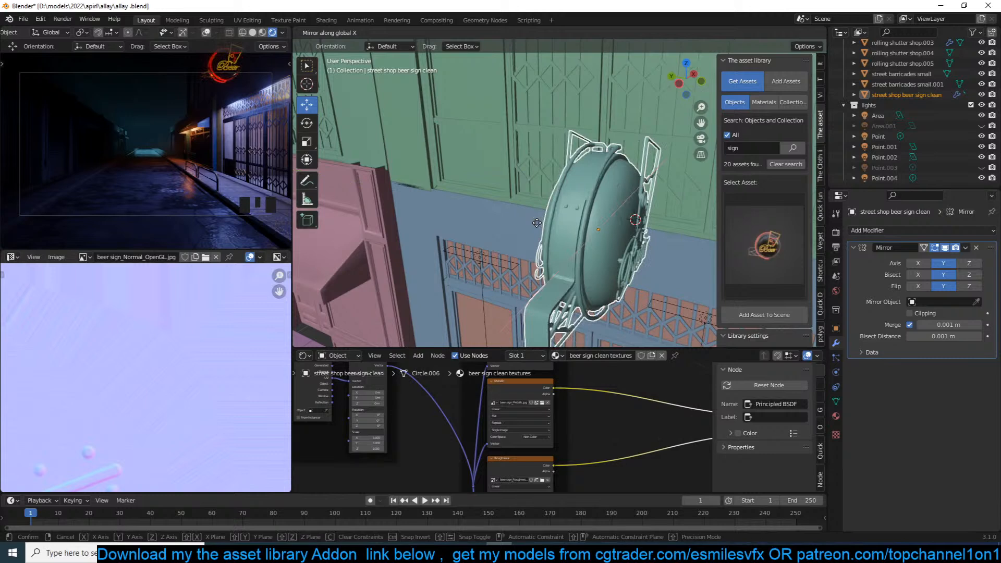
{"action": "left_click", "coordinate": [537, 223]}
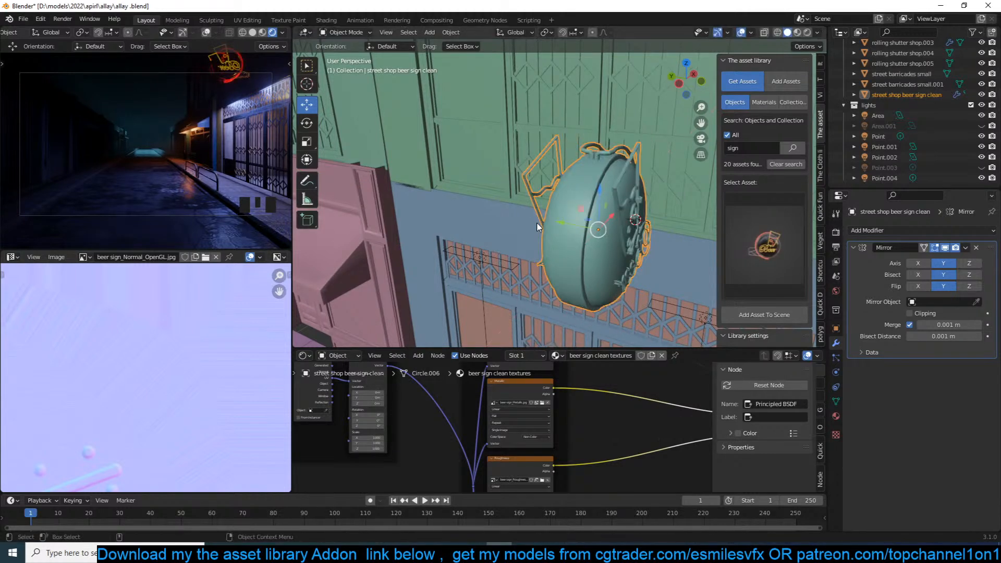
Step: Mirror the beer sign object along global X and show it in front view
{"action": "key", "text": "ctrl+m"}
{"action": "key", "text": "x"}
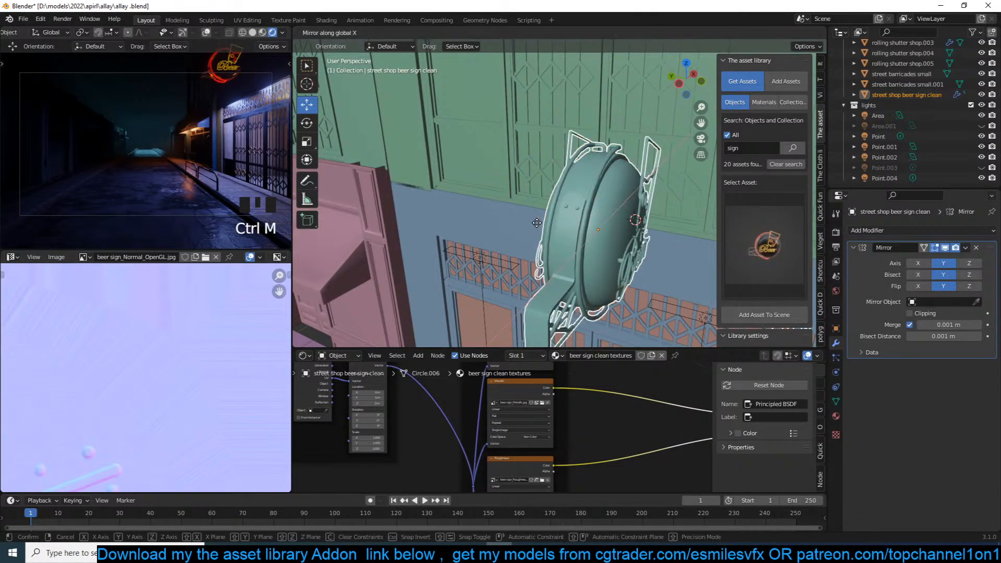
{"action": "left_click", "coordinate": [537, 223]}
{"action": "key", "text": "KP_1"}
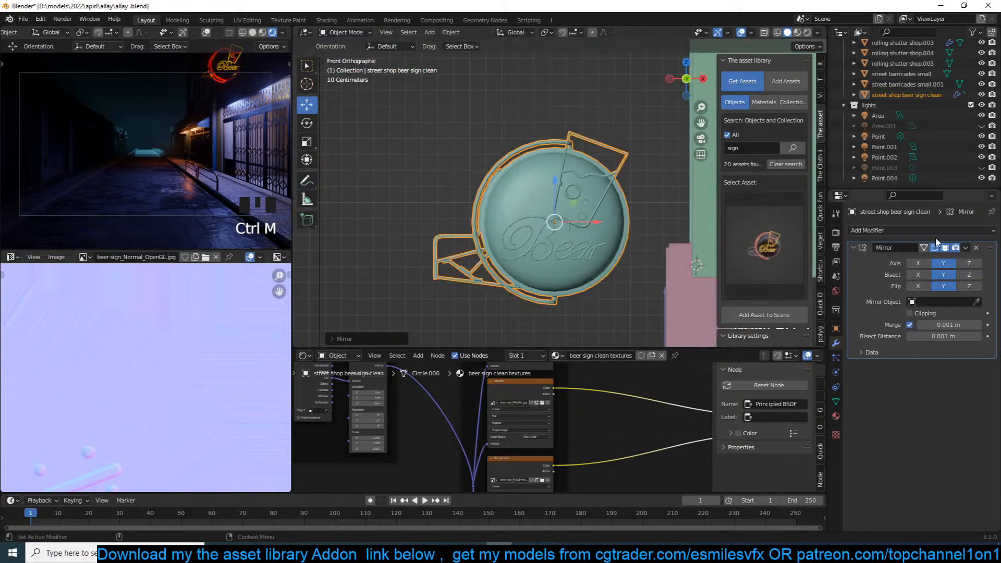
Step: Remove the Mirror modifier from the beer sign and move the sign across the street to the opposite shopfront
{"action": "left_click", "coordinate": [977, 248]}
{"action": "scroll", "coordinate": [618, 230], "scroll_direction": "down", "scroll_amount": 5}
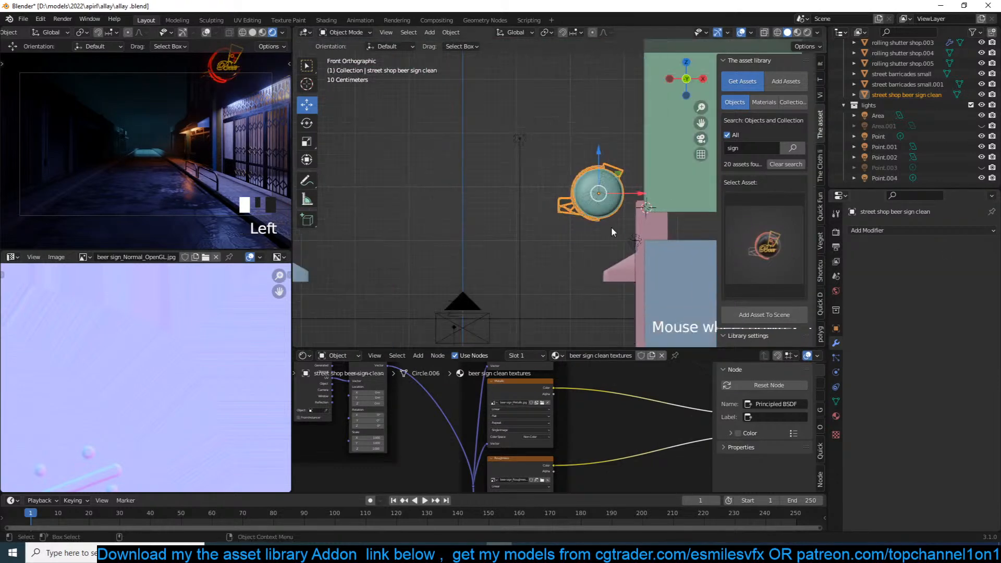
{"action": "key", "text": "g"}
{"action": "left_click", "coordinate": [435, 276]}
{"action": "scroll", "coordinate": [512, 252], "scroll_direction": "down", "scroll_amount": 3}
{"action": "scroll", "coordinate": [529, 257], "scroll_direction": "up", "scroll_amount": 3}
{"action": "key", "text": "g"}
{"action": "left_click", "coordinate": [524, 217]}
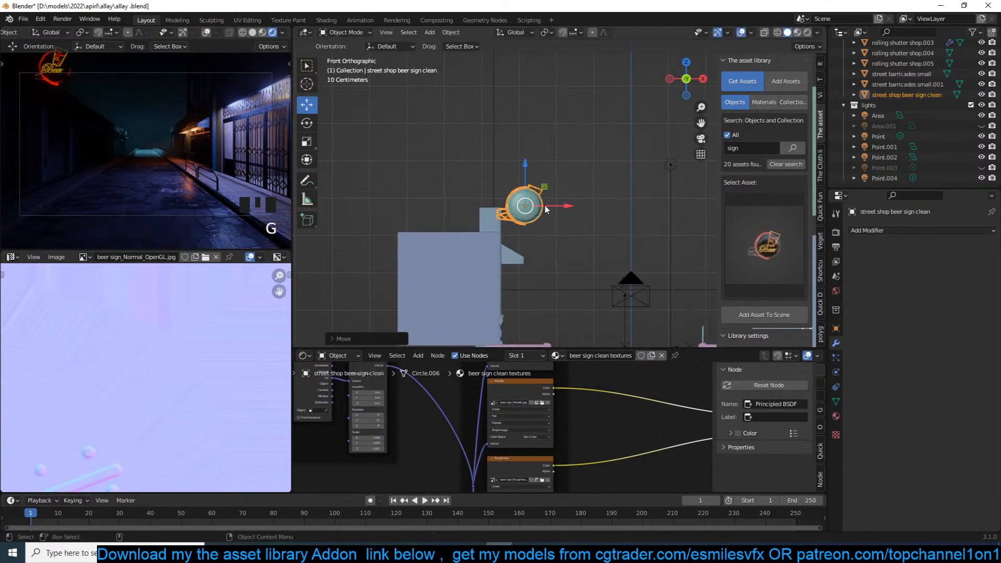
Step: Move the beer sign farther down the street, against the facade of the next shop building
{"action": "key", "text": "KP_7"}
{"action": "scroll", "coordinate": [569, 98], "scroll_direction": "down", "scroll_amount": 4}
{"action": "key", "text": "g"}
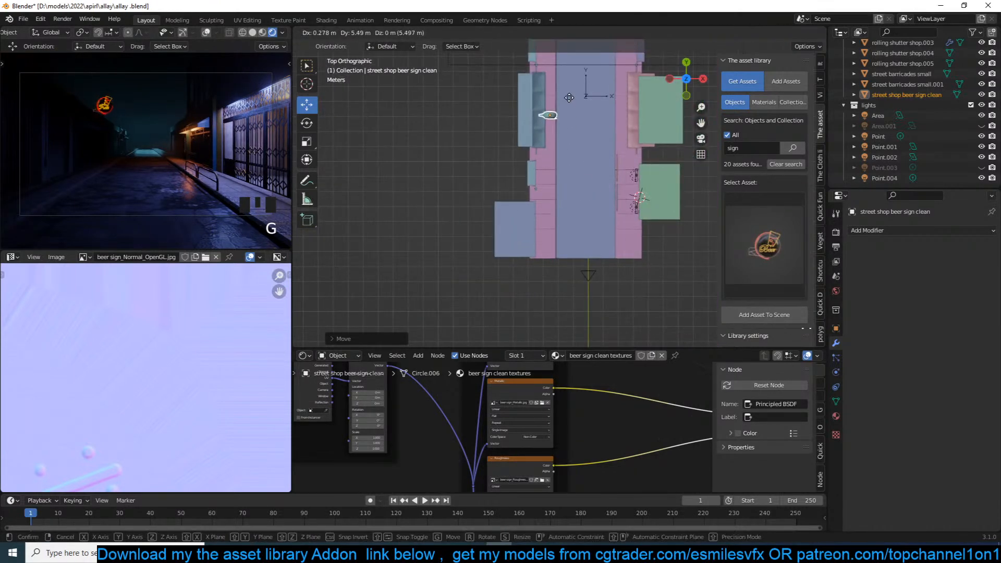
{"action": "left_click", "coordinate": [564, 106]}
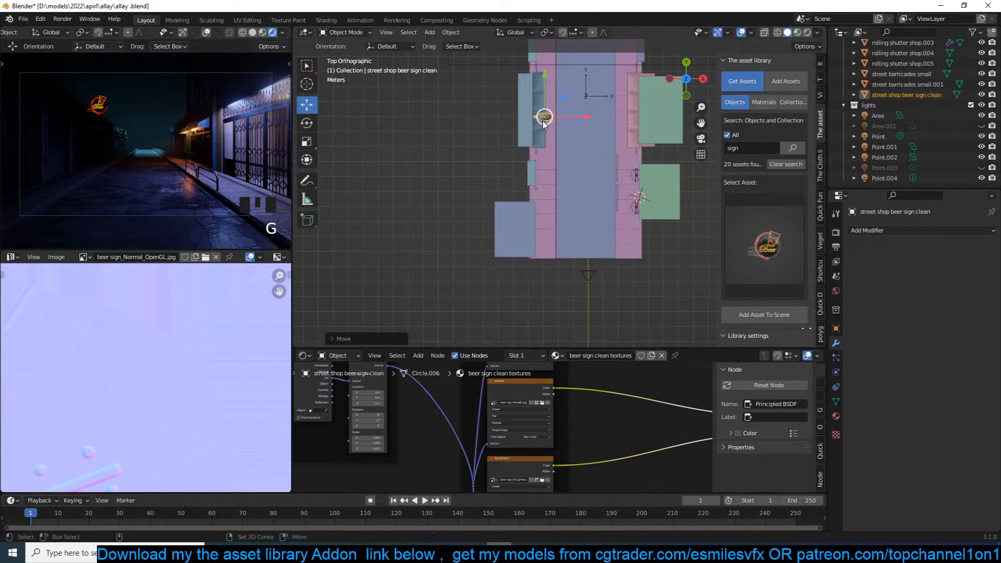
Step: Add a point light at the beer sign, raise it to the sign's height and shift it in front of the sign
{"action": "key", "text": "shift+a"}
{"action": "left_click", "coordinate": [570, 251]}
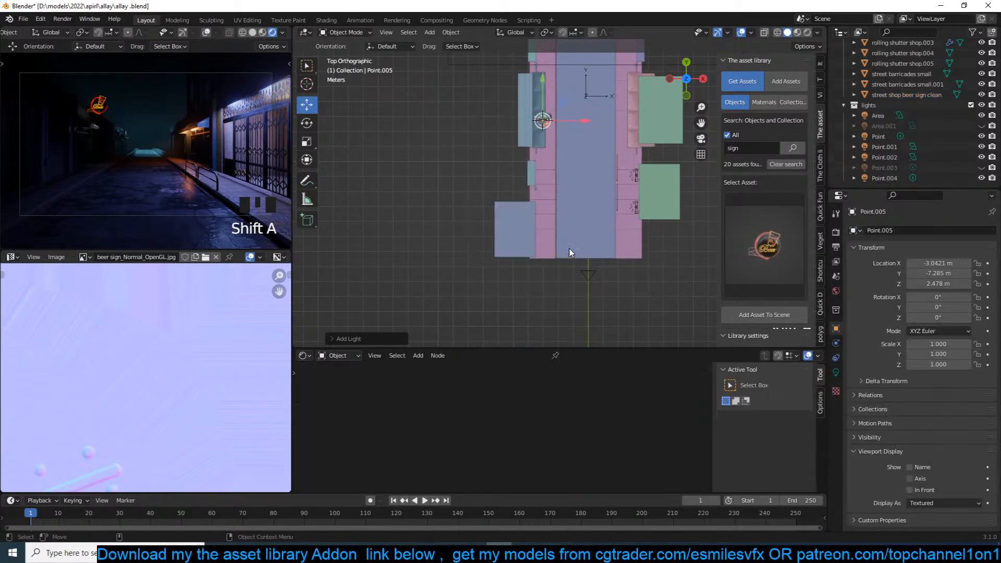
{"action": "key", "text": "KP_1"}
{"action": "scroll", "coordinate": [568, 248], "scroll_direction": "down", "scroll_amount": 4}
{"action": "key", "text": "g"}
{"action": "left_click", "coordinate": [587, 154]}
{"action": "middle_click_drag", "start_coordinate": [587, 154], "coordinate": [574, 213]}
{"action": "left_click_drag", "start_coordinate": [540, 166], "coordinate": [574, 173]}
Step: Set the new point light's power to 100 W and its color to saturated red
{"action": "left_click", "coordinate": [836, 372]}
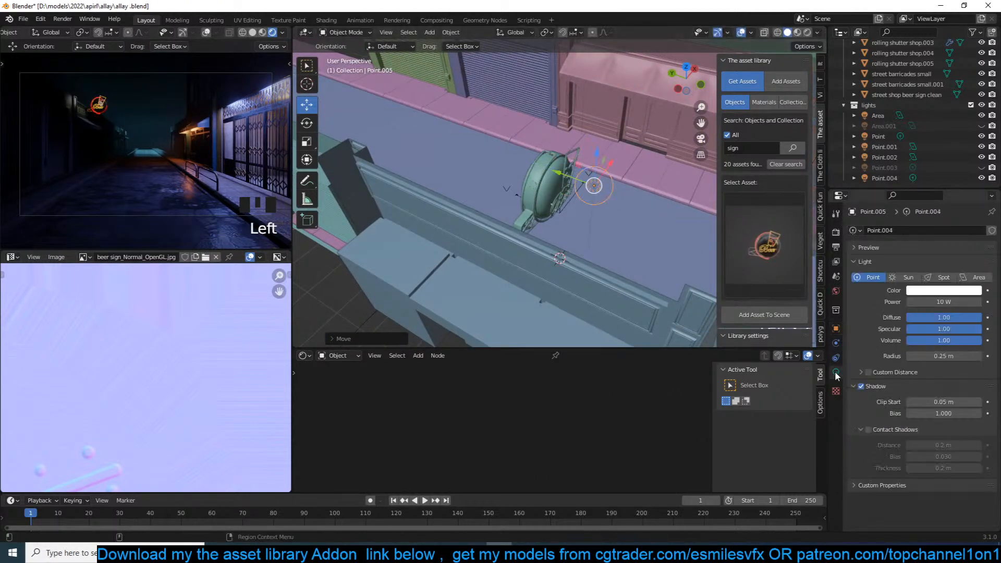
{"action": "left_click", "coordinate": [945, 302]}
{"action": "type", "text": "100"}
{"action": "key", "text": "Return"}
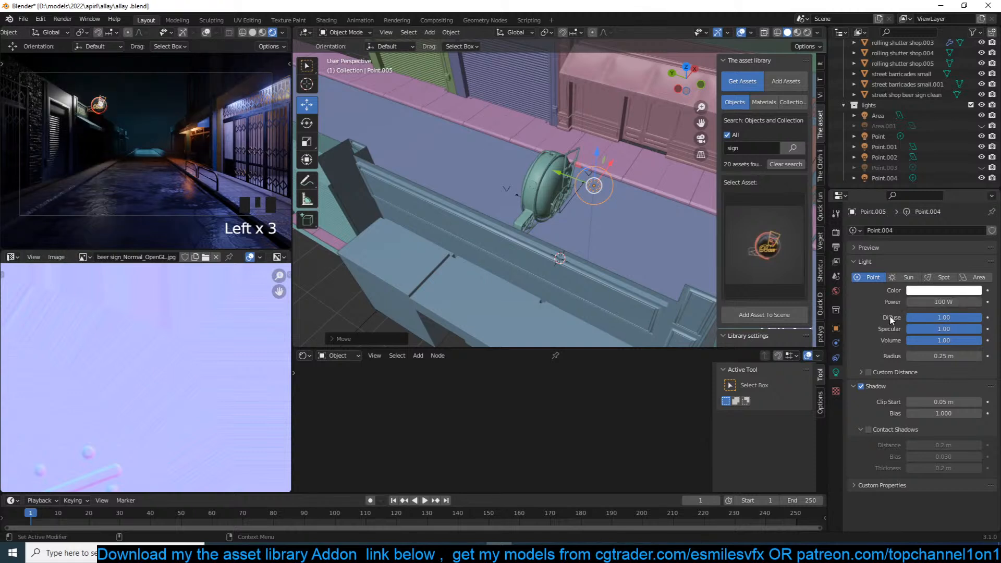
{"action": "left_click", "coordinate": [945, 290]}
{"action": "left_click", "coordinate": [954, 194]}
{"action": "mouse_move", "coordinate": [955, 194]}
{"action": "left_mouse_down"}
{"action": "mouse_move", "coordinate": [942, 185]}
{"action": "mouse_move", "coordinate": [955, 181]}
{"action": "mouse_move", "coordinate": [962, 201]}
{"action": "mouse_move", "coordinate": [936, 224]}
{"action": "left_mouse_up"}
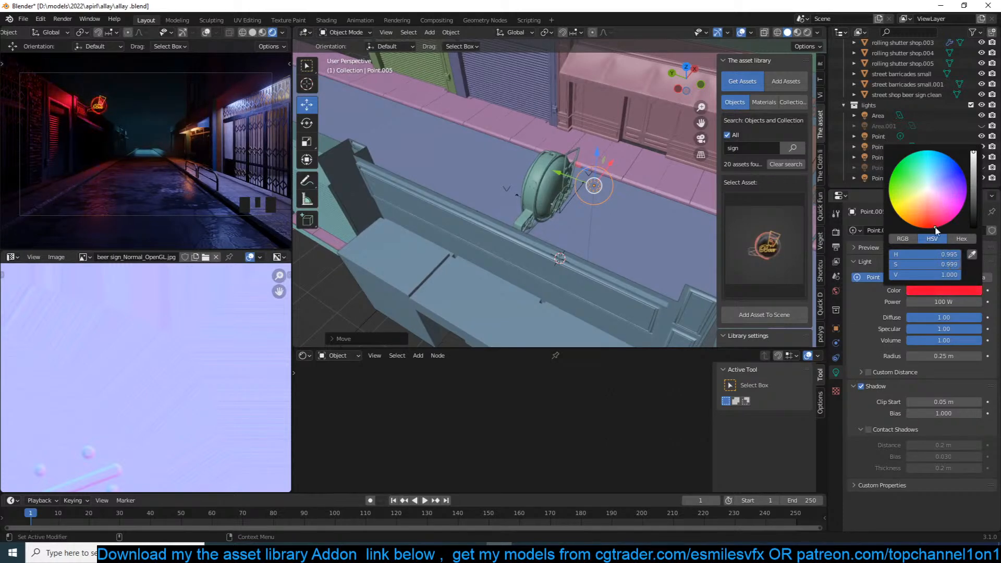
Step: Add an area light above the doorway of the shop beside the beer sign and scale it down
{"action": "scroll", "coordinate": [559, 218], "scroll_direction": "down", "scroll_amount": 2}
{"action": "middle_click_drag", "start_coordinate": [550, 210], "coordinate": [493, 186]}
{"action": "scroll", "coordinate": [567, 197], "scroll_direction": "up", "scroll_amount": 2}
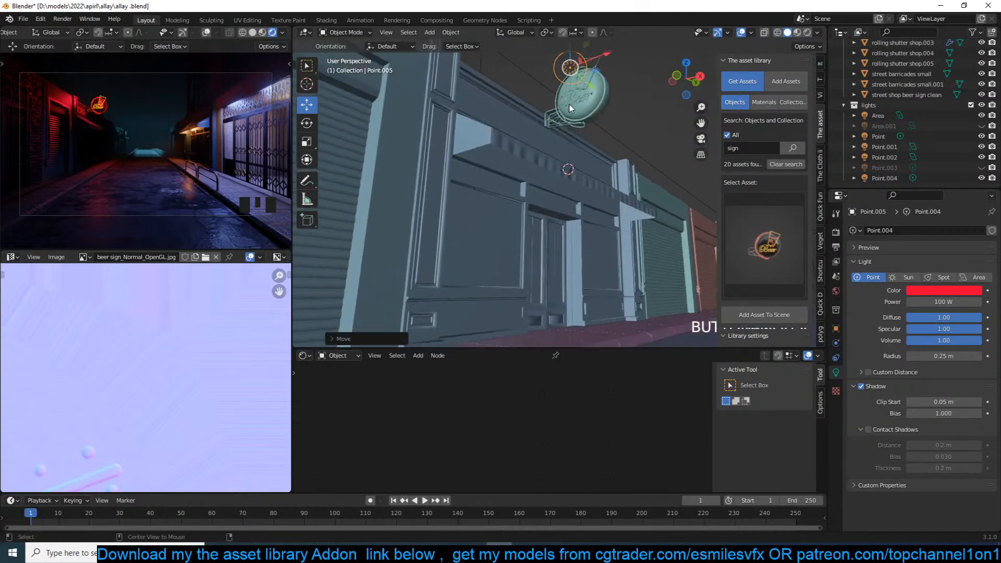
{"action": "right_click", "coordinate": [559, 223], "text": "shift"}
{"action": "key", "text": "shift+a"}
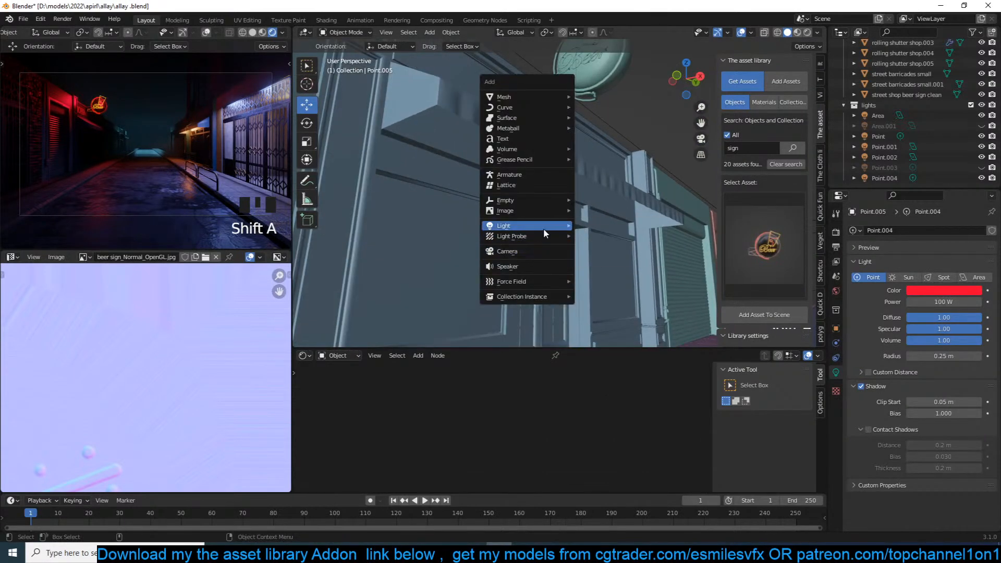
{"action": "mouse_move", "coordinate": [544, 228]}
{"action": "left_click", "coordinate": [595, 262]}
{"action": "key", "text": "s"}
{"action": "left_click", "coordinate": [604, 234]}
Step: Scale the area light along one axis into a narrow strip and fit it under the top of the doorway
{"action": "key", "text": "grave"}
{"action": "middle_click_drag", "start_coordinate": [604, 234], "coordinate": [590, 216]}
{"action": "key", "text": "s"}
{"action": "key", "text": "y"}
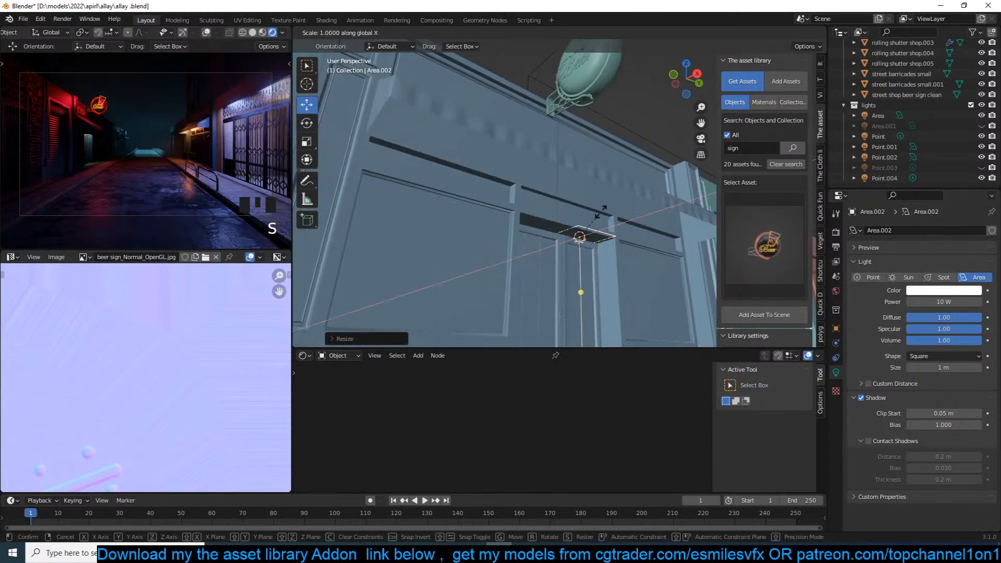
{"action": "left_click", "coordinate": [585, 234]}
{"action": "key", "text": "grave"}
{"action": "middle_click_drag", "start_coordinate": [605, 232], "coordinate": [594, 234]}
{"action": "left_click_drag", "start_coordinate": [594, 234], "coordinate": [596, 235]}
{"action": "key", "text": "s"}
{"action": "left_click", "coordinate": [627, 230]}
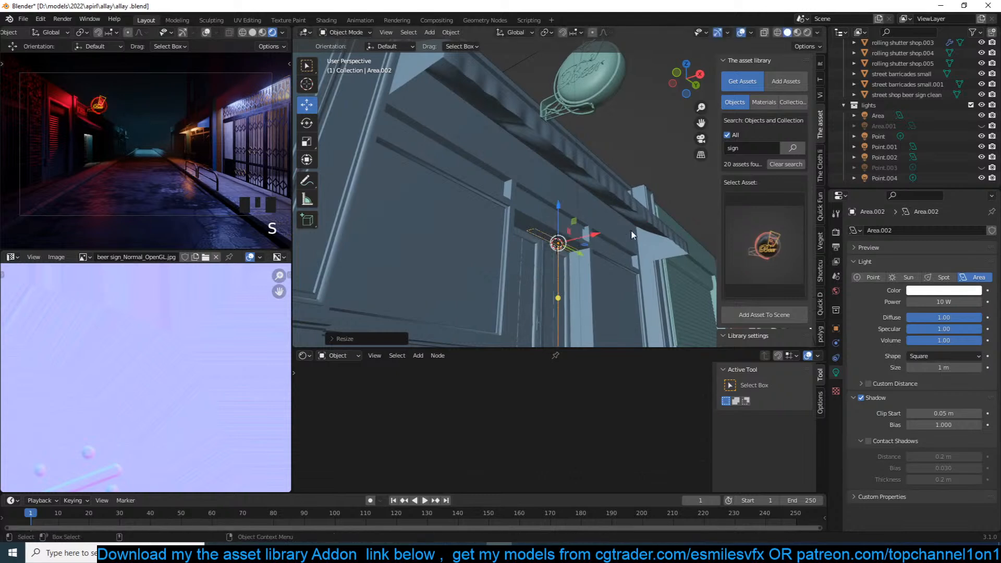
Step: Give the doorway area light a blue-violet color and 50 W power, and save the file
{"action": "left_click", "coordinate": [953, 290]}
{"action": "mouse_move", "coordinate": [931, 201]}
{"action": "left_mouse_down"}
{"action": "mouse_move", "coordinate": [936, 223]}
{"action": "mouse_move", "coordinate": [954, 214]}
{"action": "mouse_move", "coordinate": [963, 179]}
{"action": "left_mouse_up"}
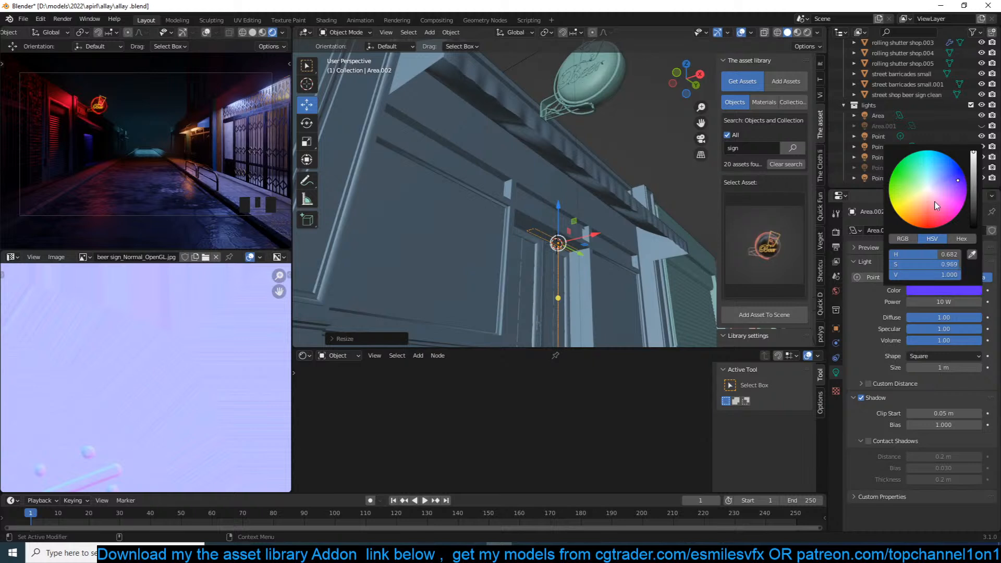
{"action": "left_click", "coordinate": [945, 301]}
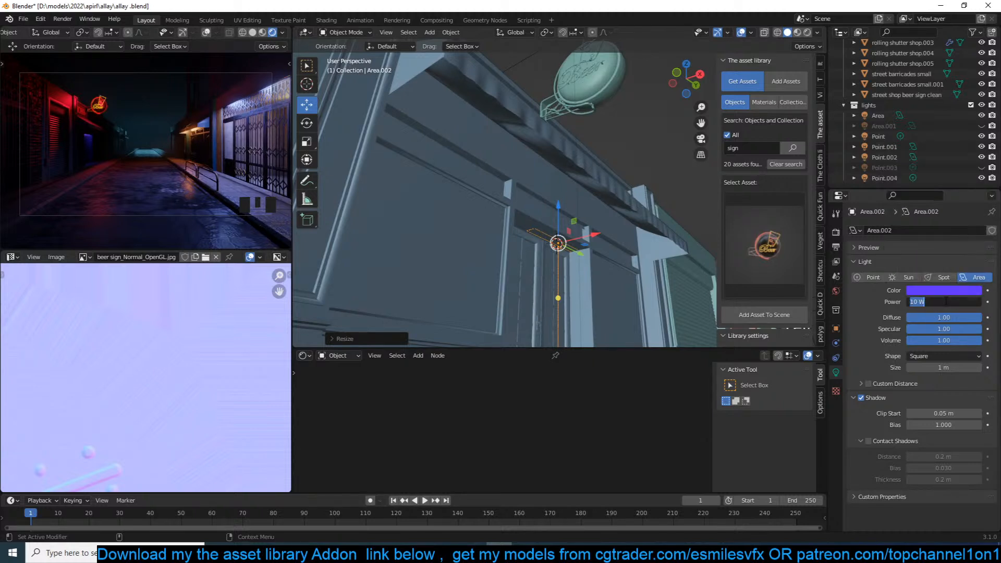
{"action": "left_click", "coordinate": [887, 328]}
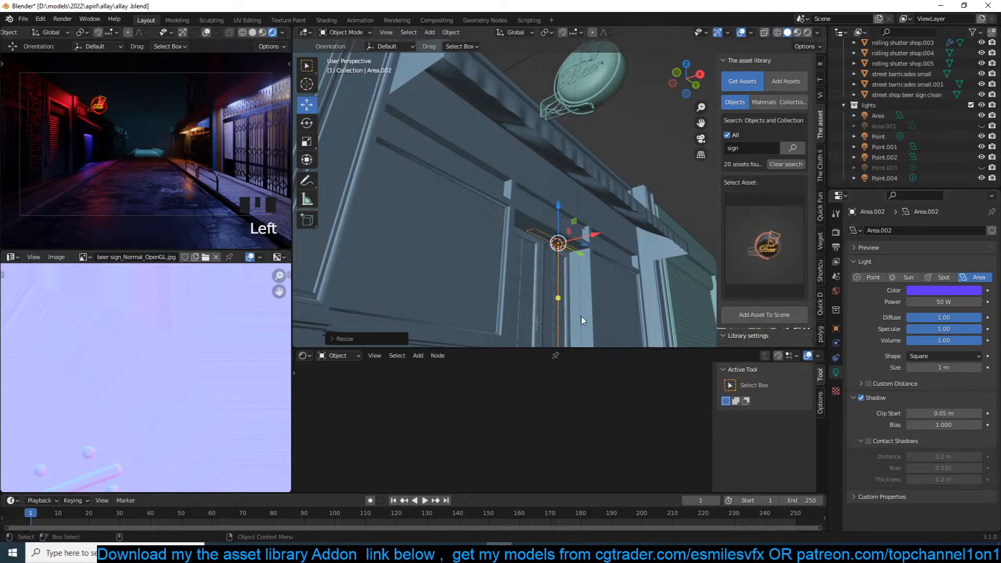
{"action": "key", "text": "ctrl+s"}
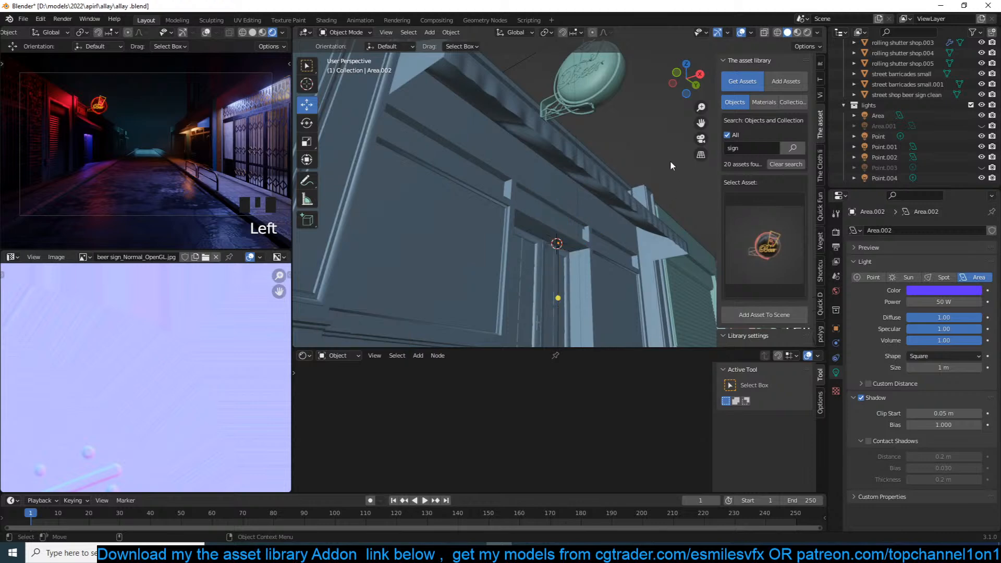
{"action": "scroll", "coordinate": [676, 158], "scroll_direction": "down", "scroll_amount": 5}
{"action": "middle_click_drag", "start_coordinate": [618, 212], "coordinate": [571, 249]}
{"action": "key", "text": "ctrl+s"}
Step: Choose the W 42 ST sign from the asset library and add it to the upper pillar of the pink shopfront
{"action": "scroll", "coordinate": [562, 250], "scroll_direction": "down", "scroll_amount": 3}
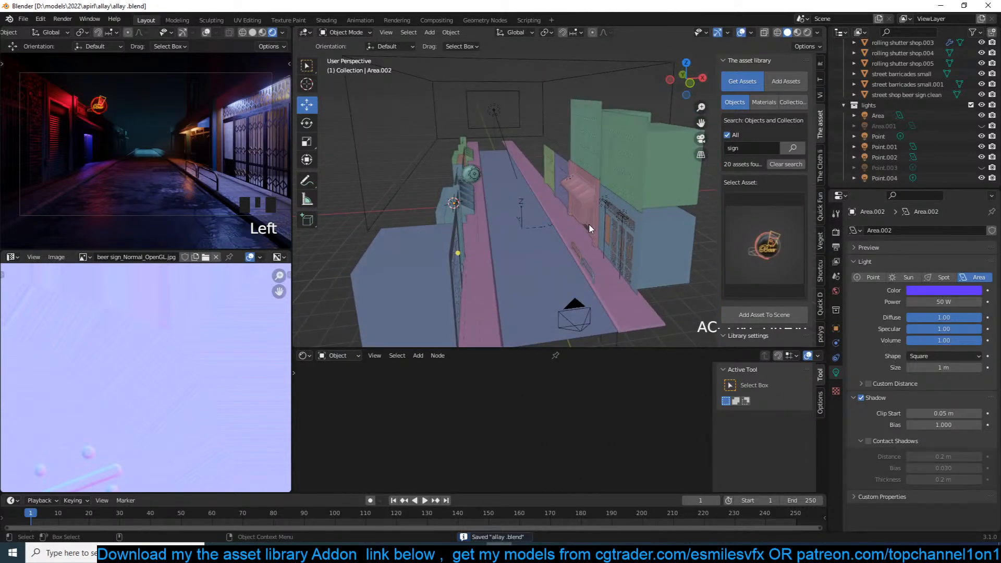
{"action": "scroll", "coordinate": [589, 224], "scroll_direction": "up", "scroll_amount": 3}
{"action": "left_click", "coordinate": [728, 216]}
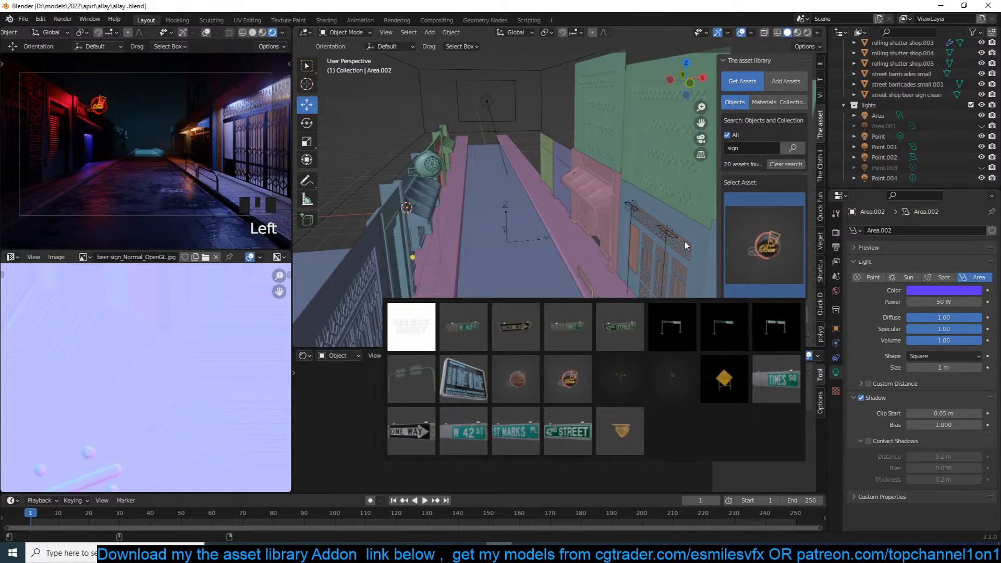
{"action": "middle_click_drag", "start_coordinate": [579, 324], "coordinate": [647, 159]}
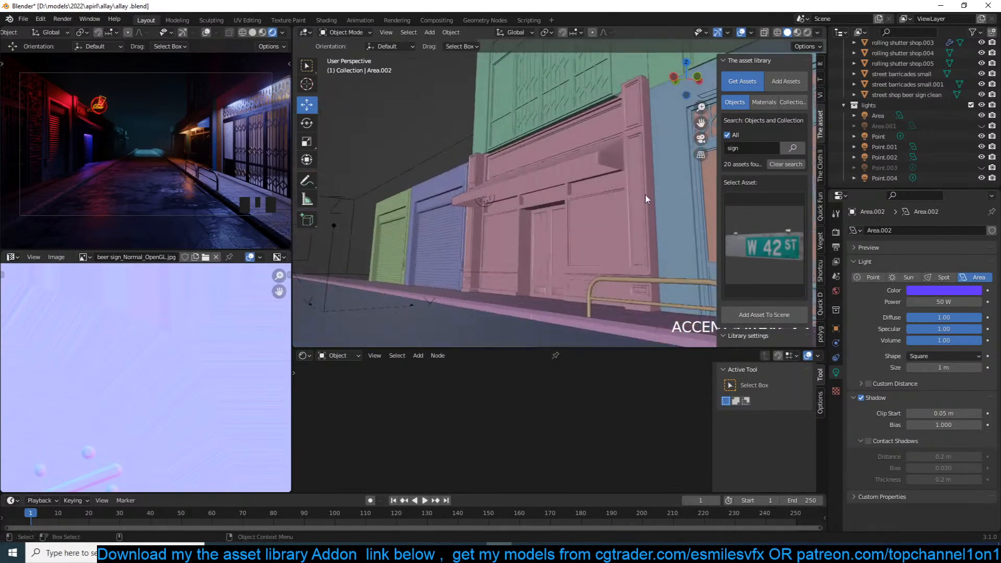
{"action": "right_click", "coordinate": [641, 158], "text": "shift"}
{"action": "left_click", "coordinate": [749, 313]}
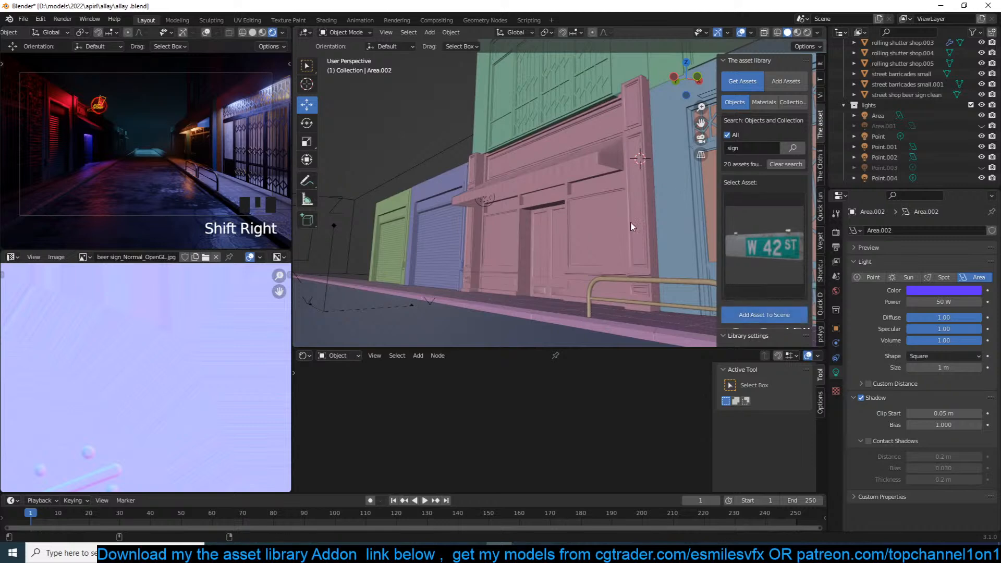
Step: Scale down the W 42 ST sign, shift it out from the shop pillar toward the street, and save the file
{"action": "key", "text": "grave"}
{"action": "middle_click_drag", "start_coordinate": [628, 223], "coordinate": [695, 210]}
{"action": "key", "text": "s"}
{"action": "left_click", "coordinate": [630, 195]}
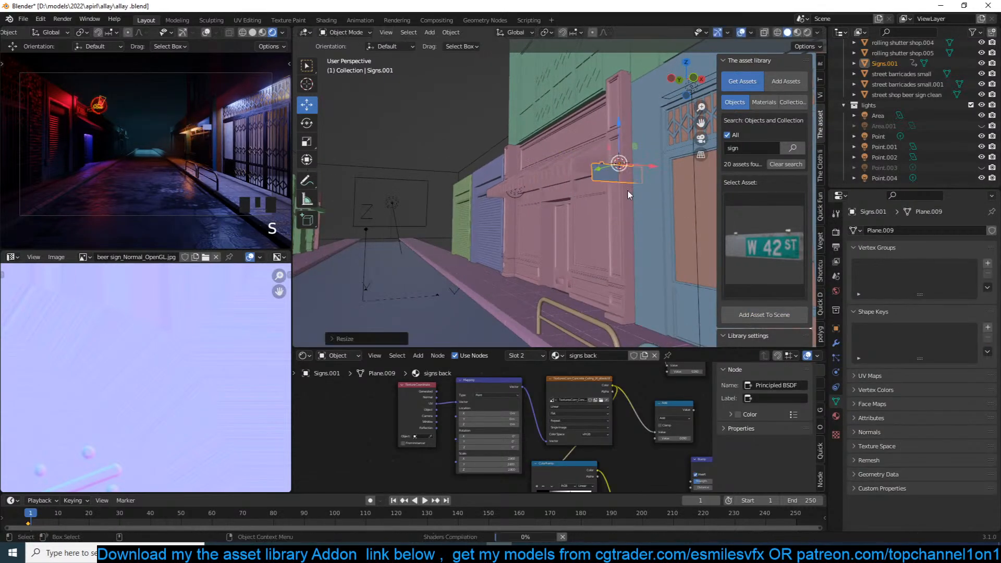
{"action": "mouse_move", "coordinate": [642, 166]}
{"action": "left_mouse_down"}
{"action": "mouse_move", "coordinate": [610, 166]}
{"action": "mouse_move", "coordinate": [626, 171]}
{"action": "left_mouse_up"}
{"action": "key", "text": "s"}
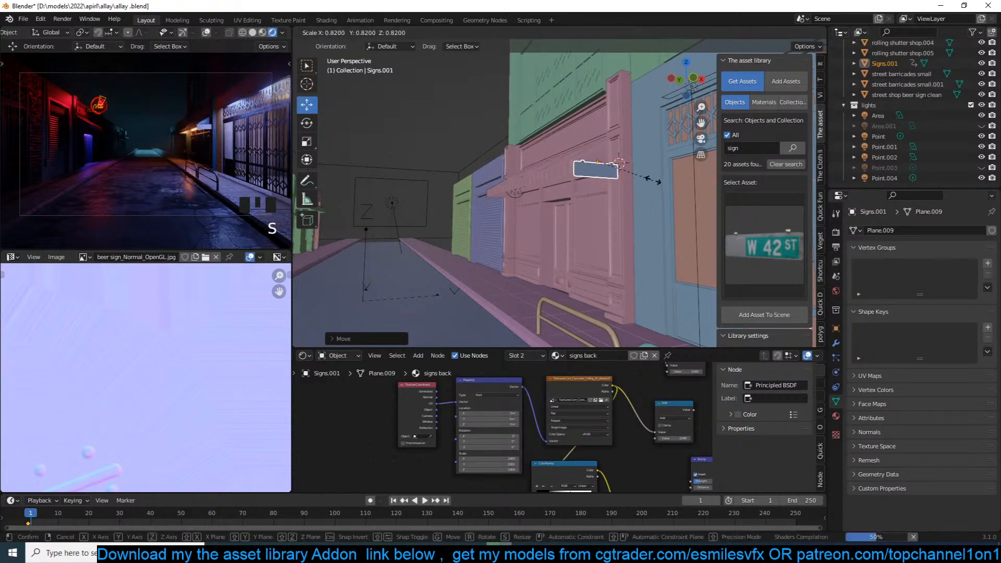
{"action": "left_click", "coordinate": [651, 182]}
{"action": "key", "text": "s"}
{"action": "left_click", "coordinate": [654, 185]}
{"action": "middle_click_drag", "start_coordinate": [654, 185], "coordinate": [645, 197]}
{"action": "key", "text": "ctrl+s"}
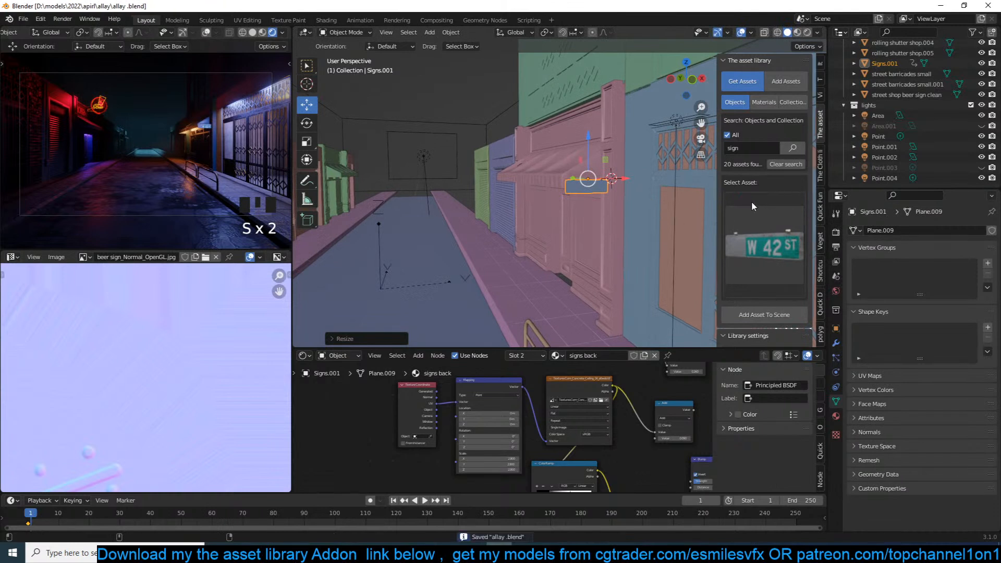
Step: Search all library assets for "street" and choose the double-armed street light
{"action": "left_click", "coordinate": [758, 138]}
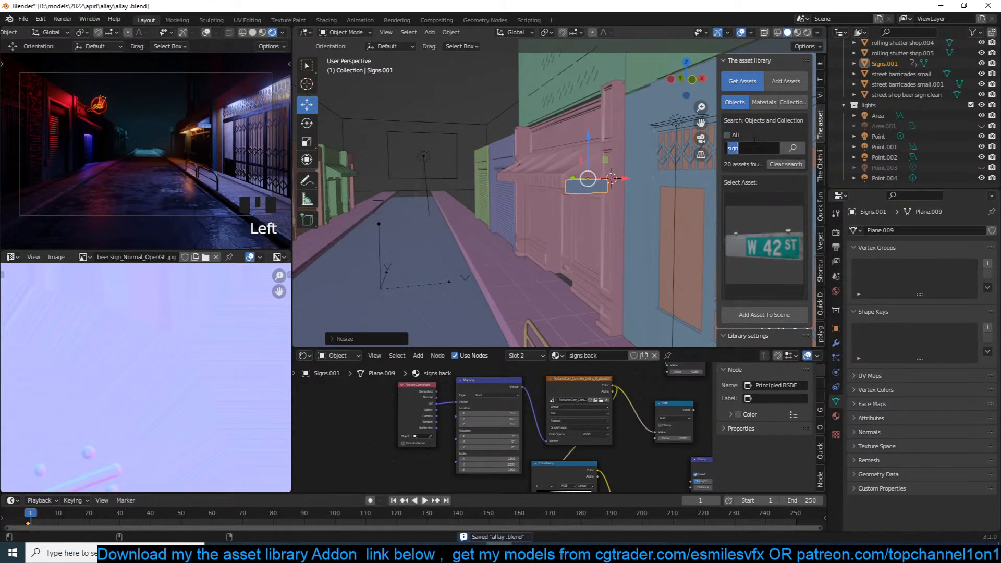
{"action": "left_click", "coordinate": [737, 135]}
{"action": "left_click", "coordinate": [773, 150]}
{"action": "type", "text": "street"}
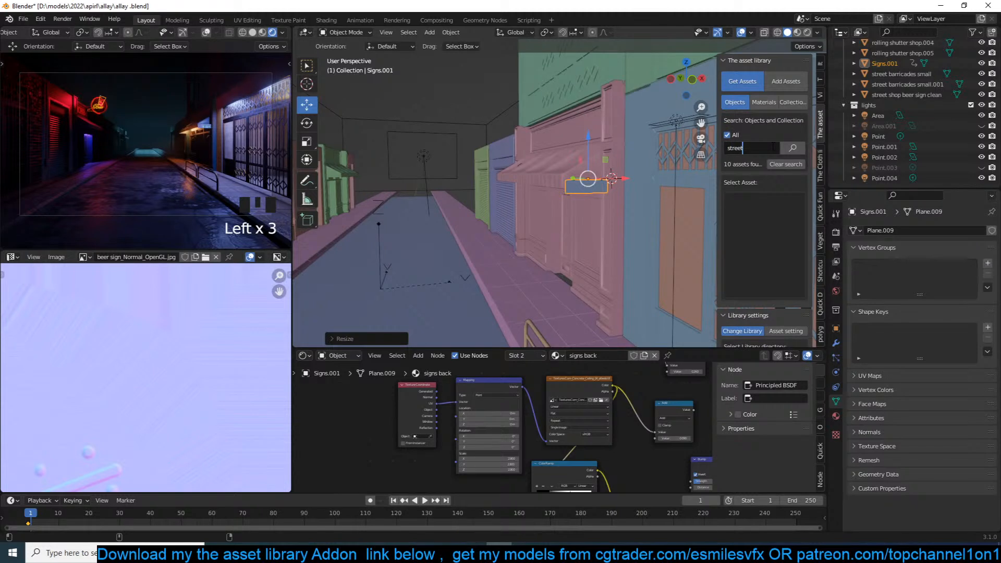
{"action": "key", "text": "Return"}
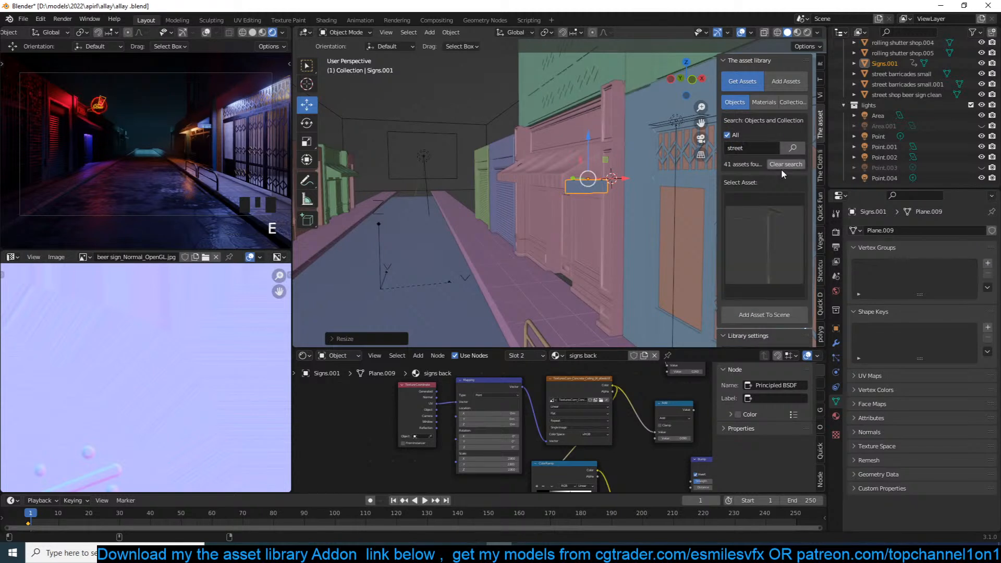
{"action": "left_click", "coordinate": [758, 224]}
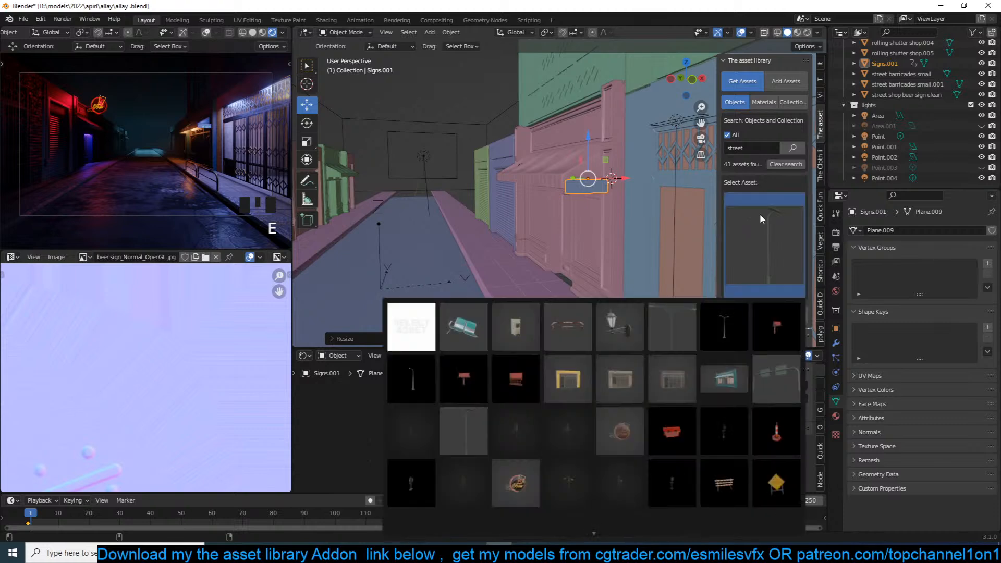
{"action": "left_click", "coordinate": [723, 323]}
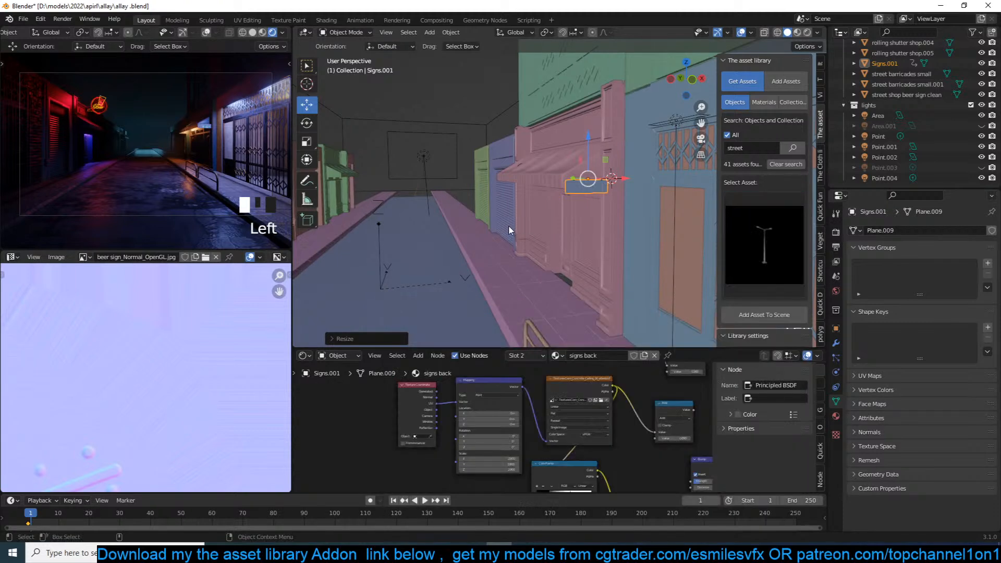
Step: Add the double-armed street light on the sidewalk near the pink shopfront and rotate it 90°
{"action": "right_click", "coordinate": [479, 235], "text": "shift"}
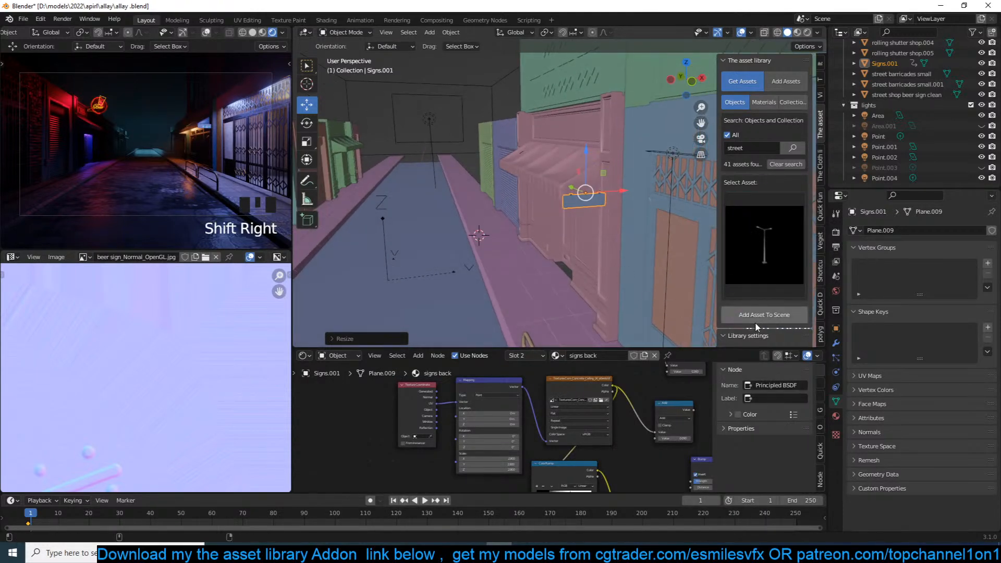
{"action": "left_click", "coordinate": [753, 313]}
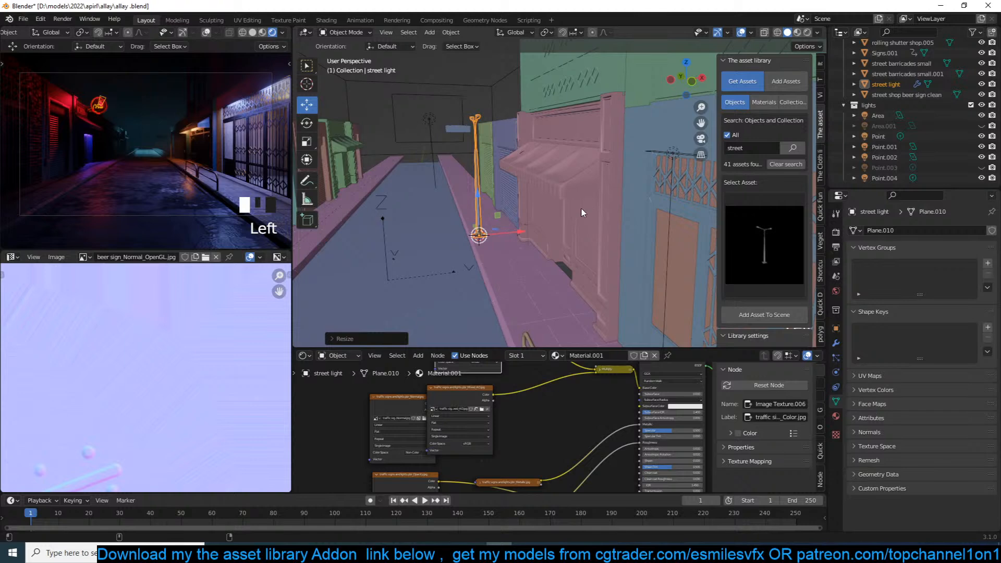
{"action": "middle_click_drag", "start_coordinate": [581, 208], "coordinate": [524, 205]}
{"action": "type", "text": "r90"}
{"action": "left_click", "coordinate": [561, 196]}
{"action": "left_click", "coordinate": [564, 196]}
Step: Inspect the street light's placement along the sidewalk and save the file
{"action": "key", "text": "grave"}
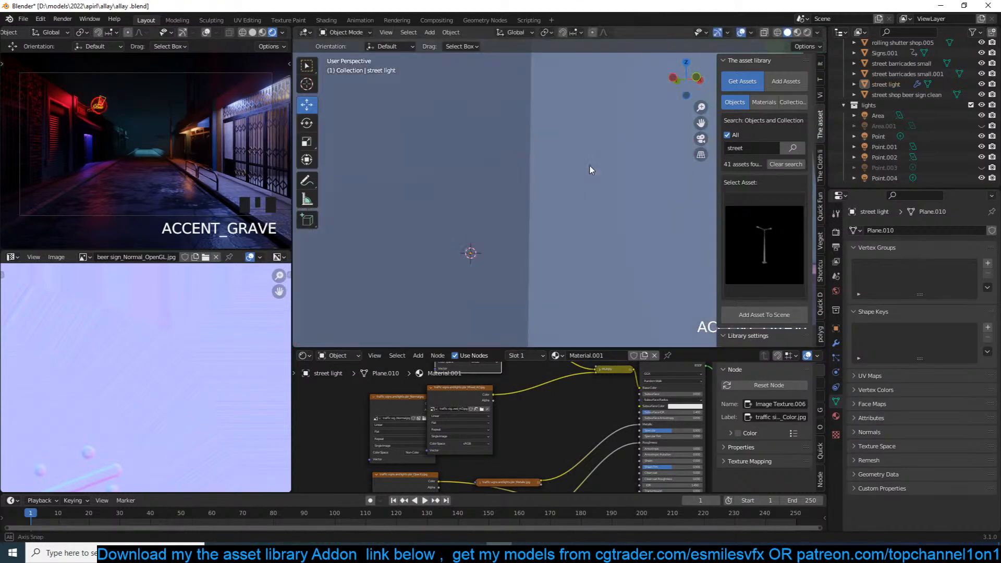
{"action": "middle_click_drag", "start_coordinate": [590, 166], "coordinate": [555, 169]}
{"action": "scroll", "coordinate": [548, 209], "scroll_direction": "down", "scroll_amount": 3}
{"action": "scroll", "coordinate": [546, 215], "scroll_direction": "up", "scroll_amount": 2}
{"action": "key", "text": "ctrl+s"}
{"action": "middle_click_drag", "start_coordinate": [568, 221], "coordinate": [512, 168]}
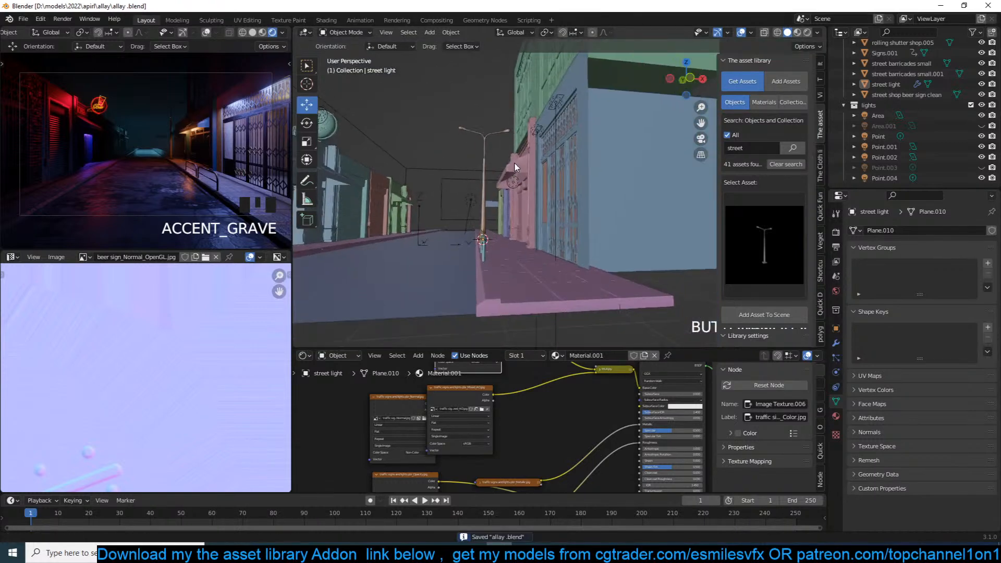
{"action": "scroll", "coordinate": [525, 172], "scroll_direction": "down", "scroll_amount": 3}
{"action": "key", "text": "ctrl+s"}
{"action": "key", "text": "ctrl+s"}
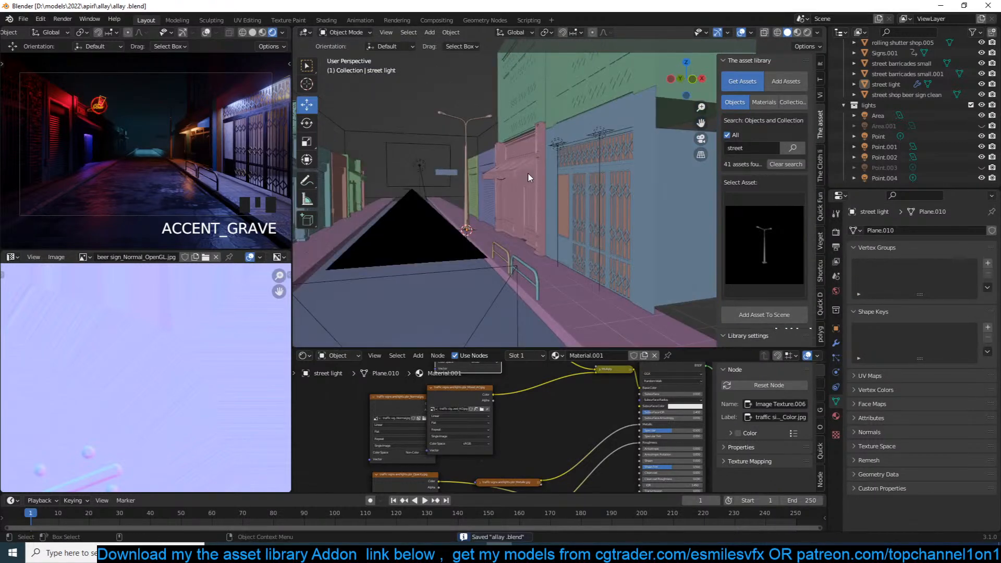
Step: Set the Volume factor of the blue area light above the lattice shutters to 2.00
{"action": "key", "text": "w"}
{"action": "left_click", "coordinate": [588, 185]}
{"action": "left_click", "coordinate": [599, 102]}
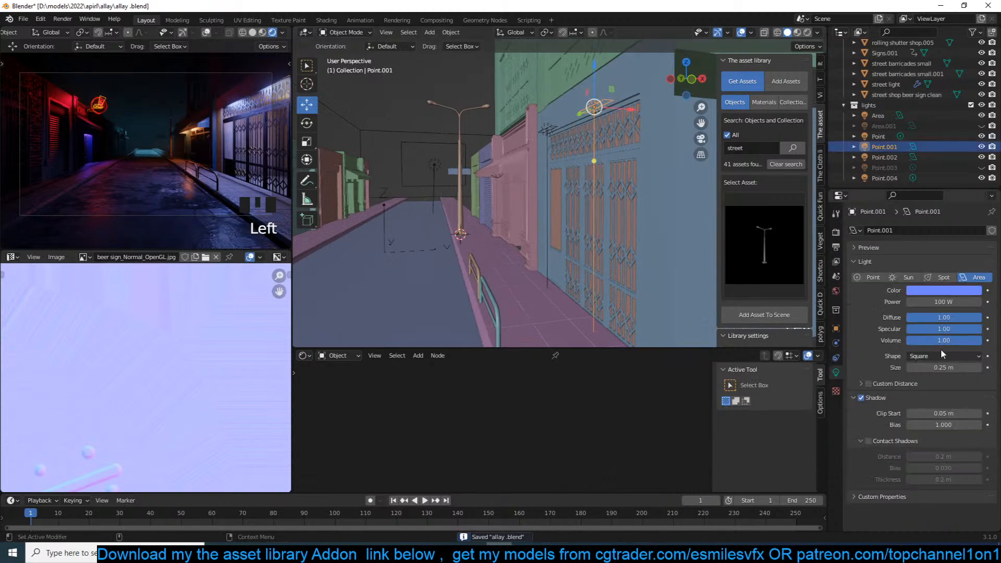
{"action": "left_click", "coordinate": [955, 342]}
{"action": "type", "text": "2"}
{"action": "left_click", "coordinate": [896, 345]}
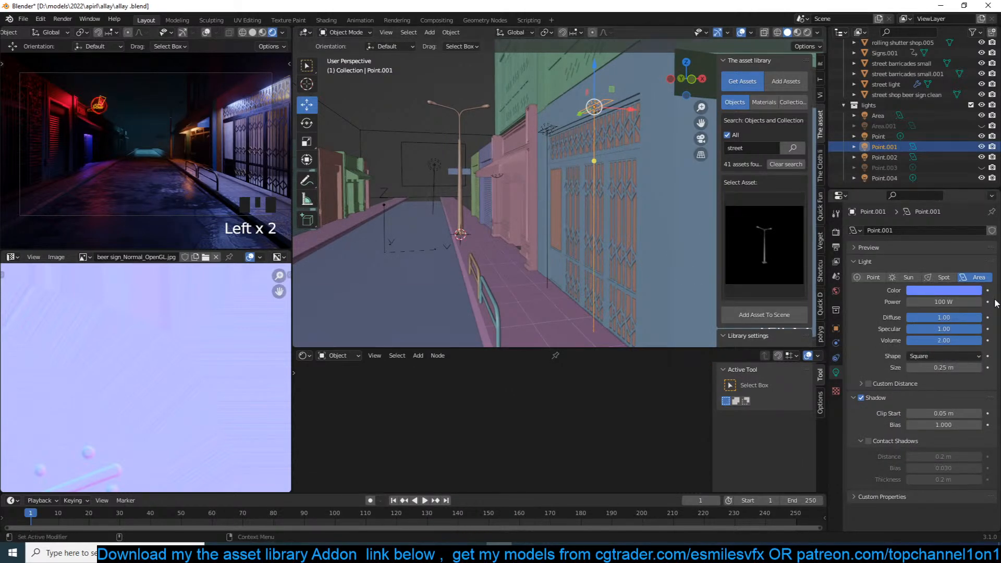
Step: Select the orange point light on the shutter side of the alley
{"action": "scroll", "coordinate": [581, 209], "scroll_direction": "up", "scroll_amount": 5}
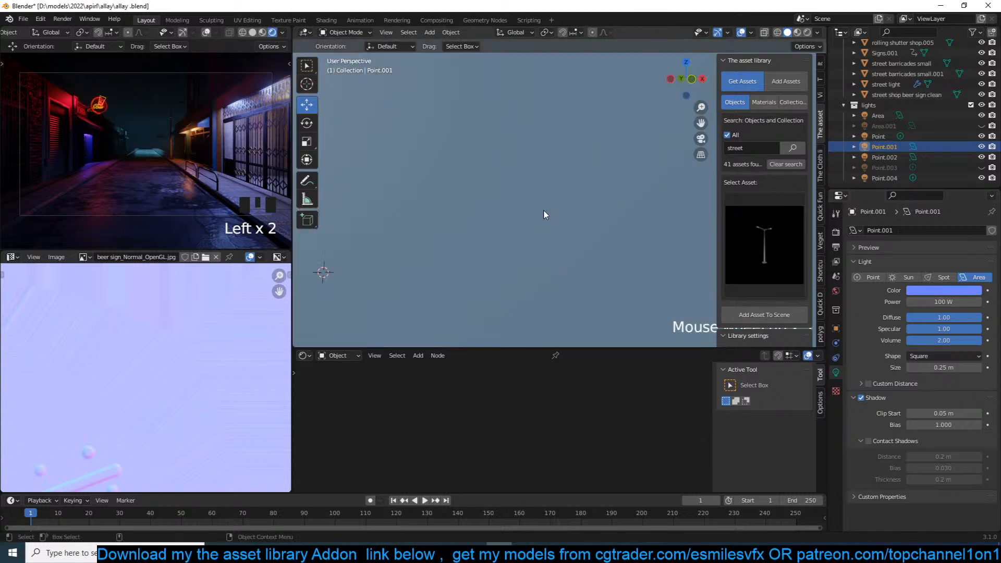
{"action": "key", "text": "grave"}
{"action": "key", "text": "z"}
{"action": "left_click", "coordinate": [349, 196]}
{"action": "scroll", "coordinate": [350, 196], "scroll_direction": "down", "scroll_amount": 3}
{"action": "key", "text": "KP_7"}
{"action": "left_click", "coordinate": [532, 308]}
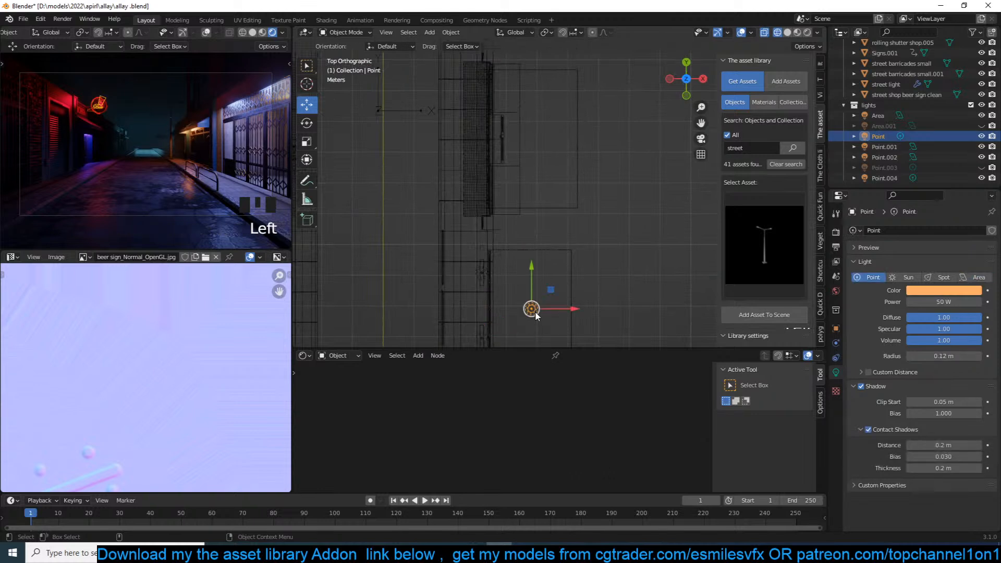
Step: Try a power of 10 W for the orange point light
{"action": "left_click", "coordinate": [892, 319]}
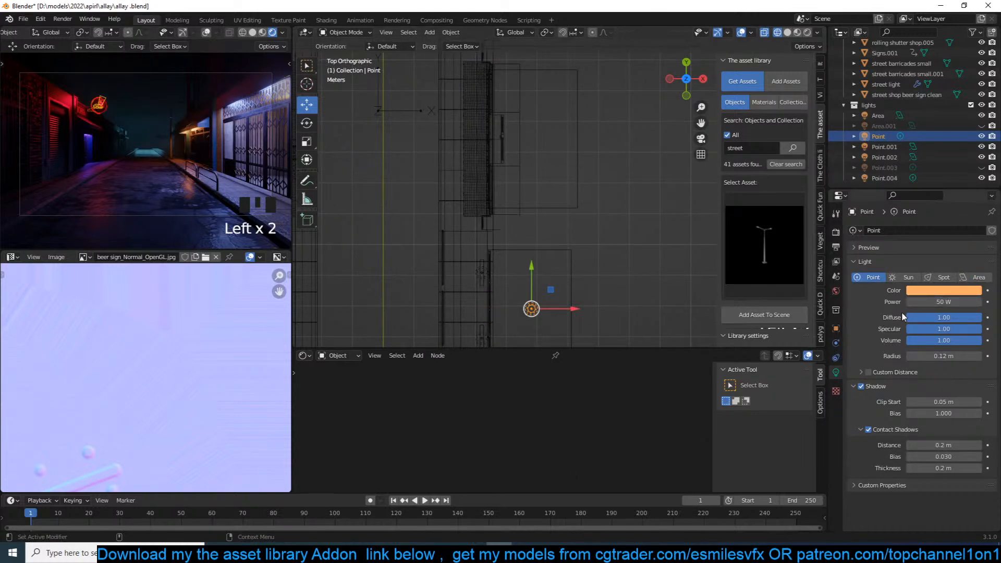
{"action": "left_click", "coordinate": [913, 303]}
{"action": "left_click", "coordinate": [881, 308]}
{"action": "left_click", "coordinate": [914, 302]}
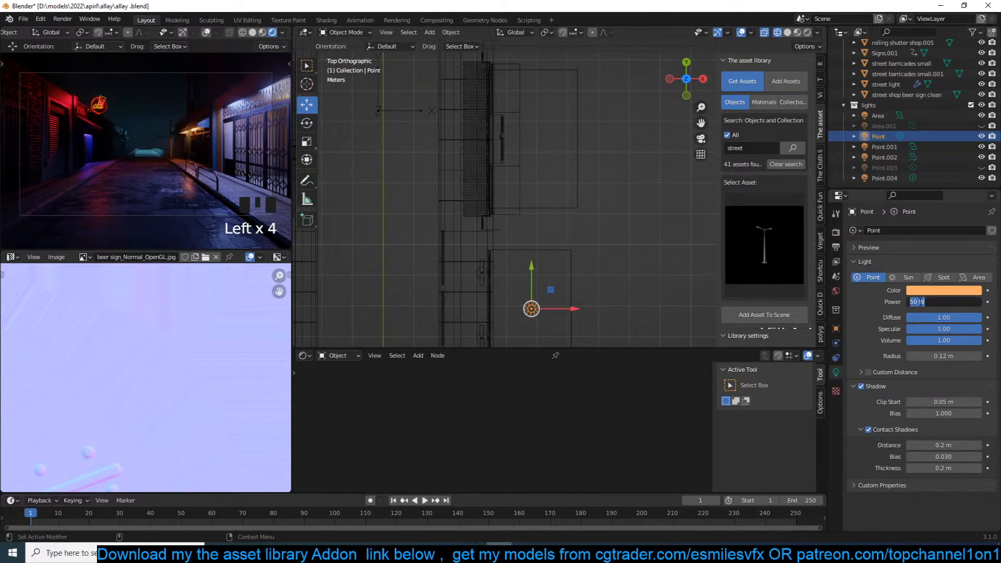
{"action": "type", "text": "10"}
{"action": "left_click", "coordinate": [887, 318]}
{"action": "middle_click_drag", "start_coordinate": [502, 287], "coordinate": [534, 222], "text": "shift"}
{"action": "left_click", "coordinate": [934, 302]}
{"action": "type", "text": "10"}
{"action": "left_click", "coordinate": [880, 315]}
Step: Set the orange point light's power to 100 W and save the file
{"action": "left_click", "coordinate": [934, 302]}
{"action": "type", "text": "100"}
{"action": "left_click", "coordinate": [880, 315]}
{"action": "key", "text": "KP_0"}
{"action": "key", "text": "ctrl+s"}
Step: Examine the alley's shopfronts, street light and surrounding blocks from several angles
{"action": "left_click", "coordinate": [525, 266]}
{"action": "middle_click_drag", "start_coordinate": [528, 264], "coordinate": [621, 197]}
{"action": "key", "text": "shift+z"}
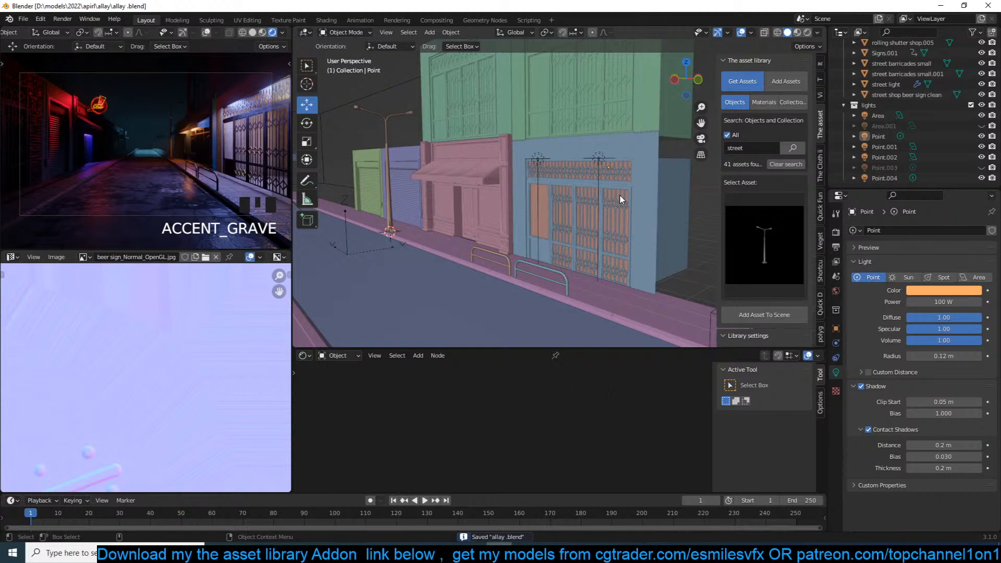
{"action": "mouse_move", "coordinate": [620, 200]}
{"action": "middle_mouse_down"}
{"action": "mouse_move", "coordinate": [587, 229]}
{"action": "mouse_move", "coordinate": [574, 217]}
{"action": "mouse_move", "coordinate": [608, 224]}
{"action": "mouse_move", "coordinate": [591, 224]}
{"action": "middle_mouse_up"}
{"action": "scroll", "coordinate": [587, 219], "scroll_direction": "down", "scroll_amount": 2}
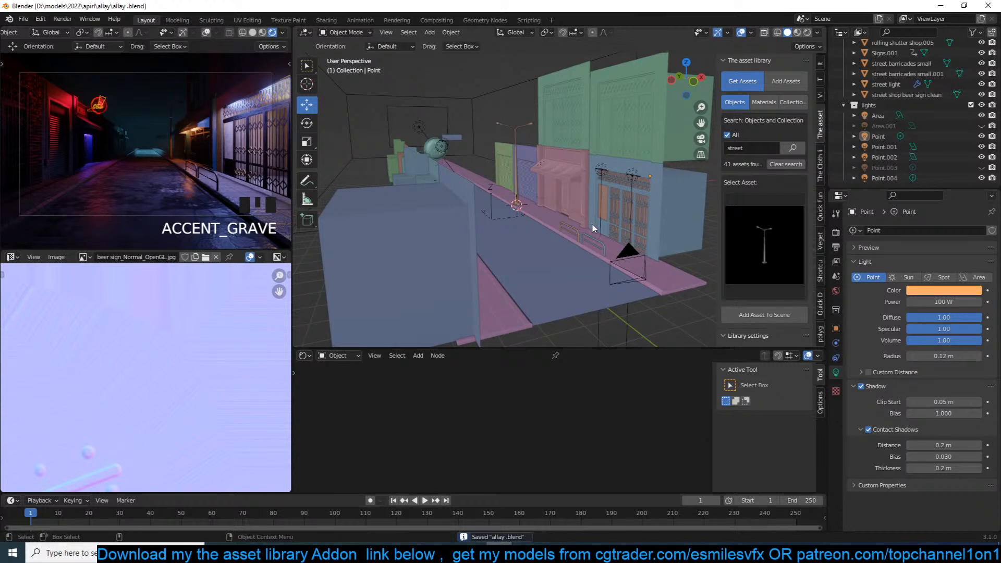
{"action": "left_click", "coordinate": [749, 208]}
{"action": "scroll", "coordinate": [566, 181], "scroll_direction": "down", "scroll_amount": 4}
{"action": "middle_click_drag", "start_coordinate": [565, 182], "coordinate": [585, 176]}
Step: Try a higher Principled Volume emission strength on the cube enclosing the alley, undo it, and save the file
{"action": "left_click", "coordinate": [626, 142]}
{"action": "scroll", "coordinate": [641, 452], "scroll_direction": "up", "scroll_amount": 6}
{"action": "middle_click_drag", "start_coordinate": [676, 411], "coordinate": [558, 446]}
{"action": "left_click_drag", "start_coordinate": [573, 406], "coordinate": [580, 404], "text": "shift"}
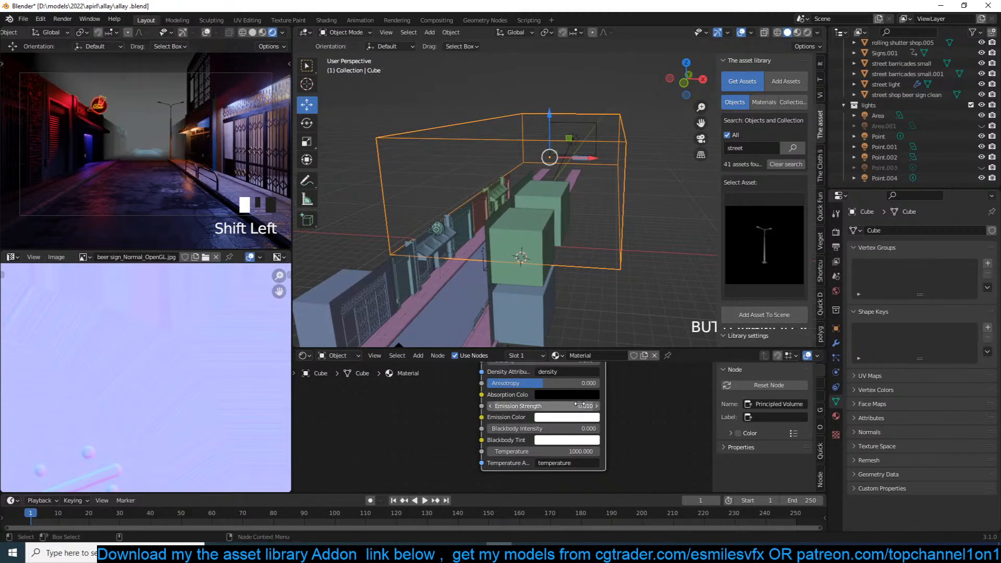
{"action": "key", "text": "ctrl+z"}
{"action": "key", "text": "ctrl+s"}
{"action": "middle_click_drag", "start_coordinate": [627, 167], "coordinate": [637, 195]}
{"action": "scroll", "coordinate": [600, 161], "scroll_direction": "down", "scroll_amount": 3}
{"action": "key", "text": "alt+a"}
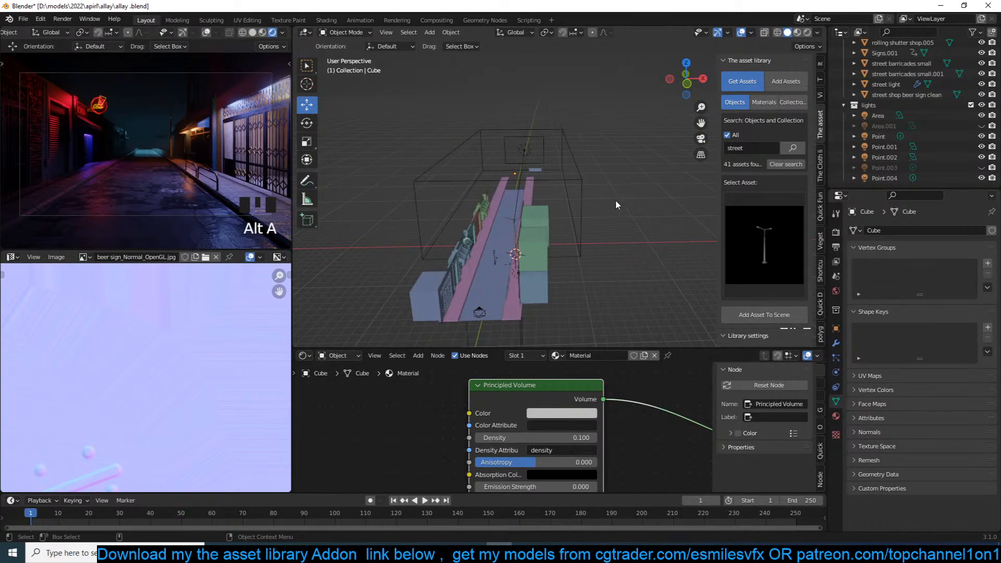
{"action": "left_click", "coordinate": [470, 271]}
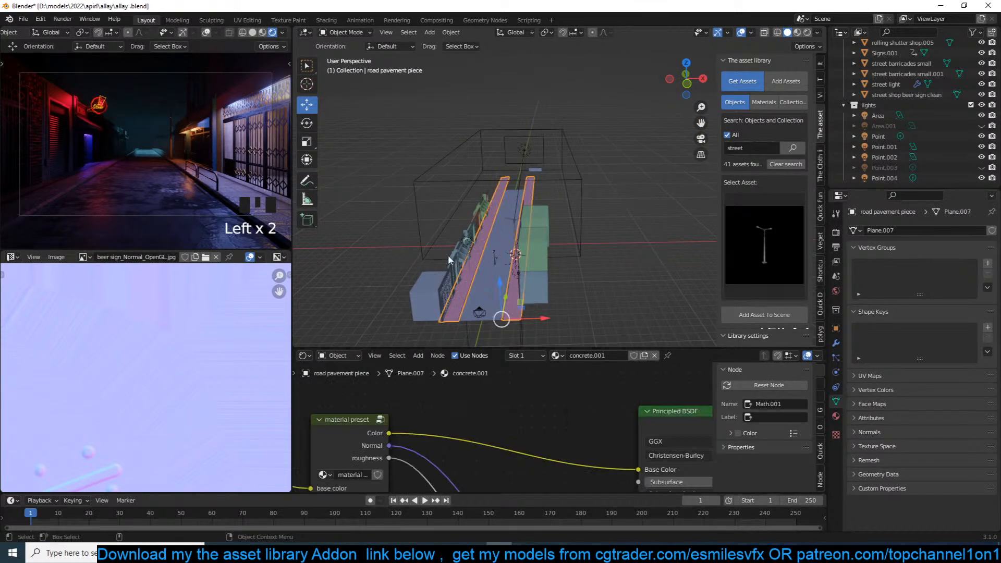
{"action": "middle_click_drag", "start_coordinate": [443, 261], "coordinate": [545, 213]}
{"action": "scroll", "coordinate": [532, 220], "scroll_direction": "up", "scroll_amount": 2}
{"action": "key", "text": "alt+a"}
Step: Search all library assets for "building" and choose the pale modern tower with horizontal window bands
{"action": "left_click", "coordinate": [735, 148]}
{"action": "type", "text": "building"}
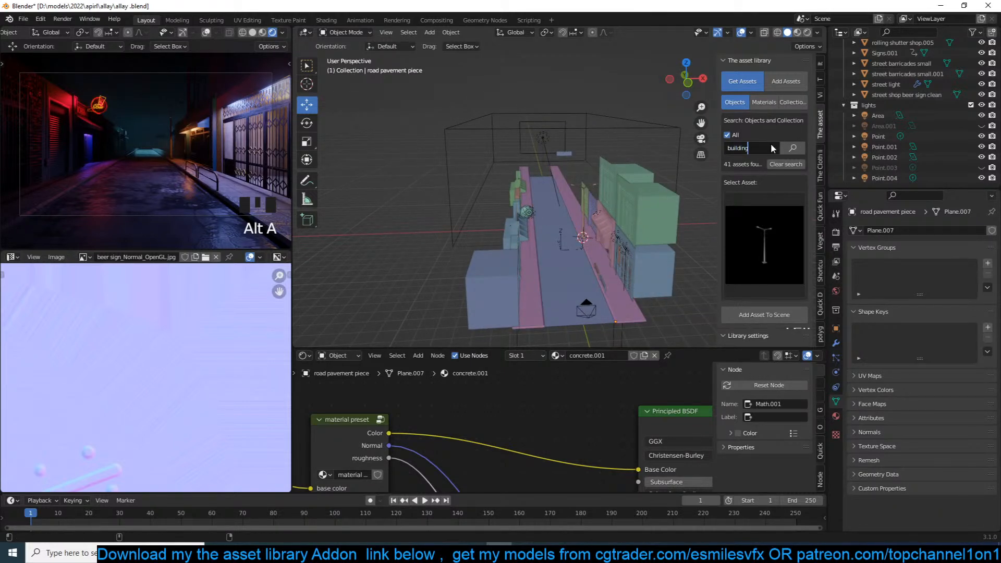
{"action": "key", "text": "Return"}
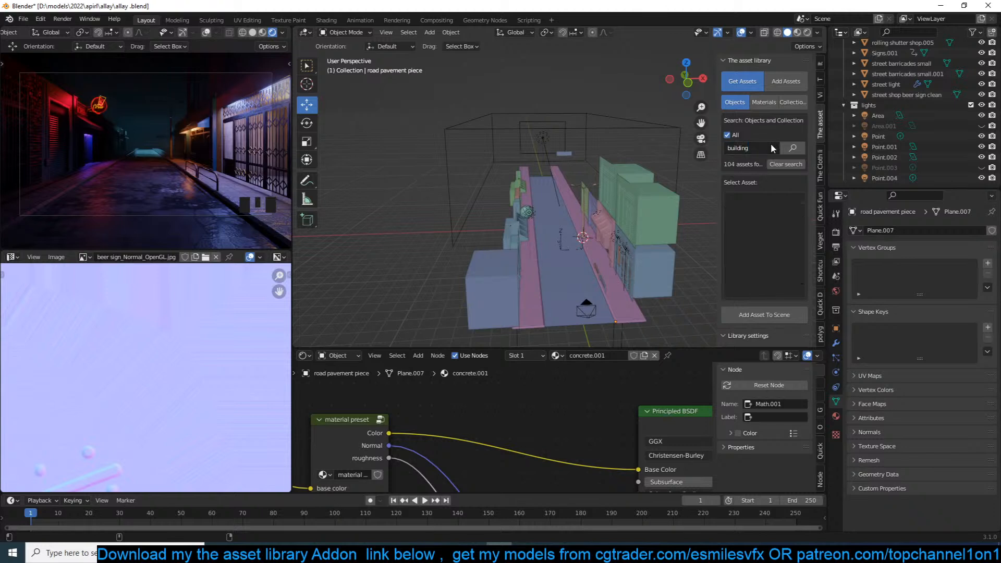
{"action": "left_click", "coordinate": [759, 199]}
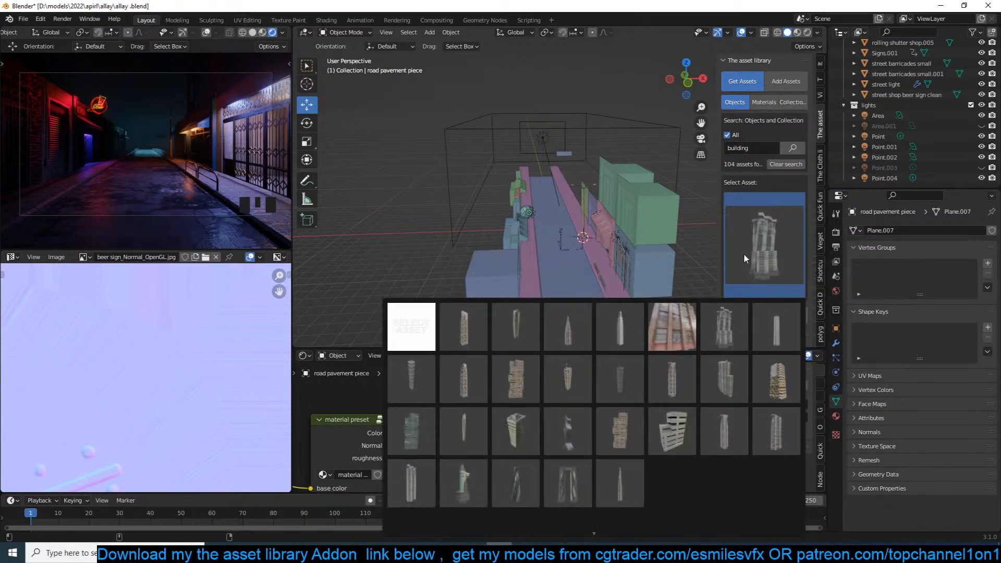
{"action": "mouse_move", "coordinate": [624, 536]}
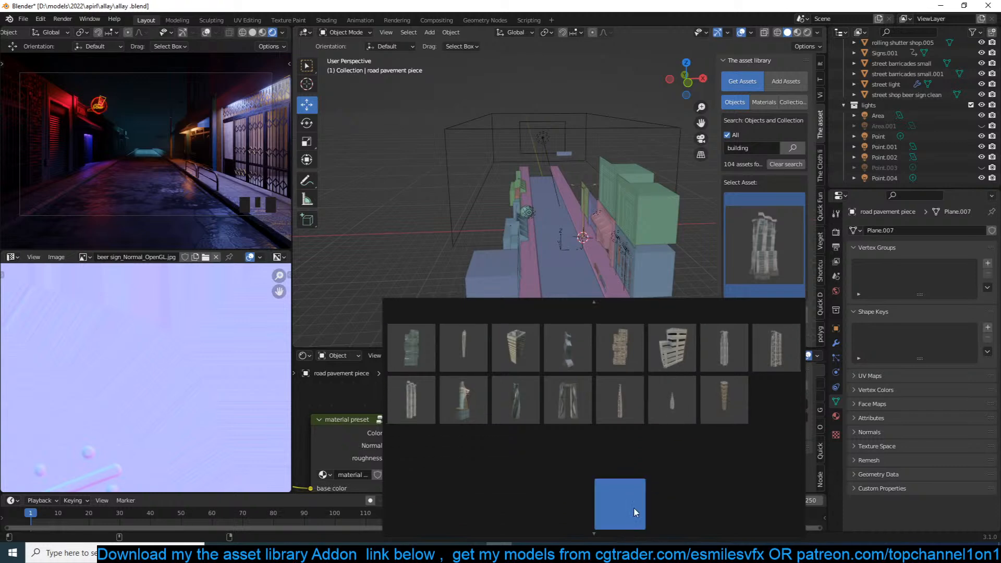
{"action": "left_click", "coordinate": [683, 340]}
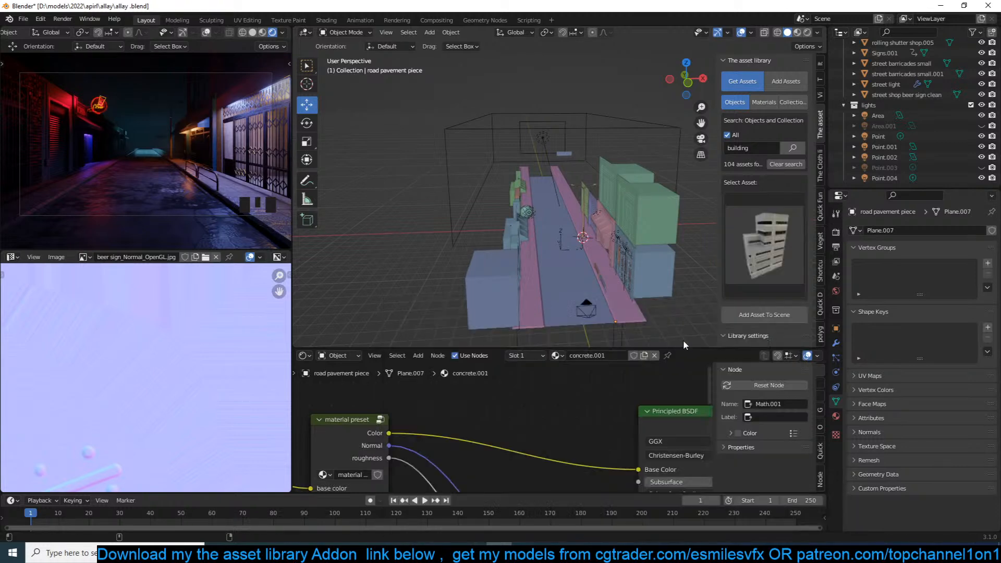
Step: Add the pale tower on top of the blue block beside the lattice shutters, scale it up and shift it
{"action": "middle_click_drag", "start_coordinate": [638, 241], "coordinate": [516, 224]}
{"action": "right_click", "coordinate": [517, 224], "text": "shift"}
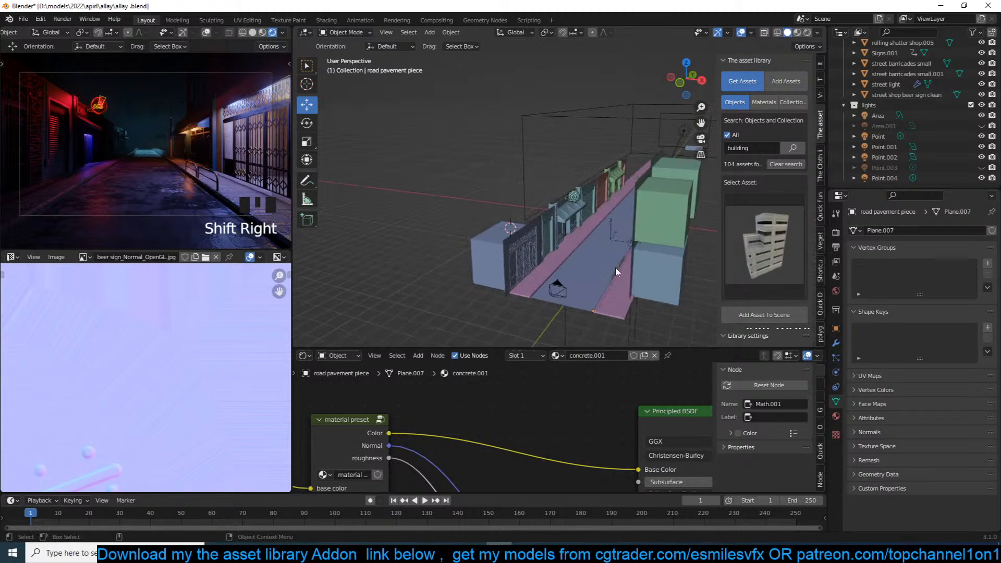
{"action": "left_click", "coordinate": [749, 316]}
{"action": "key", "text": "s"}
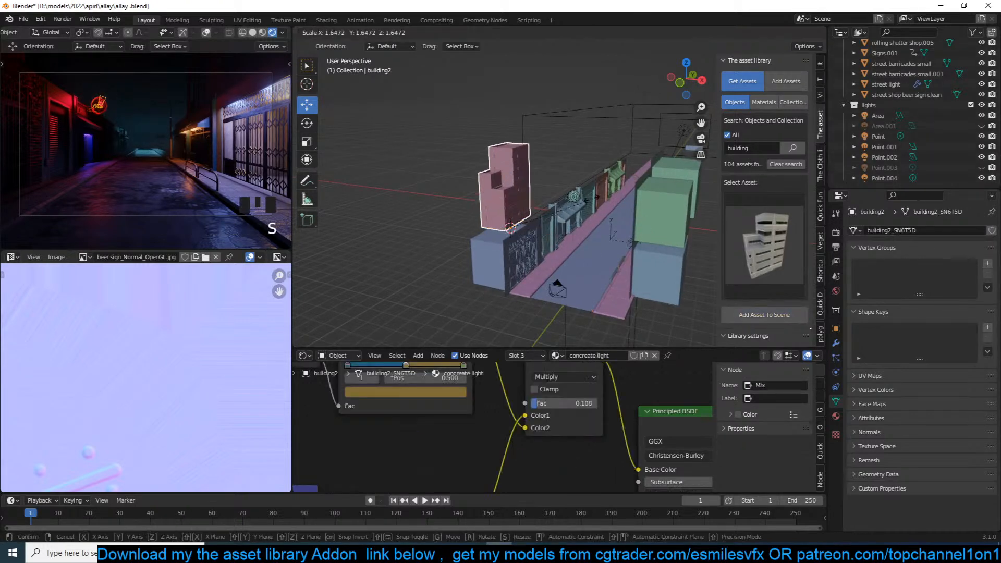
{"action": "left_click", "coordinate": [634, 187]}
{"action": "key", "text": "g"}
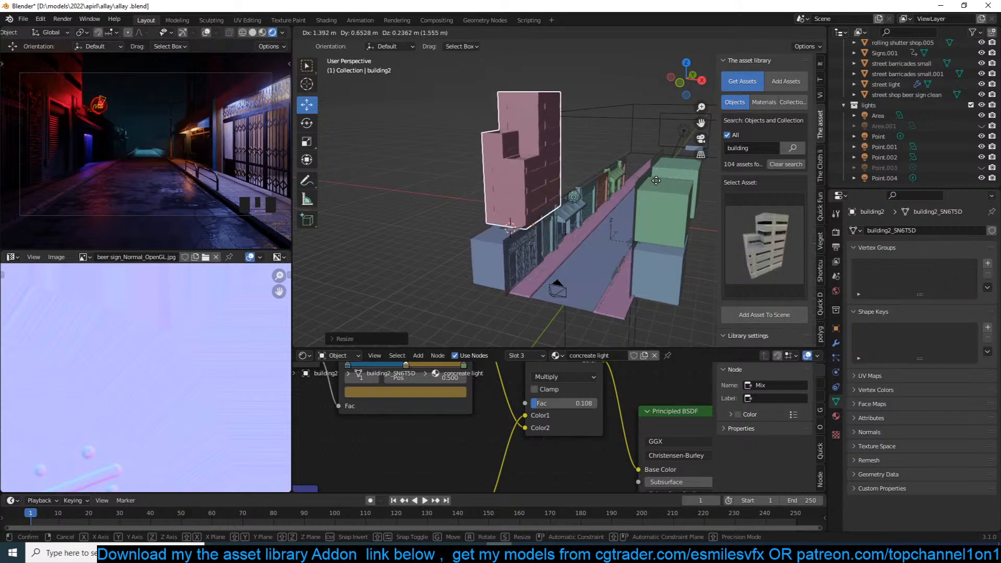
{"action": "left_click", "coordinate": [649, 191]}
Step: Reposition the tower along the X axis over the blue block and check how its base meets the roof
{"action": "key", "text": "KP_Decimal"}
{"action": "middle_click_drag", "start_coordinate": [648, 189], "coordinate": [703, 167]}
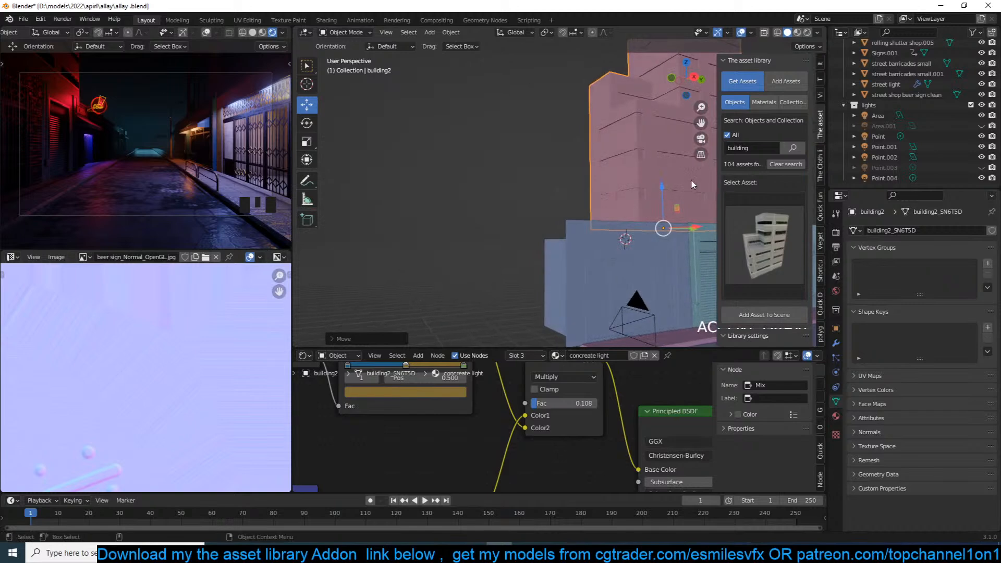
{"action": "middle_click_drag", "start_coordinate": [694, 221], "coordinate": [684, 196]}
{"action": "left_click_drag", "start_coordinate": [695, 210], "coordinate": [640, 201]}
{"action": "middle_click_drag", "start_coordinate": [640, 200], "coordinate": [680, 215]}
{"action": "left_click_drag", "start_coordinate": [680, 214], "coordinate": [681, 243]}
{"action": "scroll", "coordinate": [681, 242], "scroll_direction": "up", "scroll_amount": 2}
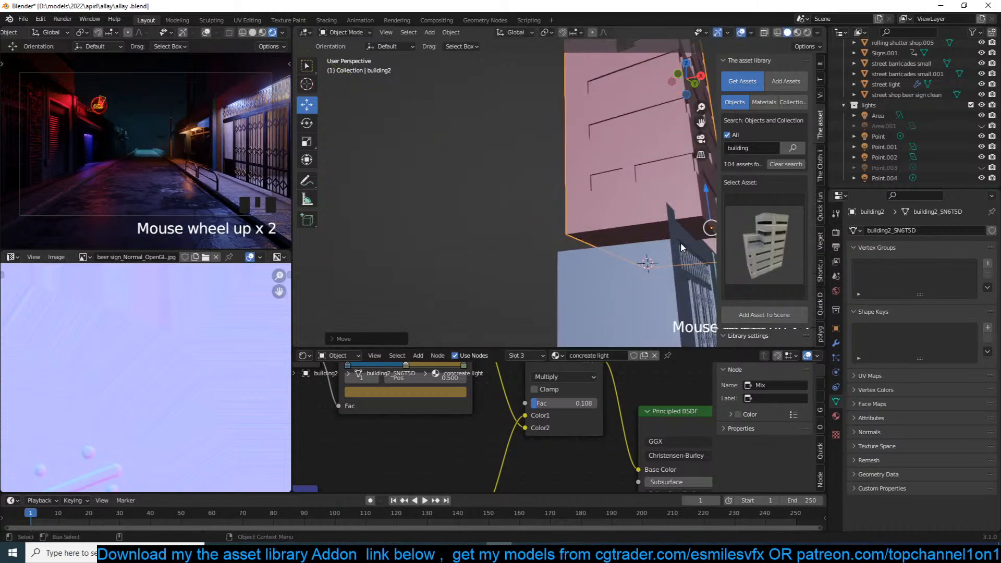
Step: Fill the edge loop at the tower's open base with a face and nudge the tower over the lattice-shutter facade
{"action": "key", "text": "Tab"}
{"action": "middle_click_drag", "start_coordinate": [681, 242], "coordinate": [626, 219], "text": "shift"}
{"action": "key", "text": "Tab"}
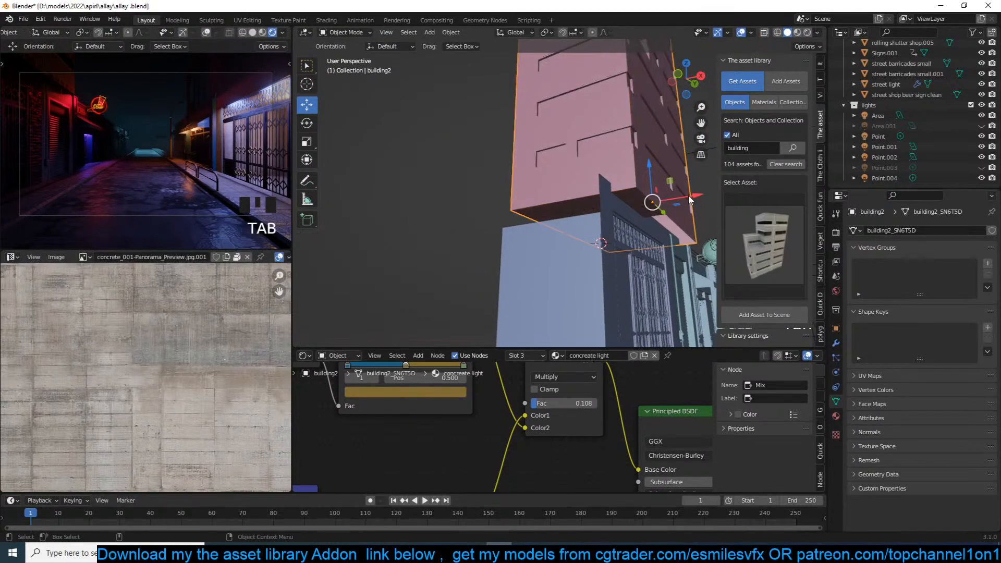
{"action": "key", "text": "Tab"}
{"action": "key", "text": "2"}
{"action": "left_click", "coordinate": [681, 232], "text": "alt"}
{"action": "key", "text": "f"}
{"action": "key", "text": "Tab"}
{"action": "key", "text": "g"}
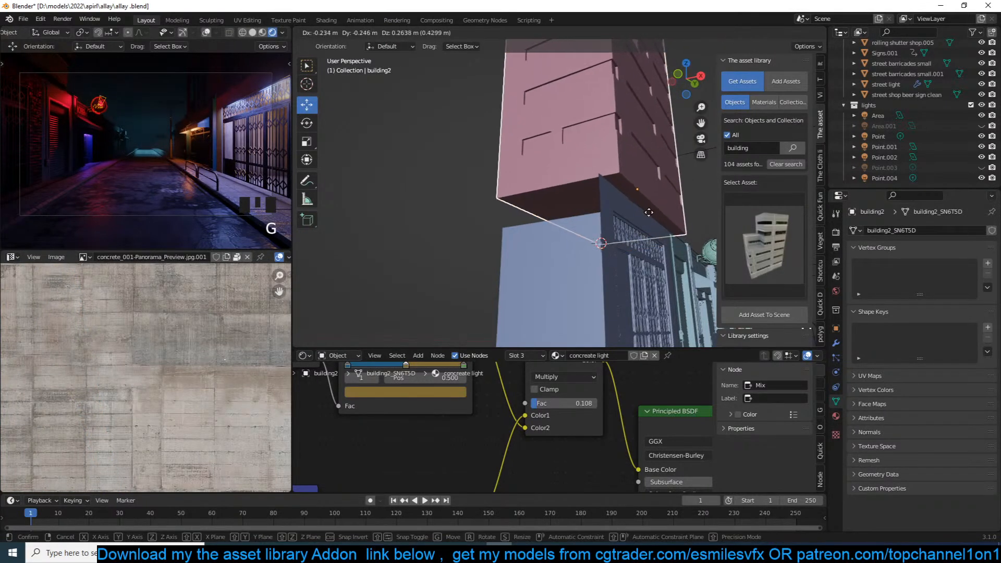
{"action": "left_click", "coordinate": [645, 211]}
Step: Delete the tower from the scene and save the file
{"action": "key", "text": "x"}
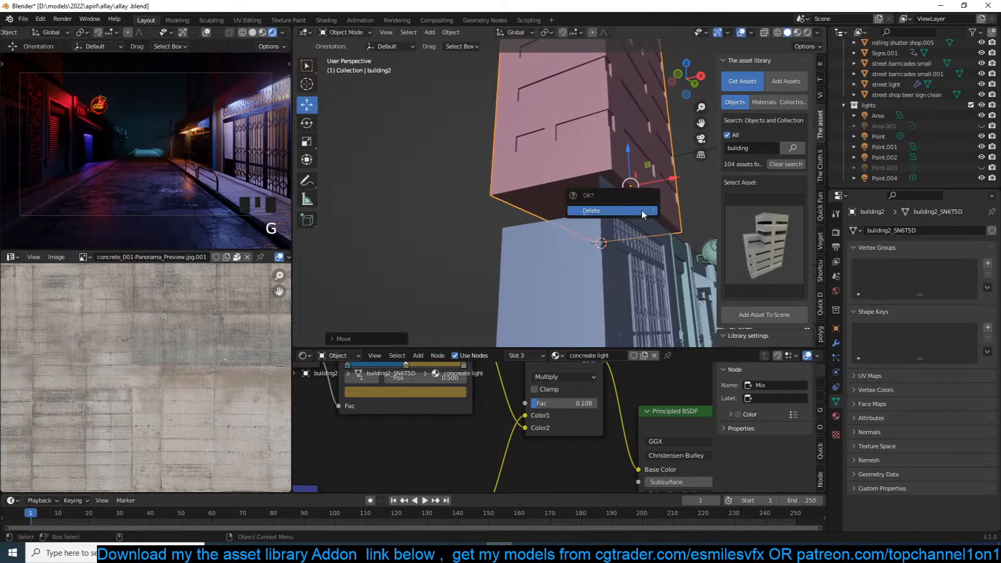
{"action": "left_click", "coordinate": [696, 162]}
{"action": "key", "text": "x"}
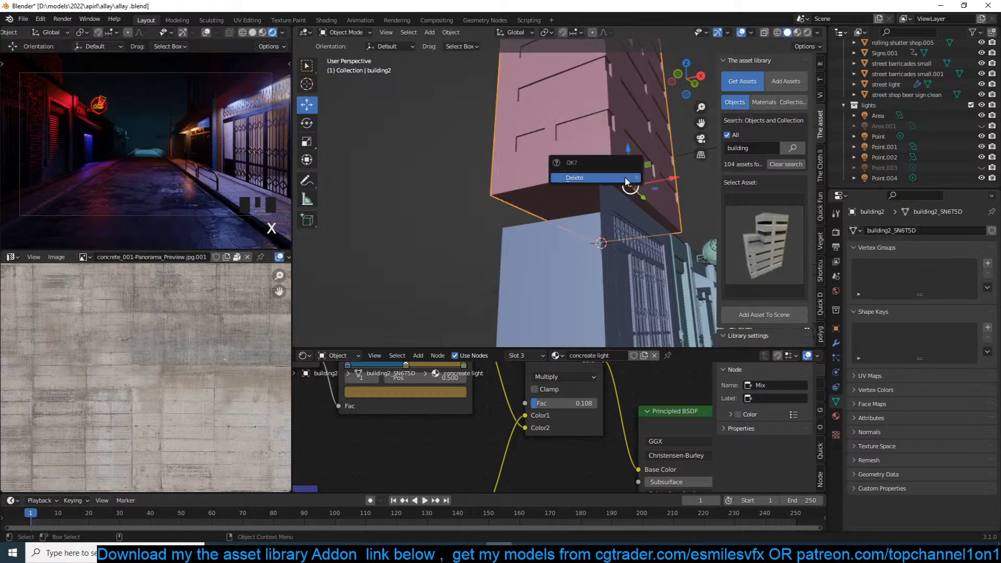
{"action": "left_click", "coordinate": [626, 178]}
{"action": "key", "text": "ctrl+s"}
Step: Place the 3D cursor atop the shopfront row opposite the street light and try to add the beige stone building there
{"action": "scroll", "coordinate": [631, 188], "scroll_direction": "down", "scroll_amount": 3}
{"action": "middle_click_drag", "start_coordinate": [619, 204], "coordinate": [556, 219]}
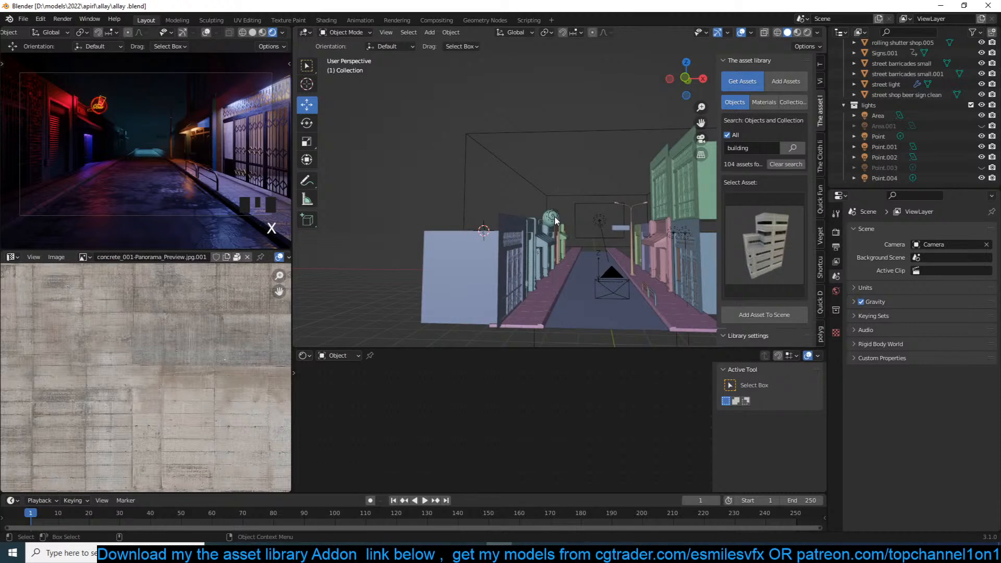
{"action": "left_click", "coordinate": [577, 240]}
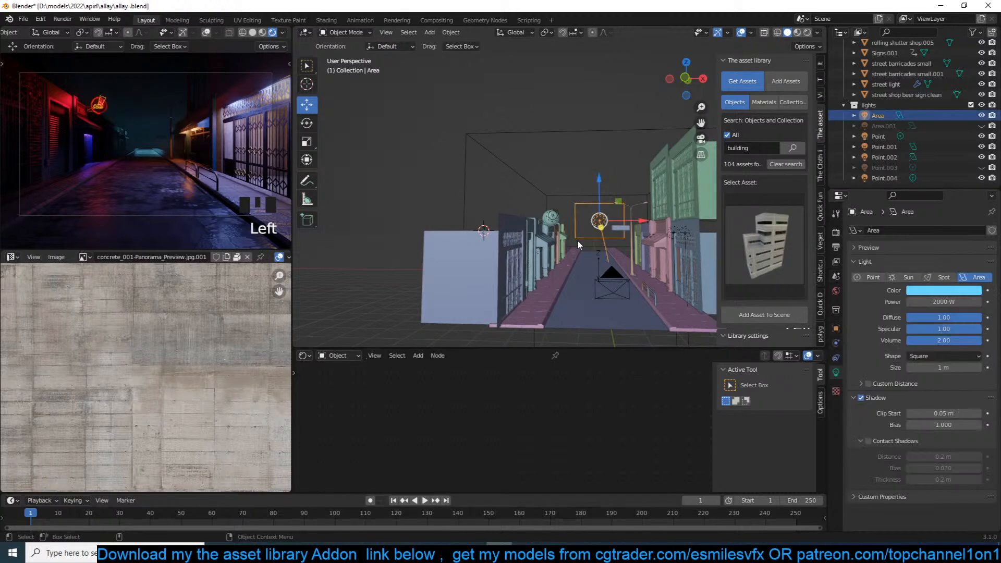
{"action": "left_click", "coordinate": [755, 219]}
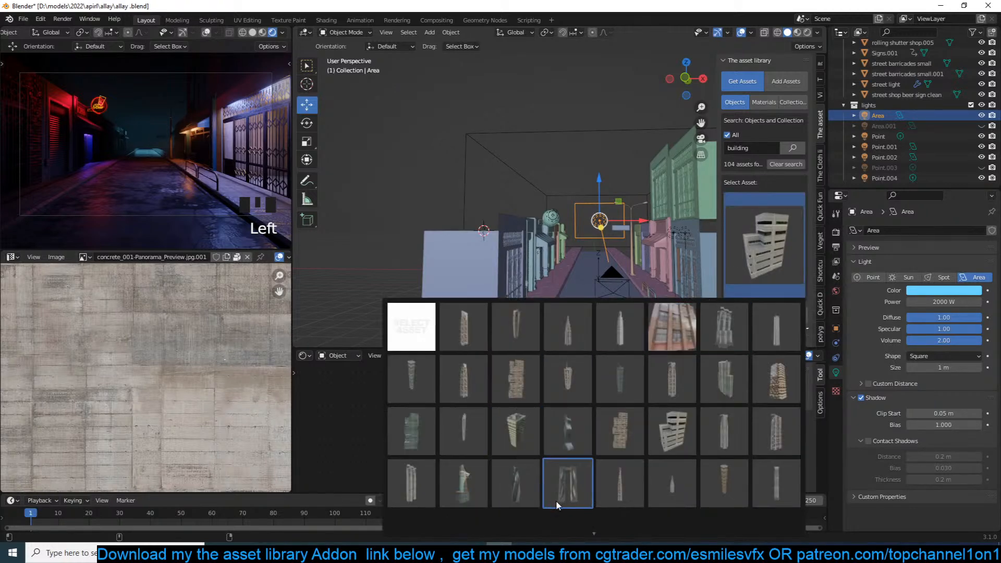
{"action": "scroll", "coordinate": [590, 532], "scroll_direction": "down", "scroll_amount": 5}
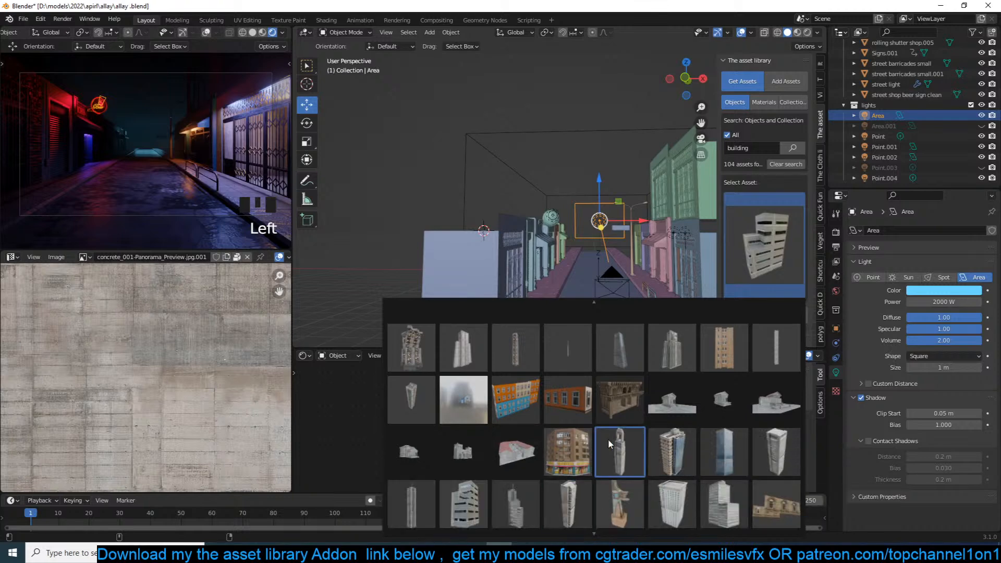
{"action": "left_click", "coordinate": [763, 487]}
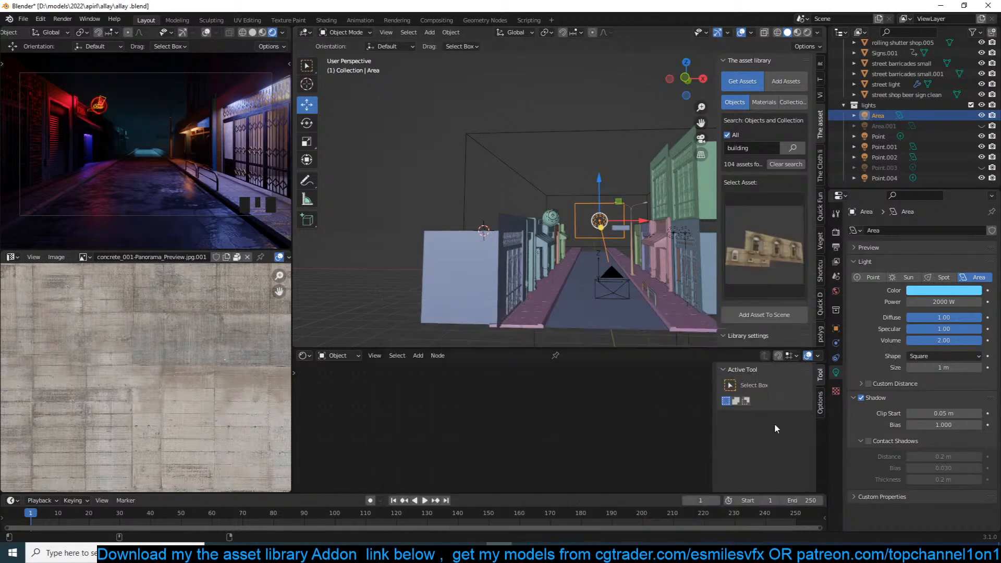
{"action": "right_click", "coordinate": [531, 231], "text": "shift"}
{"action": "left_click", "coordinate": [776, 318]}
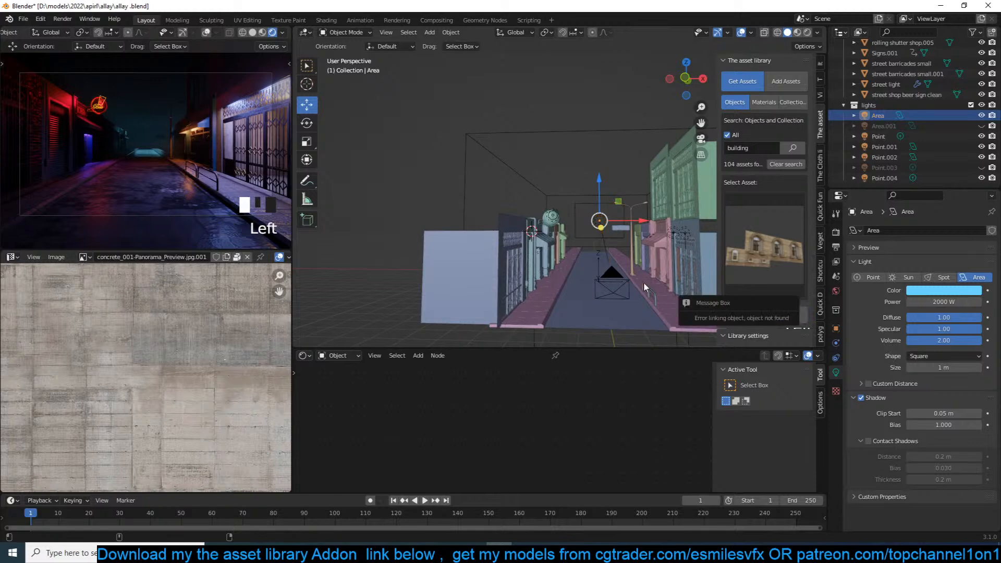
Step: Choose the orange brick building from the library, add it at the 3D cursor and scale it up
{"action": "left_click", "coordinate": [765, 245]}
{"action": "scroll", "coordinate": [596, 522], "scroll_direction": "down", "scroll_amount": 2}
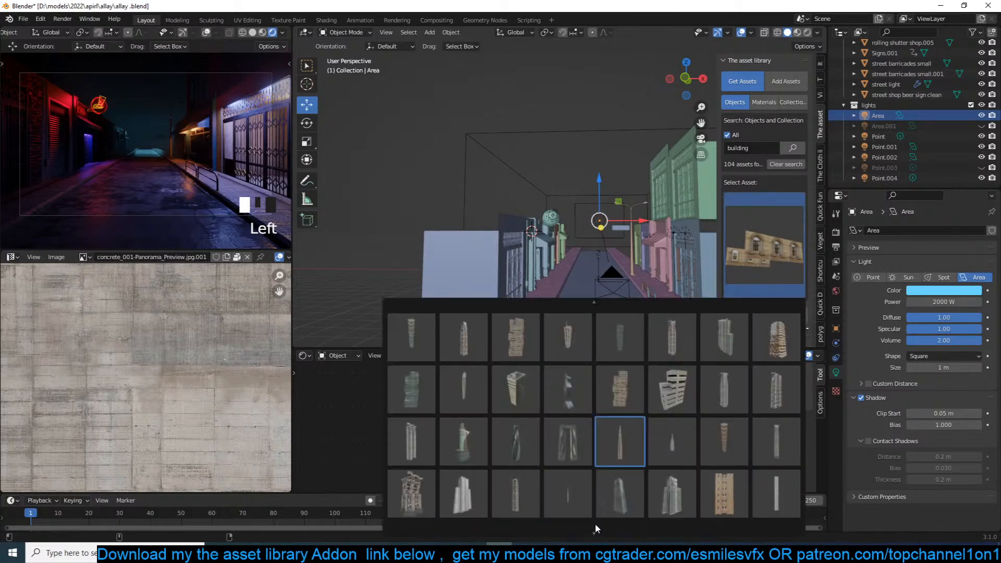
{"action": "scroll", "coordinate": [596, 532], "scroll_direction": "down", "scroll_amount": 4}
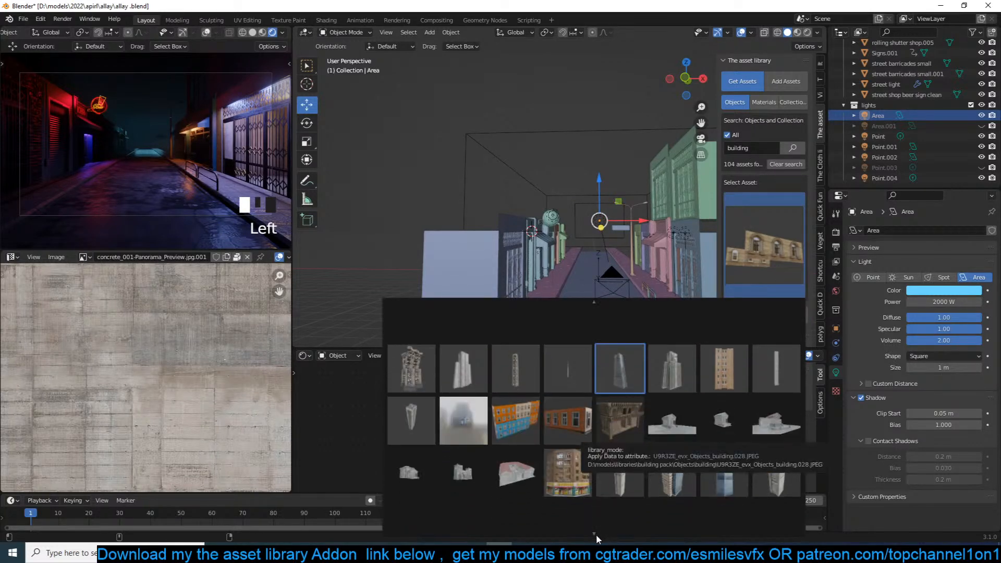
{"action": "left_click", "coordinate": [562, 348]}
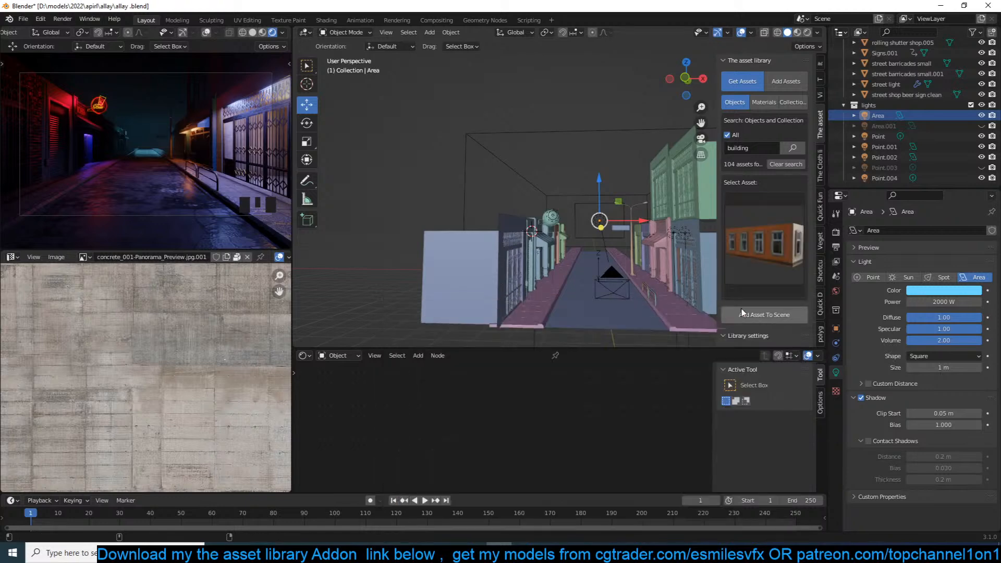
{"action": "left_click", "coordinate": [760, 314]}
{"action": "key", "text": "s"}
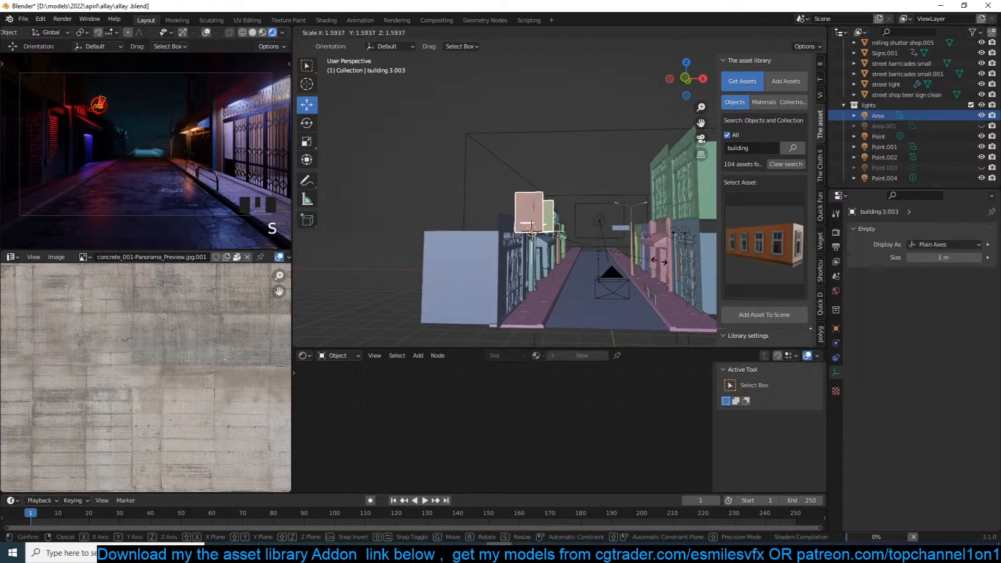
{"action": "left_click", "coordinate": [704, 249]}
Step: Rotate the orange brick building 180° about Z and move it along the street over the lattice-shutter shopfront
{"action": "middle_click_drag", "start_coordinate": [630, 249], "coordinate": [671, 252]}
{"action": "type", "text": "rz"}
{"action": "type", "text": "180"}
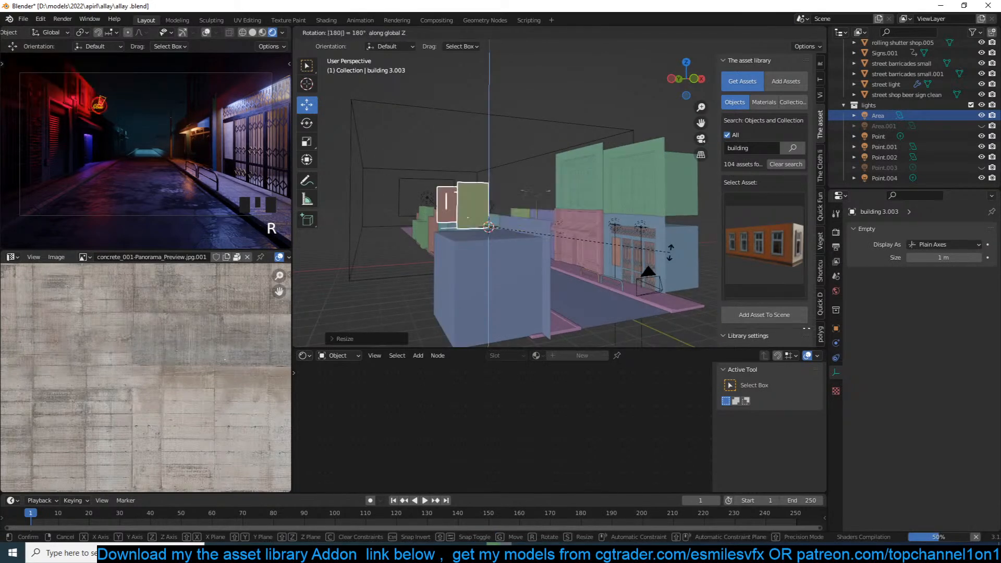
{"action": "left_click", "coordinate": [670, 255]}
{"action": "key", "text": "KP_7"}
{"action": "key", "text": "g"}
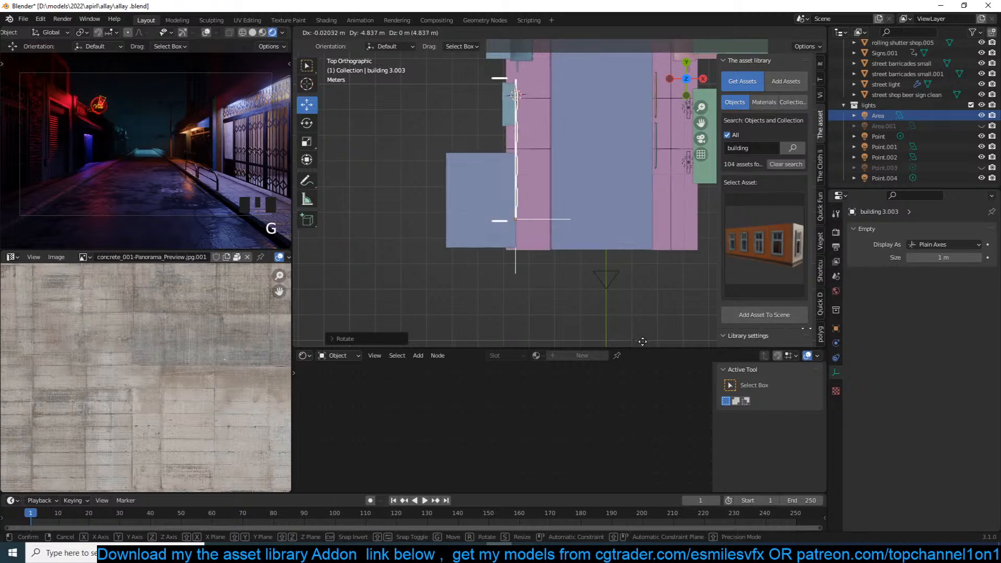
{"action": "left_click", "coordinate": [642, 340]}
Step: Set the building segment's height on the lattice-shutter shopfront's roof and align it with the facade edges
{"action": "key", "text": "KP_Decimal"}
{"action": "middle_click_drag", "start_coordinate": [642, 304], "coordinate": [587, 192]}
{"action": "key", "text": "g"}
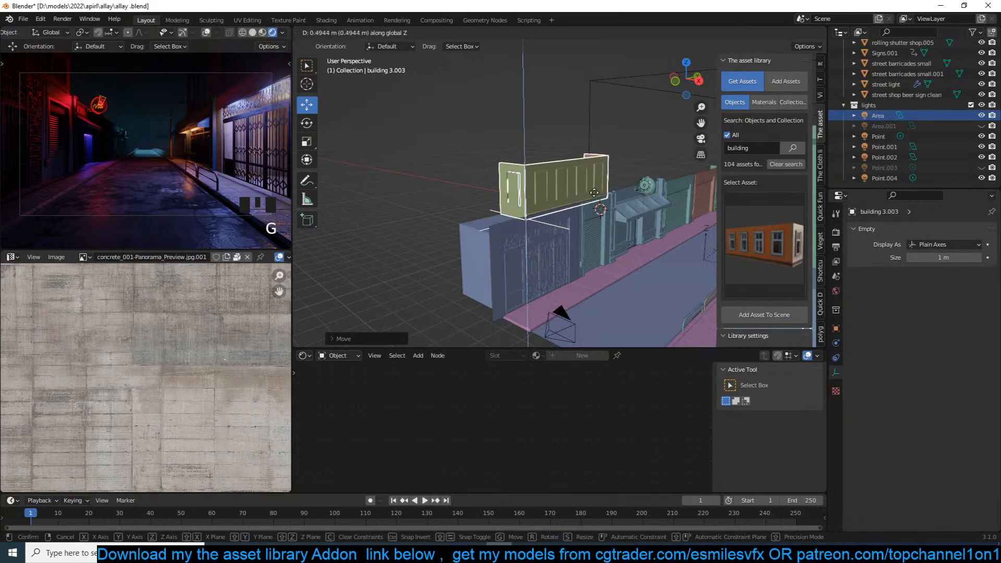
{"action": "left_click", "coordinate": [597, 198]}
{"action": "middle_click_drag", "start_coordinate": [597, 196], "coordinate": [570, 194]}
{"action": "mouse_move", "coordinate": [564, 201]}
{"action": "left_mouse_down"}
{"action": "mouse_move", "coordinate": [546, 208]}
{"action": "mouse_move", "coordinate": [565, 204]}
{"action": "left_mouse_up"}
{"action": "middle_click_drag", "start_coordinate": [565, 204], "coordinate": [563, 172]}
{"action": "left_click_drag", "start_coordinate": [490, 183], "coordinate": [468, 162]}
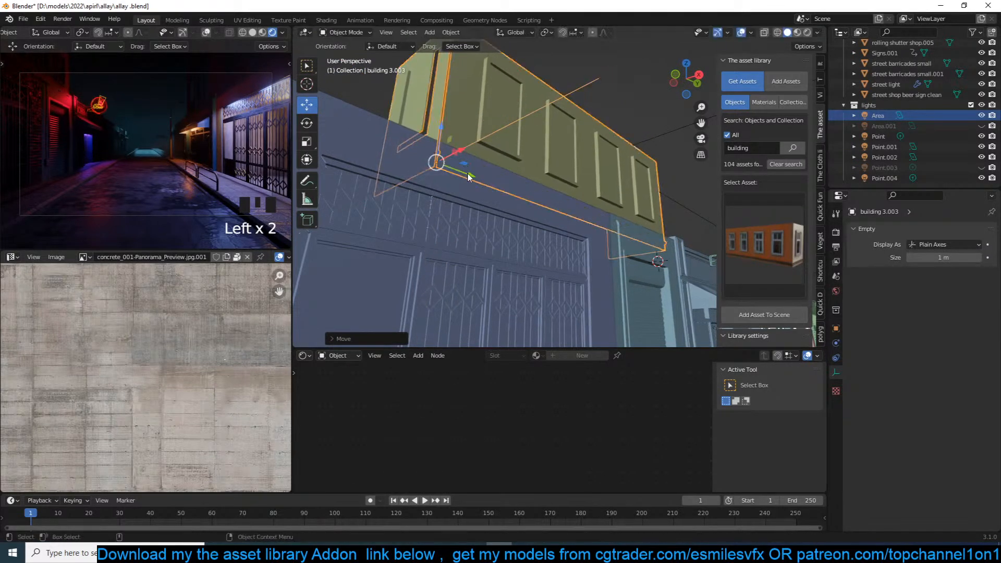
{"action": "left_click", "coordinate": [468, 176]}
Step: Stack a linked duplicate as a second storey and place a linked copy of both storeys above the neighbouring shops
{"action": "key", "text": "alt+d"}
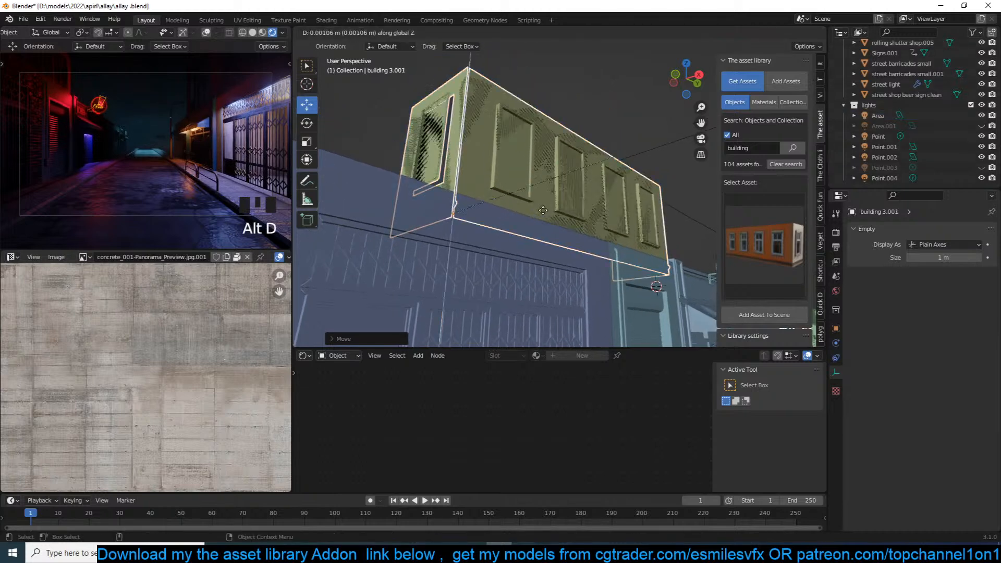
{"action": "left_click", "coordinate": [602, 132]}
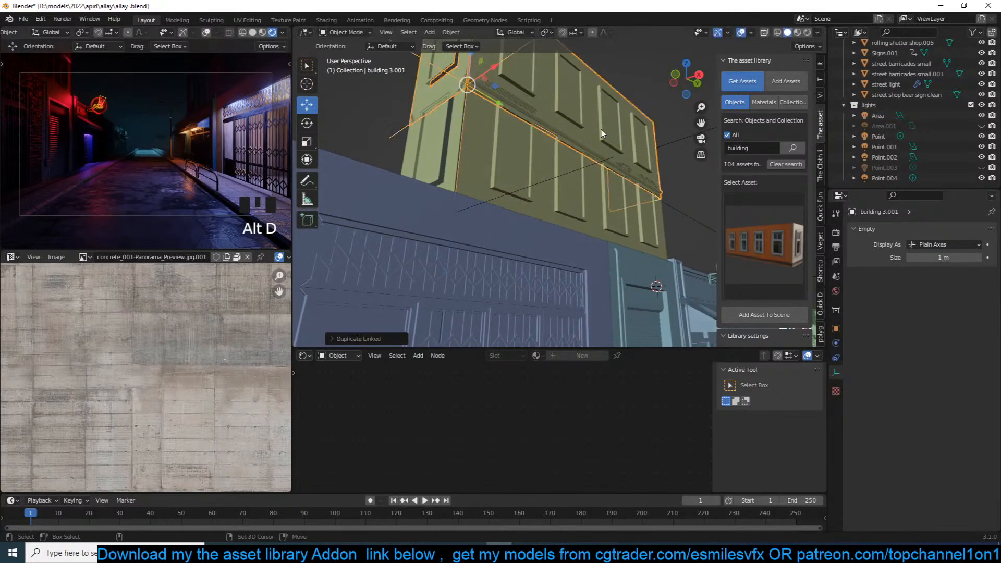
{"action": "left_click", "coordinate": [602, 132], "text": "shift"}
{"action": "left_click", "coordinate": [596, 176]}
{"action": "left_click", "coordinate": [616, 155], "text": "shift"}
{"action": "key", "text": "KP_7"}
{"action": "scroll", "coordinate": [615, 154], "scroll_direction": "down", "scroll_amount": 3}
{"action": "middle_click_drag", "start_coordinate": [617, 155], "coordinate": [592, 251], "text": "shift"}
{"action": "key", "text": "alt+d"}
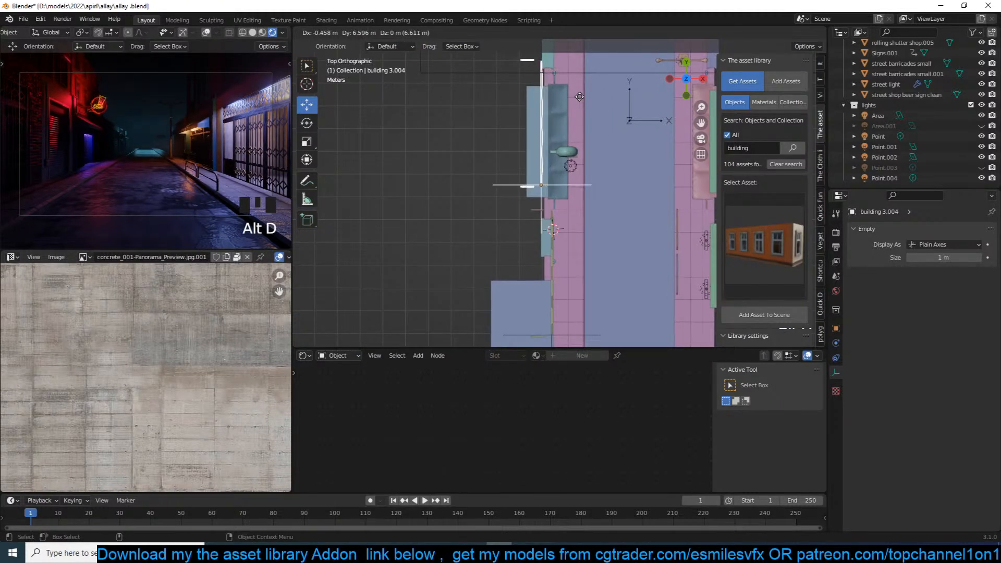
{"action": "left_click", "coordinate": [582, 96]}
Step: Place another linked copy of the two storeys farther down the same shop row and check its alignment along X
{"action": "middle_click_drag", "start_coordinate": [574, 102], "coordinate": [562, 233], "text": "shift"}
{"action": "scroll", "coordinate": [581, 188], "scroll_direction": "down", "scroll_amount": 3}
{"action": "key", "text": "alt+d"}
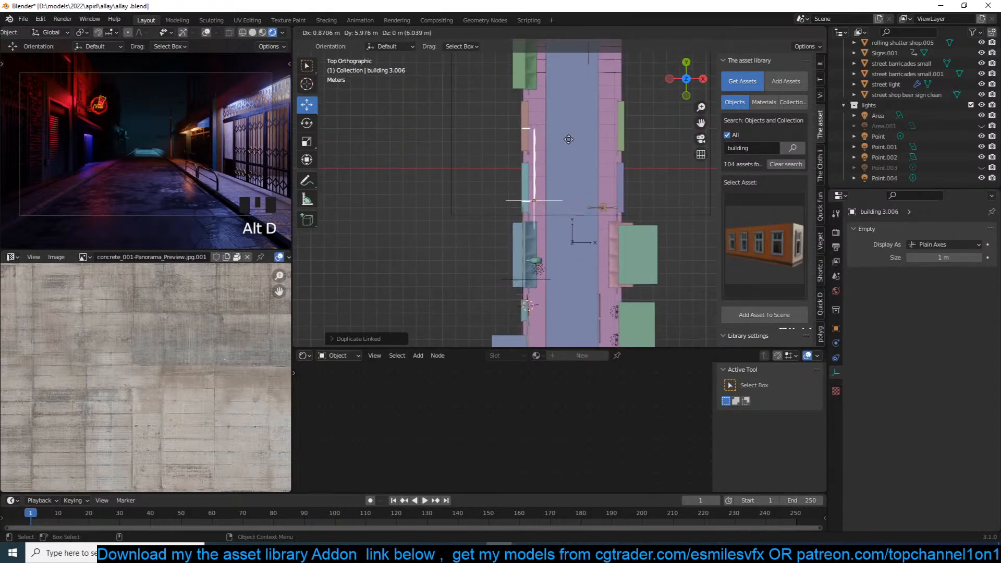
{"action": "left_click", "coordinate": [573, 133]}
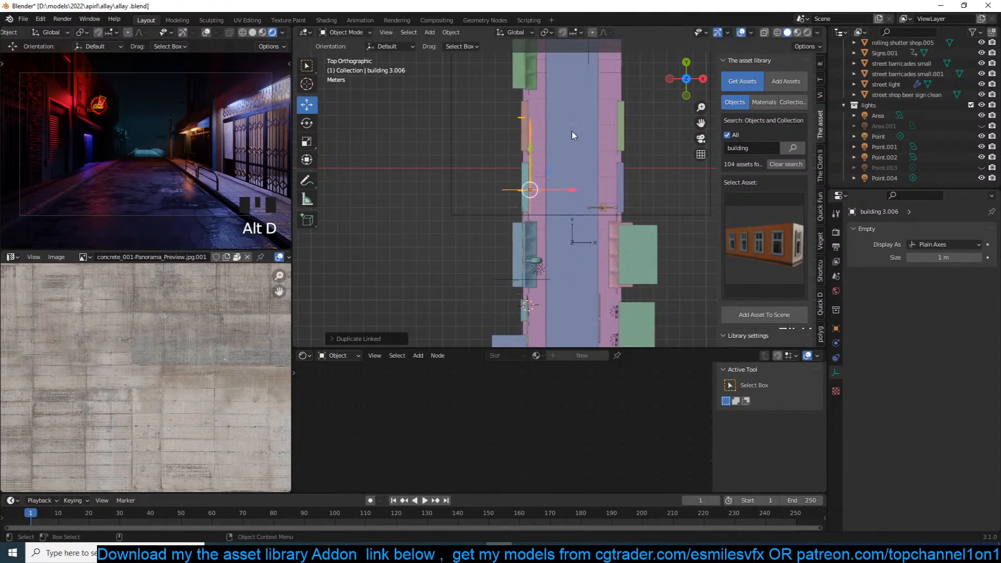
{"action": "key", "text": "KP_Decimal"}
{"action": "scroll", "coordinate": [561, 119], "scroll_direction": "down", "scroll_amount": 3}
{"action": "middle_click_drag", "start_coordinate": [562, 120], "coordinate": [543, 58]}
{"action": "middle_click_drag", "start_coordinate": [564, 206], "coordinate": [563, 162]}
{"action": "key", "text": "g"}
{"action": "key", "text": "x"}
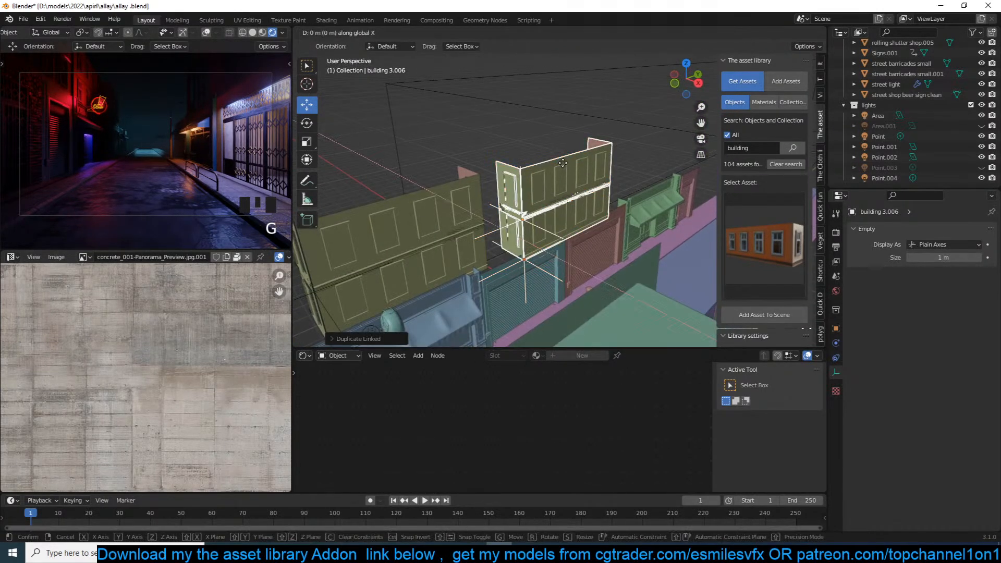
{"action": "left_click", "coordinate": [563, 161]}
Step: Stack a linked duplicate of the farther two storeys directly above them along Z to make a four-storey building
{"action": "key", "text": "alt+d"}
{"action": "key", "text": "z"}
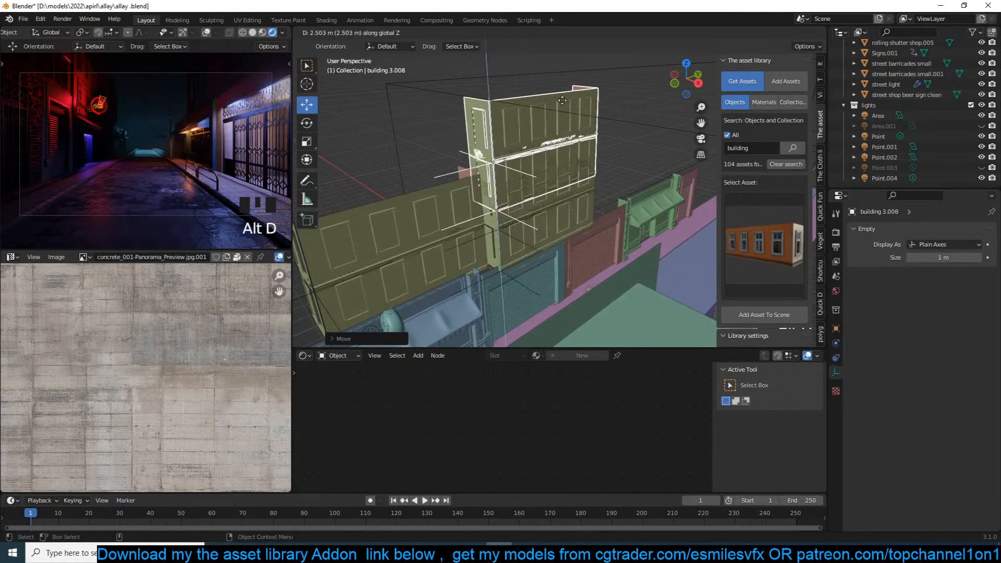
{"action": "left_click", "coordinate": [572, 78]}
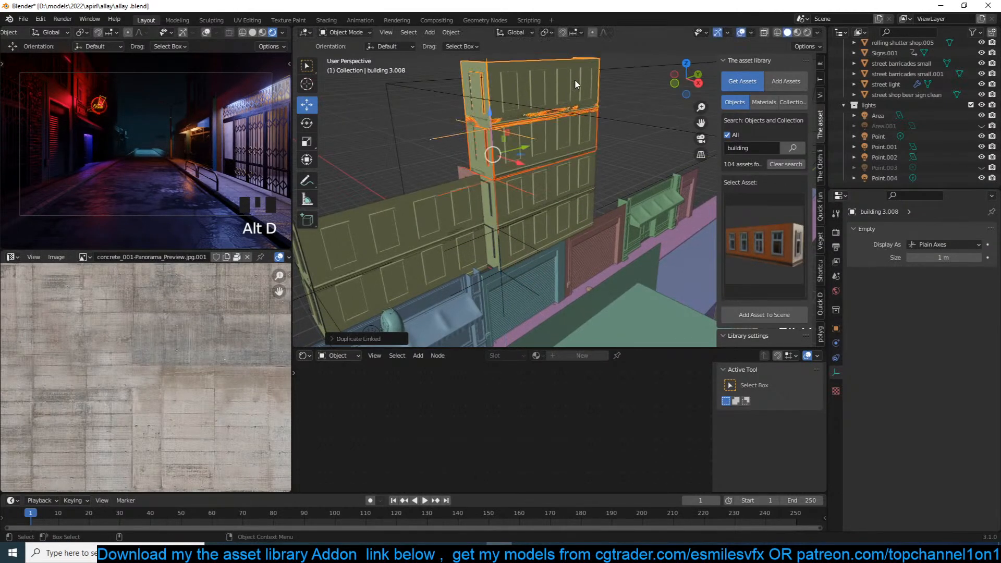
Step: Choose the red brick building facade with large windows from the library and add it at the 3D cursor
{"action": "key", "text": "alt+a"}
{"action": "left_click", "coordinate": [791, 243]}
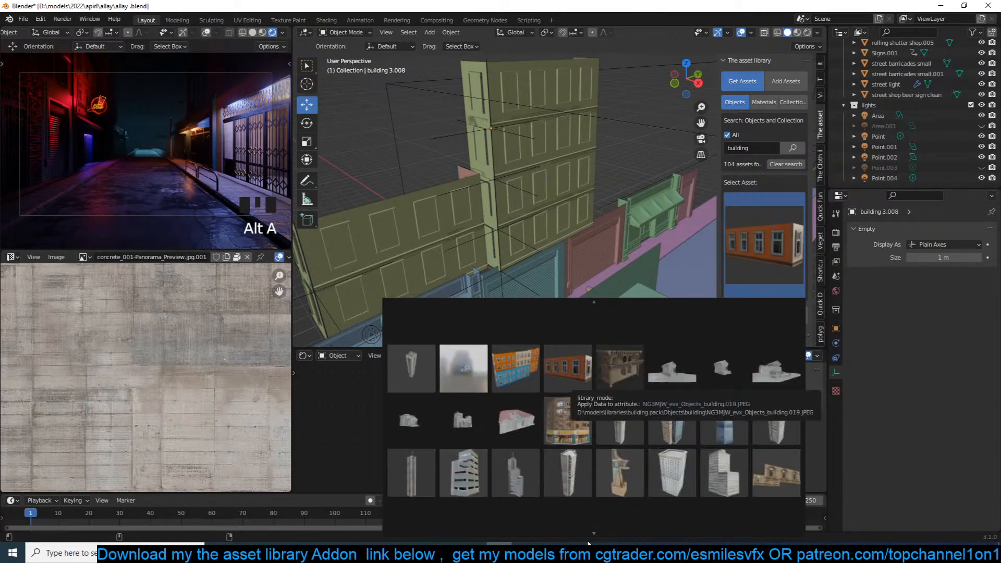
{"action": "left_click", "coordinate": [415, 477]}
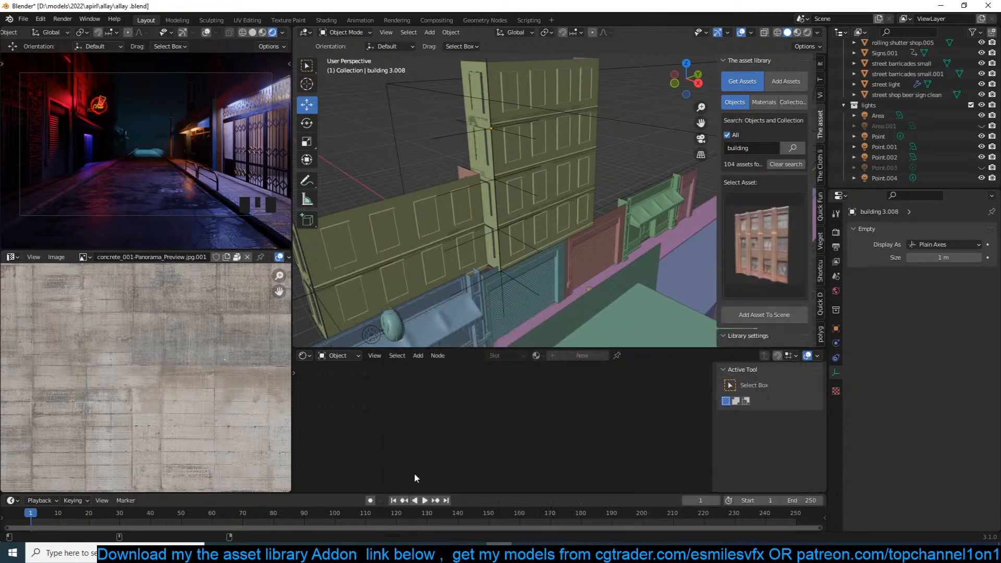
{"action": "left_click", "coordinate": [764, 317]}
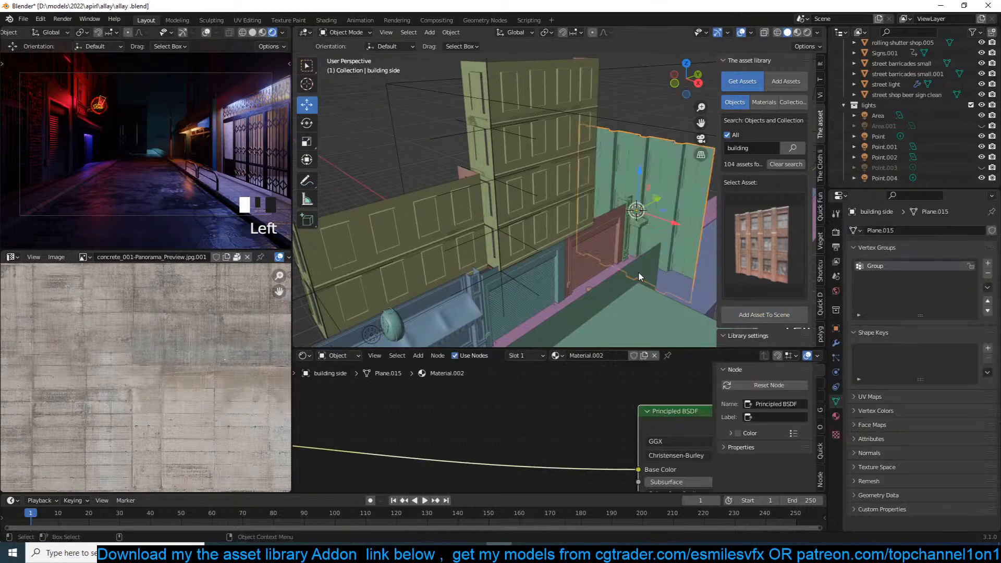
Step: Rotate the brick facade 90° about Z and raise it about 5 m along Z onto the awning shop's roof
{"action": "type", "text": "r90"}
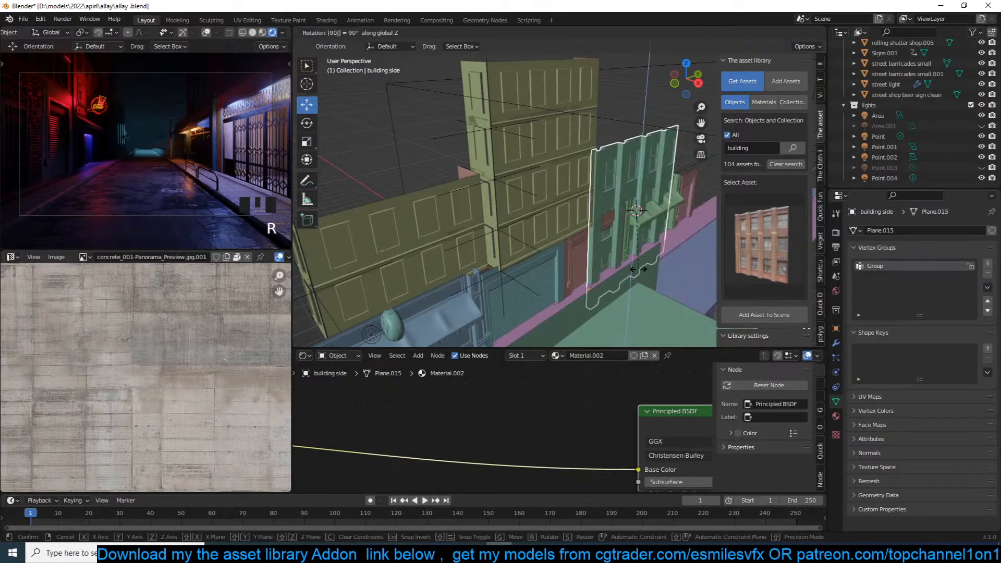
{"action": "key", "text": "Return"}
{"action": "key", "text": "g"}
{"action": "key", "text": "z"}
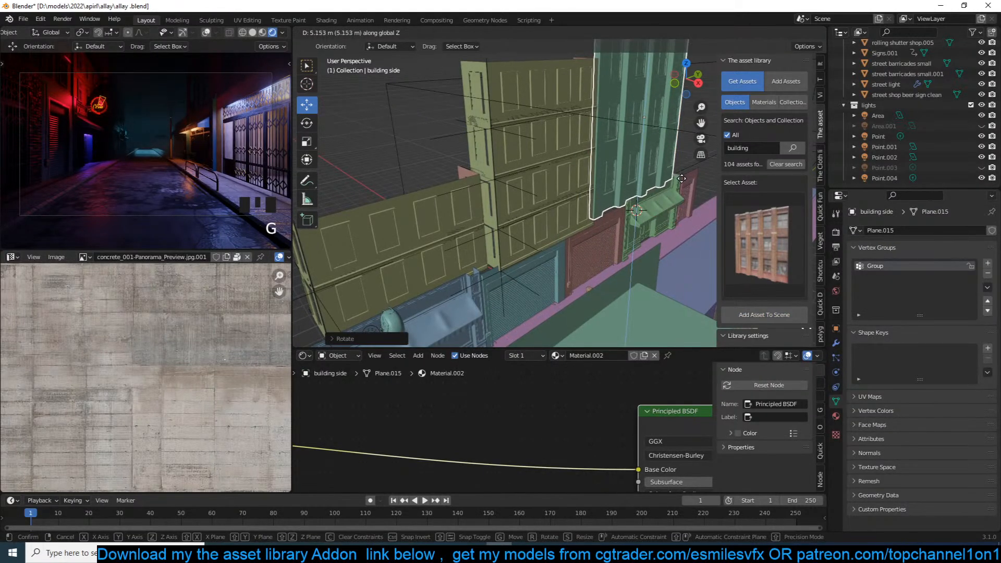
{"action": "left_click", "coordinate": [678, 186]}
{"action": "middle_click_drag", "start_coordinate": [678, 185], "coordinate": [633, 119]}
{"action": "key", "text": "Tab"}
{"action": "key", "text": "1"}
{"action": "left_click", "coordinate": [596, 95], "text": "alt"}
{"action": "key", "text": "Tab"}
Step: Make a linked duplicate of the brick facade, rotate it 90° and place it perpendicular to the street as a side wall
{"action": "key", "text": "KP_7"}
{"action": "key", "text": "alt+d"}
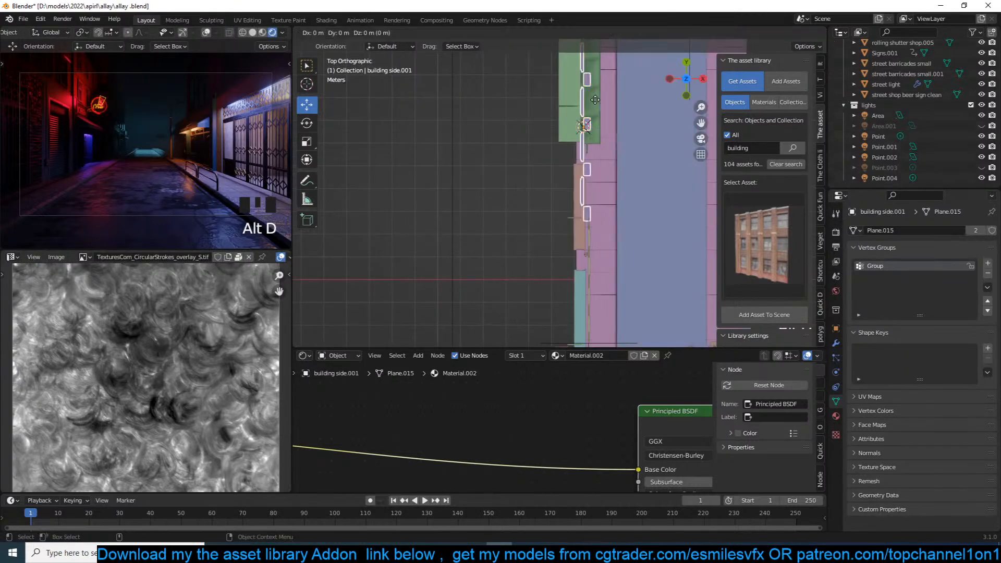
{"action": "left_click", "coordinate": [595, 100]}
{"action": "type", "text": "r90"}
{"action": "left_click", "coordinate": [595, 99]}
{"action": "key", "text": "g"}
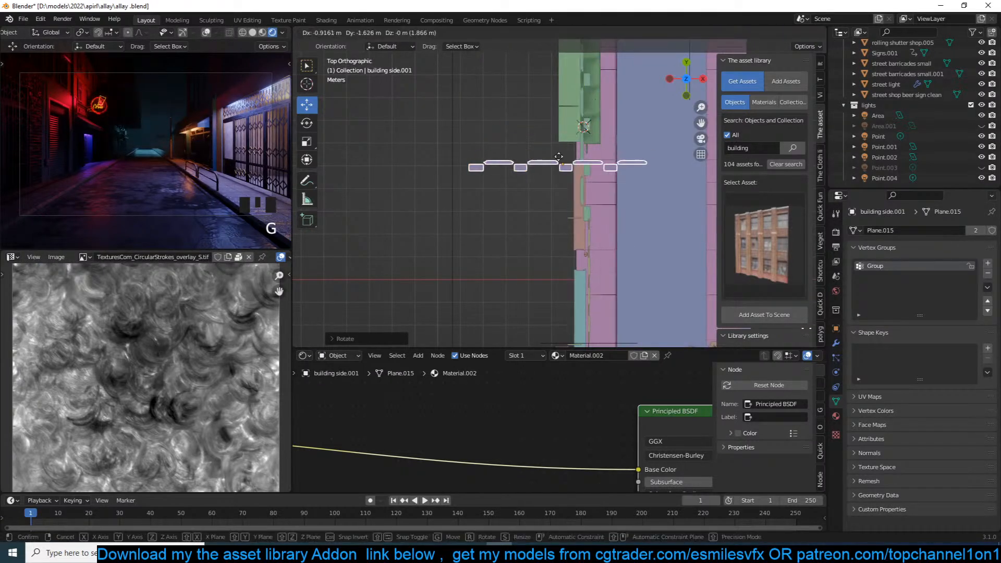
{"action": "left_click", "coordinate": [520, 192]}
Step: Align the brick side wall with the street-facing facade so they meet at the building's corner
{"action": "key", "text": "grave"}
{"action": "middle_click_drag", "start_coordinate": [526, 201], "coordinate": [542, 173]}
{"action": "left_click_drag", "start_coordinate": [537, 157], "coordinate": [536, 177]}
{"action": "key", "text": "alt+a"}
{"action": "key", "text": "grave"}
{"action": "key", "text": "grave"}
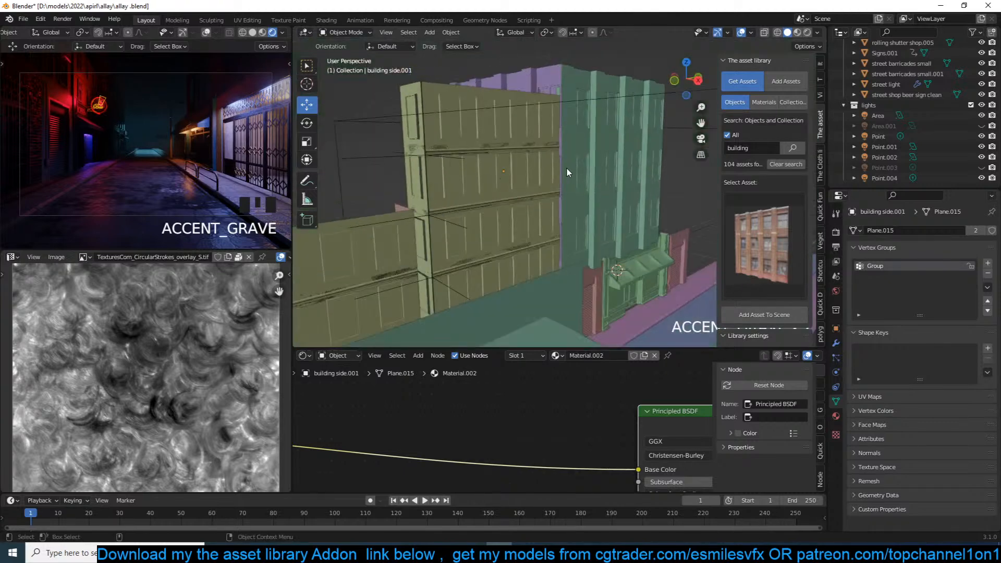
Step: Make a linked duplicate of both brick walls and rotate the pair 180° in top view
{"action": "left_click", "coordinate": [545, 108]}
{"action": "left_click", "coordinate": [546, 108], "text": "shift"}
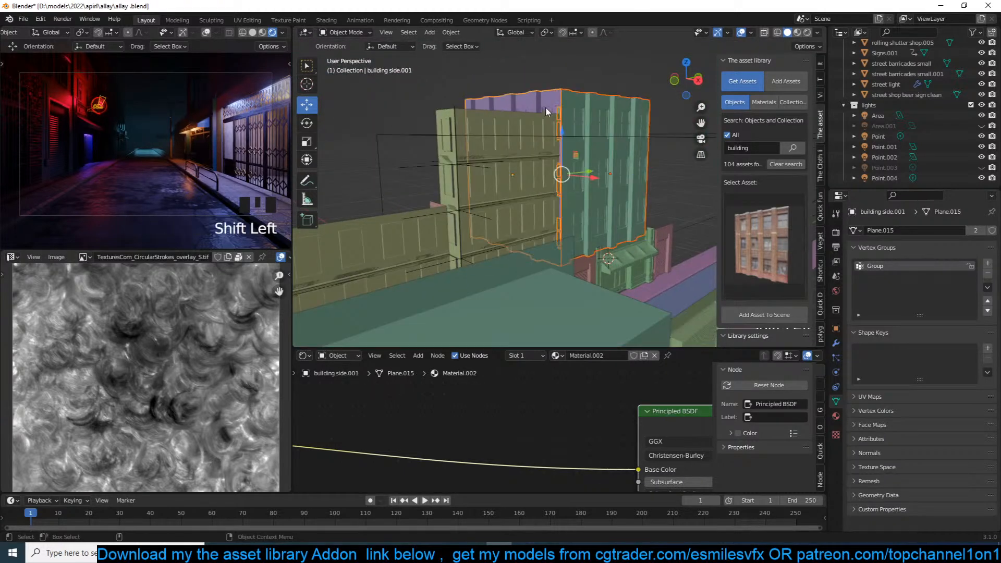
{"action": "key", "text": "KP_7"}
{"action": "scroll", "coordinate": [576, 137], "scroll_direction": "down", "scroll_amount": 4}
{"action": "middle_click_drag", "start_coordinate": [577, 138], "coordinate": [510, 153], "text": "shift"}
{"action": "key", "text": "alt+d"}
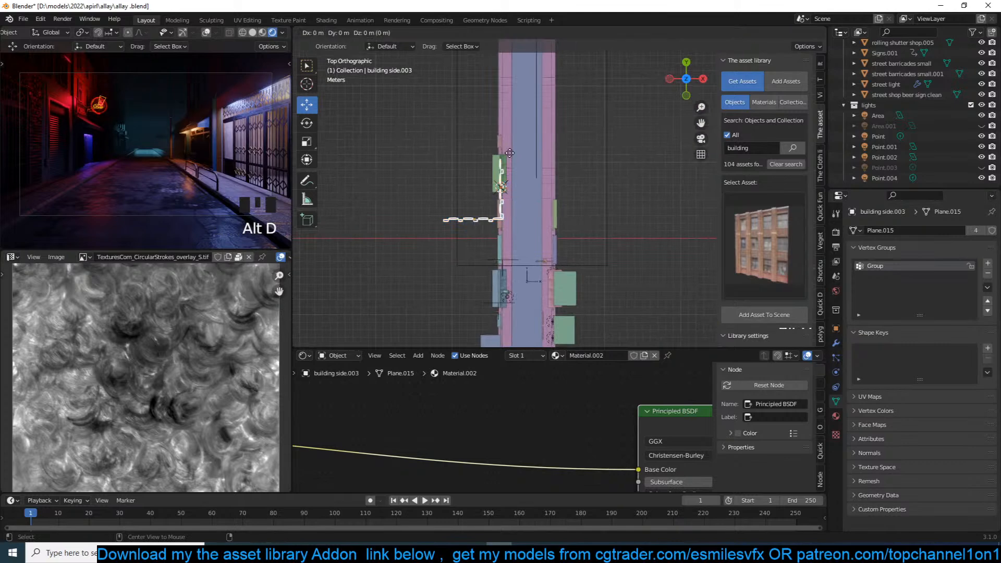
{"action": "type", "text": "r180"}
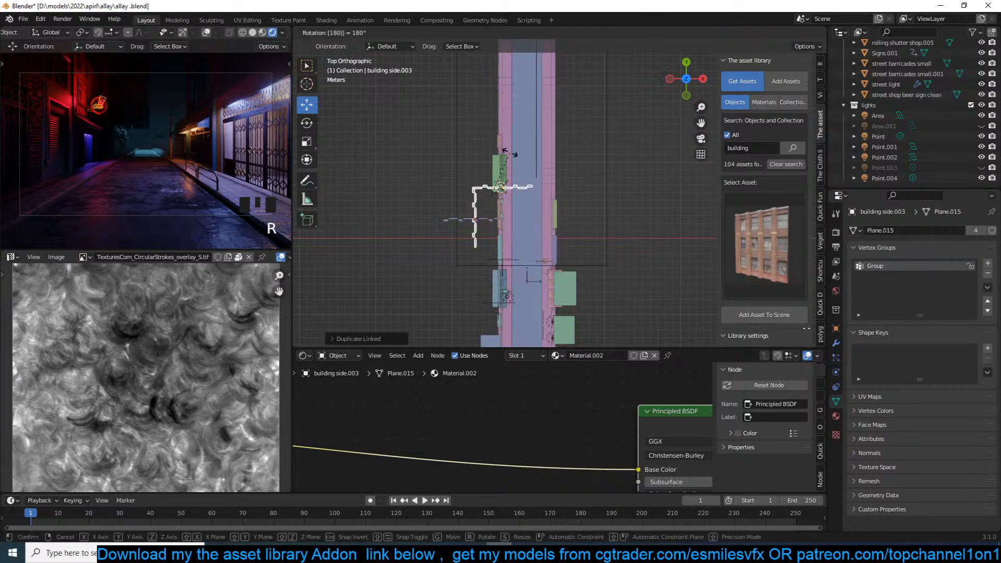
{"action": "key", "text": "Return"}
Step: Mirror the duplicated brick walls along the Y axis and save the file
{"action": "middle_click_drag", "start_coordinate": [510, 153], "coordinate": [585, 179]}
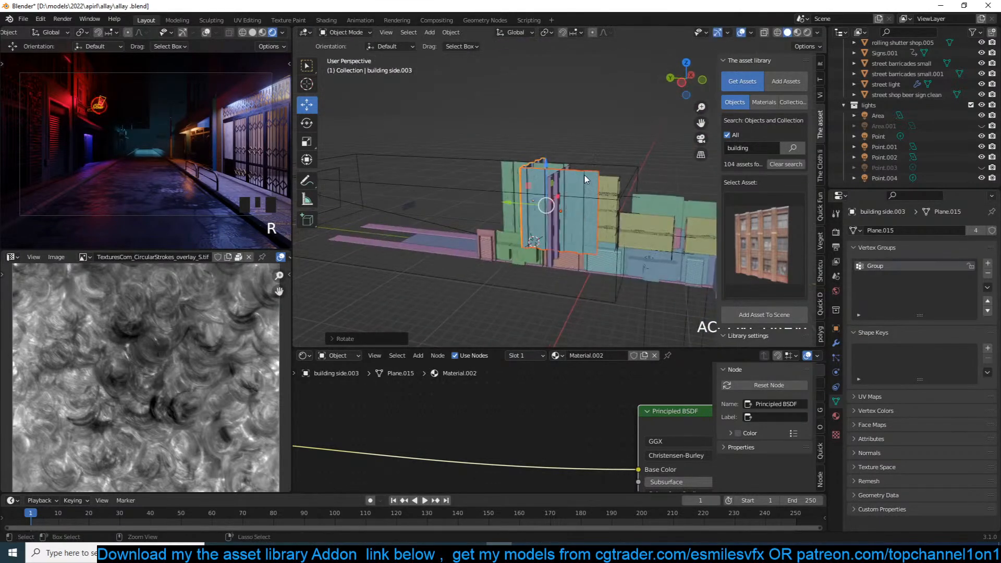
{"action": "key", "text": "ctrl+n"}
{"action": "key", "text": "ctrl+m"}
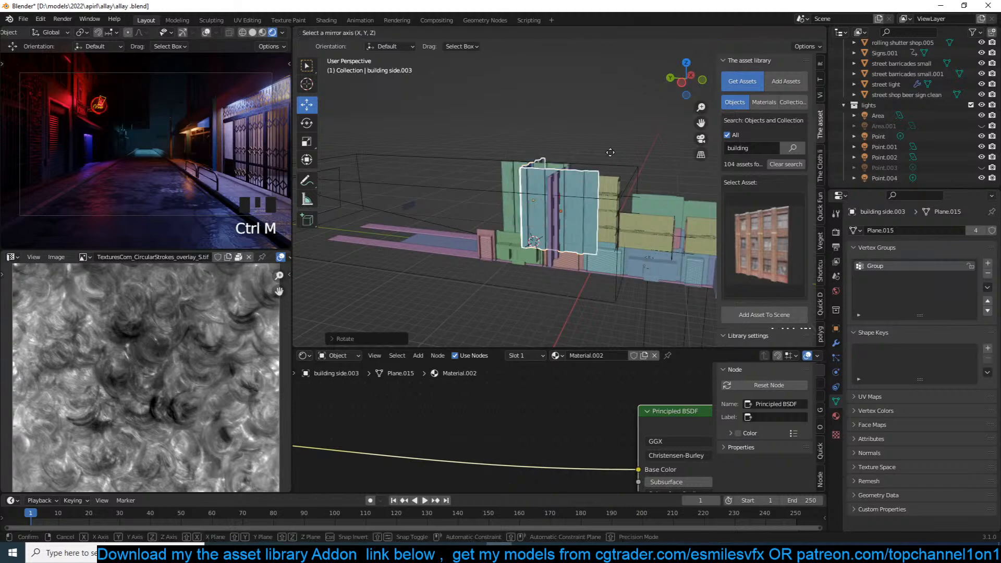
{"action": "key", "text": "y"}
{"action": "left_click", "coordinate": [610, 152]}
{"action": "key", "text": "KP_7"}
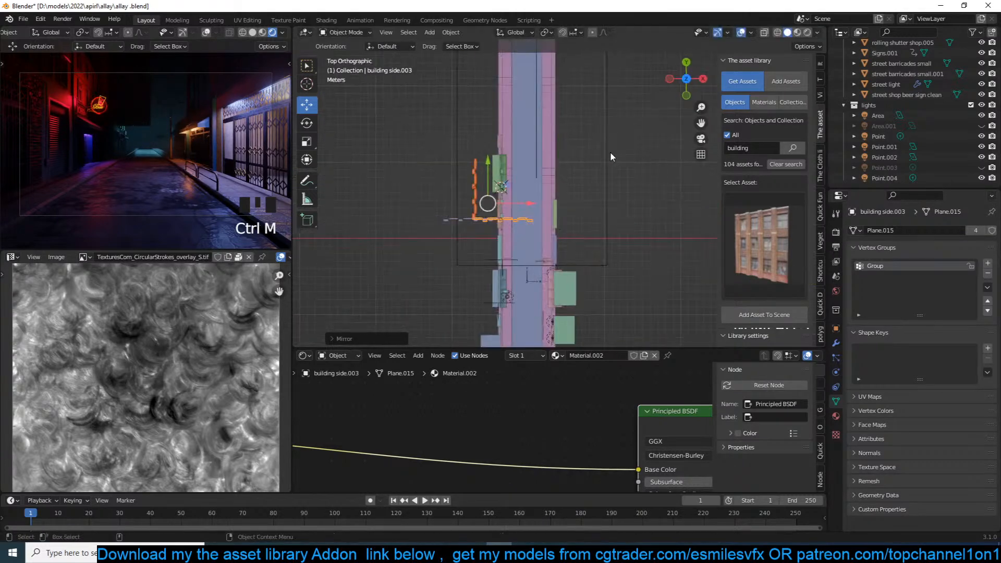
{"action": "key", "text": "ctrl+s"}
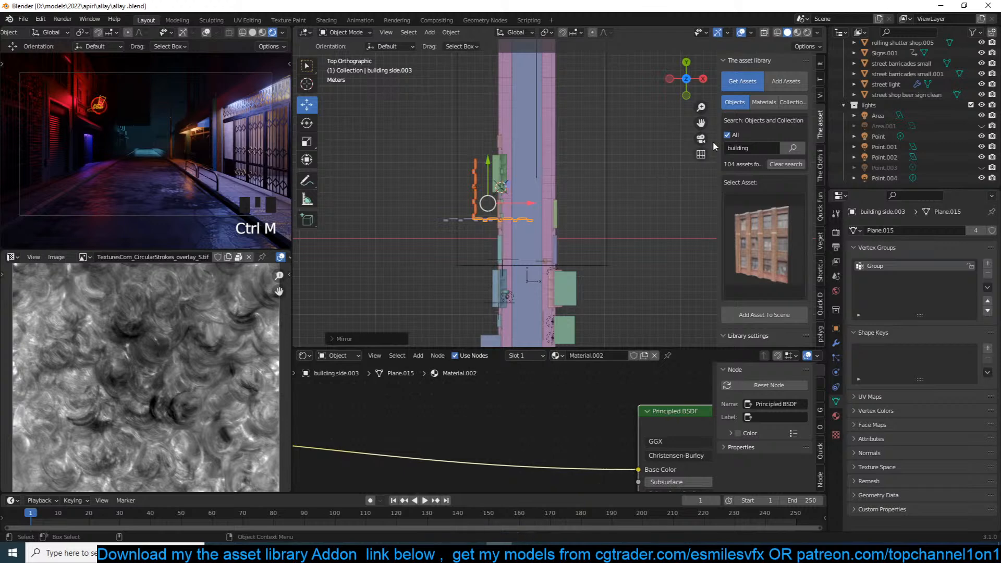
Step: Move the mirrored brick walls across the street so they stand along the opposite shop row
{"action": "scroll", "coordinate": [700, 174], "scroll_direction": "up", "scroll_amount": 3}
{"action": "middle_click_drag", "start_coordinate": [516, 218], "coordinate": [526, 210], "text": "shift"}
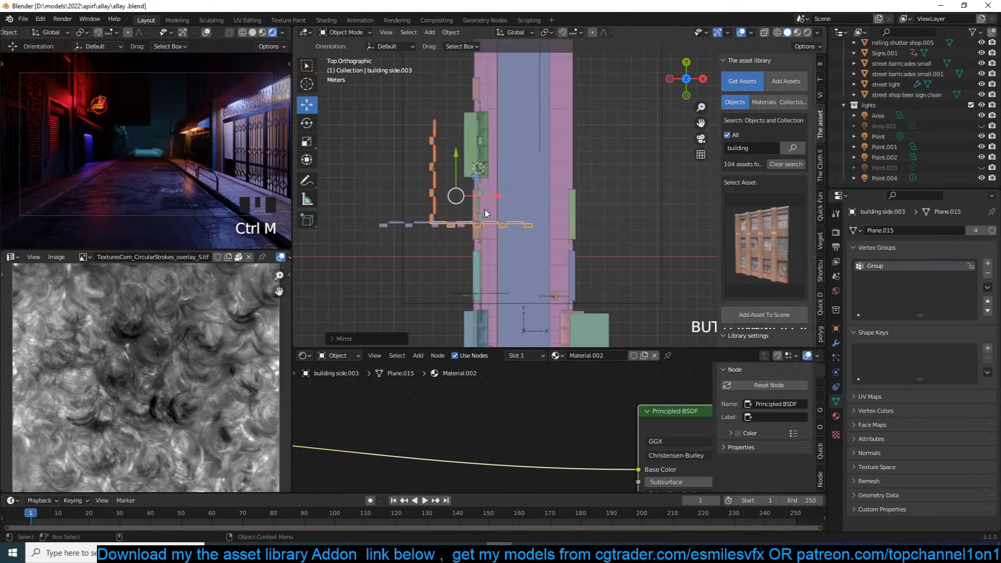
{"action": "key", "text": "g"}
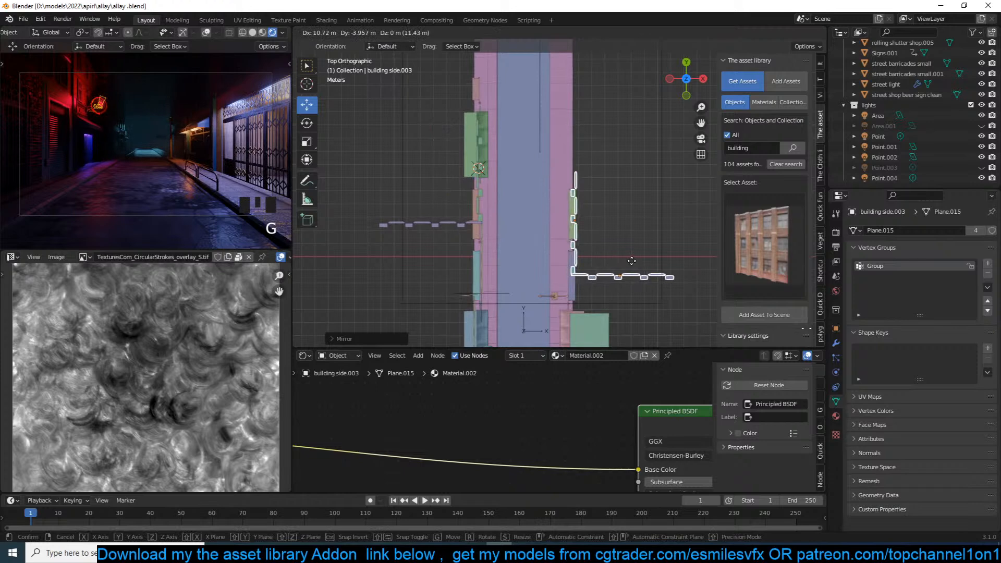
{"action": "left_click", "coordinate": [630, 268]}
{"action": "key", "text": "alt+a"}
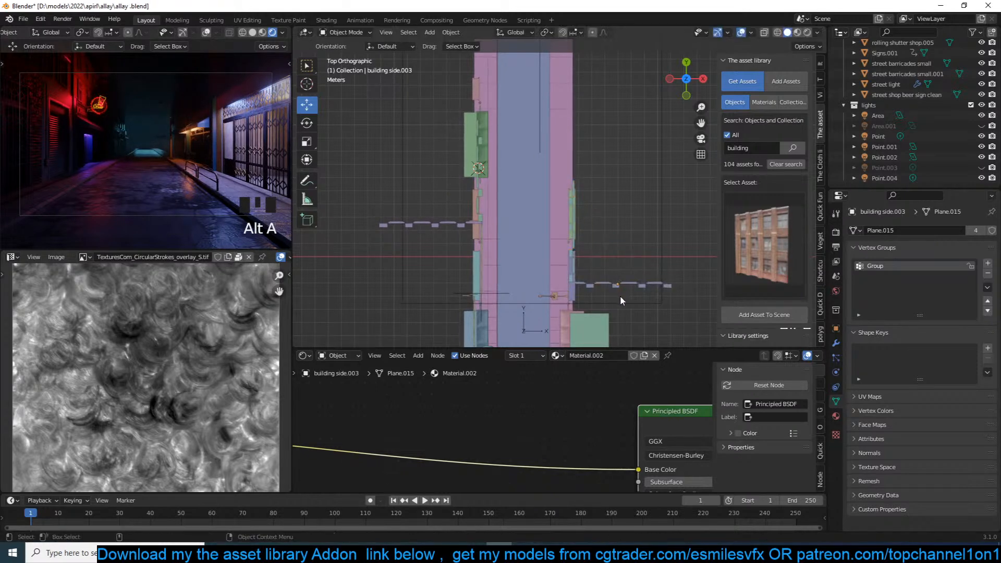
Step: Add a point light by the opposite brick building, raise it along Z and shift it closer to the street
{"action": "key", "text": "shift+a"}
{"action": "mouse_move", "coordinate": [574, 300]}
{"action": "left_click", "coordinate": [623, 301]}
{"action": "key", "text": "grave"}
{"action": "middle_click_drag", "start_coordinate": [620, 294], "coordinate": [586, 199]}
{"action": "key", "text": "g"}
{"action": "key", "text": "z"}
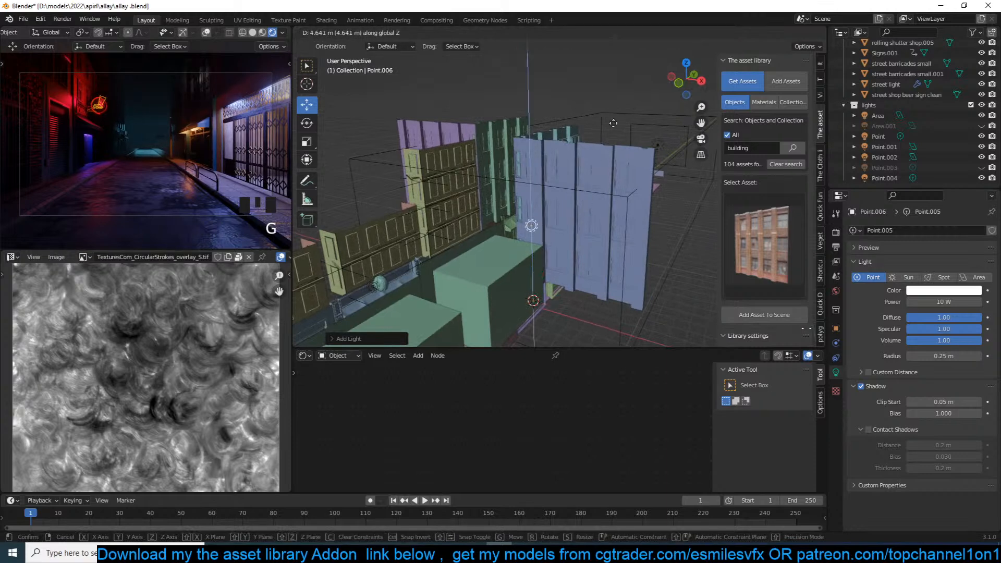
{"action": "left_click", "coordinate": [615, 134]}
{"action": "scroll", "coordinate": [592, 172], "scroll_direction": "up", "scroll_amount": 2}
{"action": "middle_click_drag", "start_coordinate": [608, 174], "coordinate": [564, 215]}
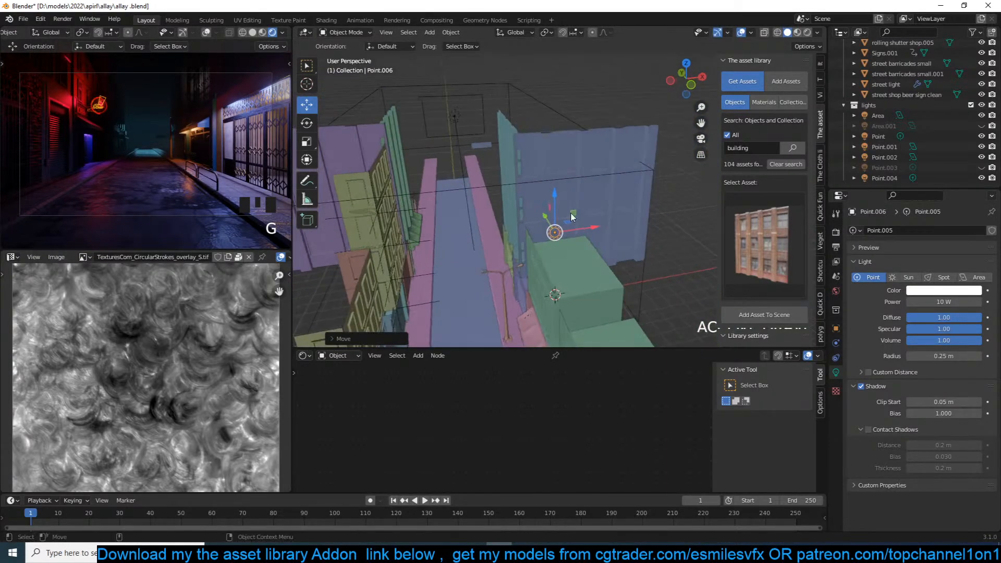
{"action": "left_click", "coordinate": [547, 218]}
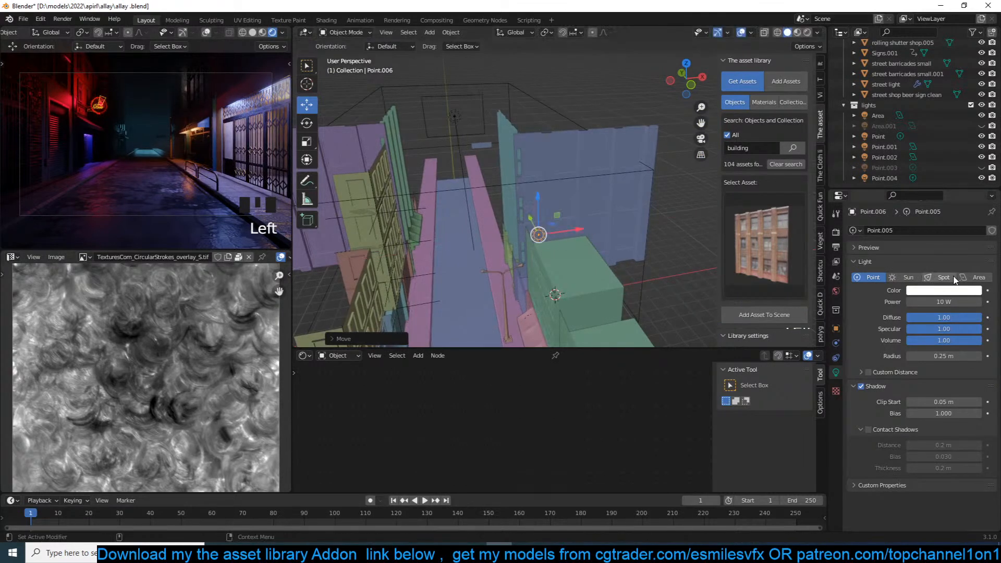
Step: Set the new point light's radius to 1.08 m and its color to pink
{"action": "left_click_drag", "start_coordinate": [938, 358], "coordinate": [973, 358]}
{"action": "left_click", "coordinate": [961, 291]}
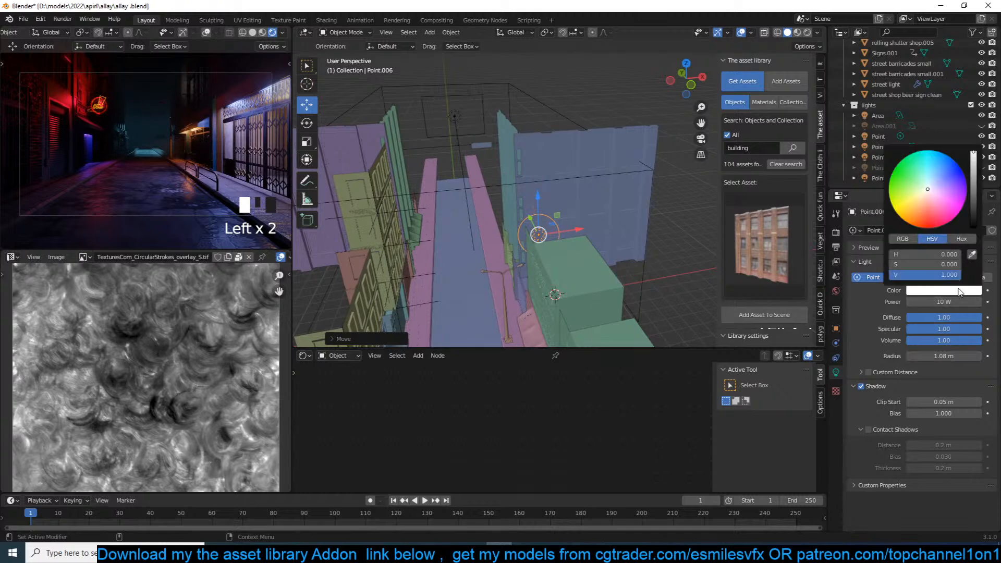
{"action": "left_click_drag", "start_coordinate": [939, 206], "coordinate": [941, 209]}
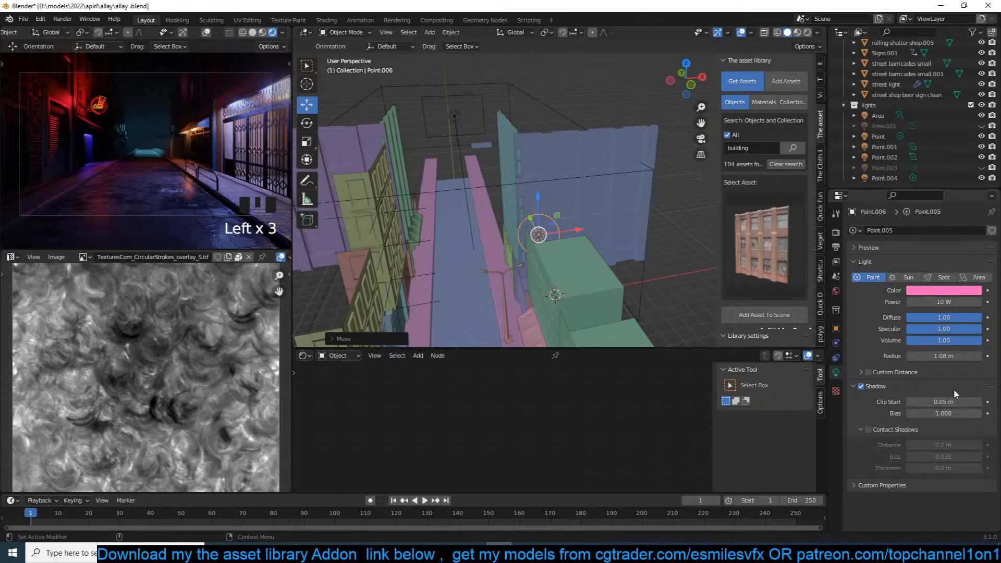
Step: Set the new point light's volume factor to 10, save the file and change the light's color to light blue
{"action": "type", "text": "10"}
{"action": "left_click", "coordinate": [896, 356]}
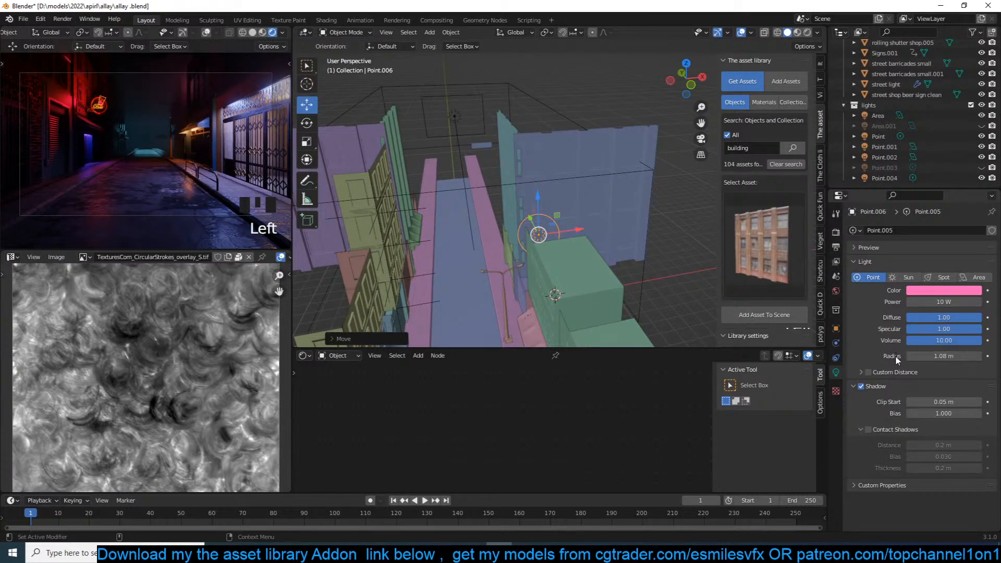
{"action": "key", "text": "ctrl+s"}
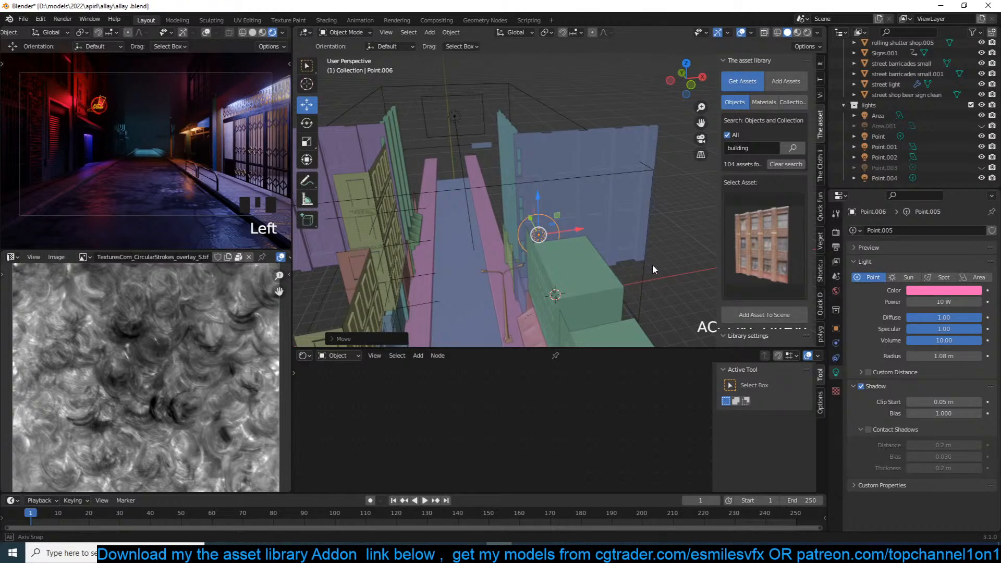
{"action": "left_click", "coordinate": [958, 293]}
{"action": "mouse_move", "coordinate": [946, 195]}
{"action": "left_mouse_down"}
{"action": "mouse_move", "coordinate": [944, 167]}
{"action": "mouse_move", "coordinate": [938, 175]}
{"action": "left_mouse_up"}
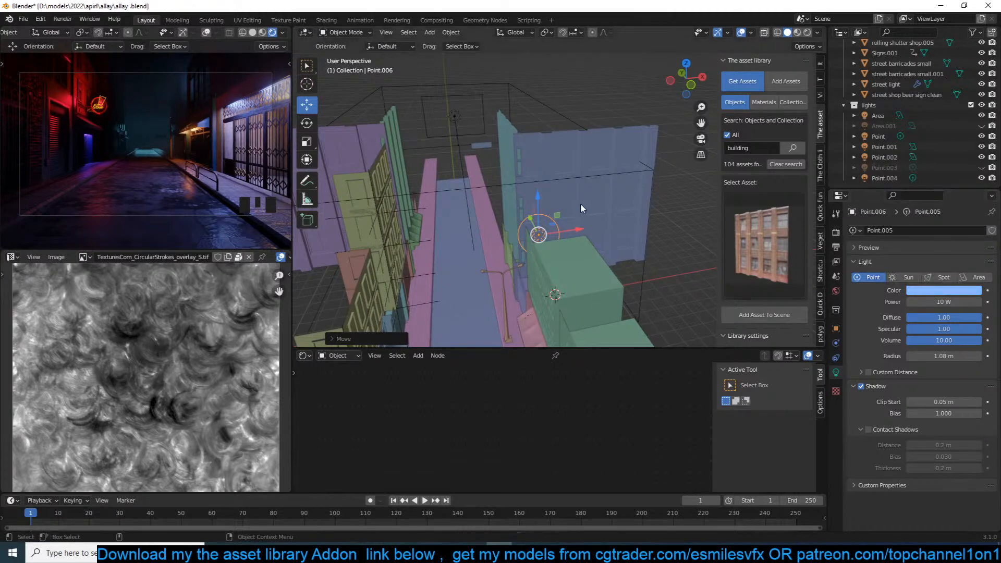
Step: Enlarge the fog volume cube from the top view, shift it along the street toward the camera and save the file
{"action": "key", "text": "KP_7"}
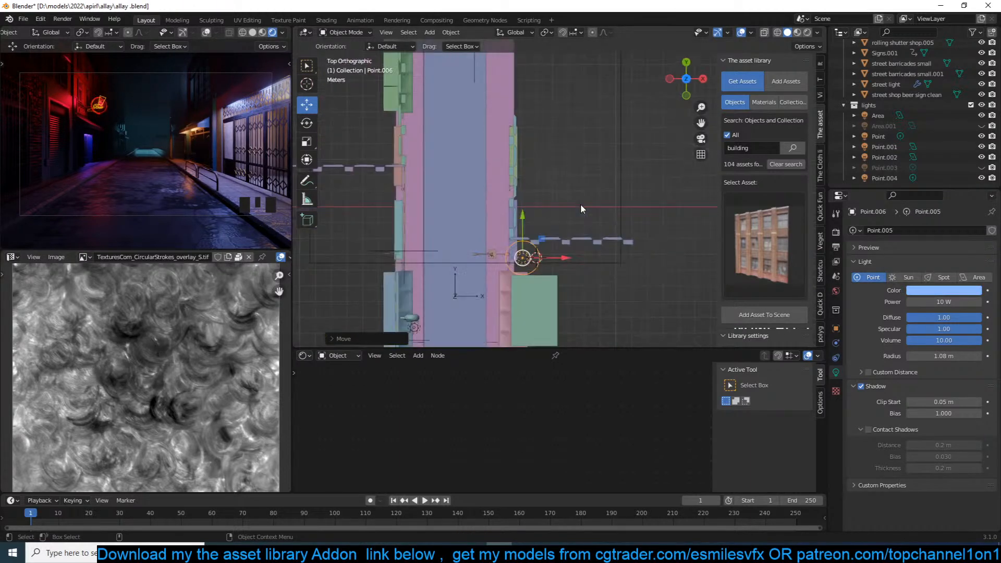
{"action": "left_click", "coordinate": [590, 258]}
{"action": "key", "text": "s"}
{"action": "left_click", "coordinate": [625, 258]}
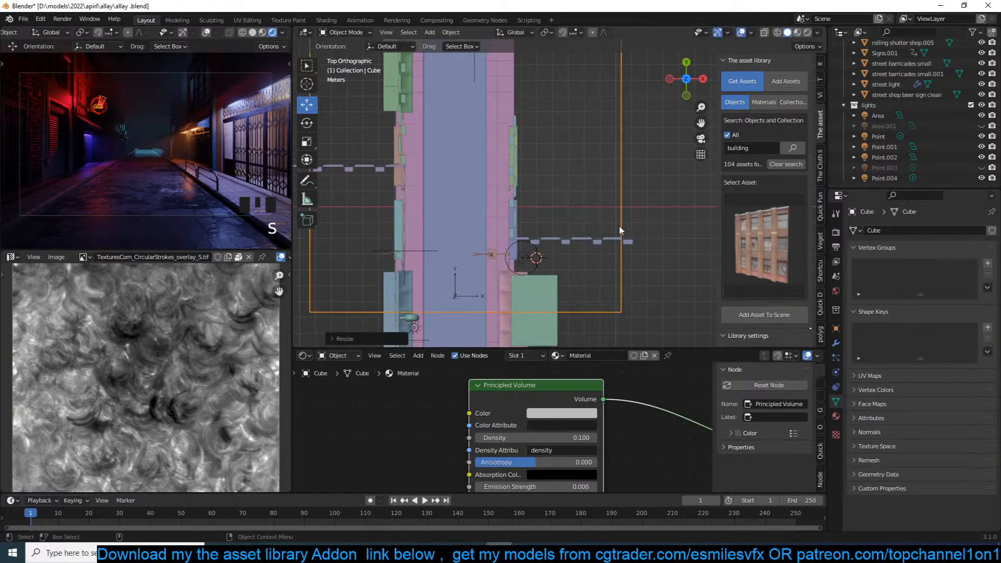
{"action": "key", "text": "g"}
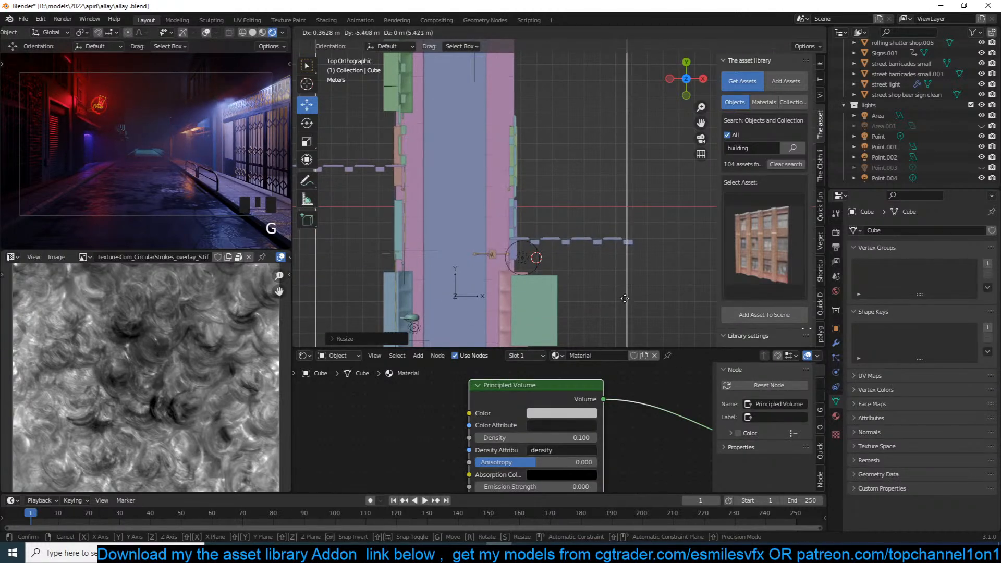
{"action": "left_click", "coordinate": [631, 256]}
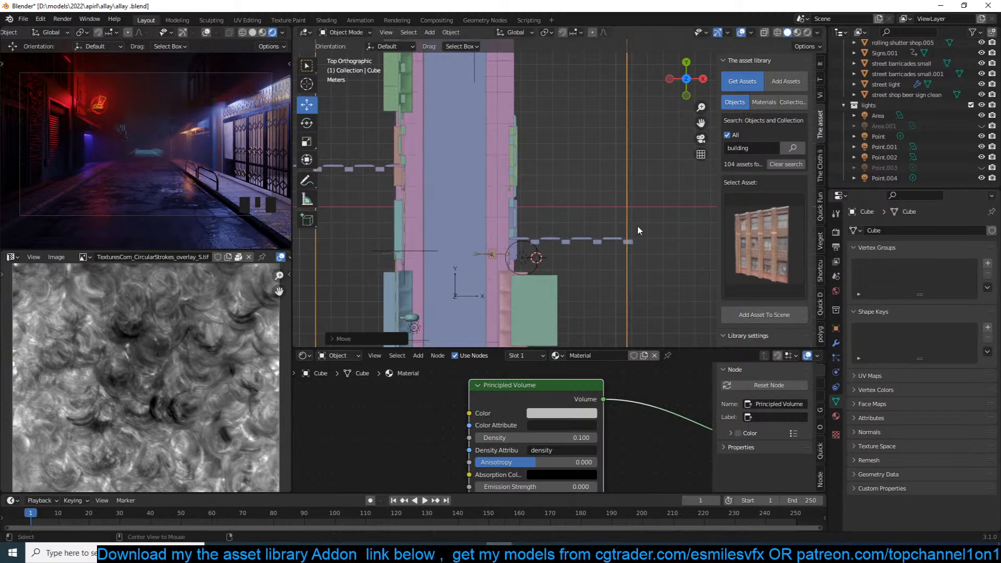
{"action": "scroll", "coordinate": [637, 216], "scroll_direction": "down", "scroll_amount": 3}
{"action": "key", "text": "ctrl+s"}
Step: Add a spot light over the street near the street lamp, with a yellow color and a power of 1000 W
{"action": "middle_click_drag", "start_coordinate": [680, 161], "coordinate": [683, 99]}
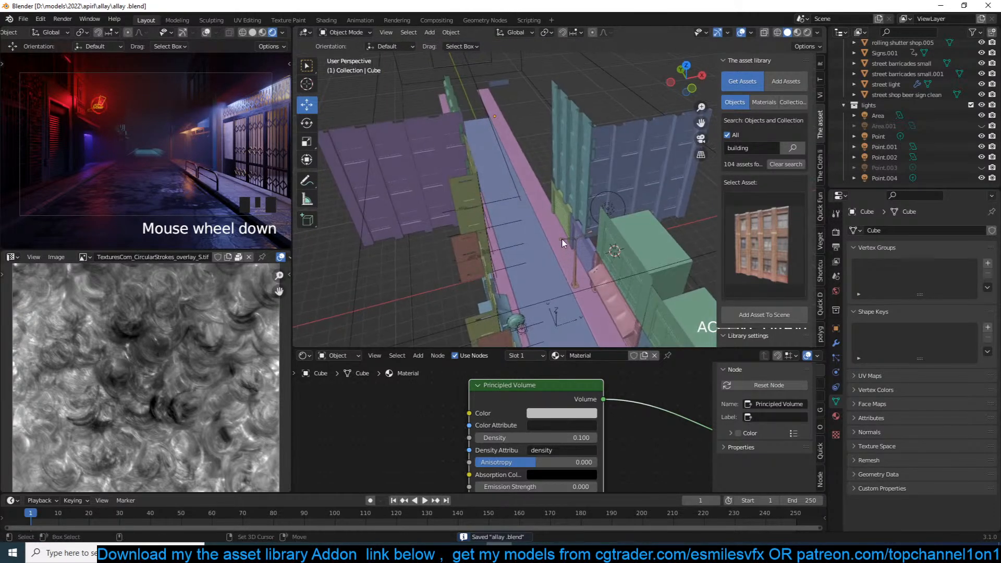
{"action": "key", "text": "shift+a"}
{"action": "mouse_move", "coordinate": [570, 240]}
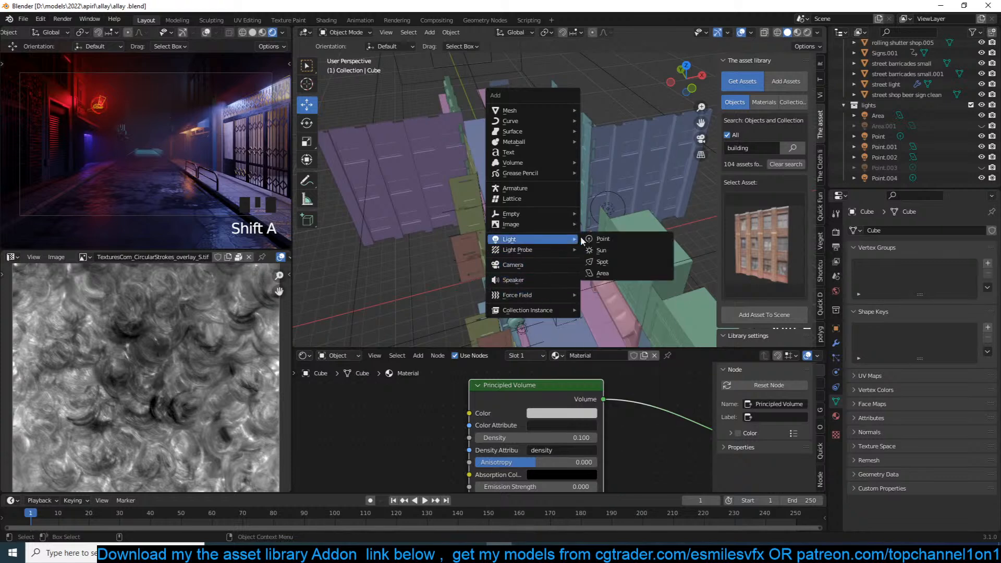
{"action": "left_click", "coordinate": [612, 265]}
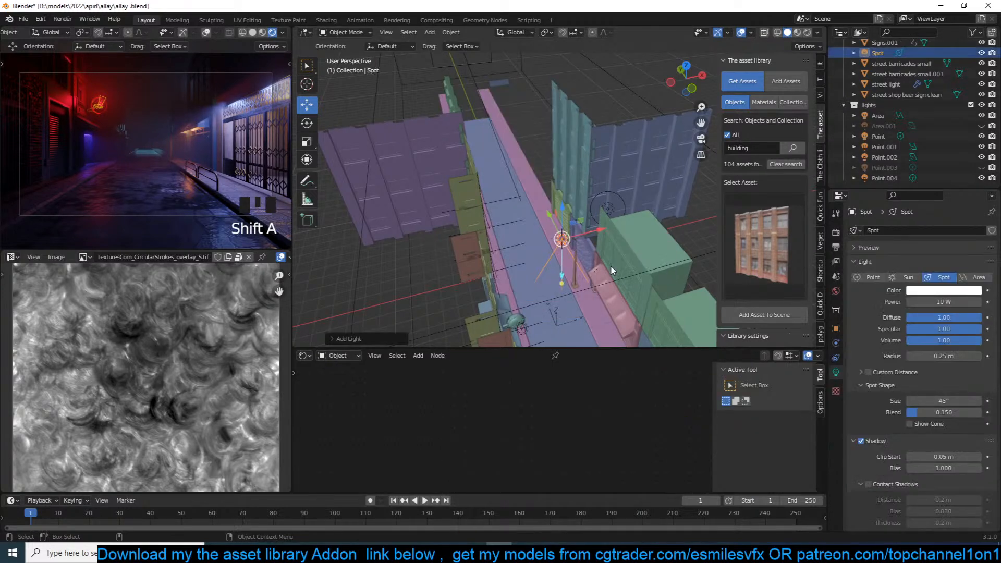
{"action": "key", "text": "KP_1"}
{"action": "left_click", "coordinate": [931, 290]}
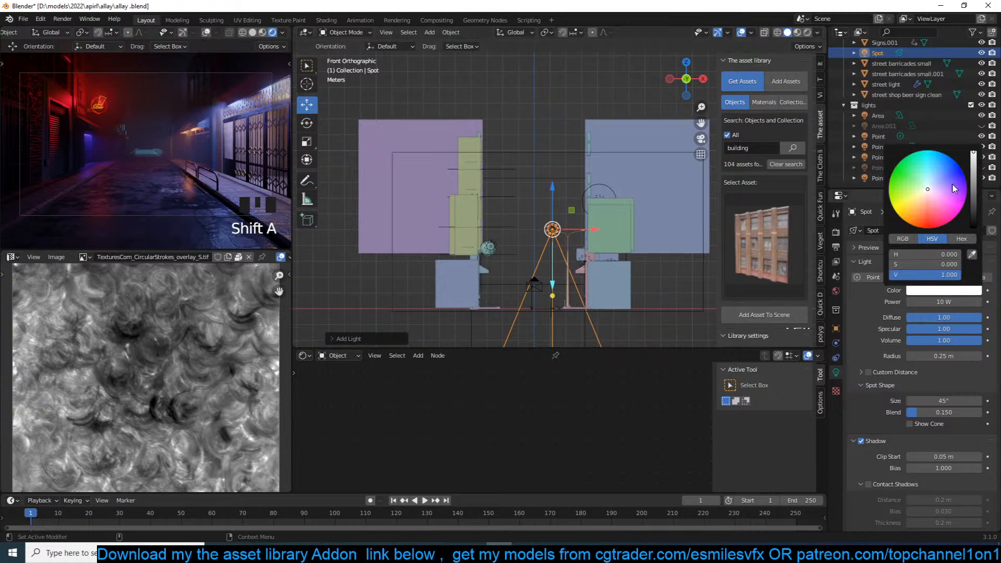
{"action": "left_click", "coordinate": [911, 203]}
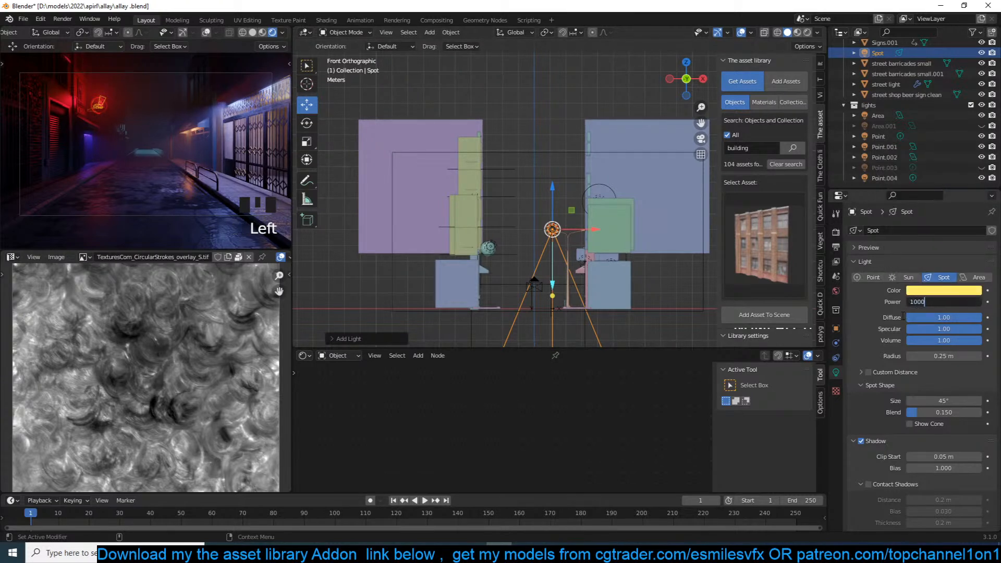
{"action": "key", "text": "Return"}
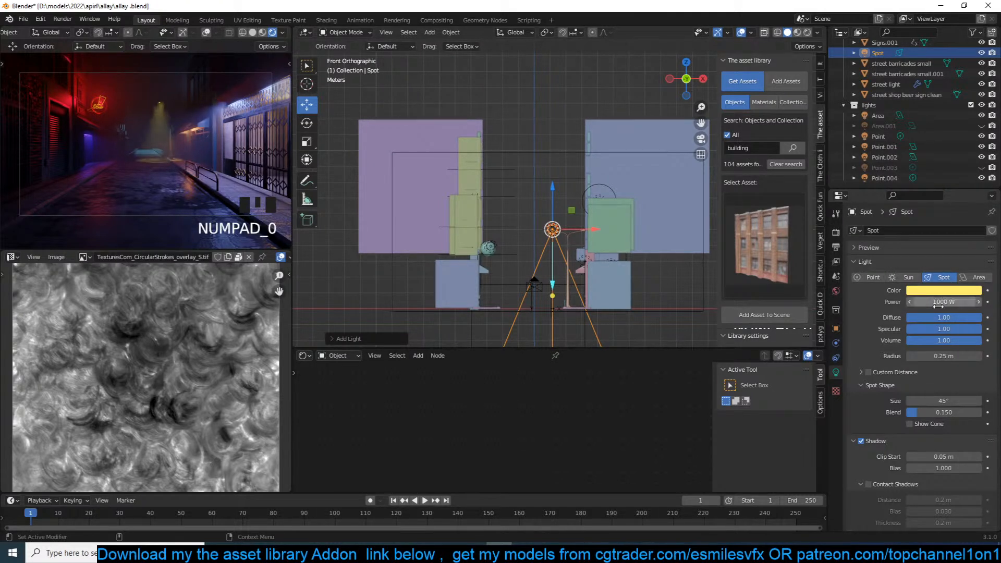
Step: Set the spot light's radius to 0.93 m, size to 59° and blend to 0.742, with a paler yellow color
{"action": "left_click_drag", "start_coordinate": [934, 356], "coordinate": [978, 356]}
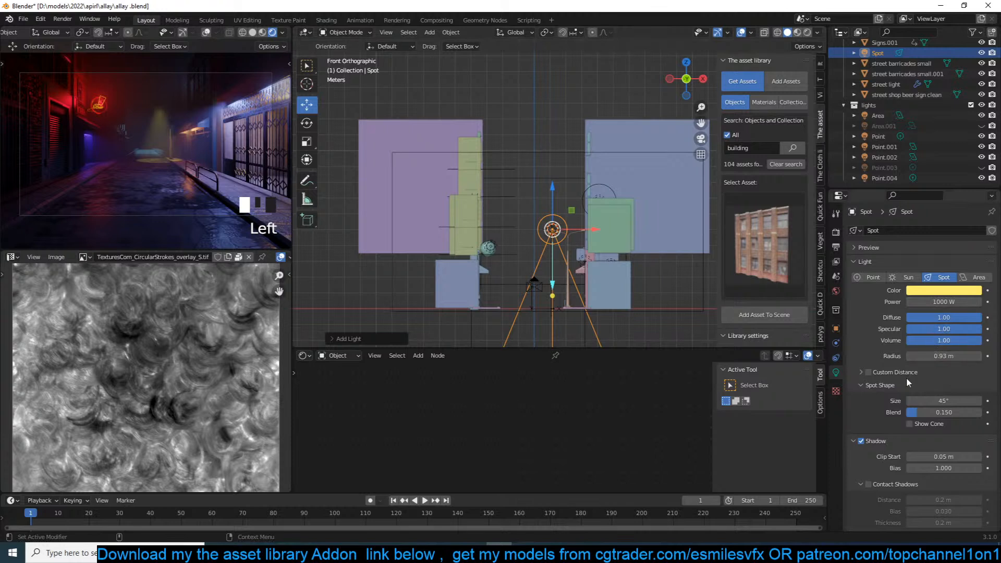
{"action": "left_click_drag", "start_coordinate": [917, 414], "coordinate": [960, 402]}
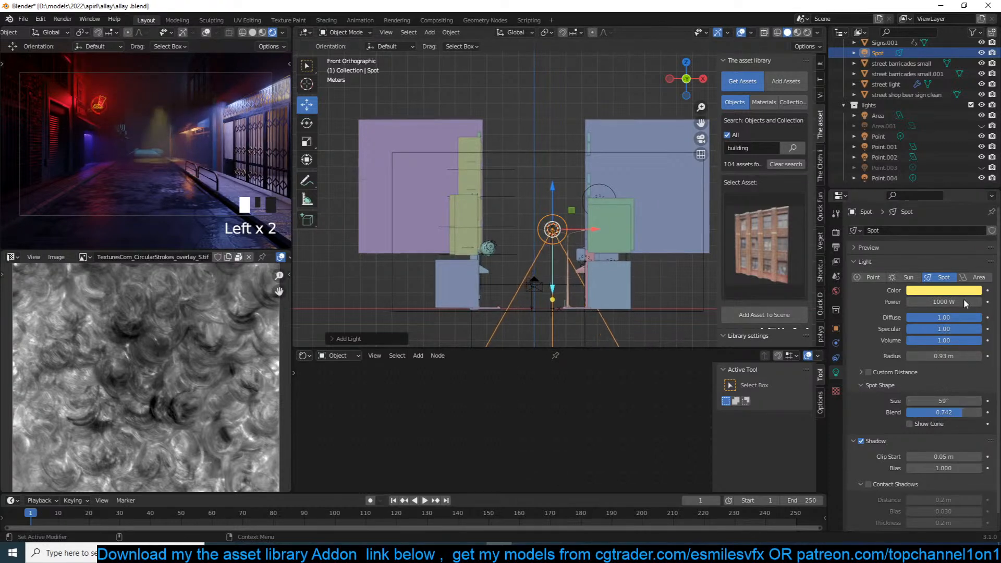
{"action": "left_click", "coordinate": [942, 291]}
{"action": "left_click_drag", "start_coordinate": [940, 187], "coordinate": [927, 191]}
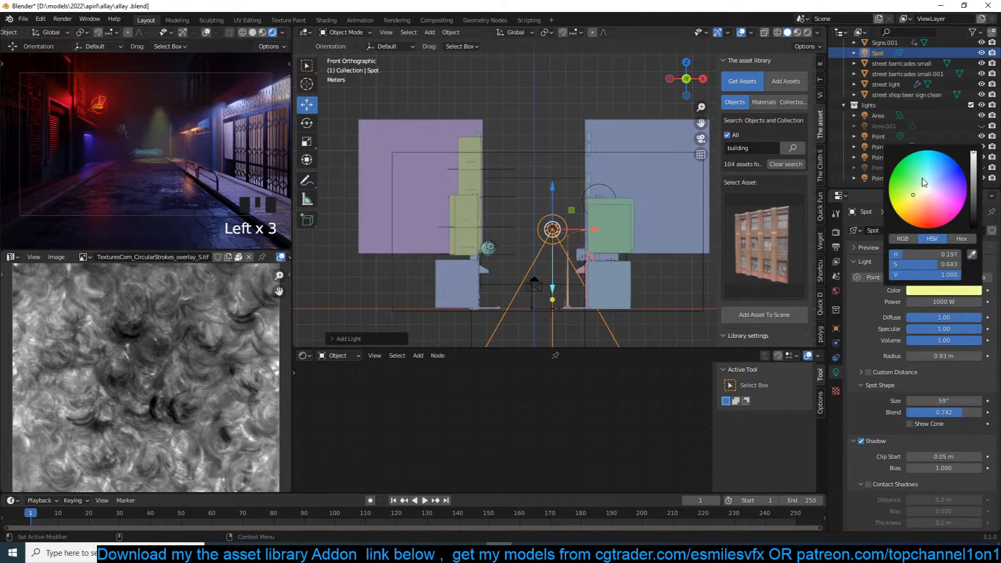
Step: Move the spot light directly beneath the head of the street lamp and save the file
{"action": "scroll", "coordinate": [581, 226], "scroll_direction": "up", "scroll_amount": 5}
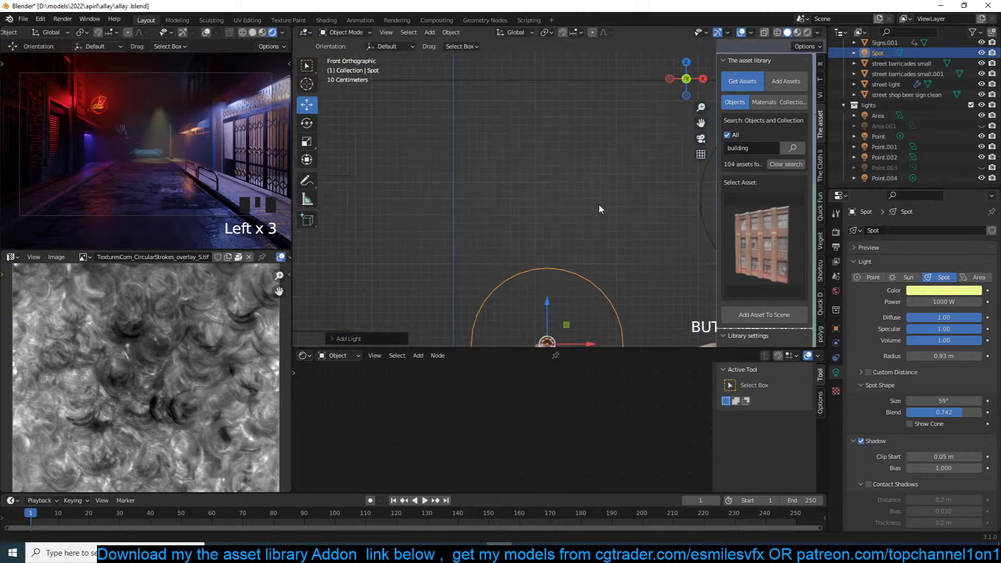
{"action": "key", "text": "KP_Decimal"}
{"action": "key", "text": "g"}
{"action": "key", "text": "z"}
{"action": "left_click", "coordinate": [565, 238]}
{"action": "key", "text": "g"}
{"action": "left_click", "coordinate": [559, 240]}
{"action": "scroll", "coordinate": [560, 240], "scroll_direction": "up", "scroll_amount": 3}
{"action": "middle_click_drag", "start_coordinate": [568, 236], "coordinate": [543, 215]}
{"action": "key", "text": "ctrl+s"}
{"action": "left_click_drag", "start_coordinate": [543, 215], "coordinate": [524, 223]}
{"action": "key", "text": "ctrl+s"}
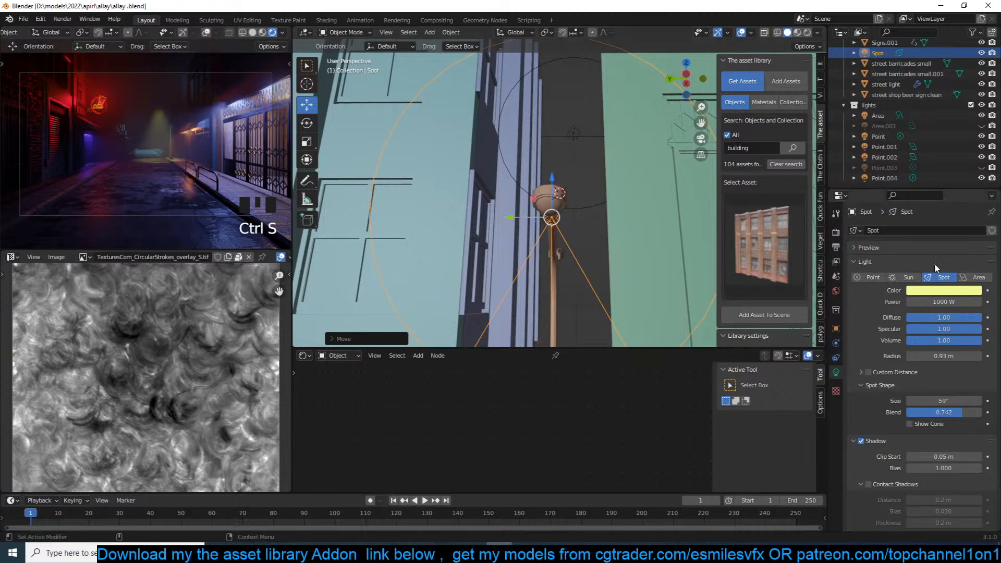
Step: Change the spot light's color to nearly white and save the file
{"action": "left_click", "coordinate": [926, 292]}
{"action": "left_click_drag", "start_coordinate": [913, 195], "coordinate": [931, 184]}
{"action": "scroll", "coordinate": [624, 244], "scroll_direction": "down", "scroll_amount": 2}
{"action": "middle_click_drag", "start_coordinate": [624, 243], "coordinate": [546, 239]}
{"action": "scroll", "coordinate": [608, 243], "scroll_direction": "up", "scroll_amount": 3}
{"action": "left_click", "coordinate": [611, 246]}
{"action": "left_click", "coordinate": [546, 239]}
{"action": "left_click", "coordinate": [561, 224]}
{"action": "key", "text": "ctrl+s"}
Step: Examine where the street lamp's bulb faces lie on the texture by selecting and growing them in Edit Mode
{"action": "key", "text": "Tab"}
{"action": "left_click", "coordinate": [539, 221]}
{"action": "left_click", "coordinate": [532, 228]}
{"action": "key", "text": "grave"}
{"action": "key", "text": "3"}
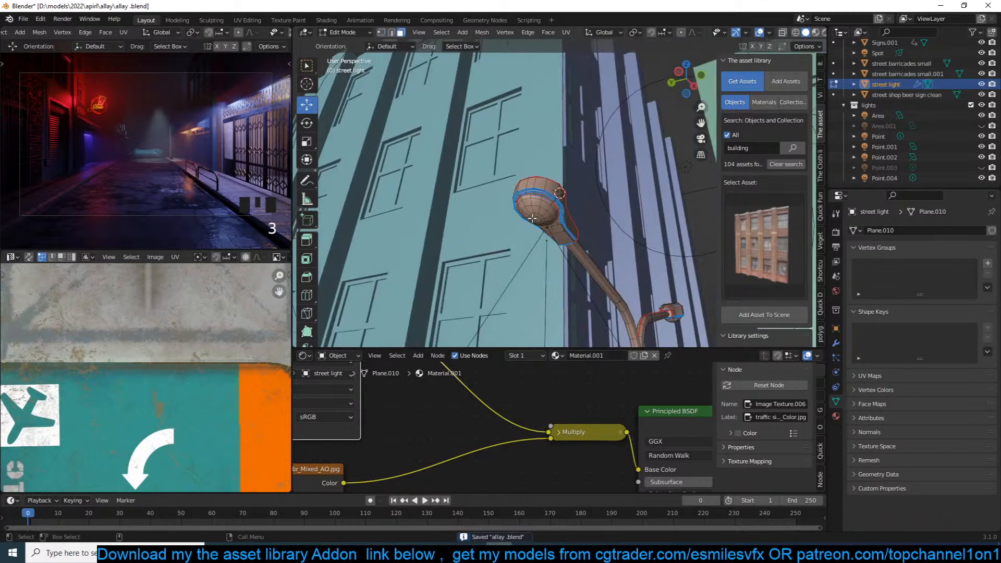
{"action": "left_click", "coordinate": [534, 219]}
{"action": "scroll", "coordinate": [246, 364], "scroll_direction": "down", "scroll_amount": 14}
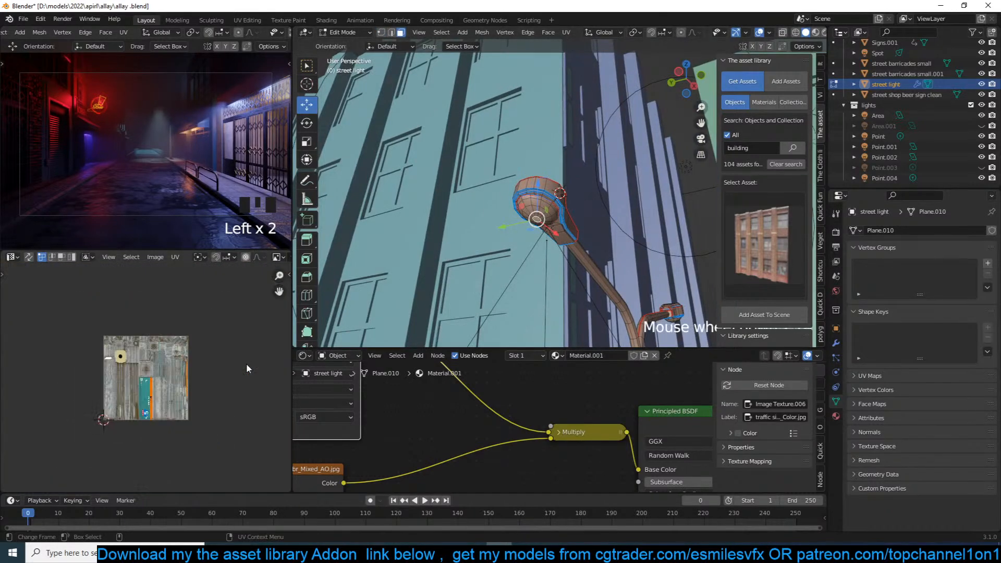
{"action": "scroll", "coordinate": [246, 364], "scroll_direction": "up", "scroll_amount": 5}
{"action": "scroll", "coordinate": [469, 259], "scroll_direction": "up", "scroll_amount": 1}
{"action": "scroll", "coordinate": [469, 259], "scroll_direction": "up", "scroll_amount": 2}
{"action": "key", "text": "ctrl+KP_Add"}
{"action": "key", "text": "ctrl+KP_Add"}
{"action": "key", "text": "ctrl+KP_Add"}
{"action": "key", "text": "ctrl+KP_Add"}
{"action": "key", "text": "ctrl+KP_Add"}
{"action": "key", "text": "ctrl+KP_Add"}
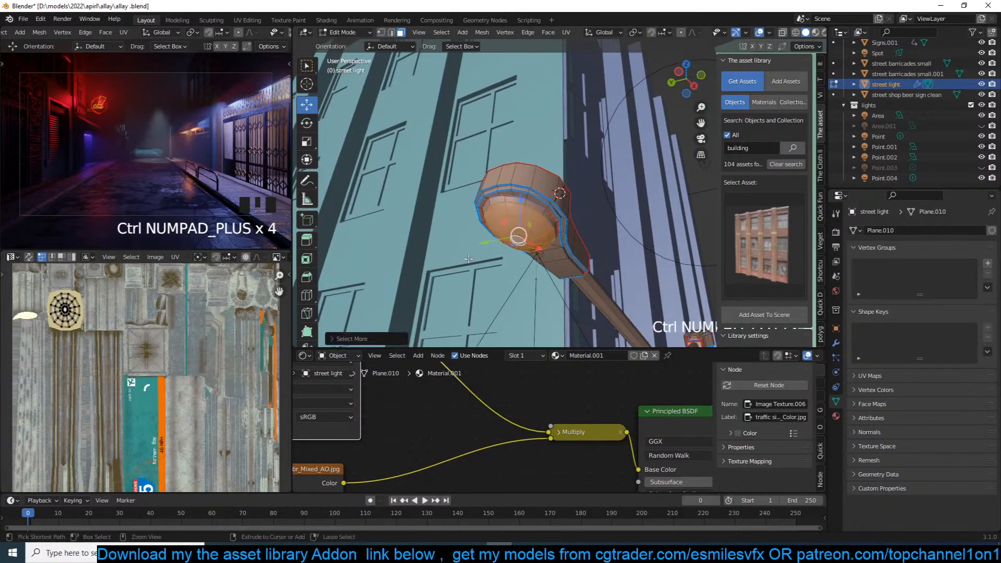
Step: Return to Object Mode and set the emission strength of the street light's material to 10
{"action": "scroll", "coordinate": [507, 401], "scroll_direction": "down", "scroll_amount": 8}
{"action": "middle_click_drag", "start_coordinate": [533, 413], "coordinate": [565, 445]}
{"action": "scroll", "coordinate": [566, 445], "scroll_direction": "up", "scroll_amount": 6}
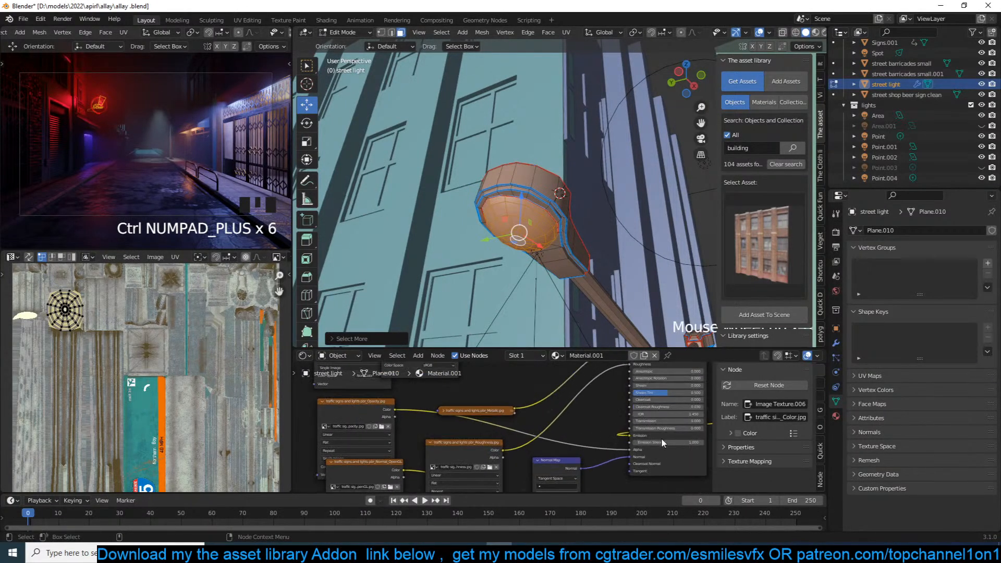
{"action": "key", "text": "Tab"}
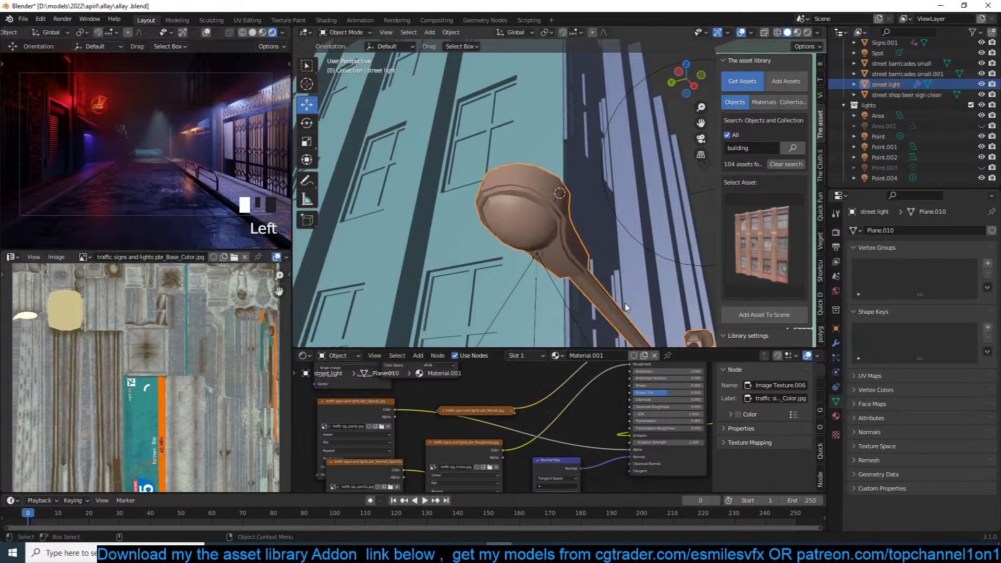
{"action": "left_click", "coordinate": [653, 332]}
{"action": "left_click", "coordinate": [623, 324]}
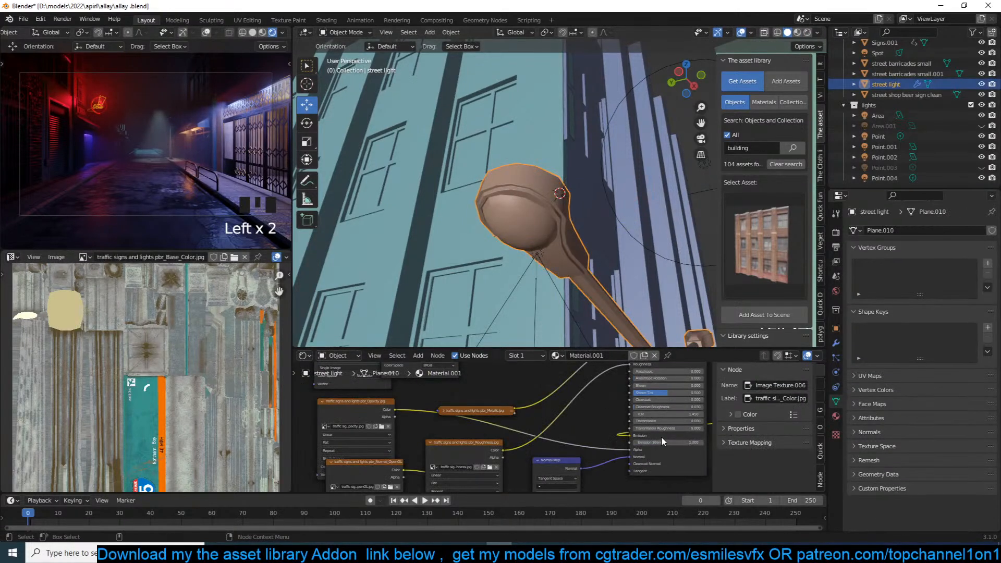
{"action": "left_click", "coordinate": [665, 441]}
{"action": "type", "text": "10"}
{"action": "left_click", "coordinate": [604, 442]}
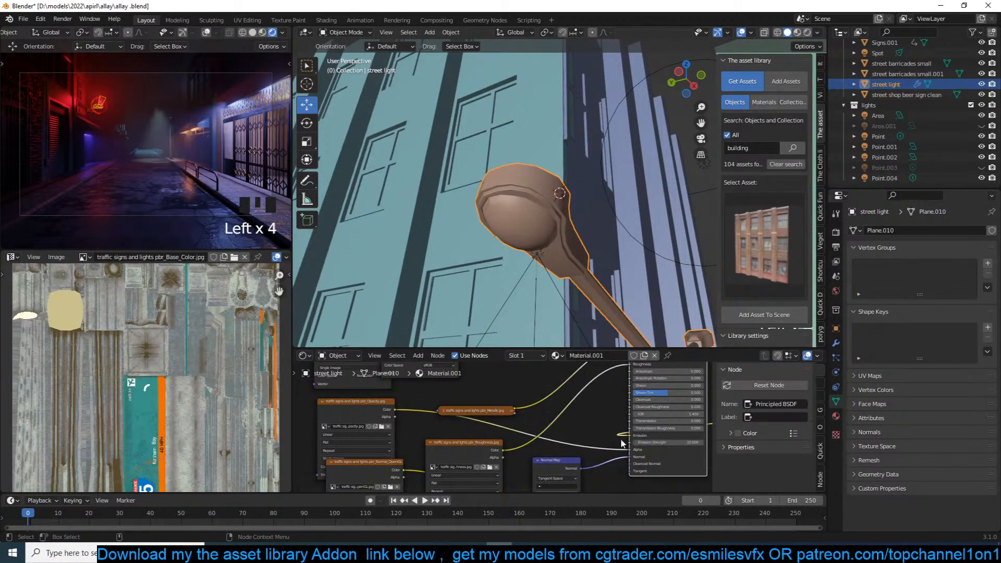
Step: Clear the selection and save the file
{"action": "scroll", "coordinate": [645, 254], "scroll_direction": "down", "scroll_amount": 4}
{"action": "scroll", "coordinate": [643, 248], "scroll_direction": "down", "scroll_amount": 2}
{"action": "middle_click_drag", "start_coordinate": [643, 248], "coordinate": [577, 288]}
{"action": "scroll", "coordinate": [580, 275], "scroll_direction": "down", "scroll_amount": 2}
{"action": "scroll", "coordinate": [578, 289], "scroll_direction": "down", "scroll_amount": 7}
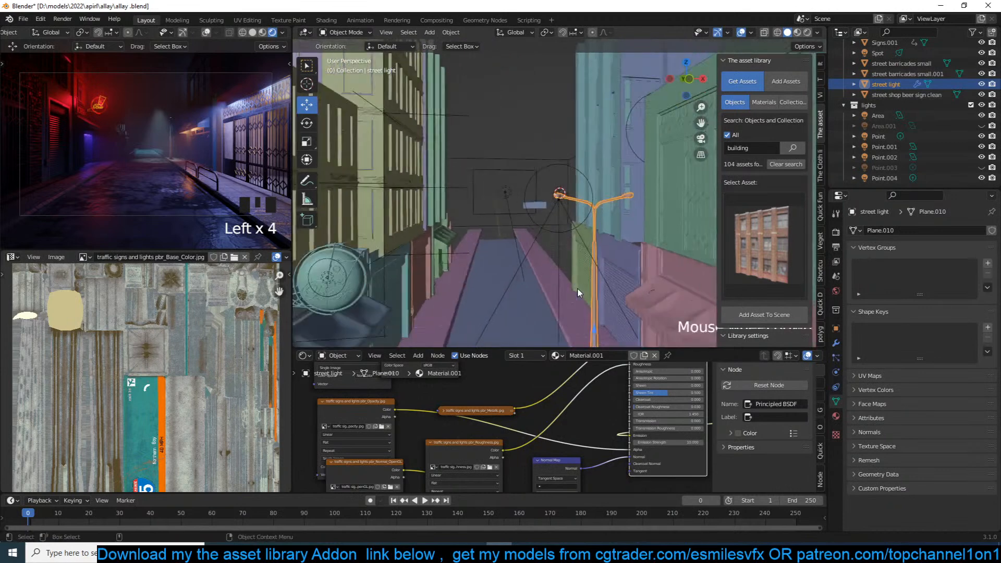
{"action": "key", "text": "alt+a"}
{"action": "key", "text": "ctrl+s"}
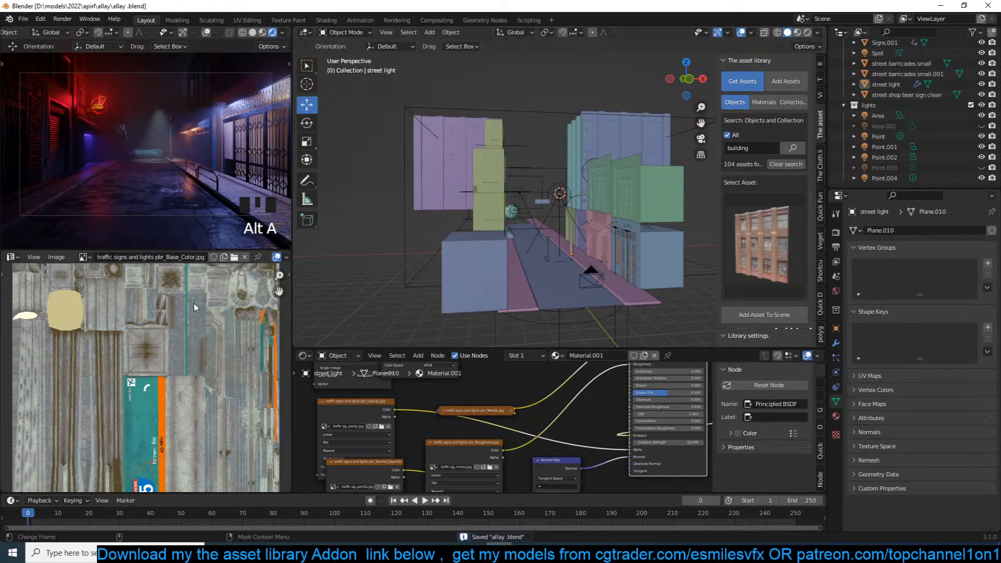
Step: Make a linked duplicate of the rolling shutter shop, rotate it 180° and move it across to the opposite shop row
{"action": "scroll", "coordinate": [483, 218], "scroll_direction": "down", "scroll_amount": 4}
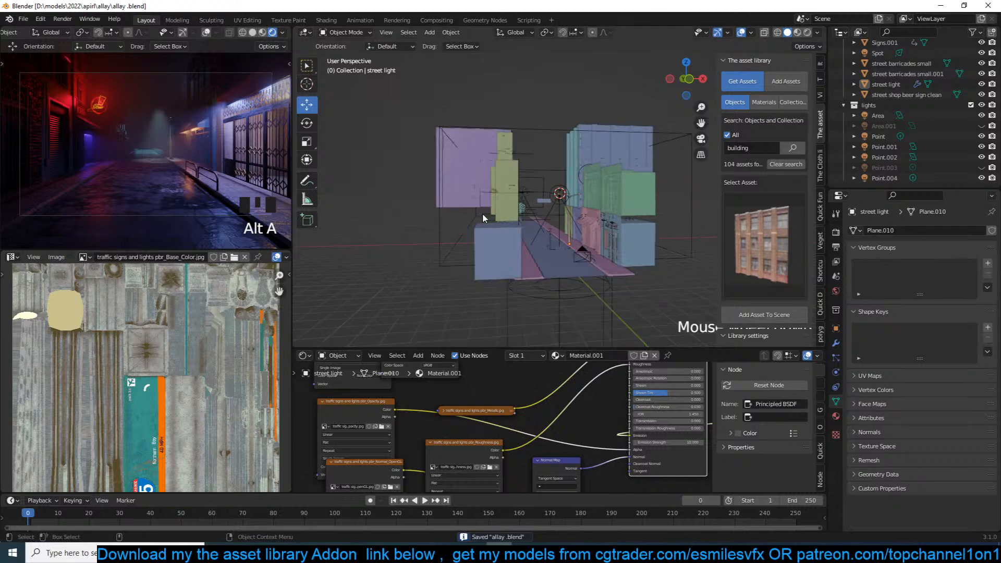
{"action": "middle_click_drag", "start_coordinate": [565, 214], "coordinate": [365, 240]}
{"action": "scroll", "coordinate": [530, 212], "scroll_direction": "up", "scroll_amount": 5}
{"action": "scroll", "coordinate": [521, 212], "scroll_direction": "down", "scroll_amount": 4}
{"action": "left_click", "coordinate": [397, 237]}
{"action": "key", "text": "grave"}
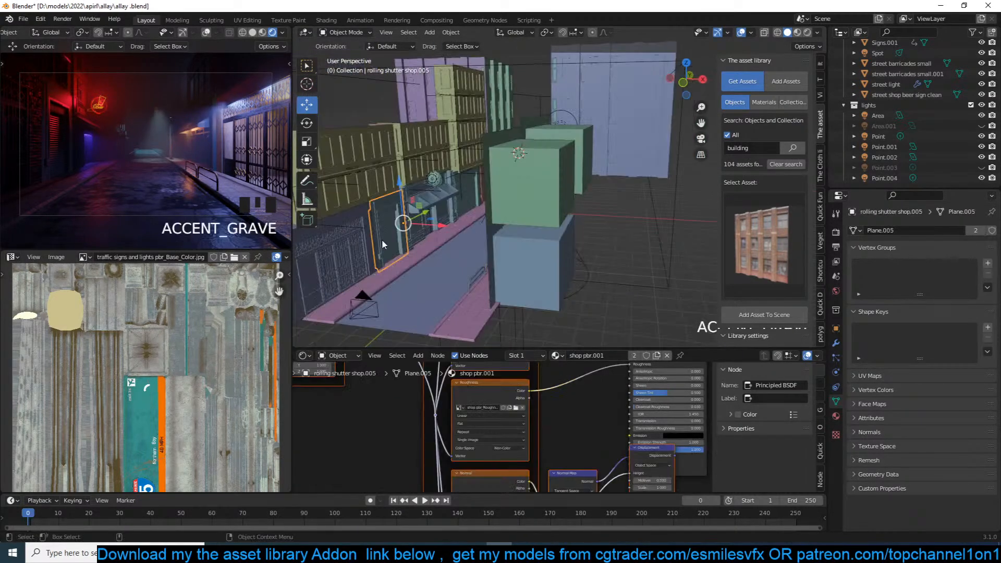
{"action": "key", "text": "alt+d"}
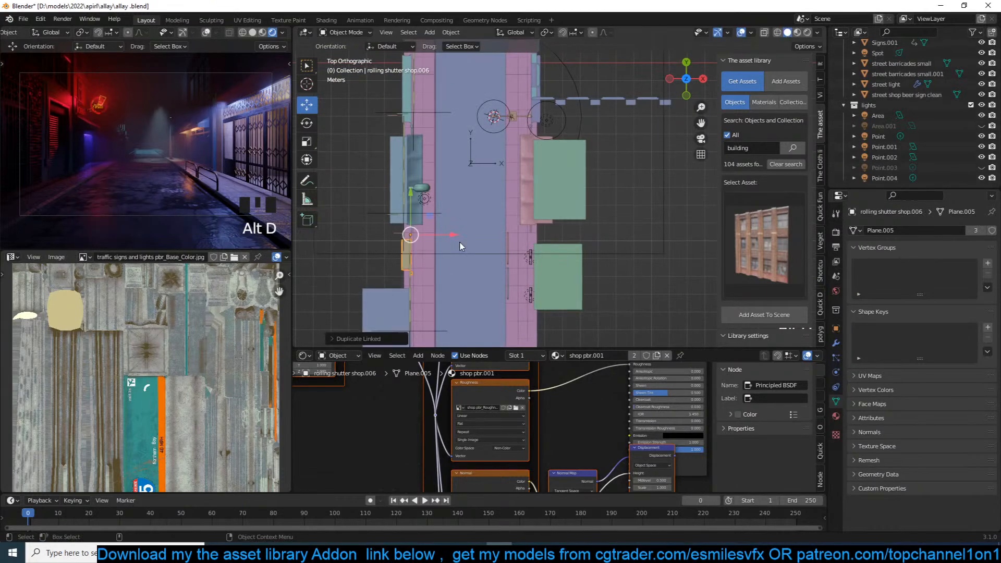
{"action": "type", "text": "r180"}
{"action": "left_click", "coordinate": [472, 240]}
{"action": "key", "text": "g"}
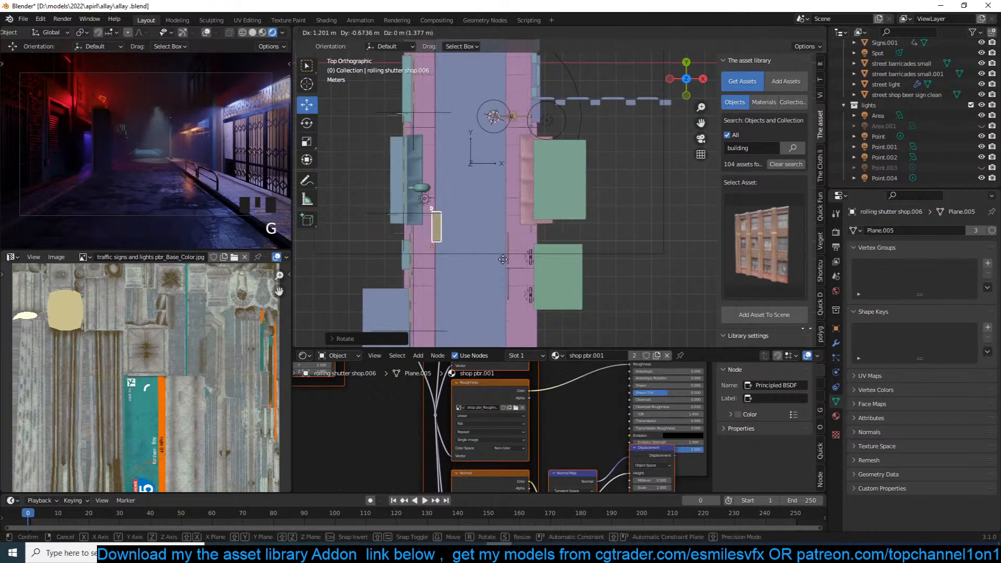
{"action": "left_click", "coordinate": [604, 322]}
Step: Rescale the duplicated rolling shutter and fit it at the near end of the opposite shopfront
{"action": "key", "text": "s"}
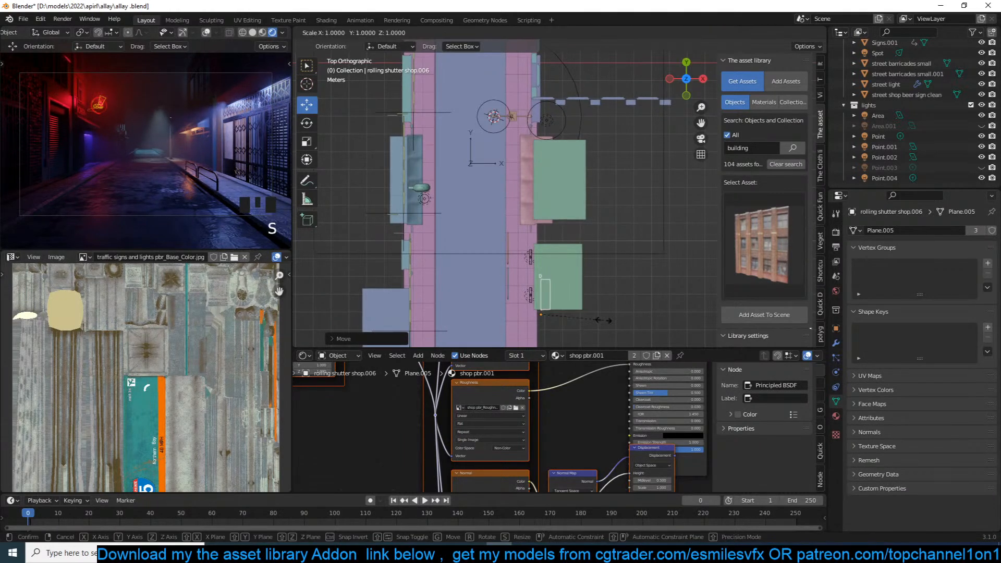
{"action": "key", "text": "s"}
{"action": "key", "text": "y"}
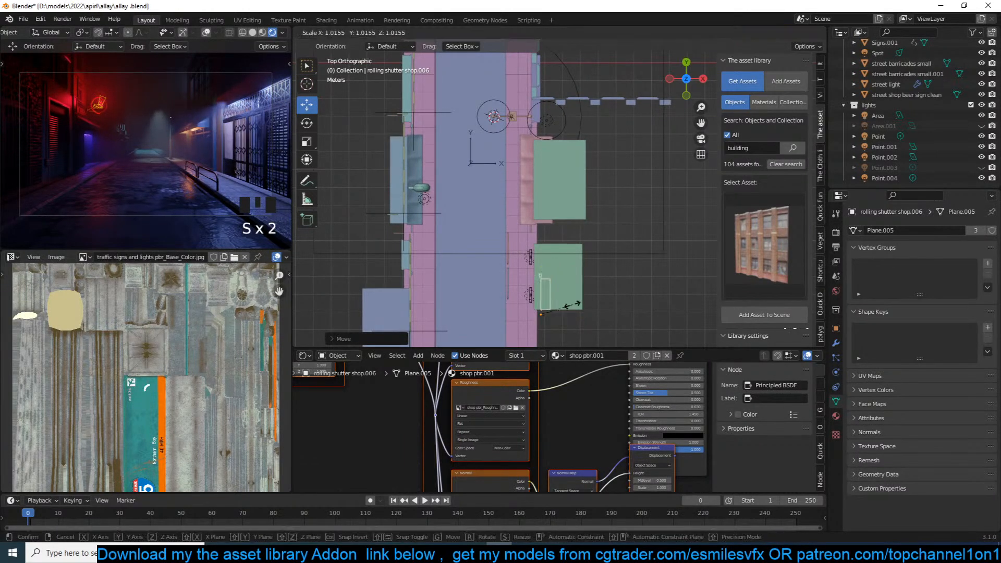
{"action": "left_click", "coordinate": [590, 283]}
{"action": "middle_click_drag", "start_coordinate": [591, 282], "coordinate": [588, 168]}
{"action": "scroll", "coordinate": [631, 206], "scroll_direction": "up", "scroll_amount": 4}
{"action": "key", "text": "b"}
{"action": "left_click_drag", "start_coordinate": [575, 173], "coordinate": [585, 177]}
{"action": "left_click", "coordinate": [575, 177]}
{"action": "left_click", "coordinate": [574, 178]}
{"action": "key", "text": "z"}
{"action": "left_click", "coordinate": [472, 182]}
Step: Delete the point light beside the gated shop on the opposite side of the street
{"action": "mouse_move", "coordinate": [559, 161]}
{"action": "middle_mouse_down"}
{"action": "mouse_move", "coordinate": [507, 171]}
{"action": "mouse_move", "coordinate": [525, 163]}
{"action": "middle_mouse_up"}
{"action": "left_click", "coordinate": [491, 162]}
{"action": "key", "text": "grave"}
{"action": "key", "text": "x"}
{"action": "left_click", "coordinate": [499, 160]}
{"action": "key", "text": "z"}
{"action": "left_click", "coordinate": [616, 145]}
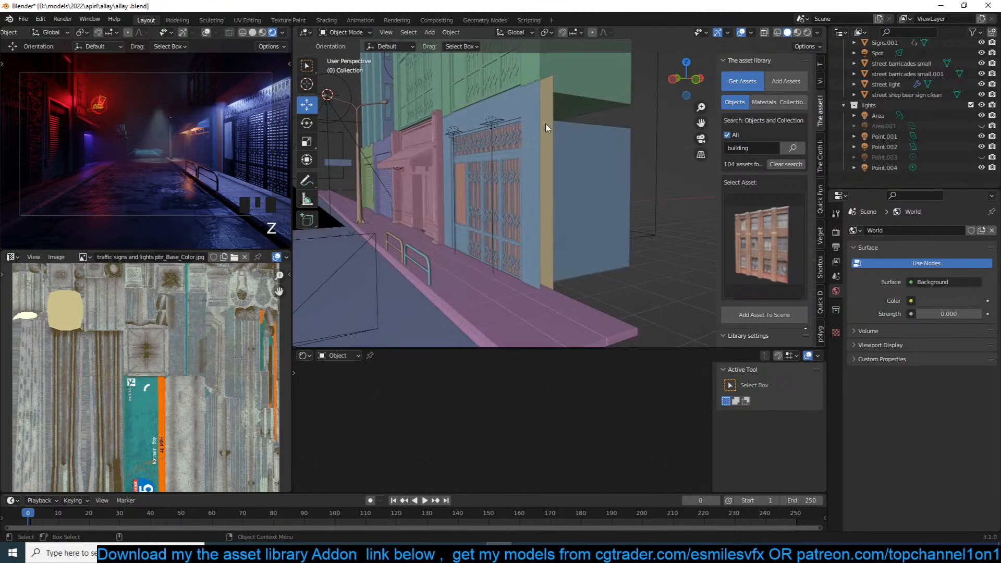
Step: Set the two blue area lights above the gated shop to 10 W for Point.001 and, after trying 10 W, 20 W for Point.002
{"action": "left_click", "coordinate": [493, 123]}
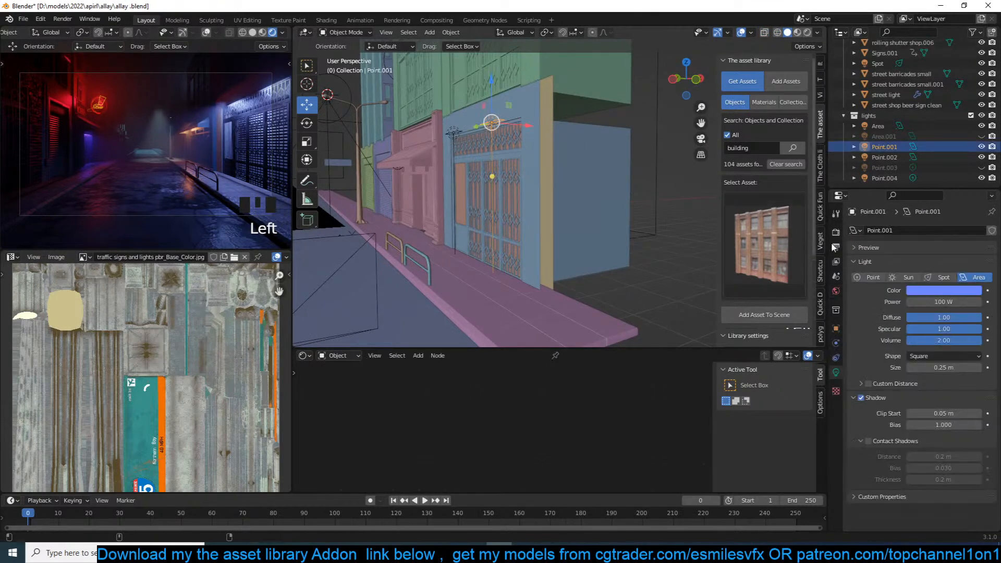
{"action": "left_click", "coordinate": [887, 312]}
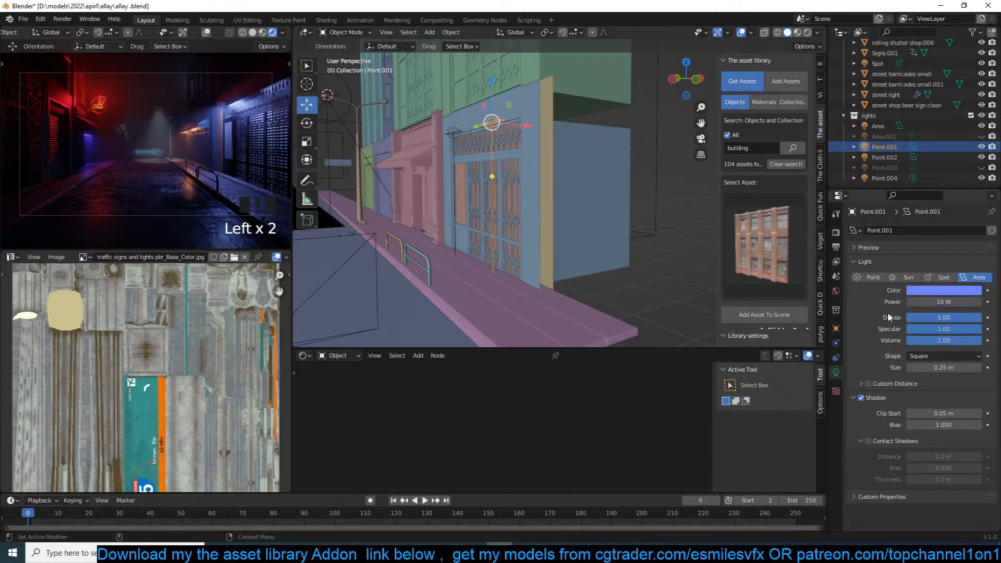
{"action": "left_click", "coordinate": [451, 137]}
{"action": "double_click", "coordinate": [934, 302]}
{"action": "type", "text": "10"}
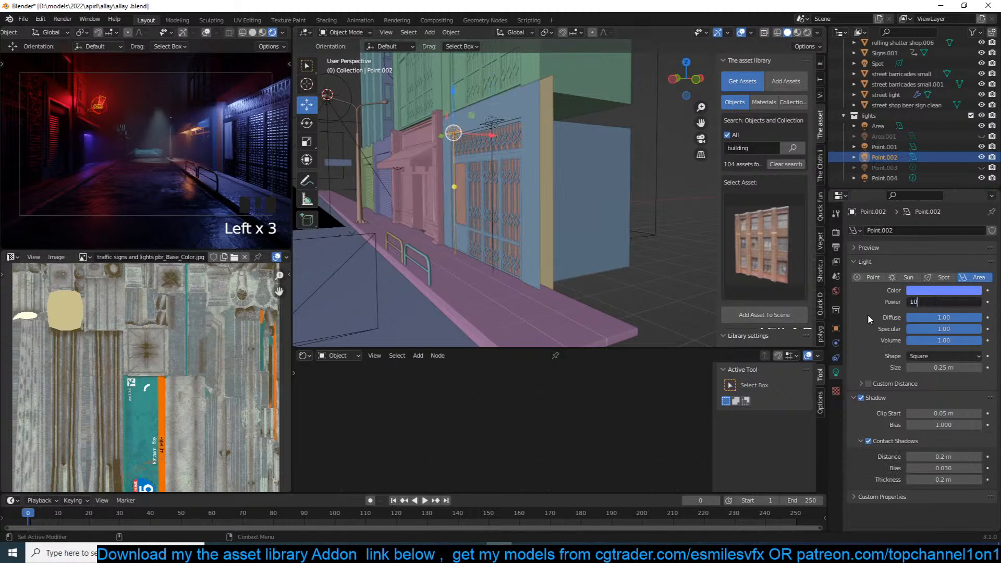
{"action": "left_click", "coordinate": [869, 313]}
{"action": "double_click", "coordinate": [941, 302]}
{"action": "type", "text": "20"}
{"action": "left_click", "coordinate": [900, 311]}
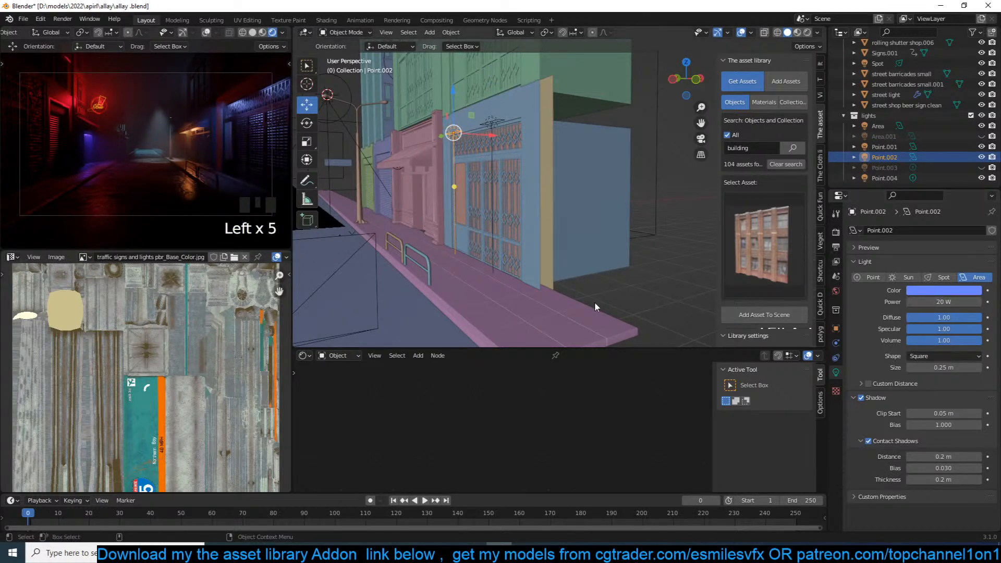
Step: Save the file and clear the selection
{"action": "left_click", "coordinate": [649, 284]}
{"action": "key", "text": "ctrl+s"}
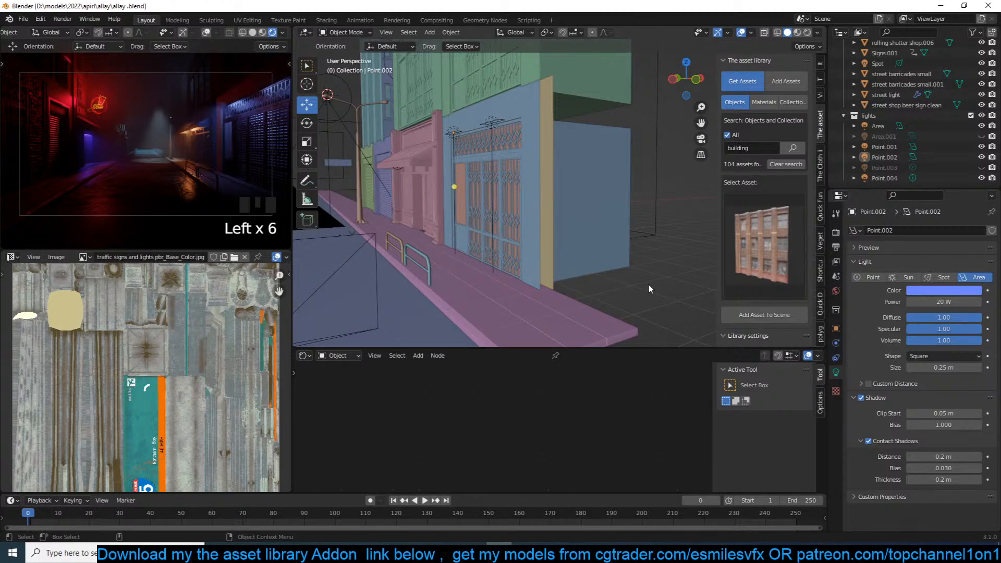
{"action": "scroll", "coordinate": [649, 283], "scroll_direction": "up", "scroll_amount": 4}
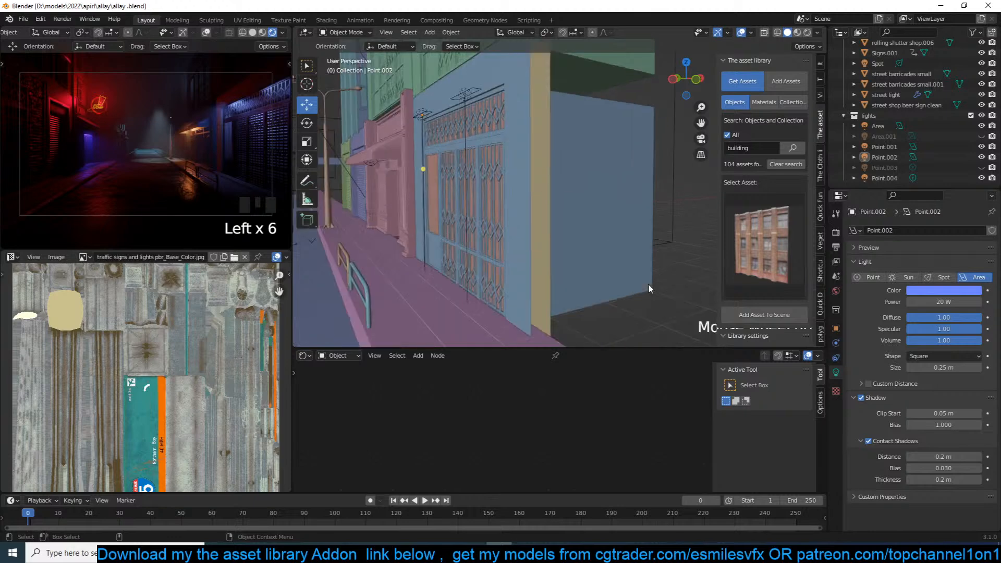
{"action": "left_click", "coordinate": [637, 280]}
{"action": "key", "text": "ctrl+s"}
{"action": "key", "text": "alt+a"}
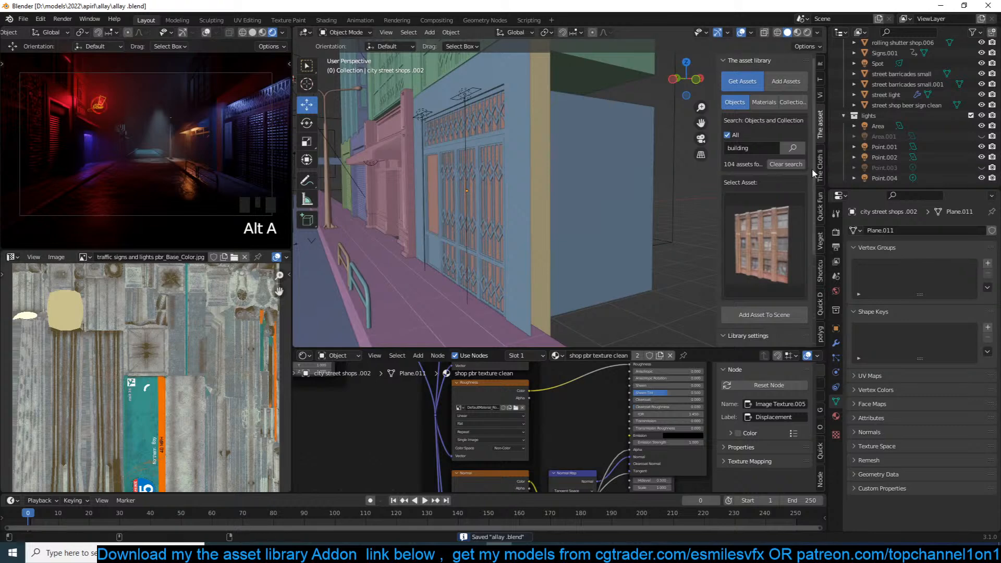
Step: Search the asset library for "cat", choose the cat model, place the 3D cursor on the road and add the asset there
{"action": "left_click", "coordinate": [761, 146]}
{"action": "type", "text": "cat"}
{"action": "key", "text": "Return"}
{"action": "left_click", "coordinate": [752, 205]}
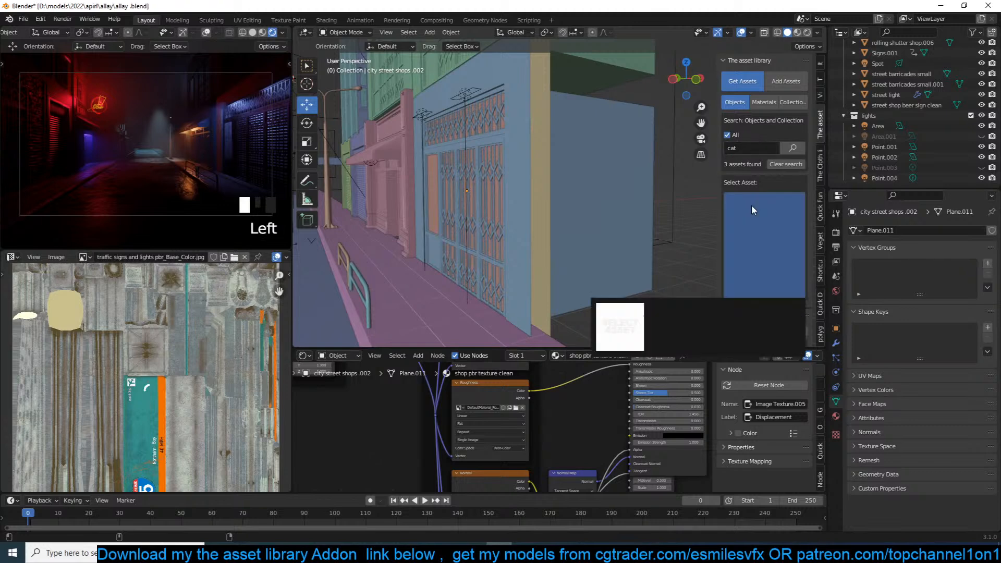
{"action": "left_click", "coordinate": [683, 310]}
{"action": "middle_click_drag", "start_coordinate": [503, 290], "coordinate": [558, 268], "text": "shift"}
{"action": "left_click", "coordinate": [761, 315]}
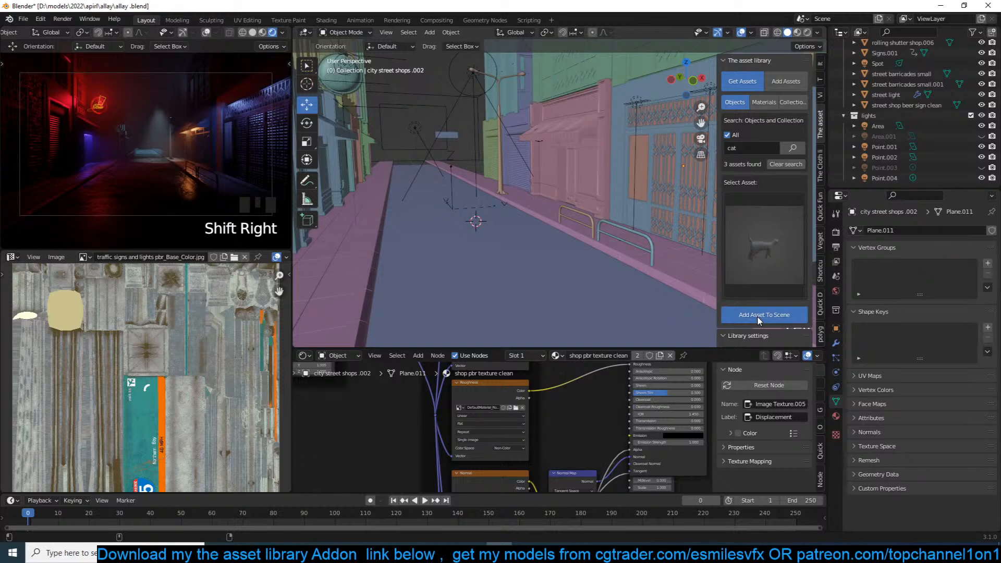
Step: Briefly hide the cyan area light at the street's far end, restore it, scale it about 2.8 times and raise it about 1.4 m
{"action": "double_click", "coordinate": [416, 129]}
{"action": "key", "text": "h"}
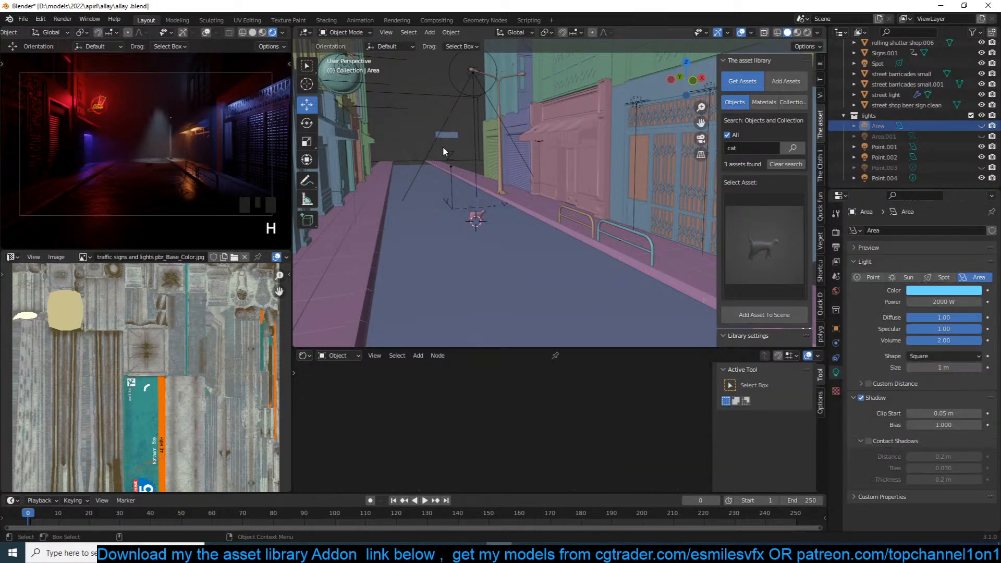
{"action": "key", "text": "ctrl+z"}
{"action": "key", "text": "s"}
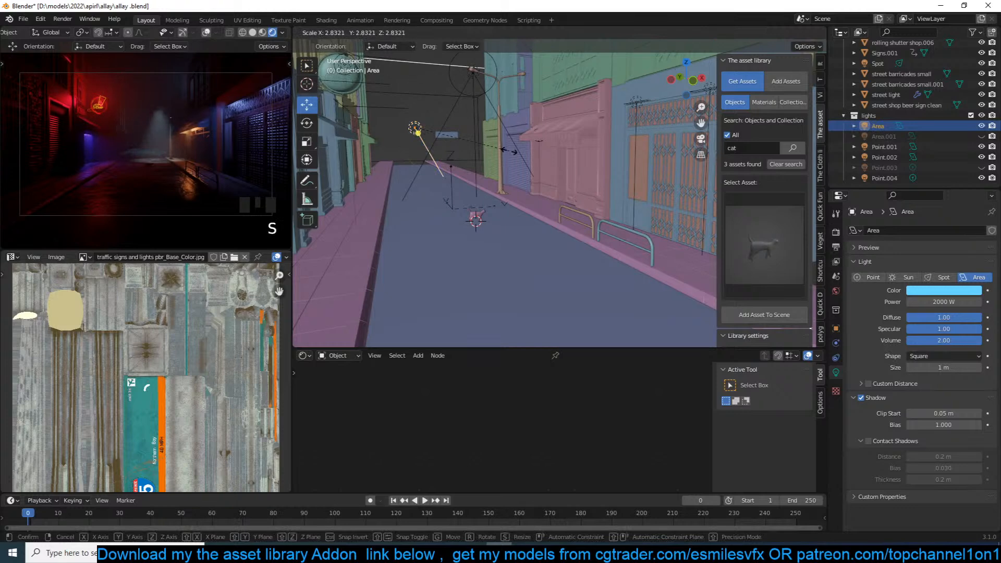
{"action": "left_click", "coordinate": [509, 152]}
{"action": "key", "text": "g"}
{"action": "key", "text": "z"}
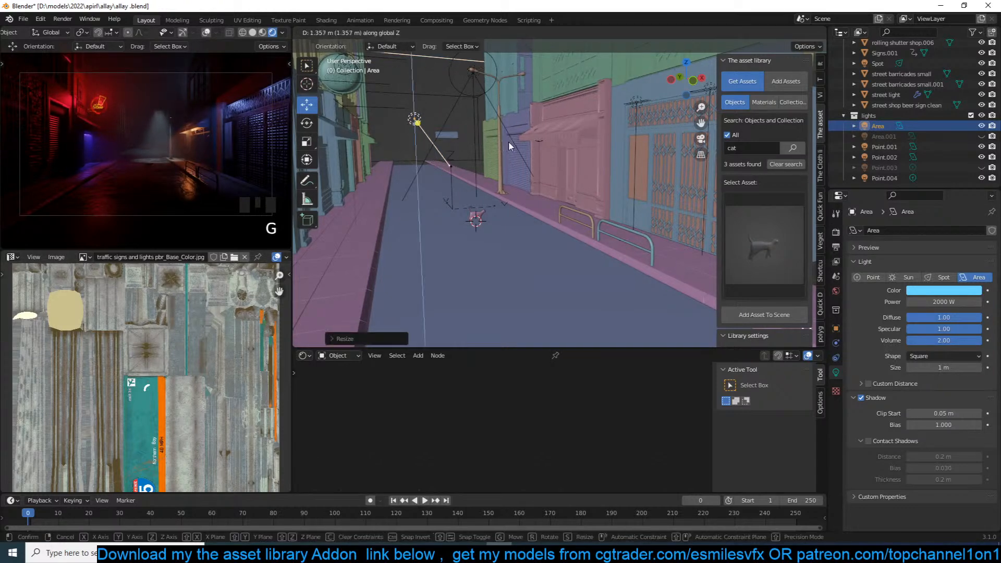
{"action": "left_click", "coordinate": [509, 141]}
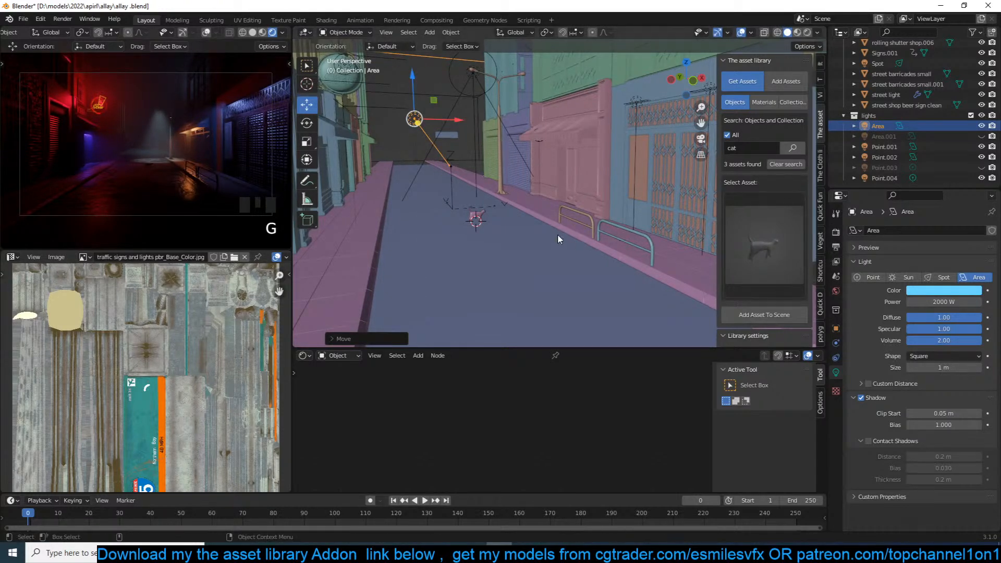
{"action": "key", "text": "alt+a"}
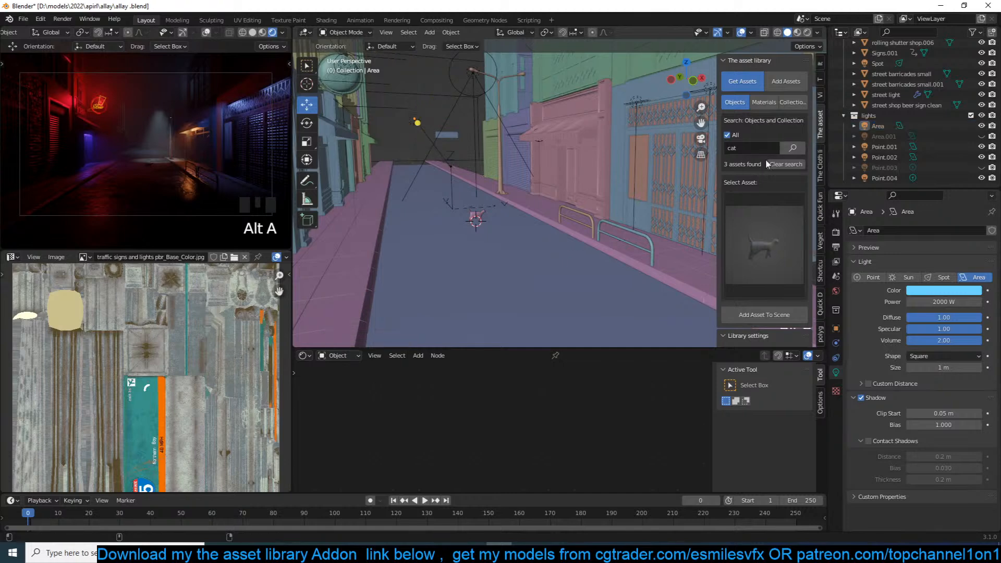
Step: Move the cat about 2.8 m farther down the road along the Y axis and deselect it
{"action": "left_click", "coordinate": [479, 221]}
{"action": "key", "text": "g"}
{"action": "key", "text": "y"}
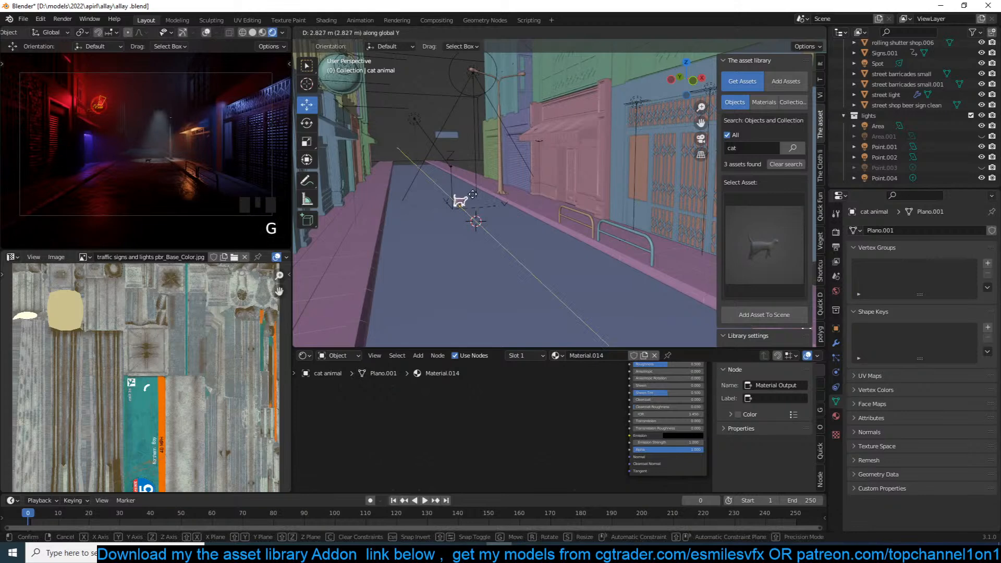
{"action": "left_click", "coordinate": [472, 194]}
{"action": "key", "text": "alt+a"}
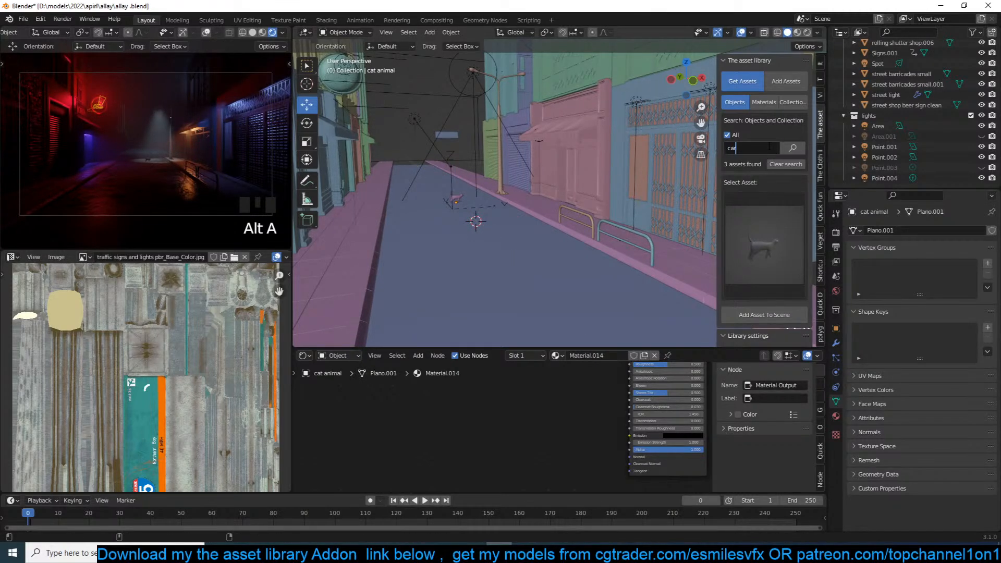
Step: Search the asset library for "car", choose an orange sports car and add it at the 3D cursor placed on the road
{"action": "left_click", "coordinate": [791, 149]}
{"action": "left_click", "coordinate": [791, 149]}
{"action": "left_click", "coordinate": [772, 216]}
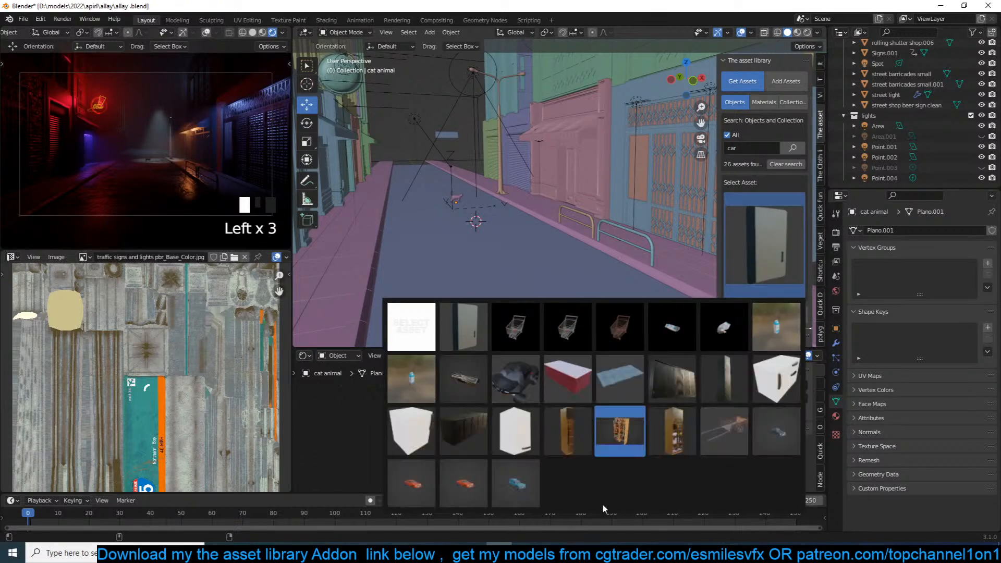
{"action": "left_click", "coordinate": [412, 483]}
{"action": "right_click", "coordinate": [534, 263], "text": "shift"}
{"action": "left_click", "coordinate": [764, 314]}
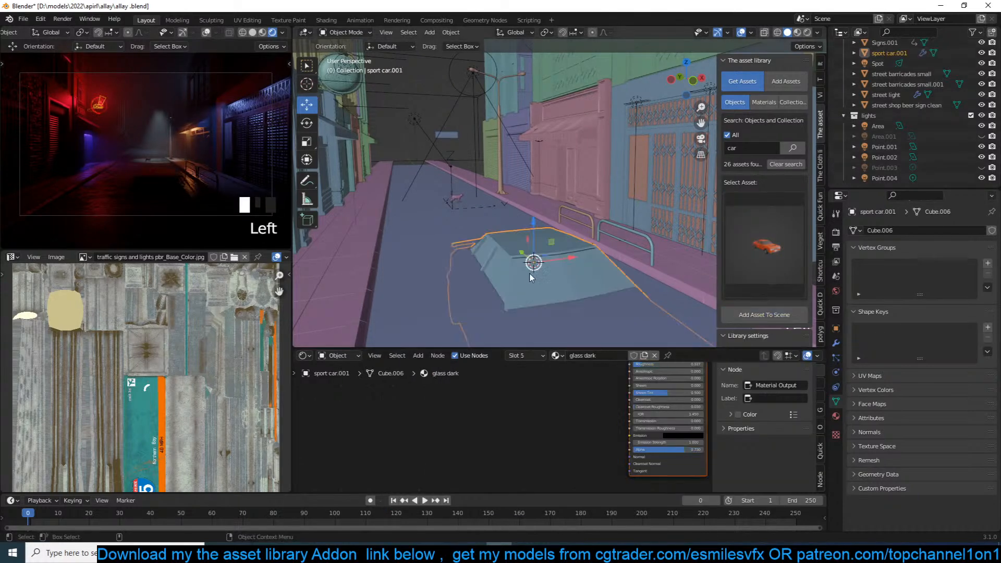
Step: Raise the sports car out of the ground, scale it down and lower it onto the road surface
{"action": "key", "text": "g"}
{"action": "key", "text": "z"}
{"action": "left_click", "coordinate": [616, 201]}
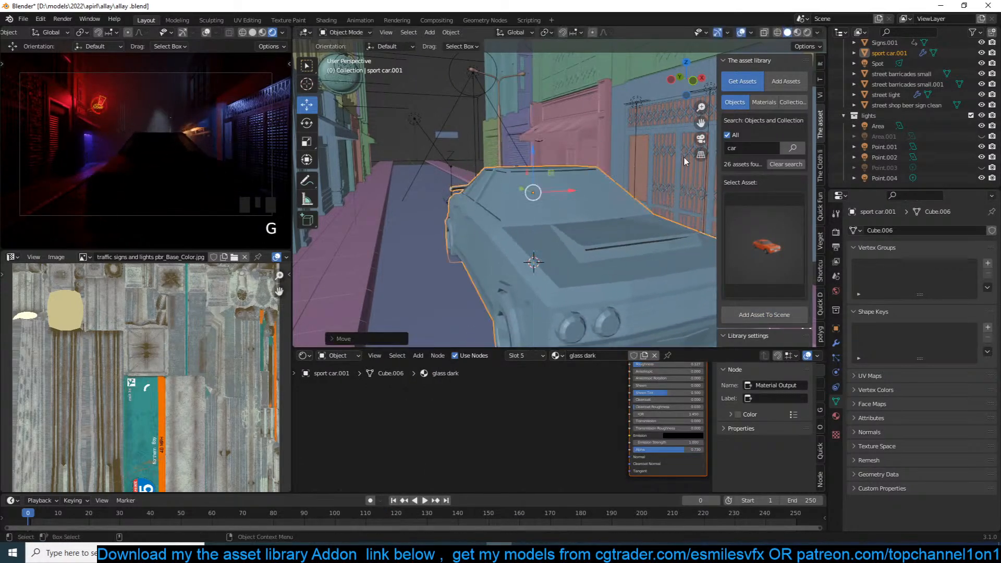
{"action": "key", "text": "s"}
{"action": "left_click", "coordinate": [626, 195]}
{"action": "key", "text": "g"}
{"action": "key", "text": "z"}
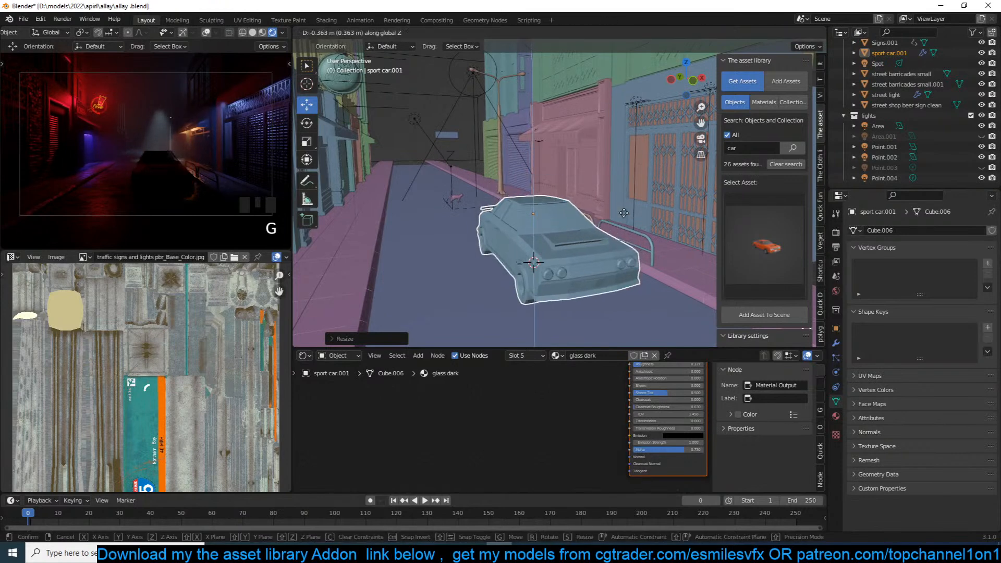
{"action": "left_click", "coordinate": [630, 232]}
Step: Move the sports car along the Y axis to the far end of the street
{"action": "key", "text": "g"}
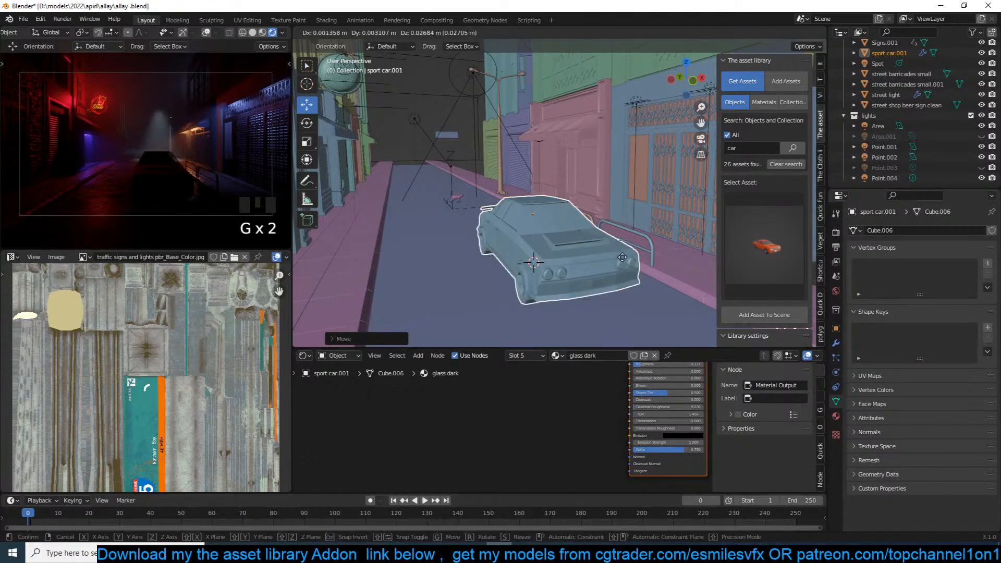
{"action": "key", "text": "y"}
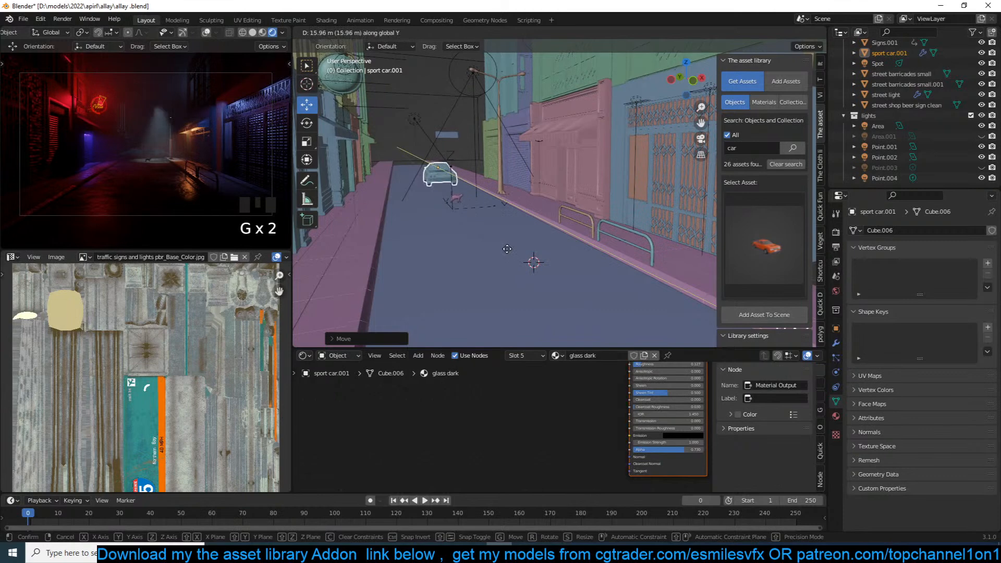
{"action": "left_click", "coordinate": [486, 241]}
Step: Enlarge the cyan area light standing behind the far end of the street
{"action": "middle_click_drag", "start_coordinate": [488, 239], "coordinate": [647, 260]}
{"action": "scroll", "coordinate": [416, 252], "scroll_direction": "down", "scroll_amount": 6}
{"action": "scroll", "coordinate": [507, 256], "scroll_direction": "down", "scroll_amount": 2}
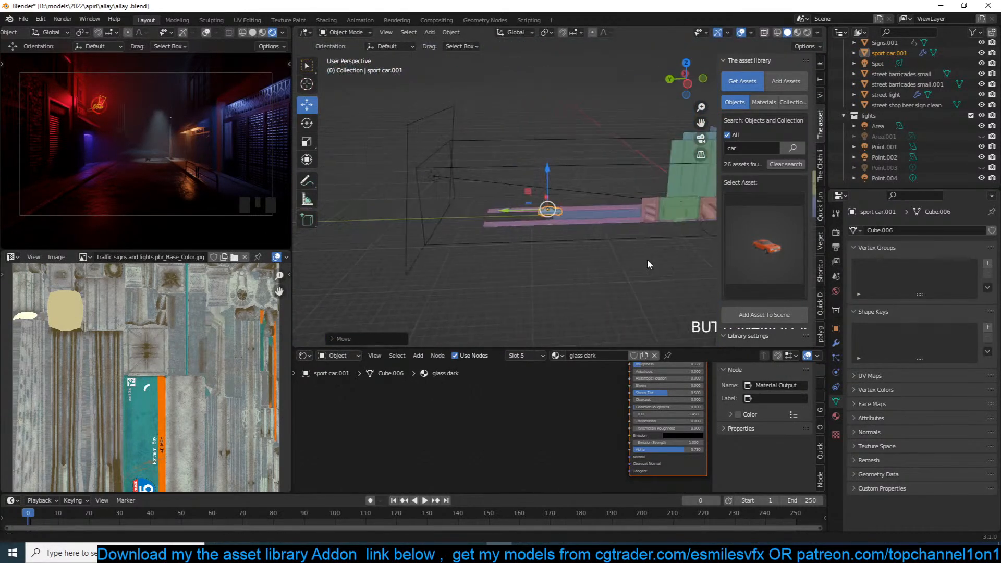
{"action": "middle_click_drag", "start_coordinate": [538, 227], "coordinate": [554, 207]}
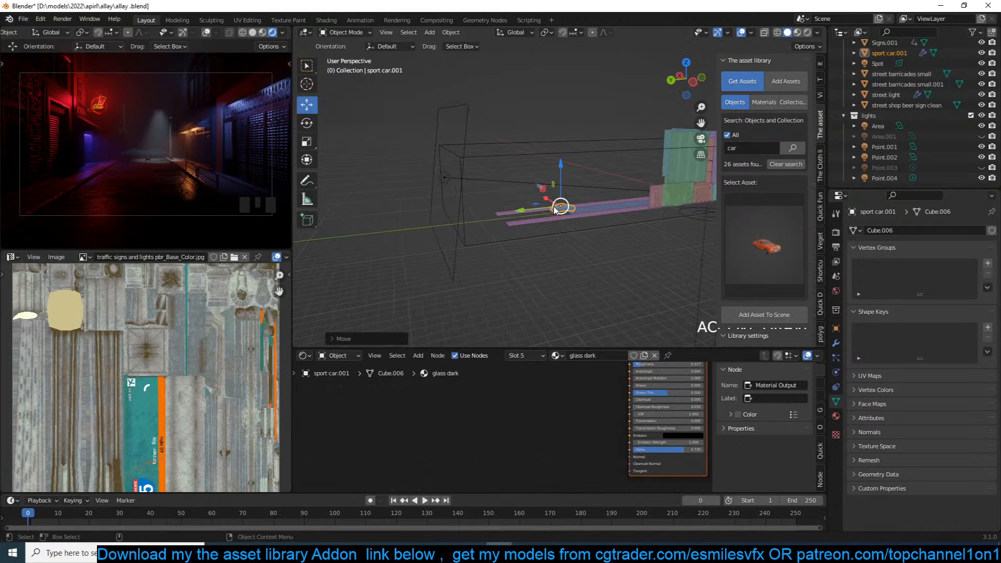
{"action": "left_click", "coordinate": [488, 178]}
{"action": "key", "text": "s"}
{"action": "left_click", "coordinate": [541, 156]}
Step: Try the cyan area light's power at 10000 W, settle on 5000 W, and save the file
{"action": "double_click", "coordinate": [944, 302]}
{"action": "type", "text": "10000"}
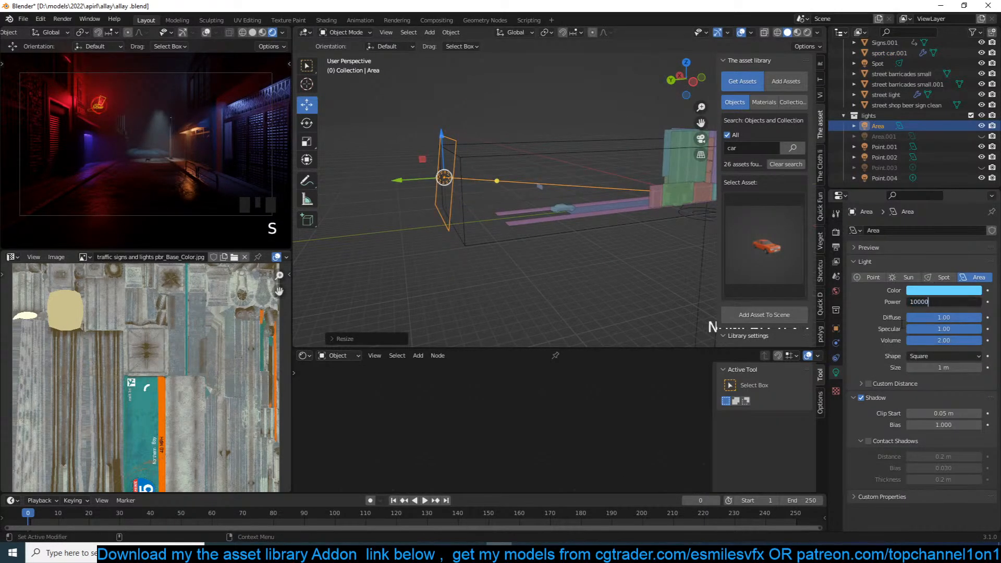
{"action": "key", "text": "Return"}
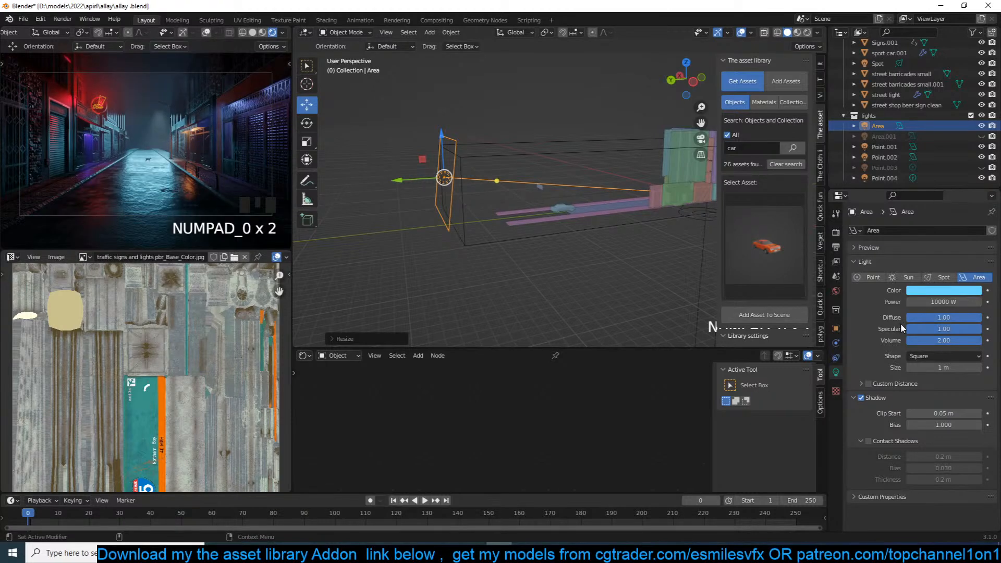
{"action": "left_click", "coordinate": [944, 302]}
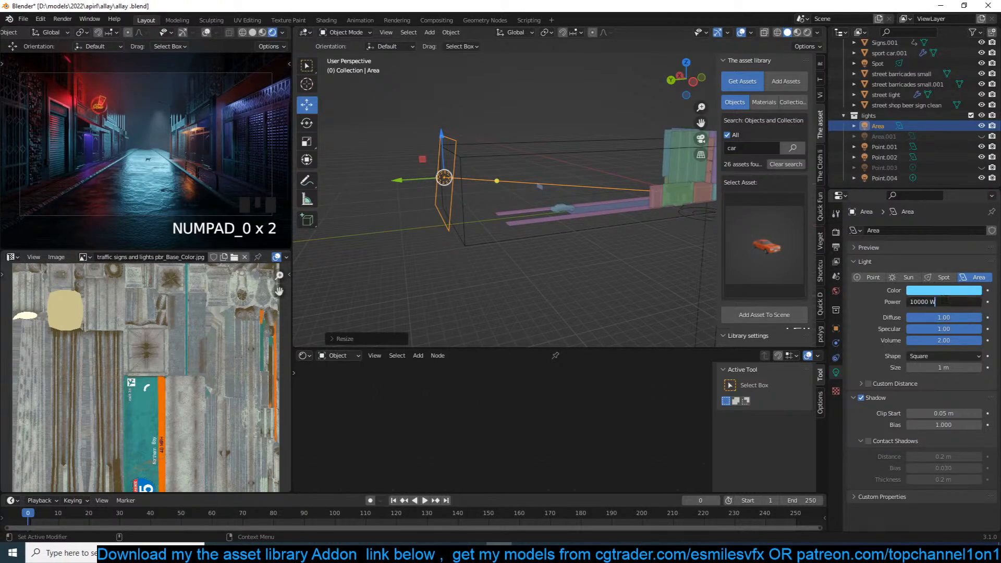
{"action": "left_click", "coordinate": [900, 324]}
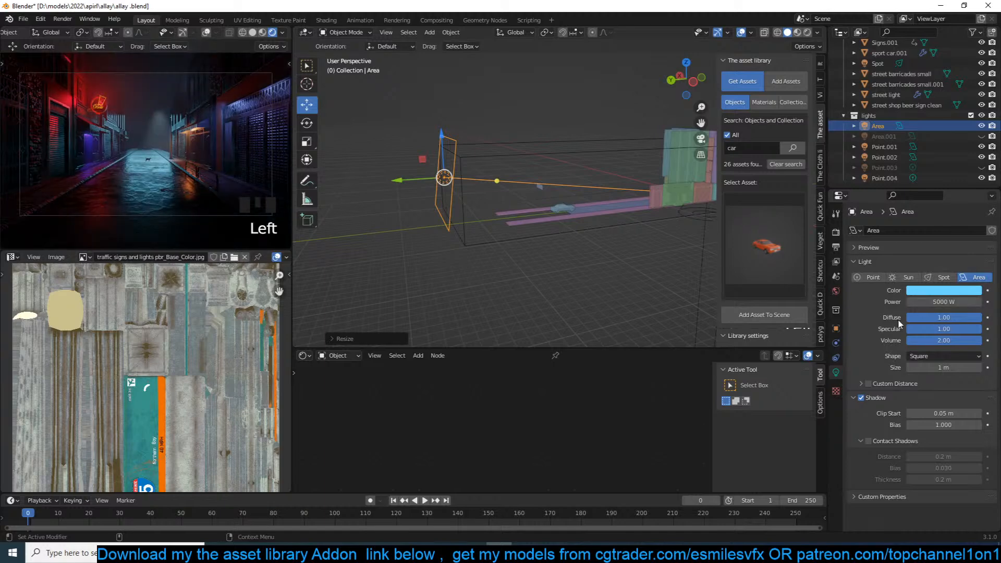
{"action": "left_click", "coordinate": [524, 253]}
{"action": "key", "text": "ctrl+s"}
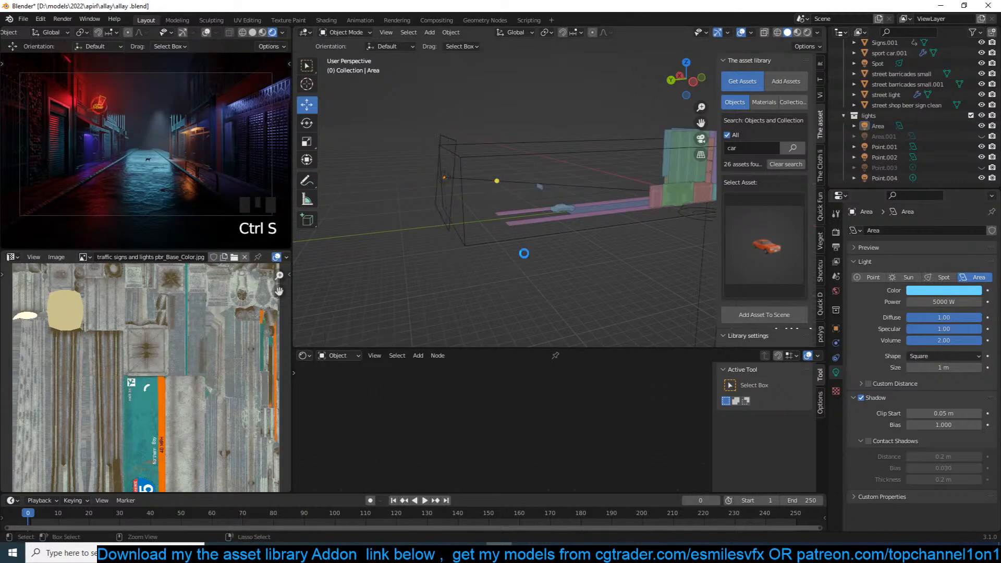
Step: Reposition the cyan area light by about 4.5 m and raise it along the Z axis above the fog volume
{"action": "middle_click_drag", "start_coordinate": [579, 236], "coordinate": [552, 277]}
{"action": "scroll", "coordinate": [552, 276], "scroll_direction": "up", "scroll_amount": 4}
{"action": "left_click", "coordinate": [471, 231]}
{"action": "key", "text": "g"}
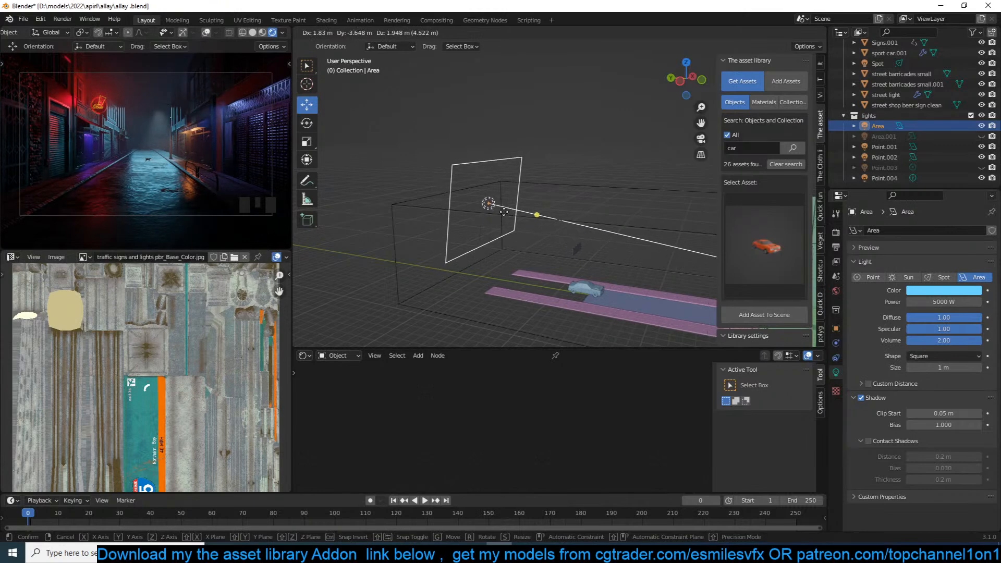
{"action": "left_click", "coordinate": [504, 211]}
{"action": "key", "text": "g"}
{"action": "key", "text": "z"}
Step: Stretch the cyan area light along the Z axis to about three times its height and deselect it
{"action": "key", "text": "s"}
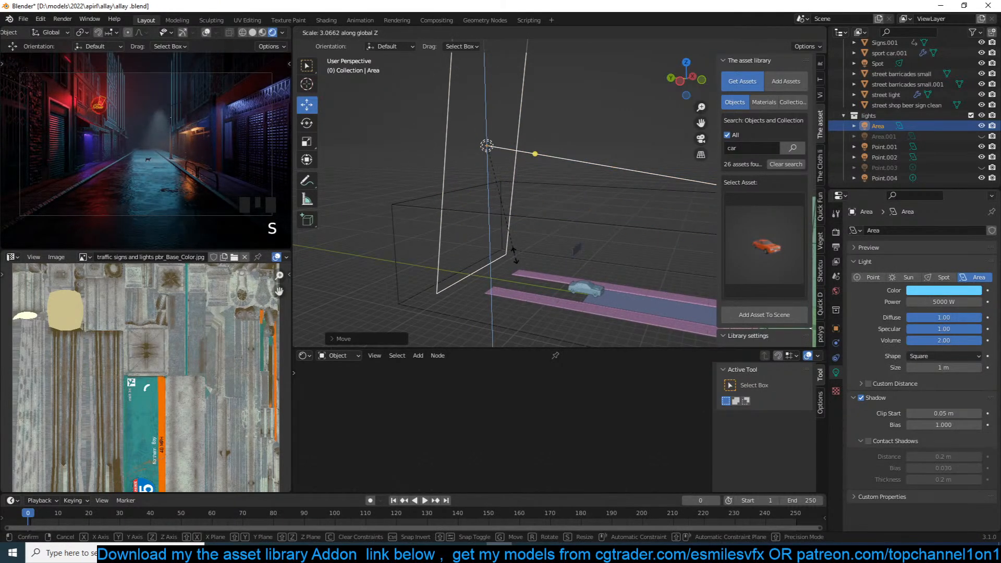
{"action": "left_click", "coordinate": [515, 258]}
{"action": "key", "text": "alt+a"}
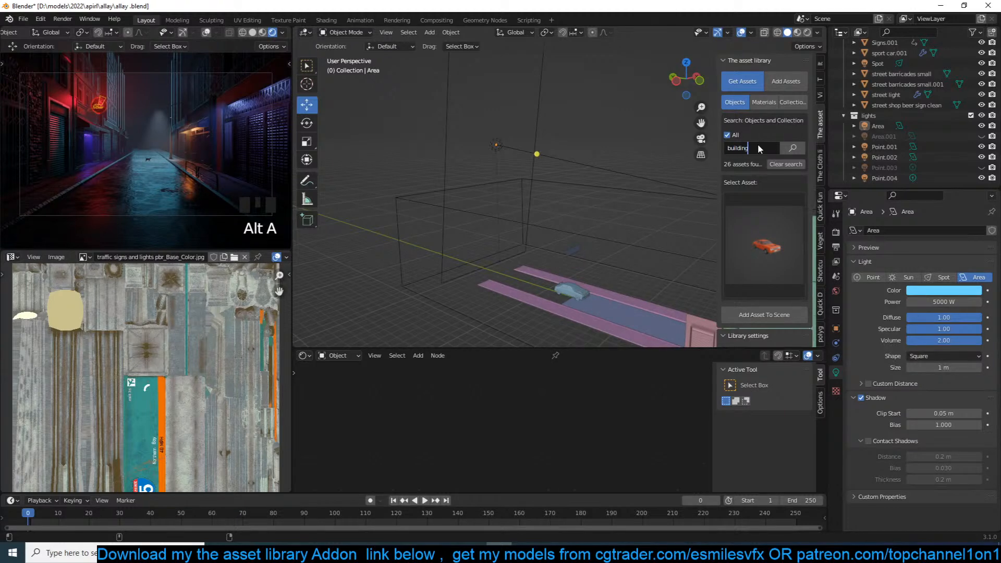
Step: Search the asset library for "building", choose a square high-rise tower and place the 3D cursor near the street's far end
{"action": "key", "text": "Return"}
{"action": "left_click", "coordinate": [744, 215]}
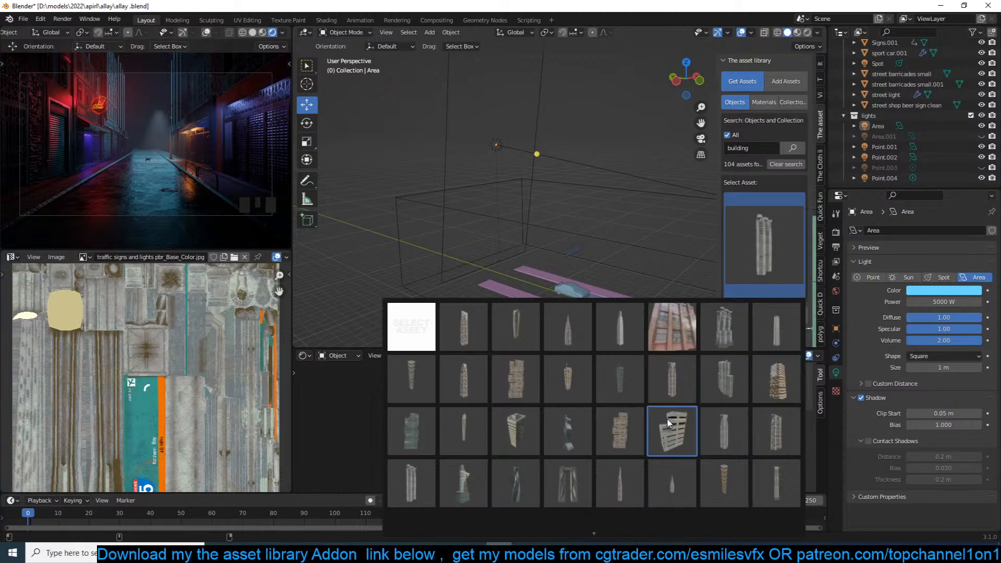
{"action": "left_click", "coordinate": [565, 432]}
{"action": "right_click", "coordinate": [538, 274], "text": "shift"}
{"action": "right_click", "coordinate": [537, 274], "text": "shift"}
Step: Extend the road toward the far end by setting its Array modifier's count to 3
{"action": "left_click", "coordinate": [641, 322]}
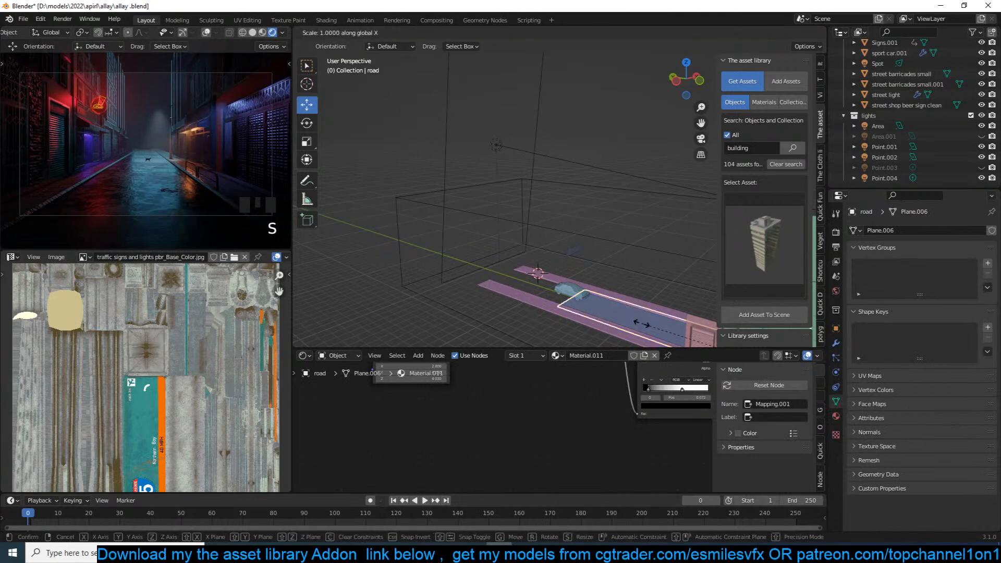
{"action": "left_click", "coordinate": [836, 343]}
{"action": "left_click_drag", "start_coordinate": [964, 274], "coordinate": [965, 275]}
{"action": "left_click", "coordinate": [973, 285]}
{"action": "left_click", "coordinate": [978, 277]}
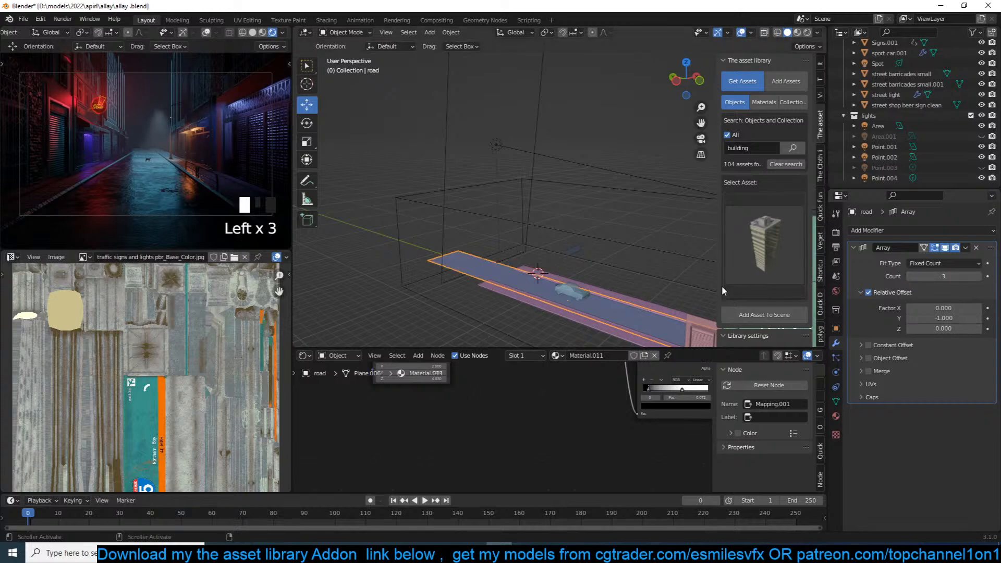
Step: Slightly increase the Add node's value feeding the roughness in the road's material and save the file
{"action": "key", "text": "alt+a"}
{"action": "left_click", "coordinate": [614, 313]}
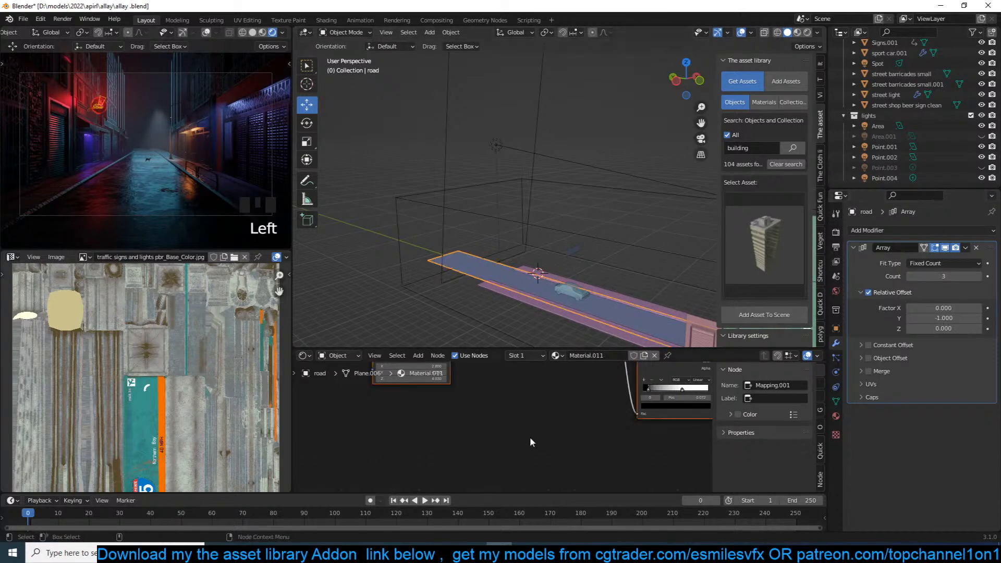
{"action": "key", "text": "KP_Decimal"}
{"action": "scroll", "coordinate": [546, 433], "scroll_direction": "up", "scroll_amount": 3}
{"action": "scroll", "coordinate": [546, 433], "scroll_direction": "up", "scroll_amount": 1}
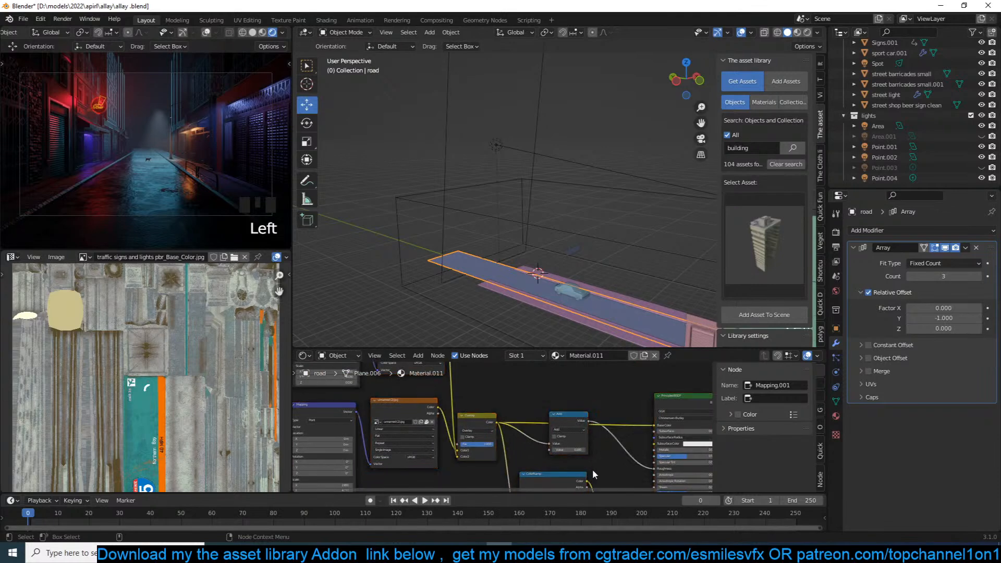
{"action": "left_click_drag", "start_coordinate": [575, 449], "coordinate": [599, 450], "text": "shift"}
{"action": "key", "text": "ctrl+s"}
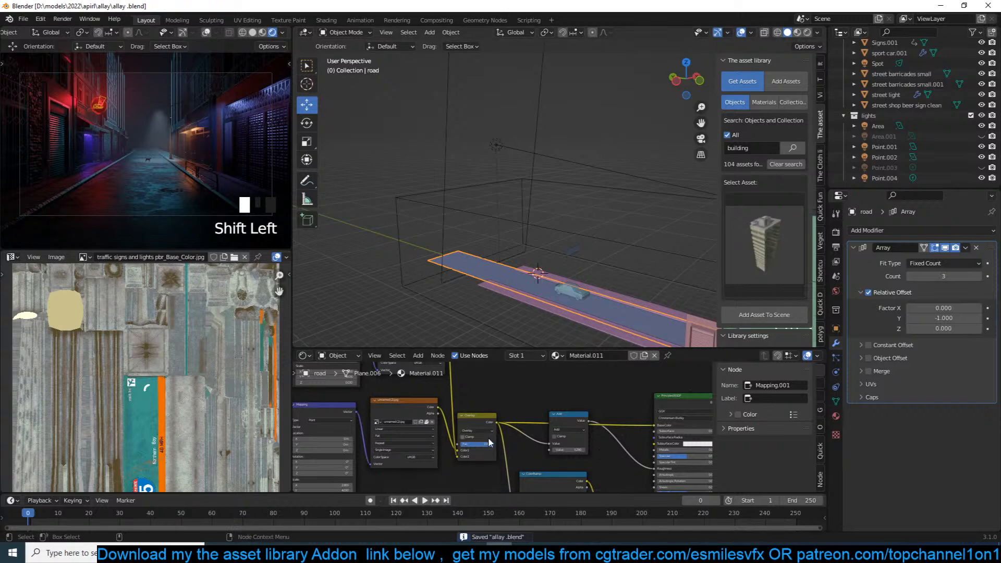
Step: Raise the Overlay mix node's factor to full strength in the road's material, deselect everything and save the file
{"action": "left_click_drag", "start_coordinate": [490, 441], "coordinate": [501, 444]}
{"action": "key", "text": "ctrl+s"}
{"action": "key", "text": "alt+a"}
{"action": "key", "text": "grave"}
{"action": "key", "text": "ctrl+s"}
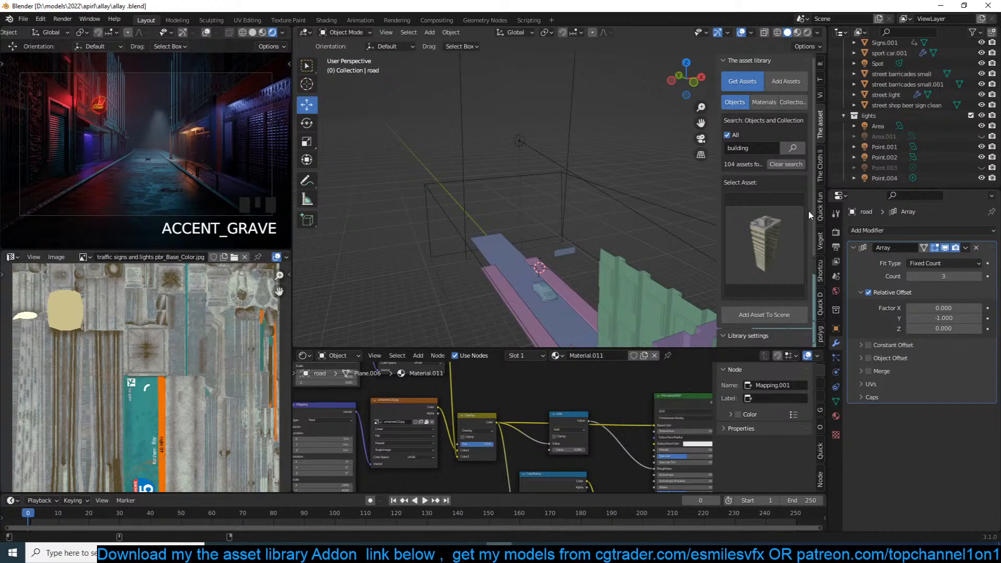
Step: Select the tall cyan area light and set its Volume contribution to 10
{"action": "middle_click_drag", "start_coordinate": [565, 237], "coordinate": [587, 176]}
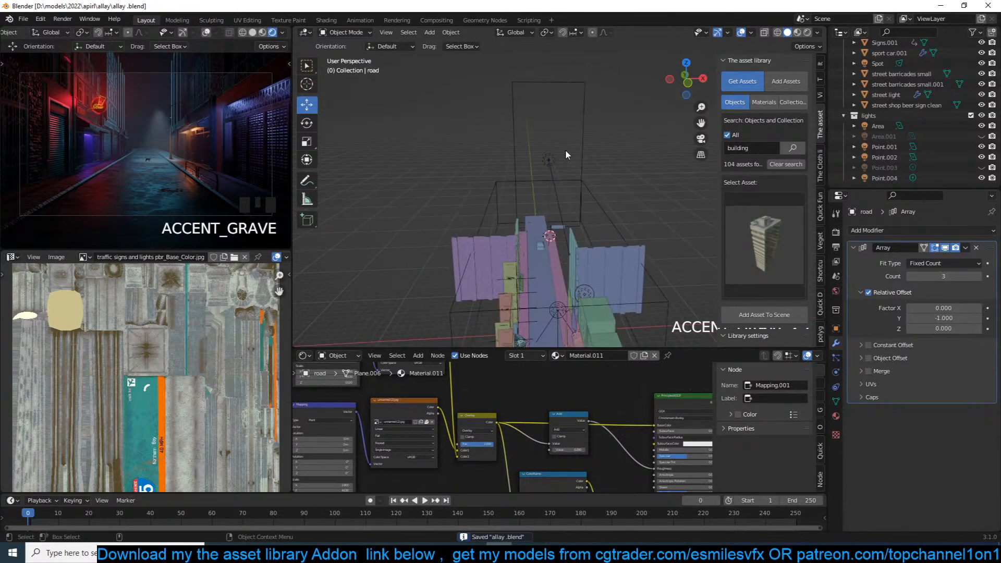
{"action": "double_click", "coordinate": [553, 157]}
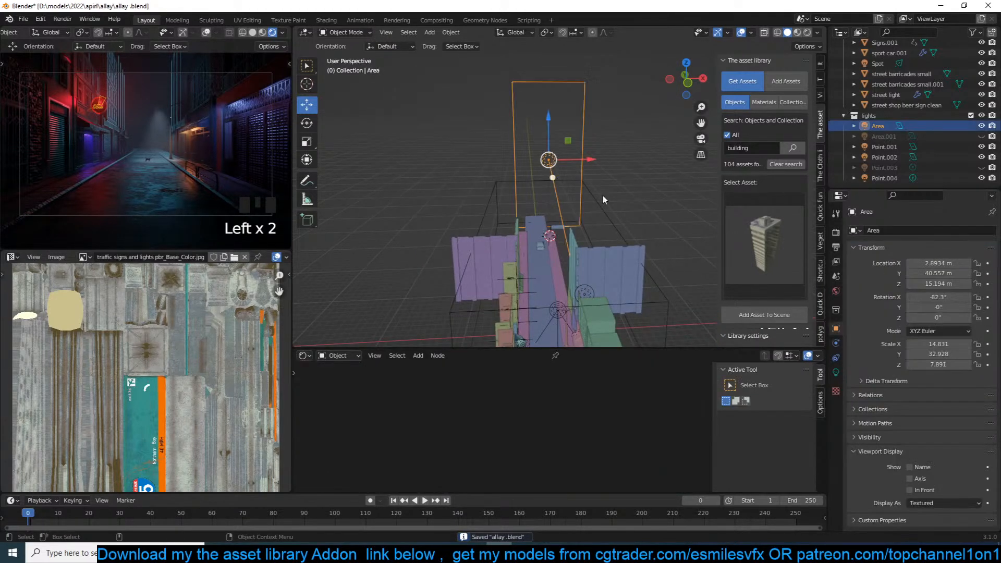
{"action": "left_click", "coordinate": [837, 372]}
{"action": "double_click", "coordinate": [953, 340]}
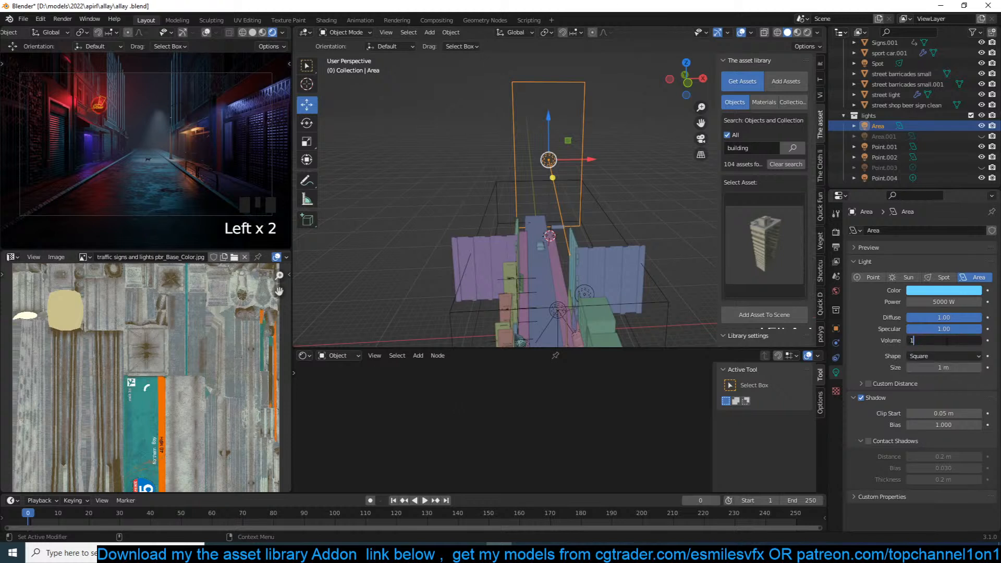
{"action": "type", "text": "10"}
{"action": "left_click", "coordinate": [892, 356]}
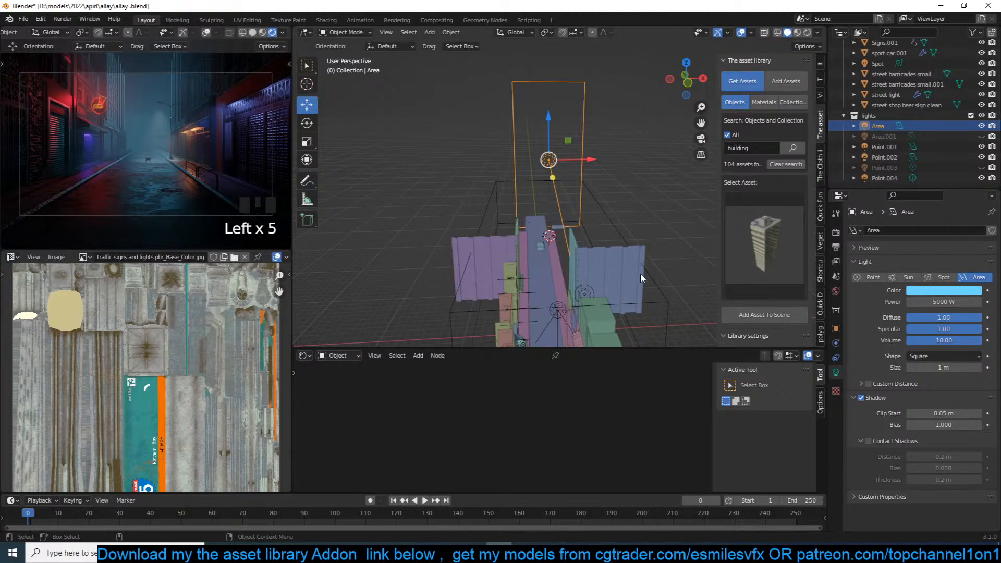
Step: Search the asset library for "wires" and choose a sagging hanging wire asset
{"action": "middle_click_drag", "start_coordinate": [641, 273], "coordinate": [587, 261]}
{"action": "scroll", "coordinate": [588, 261], "scroll_direction": "up", "scroll_amount": 1}
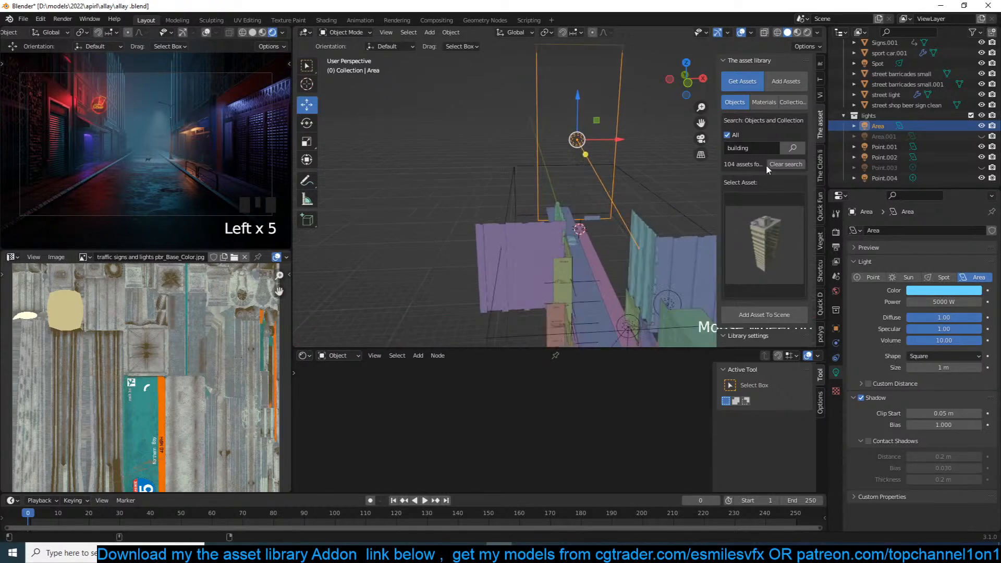
{"action": "left_click", "coordinate": [771, 148]}
{"action": "type", "text": "wires"}
{"action": "left_click", "coordinate": [769, 143]}
{"action": "left_click", "coordinate": [750, 239]}
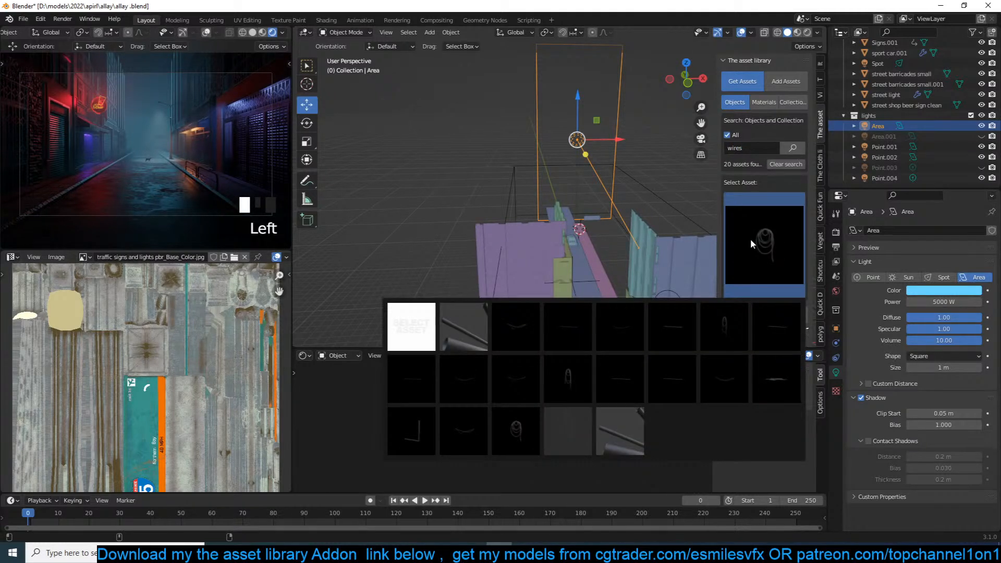
{"action": "left_click", "coordinate": [550, 311]}
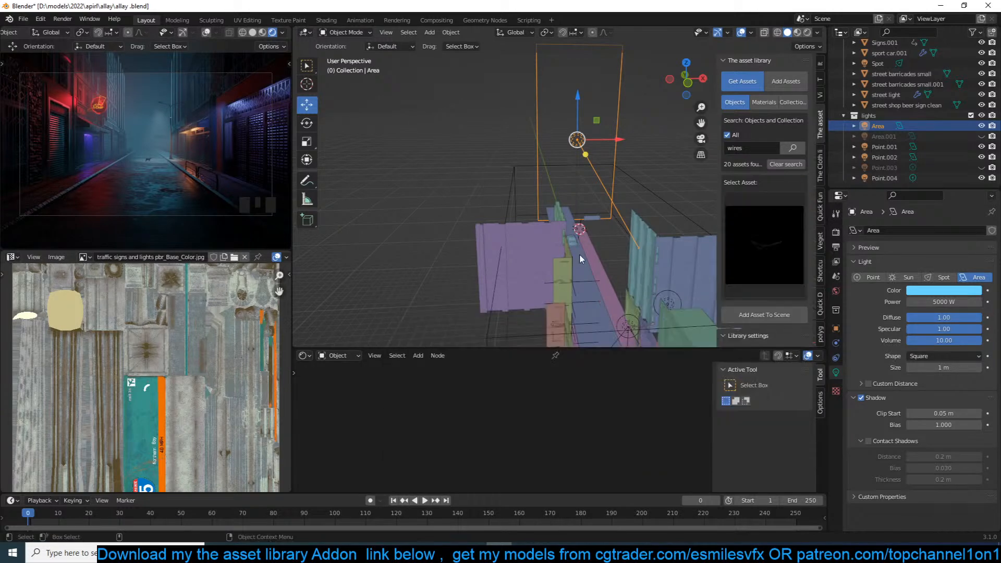
Step: Place the 3D cursor between the building rows above shopfront height in front view and add the hanging wire there
{"action": "key", "text": "KP_1"}
{"action": "scroll", "coordinate": [580, 254], "scroll_direction": "up", "scroll_amount": 3}
{"action": "key", "text": "alt+a"}
{"action": "middle_click_drag", "start_coordinate": [613, 217], "coordinate": [584, 218], "text": "shift"}
{"action": "right_click", "coordinate": [536, 228], "text": "shift"}
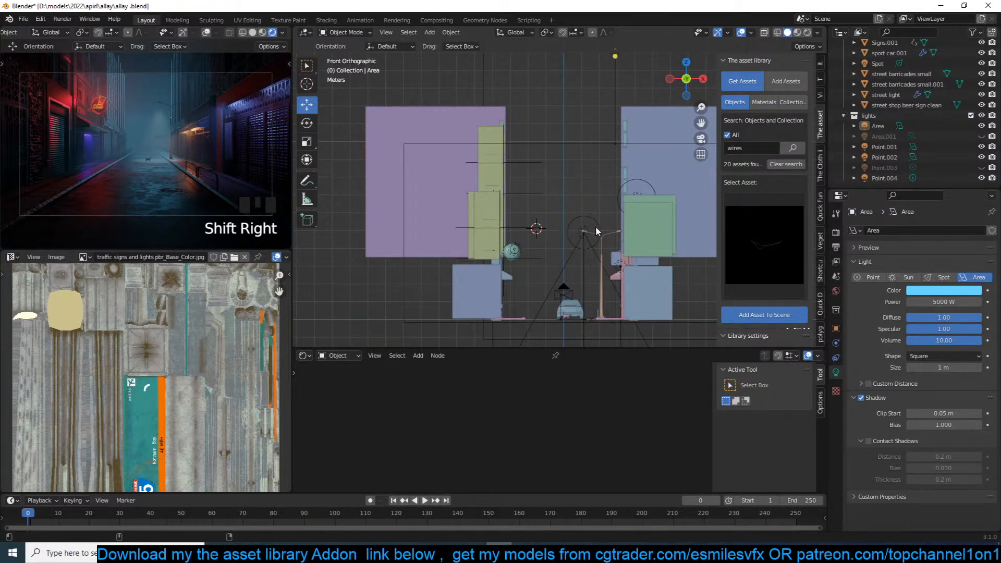
{"action": "scroll", "coordinate": [598, 230], "scroll_direction": "down", "scroll_amount": 2}
Step: Move the hanging wire about 5 m toward negative X, rescale it and nudge it to stretch between the buildings
{"action": "key", "text": "g"}
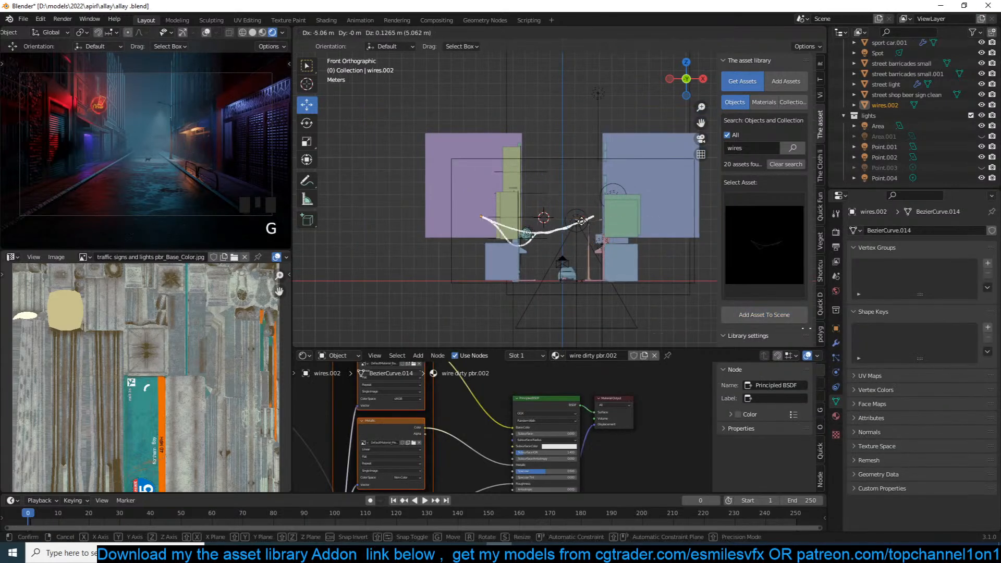
{"action": "left_click", "coordinate": [586, 223]}
{"action": "key", "text": "s"}
{"action": "left_click", "coordinate": [625, 222]}
{"action": "key", "text": "g"}
{"action": "left_click", "coordinate": [643, 222]}
Step: Move the hanging wire farther along the street in top view and scale it to the street's width
{"action": "key", "text": "KP_7"}
{"action": "scroll", "coordinate": [643, 222], "scroll_direction": "down", "scroll_amount": 3}
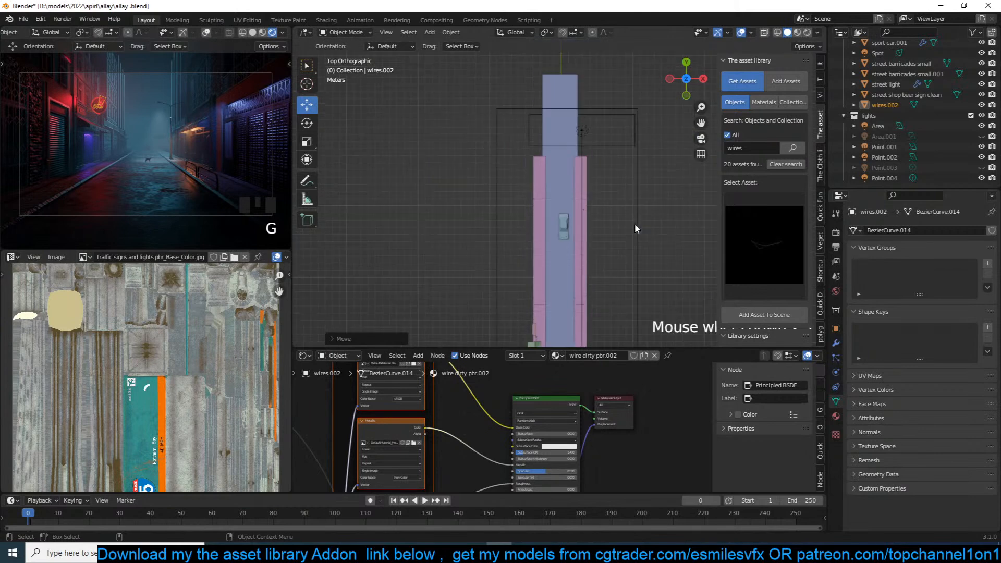
{"action": "key", "text": "KP_Decimal"}
{"action": "scroll", "coordinate": [637, 223], "scroll_direction": "down", "scroll_amount": 3}
{"action": "key", "text": "g"}
{"action": "left_click", "coordinate": [647, 145]}
{"action": "key", "text": "s"}
{"action": "left_click", "coordinate": [650, 161]}
Step: Rotate the hanging wire diagonally across the street and refine its scale and position to reach both building fronts
{"action": "middle_click_drag", "start_coordinate": [646, 165], "coordinate": [636, 199], "text": "shift"}
{"action": "key", "text": "r"}
{"action": "left_click", "coordinate": [650, 130]}
{"action": "key", "text": "s"}
{"action": "left_click", "coordinate": [636, 142]}
{"action": "key", "text": "g"}
{"action": "left_click", "coordinate": [630, 150]}
{"action": "key", "text": "s"}
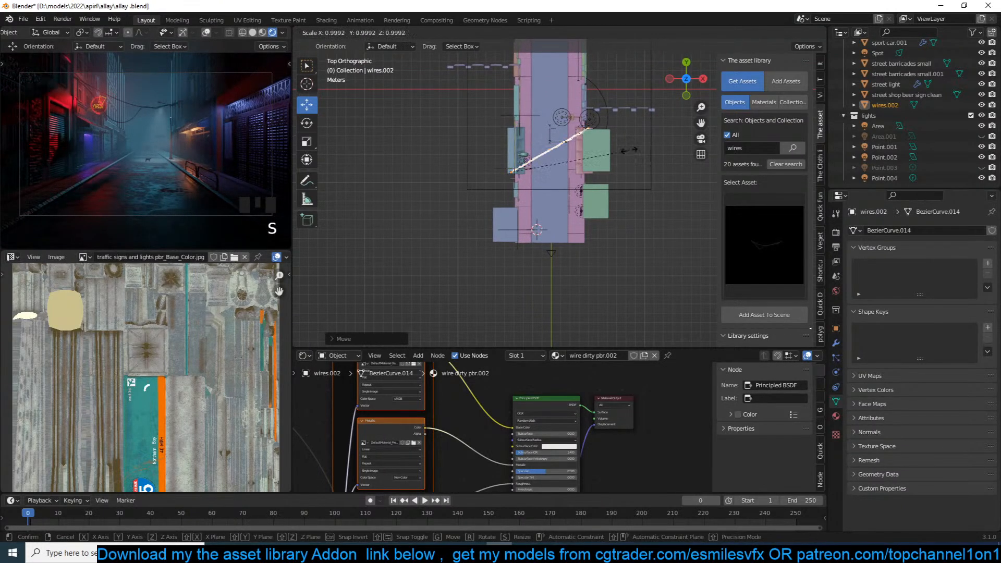
{"action": "left_click", "coordinate": [623, 149]}
Step: Choose the flat tangled wires asset, add it to the scene and scale it down to about 0.4
{"action": "left_click", "coordinate": [739, 214]}
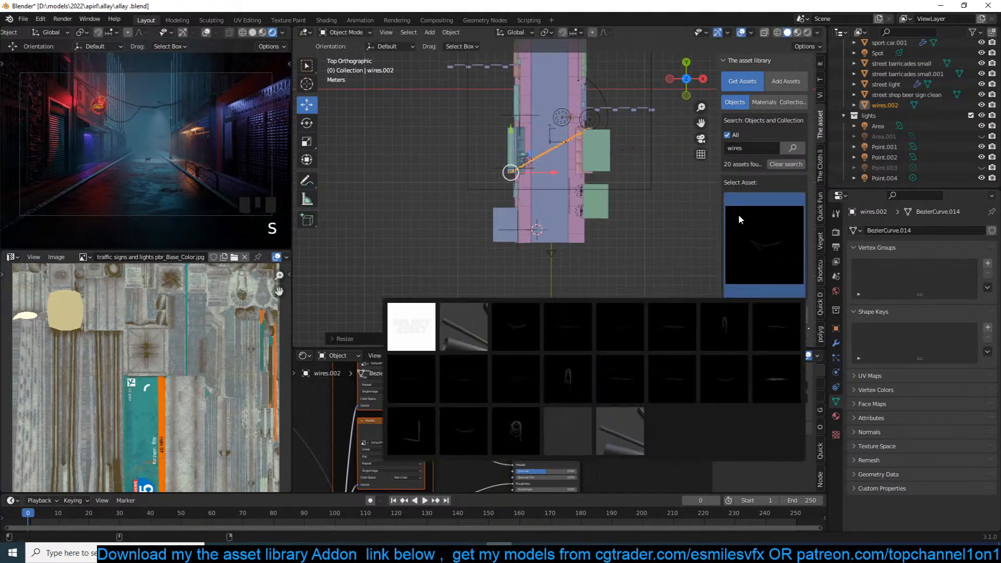
{"action": "left_click", "coordinate": [761, 380]}
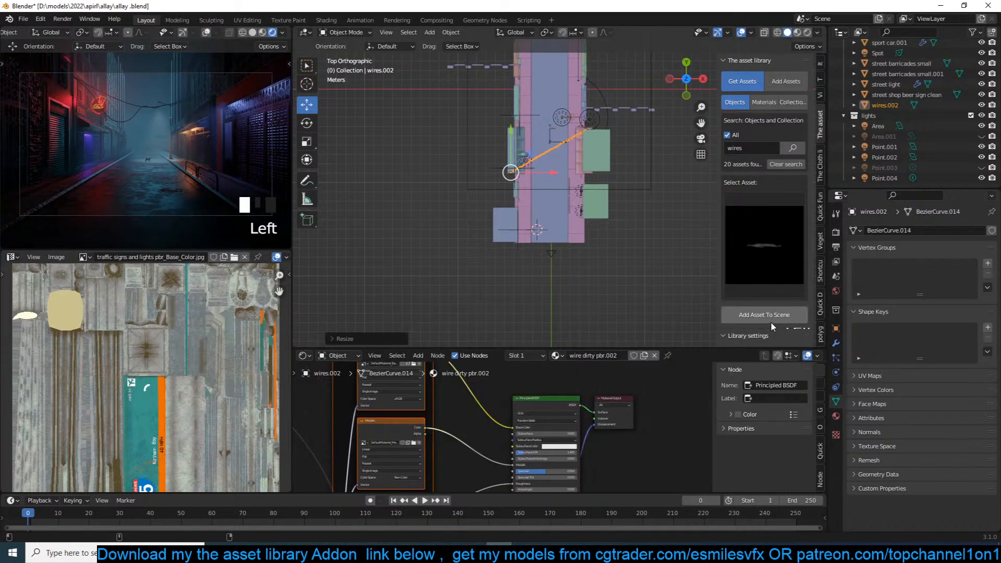
{"action": "left_click", "coordinate": [626, 264]}
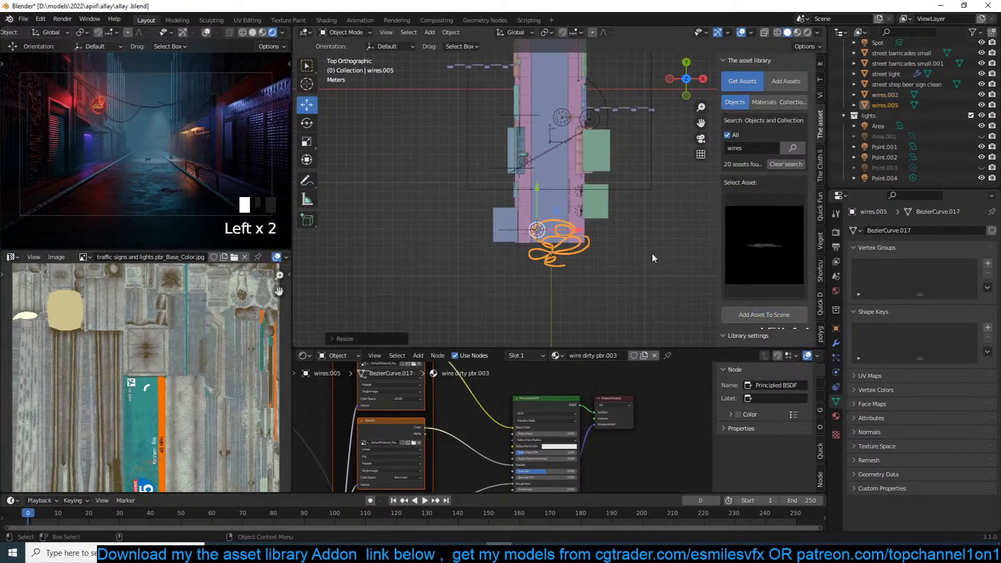
{"action": "key", "text": "s"}
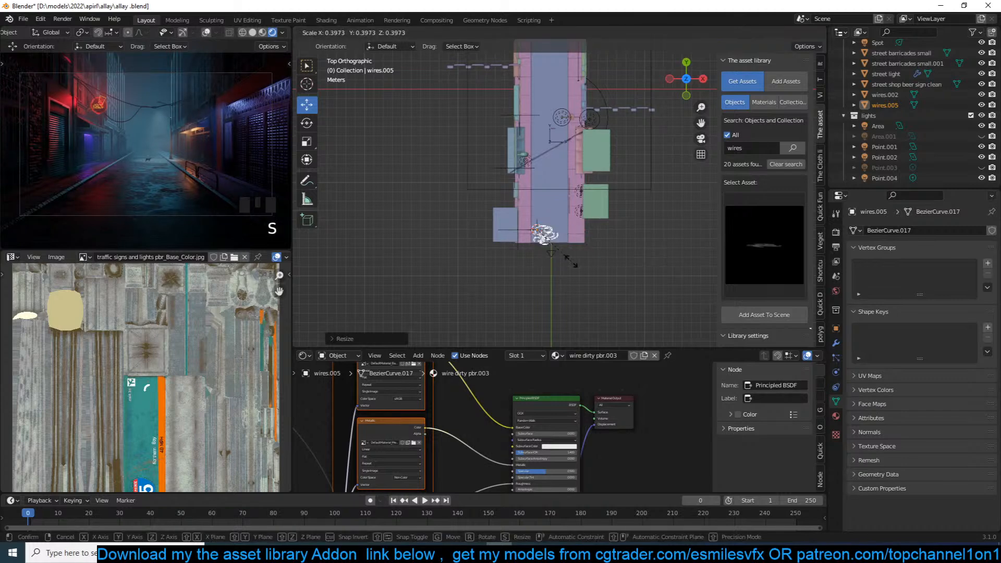
{"action": "left_click", "coordinate": [572, 266]}
{"action": "key", "text": "KP_Decimal"}
{"action": "scroll", "coordinate": [572, 264], "scroll_direction": "down", "scroll_amount": 4}
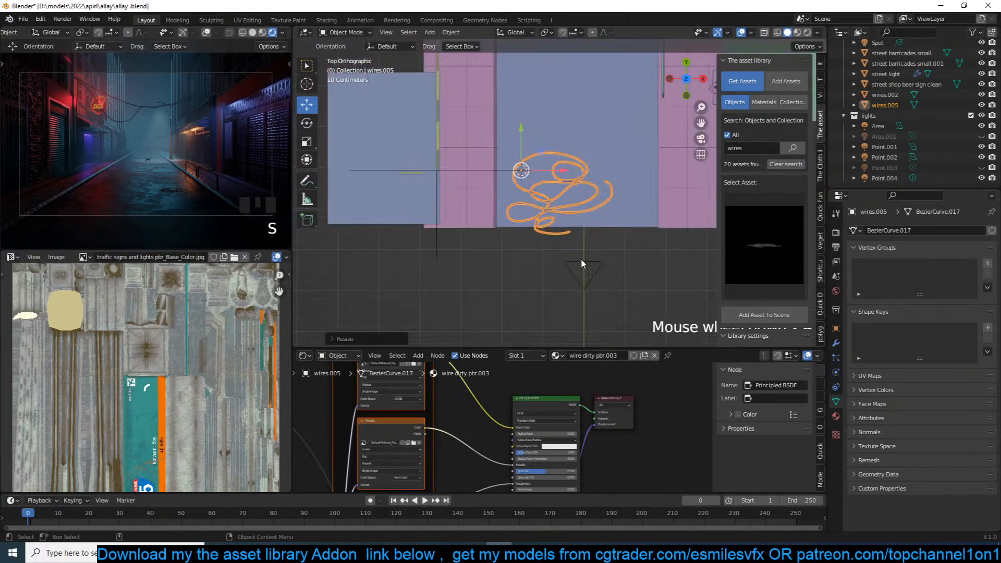
Step: Snap the tangled wires to a 3D cursor placed on the sidewalk beside the railing, then rescale and nudge them into place
{"action": "middle_click_drag", "start_coordinate": [579, 261], "coordinate": [446, 310], "text": "shift"}
{"action": "right_click", "coordinate": [588, 87], "text": "shift"}
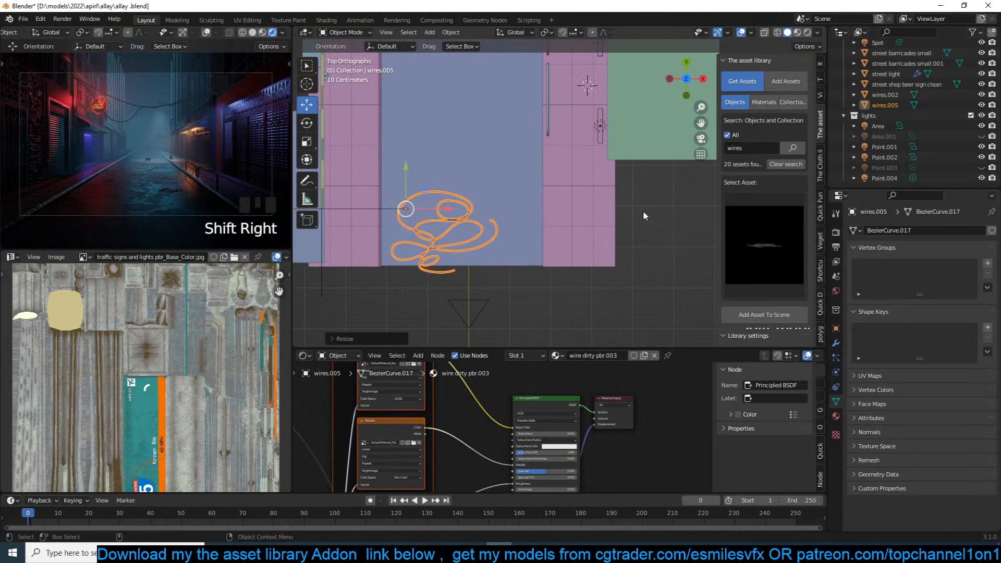
{"action": "key", "text": "shift+s"}
{"action": "key", "text": "s"}
{"action": "left_click", "coordinate": [665, 127]}
{"action": "key", "text": "g"}
{"action": "left_click", "coordinate": [640, 126]}
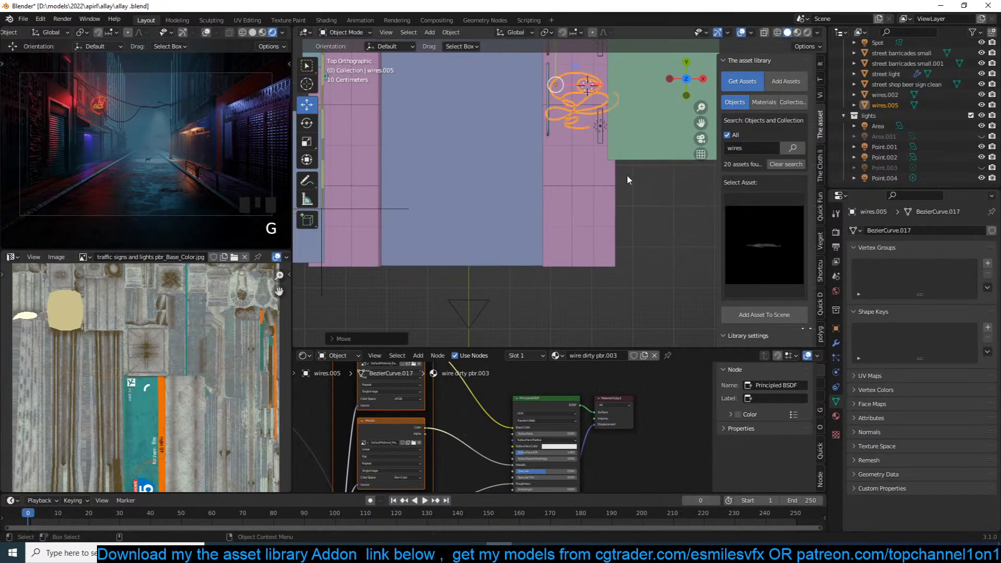
Step: Inspect the tangled wires' placement on the sidewalk, deselect them and save the file
{"action": "key", "text": "KP_1"}
{"action": "key", "text": "KP_Decimal"}
{"action": "key", "text": "grave"}
{"action": "left_click", "coordinate": [593, 211]}
{"action": "scroll", "coordinate": [600, 210], "scroll_direction": "down", "scroll_amount": 3}
{"action": "key", "text": "grave"}
{"action": "scroll", "coordinate": [630, 202], "scroll_direction": "down", "scroll_amount": 3}
{"action": "key", "text": "grave"}
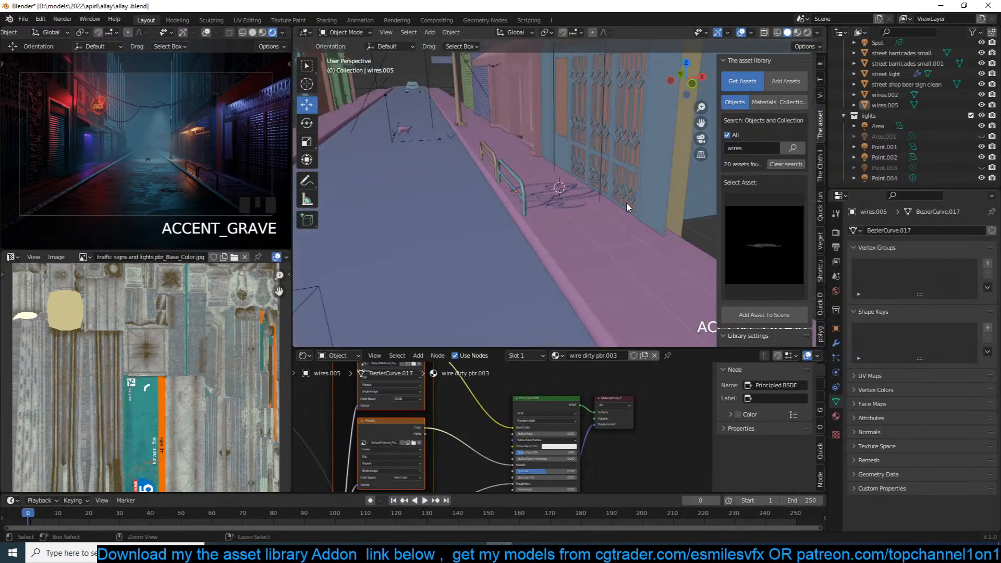
{"action": "key", "text": "ctrl+s"}
Step: Choose the L-shaped wire bundle asset and add it on the wall above the latticed shopfront
{"action": "left_click", "coordinate": [754, 227]}
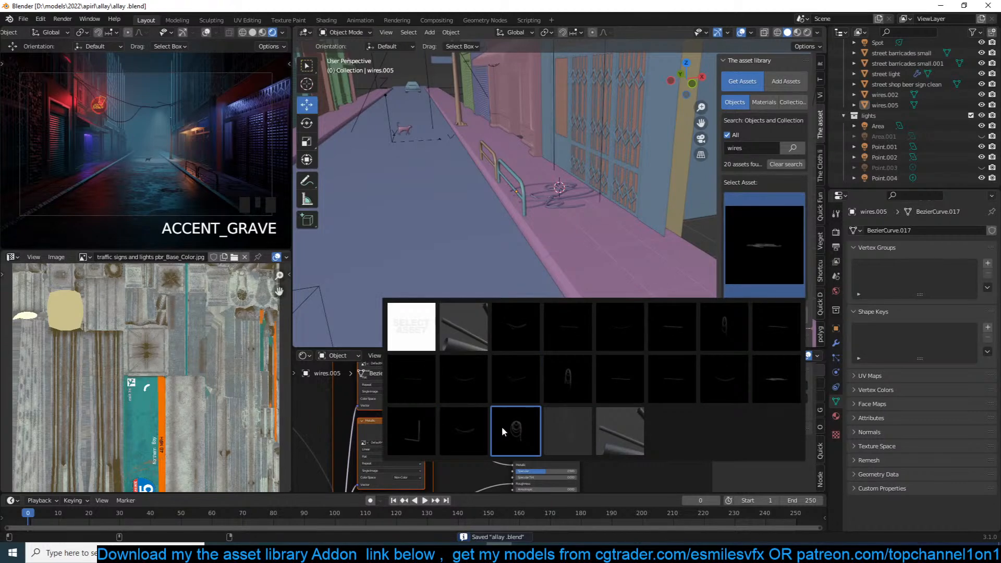
{"action": "left_click", "coordinate": [426, 432]}
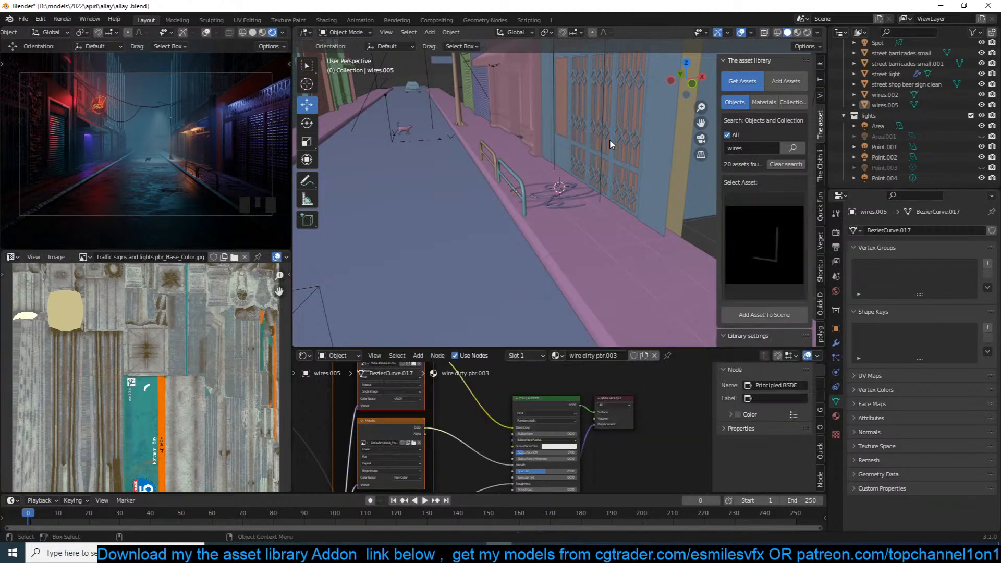
{"action": "scroll", "coordinate": [607, 146], "scroll_direction": "down", "scroll_amount": 4}
{"action": "middle_click_drag", "start_coordinate": [613, 148], "coordinate": [658, 218], "text": "shift"}
{"action": "scroll", "coordinate": [629, 223], "scroll_direction": "up", "scroll_amount": 4}
{"action": "right_click", "coordinate": [497, 109], "text": "shift"}
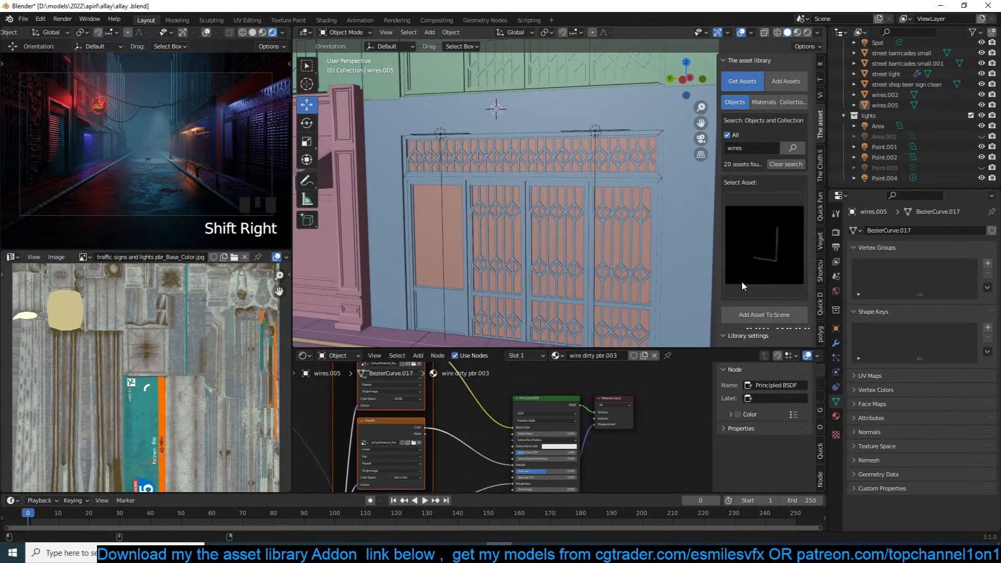
{"action": "left_click", "coordinate": [754, 314]}
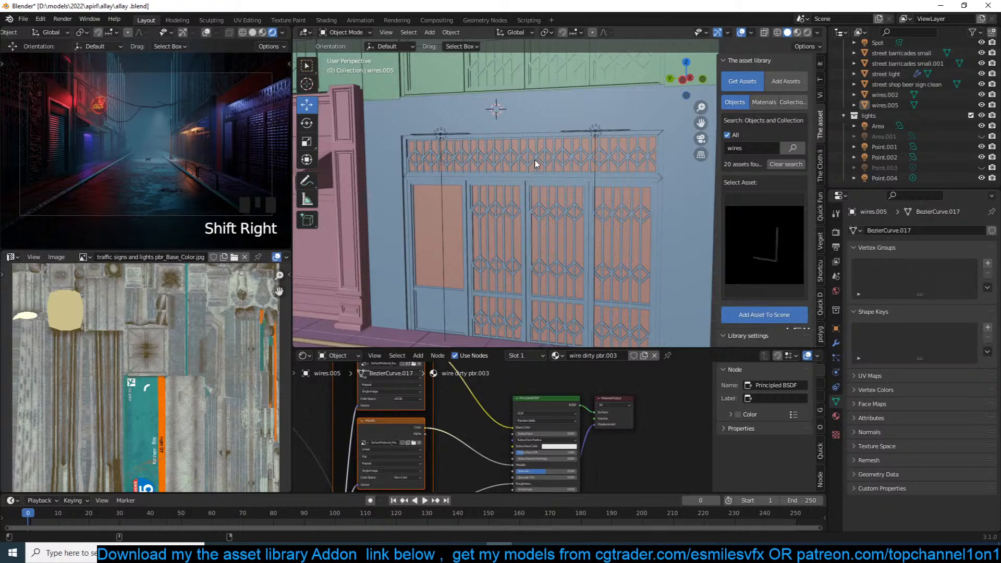
Step: Rotate the L-shaped wire bundle 90° about the Z axis and enlarge it to more than twice its size
{"action": "type", "text": "r"}
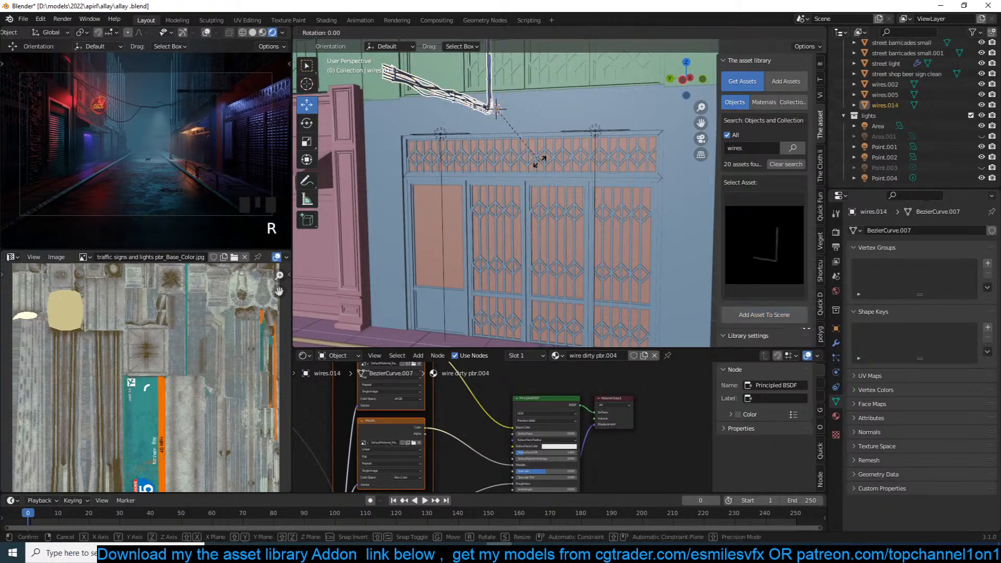
{"action": "type", "text": "90"}
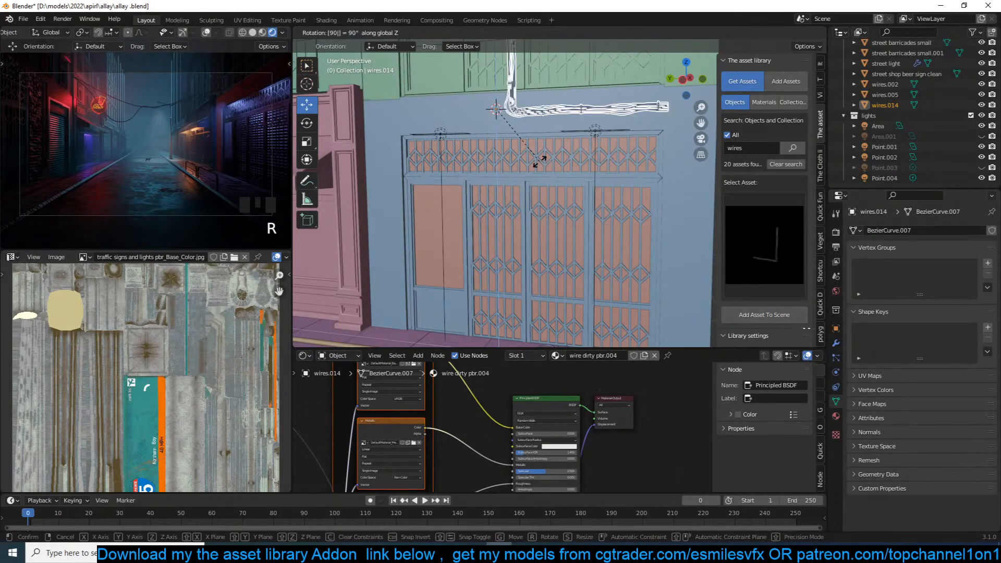
{"action": "key", "text": "Return"}
{"action": "key", "text": "s"}
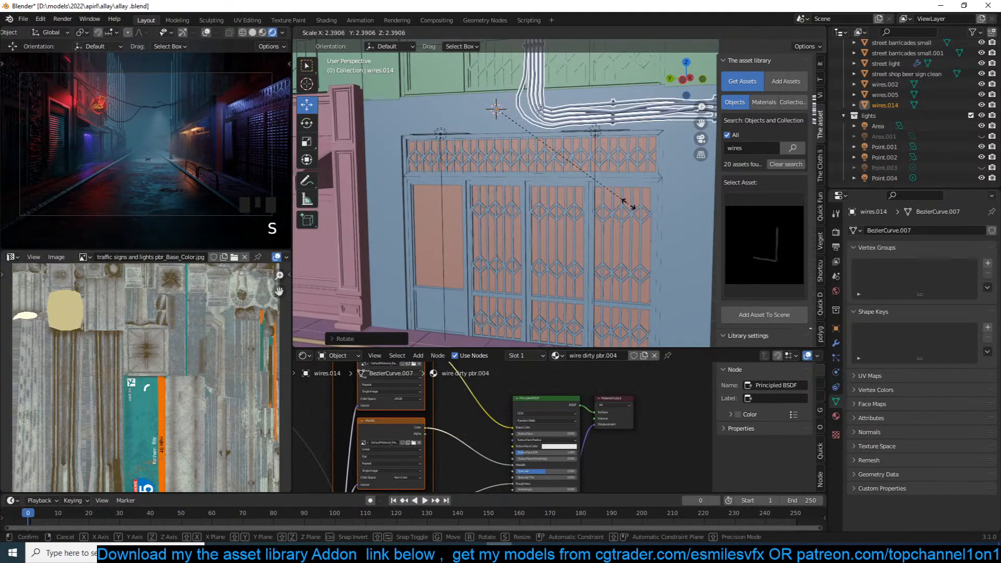
{"action": "left_click", "coordinate": [640, 173]}
Step: Move the L-shaped wire bundle about 2.5 m along the Y axis and fine-tune its scale above the shopfront
{"action": "key", "text": "g"}
{"action": "key", "text": "y"}
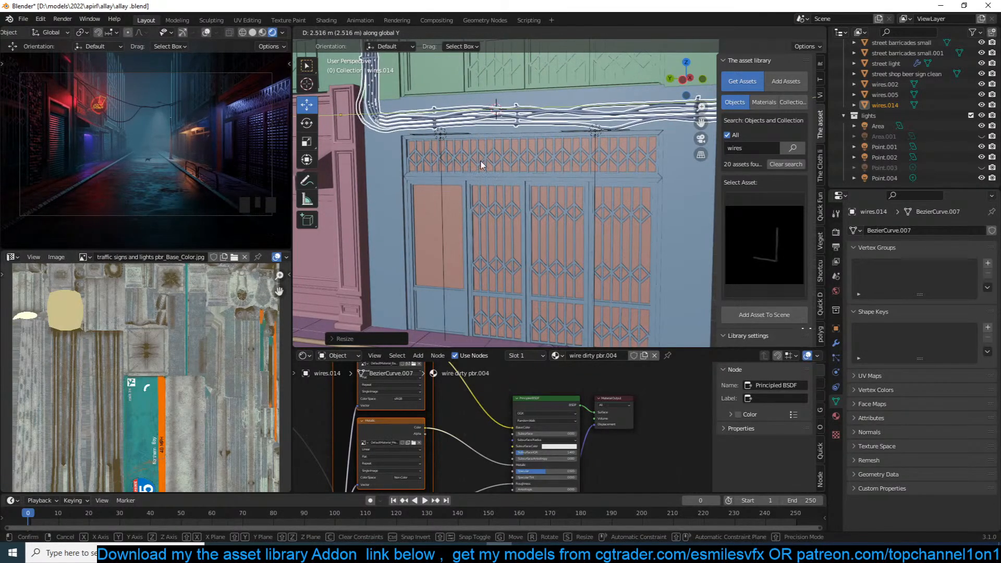
{"action": "left_click", "coordinate": [483, 162]}
{"action": "key", "text": "s"}
{"action": "left_click", "coordinate": [496, 152]}
Step: Make a linked duplicate of the L-shaped wire bundle, snap it above the opposite shopfront and scale it down
{"action": "middle_click_drag", "start_coordinate": [496, 153], "coordinate": [626, 225]}
{"action": "key", "text": "alt+d"}
{"action": "key", "text": "grave"}
{"action": "right_click", "coordinate": [539, 177], "text": "shift"}
{"action": "key", "text": "shift+s"}
{"action": "left_click", "coordinate": [543, 120]}
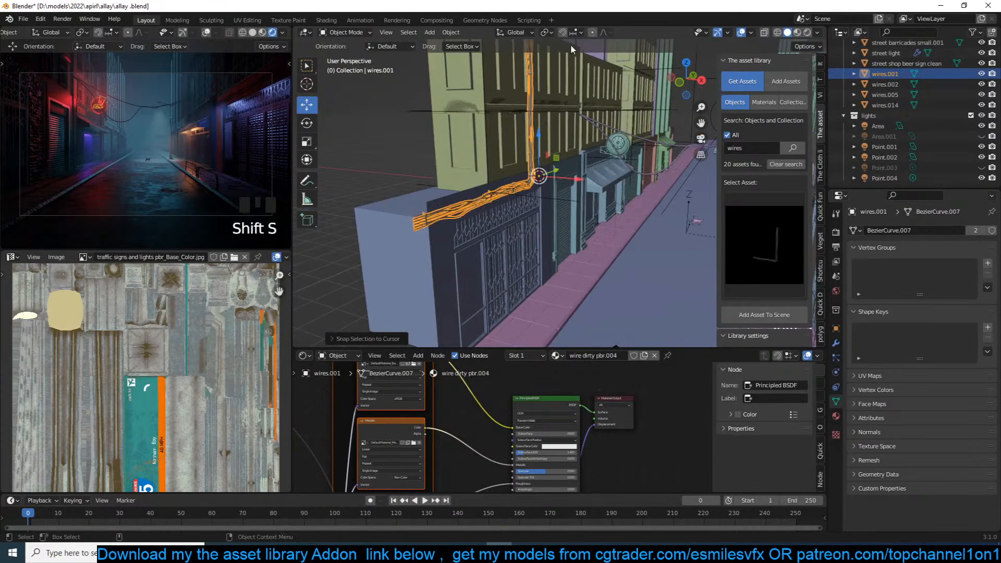
{"action": "key", "text": "s"}
{"action": "left_click", "coordinate": [577, 162]}
Step: Slide the duplicated wire bundle along the Y axis on its wall, rescale it, deselect it and save the file
{"action": "key", "text": "grave"}
{"action": "middle_click_drag", "start_coordinate": [577, 161], "coordinate": [530, 170]}
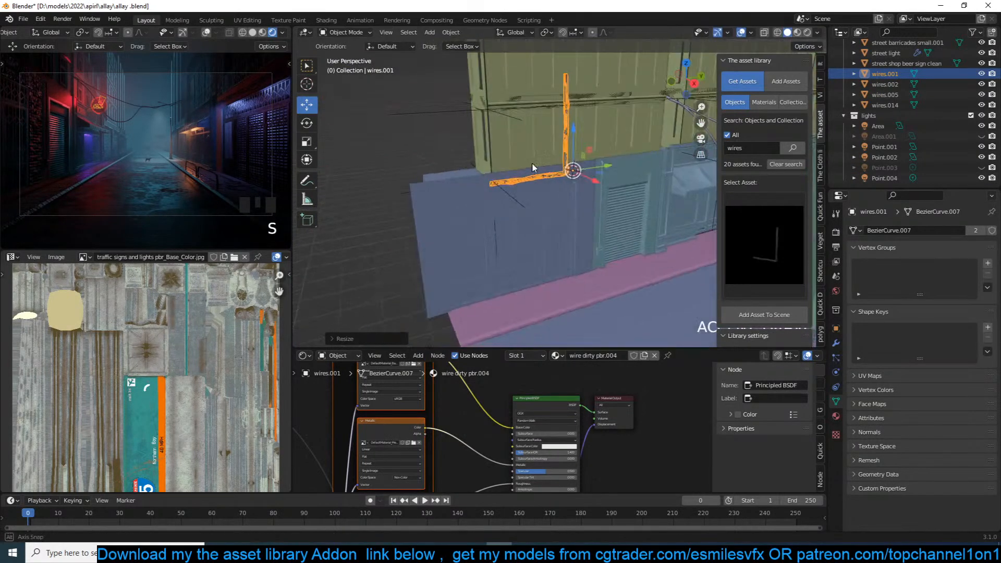
{"action": "left_click_drag", "start_coordinate": [600, 165], "coordinate": [680, 152]}
{"action": "key", "text": "s"}
{"action": "left_click", "coordinate": [705, 154]}
{"action": "key", "text": "alt+a"}
{"action": "middle_click_drag", "start_coordinate": [558, 202], "coordinate": [589, 171]}
{"action": "key", "text": "ctrl+s"}
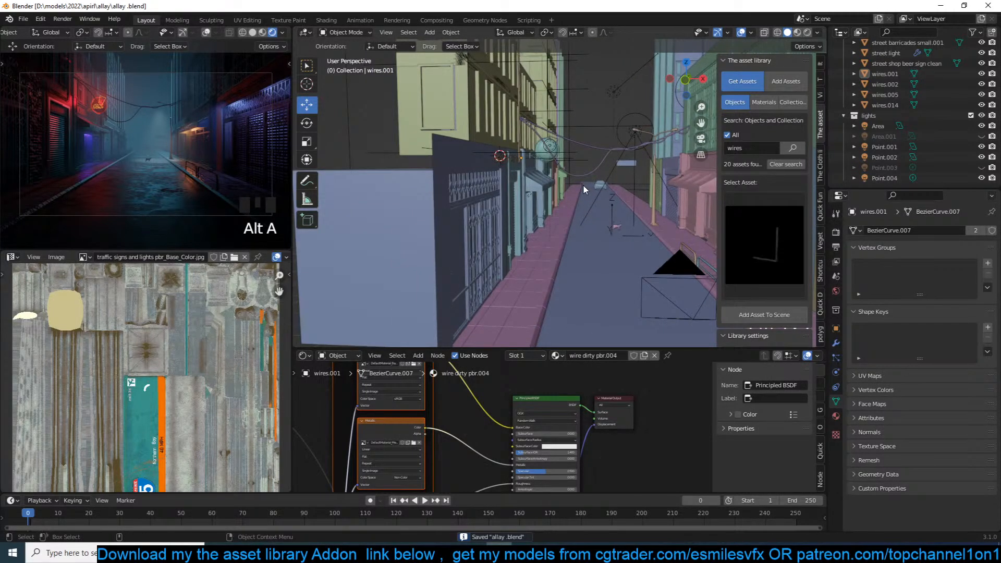
Step: Pick a single sagging wire from the wires assets and add it to the scene
{"action": "left_click", "coordinate": [766, 146]}
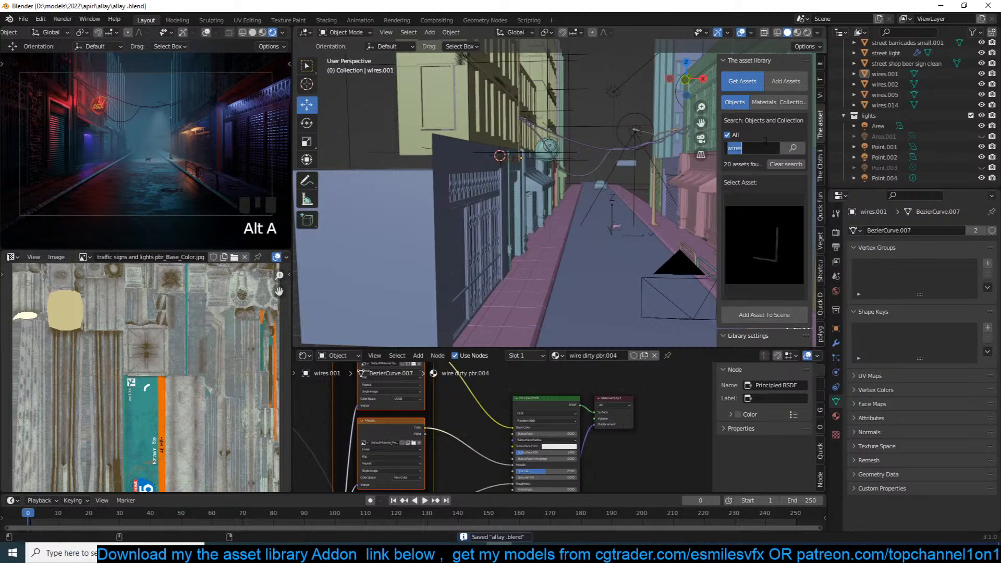
{"action": "left_click", "coordinate": [753, 215]}
{"action": "left_click", "coordinate": [752, 215]}
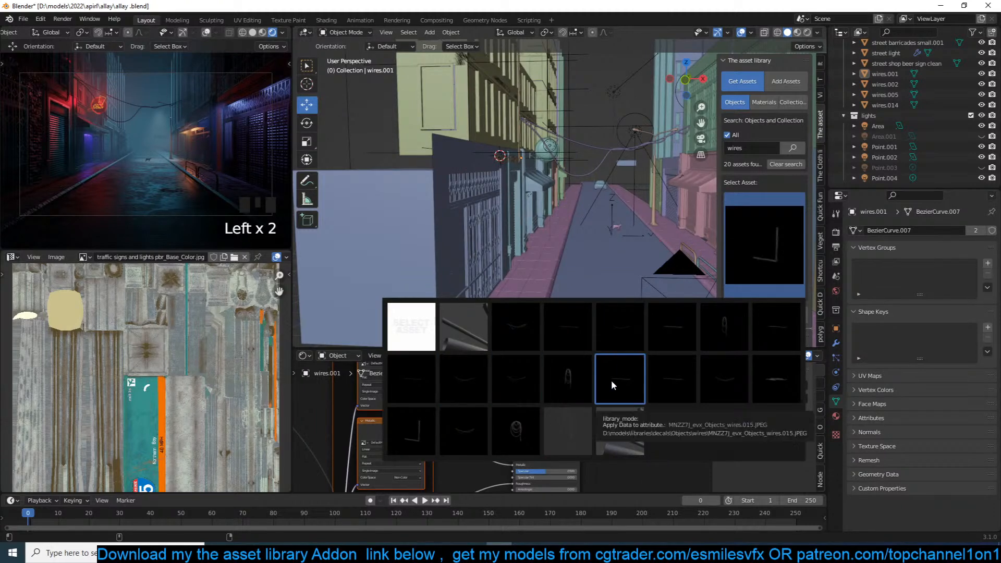
{"action": "left_click", "coordinate": [628, 331]}
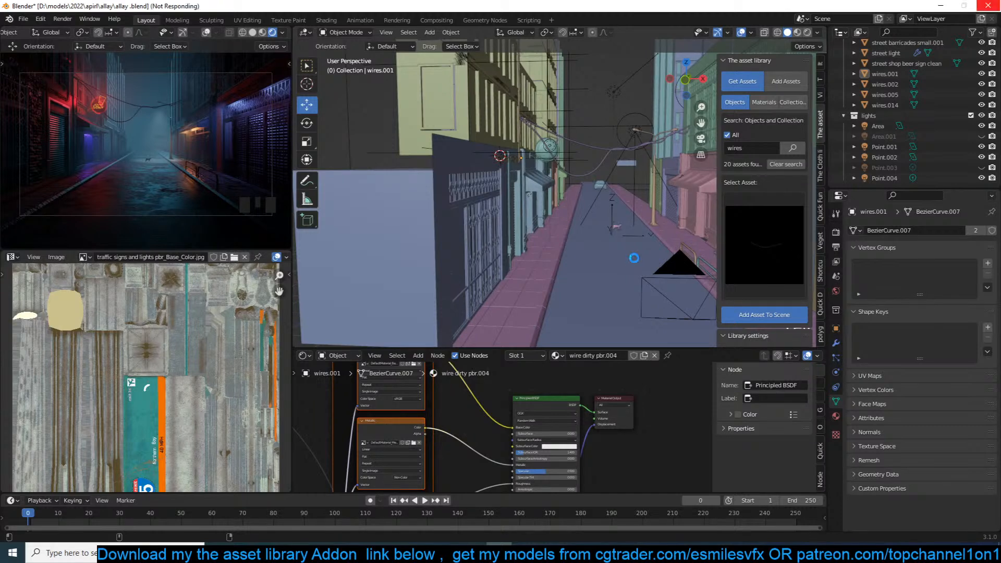
Step: Center the new sagging wire across the street farther along the road, and raise it between the buildings as seen from the camera
{"action": "scroll", "coordinate": [634, 257], "scroll_direction": "down", "scroll_amount": 7}
{"action": "key", "text": "KP_7"}
{"action": "scroll", "coordinate": [635, 257], "scroll_direction": "down", "scroll_amount": 6}
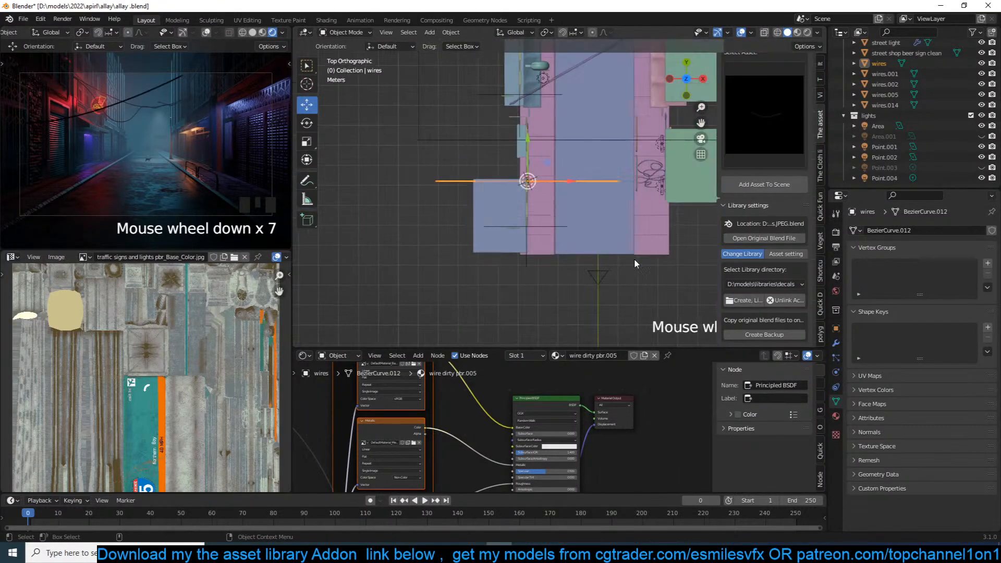
{"action": "key", "text": "g"}
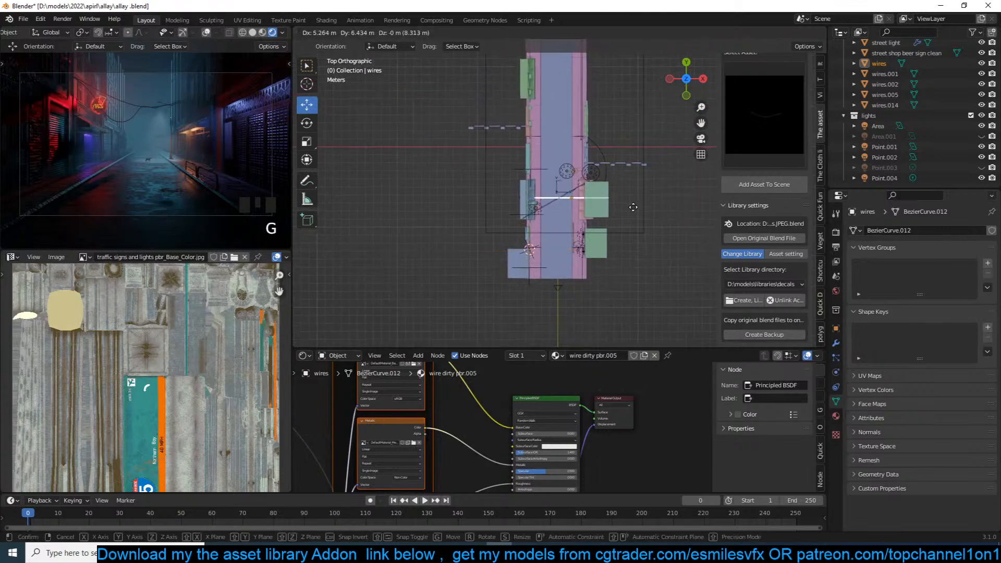
{"action": "left_click", "coordinate": [630, 195]}
{"action": "key", "text": "KP_0"}
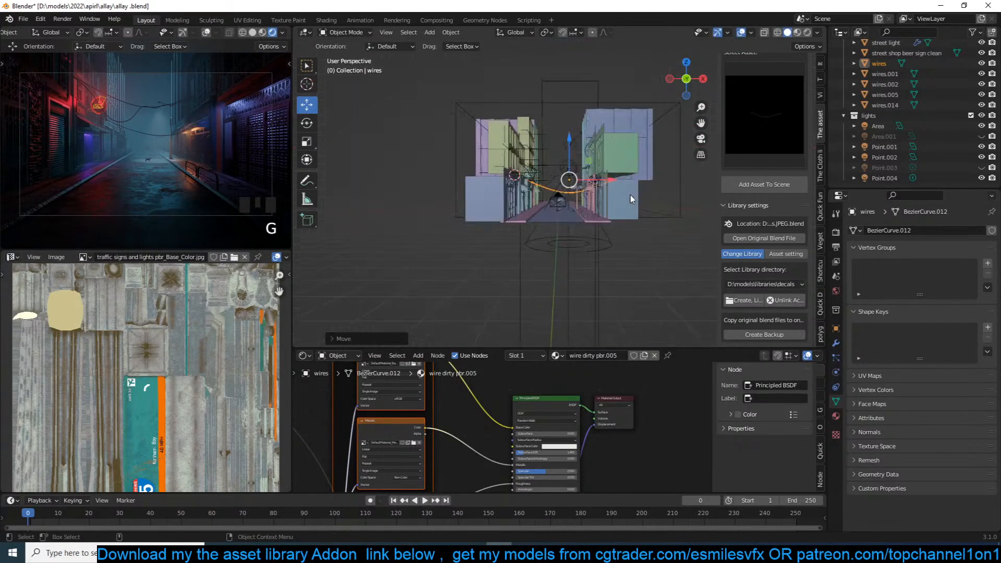
{"action": "key", "text": "g"}
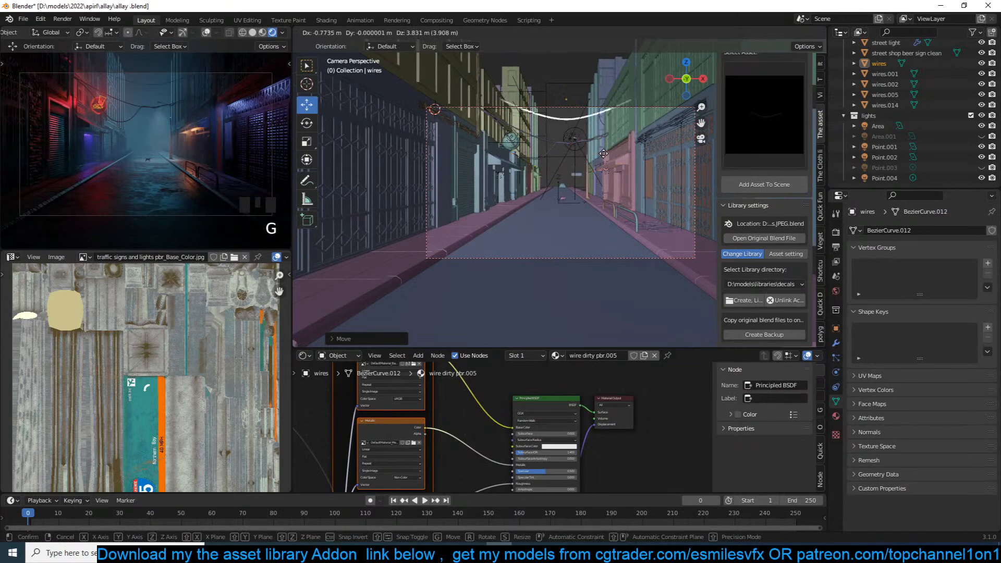
{"action": "left_click", "coordinate": [637, 151]}
Step: Pick a sagging multi-strand wire asset and add it at a 3D cursor placed on the road
{"action": "left_click", "coordinate": [759, 127]}
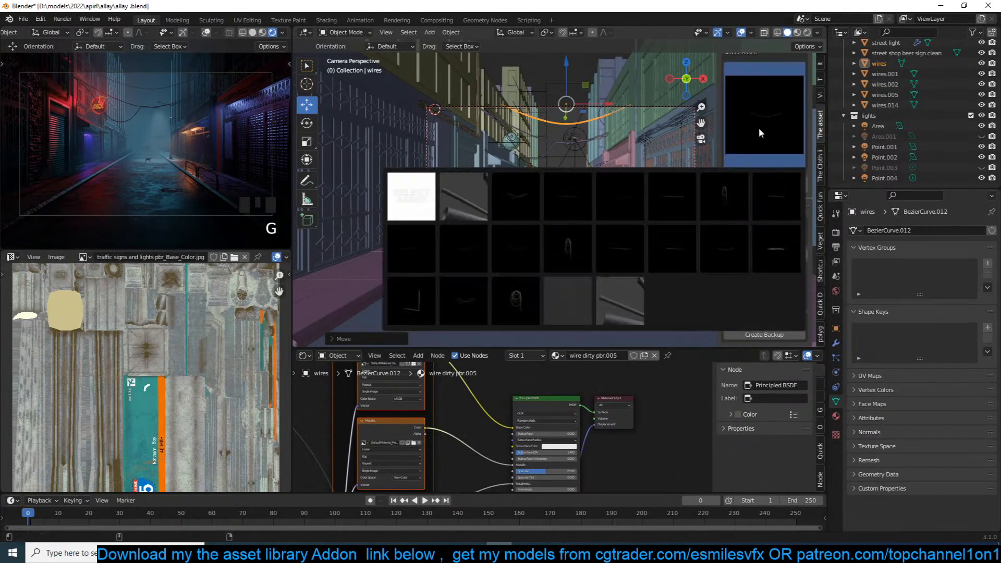
{"action": "left_click", "coordinate": [715, 240]}
{"action": "right_click", "coordinate": [587, 218], "text": "shift"}
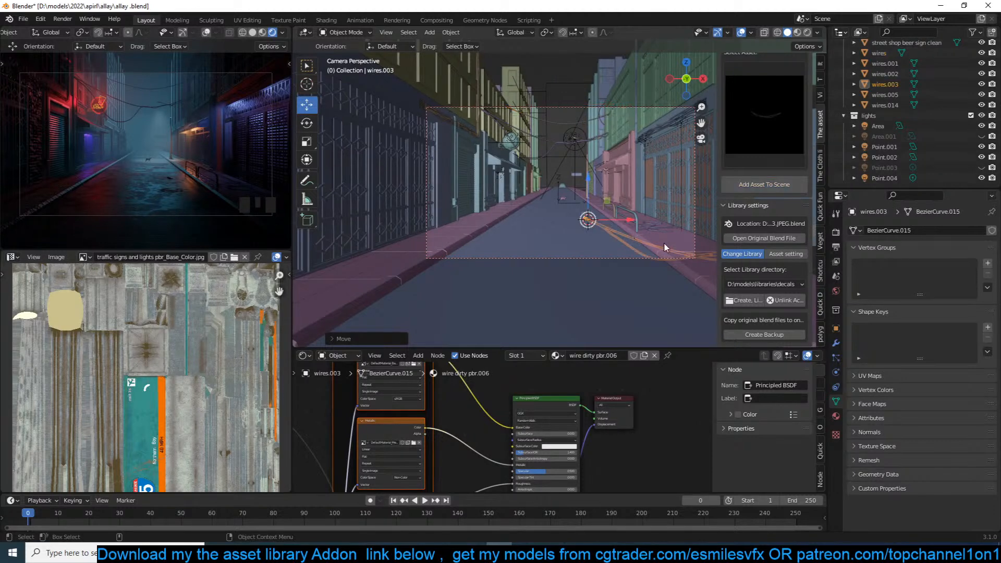
Step: In a wireframe front view, move the multi-strand wire up so it hangs between the two building rows
{"action": "key", "text": "KP_1"}
{"action": "scroll", "coordinate": [664, 244], "scroll_direction": "up", "scroll_amount": 3}
{"action": "key", "text": "z"}
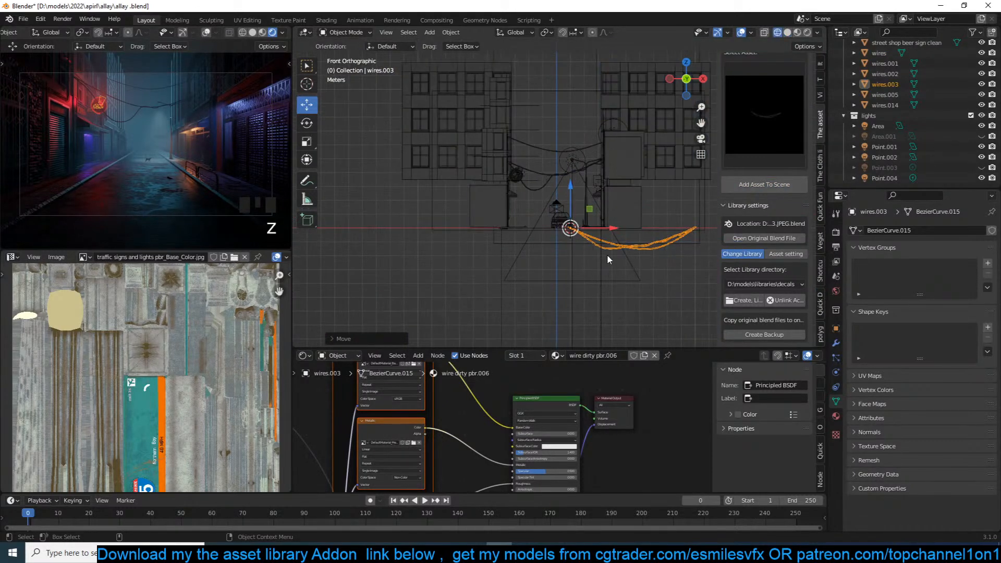
{"action": "key", "text": "g"}
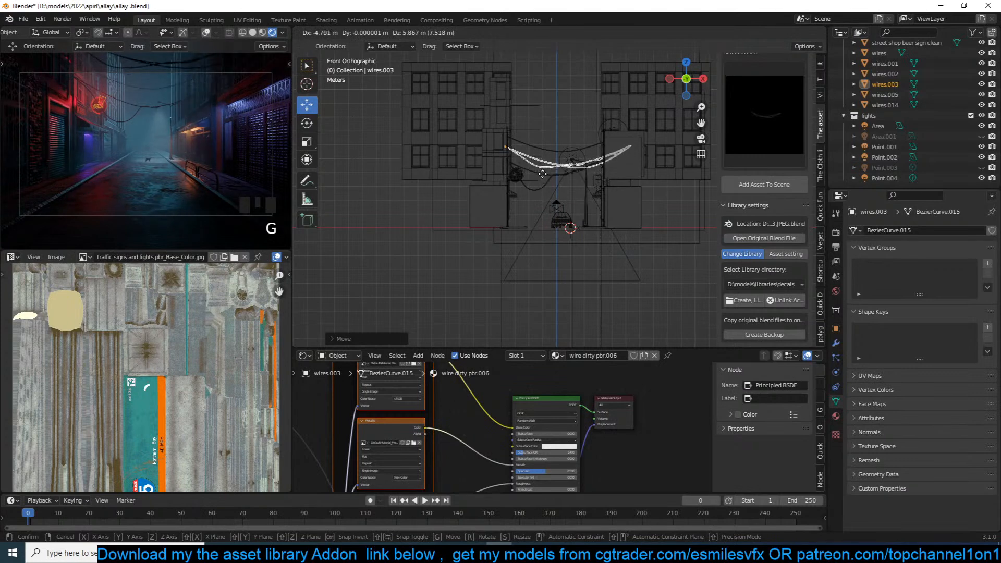
{"action": "left_click", "coordinate": [543, 187]}
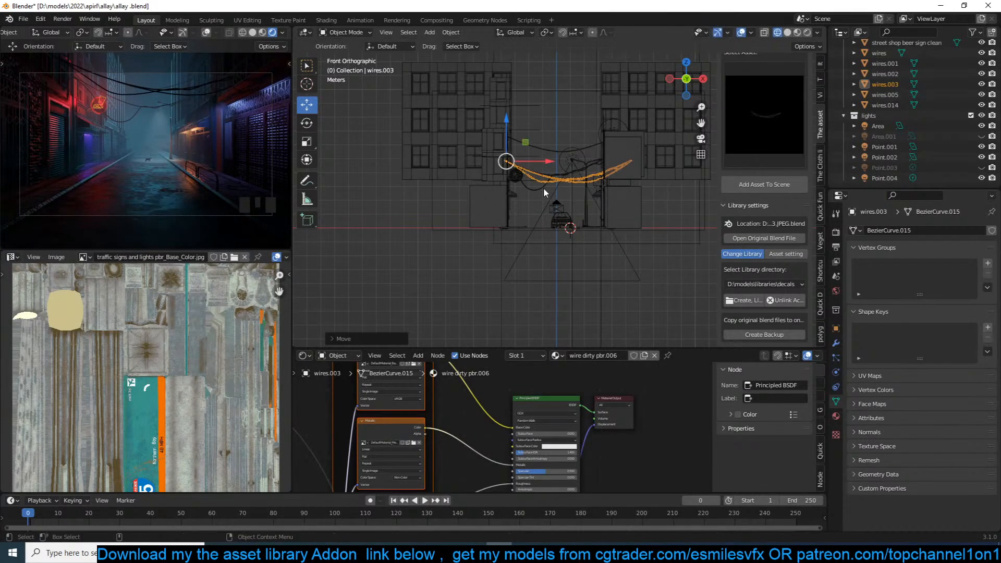
Step: Scale the multi-strand wire down to the street width and move it about 11.25 m down the street in top view
{"action": "key", "text": "KP_7"}
{"action": "key", "text": "s"}
{"action": "left_click", "coordinate": [619, 243]}
{"action": "key", "text": "g"}
{"action": "left_click", "coordinate": [580, 103]}
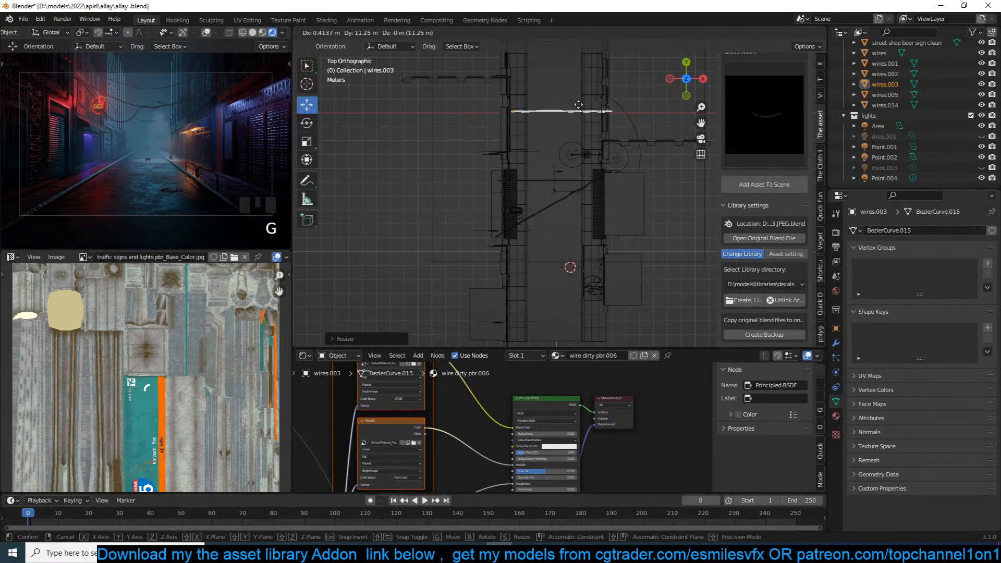
Step: Adjust the multi-strand wire's height along the Z axis from the camera view and save the file
{"action": "key", "text": "KP_0"}
{"action": "key", "text": "g"}
{"action": "key", "text": "z"}
{"action": "left_click", "coordinate": [574, 125]}
{"action": "key", "text": "ctrl+s"}
Step: Tilt the multi-strand wire slightly in the camera view, deselect it and return the viewport to solid shading
{"action": "key", "text": "r"}
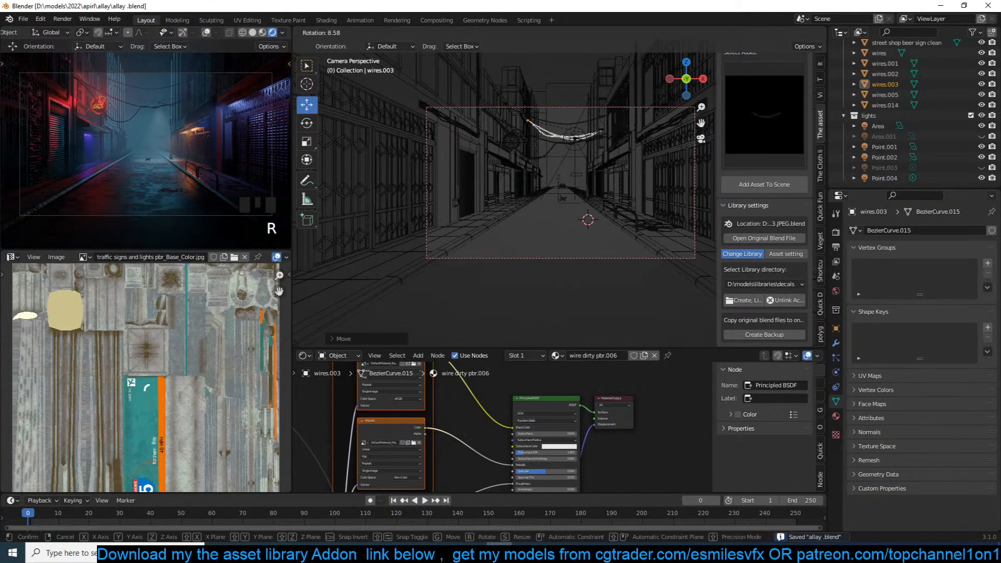
{"action": "left_click", "coordinate": [530, 118]}
{"action": "key", "text": "alt+a"}
{"action": "key", "text": "z"}
{"action": "left_click", "coordinate": [626, 145]}
{"action": "scroll", "coordinate": [600, 148], "scroll_direction": "up", "scroll_amount": 2}
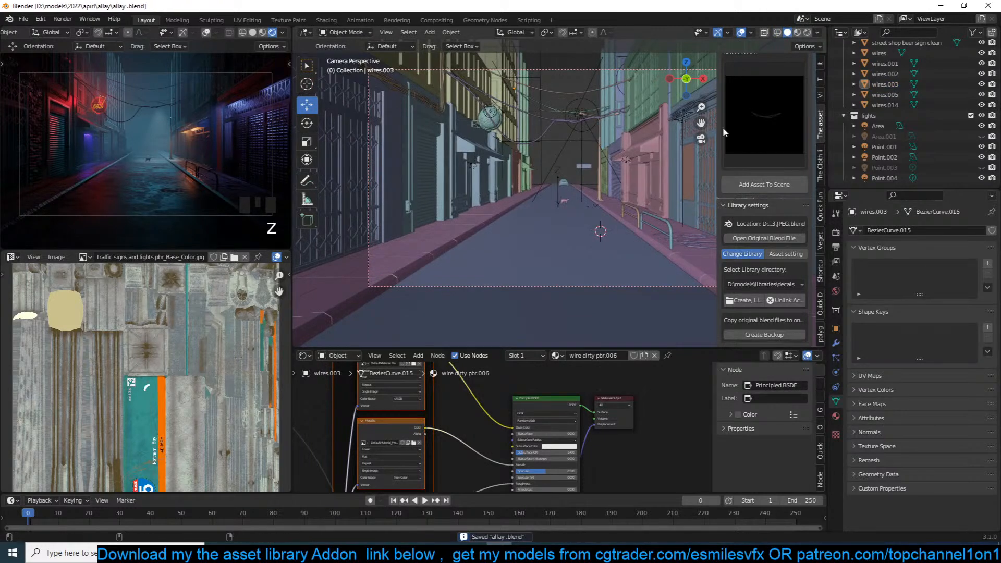
Step: Search the asset library for "moto"
{"action": "left_click", "coordinate": [748, 128]}
{"action": "scroll", "coordinate": [748, 103], "scroll_direction": "up", "scroll_amount": 4}
{"action": "left_click", "coordinate": [751, 101]}
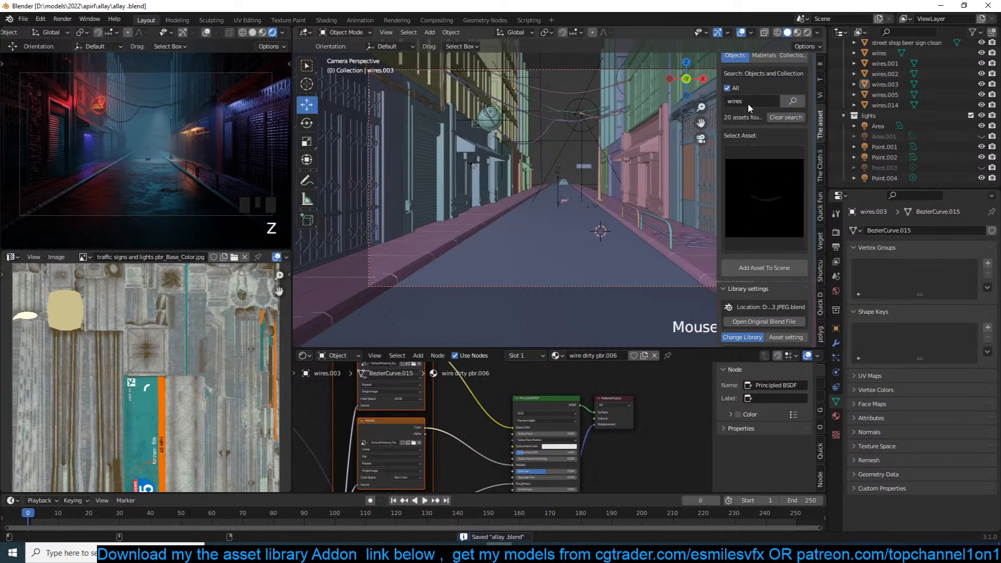
{"action": "type", "text": "b"}
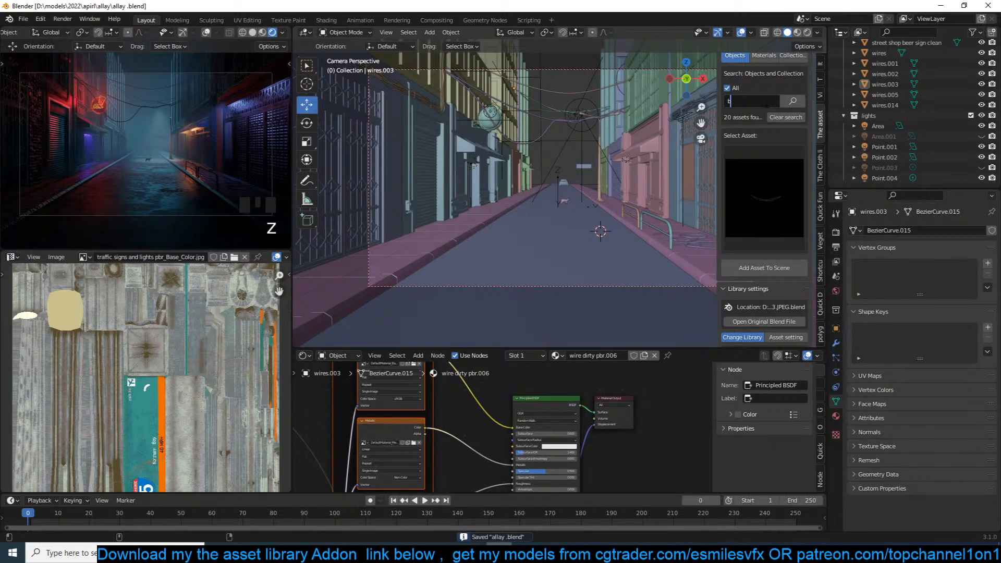
{"action": "type", "text": "moto"}
{"action": "key", "text": "ctrl+a"}
{"action": "type", "text": "moto"}
{"action": "key", "text": "Return"}
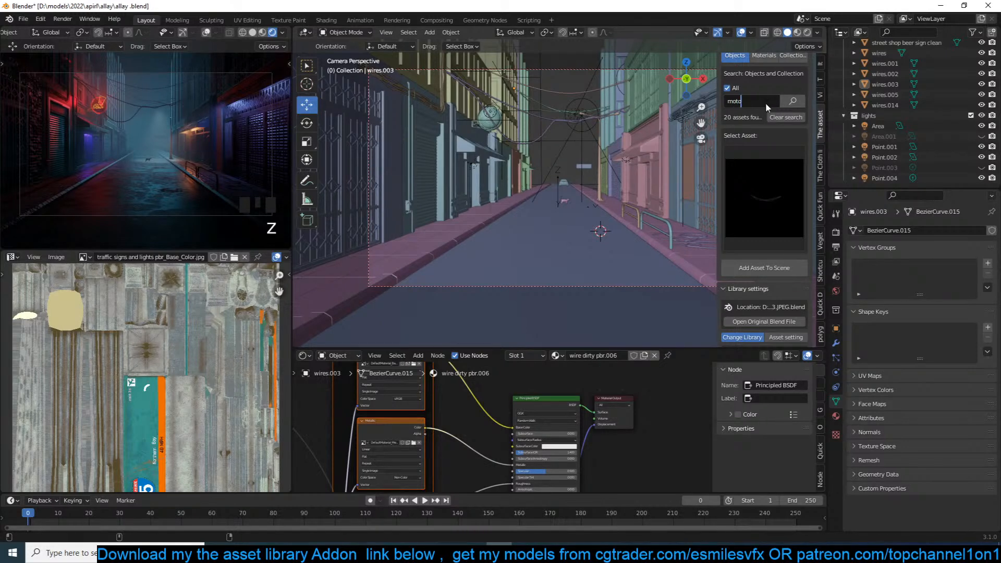
Step: Pick the motorbike asset and add it at a 3D cursor placed beside the shopfronts opposite the guard rail
{"action": "left_click", "coordinate": [774, 167]}
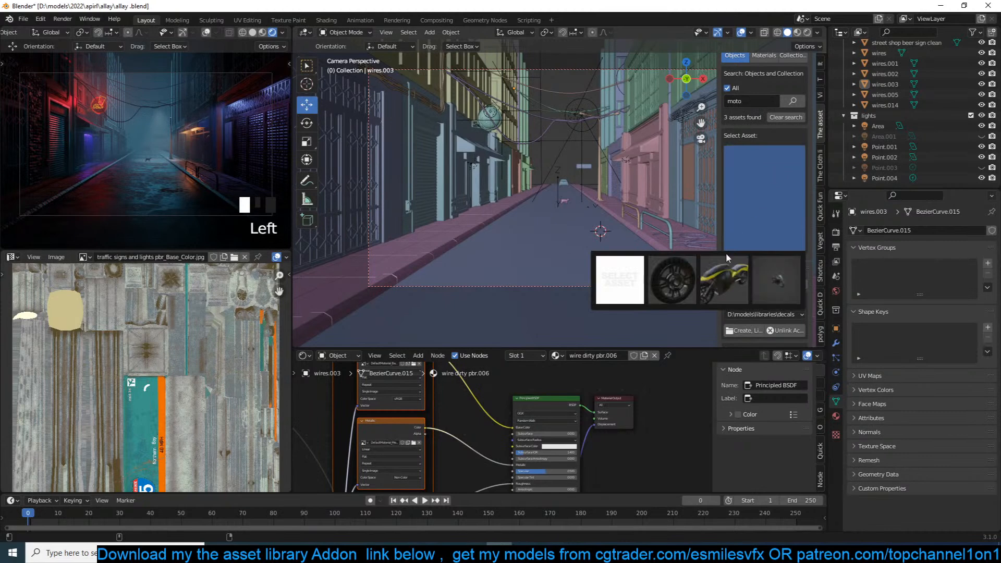
{"action": "left_click", "coordinate": [767, 270]}
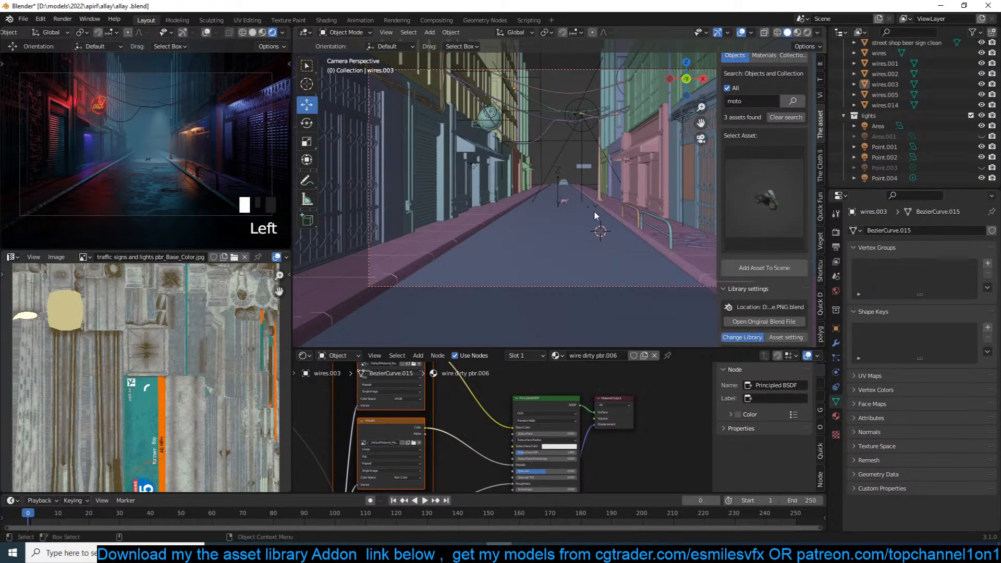
{"action": "middle_click_drag", "start_coordinate": [600, 217], "coordinate": [580, 219], "text": "shift"}
{"action": "right_click", "coordinate": [486, 210], "text": "shift"}
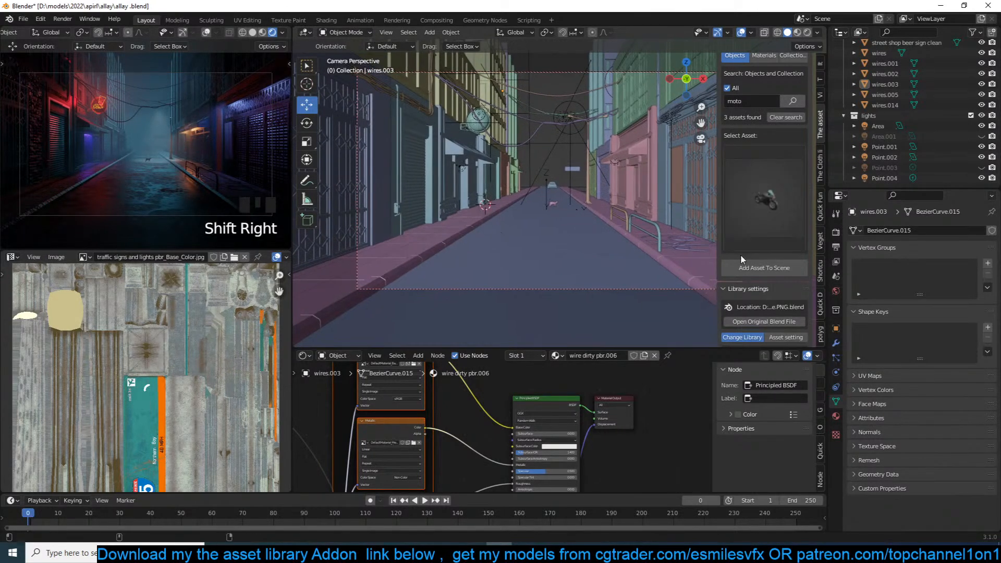
{"action": "left_click", "coordinate": [764, 267]}
{"action": "key", "text": "KP_Decimal"}
{"action": "key", "text": "KP_1"}
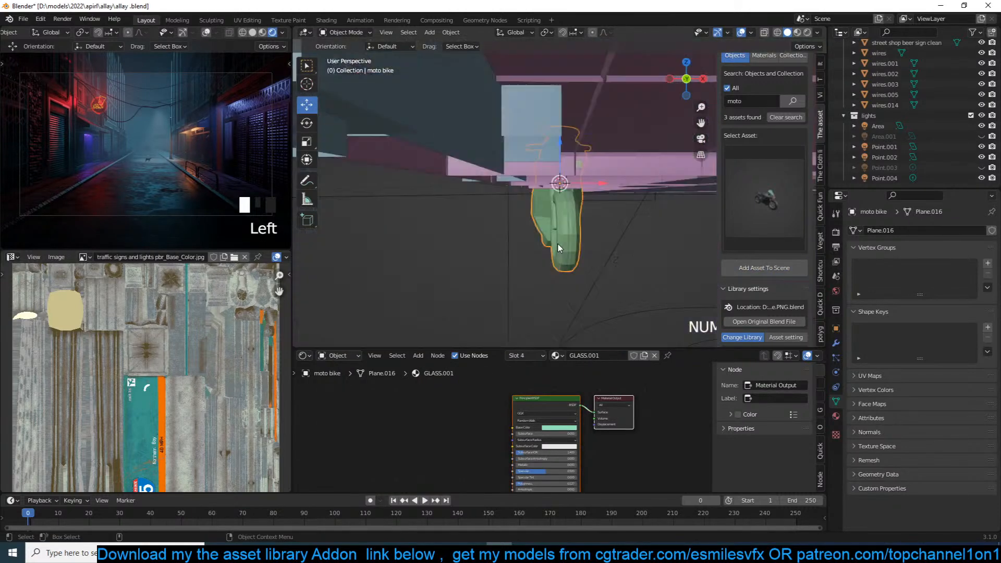
Step: Lift the motorbike above the sidewalk in front view and scale it down
{"action": "scroll", "coordinate": [558, 243], "scroll_direction": "down", "scroll_amount": 5}
{"action": "scroll", "coordinate": [562, 235], "scroll_direction": "up", "scroll_amount": 6}
{"action": "key", "text": "g"}
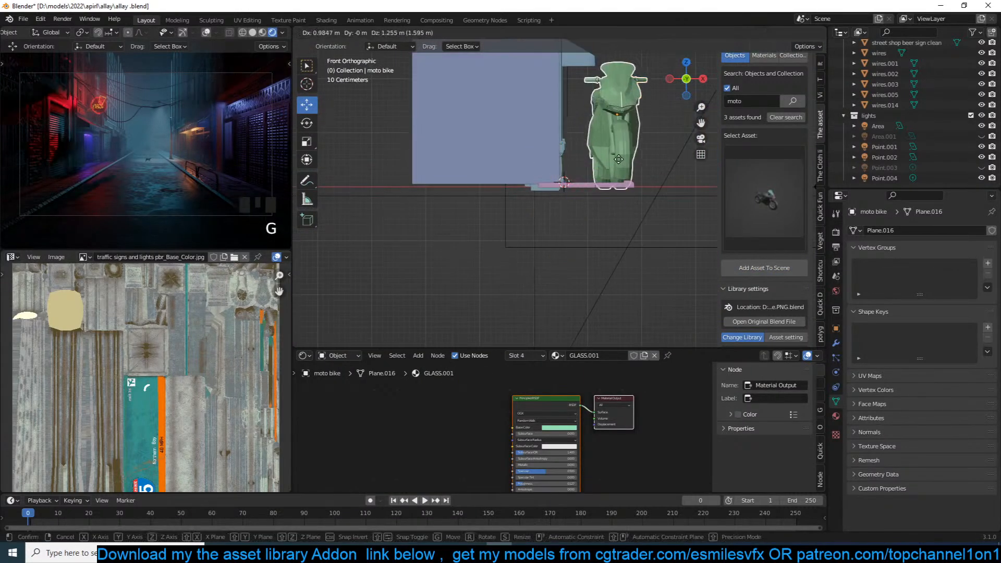
{"action": "left_click", "coordinate": [641, 173]}
{"action": "key", "text": "s"}
{"action": "left_click", "coordinate": [624, 178]}
Step: Rotate the motorbike in the front view and reposition it over the sidewalk
{"action": "key", "text": "r"}
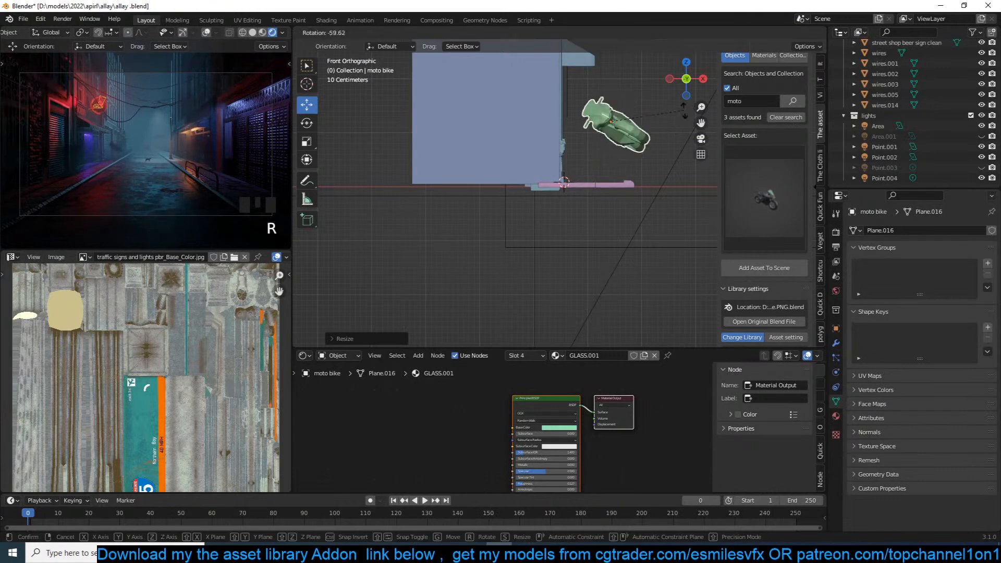
{"action": "left_click", "coordinate": [645, 157]}
{"action": "key", "text": "g"}
{"action": "left_click", "coordinate": [664, 153]}
{"action": "key", "text": "r"}
{"action": "left_click", "coordinate": [669, 172]}
Step: Turn the motorbike about the Z axis, using free rotation as well, until it stands parked at an angle on the sidewalk
{"action": "key", "text": "r"}
{"action": "key", "text": "z"}
{"action": "left_click", "coordinate": [660, 179]}
{"action": "key", "text": "r"}
{"action": "key", "text": "r"}
{"action": "key", "text": "r"}
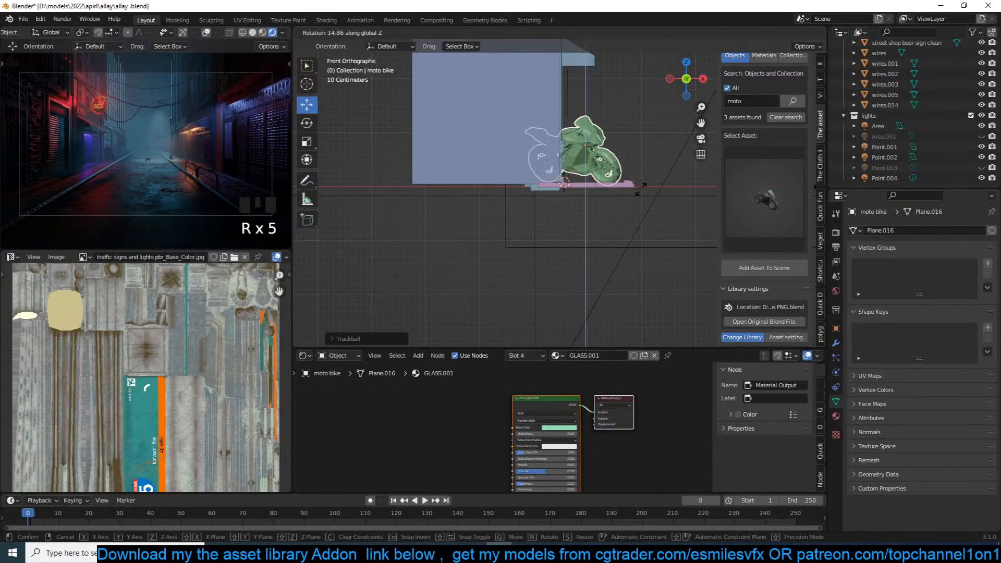
{"action": "key", "text": "z"}
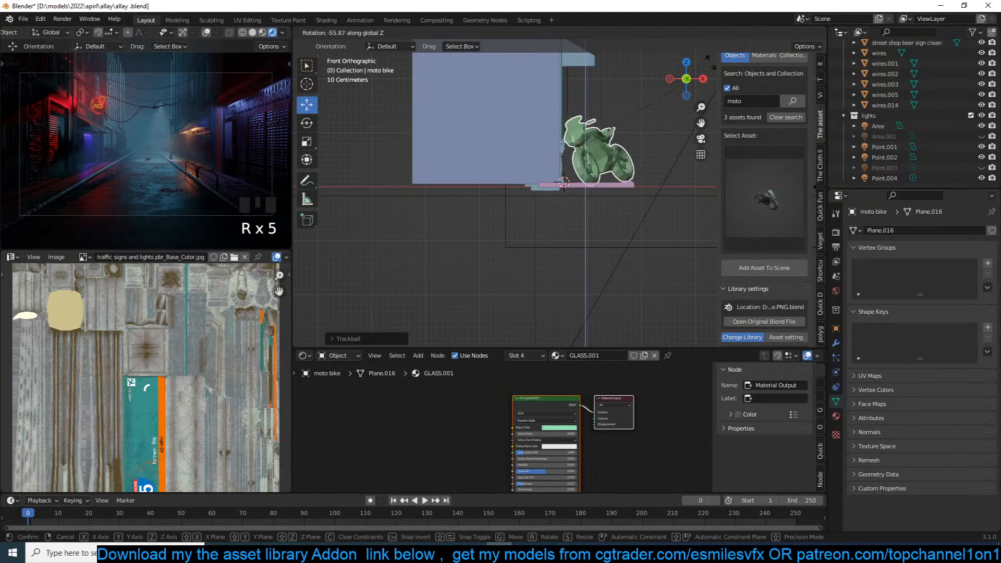
{"action": "left_click", "coordinate": [702, 90]}
Step: Add a point light near the awning and move it above the parked motorbike
{"action": "right_click", "coordinate": [553, 138]}
{"action": "scroll", "coordinate": [600, 157], "scroll_direction": "up", "scroll_amount": 3}
{"action": "scroll", "coordinate": [612, 152], "scroll_direction": "up", "scroll_amount": 2}
{"action": "middle_click_drag", "start_coordinate": [611, 152], "coordinate": [581, 227], "text": "shift"}
{"action": "scroll", "coordinate": [621, 143], "scroll_direction": "down", "scroll_amount": 3}
{"action": "middle_click_drag", "start_coordinate": [546, 133], "coordinate": [569, 120]}
{"action": "scroll", "coordinate": [496, 140], "scroll_direction": "down", "scroll_amount": 5}
{"action": "scroll", "coordinate": [443, 212], "scroll_direction": "up", "scroll_amount": 3}
{"action": "scroll", "coordinate": [551, 194], "scroll_direction": "down", "scroll_amount": 3}
{"action": "scroll", "coordinate": [531, 188], "scroll_direction": "up", "scroll_amount": 3}
{"action": "key", "text": "shift+a"}
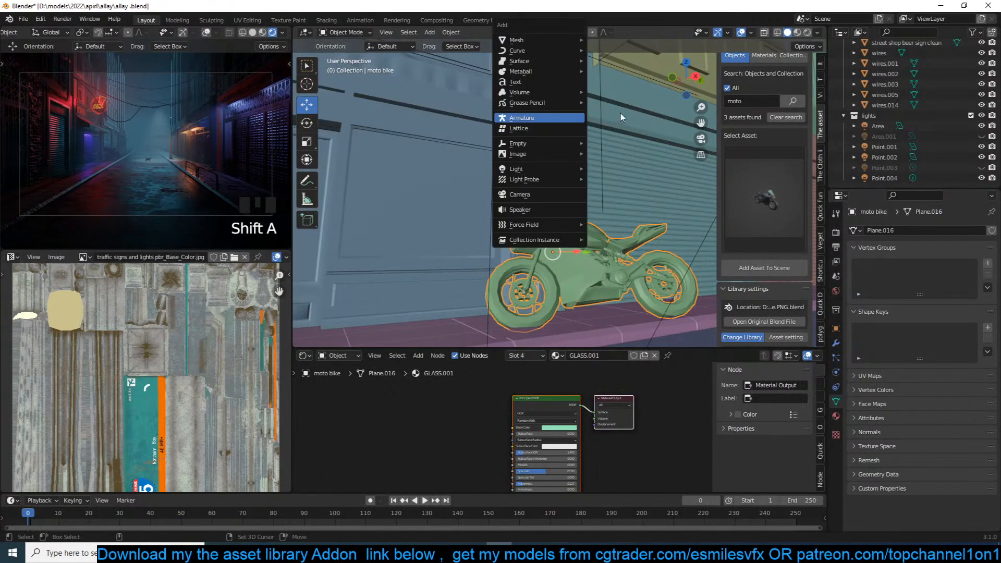
{"action": "key", "text": "shift+a"}
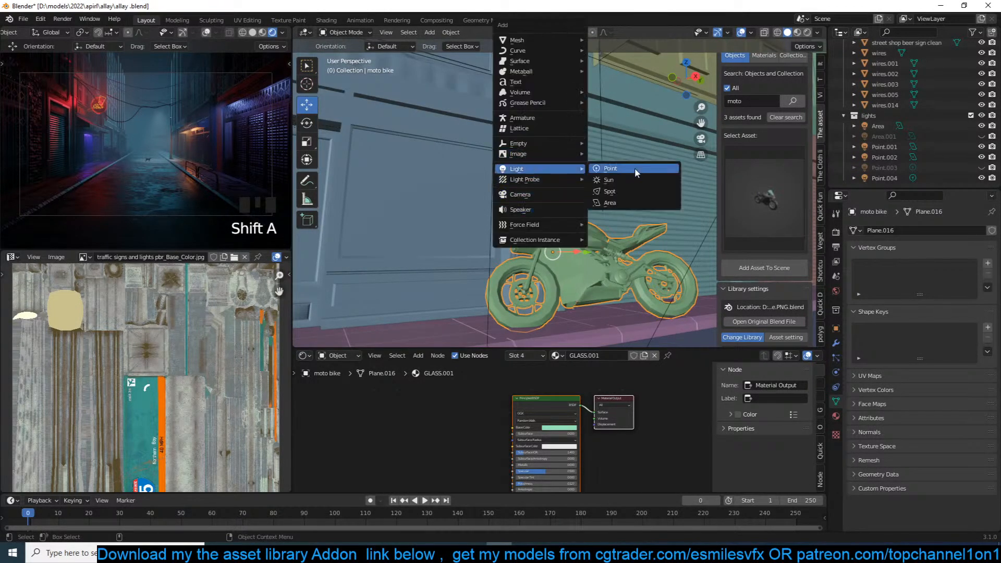
{"action": "left_click", "coordinate": [634, 168]}
{"action": "middle_click_drag", "start_coordinate": [635, 167], "coordinate": [605, 162]}
{"action": "key", "text": "g"}
{"action": "left_click", "coordinate": [648, 165]}
Step: Try the new point light's power at 100 W and at 500 W
{"action": "left_click", "coordinate": [943, 302]}
{"action": "type", "text": "100"}
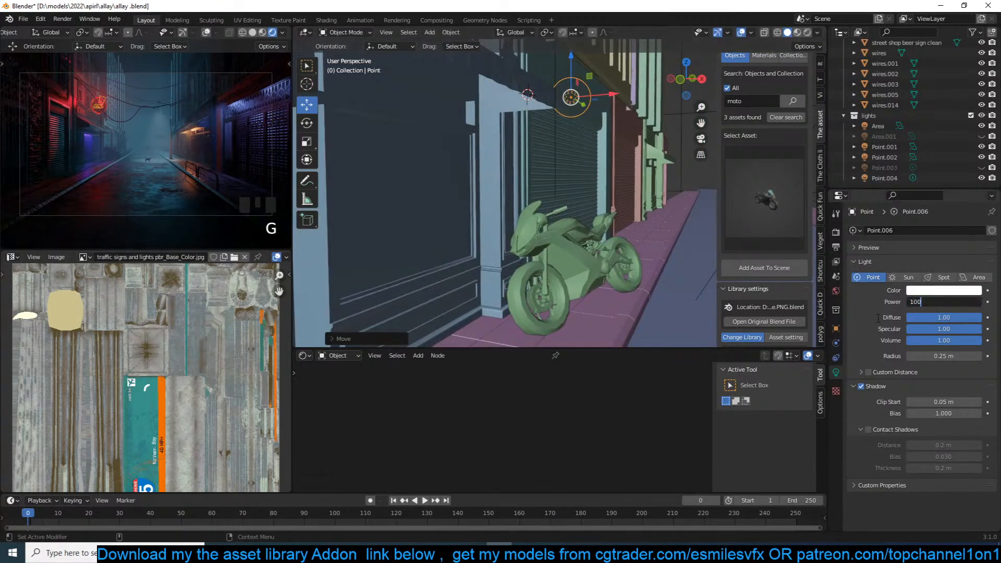
{"action": "left_click", "coordinate": [880, 322]}
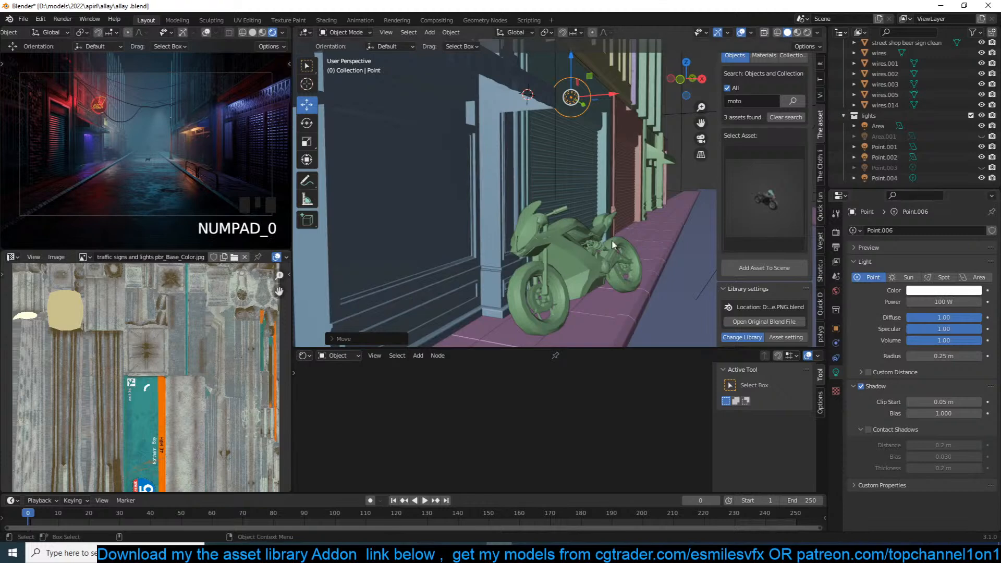
{"action": "middle_click_drag", "start_coordinate": [620, 162], "coordinate": [602, 164]}
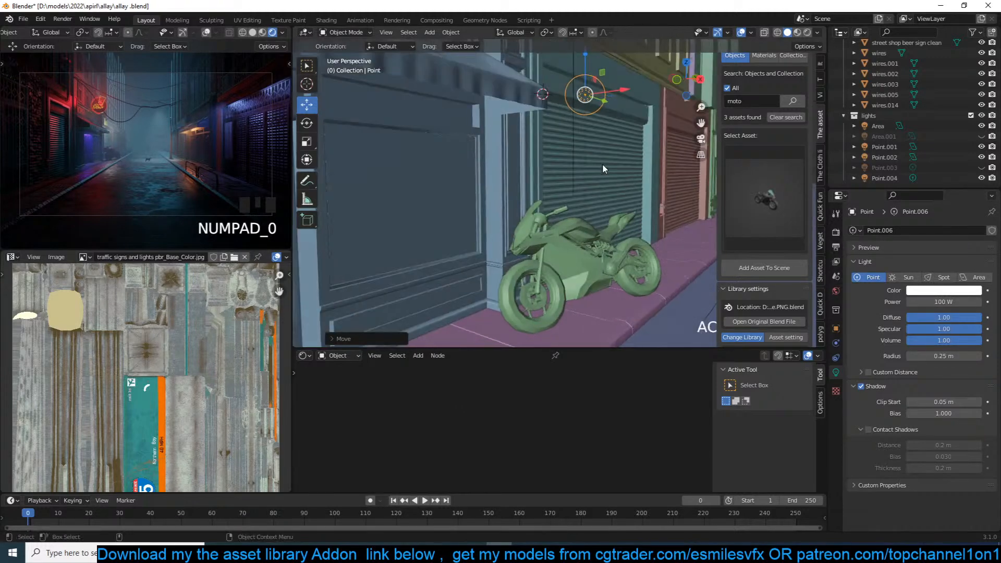
{"action": "left_click", "coordinate": [925, 302]}
{"action": "type", "text": "500"}
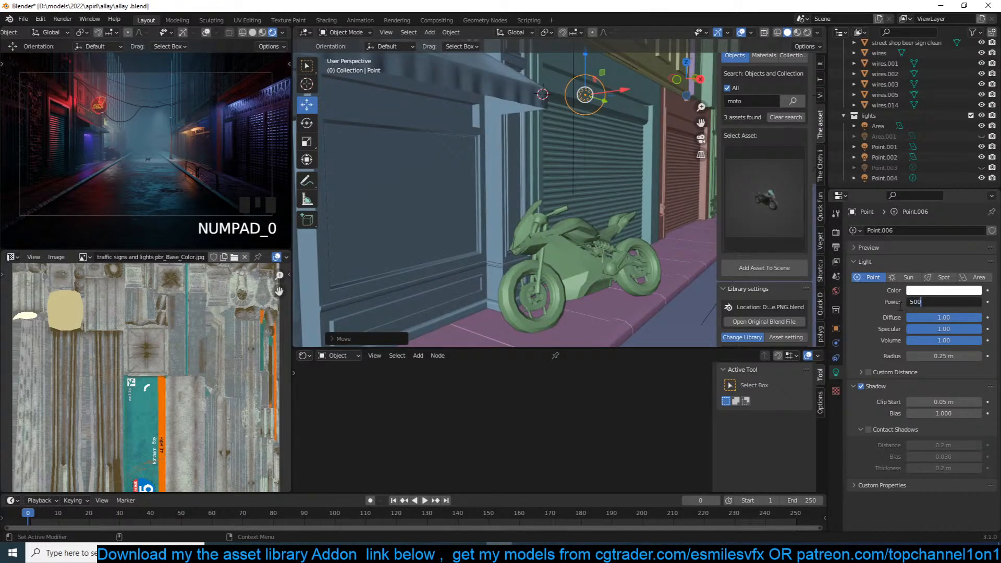
{"action": "key", "text": "Return"}
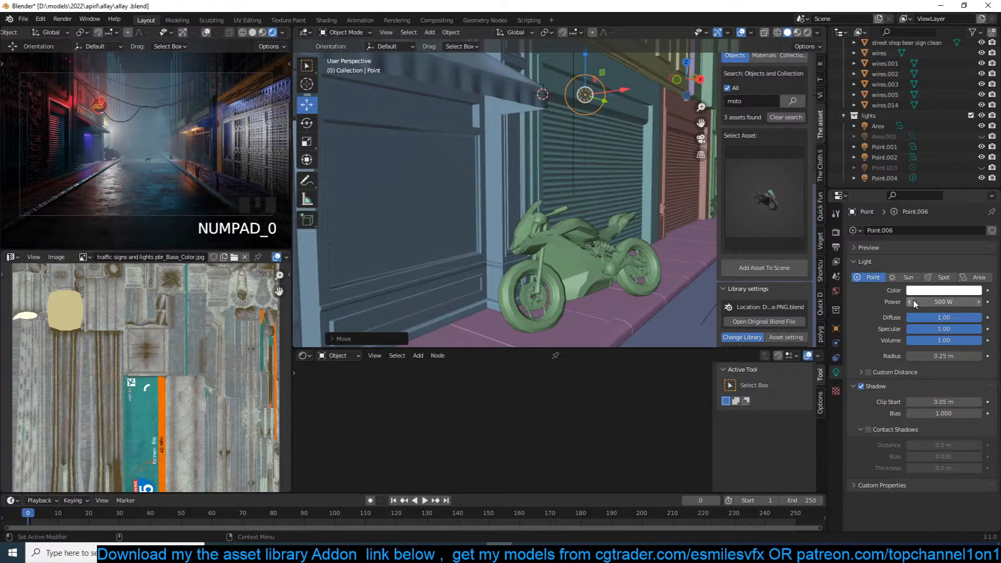
Step: Set the point light's power to 200 W and save the file
{"action": "left_click", "coordinate": [954, 302]}
{"action": "key", "text": "Return"}
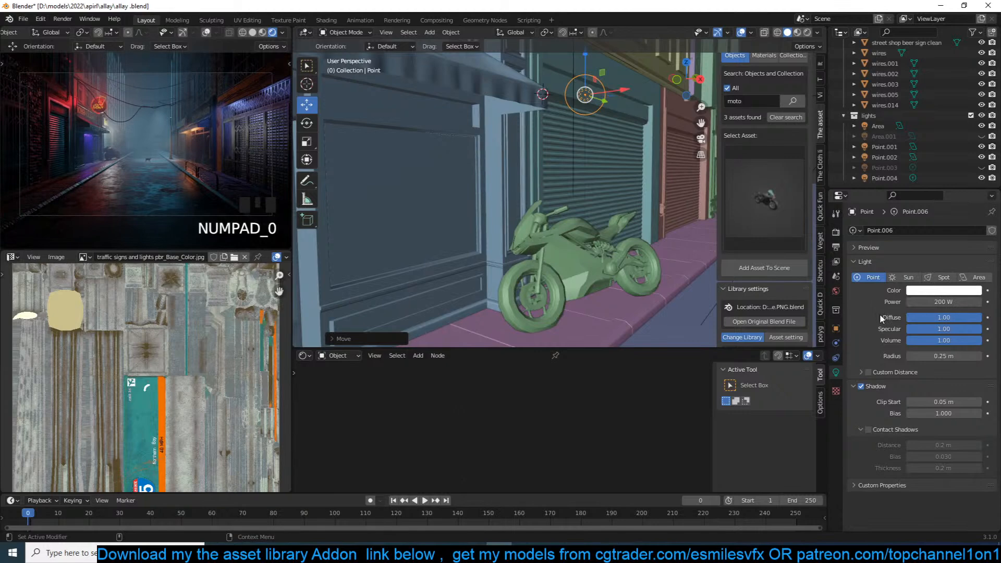
{"action": "key", "text": "ctrl+s"}
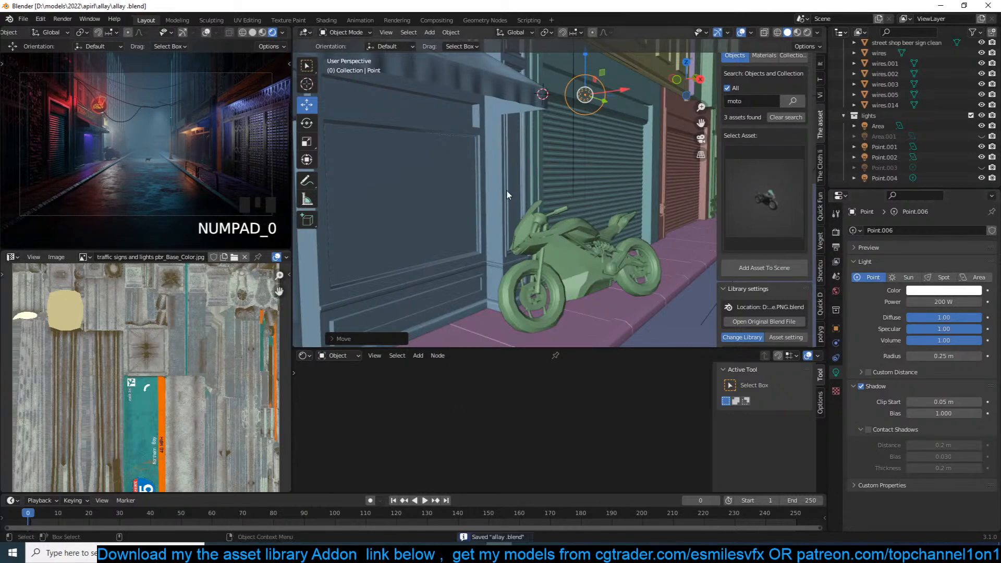
Step: Scale the motorbike down to about 0.76 and move it back onto the sidewalk
{"action": "left_click", "coordinate": [549, 247]}
{"action": "key", "text": "s"}
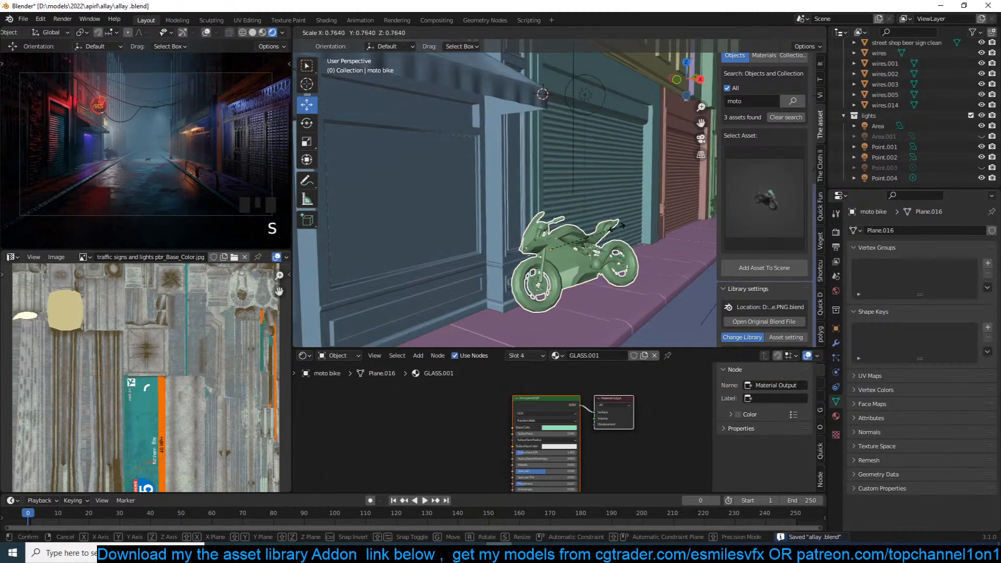
{"action": "left_click", "coordinate": [618, 225]}
{"action": "key", "text": "g"}
{"action": "left_click", "coordinate": [615, 237]}
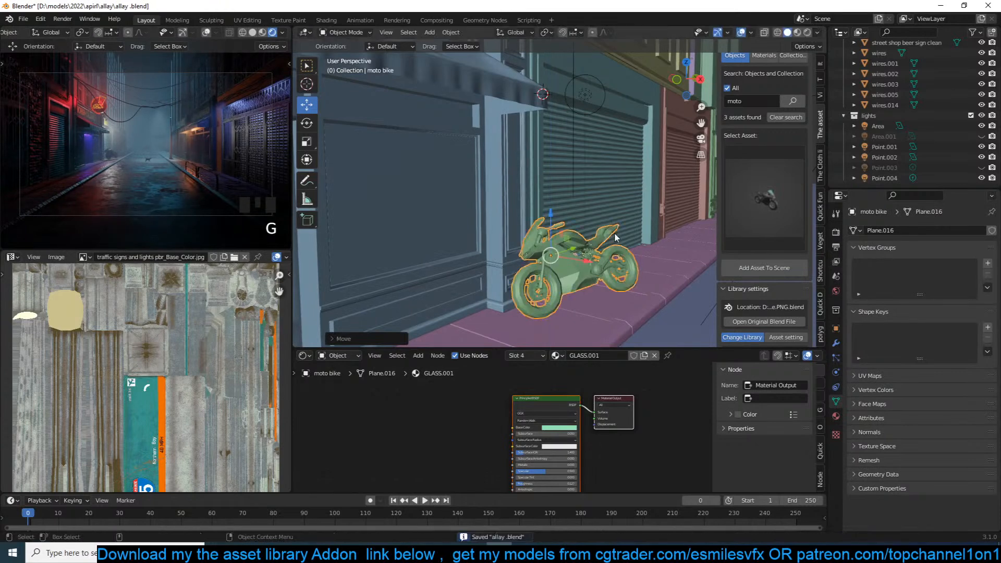
{"action": "key", "text": "alt+a"}
{"action": "left_click", "coordinate": [590, 250]}
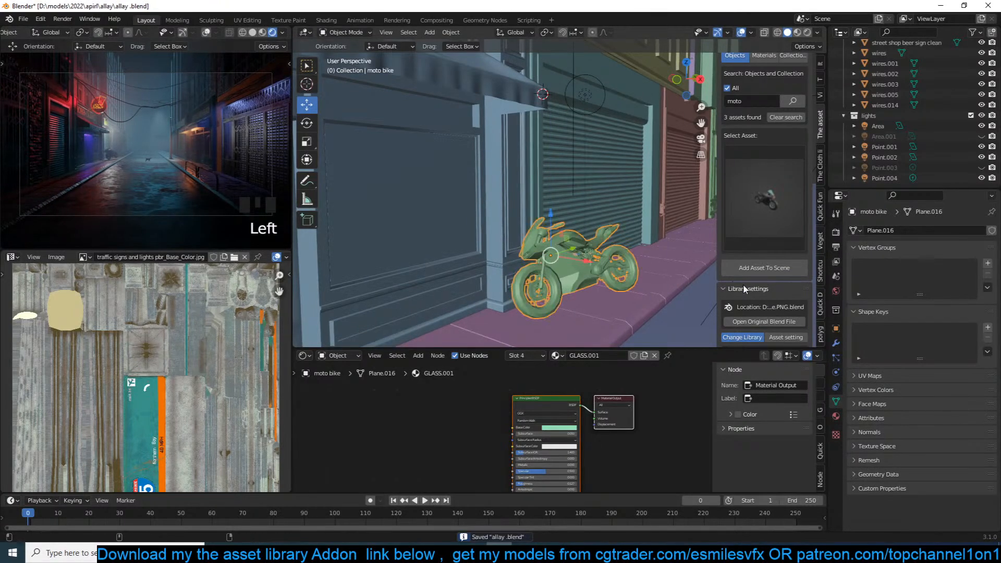
Step: Change the base color of the motorbike's black.001 material to yellow
{"action": "left_click", "coordinate": [835, 416]}
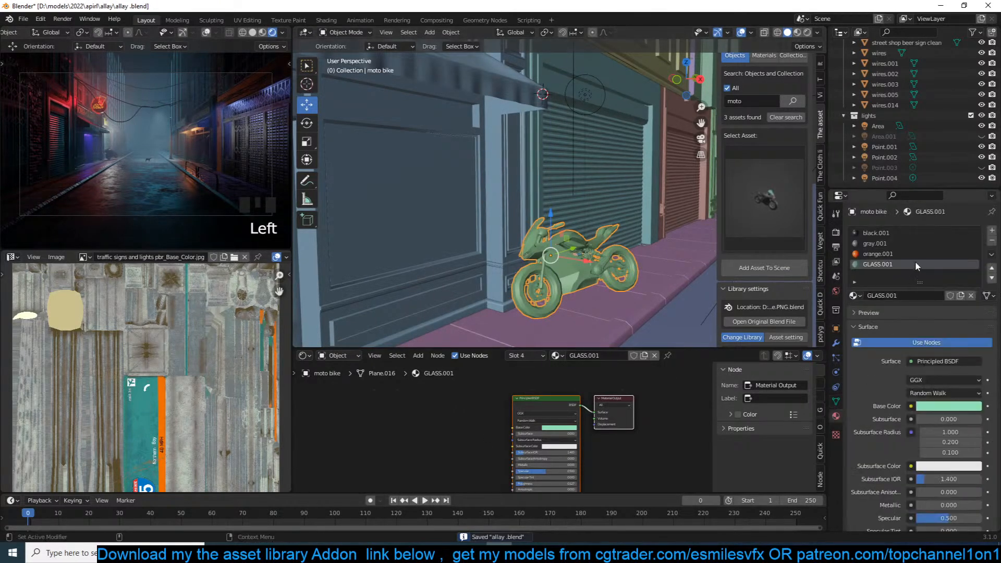
{"action": "left_click", "coordinate": [902, 234]}
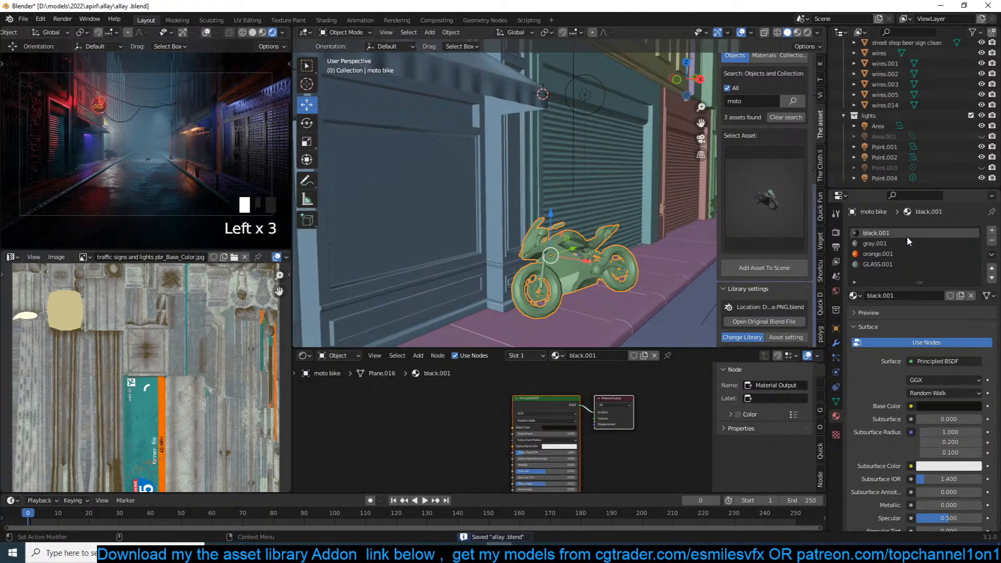
{"action": "left_click", "coordinate": [561, 427]}
{"action": "left_click", "coordinate": [591, 348]}
{"action": "mouse_move", "coordinate": [575, 360]}
{"action": "left_mouse_down"}
{"action": "mouse_move", "coordinate": [552, 381]}
{"action": "mouse_move", "coordinate": [559, 388]}
{"action": "mouse_move", "coordinate": [551, 383]}
{"action": "left_mouse_up"}
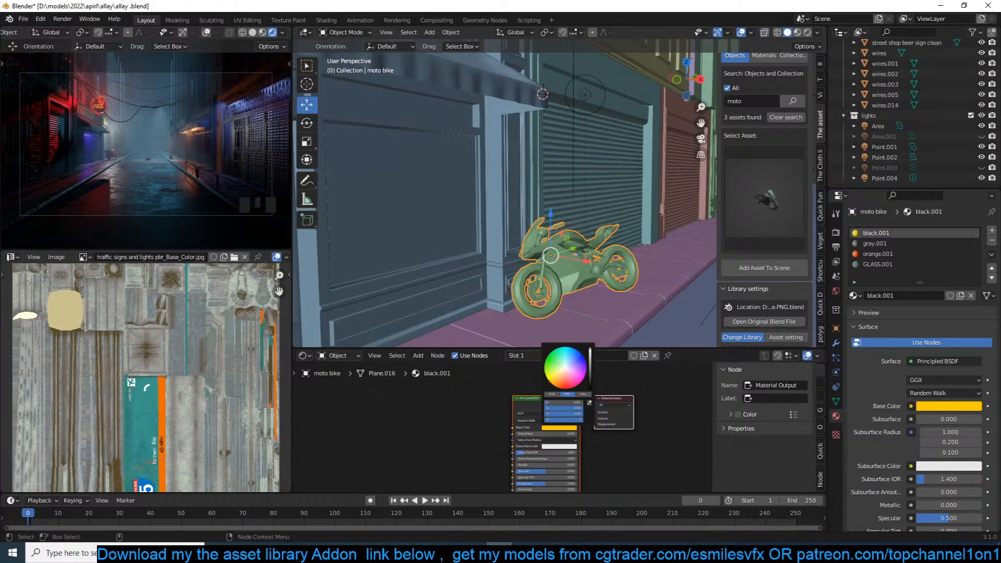
Step: Lower the motorbike slightly onto the sidewalk and save the file
{"action": "key", "text": "g"}
{"action": "left_click", "coordinate": [618, 251]}
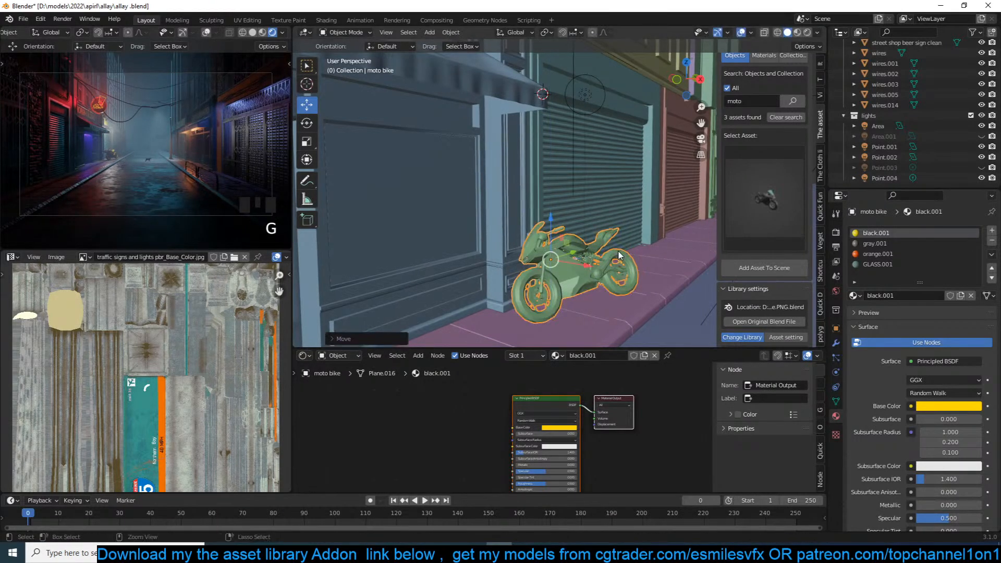
{"action": "key", "text": "ctrl+s"}
Step: Search all assets in the library for "street" and look through the matching props
{"action": "key", "text": "alt+a"}
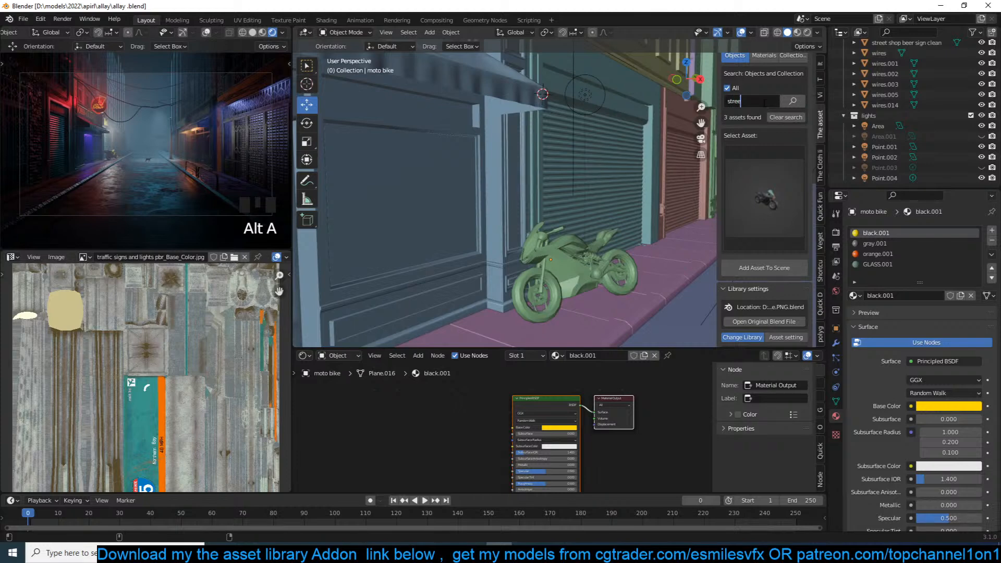
{"action": "key", "text": "Return"}
{"action": "left_click", "coordinate": [747, 189]}
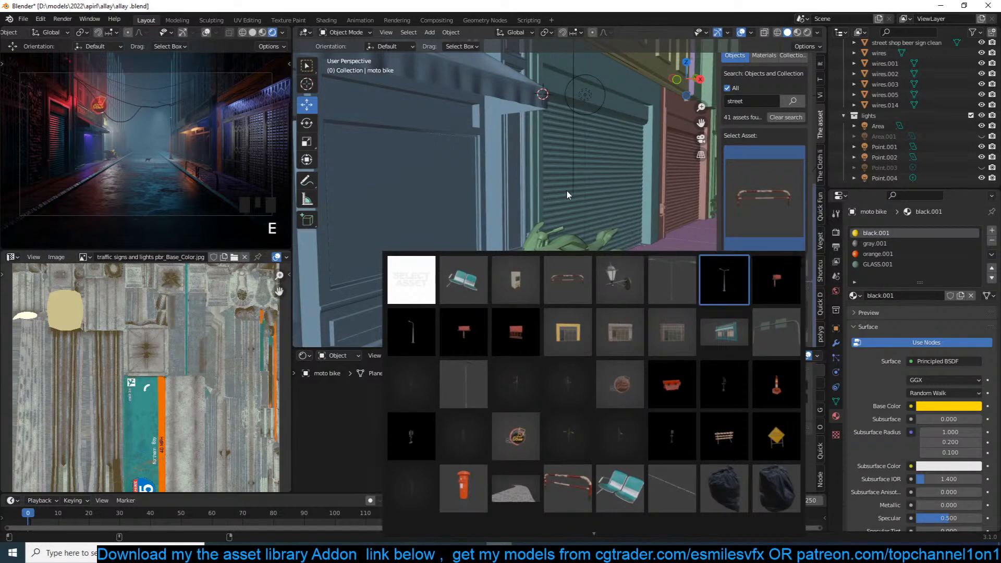
{"action": "middle_click_drag", "start_coordinate": [576, 187], "coordinate": [518, 214]}
{"action": "scroll", "coordinate": [553, 202], "scroll_direction": "down", "scroll_amount": 5}
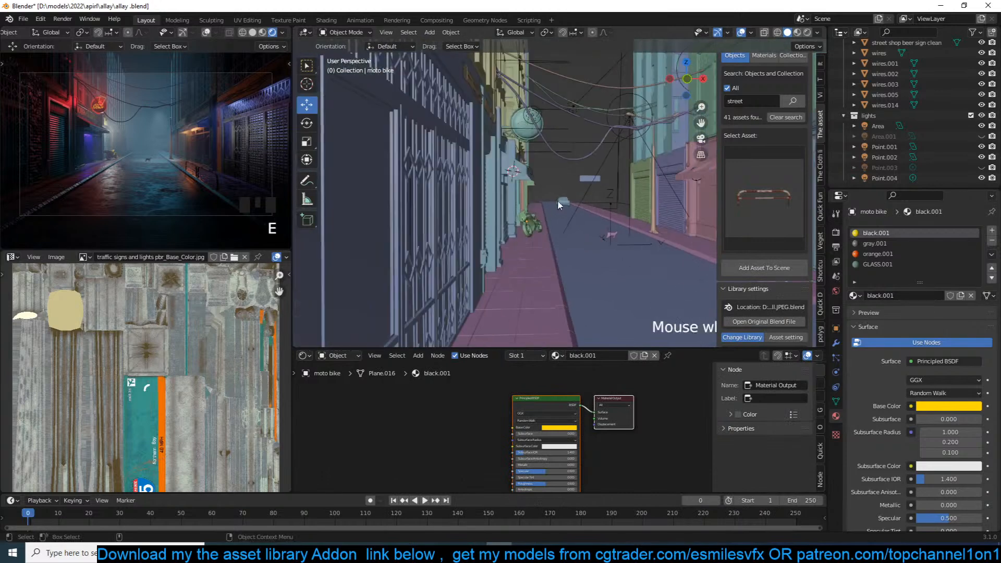
{"action": "scroll", "coordinate": [553, 201], "scroll_direction": "down", "scroll_amount": 4}
{"action": "middle_click_drag", "start_coordinate": [557, 243], "coordinate": [559, 240]}
Step: Make a linked duplicate of the near building block, with its upper storeys, shutter and brick shop, and move it to the street's far end
{"action": "left_click", "coordinate": [631, 211]}
{"action": "key", "text": "grave"}
{"action": "middle_click_drag", "start_coordinate": [630, 212], "coordinate": [531, 261]}
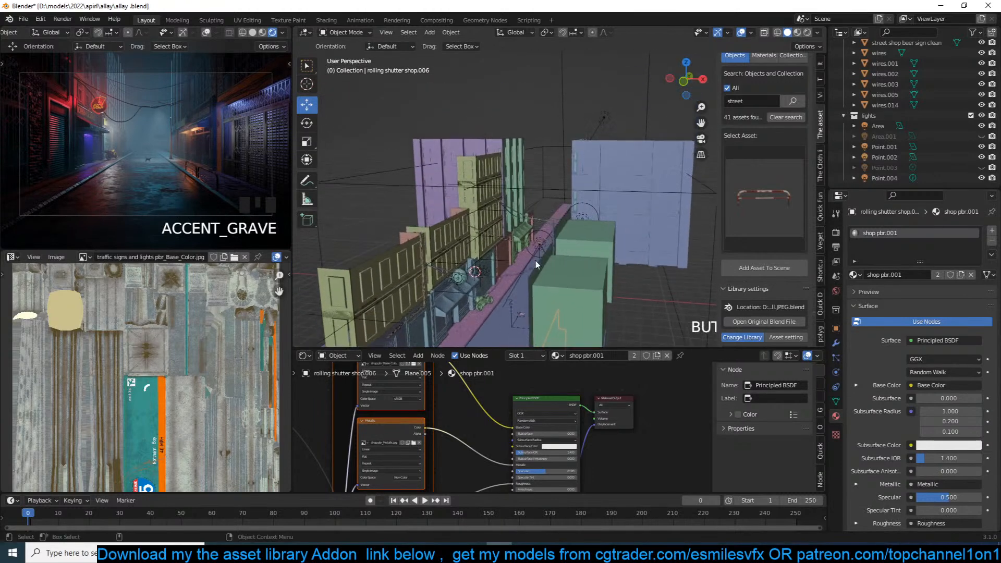
{"action": "left_click", "coordinate": [519, 202]}
{"action": "middle_click_drag", "start_coordinate": [519, 202], "coordinate": [484, 209]}
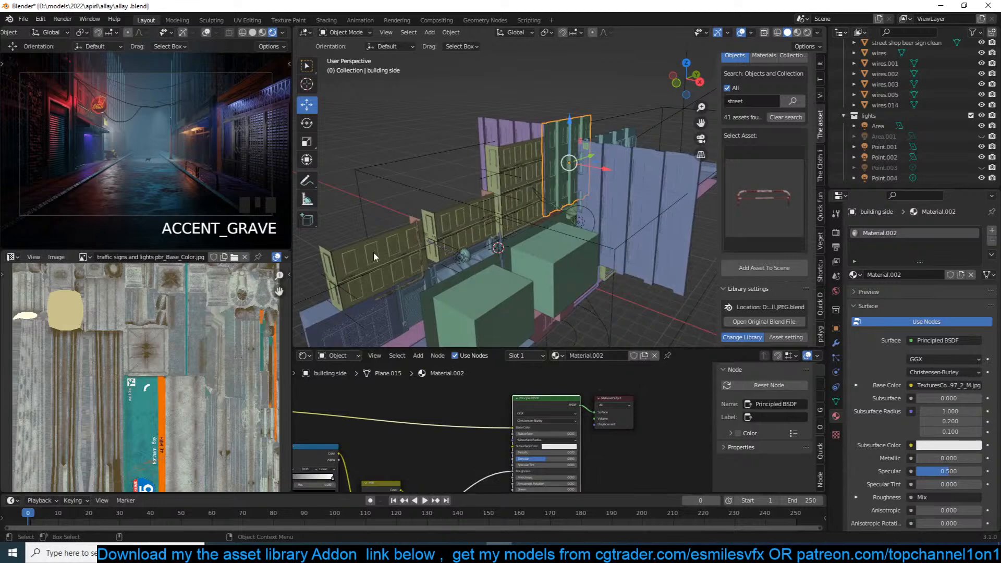
{"action": "left_click", "coordinate": [381, 272]}
{"action": "left_click", "coordinate": [392, 269], "text": "shift"}
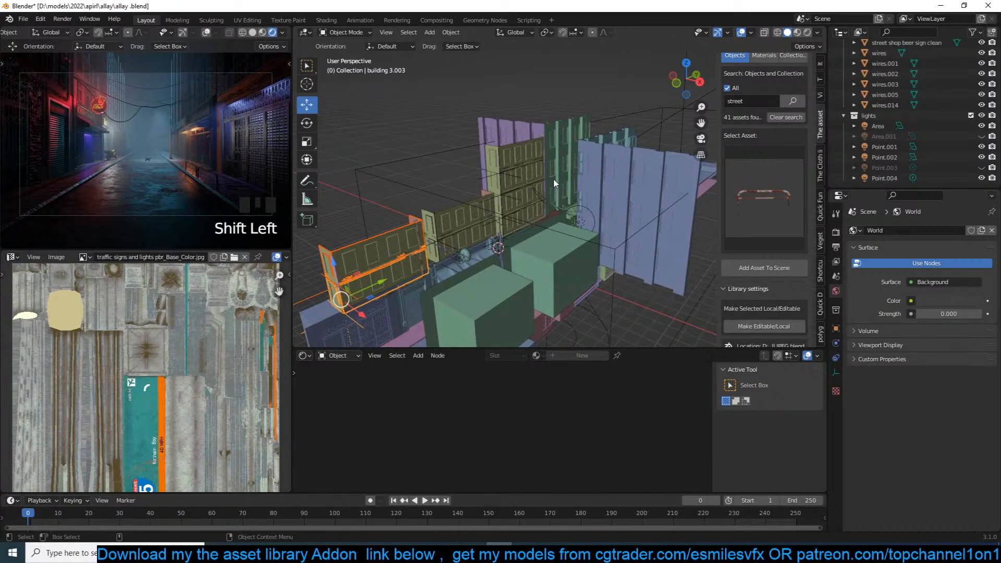
{"action": "key", "text": "KP_7"}
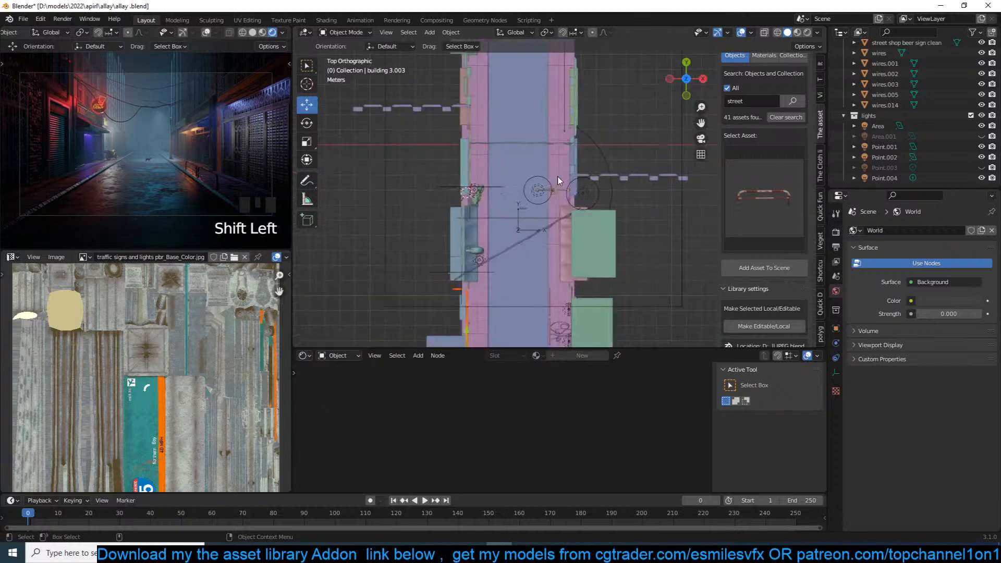
{"action": "scroll", "coordinate": [560, 177], "scroll_direction": "down", "scroll_amount": 3}
{"action": "middle_click_drag", "start_coordinate": [560, 176], "coordinate": [558, 99]}
{"action": "scroll", "coordinate": [575, 156], "scroll_direction": "up", "scroll_amount": 3}
{"action": "scroll", "coordinate": [574, 157], "scroll_direction": "down", "scroll_amount": 3}
{"action": "middle_click_drag", "start_coordinate": [574, 156], "coordinate": [487, 262]}
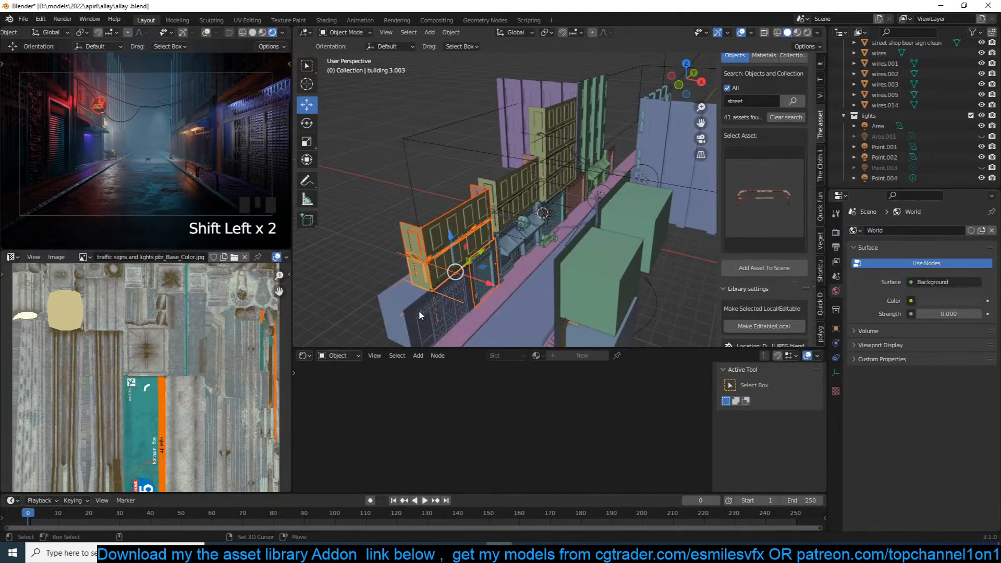
{"action": "left_click", "coordinate": [422, 311], "text": "shift"}
{"action": "key", "text": "KP_7"}
{"action": "scroll", "coordinate": [447, 287], "scroll_direction": "down", "scroll_amount": 3}
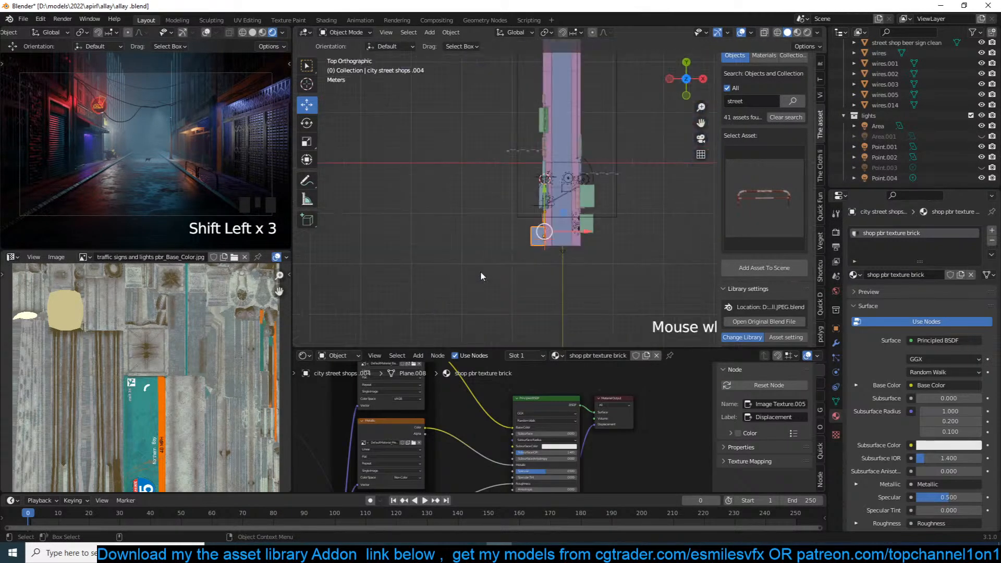
{"action": "key", "text": "alt+d"}
{"action": "middle_click_drag", "start_coordinate": [602, 72], "coordinate": [559, 235], "text": "shift"}
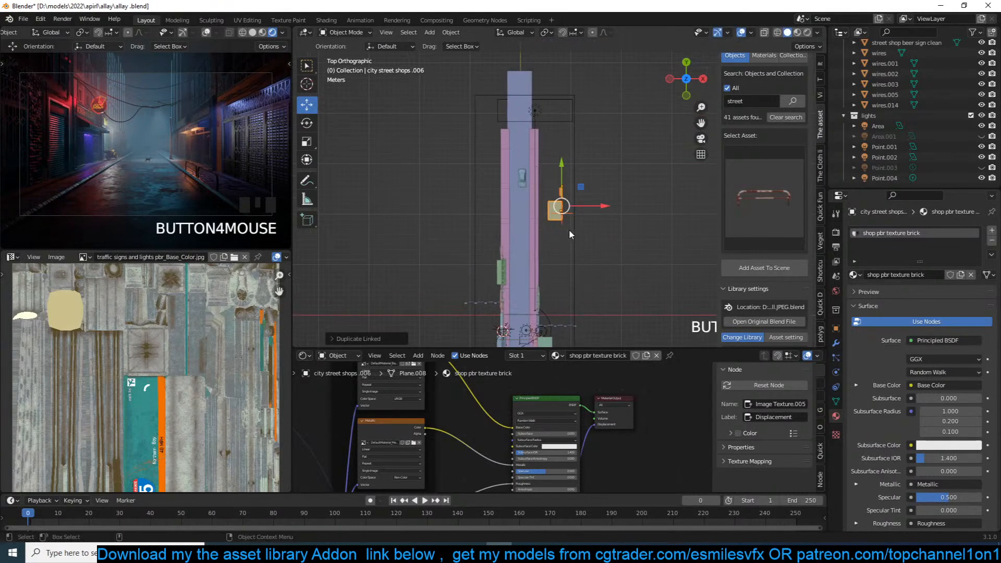
{"action": "key", "text": "g"}
{"action": "left_click", "coordinate": [531, 146]}
Step: Rotate the duplicated building block across the road and move it so it closes off the far end of the street
{"action": "key", "text": "r"}
{"action": "left_click", "coordinate": [529, 152]}
{"action": "key", "text": "g"}
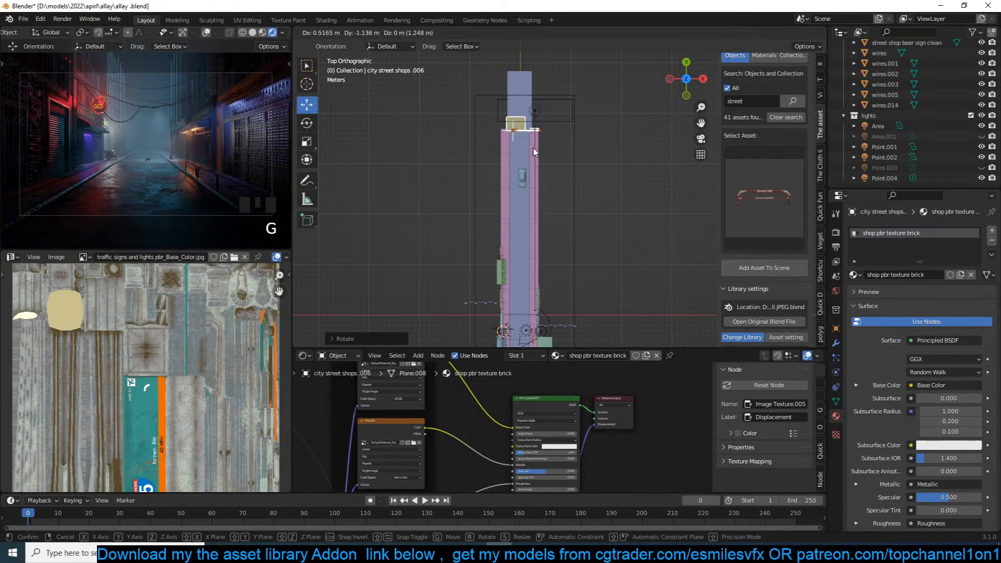
{"action": "left_click", "coordinate": [529, 151]}
{"action": "key", "text": "KP_Decimal"}
{"action": "middle_click_drag", "start_coordinate": [534, 150], "coordinate": [597, 91]}
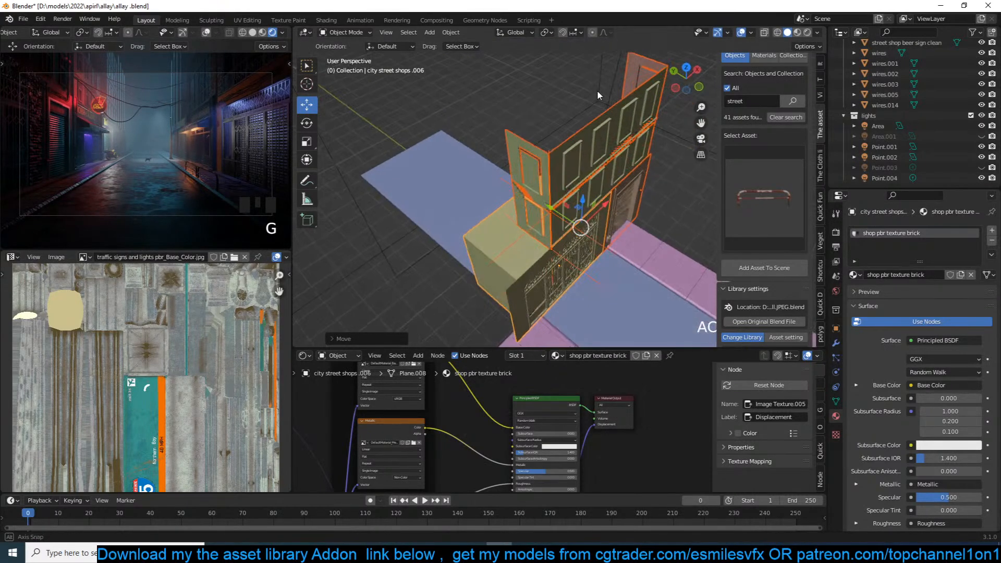
{"action": "scroll", "coordinate": [597, 91], "scroll_direction": "down", "scroll_amount": 3}
{"action": "middle_click_drag", "start_coordinate": [561, 141], "coordinate": [605, 113]}
{"action": "scroll", "coordinate": [537, 152], "scroll_direction": "down", "scroll_amount": 2}
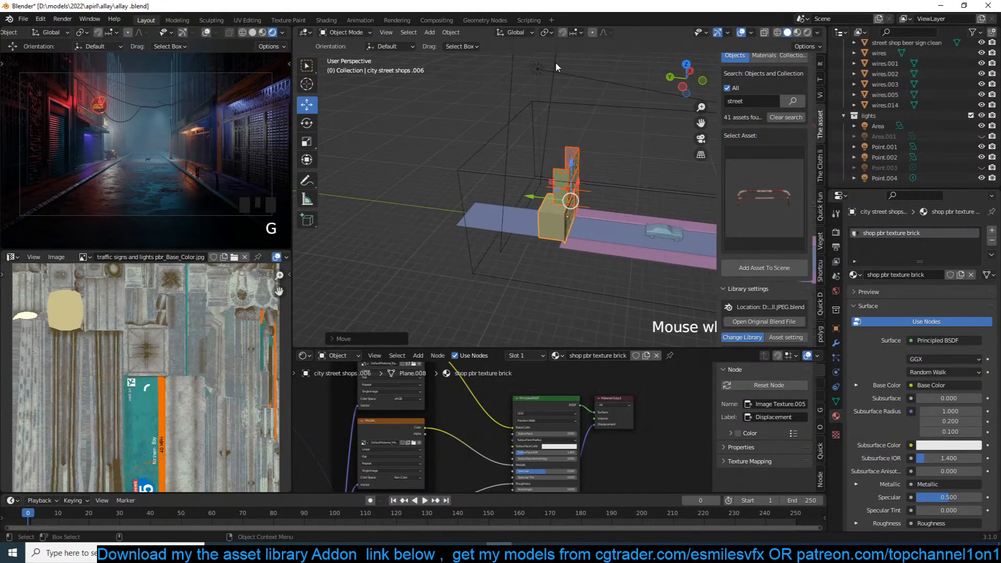
Step: Move the existing blue area light in front of the building block at the far end of the street
{"action": "left_click", "coordinate": [539, 70]}
{"action": "key", "text": "g"}
{"action": "left_click", "coordinate": [613, 113]}
{"action": "mouse_move", "coordinate": [568, 166]}
{"action": "middle_mouse_down"}
{"action": "mouse_move", "coordinate": [544, 155]}
{"action": "mouse_move", "coordinate": [553, 177]}
{"action": "middle_mouse_up"}
{"action": "scroll", "coordinate": [560, 224], "scroll_direction": "up", "scroll_amount": 4}
{"action": "key", "text": "g"}
{"action": "middle_click_drag", "start_coordinate": [560, 224], "coordinate": [544, 211]}
{"action": "left_click", "coordinate": [551, 203]}
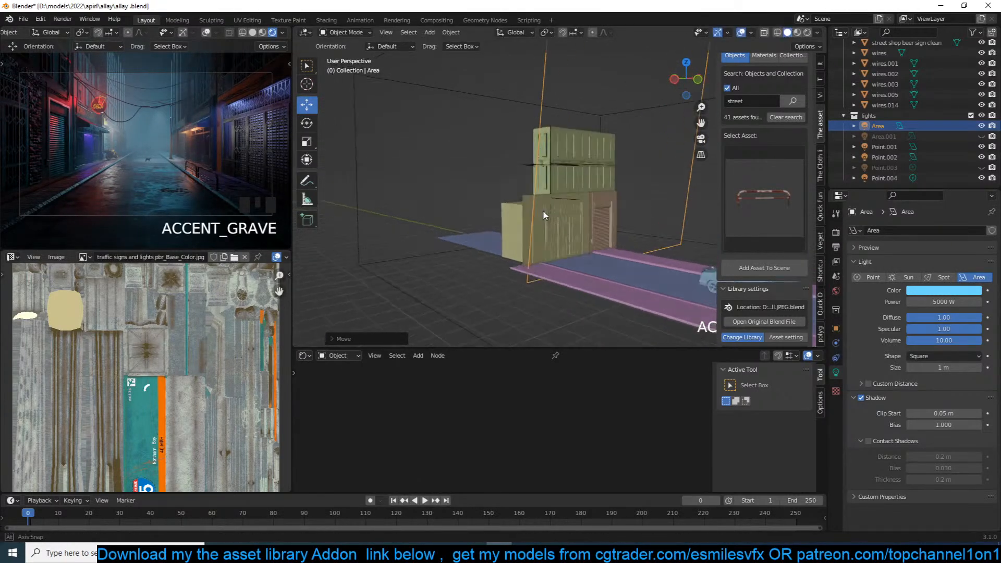
Step: Add an area light at the far building's facade and set its power to 1000 W
{"action": "scroll", "coordinate": [543, 211], "scroll_direction": "up", "scroll_amount": 3}
{"action": "key", "text": "shift+a"}
{"action": "mouse_move", "coordinate": [563, 225]}
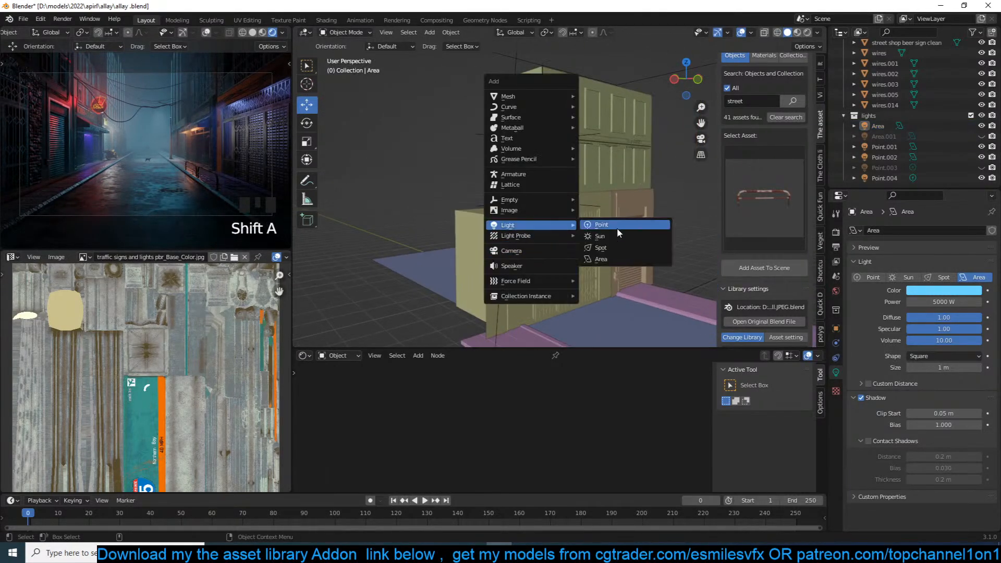
{"action": "left_click", "coordinate": [610, 258]}
{"action": "left_click", "coordinate": [937, 300]}
{"action": "key", "text": "Return"}
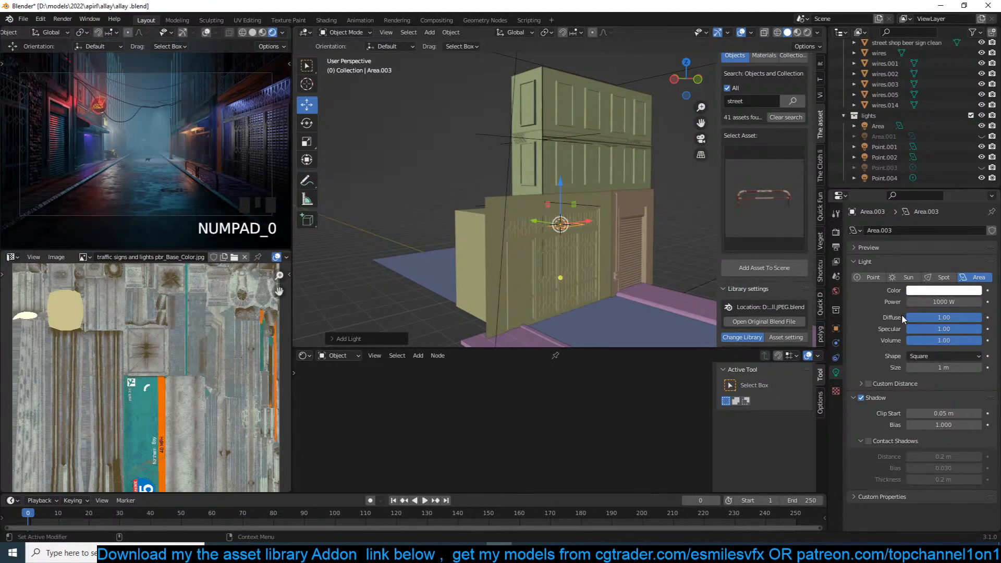
Step: Move the new area light above the shop gate and rotate it about the X axis toward the facade
{"action": "scroll", "coordinate": [590, 219], "scroll_direction": "up", "scroll_amount": 4}
{"action": "middle_click_drag", "start_coordinate": [629, 211], "coordinate": [678, 210]}
{"action": "key", "text": "g"}
{"action": "left_click", "coordinate": [642, 173]}
{"action": "key", "text": "r"}
{"action": "key", "text": "x"}
{"action": "left_click", "coordinate": [660, 168]}
Step: Set the new area light's power to 10000 W and move it farther out from the facade
{"action": "left_click", "coordinate": [929, 301]}
{"action": "type", "text": "10"}
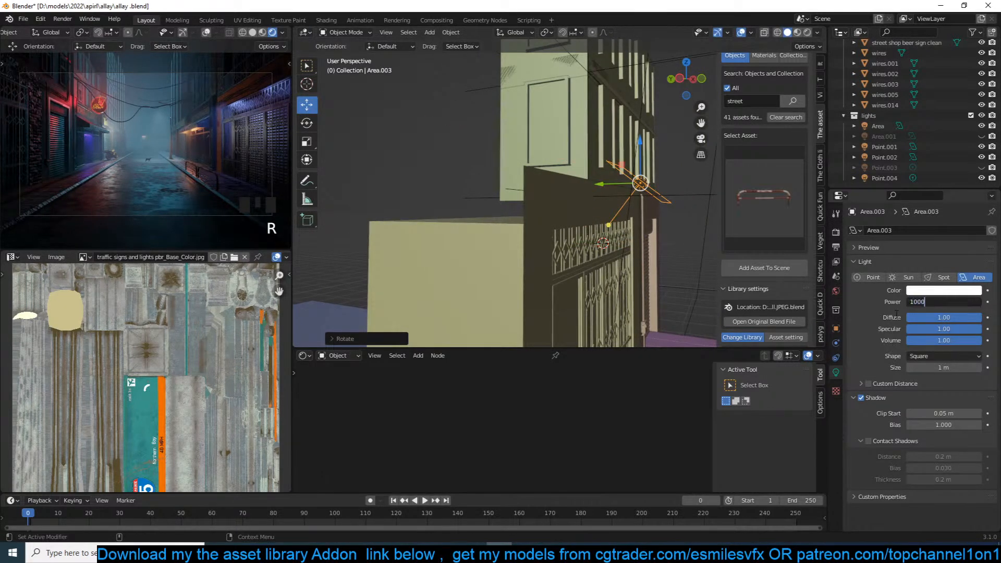
{"action": "key", "text": "Return"}
{"action": "left_click", "coordinate": [929, 301]}
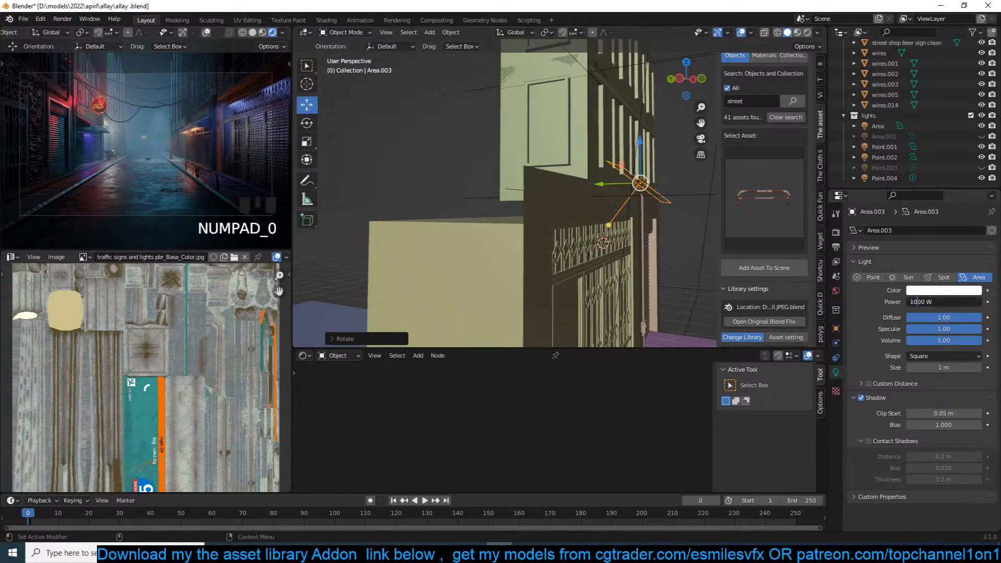
{"action": "left_click", "coordinate": [691, 267]}
{"action": "scroll", "coordinate": [618, 228], "scroll_direction": "down", "scroll_amount": 2}
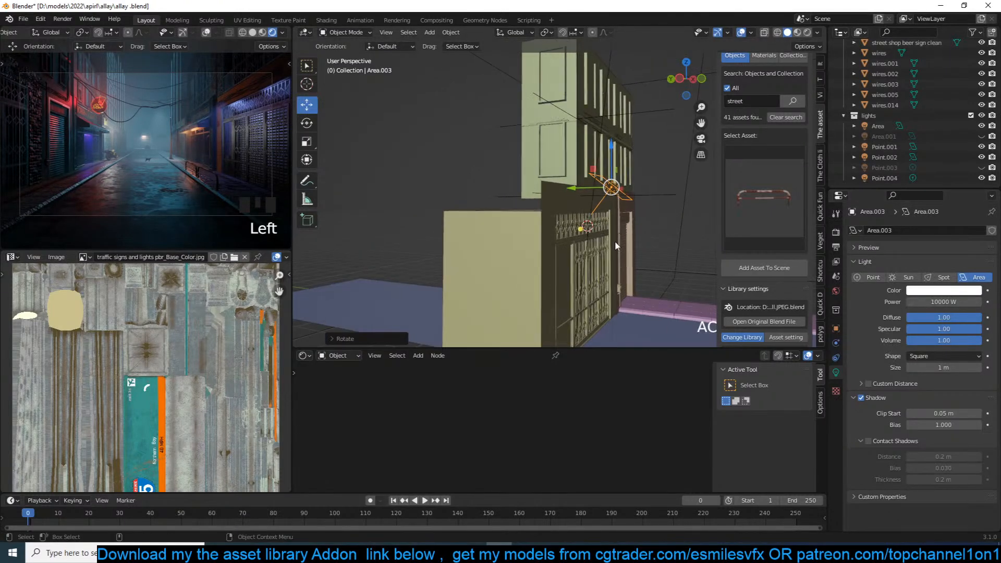
{"action": "key", "text": "g"}
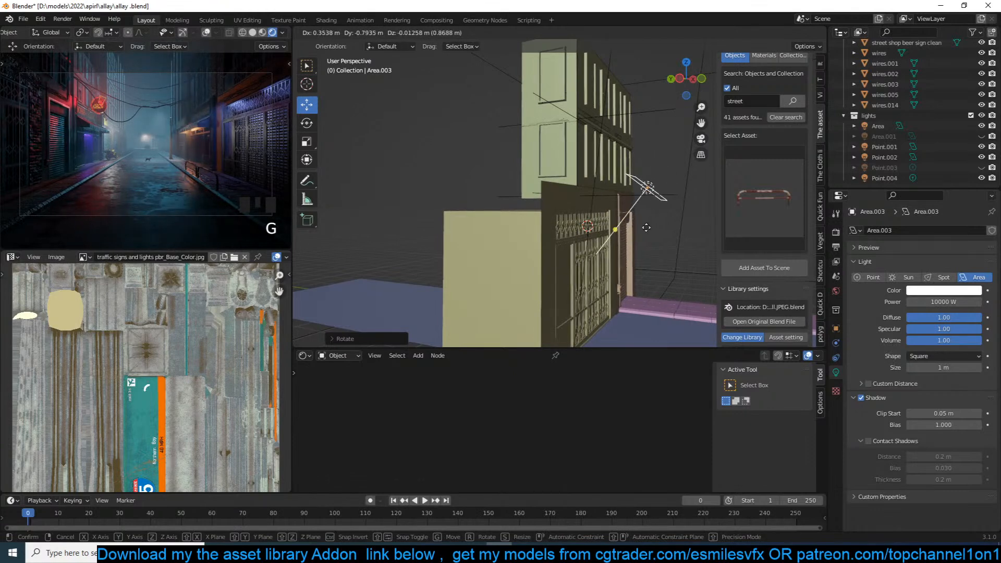
{"action": "left_click", "coordinate": [634, 244]}
Step: Resize the area light, stretch it along the X axis into a long strip, and reposition it in front of the gate
{"action": "scroll", "coordinate": [631, 208], "scroll_direction": "up", "scroll_amount": 5}
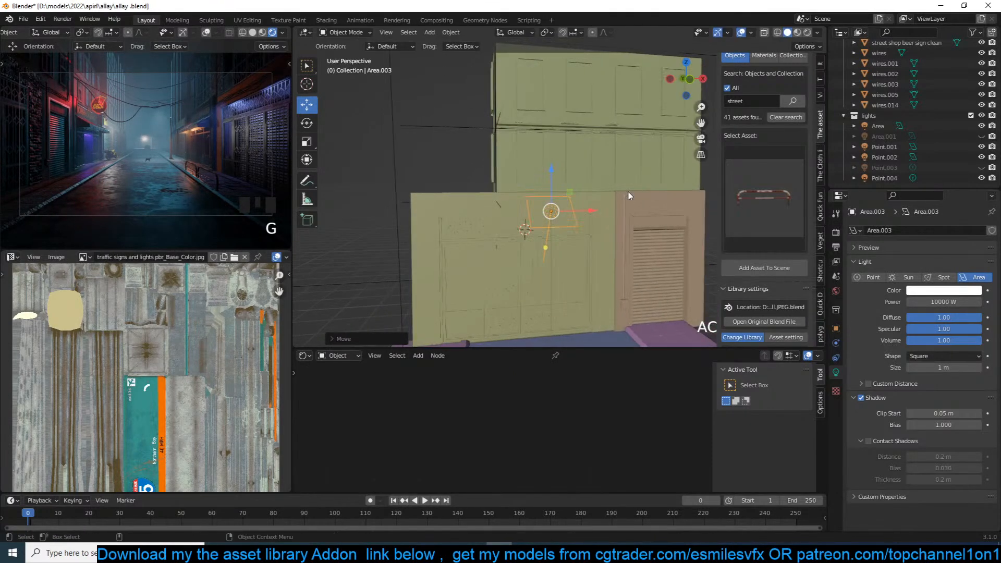
{"action": "key", "text": "s"}
{"action": "key", "text": "x"}
{"action": "key", "text": "s"}
{"action": "left_click", "coordinate": [576, 202]}
{"action": "key", "text": "s"}
{"action": "key", "text": "x"}
{"action": "left_click", "coordinate": [635, 196]}
{"action": "key", "text": "grave"}
{"action": "middle_click_drag", "start_coordinate": [635, 197], "coordinate": [595, 216]}
{"action": "key", "text": "g"}
{"action": "left_click", "coordinate": [646, 203]}
Step: Duplicate the strip light, place the copy above the rolling shutter, and set its color to pink
{"action": "key", "text": "grave"}
{"action": "key", "text": "shift+d"}
{"action": "left_click", "coordinate": [723, 224]}
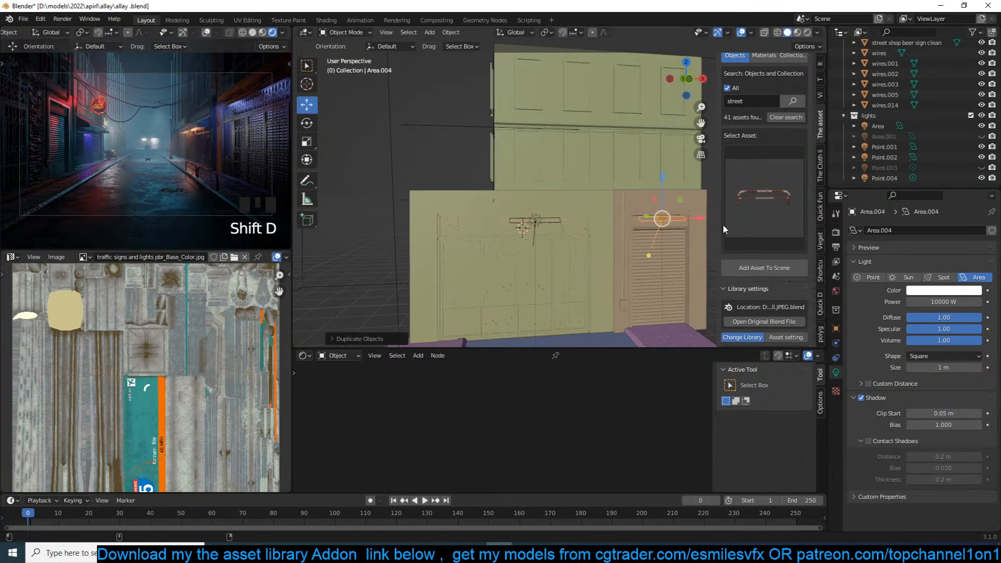
{"action": "left_click", "coordinate": [918, 290]}
{"action": "left_click", "coordinate": [959, 194]}
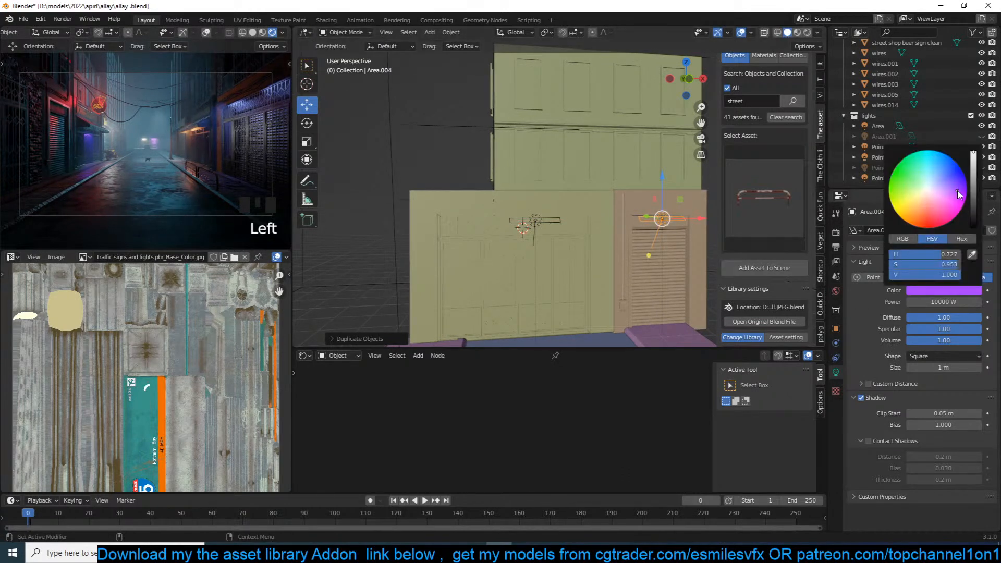
{"action": "mouse_move", "coordinate": [958, 191]}
{"action": "left_mouse_down"}
{"action": "mouse_move", "coordinate": [963, 176]}
{"action": "mouse_move", "coordinate": [948, 202]}
{"action": "left_mouse_up"}
Step: Resize the sport car standing on the road near the far end of the street
{"action": "scroll", "coordinate": [538, 219], "scroll_direction": "down", "scroll_amount": 3}
{"action": "middle_click_drag", "start_coordinate": [538, 219], "coordinate": [560, 233]}
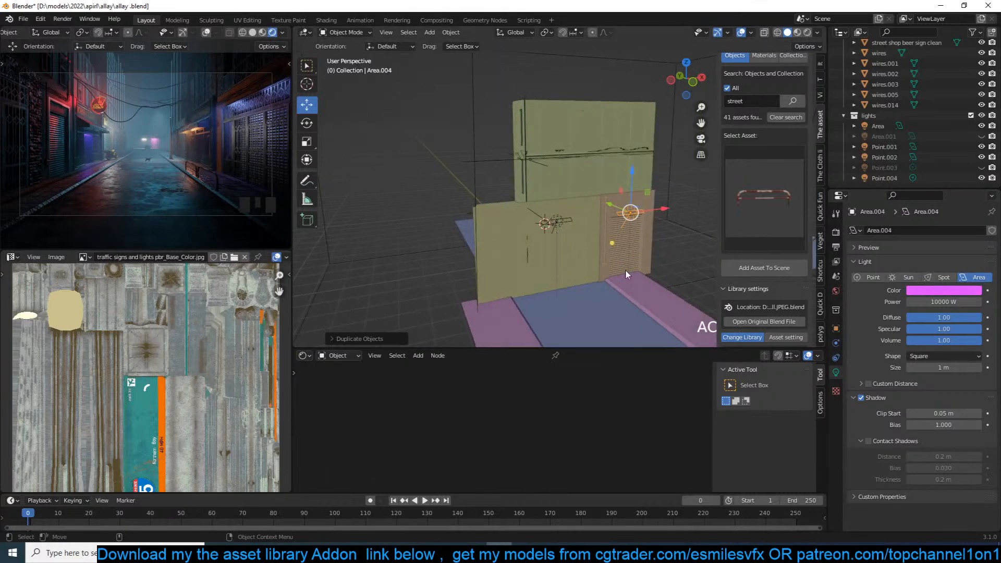
{"action": "middle_click_drag", "start_coordinate": [624, 271], "coordinate": [536, 183], "text": "shift"}
{"action": "scroll", "coordinate": [537, 188], "scroll_direction": "down", "scroll_amount": 2}
{"action": "left_click", "coordinate": [581, 259]}
{"action": "key", "text": "s"}
{"action": "left_click", "coordinate": [638, 235]}
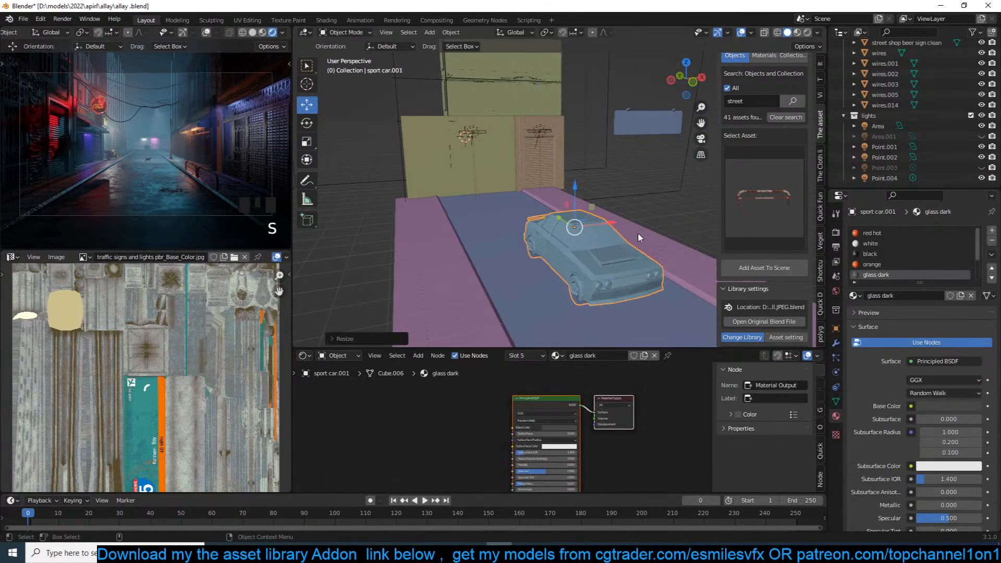
Step: Check in Edit Mode which material the sport car's front headlight uses, examine its shader nodes, and save the file
{"action": "scroll", "coordinate": [650, 290], "scroll_direction": "up", "scroll_amount": 2}
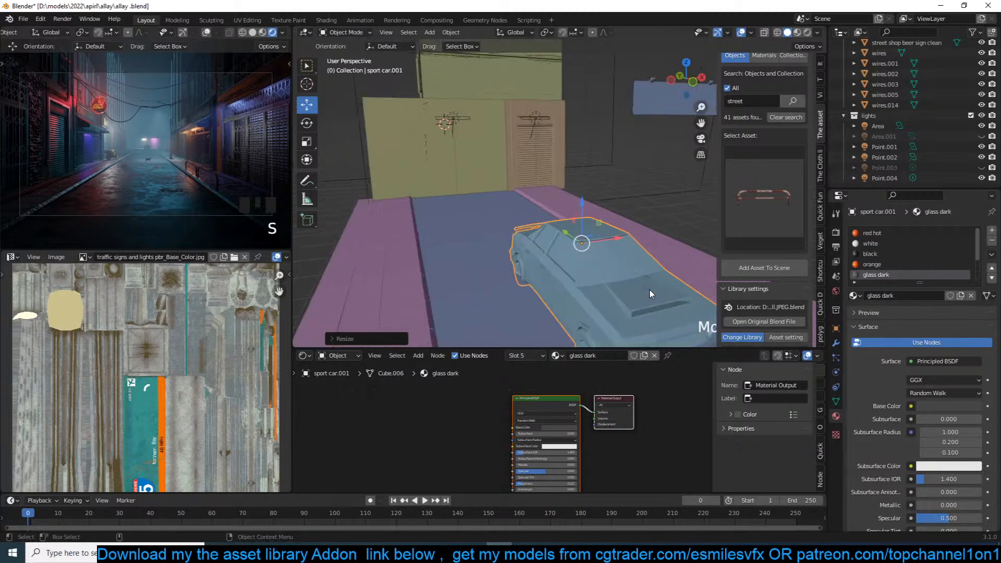
{"action": "key", "text": "Tab"}
{"action": "middle_click_drag", "start_coordinate": [650, 290], "coordinate": [596, 217], "text": "shift"}
{"action": "left_click", "coordinate": [548, 144]}
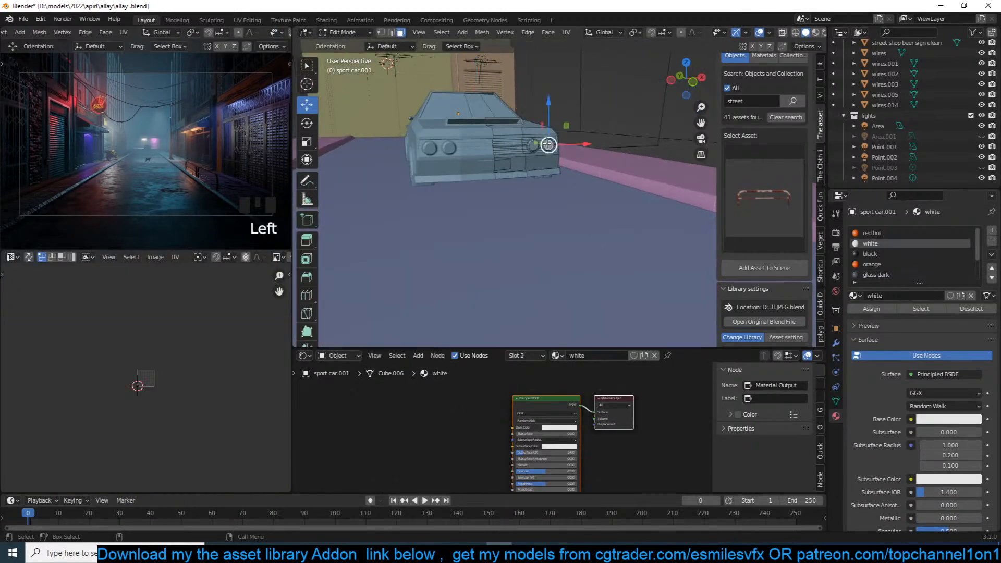
{"action": "key", "text": "Tab"}
{"action": "scroll", "coordinate": [599, 465], "scroll_direction": "down", "scroll_amount": 4}
{"action": "middle_click_drag", "start_coordinate": [599, 464], "coordinate": [628, 409]}
{"action": "scroll", "coordinate": [614, 463], "scroll_direction": "up", "scroll_amount": 3}
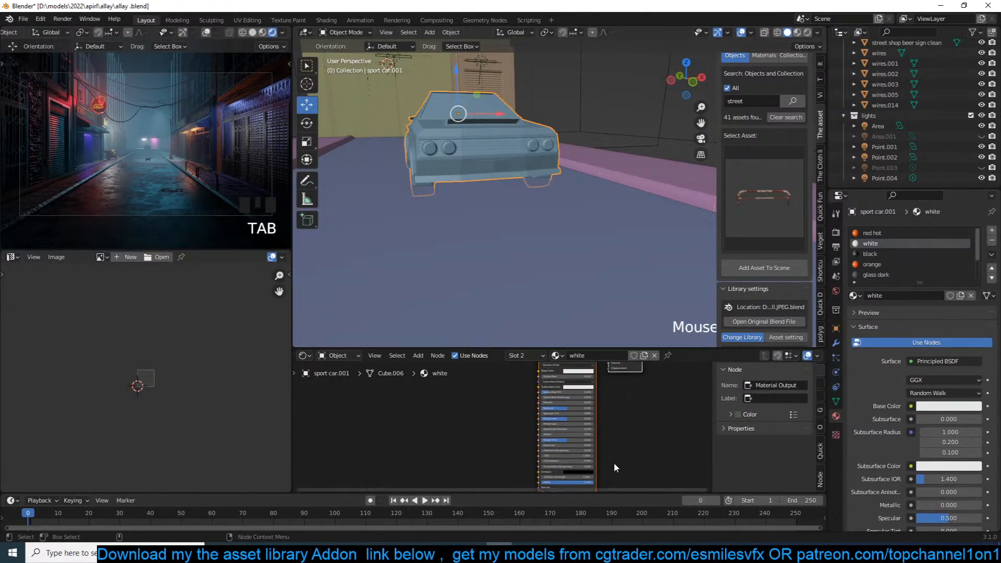
{"action": "mouse_move", "coordinate": [579, 466]}
{"action": "middle_mouse_down"}
{"action": "mouse_move", "coordinate": [565, 469]}
{"action": "mouse_move", "coordinate": [572, 458]}
{"action": "middle_mouse_up"}
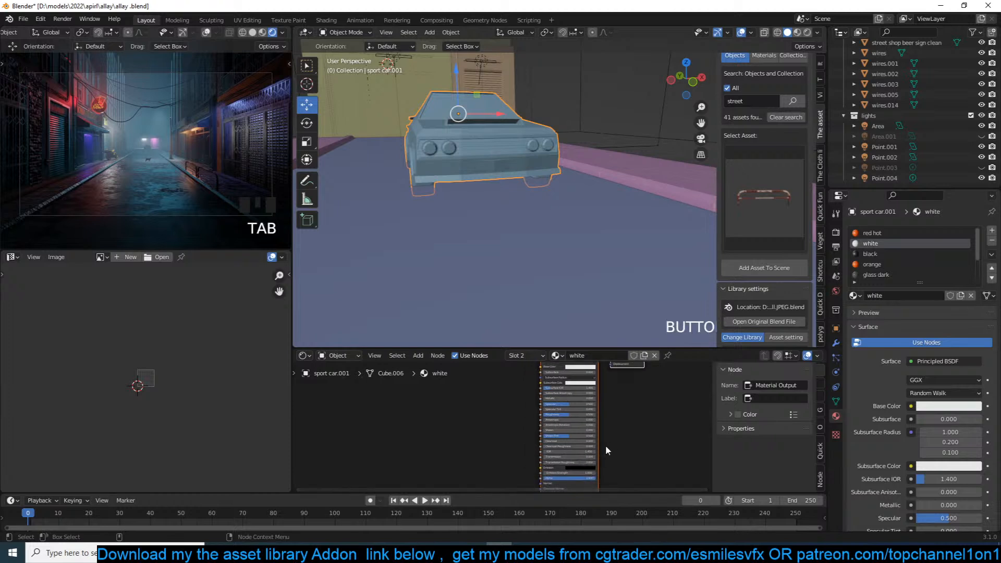
{"action": "key", "text": "ctrl+s"}
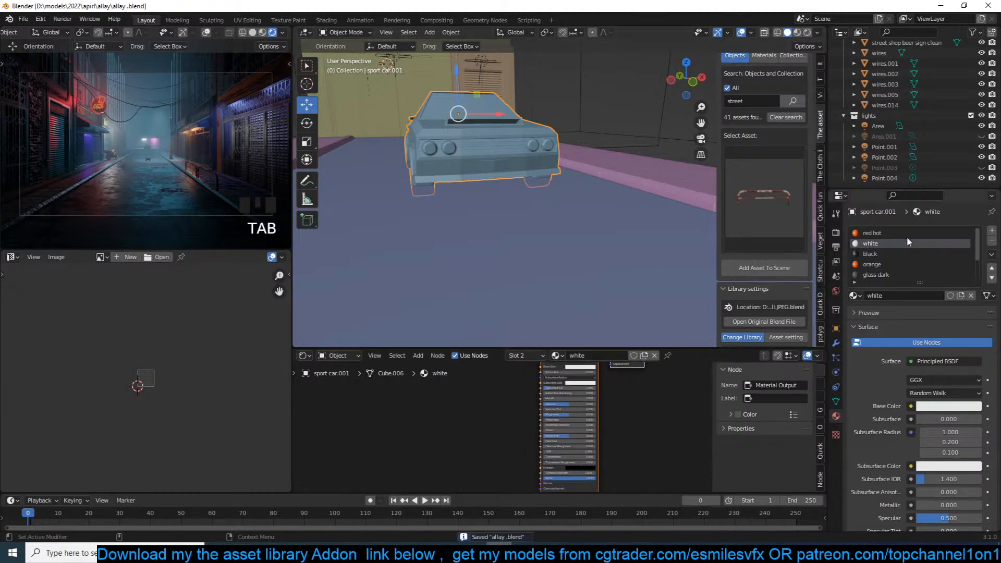
Step: Add a new material slot with a new material to the sport car and add an Emission node to it
{"action": "scroll", "coordinate": [906, 273], "scroll_direction": "down", "scroll_amount": 3}
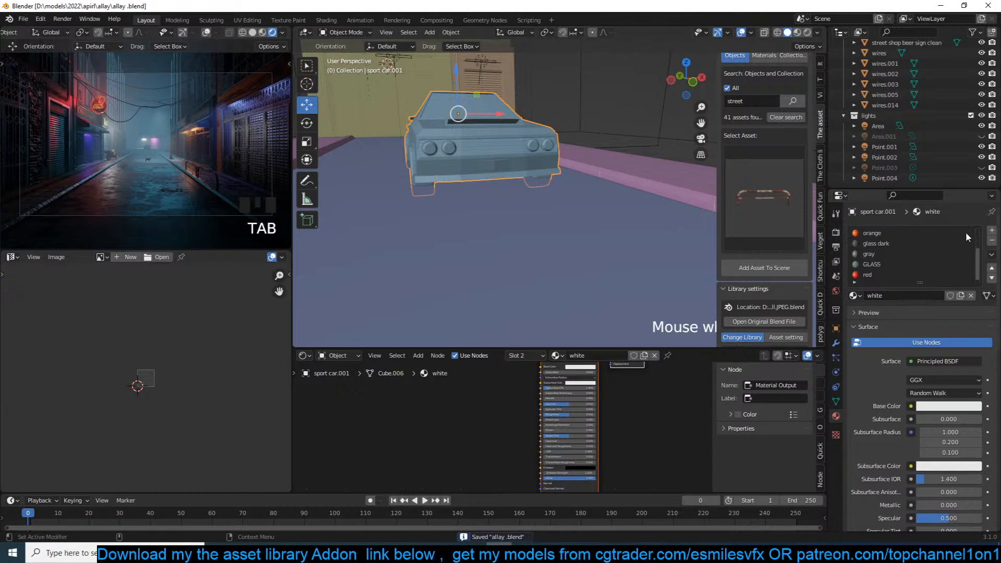
{"action": "left_click", "coordinate": [993, 230]}
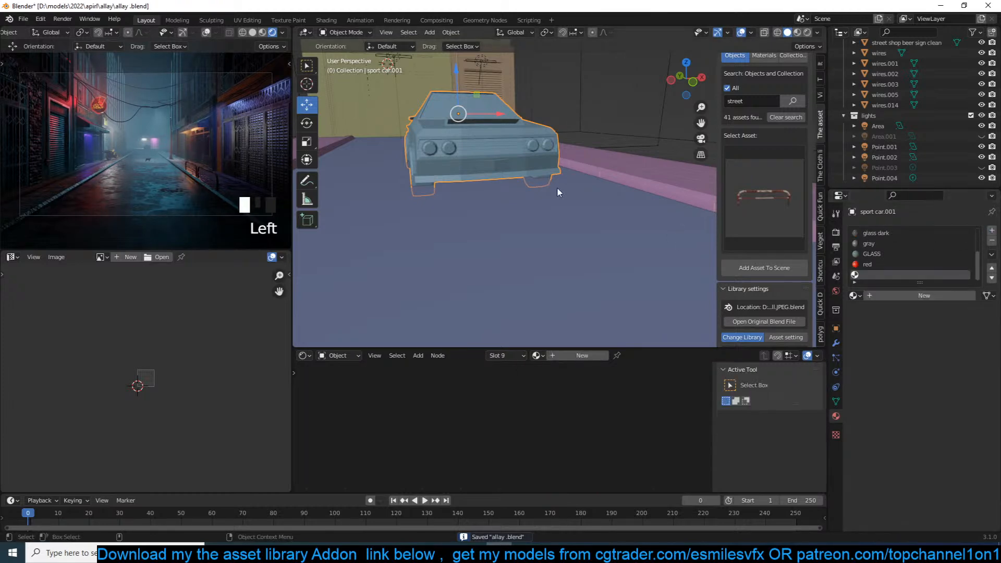
{"action": "left_click", "coordinate": [893, 296]}
{"action": "scroll", "coordinate": [501, 417], "scroll_direction": "up", "scroll_amount": 2}
{"action": "key", "text": "shift+a"}
{"action": "mouse_move", "coordinate": [437, 457]}
{"action": "left_click", "coordinate": [558, 328]}
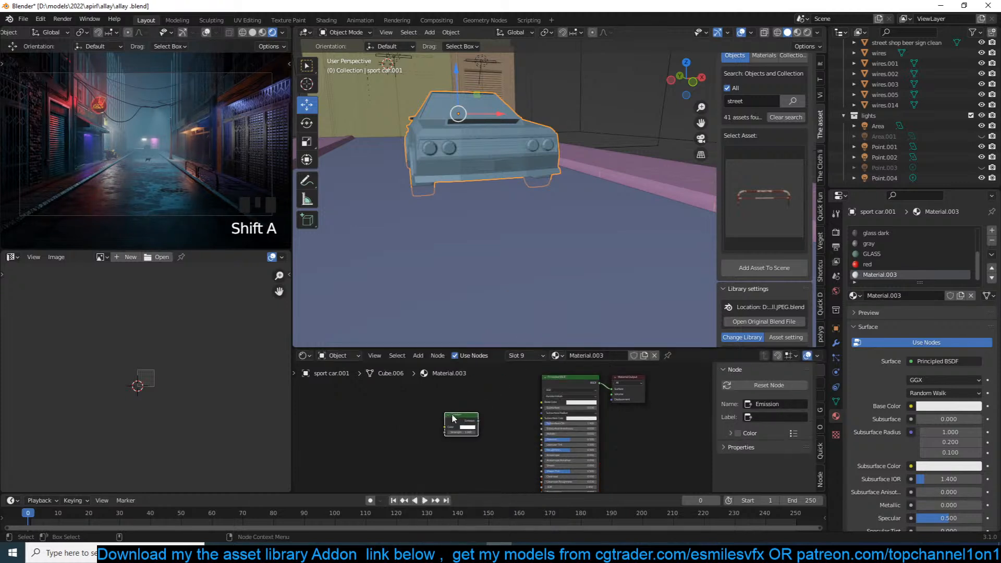
Step: Replace the material's Principled BSDF with the Emission shader at strength 10 and save the file
{"action": "left_click", "coordinate": [449, 420], "text": "ctrl+shift"}
{"action": "left_click", "coordinate": [577, 386]}
{"action": "key", "text": "Delete"}
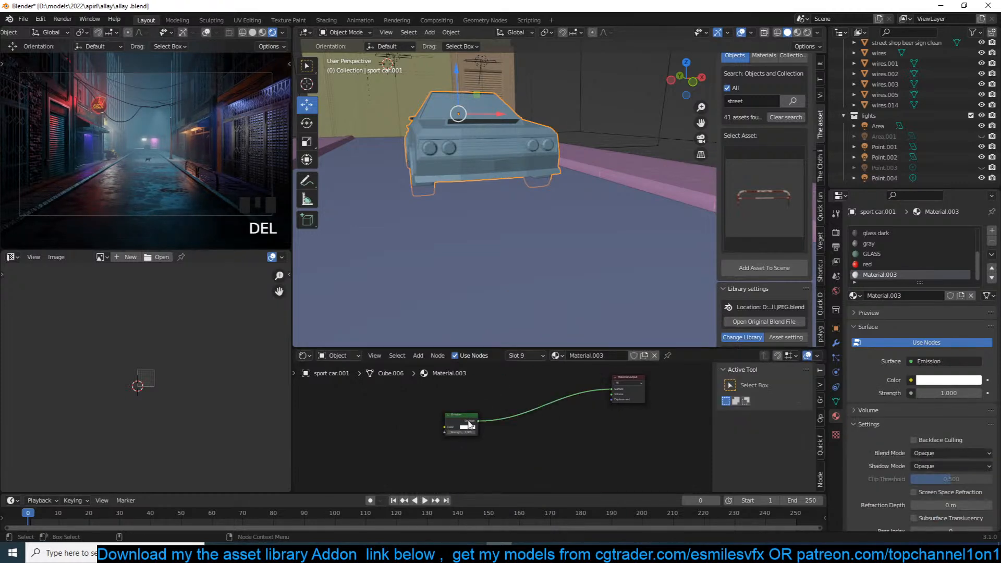
{"action": "type", "text": "10"}
{"action": "left_click", "coordinate": [505, 428]}
{"action": "scroll", "coordinate": [504, 428], "scroll_direction": "up", "scroll_amount": 5}
{"action": "key", "text": "ctrl+s"}
Step: Select the car's linked headlight geometry in Edit Mode and rename the new emissive material as emission
{"action": "key", "text": "Tab"}
{"action": "left_click", "coordinate": [532, 146], "text": "shift"}
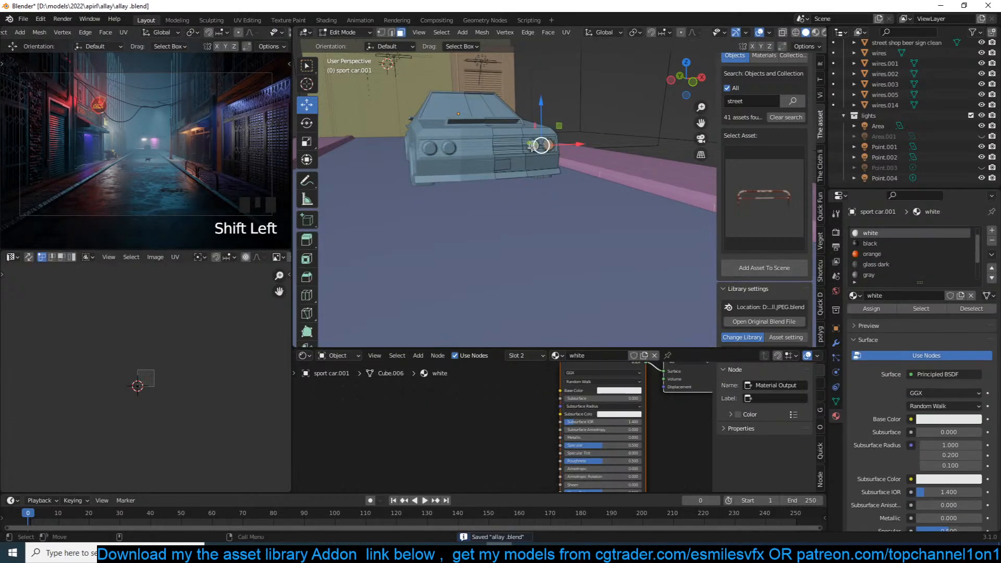
{"action": "key", "text": "ctrl+l"}
{"action": "scroll", "coordinate": [928, 261], "scroll_direction": "down", "scroll_amount": 3}
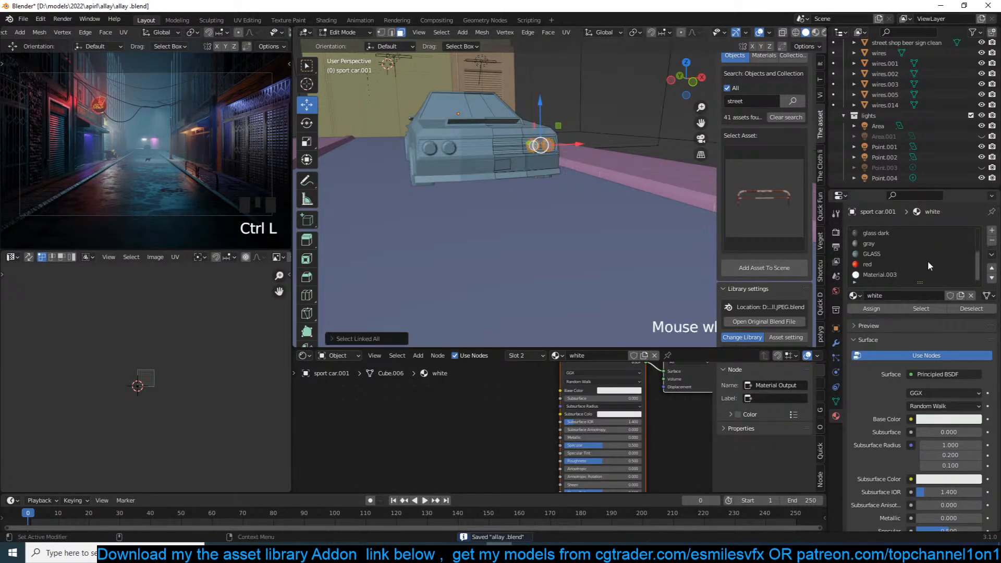
{"action": "left_click", "coordinate": [906, 274]}
{"action": "double_click", "coordinate": [887, 296]}
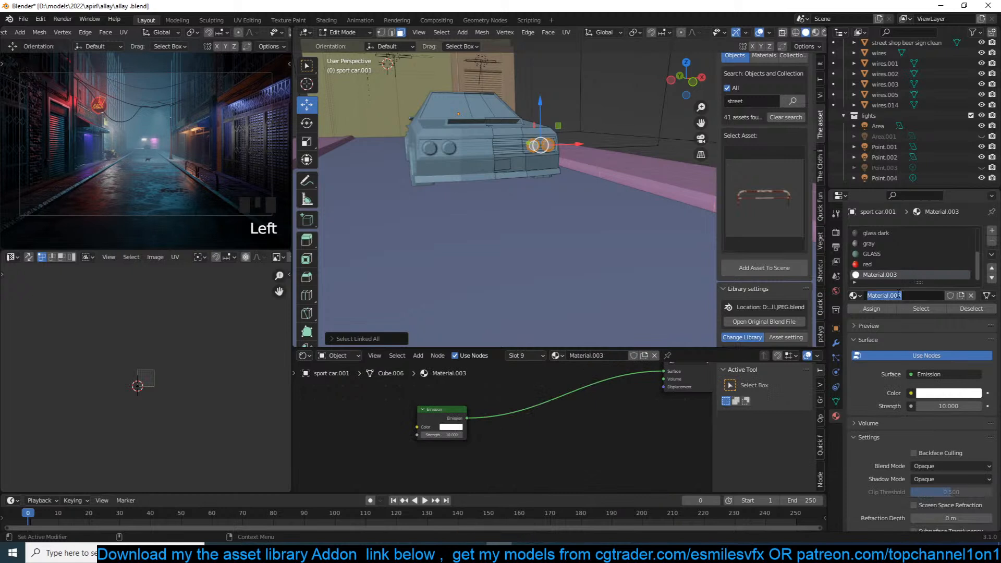
{"action": "type", "text": "emission"}
{"action": "key", "text": "Return"}
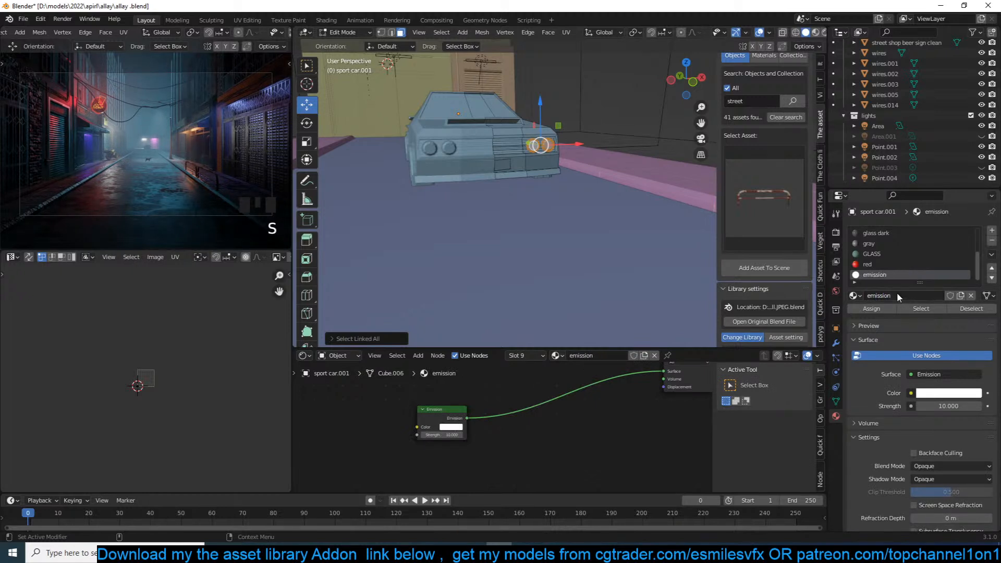
{"action": "key", "text": "Tab"}
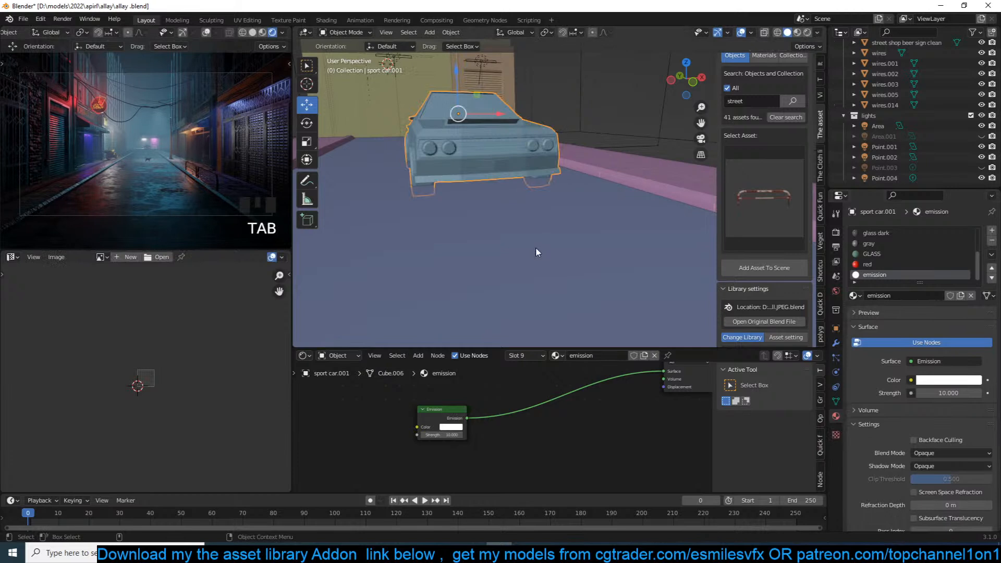
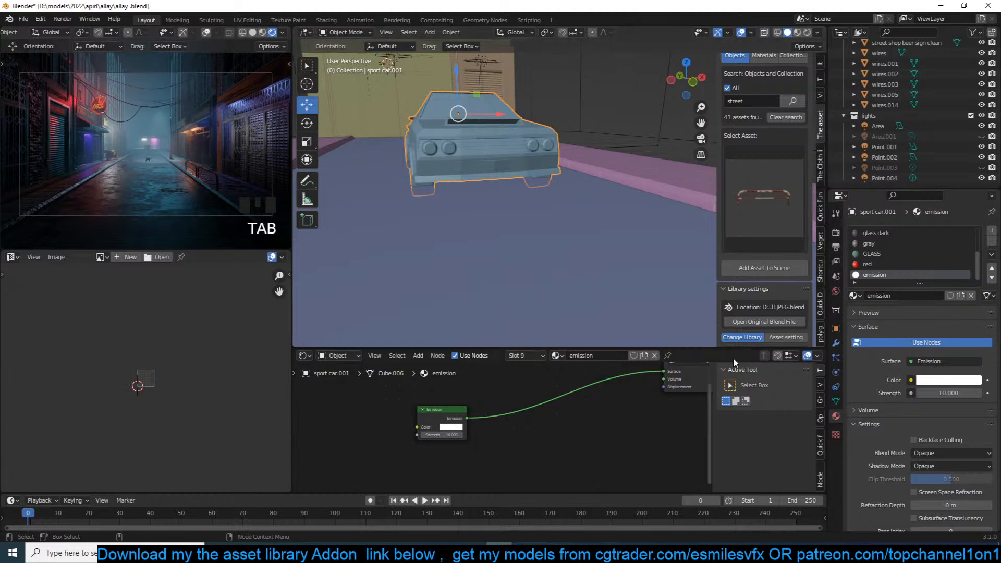
Step: Save the file, set the emission material's color to light orange, and deselect the car
{"action": "key", "text": "ctrl+s"}
{"action": "left_click", "coordinate": [451, 427]}
{"action": "left_click", "coordinate": [460, 364]}
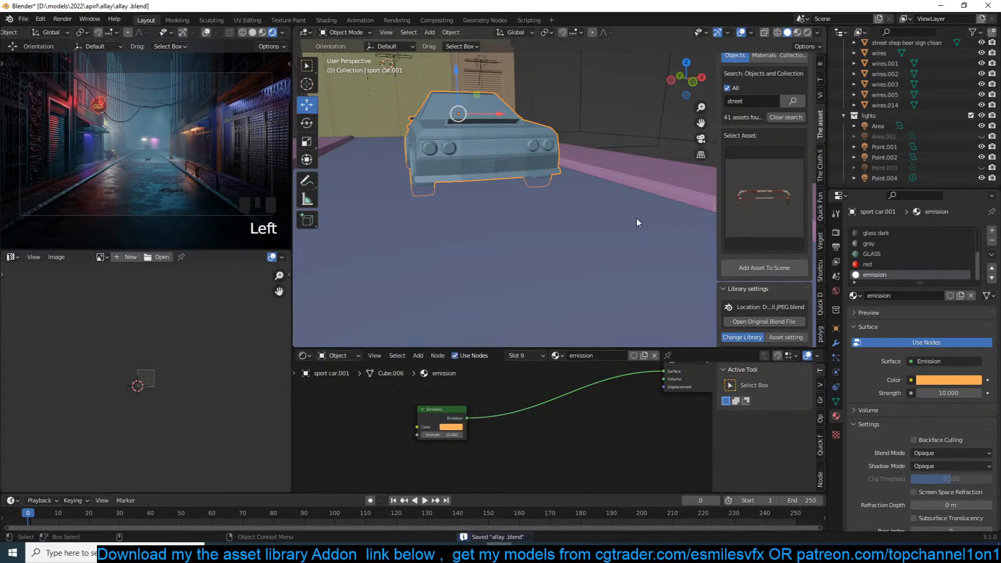
{"action": "key", "text": "alt+a"}
Step: Duplicate a large building side wall along the alley and move the copy toward the backdrop at the end of the street
{"action": "mouse_move", "coordinate": [609, 211]}
{"action": "middle_mouse_down"}
{"action": "mouse_move", "coordinate": [637, 199]}
{"action": "mouse_move", "coordinate": [605, 214]}
{"action": "middle_mouse_up"}
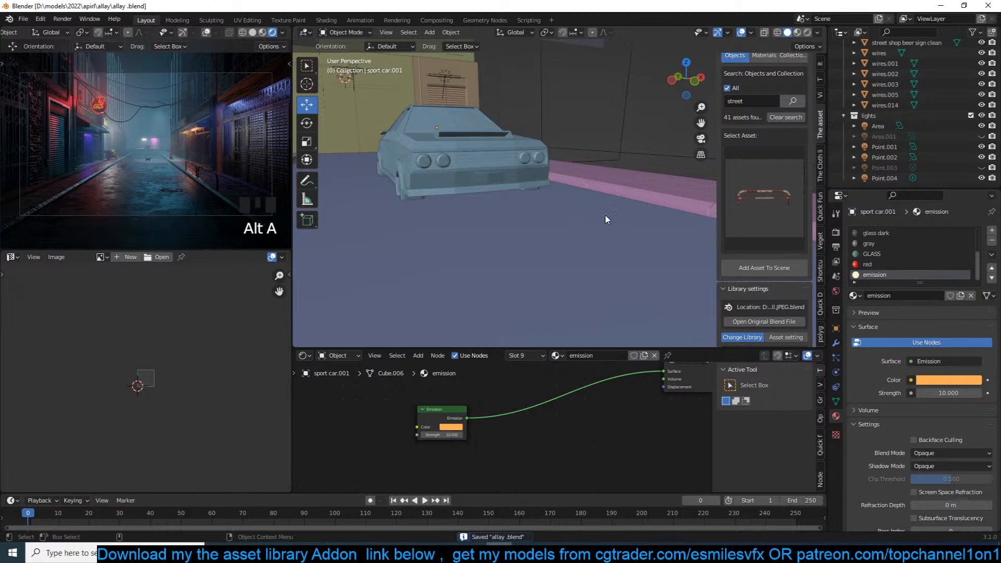
{"action": "middle_click_drag", "start_coordinate": [605, 214], "coordinate": [581, 210]}
{"action": "scroll", "coordinate": [581, 199], "scroll_direction": "up", "scroll_amount": 5}
{"action": "scroll", "coordinate": [581, 200], "scroll_direction": "down", "scroll_amount": 4}
{"action": "scroll", "coordinate": [581, 200], "scroll_direction": "up", "scroll_amount": 3}
{"action": "scroll", "coordinate": [582, 216], "scroll_direction": "down", "scroll_amount": 6}
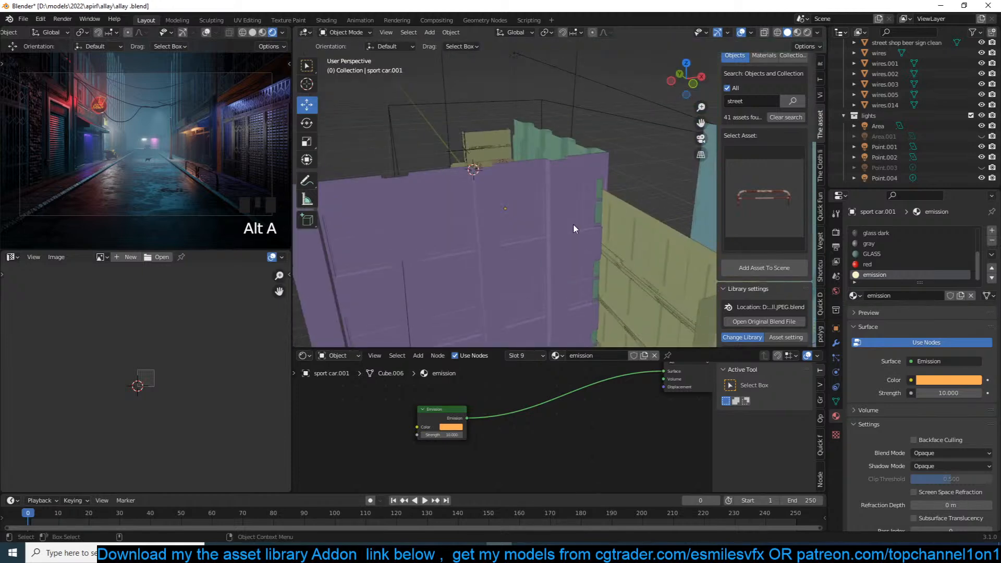
{"action": "left_click", "coordinate": [575, 224]}
{"action": "key", "text": "KP_7"}
{"action": "key", "text": "shift+d"}
{"action": "left_click", "coordinate": [645, 244]}
Step: Resize the duplicated building side and position it on top of the backdrop buildings at the street's end
{"action": "key", "text": "KP_Decimal"}
{"action": "middle_click_drag", "start_coordinate": [584, 225], "coordinate": [516, 224]}
{"action": "key", "text": "s"}
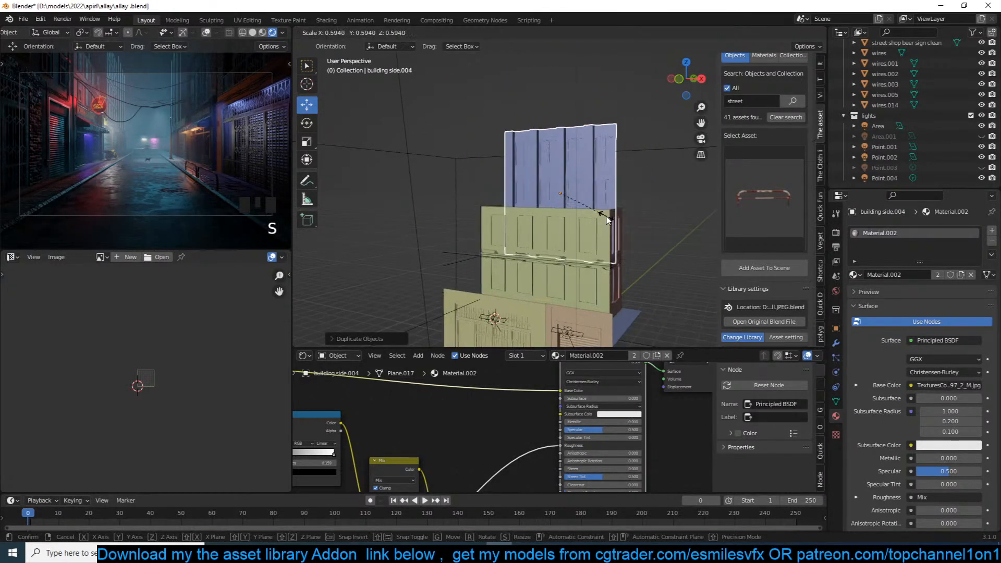
{"action": "left_click", "coordinate": [608, 195]}
{"action": "key", "text": "g"}
{"action": "left_click", "coordinate": [589, 154]}
{"action": "key", "text": "s"}
{"action": "left_click", "coordinate": [608, 156]}
{"action": "key", "text": "g"}
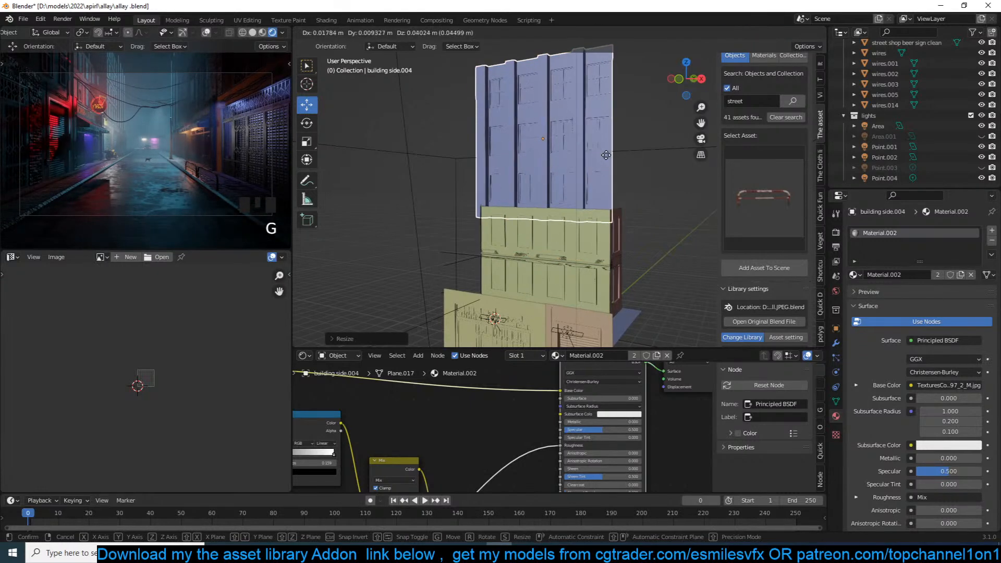
{"action": "left_click", "coordinate": [613, 148]}
{"action": "middle_click_drag", "start_coordinate": [613, 148], "coordinate": [569, 150]}
{"action": "left_click_drag", "start_coordinate": [583, 135], "coordinate": [573, 140]}
Step: Duplicate the pink area light at the backdrop's base and place the copy above the new upper building side
{"action": "scroll", "coordinate": [573, 140], "scroll_direction": "down", "scroll_amount": 3}
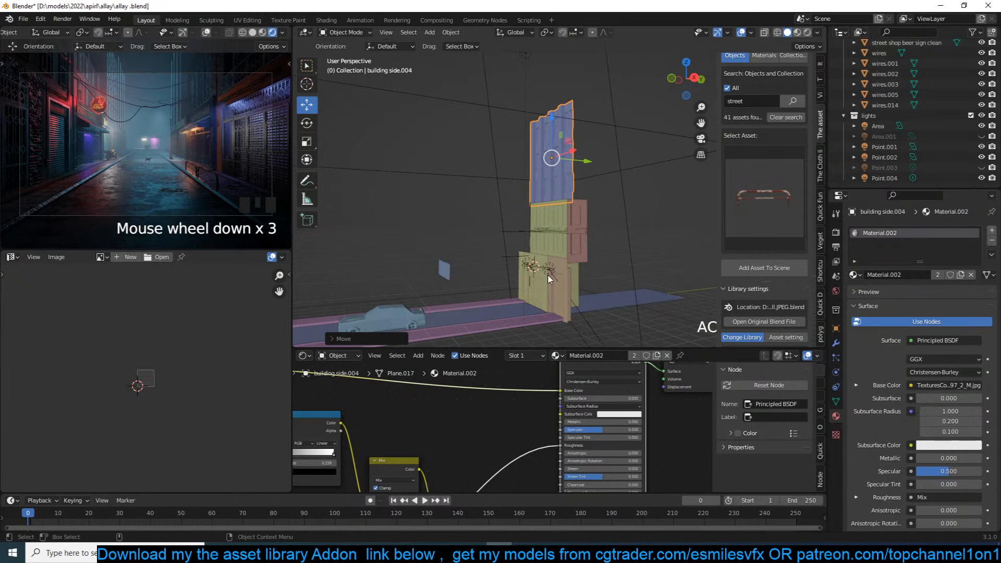
{"action": "left_click", "coordinate": [550, 291]}
{"action": "key", "text": "shift+d"}
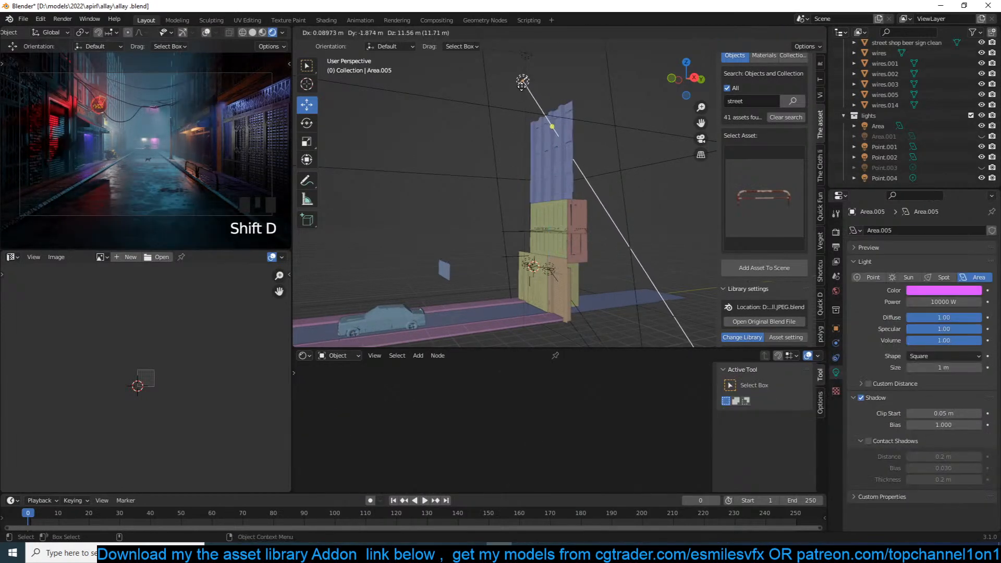
{"action": "left_click", "coordinate": [524, 90]}
Step: Change the duplicated area light's color to blue and save the file
{"action": "left_click", "coordinate": [946, 301]}
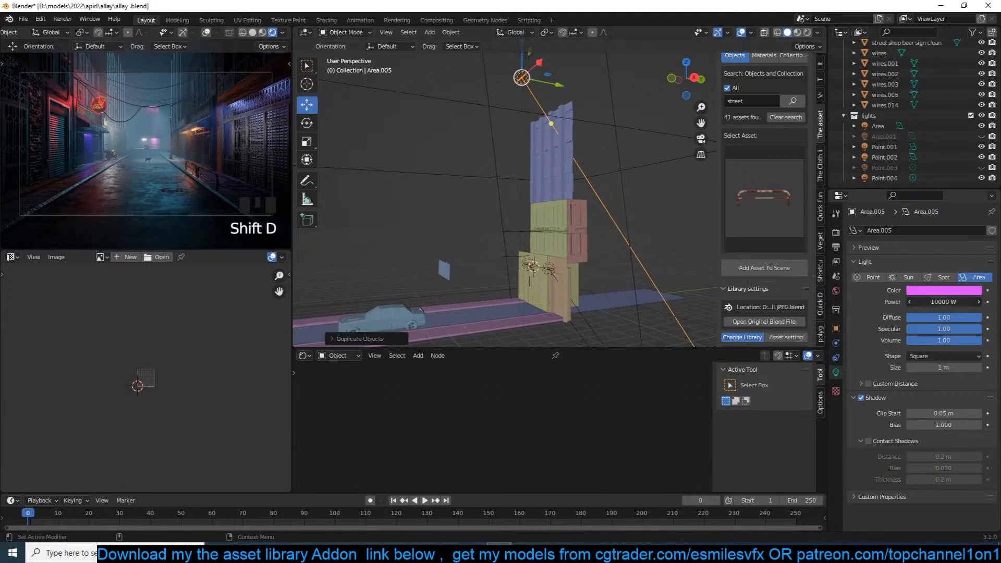
{"action": "left_click", "coordinate": [954, 292]}
{"action": "left_click", "coordinate": [954, 292]}
{"action": "left_click", "coordinate": [947, 164]}
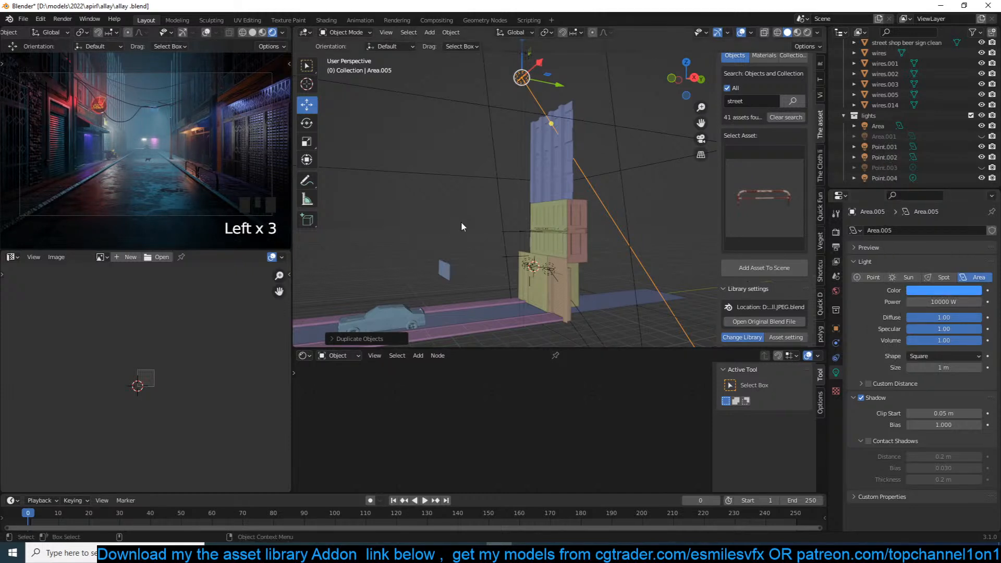
{"action": "middle_click_drag", "start_coordinate": [476, 220], "coordinate": [525, 249]}
{"action": "key", "text": "ctrl+s"}
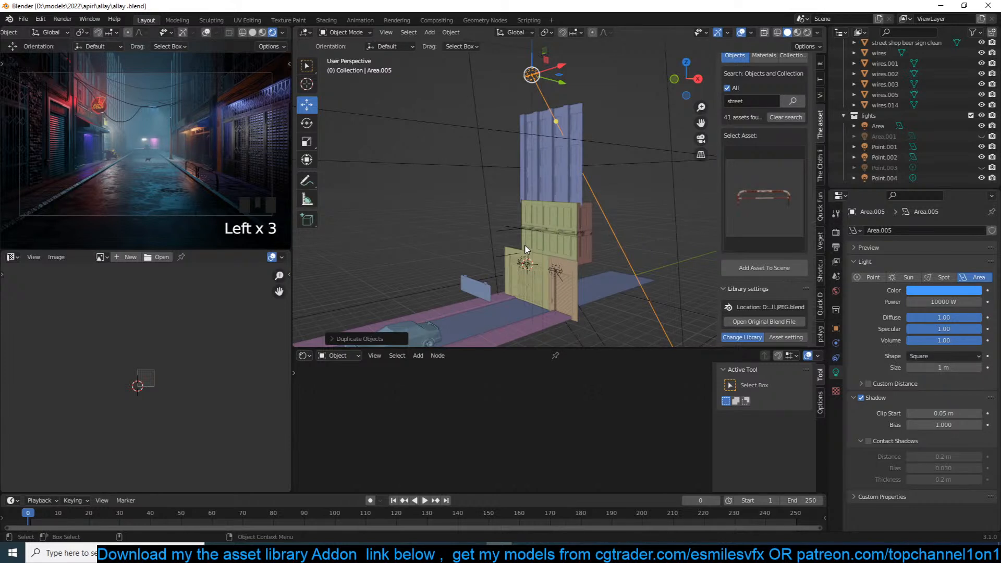
Step: Look through the asset library's add and get sections, save the file, and examine the backdrop from the street
{"action": "left_click", "coordinate": [613, 234]}
{"action": "left_click", "coordinate": [745, 207]}
{"action": "left_click", "coordinate": [746, 202]}
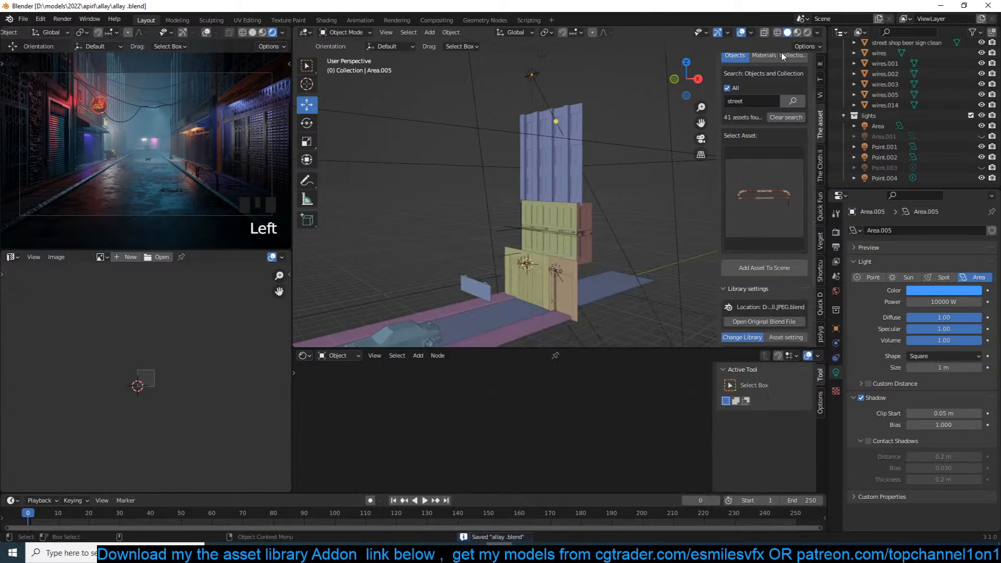
{"action": "scroll", "coordinate": [783, 99], "scroll_direction": "up", "scroll_amount": 3}
{"action": "left_click", "coordinate": [786, 81]}
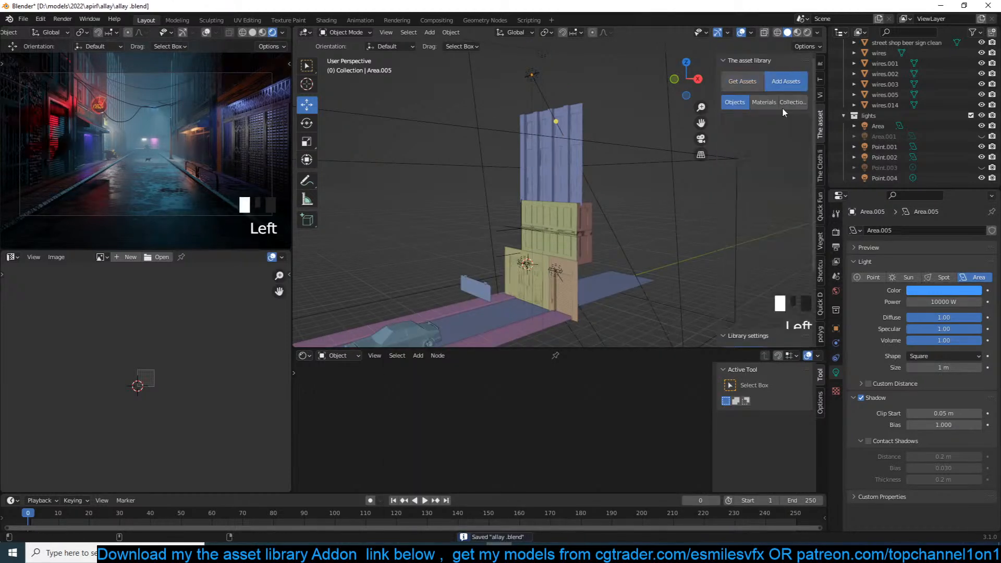
{"action": "left_click", "coordinate": [757, 82]}
{"action": "scroll", "coordinate": [566, 278], "scroll_direction": "down", "scroll_amount": 4}
{"action": "middle_click_drag", "start_coordinate": [566, 278], "coordinate": [602, 263], "text": "shift"}
{"action": "key", "text": "ctrl+s"}
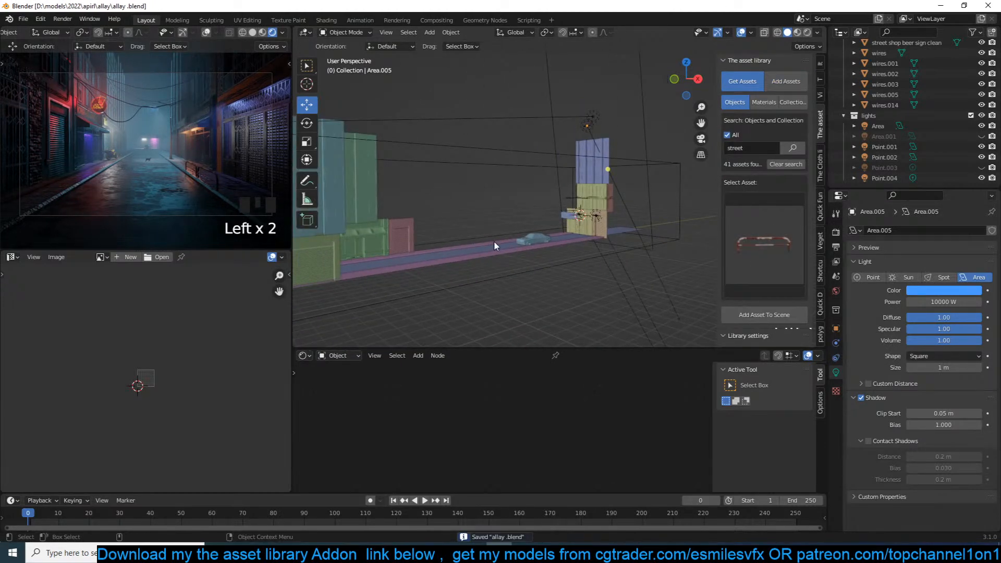
{"action": "middle_click_drag", "start_coordinate": [494, 240], "coordinate": [537, 239]}
{"action": "scroll", "coordinate": [569, 242], "scroll_direction": "up", "scroll_amount": 4}
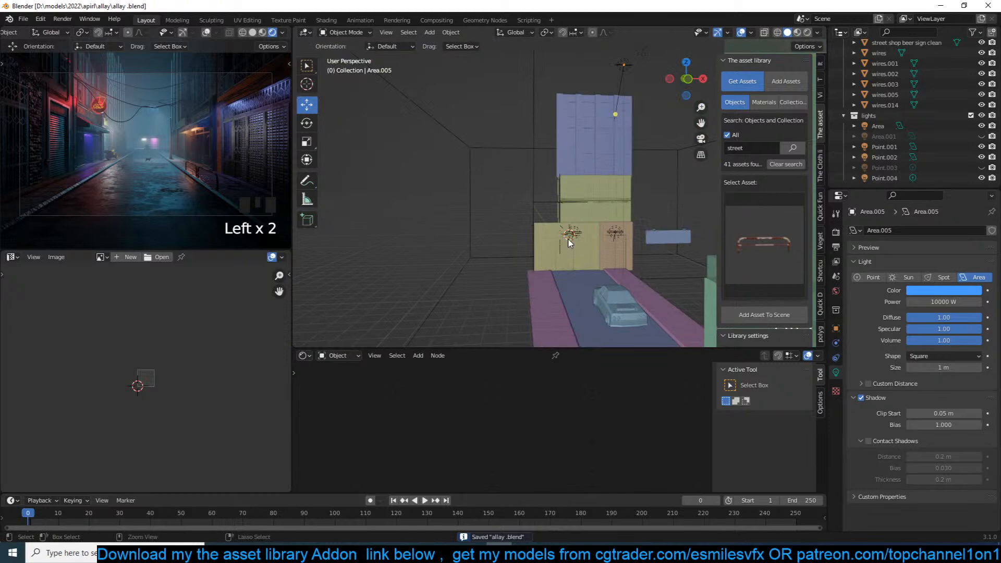
{"action": "middle_click_drag", "start_coordinate": [569, 240], "coordinate": [550, 244], "text": "shift"}
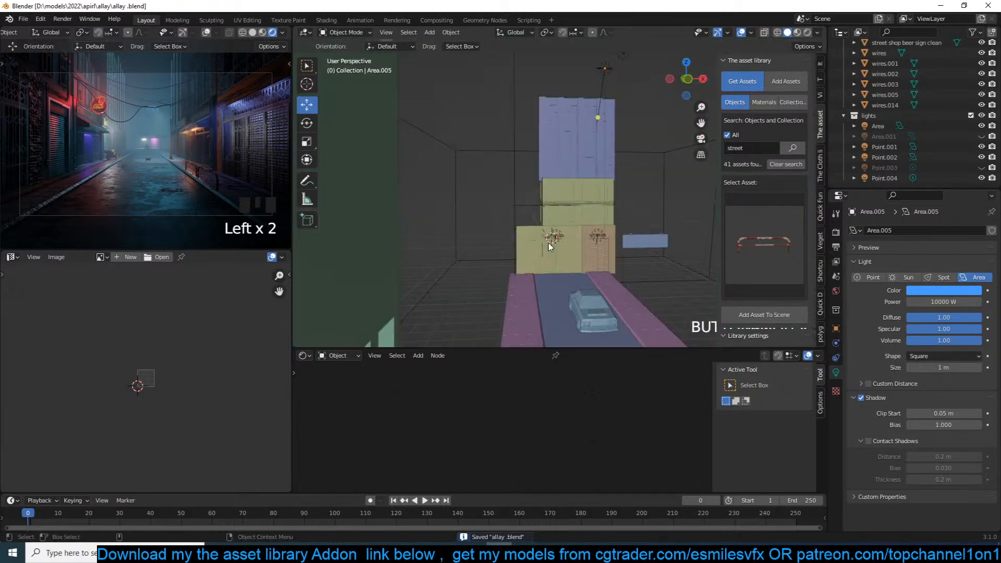
{"action": "left_click", "coordinate": [768, 237]}
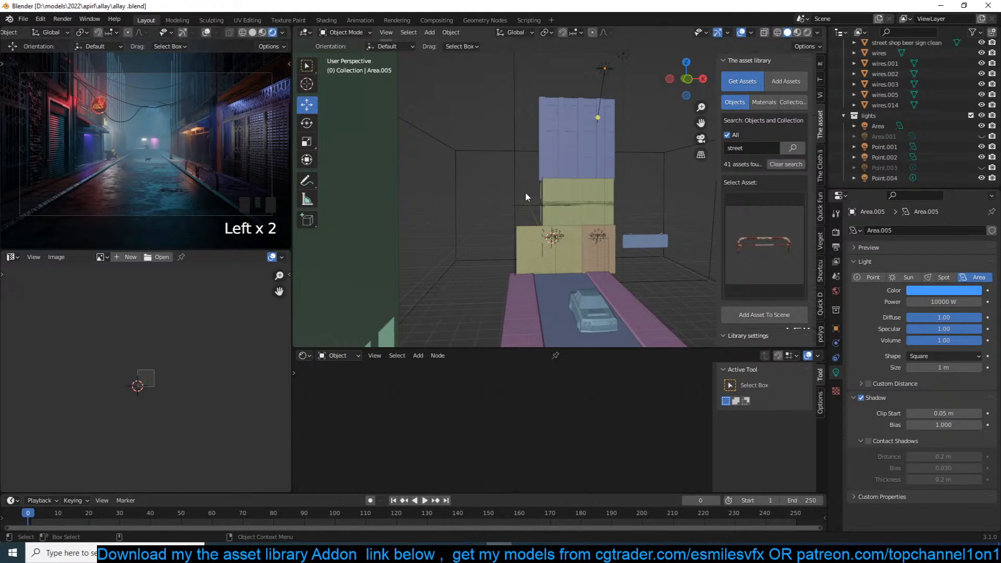
Step: Set the power of the light blue area light above the tall backdrop building to 2000 W
{"action": "scroll", "coordinate": [525, 192], "scroll_direction": "down", "scroll_amount": 2}
{"action": "middle_click_drag", "start_coordinate": [525, 192], "coordinate": [459, 196]}
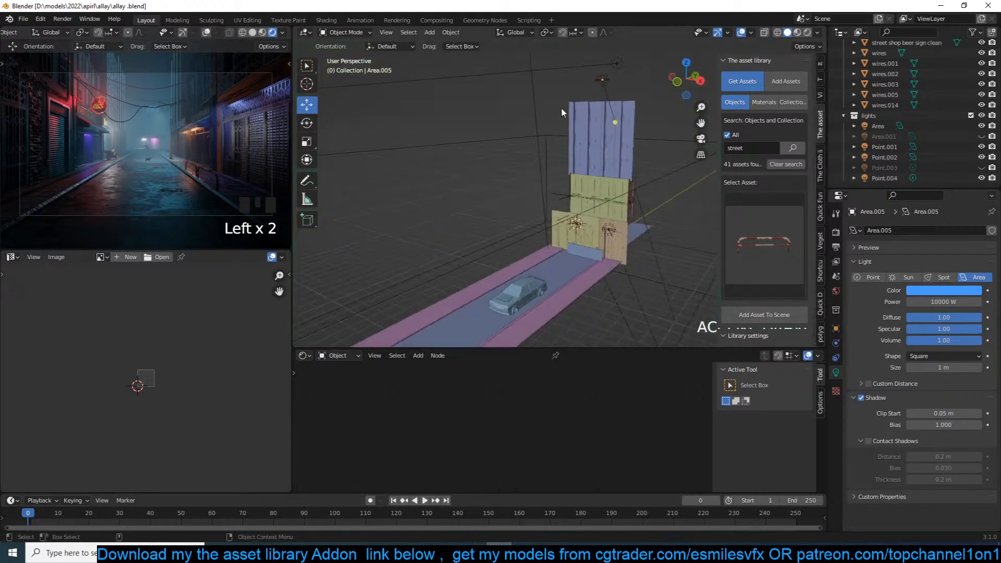
{"action": "middle_click_drag", "start_coordinate": [561, 107], "coordinate": [536, 111]}
{"action": "scroll", "coordinate": [548, 99], "scroll_direction": "down", "scroll_amount": 2}
{"action": "left_click", "coordinate": [583, 124]}
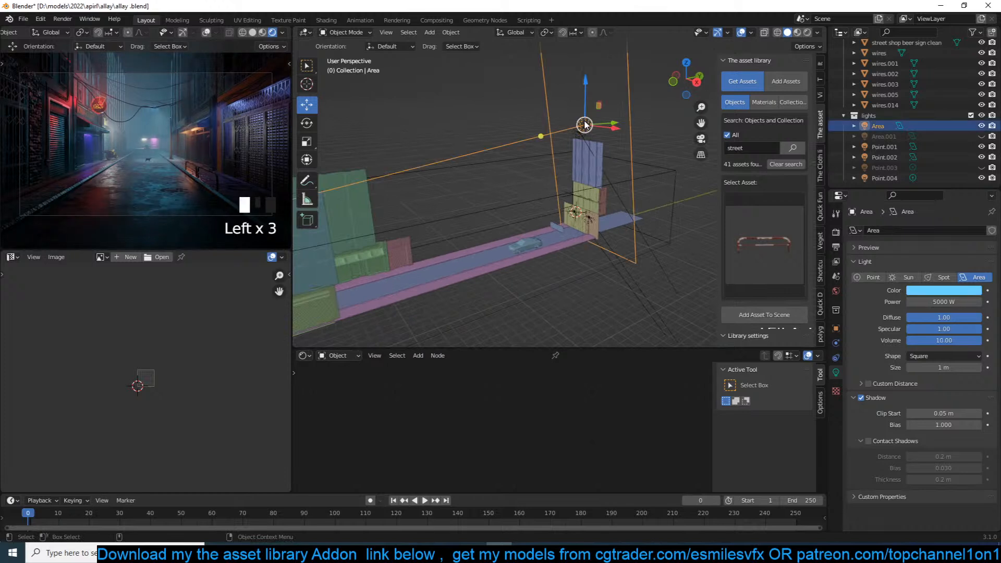
{"action": "double_click", "coordinate": [585, 124]}
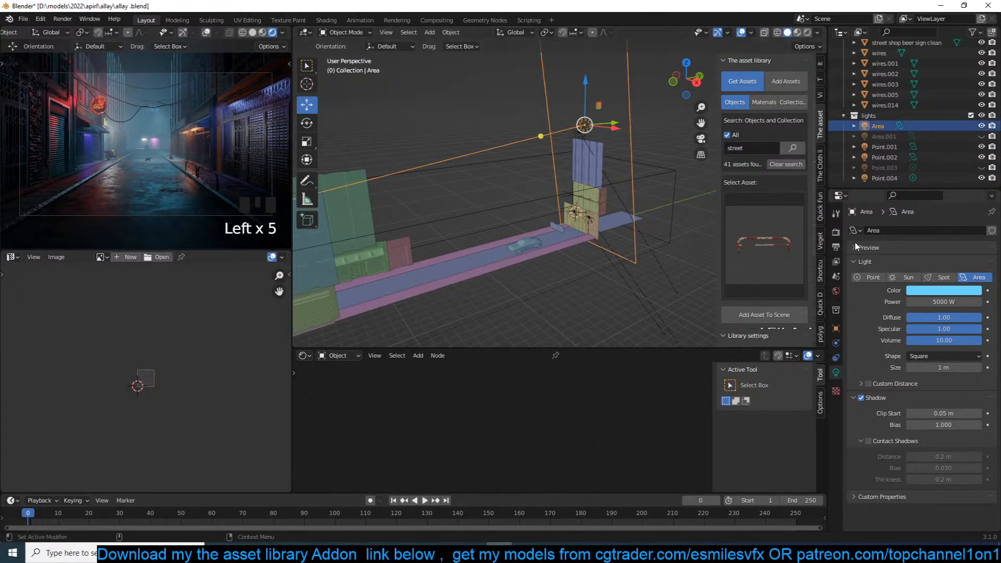
{"action": "type", "text": "100"}
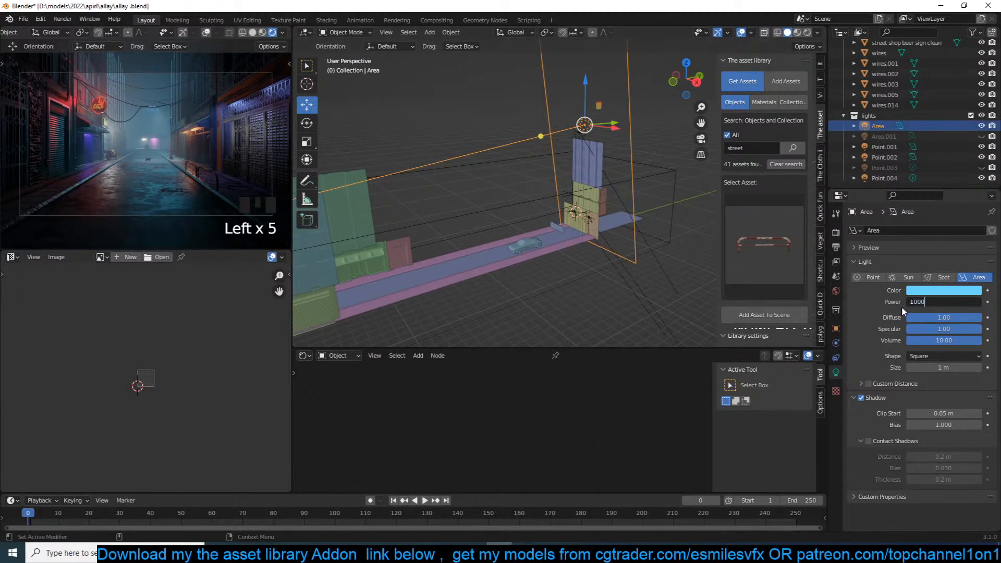
{"action": "type", "text": "0"}
{"action": "key", "text": "Return"}
{"action": "left_click", "coordinate": [948, 302]}
{"action": "type", "text": "2000"}
{"action": "key", "text": "Return"}
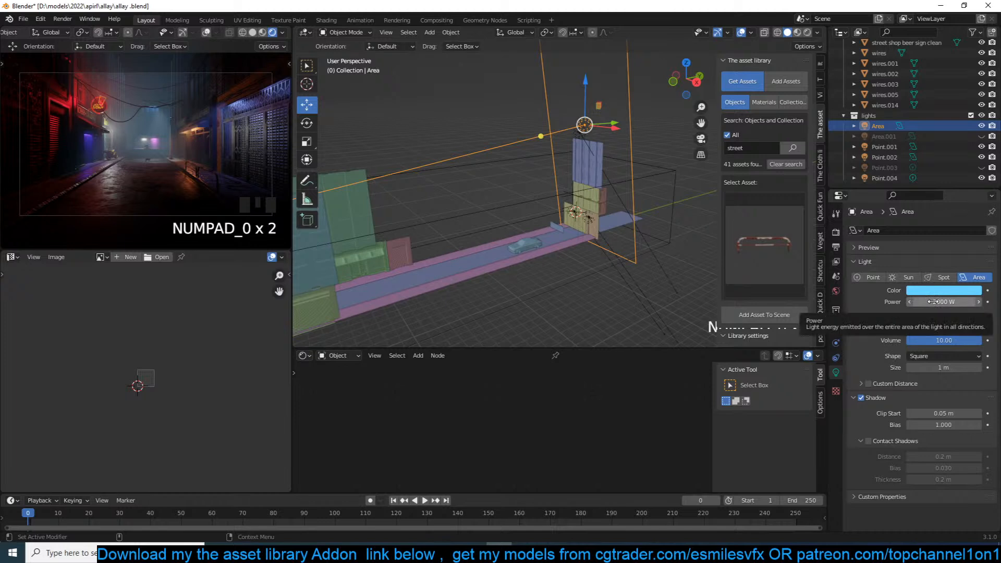
Step: Set the light blue area light's volume influence to 5
{"action": "left_click", "coordinate": [935, 342]}
{"action": "type", "text": "10"}
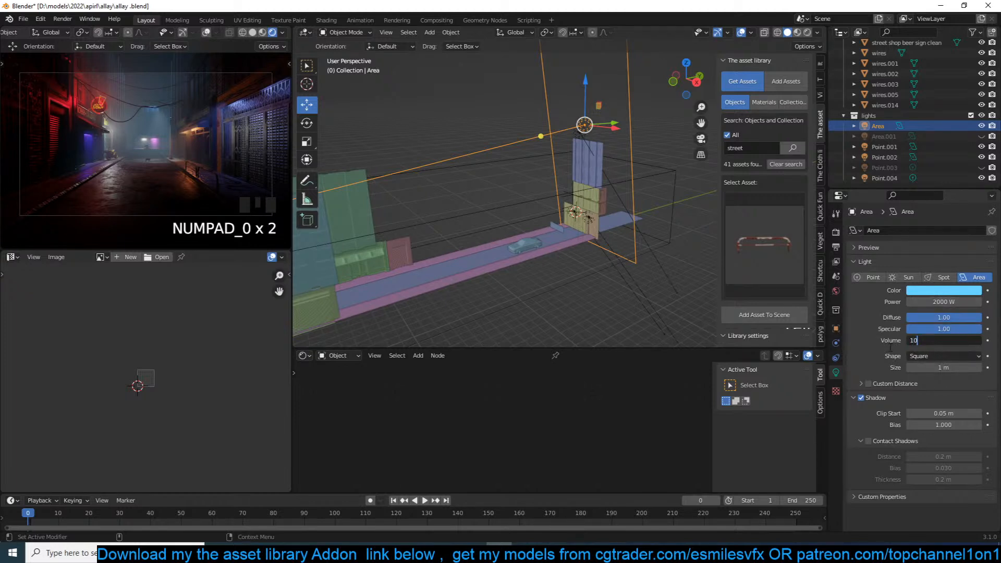
{"action": "left_click", "coordinate": [896, 348]}
{"action": "left_click", "coordinate": [922, 342]}
{"action": "type", "text": "5"}
{"action": "left_click", "coordinate": [894, 348]}
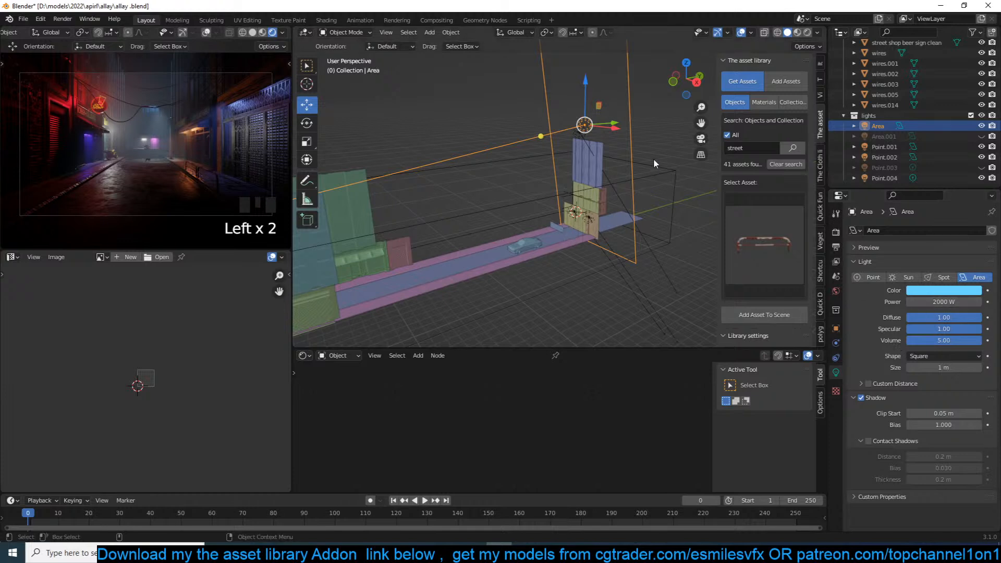
Step: Shrink the light blue area light along its local Y axis, save the file, and deselect everything
{"action": "key", "text": "s"}
{"action": "key", "text": "y"}
{"action": "key", "text": "y"}
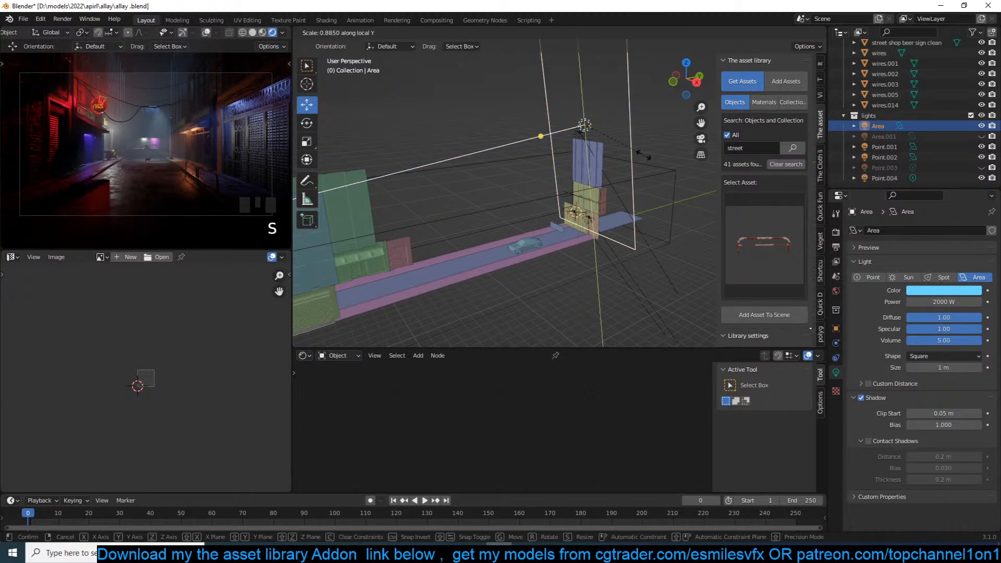
{"action": "left_click", "coordinate": [637, 219]}
{"action": "middle_click_drag", "start_coordinate": [637, 219], "coordinate": [669, 222]}
{"action": "key", "text": "ctrl+s"}
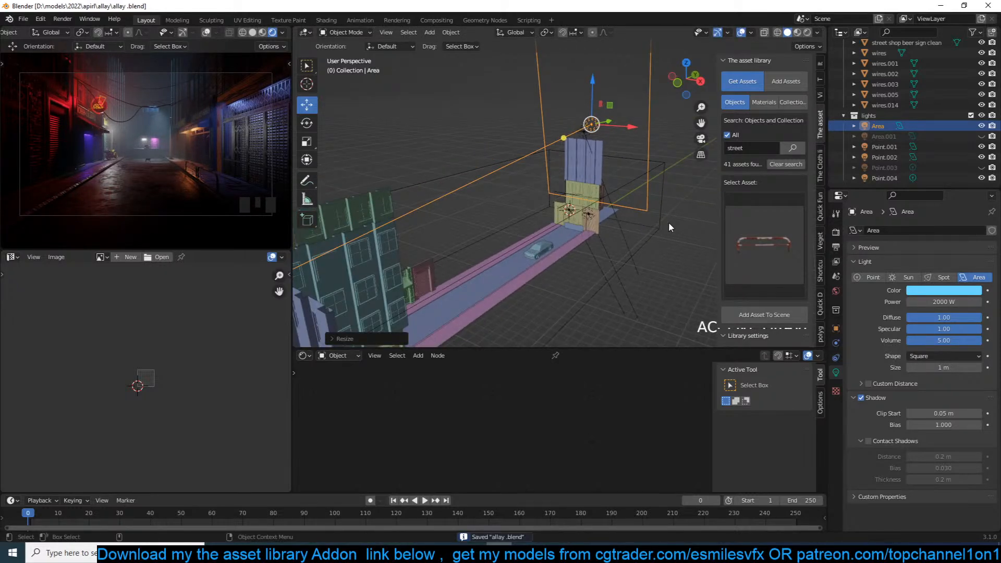
{"action": "key", "text": "alt+a"}
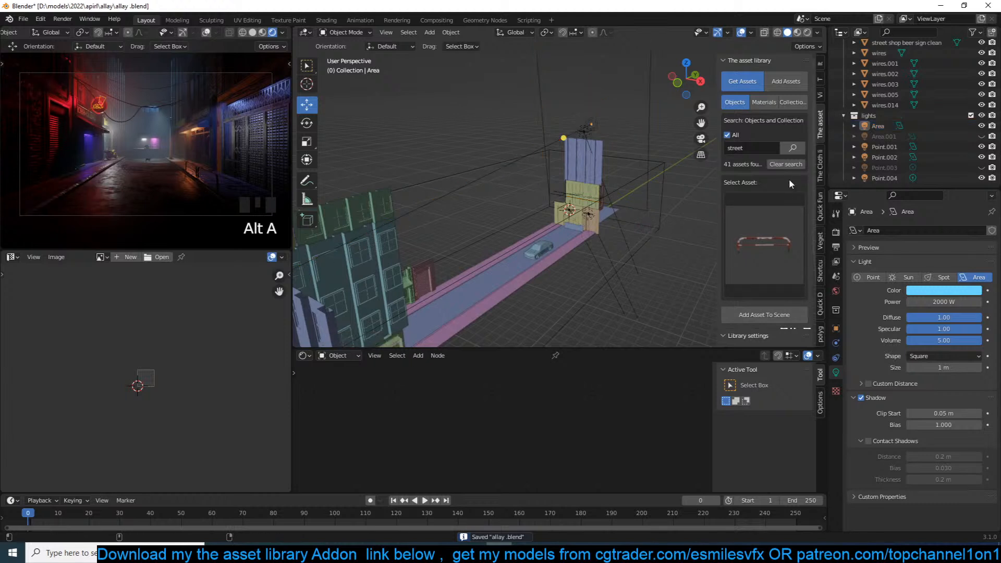
Step: Add the city street traffic light from the asset library's street assets at the curb in front of the car
{"action": "type", "text": "s"}
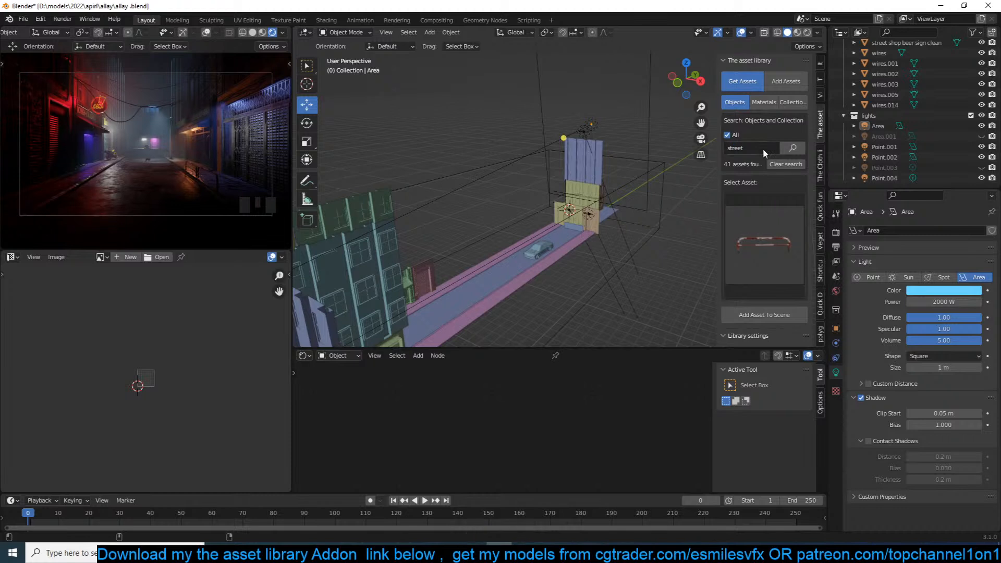
{"action": "left_click", "coordinate": [755, 214]}
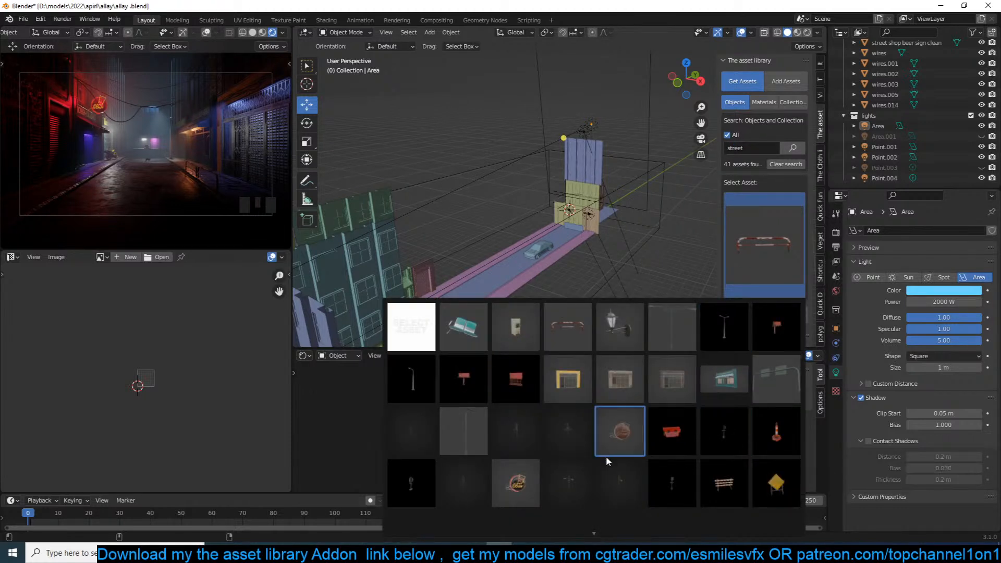
{"action": "left_click", "coordinate": [710, 437]}
{"action": "scroll", "coordinate": [506, 261], "scroll_direction": "up", "scroll_amount": 3}
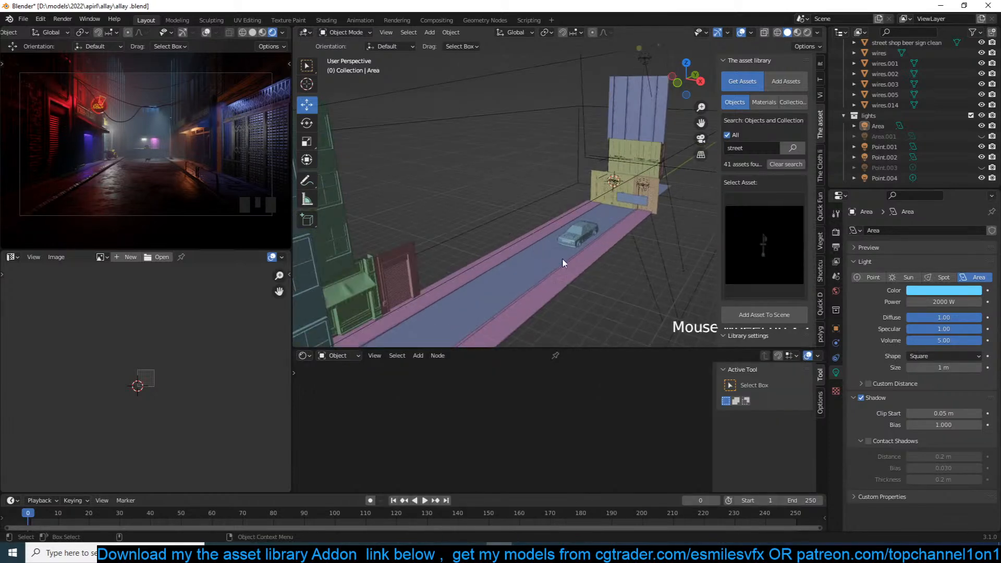
{"action": "right_click", "coordinate": [554, 270], "text": "shift"}
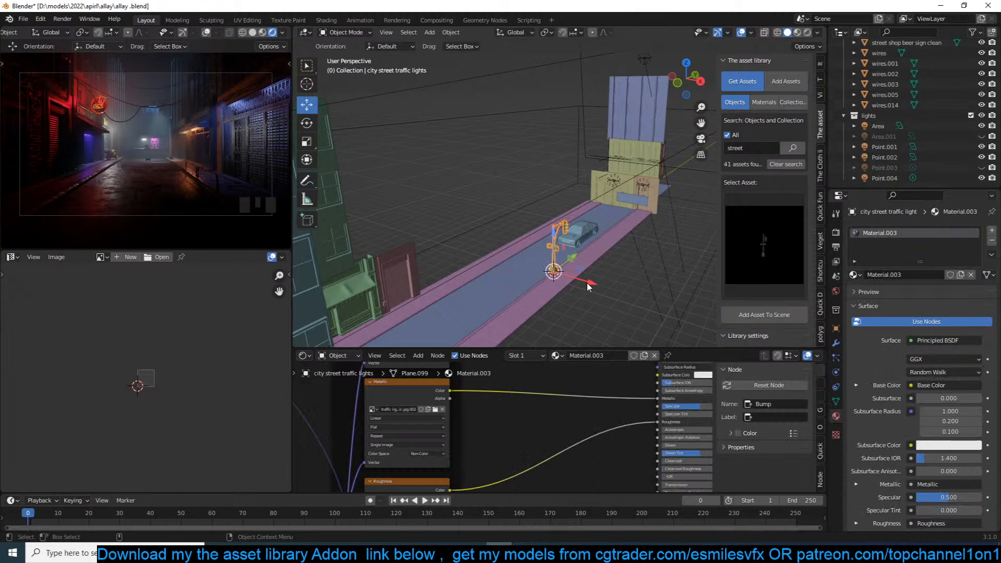
Step: Enlarge the traffic light and rotate it 90° about the Z axis so its arm reaches over the road
{"action": "key", "text": "s"}
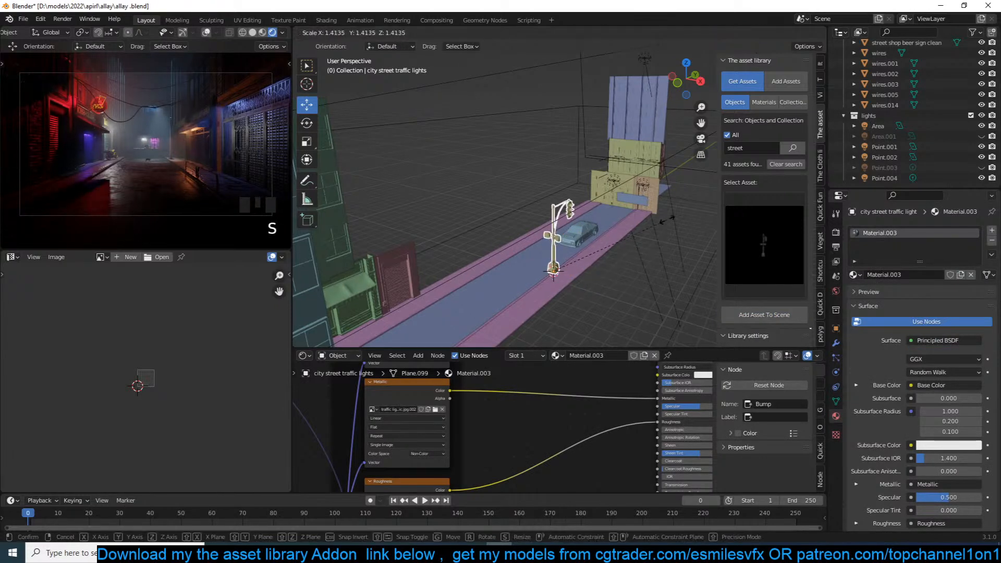
{"action": "left_click", "coordinate": [671, 209]}
{"action": "type", "text": "rz90"}
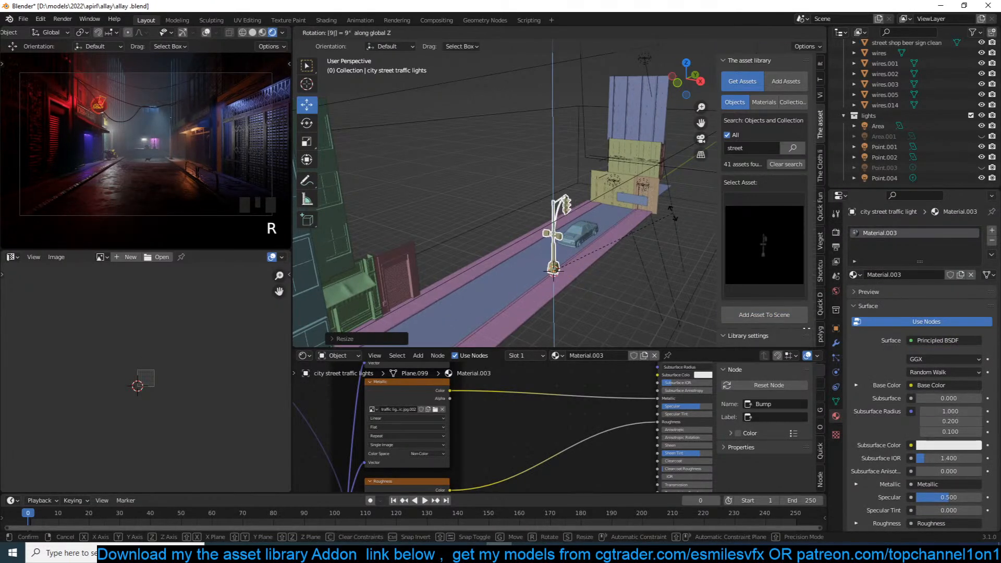
{"action": "left_click", "coordinate": [672, 211]}
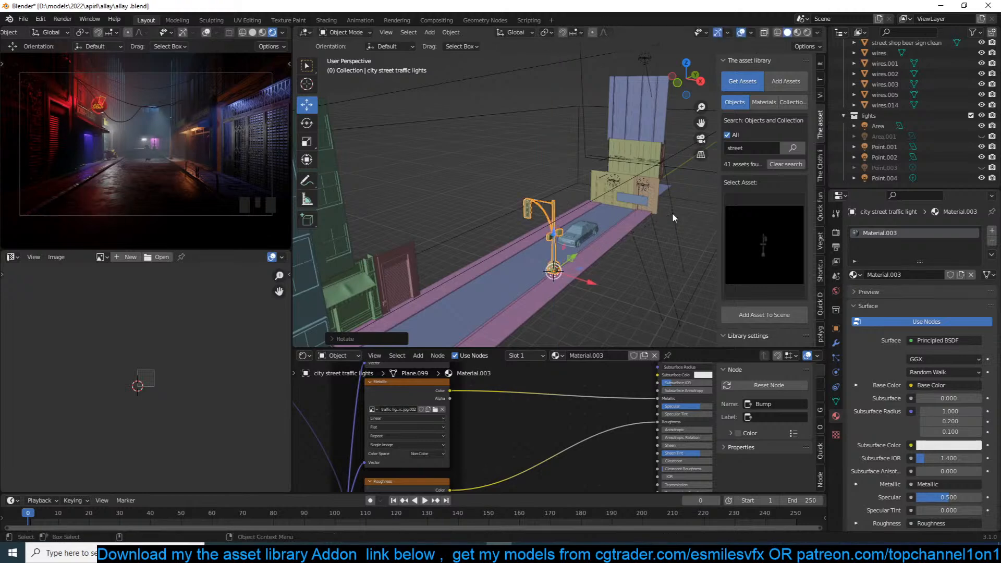
Step: Mirror the traffic light so its signal lamps face away from the backdrop, toward the near end of the street
{"action": "key", "text": "KP_Decimal"}
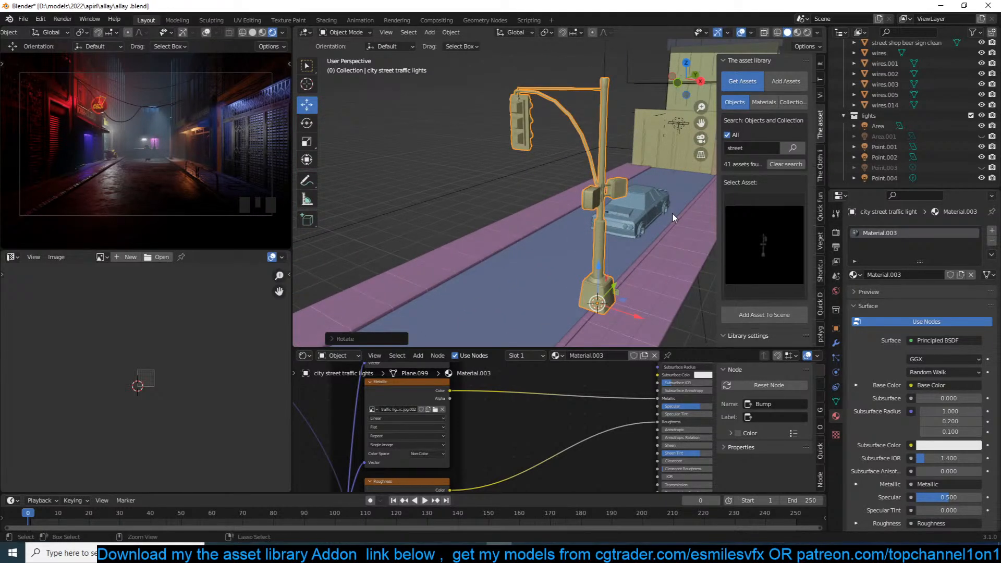
{"action": "key", "text": "ctrl+m"}
{"action": "left_click", "coordinate": [672, 211]}
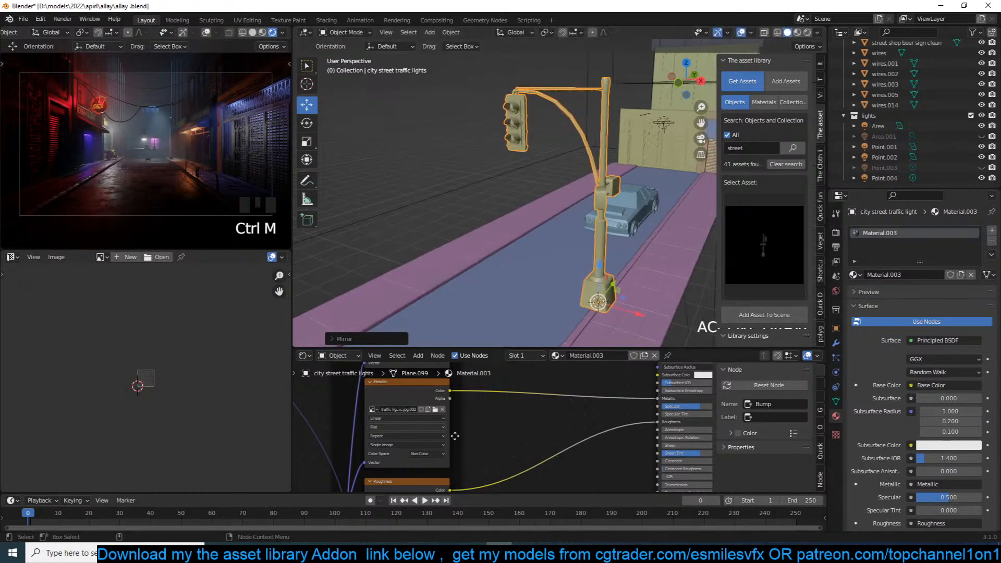
Step: Examine the texture and bump nodes of the traffic light's material, and save the file
{"action": "scroll", "coordinate": [570, 369], "scroll_direction": "down", "scroll_amount": 4}
{"action": "scroll", "coordinate": [609, 386], "scroll_direction": "up", "scroll_amount": 5}
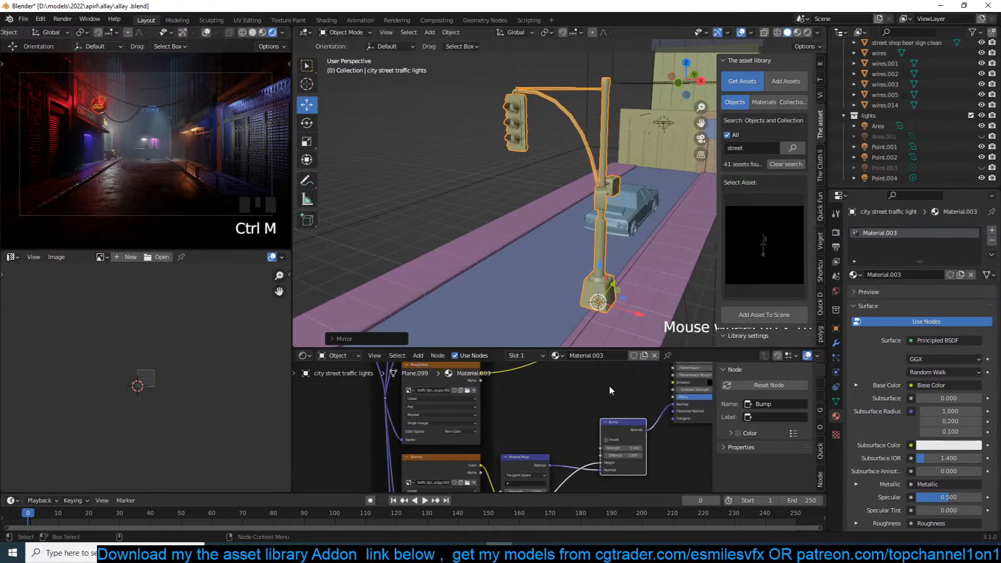
{"action": "scroll", "coordinate": [521, 415], "scroll_direction": "down", "scroll_amount": 6}
{"action": "middle_click_drag", "start_coordinate": [526, 409], "coordinate": [554, 364]}
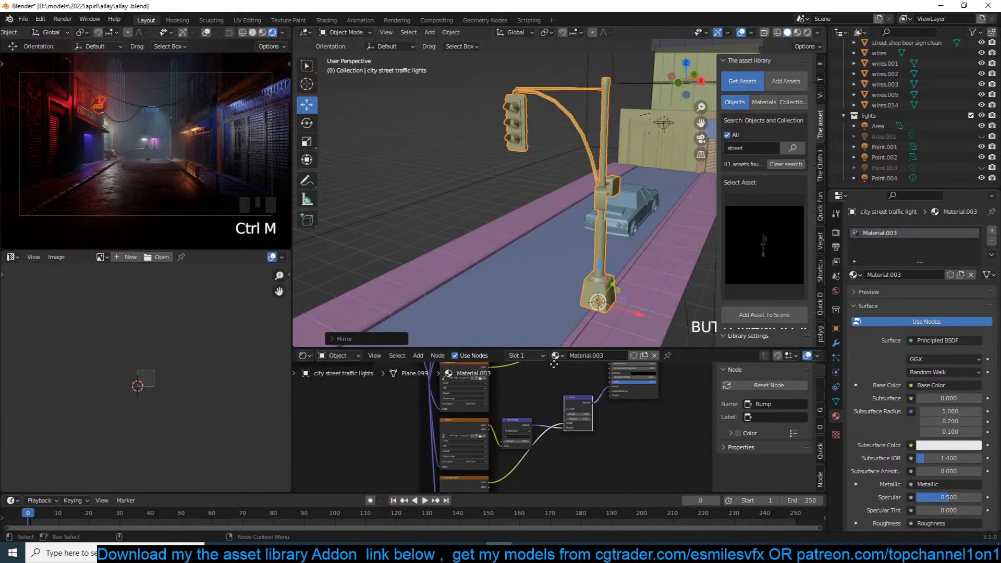
{"action": "middle_click_drag", "start_coordinate": [517, 419], "coordinate": [507, 453]}
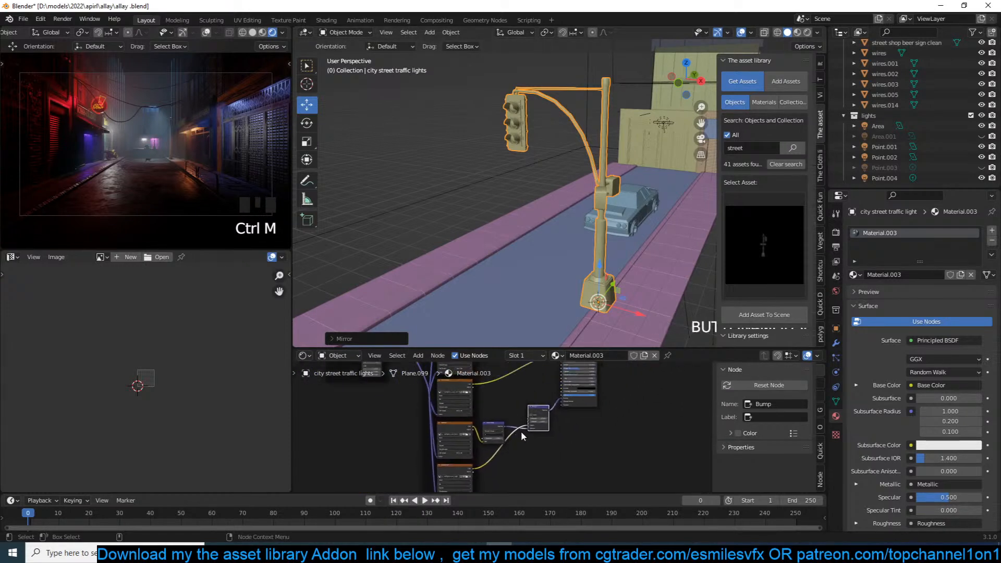
{"action": "scroll", "coordinate": [522, 433], "scroll_direction": "up", "scroll_amount": 1}
{"action": "key", "text": "ctrl+s"}
{"action": "middle_click_drag", "start_coordinate": [525, 419], "coordinate": [561, 366]}
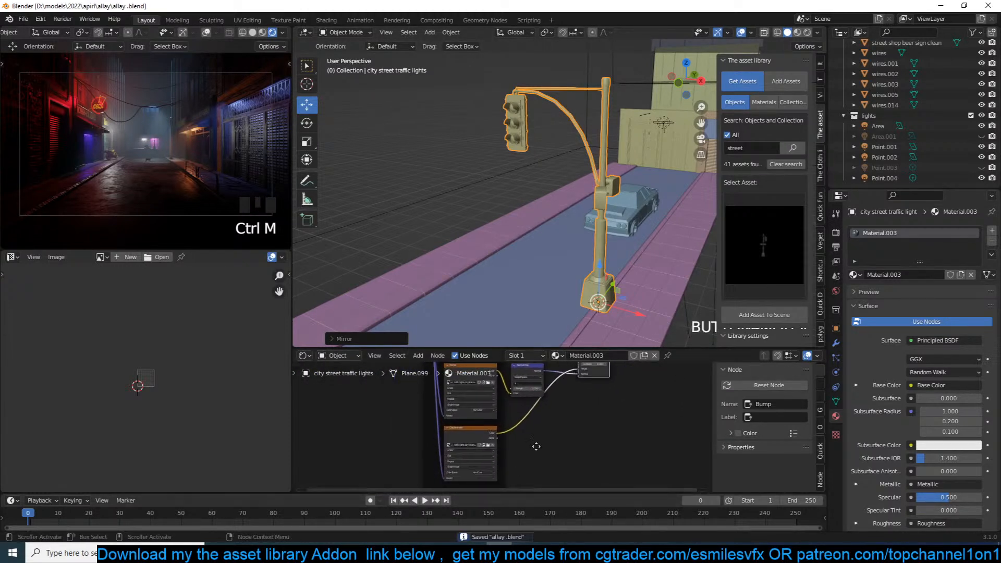
{"action": "middle_click_drag", "start_coordinate": [529, 449], "coordinate": [561, 393]}
Step: Try to load the traffic lights emissive image into a copy of the Displacement texture node, and delete the copy
{"action": "left_click", "coordinate": [492, 382]}
{"action": "key", "text": "shift+d"}
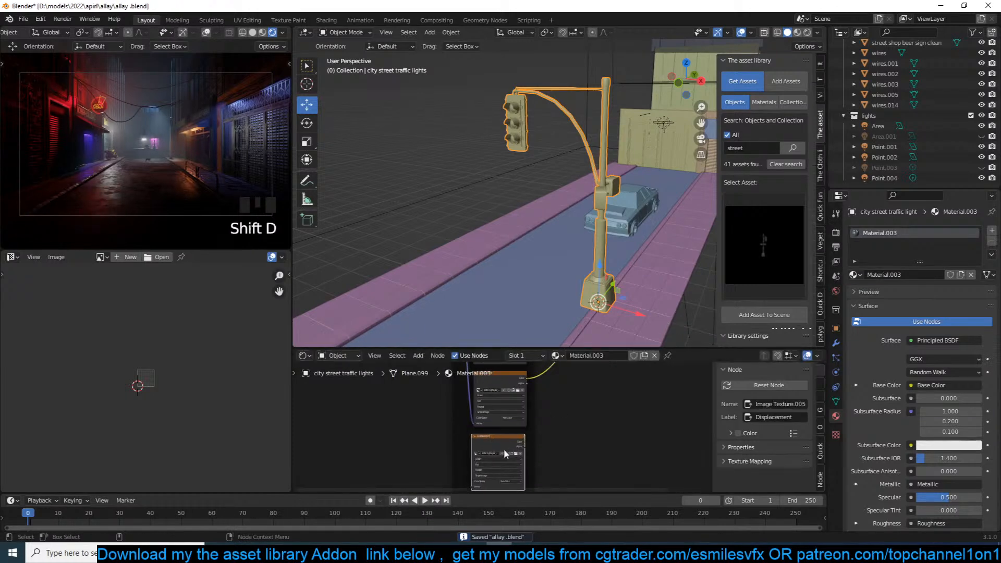
{"action": "left_click", "coordinate": [515, 454]}
{"action": "left_click", "coordinate": [515, 453]}
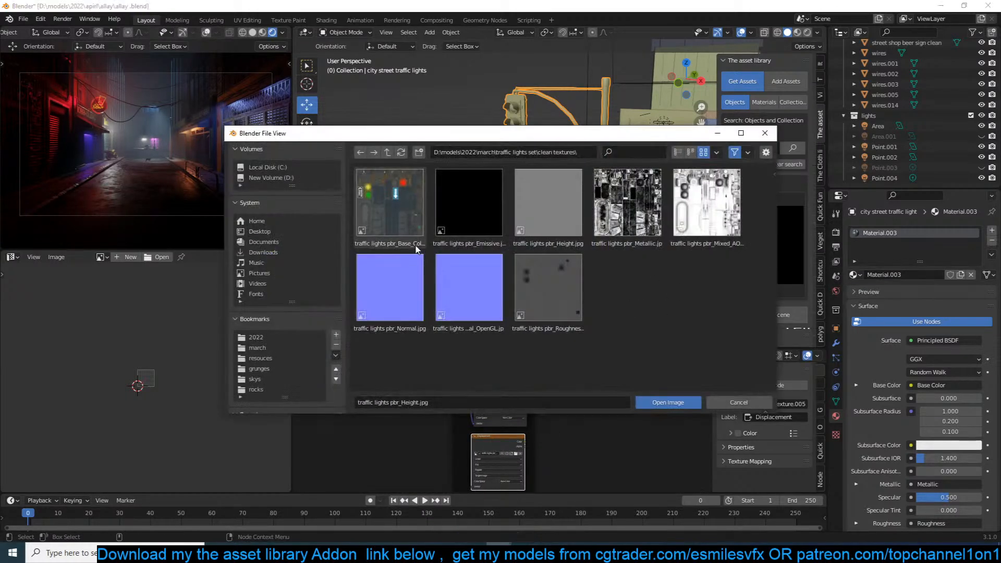
{"action": "left_click", "coordinate": [495, 226]}
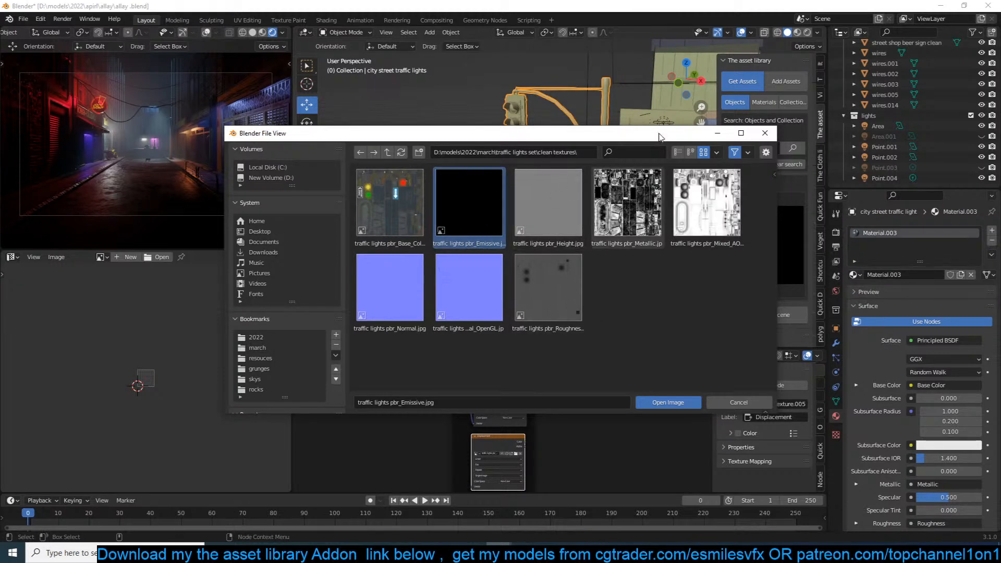
{"action": "left_click_drag", "start_coordinate": [658, 134], "coordinate": [775, 133]}
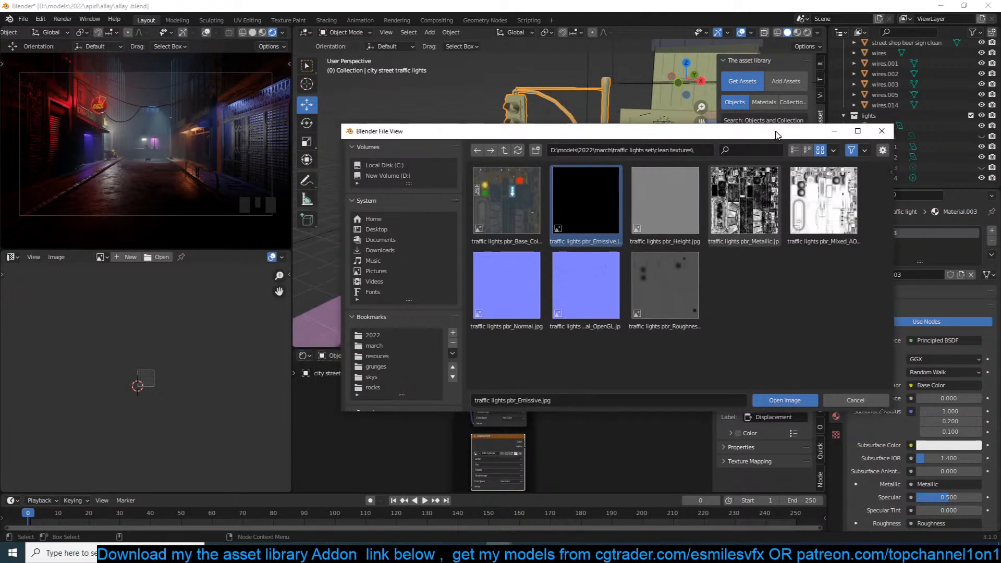
{"action": "left_click", "coordinate": [849, 399]}
{"action": "left_click", "coordinate": [505, 440]}
{"action": "key", "text": "x"}
Step: Save the file and add a point light at the uppermost lamp of the traffic light
{"action": "key", "text": "ctrl+s"}
{"action": "middle_click_drag", "start_coordinate": [617, 131], "coordinate": [653, 151]}
{"action": "scroll", "coordinate": [653, 151], "scroll_direction": "up", "scroll_amount": 3}
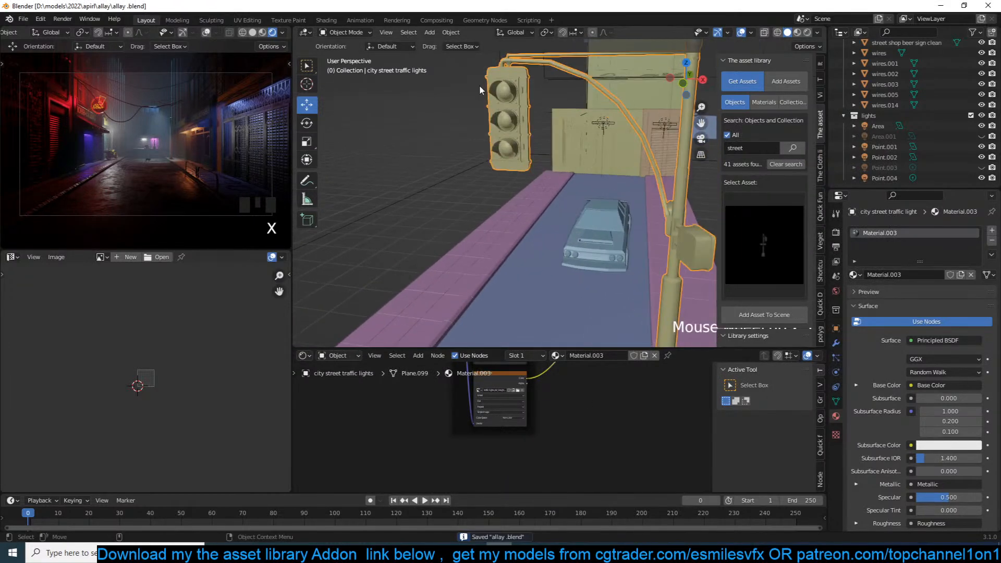
{"action": "key", "text": "shift+a"}
{"action": "mouse_move", "coordinate": [497, 221]}
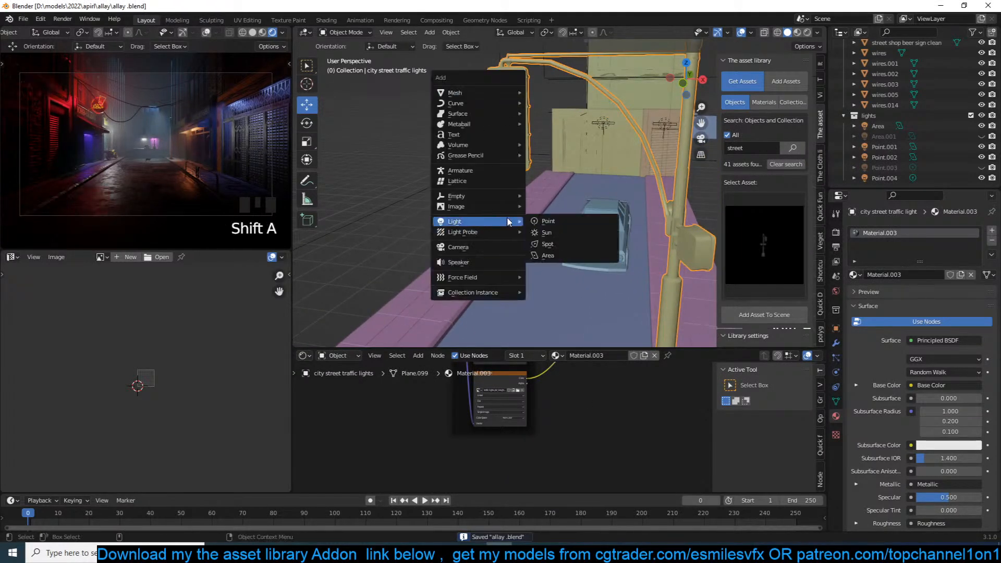
{"action": "left_click", "coordinate": [545, 221]}
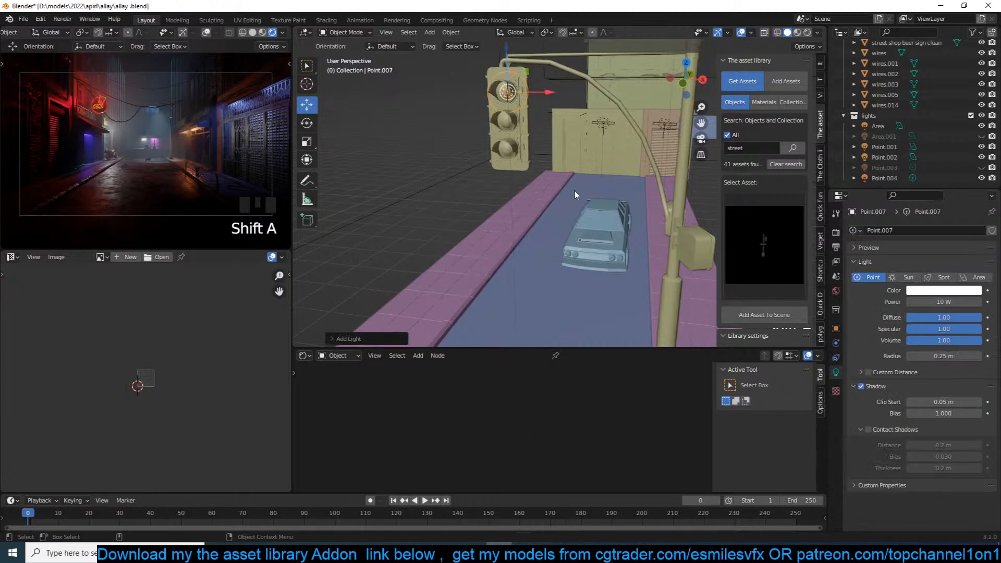
Step: Set the traffic light's point light to 1000 W and change its color to a saturated orange
{"action": "double_click", "coordinate": [920, 302]}
{"action": "type", "text": "00"}
{"action": "left_click", "coordinate": [932, 290]}
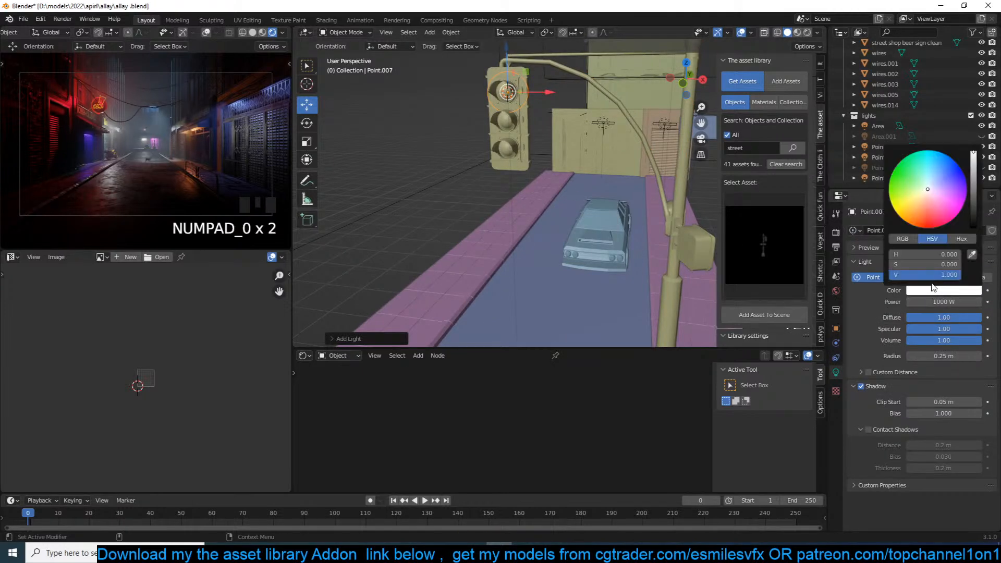
{"action": "left_click_drag", "start_coordinate": [916, 222], "coordinate": [911, 225]}
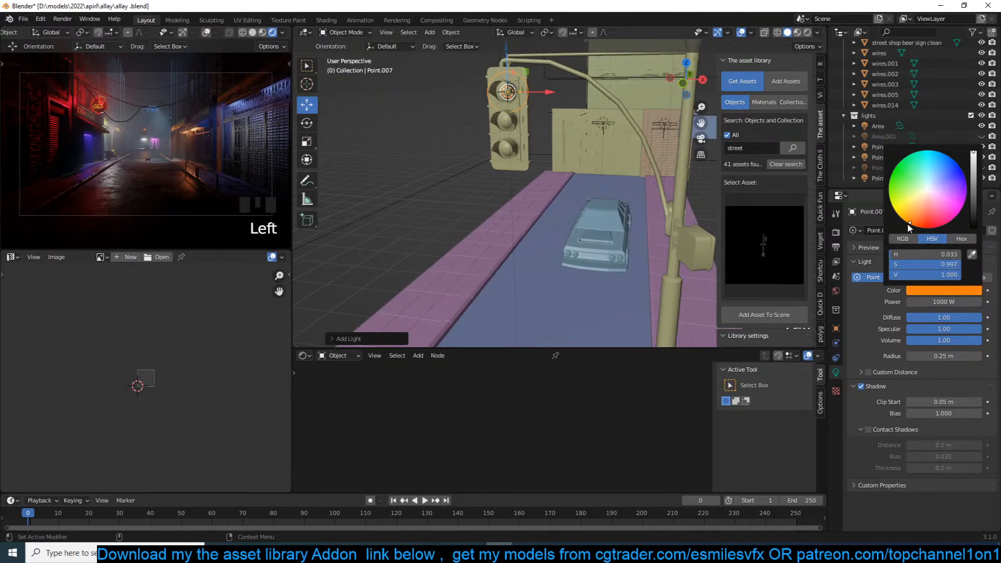
Step: Move the orange point light out in front of the traffic light's uppermost lamp and save the file
{"action": "middle_click_drag", "start_coordinate": [551, 131], "coordinate": [604, 117]}
{"action": "key", "text": "s"}
{"action": "left_click", "coordinate": [577, 114]}
{"action": "middle_click_drag", "start_coordinate": [553, 200], "coordinate": [568, 97]}
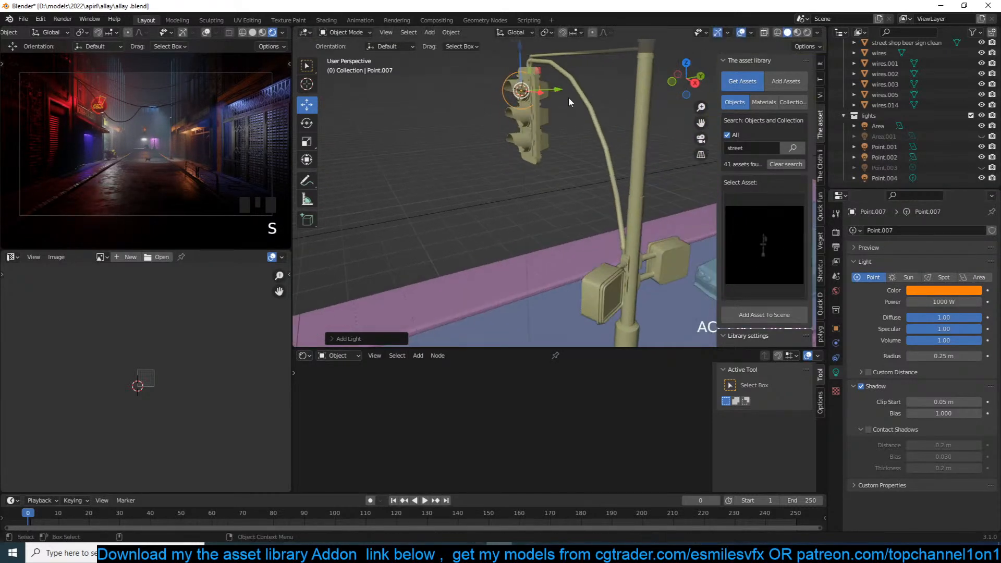
{"action": "left_click_drag", "start_coordinate": [557, 93], "coordinate": [524, 139]}
{"action": "key", "text": "ctrl+s"}
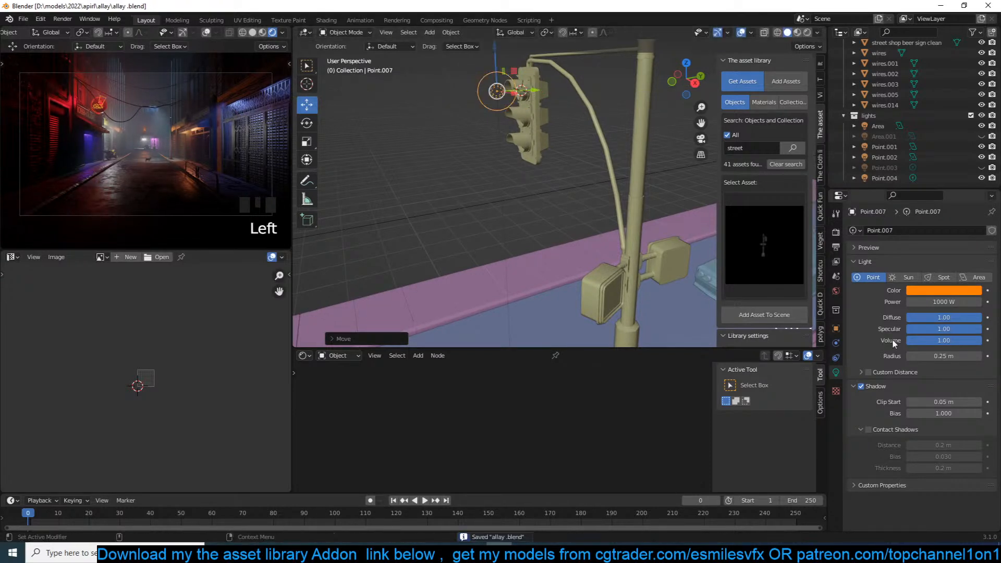
Step: Set the orange point light's volume influence to 10
{"action": "double_click", "coordinate": [935, 340]}
{"action": "type", "text": "10"}
{"action": "key", "text": "Return"}
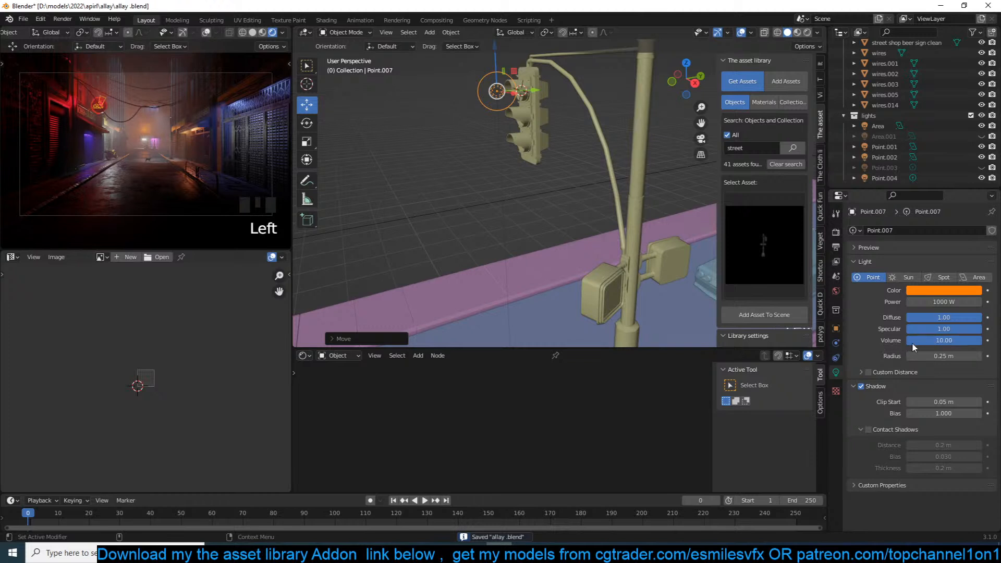
Step: Set the orange point light's volume influence to 1
{"action": "double_click", "coordinate": [958, 340]}
{"action": "type", "text": "1"}
{"action": "key", "text": "Return"}
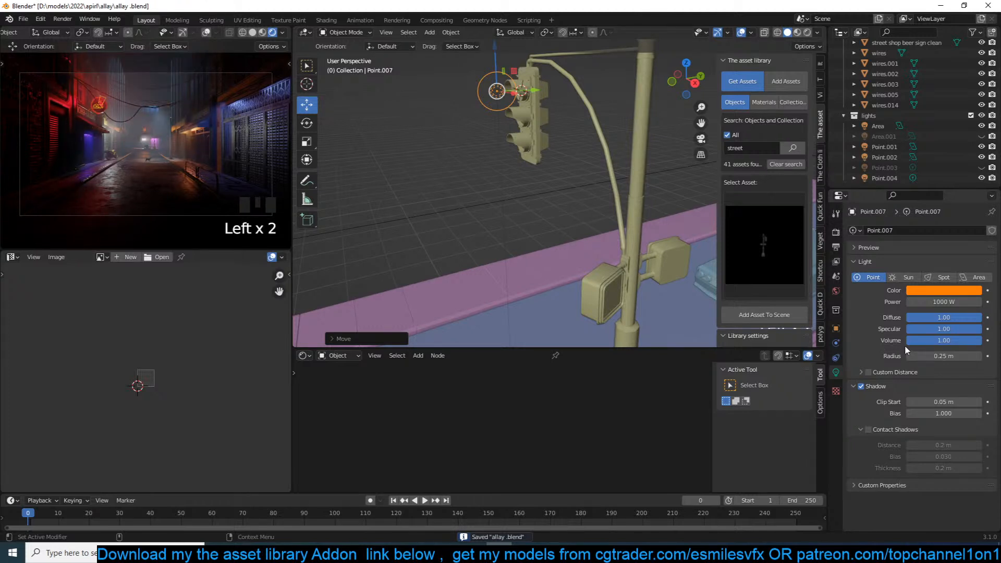
Step: Enable screen space reflections in the Eevee render settings, leaving ambient occlusion off, and save the file
{"action": "left_click", "coordinate": [853, 231]}
{"action": "left_click", "coordinate": [838, 232]}
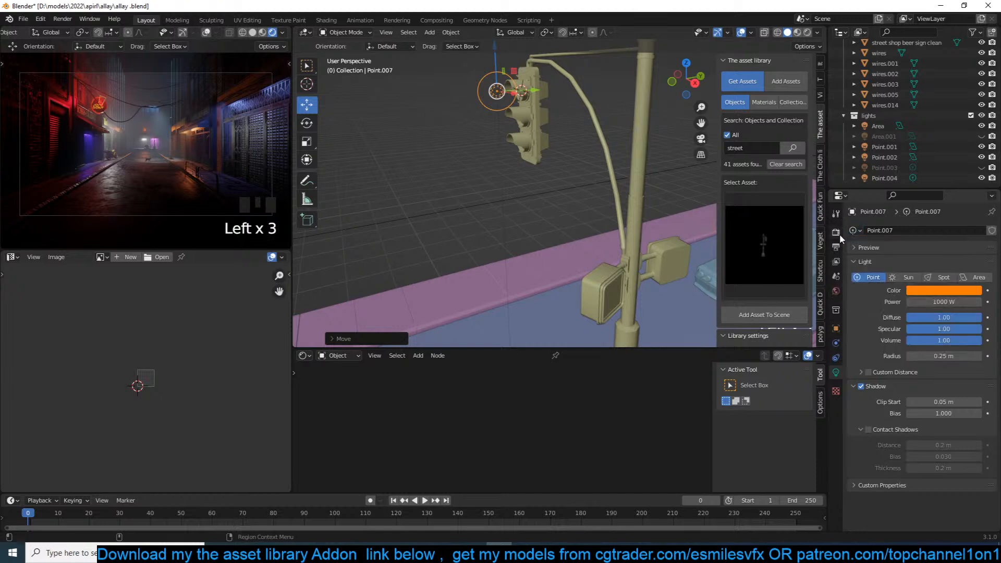
{"action": "left_click", "coordinate": [838, 233]}
{"action": "left_click", "coordinate": [862, 304]}
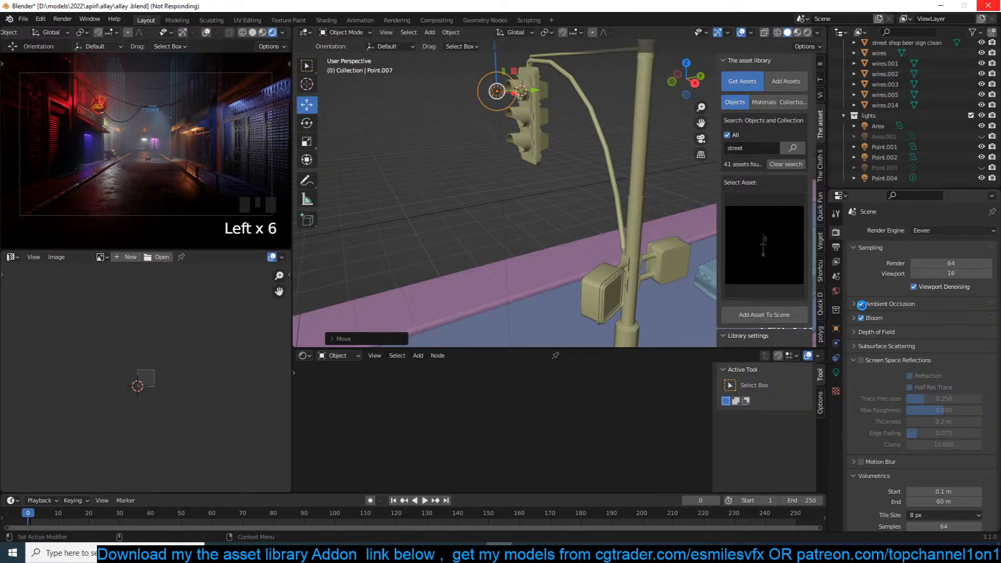
{"action": "left_click", "coordinate": [862, 308]}
{"action": "left_click", "coordinate": [862, 305]}
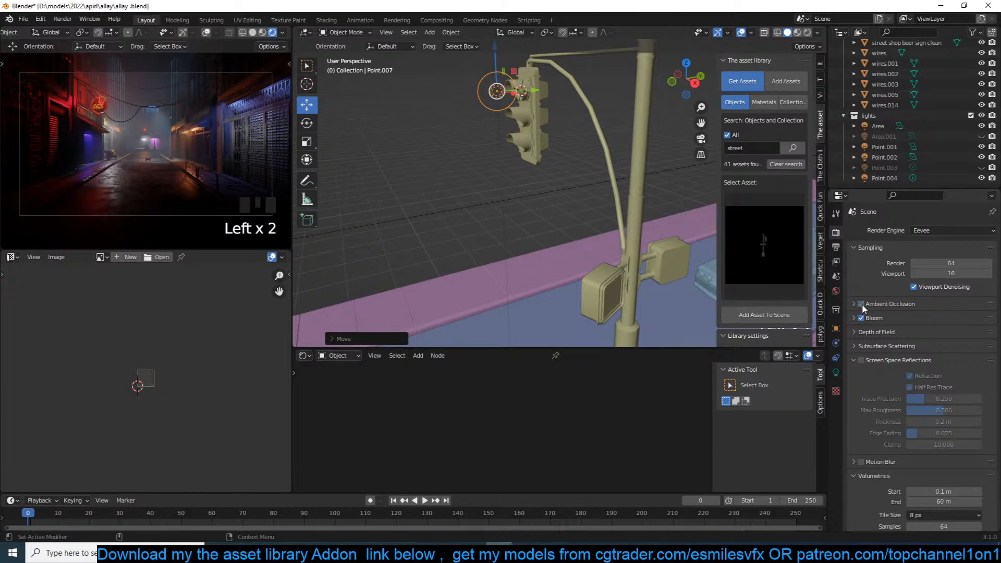
{"action": "left_click", "coordinate": [861, 361]}
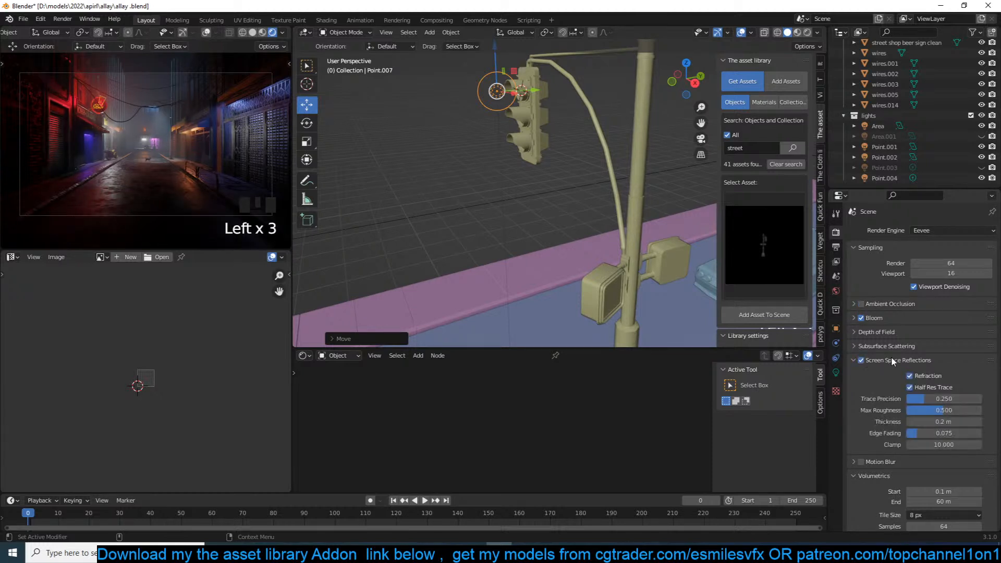
{"action": "key", "text": "ctrl+s"}
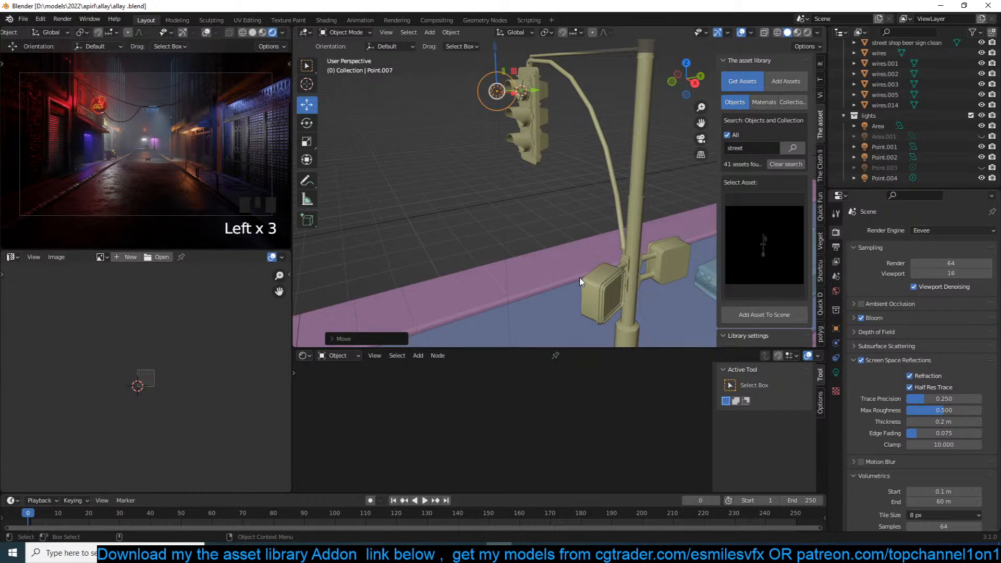
{"action": "left_click", "coordinate": [615, 200]}
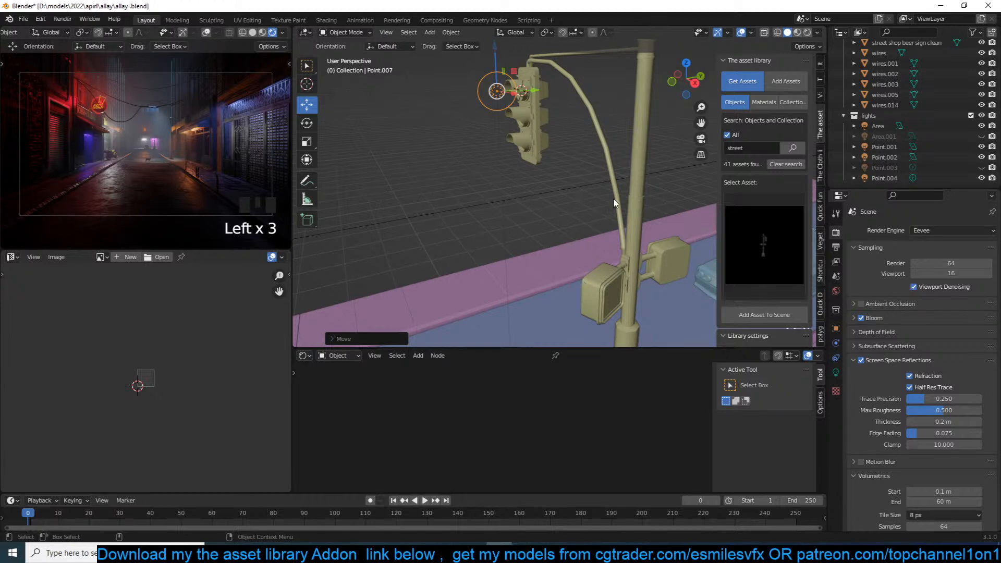
{"action": "key", "text": "ctrl+s"}
Step: In the front view, add a text object in the empty space beside the buildings and rotate it 90° about the X axis
{"action": "middle_click_drag", "start_coordinate": [511, 199], "coordinate": [600, 161]}
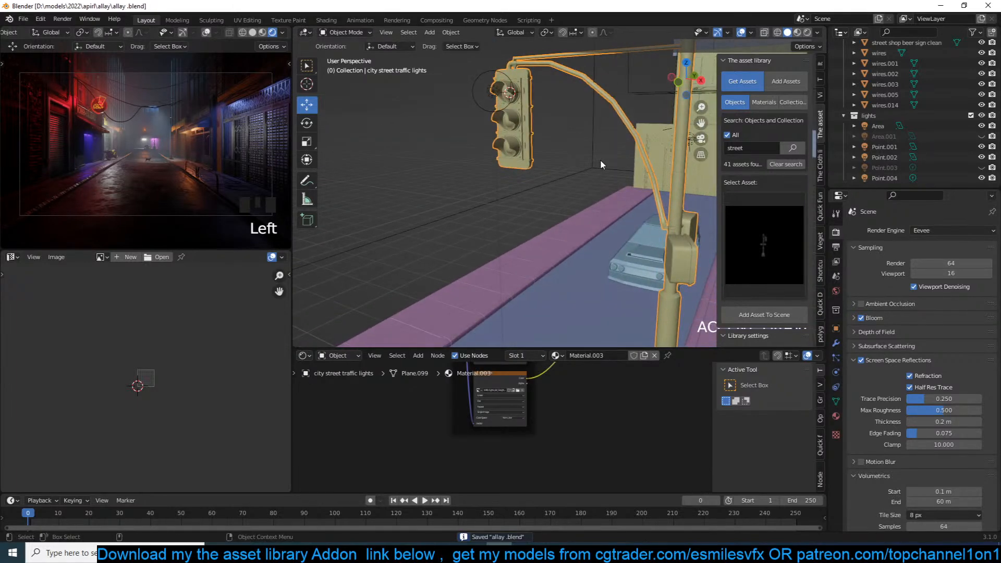
{"action": "scroll", "coordinate": [601, 164], "scroll_direction": "down", "scroll_amount": 1}
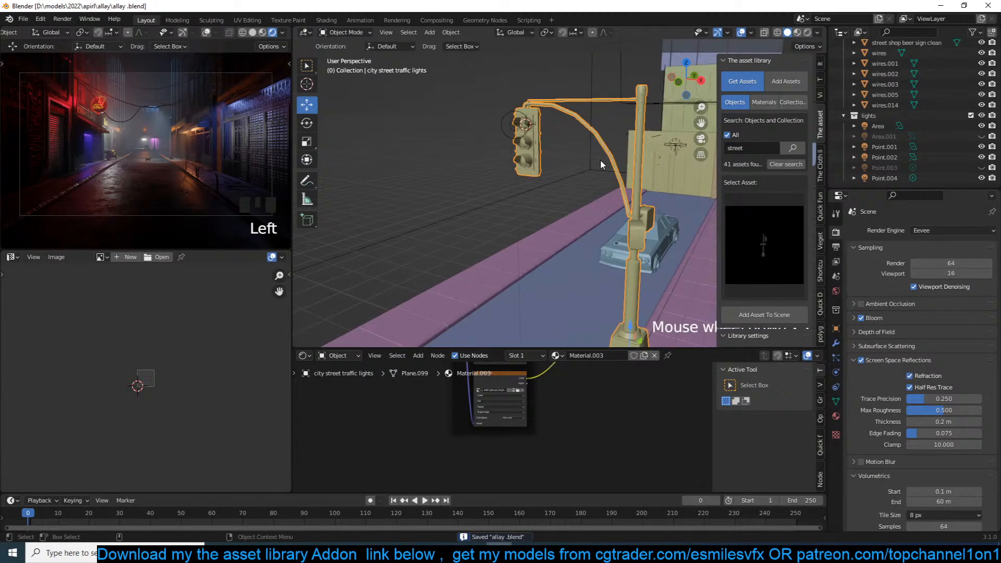
{"action": "key", "text": "KP_1"}
{"action": "key", "text": "alt+a"}
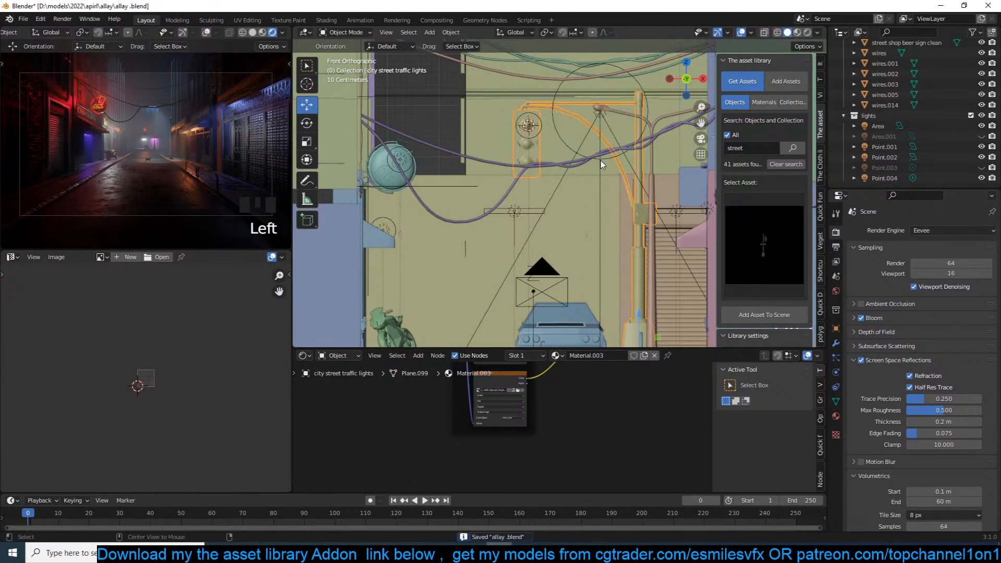
{"action": "scroll", "coordinate": [601, 162], "scroll_direction": "down", "scroll_amount": 4}
{"action": "middle_click_drag", "start_coordinate": [599, 170], "coordinate": [469, 189], "text": "shift"}
{"action": "key", "text": "ctrl+s"}
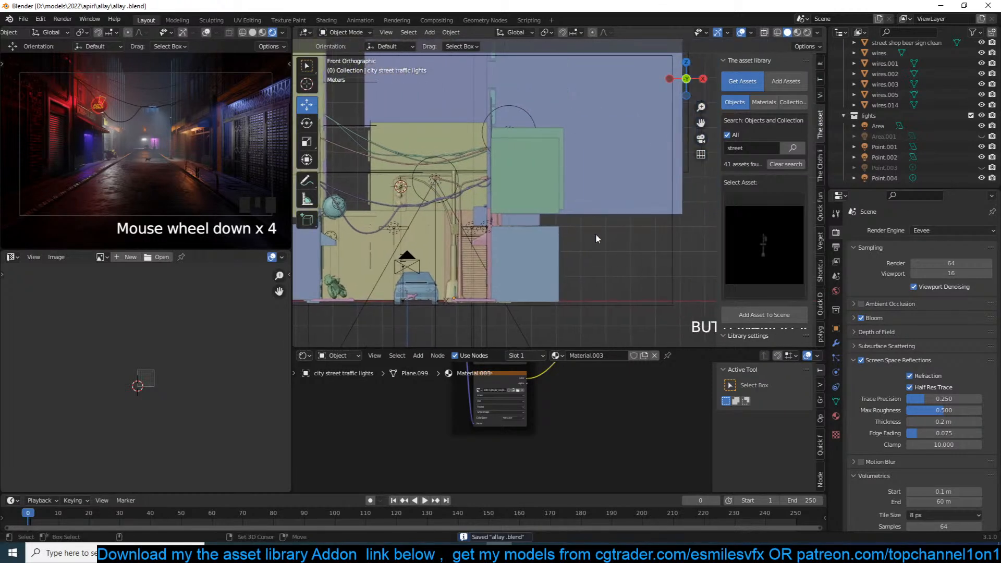
{"action": "middle_click_drag", "start_coordinate": [590, 233], "coordinate": [562, 232], "text": "shift"}
{"action": "key", "text": "ctrl+s"}
{"action": "middle_click_drag", "start_coordinate": [662, 194], "coordinate": [568, 199], "text": "shift"}
{"action": "scroll", "coordinate": [568, 199], "scroll_direction": "down", "scroll_amount": 4}
{"action": "key", "text": "shift+a"}
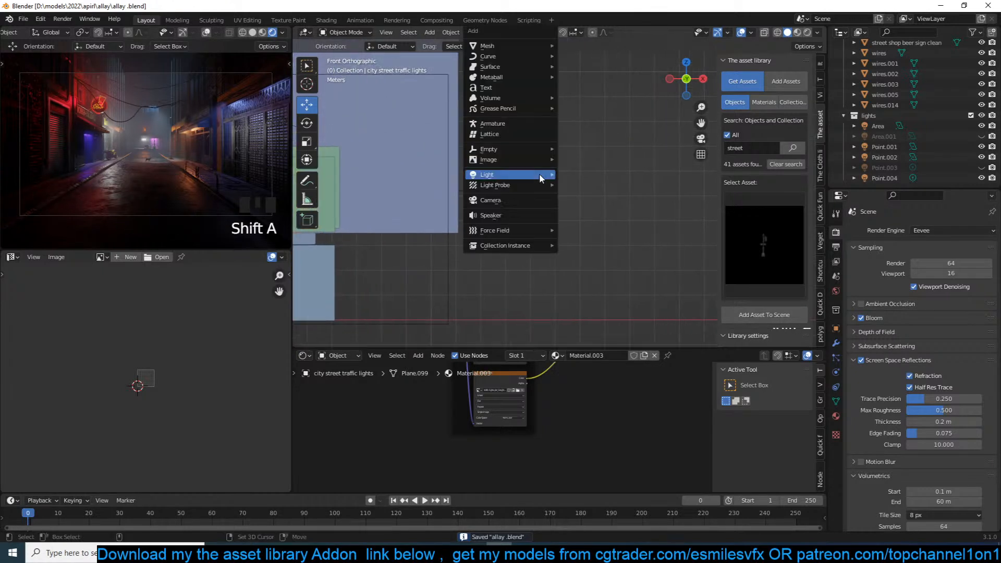
{"action": "key", "text": "shift+a"}
{"action": "left_click", "coordinate": [506, 82]}
{"action": "type", "text": "rx90"}
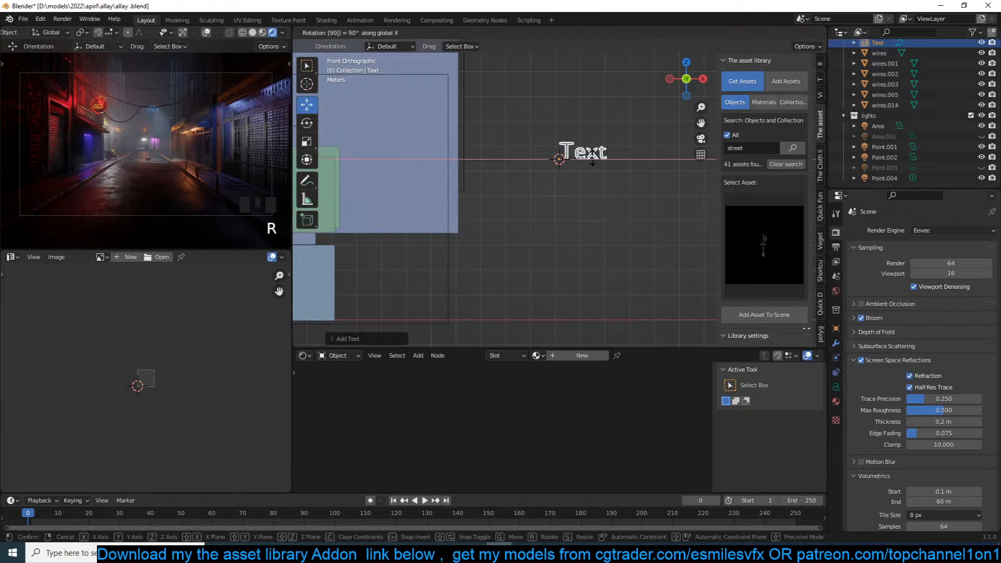
{"action": "key", "text": "Return"}
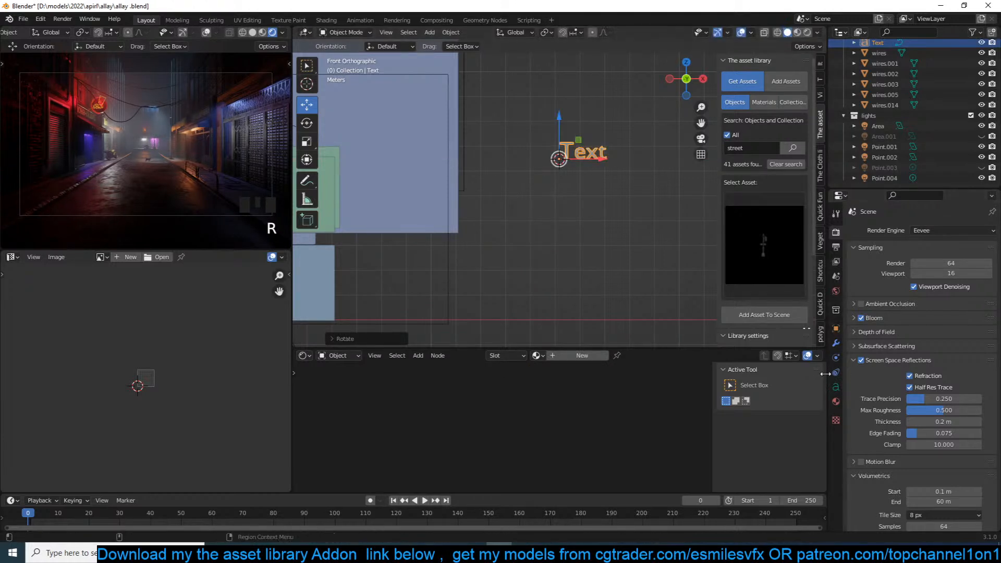
Step: Browse for a regular font file for the text object and open the D:\fonts folder
{"action": "left_click", "coordinate": [836, 387]}
{"action": "left_click", "coordinate": [887, 353]}
{"action": "left_click", "coordinate": [977, 369]}
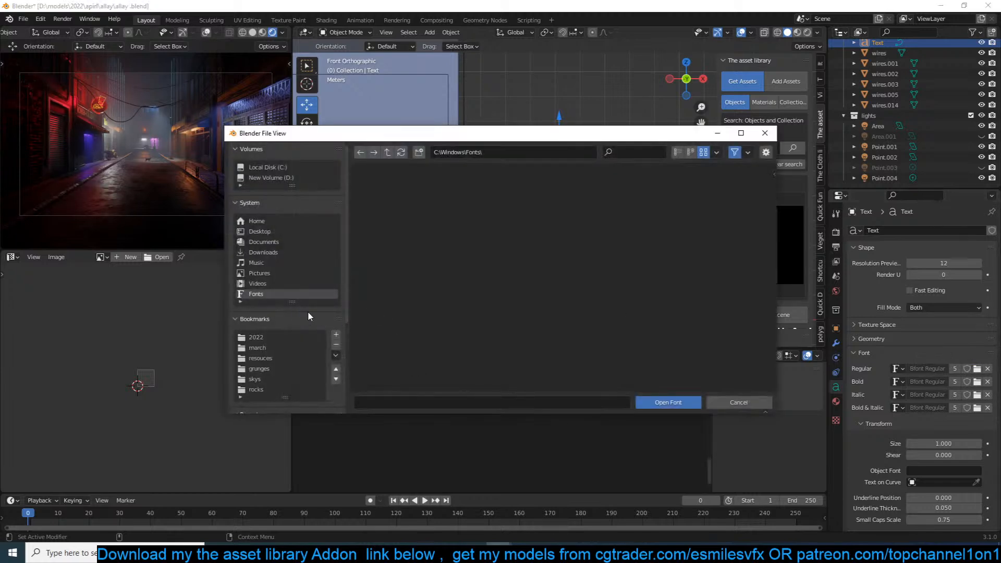
{"action": "scroll", "coordinate": [604, 307], "scroll_direction": "down", "scroll_amount": 10}
{"action": "scroll", "coordinate": [604, 317], "scroll_direction": "down", "scroll_amount": 10}
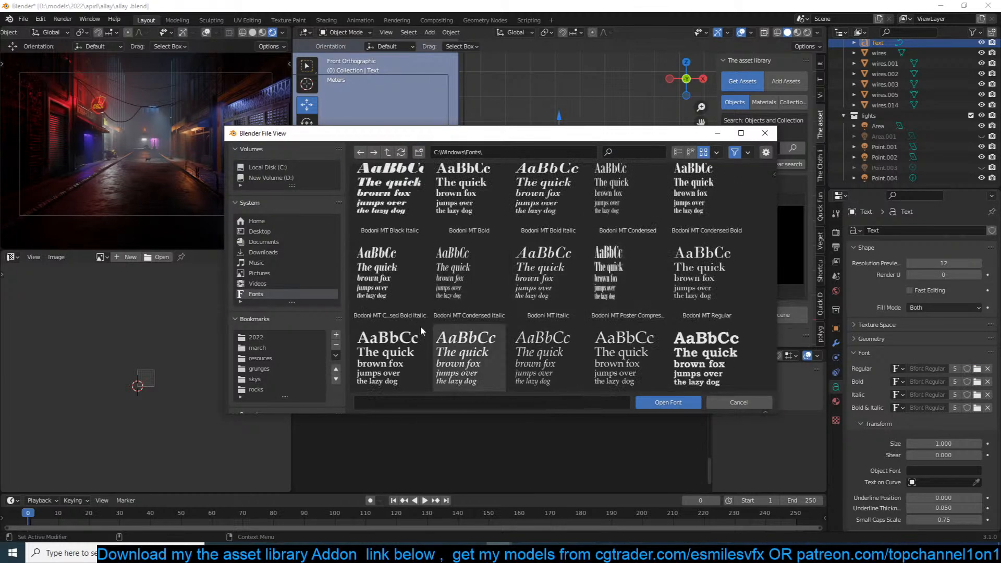
{"action": "scroll", "coordinate": [263, 384], "scroll_direction": "down", "scroll_amount": 3}
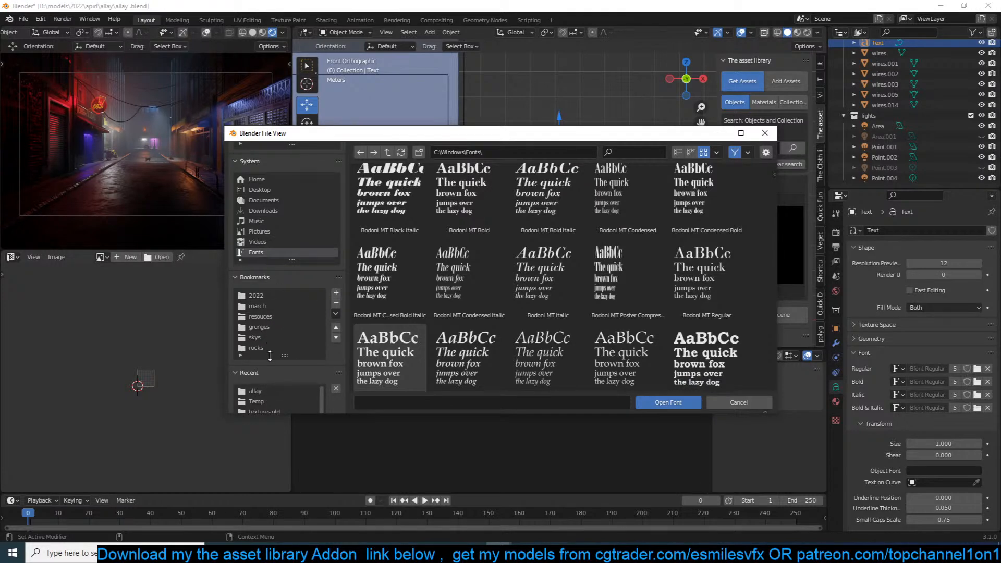
{"action": "scroll", "coordinate": [270, 357], "scroll_direction": "down", "scroll_amount": 2}
{"action": "scroll", "coordinate": [305, 280], "scroll_direction": "up", "scroll_amount": 4}
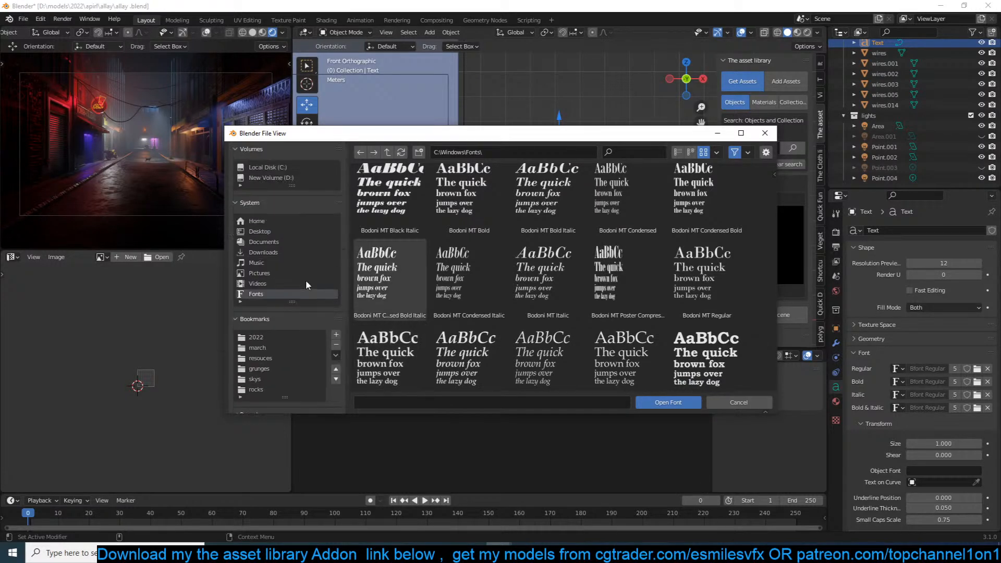
{"action": "left_click", "coordinate": [284, 178]}
{"action": "scroll", "coordinate": [507, 289], "scroll_direction": "down", "scroll_amount": 3}
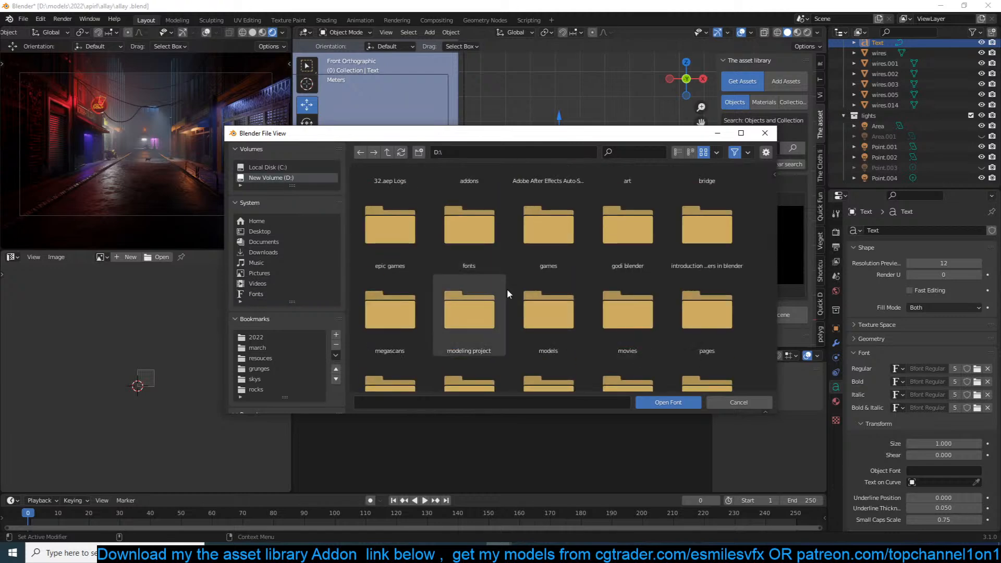
{"action": "scroll", "coordinate": [507, 289], "scroll_direction": "up", "scroll_amount": 5}
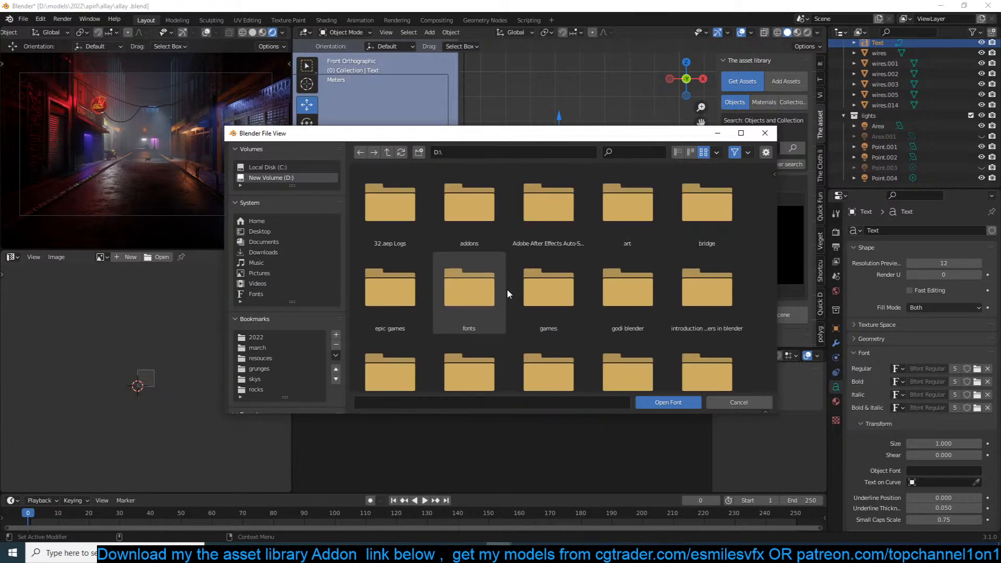
{"action": "double_click", "coordinate": [465, 299]}
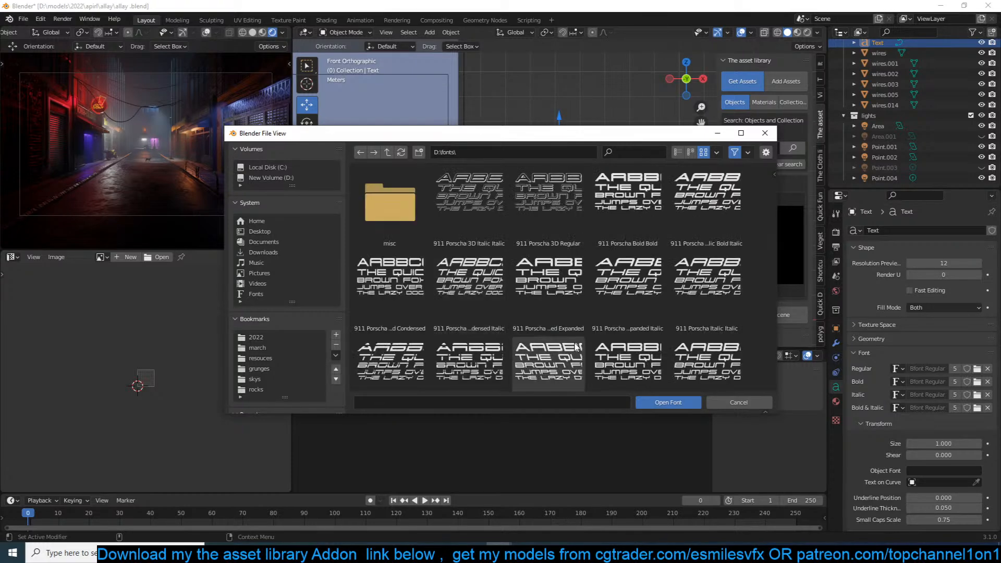
Step: Load the JayCons Regular font for the text object
{"action": "scroll", "coordinate": [576, 346], "scroll_direction": "down", "scroll_amount": 5}
{"action": "scroll", "coordinate": [576, 346], "scroll_direction": "down", "scroll_amount": 5}
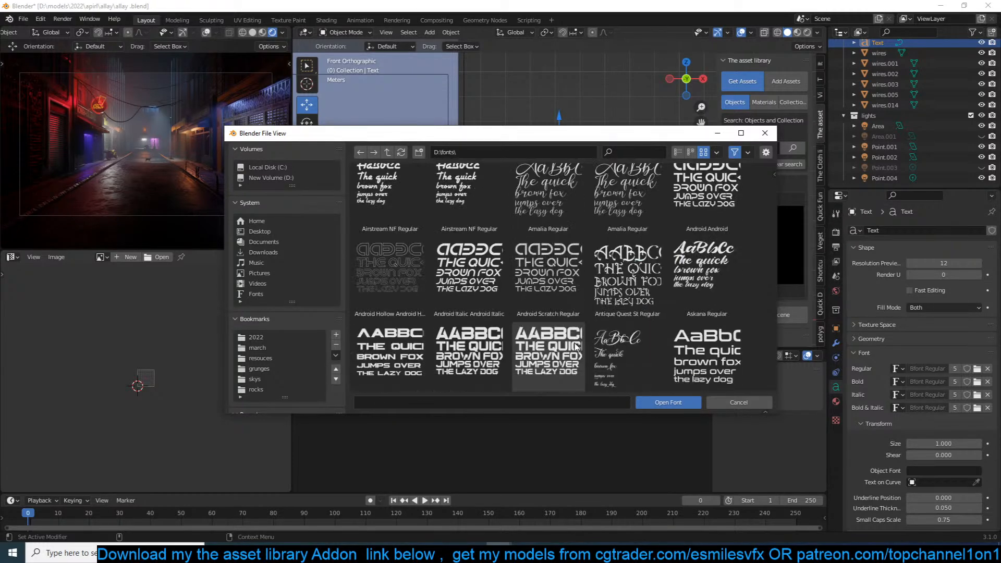
{"action": "scroll", "coordinate": [574, 342], "scroll_direction": "down", "scroll_amount": 6}
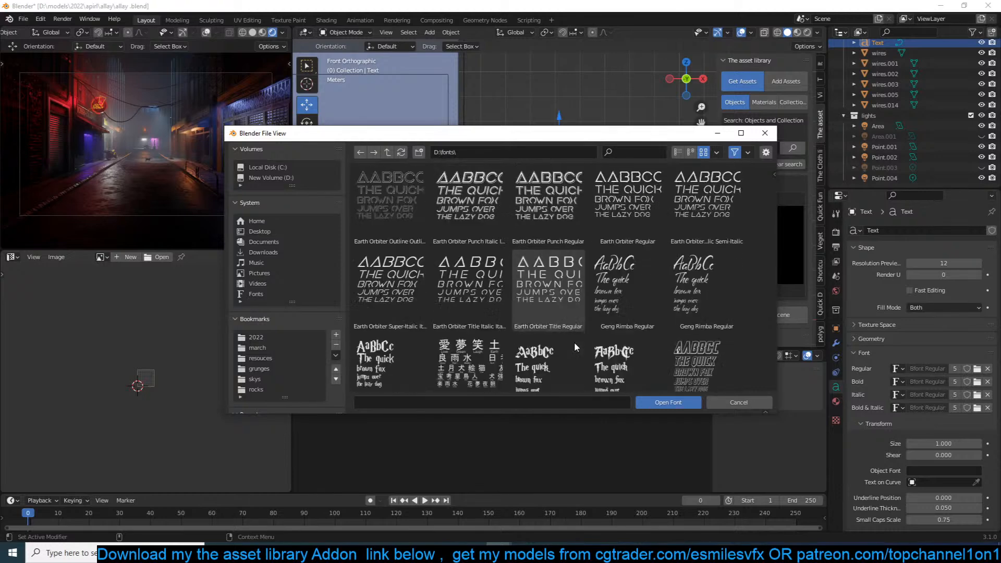
{"action": "scroll", "coordinate": [574, 343], "scroll_direction": "down", "scroll_amount": 2}
{"action": "scroll", "coordinate": [574, 342], "scroll_direction": "up", "scroll_amount": 2}
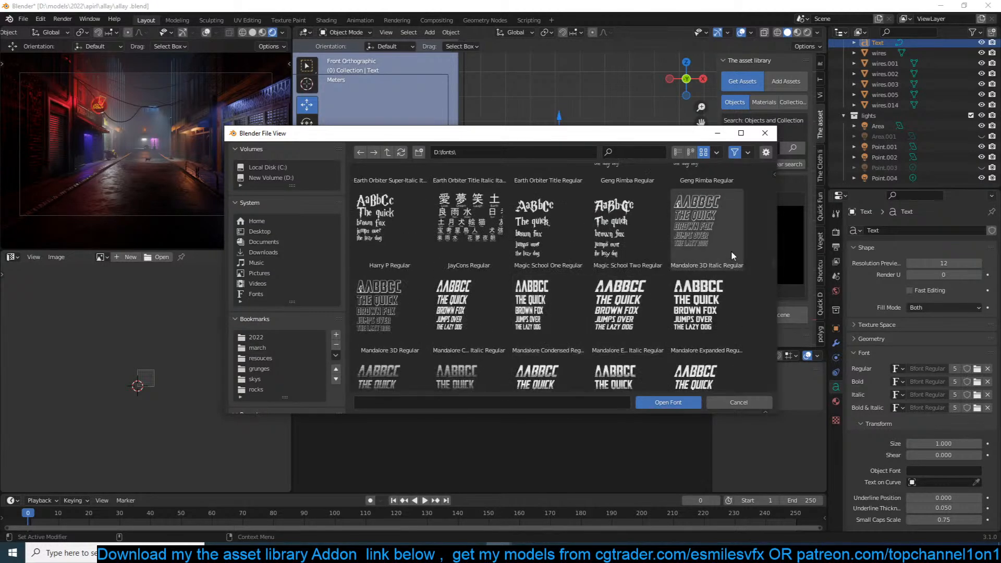
{"action": "left_click", "coordinate": [482, 241]}
{"action": "double_click", "coordinate": [482, 240]}
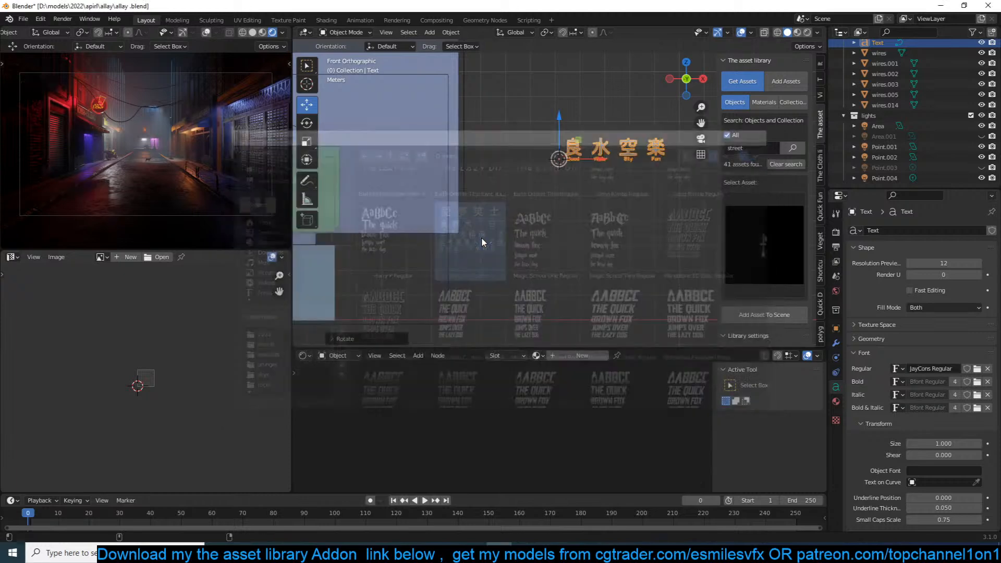
Step: Insert line breaks between the text's four characters to stack them in a vertical column
{"action": "scroll", "coordinate": [605, 177], "scroll_direction": "up", "scroll_amount": 2}
{"action": "key", "text": "Tab"}
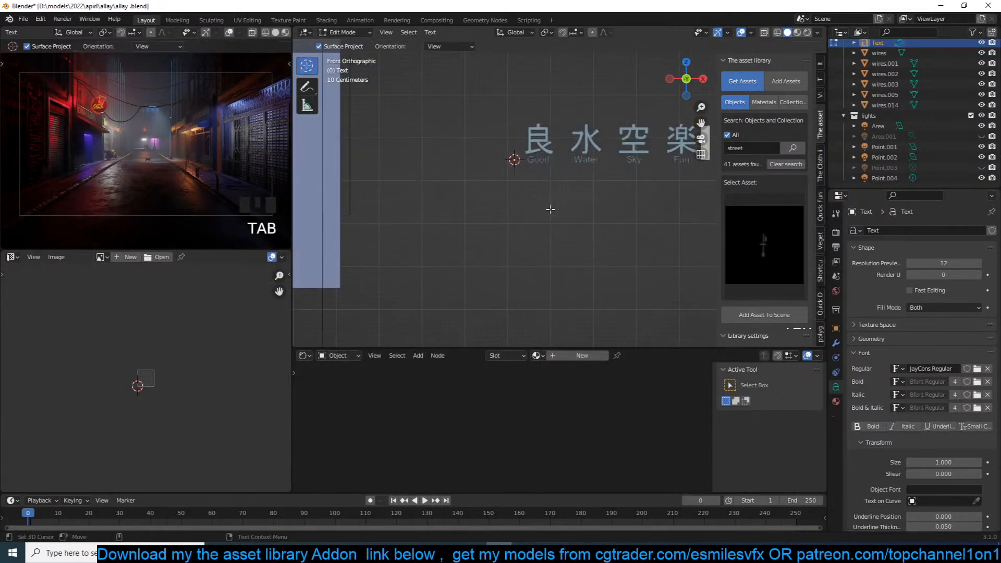
{"action": "key", "text": "Left"}
{"action": "key", "text": "Left"}
{"action": "key", "text": "Left"}
{"action": "key", "text": "Left"}
{"action": "key", "text": "Left"}
{"action": "key", "text": "Left"}
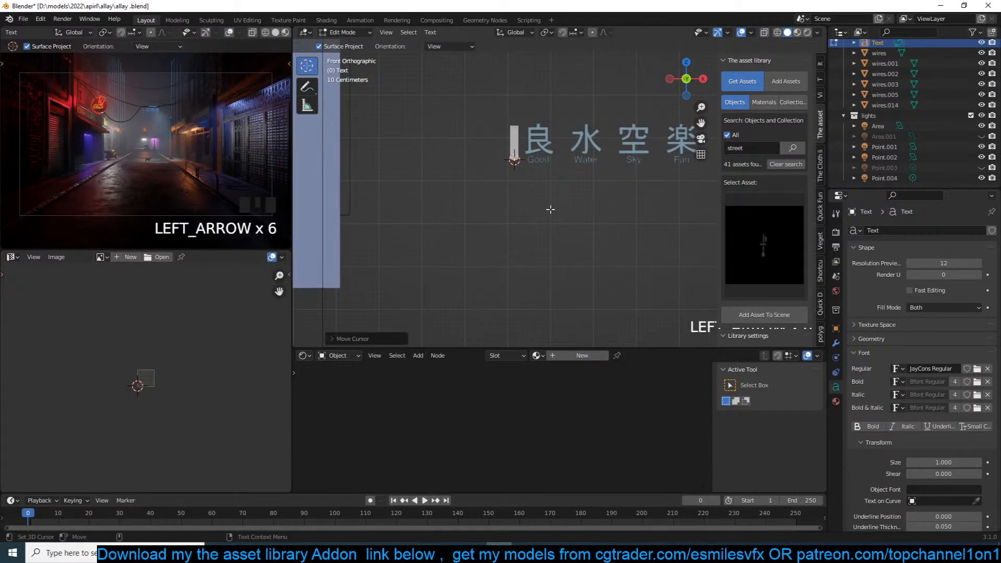
{"action": "key", "text": "Return"}
{"action": "key", "text": "Right"}
{"action": "key", "text": "Left"}
{"action": "key", "text": "Left"}
{"action": "key", "text": "Left"}
{"action": "key", "text": "Return"}
{"action": "key", "text": "Right"}
{"action": "key", "text": "Return"}
{"action": "key", "text": "Tab"}
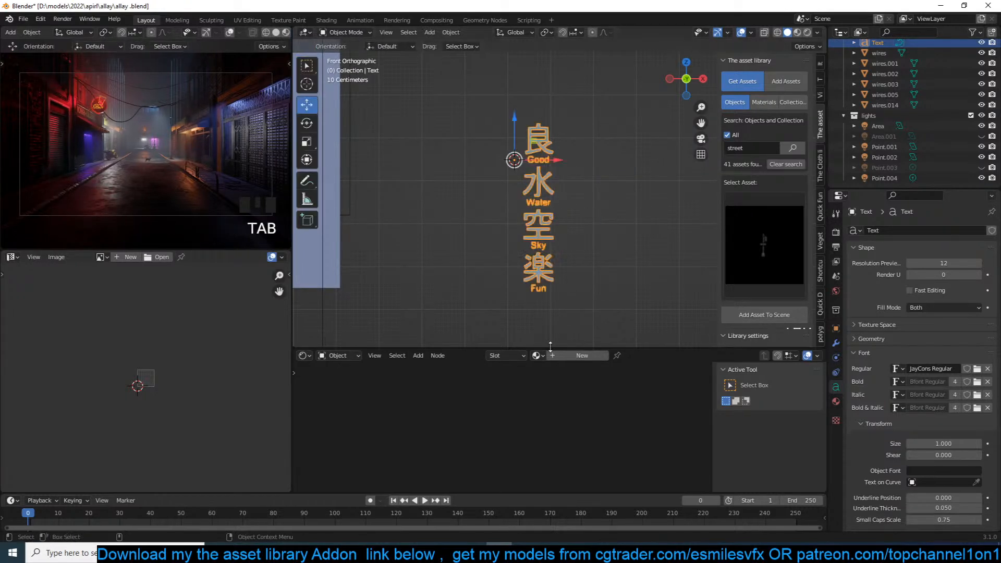
Step: Assign the existing emission material to the text and make it an independent copy
{"action": "left_click", "coordinate": [543, 359]}
{"action": "type", "text": "e"}
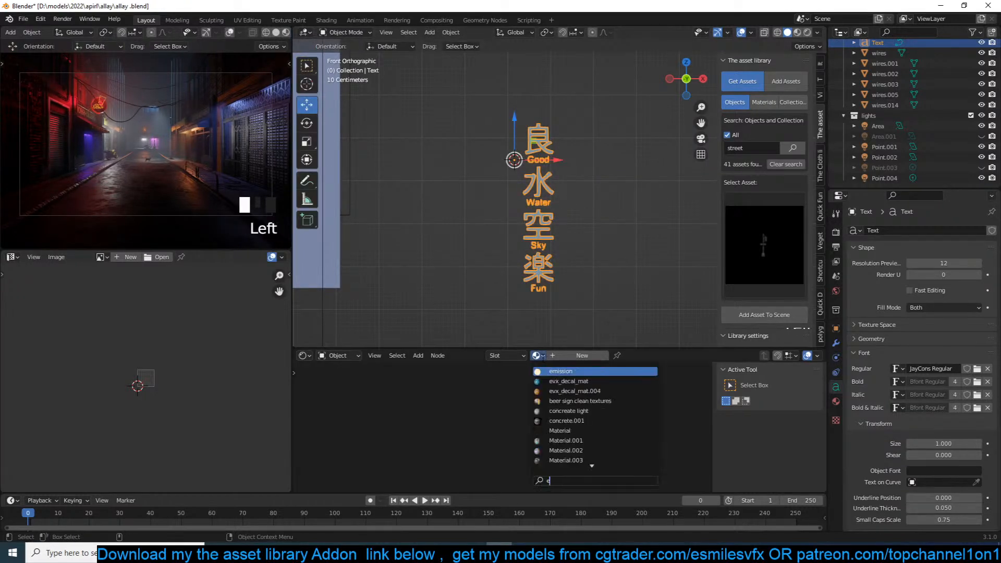
{"action": "left_click", "coordinate": [556, 371]}
{"action": "left_click", "coordinate": [632, 355]}
Step: Change the emission color of the text's material to light blue
{"action": "key", "text": "a"}
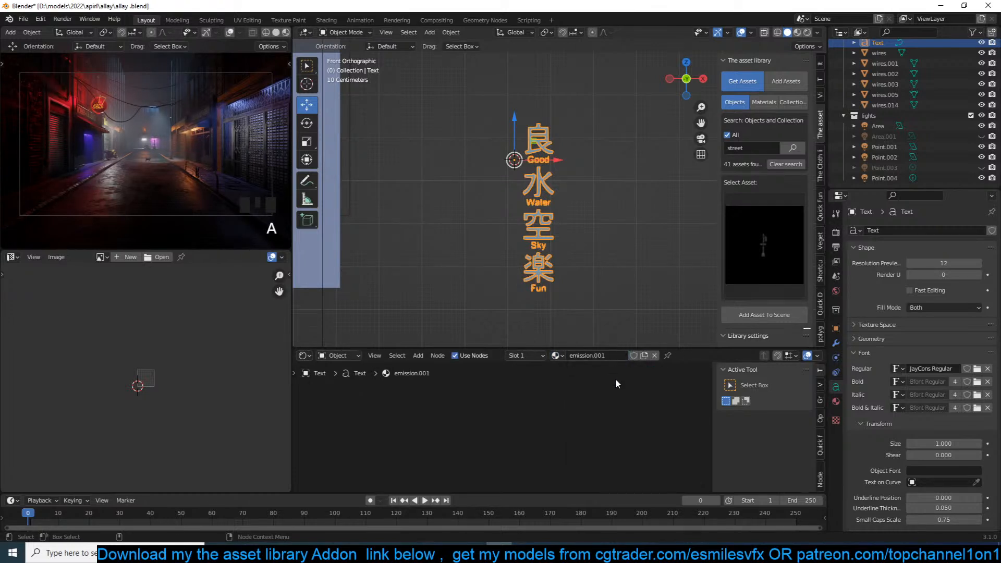
{"action": "key", "text": "KP_Decimal"}
{"action": "left_click", "coordinate": [518, 417]}
{"action": "scroll", "coordinate": [519, 417], "scroll_direction": "up", "scroll_amount": 2}
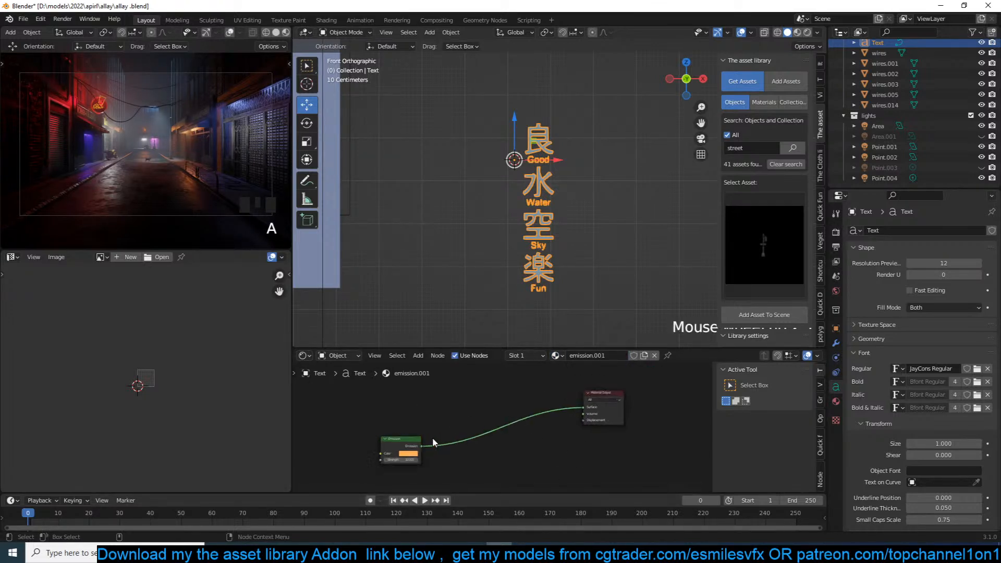
{"action": "left_click", "coordinate": [402, 457]}
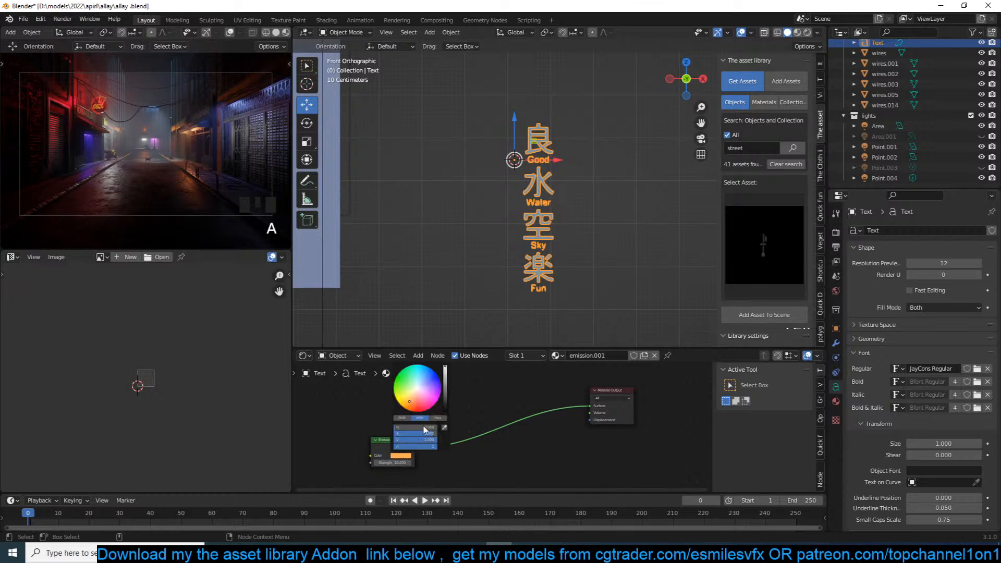
{"action": "left_click", "coordinate": [411, 384]}
Step: Place the text sign beside the alley's right-hand buildings in the camera view and adjust its depth along the Y axis
{"action": "key", "text": "KP_0"}
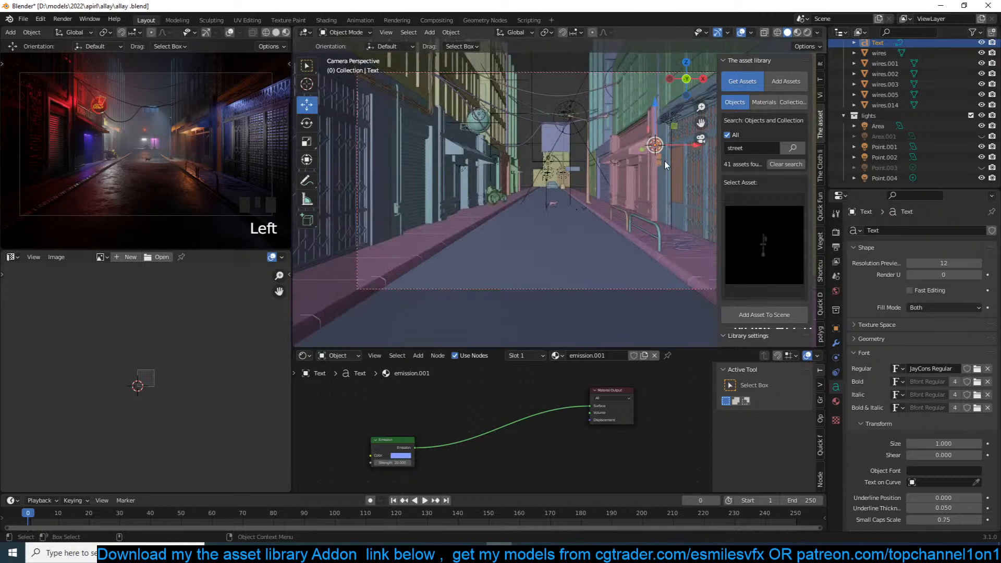
{"action": "key", "text": "g"}
{"action": "left_click", "coordinate": [567, 147]}
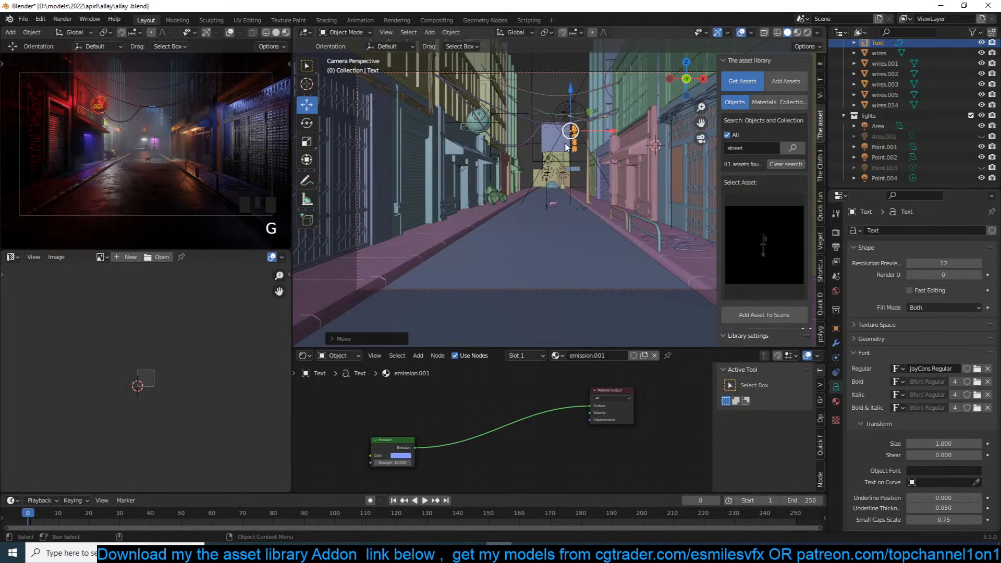
{"action": "key", "text": "g"}
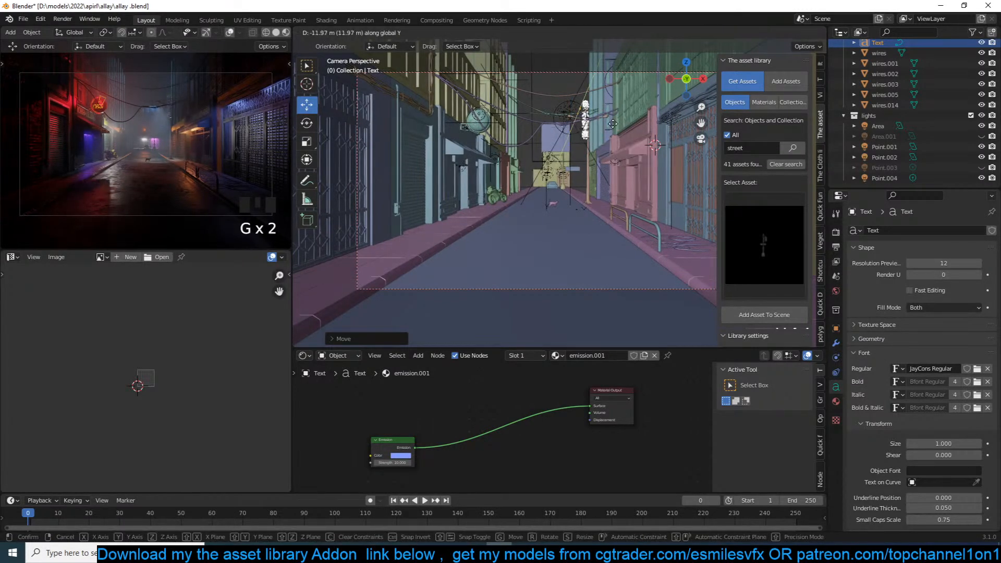
{"action": "left_click", "coordinate": [634, 132]}
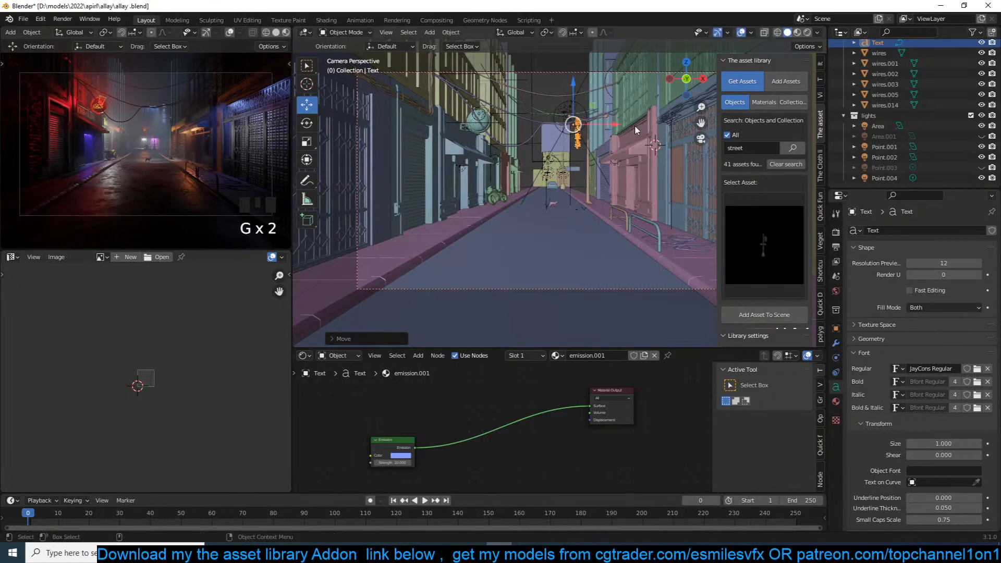
Step: Bring the text sign closer to the camera along the alley and shift it off the right-hand facades toward the street
{"action": "left_click_drag", "start_coordinate": [618, 124], "coordinate": [624, 129]}
{"action": "key", "text": "KP_Decimal"}
{"action": "scroll", "coordinate": [622, 124], "scroll_direction": "down", "scroll_amount": 5}
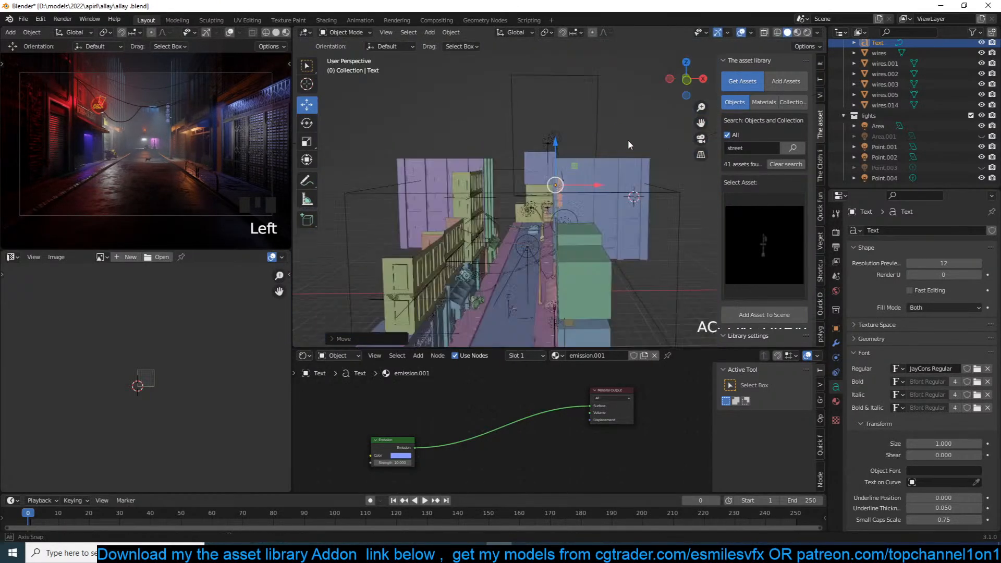
{"action": "left_click_drag", "start_coordinate": [532, 174], "coordinate": [625, 210]}
{"action": "key", "text": "KP_0"}
{"action": "middle_click_drag", "start_coordinate": [619, 215], "coordinate": [550, 271], "text": "shift"}
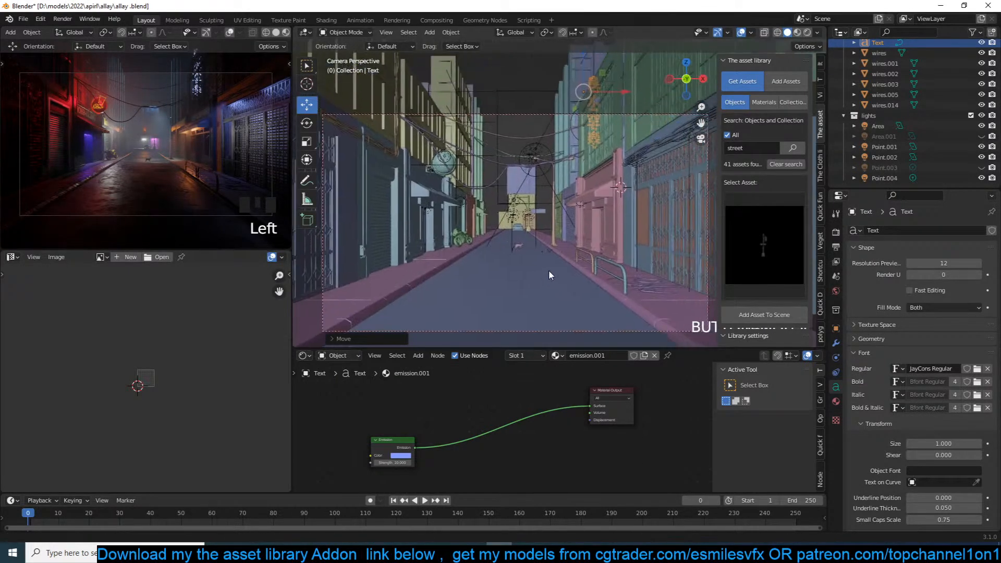
{"action": "left_click_drag", "start_coordinate": [631, 89], "coordinate": [610, 211]}
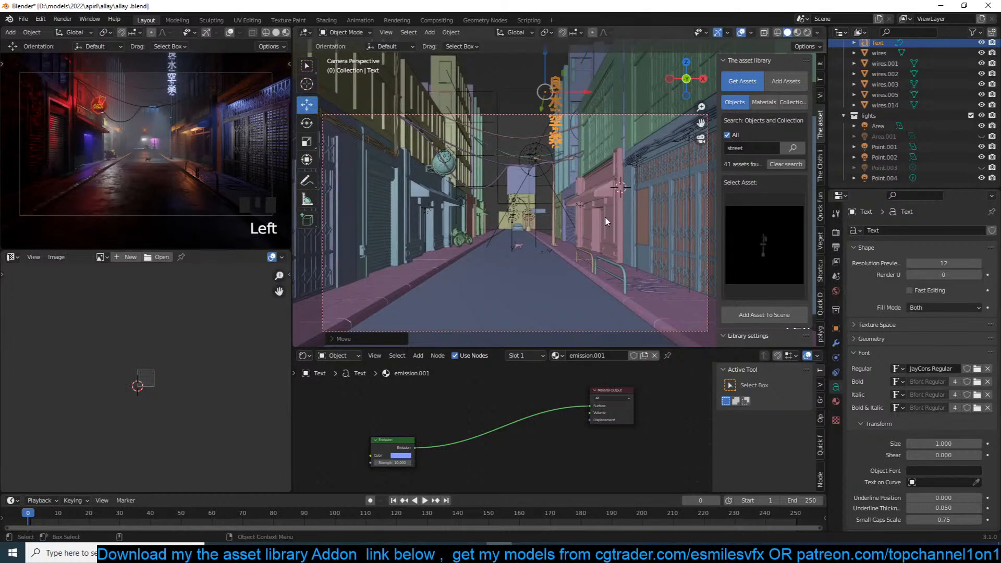
Step: Scale down the text sign and lower it beside the right-hand buildings, within the camera frame
{"action": "key", "text": "s"}
{"action": "left_click", "coordinate": [550, 155]}
{"action": "key", "text": "g"}
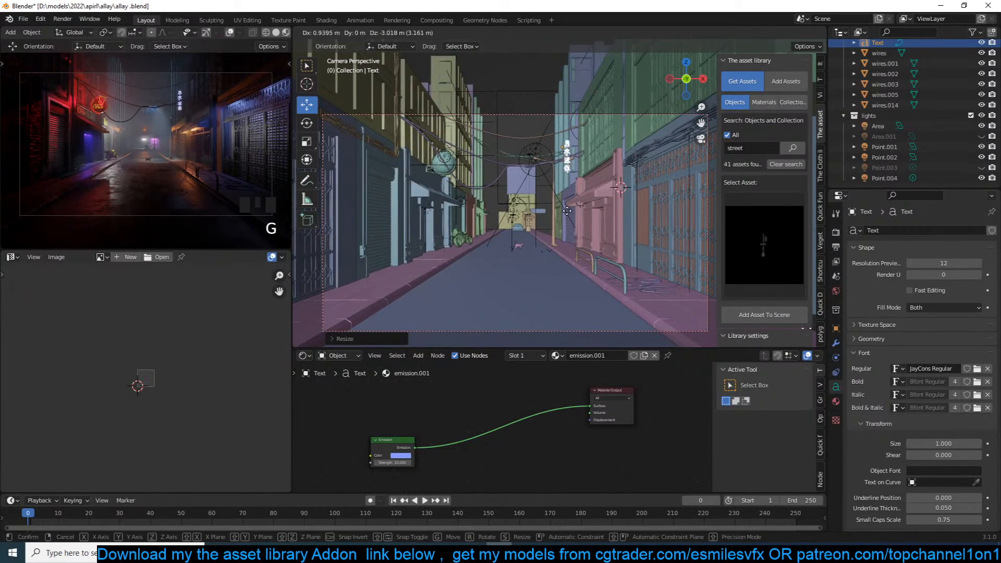
{"action": "left_click", "coordinate": [568, 210]}
{"action": "key", "text": "KP_Decimal"}
{"action": "key", "text": "KP_1"}
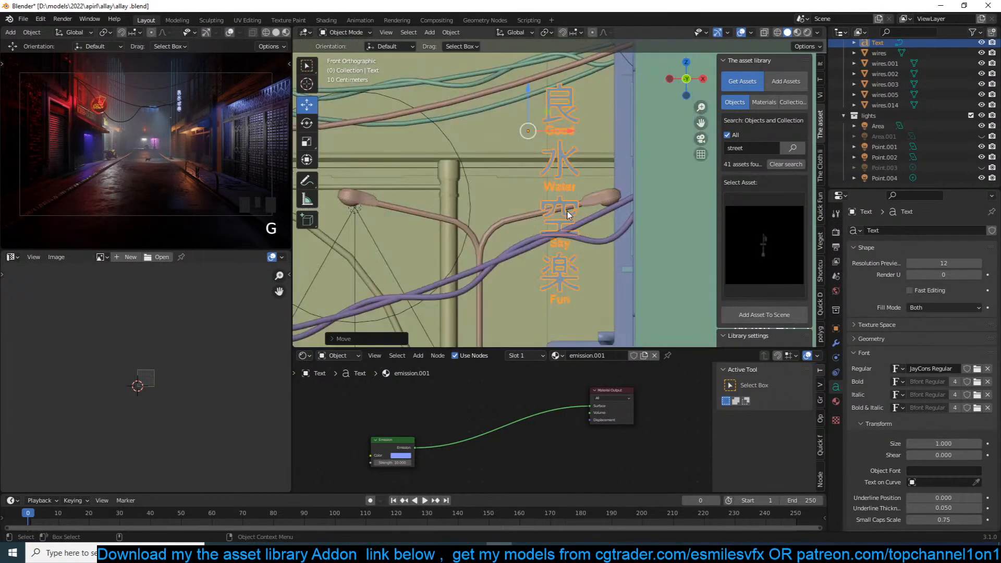
{"action": "key", "text": "s"}
{"action": "left_click", "coordinate": [571, 219]}
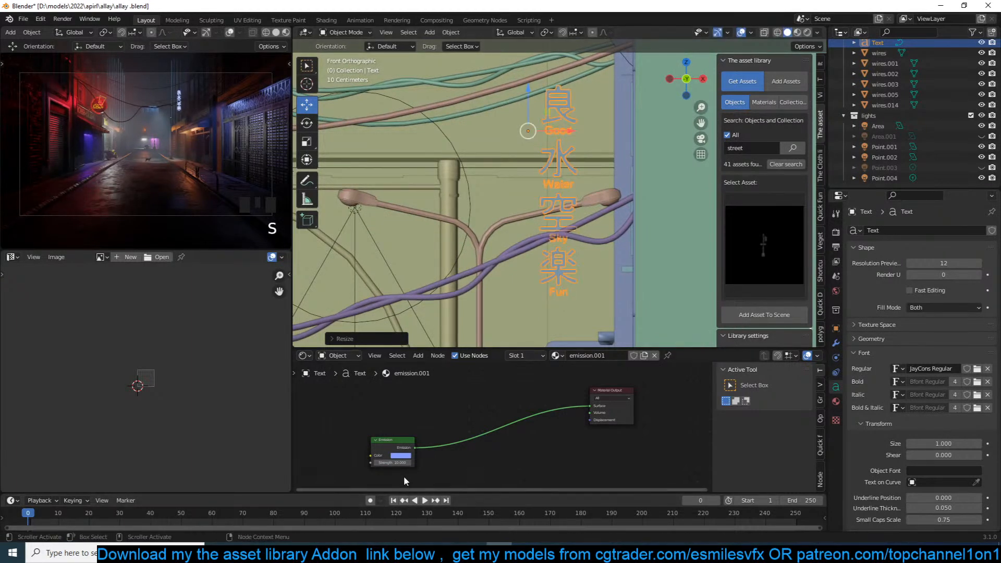
Step: Set the emission strength of the text's material to 100 and save the file
{"action": "type", "text": "100"}
{"action": "key", "text": "Return"}
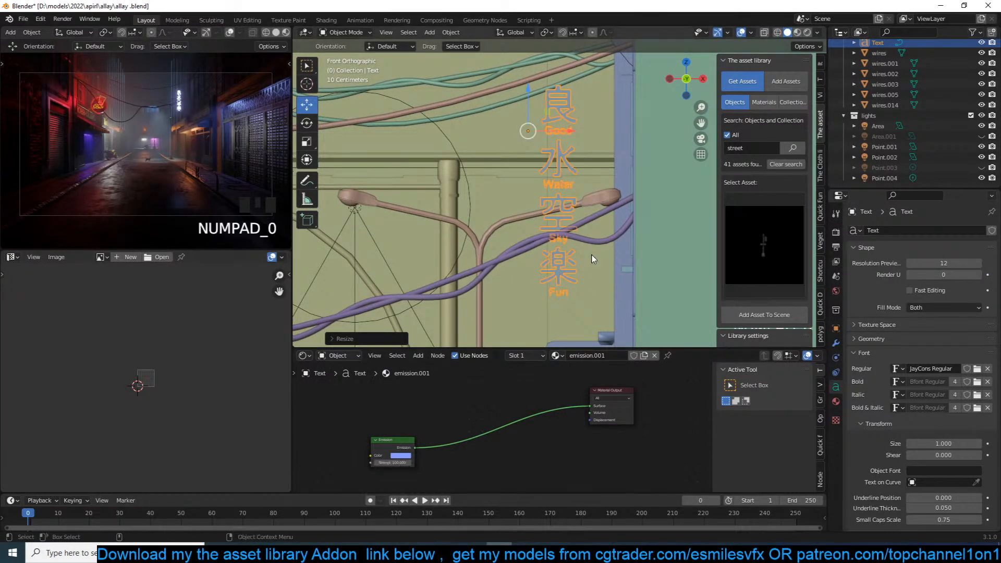
{"action": "key", "text": "ctrl+s"}
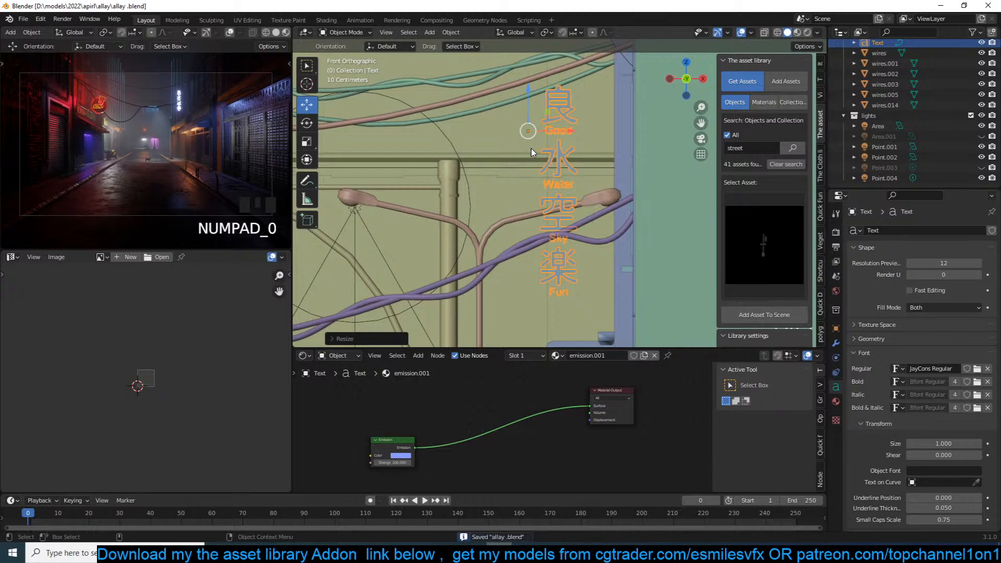
Step: Isolate the text sign, add a plane at its middle and rotate the plane 90 degrees about the X axis
{"action": "key", "text": "KP_Divide"}
{"action": "scroll", "coordinate": [537, 153], "scroll_direction": "down", "scroll_amount": 2}
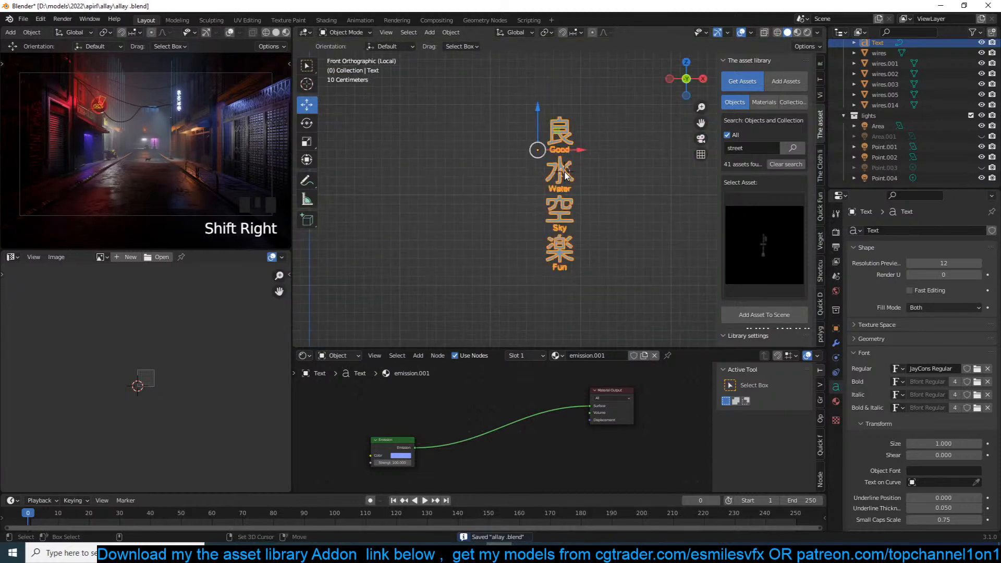
{"action": "key", "text": "shift+a"}
{"action": "mouse_move", "coordinate": [533, 130]}
{"action": "left_click", "coordinate": [600, 132]}
{"action": "type", "text": "rx"}
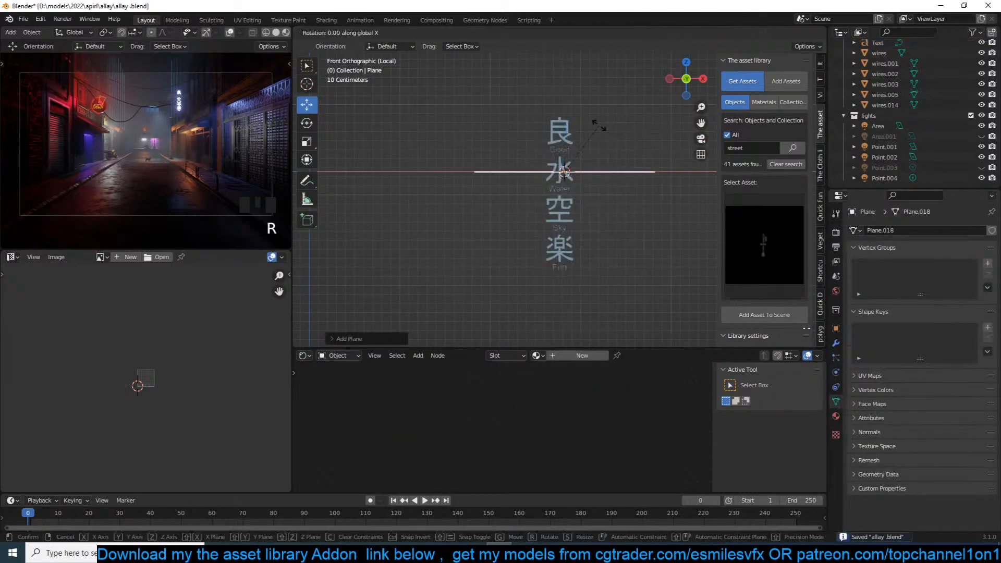
{"action": "type", "text": "90"}
{"action": "left_click", "coordinate": [603, 136]}
Step: Narrow the plane along the X axis and lower it to form a tall backing panel around the text column
{"action": "key", "text": "s"}
{"action": "key", "text": "x"}
{"action": "left_click", "coordinate": [570, 147]}
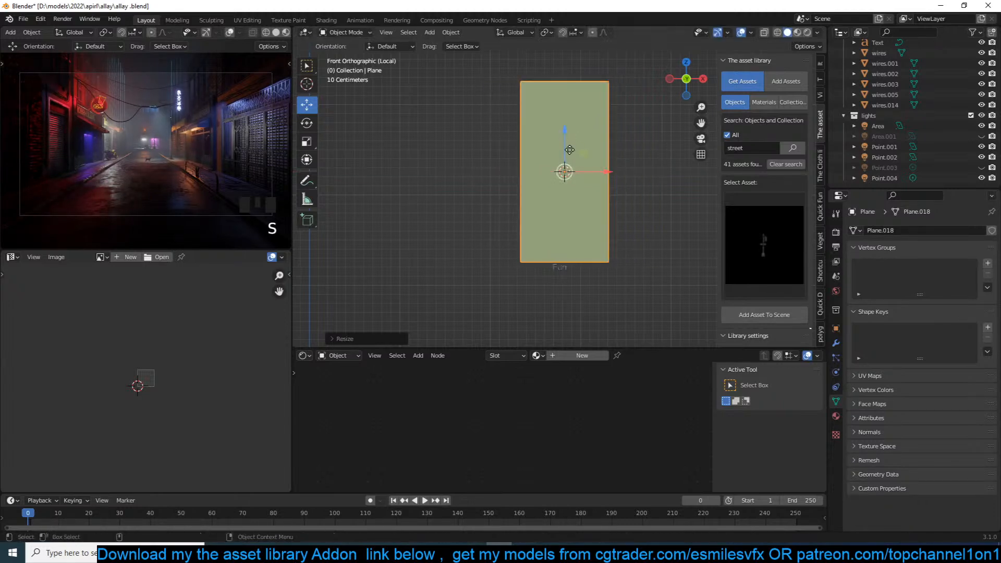
{"action": "key", "text": "g"}
{"action": "left_click", "coordinate": [614, 151]}
{"action": "key", "text": "s"}
{"action": "key", "text": "x"}
{"action": "left_click", "coordinate": [614, 151]}
Step: Apply the backing plane's object transform and return to editing its vertices
{"action": "key", "text": "Tab"}
{"action": "key", "text": "1"}
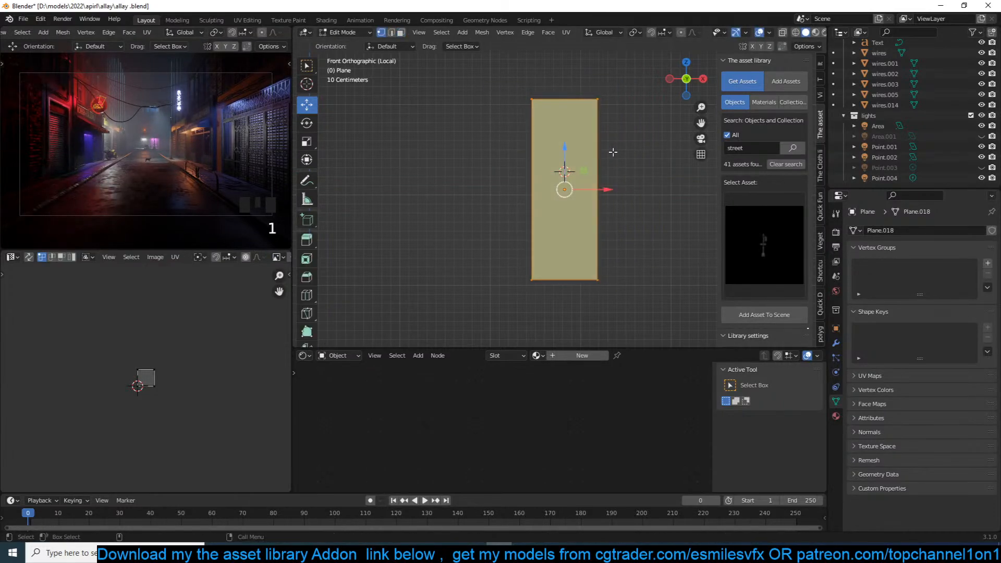
{"action": "key", "text": "Tab"}
{"action": "key", "text": "ctrl+a"}
{"action": "left_click", "coordinate": [636, 181]}
{"action": "key", "text": "Tab"}
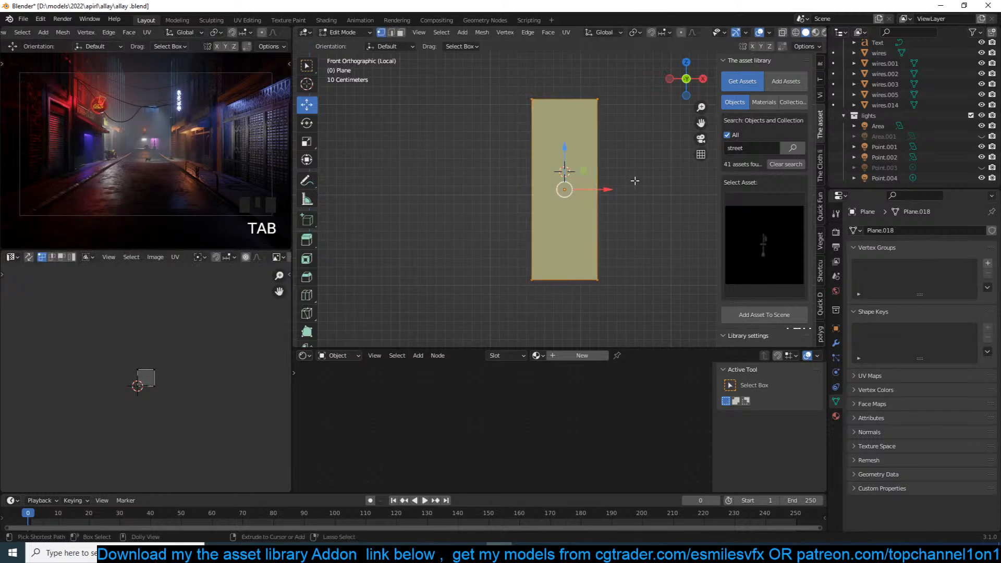